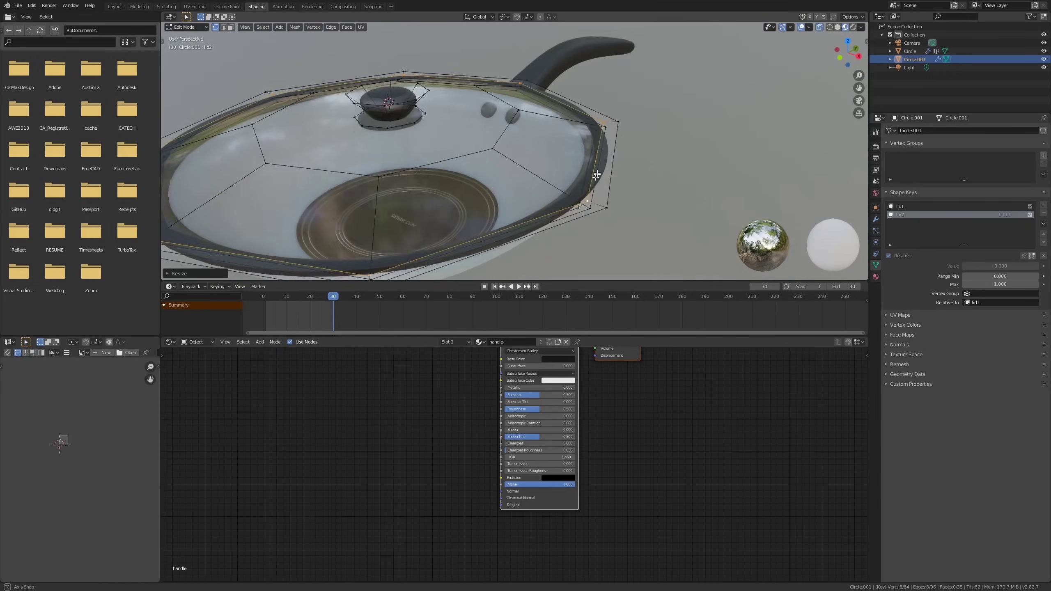
Move the lid's selected rim vertices vertically in the lid2 shape key and play the animation.
{"action": "key", "text": "g"}
{"action": "key", "text": "z"}
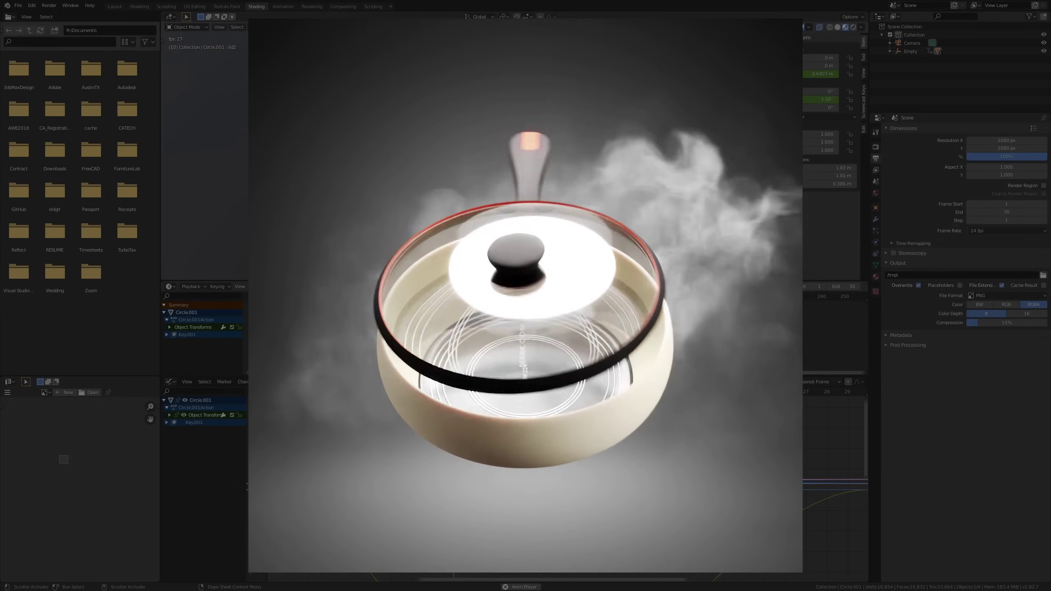
{"action": "key", "text": "space"}
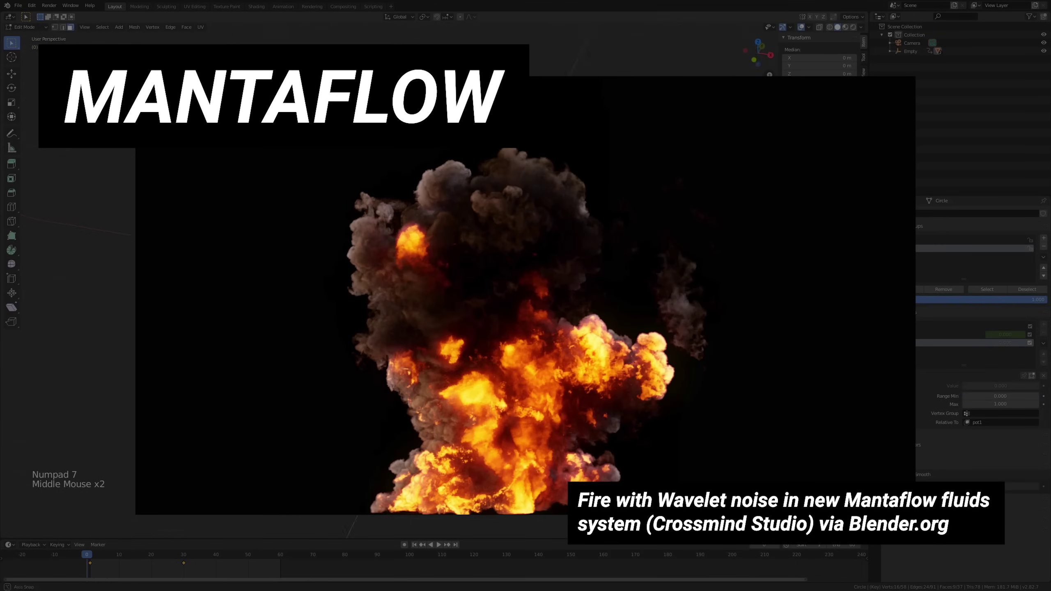
Scale the pot's selected geometry along the X axis in the pot3 shape key.
{"action": "scroll", "coordinate": [414, 289], "scroll_direction": "down", "scroll_amount": 1}
{"action": "key", "text": "s"}
{"action": "key", "text": "x"}
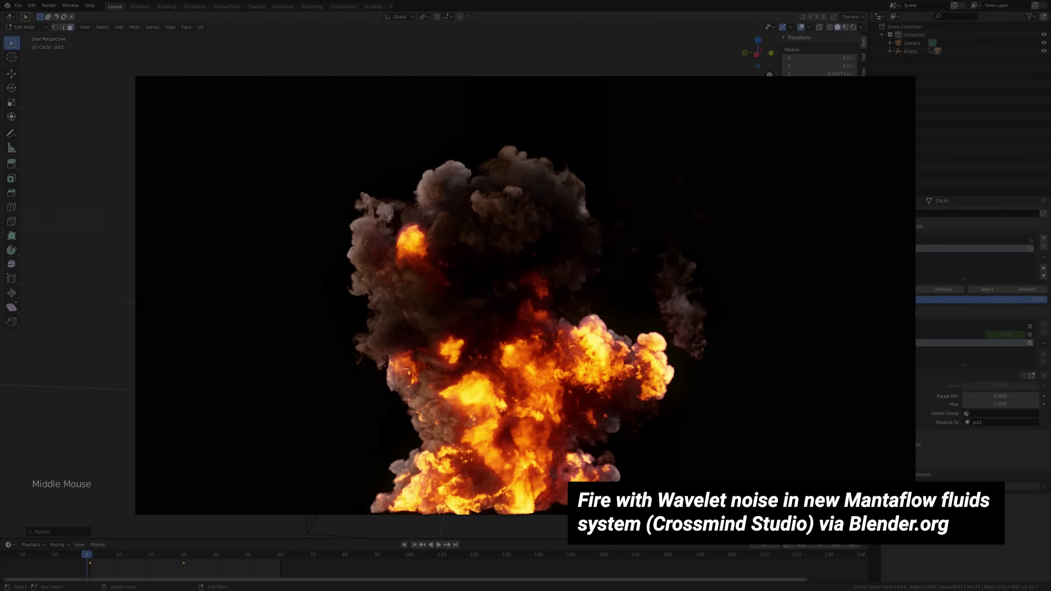
Scale the pot's selected corner edges to square off the pan in the pot3 shape key.
{"action": "key", "text": "s"}
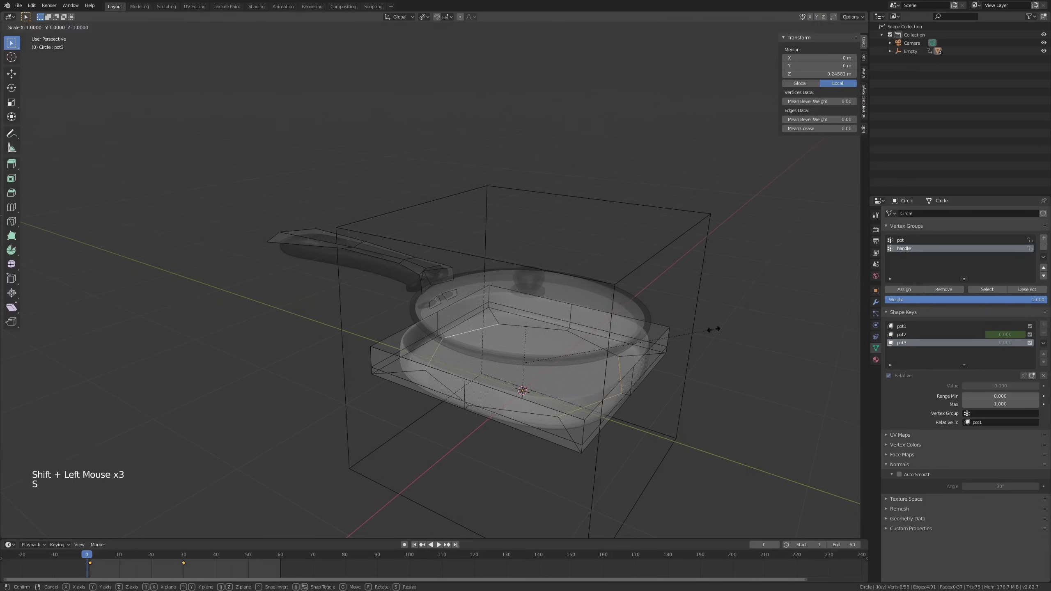
{"action": "left_click", "coordinate": [714, 329]}
{"action": "key", "text": "alt+z"}
{"action": "middle_click_drag", "start_coordinate": [714, 330], "coordinate": [496, 314]}
{"action": "key", "text": "alt+z"}
{"action": "key", "text": "s"}
{"action": "key", "text": "alt+z"}
{"action": "key", "text": "Tab"}
{"action": "left_click", "coordinate": [488, 268]}
{"action": "key", "text": "Tab"}
{"action": "key", "text": "Tab"}
Keyframe the pot3 shape key at a value of 1.000 on frame 60.
{"action": "left_click_drag", "start_coordinate": [87, 554], "coordinate": [281, 554]}
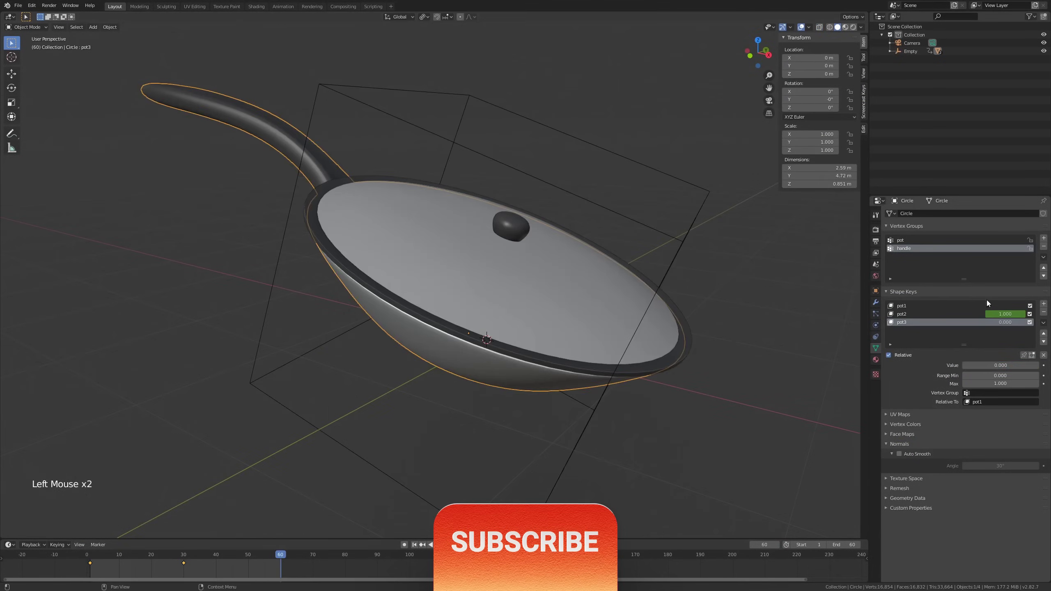
{"action": "left_click_drag", "start_coordinate": [970, 365], "coordinate": [1032, 364]}
{"action": "right_click", "coordinate": [1032, 364]}
{"action": "left_click", "coordinate": [1032, 364]}
Keyframe the pot3 shape key at a value of 0 on frame 30.
{"action": "left_click_drag", "start_coordinate": [280, 563], "coordinate": [183, 563]}
{"action": "left_click_drag", "start_coordinate": [1032, 366], "coordinate": [968, 366]}
{"action": "right_click", "coordinate": [969, 366]}
{"action": "left_click", "coordinate": [968, 366]}
Return the timeline to frame 0 and set the pot3 shape key's value to 1.000.
{"action": "left_click_drag", "start_coordinate": [183, 563], "coordinate": [195, 563]}
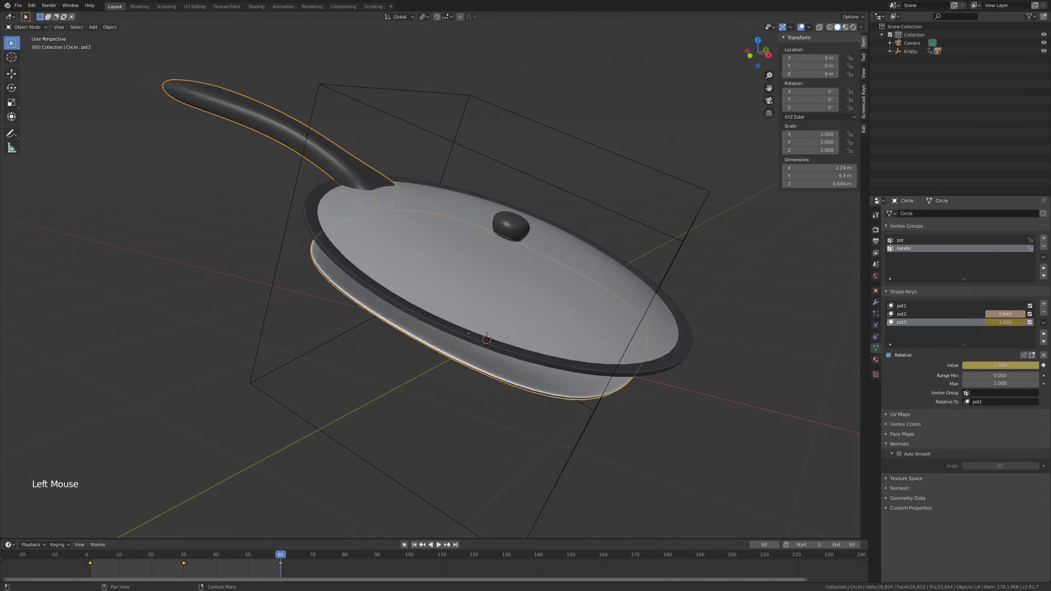
{"action": "mouse_move", "coordinate": [281, 554]}
{"action": "left_mouse_down"}
{"action": "mouse_move", "coordinate": [226, 554]}
{"action": "mouse_move", "coordinate": [280, 554]}
{"action": "left_mouse_up"}
{"action": "middle_click_drag", "start_coordinate": [496, 331], "coordinate": [435, 256]}
{"action": "left_click_drag", "start_coordinate": [280, 554], "coordinate": [90, 555]}
{"action": "key", "text": "Left"}
{"action": "middle_click_drag", "start_coordinate": [455, 269], "coordinate": [579, 331]}
{"action": "left_click_drag", "start_coordinate": [998, 323], "coordinate": [1024, 323]}
{"action": "left_click", "coordinate": [603, 229]}
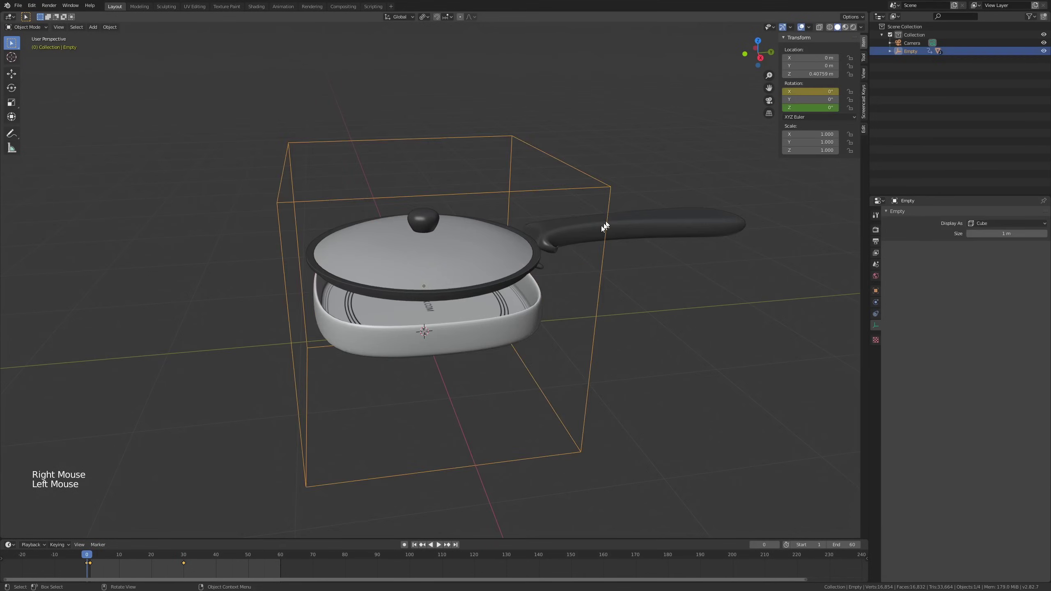
{"action": "left_click", "coordinate": [605, 229]}
Reposition the handle in the pot3 shape key and slide its edge loop near the pan.
{"action": "key", "text": "Tab"}
{"action": "key", "text": "KP_3"}
{"action": "key", "text": "g"}
{"action": "scroll", "coordinate": [487, 312], "scroll_direction": "up", "scroll_amount": 6}
{"action": "left_click", "coordinate": [487, 312], "text": "alt"}
{"action": "middle_click_drag", "start_coordinate": [487, 312], "coordinate": [500, 267]}
{"action": "key", "text": "g"}
{"action": "key", "text": "g"}
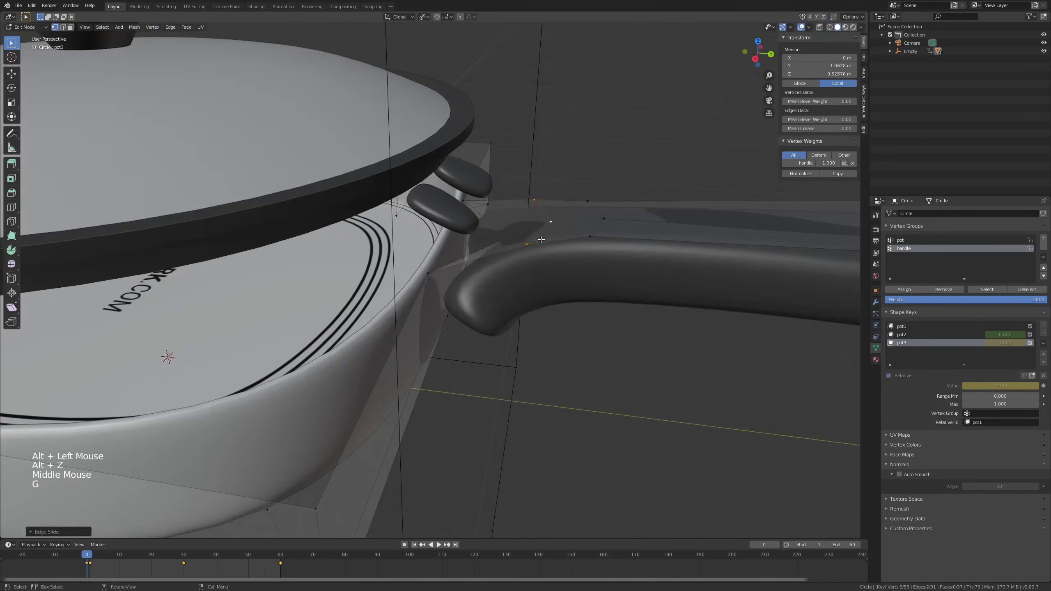
Move the edge loop where the handle joins the pan wall in the pot3 shape key.
{"action": "middle_click_drag", "start_coordinate": [541, 240], "coordinate": [417, 171]}
{"action": "left_click", "coordinate": [474, 258], "text": "alt"}
{"action": "key", "text": "g"}
{"action": "left_click", "coordinate": [516, 340]}
{"action": "key", "text": "Tab"}
{"action": "key", "text": "Tab"}
{"action": "key", "text": "Tab"}
Move the two handle rivets against the pan's inner wall in the pot3 shape key.
{"action": "key", "text": "alt+z"}
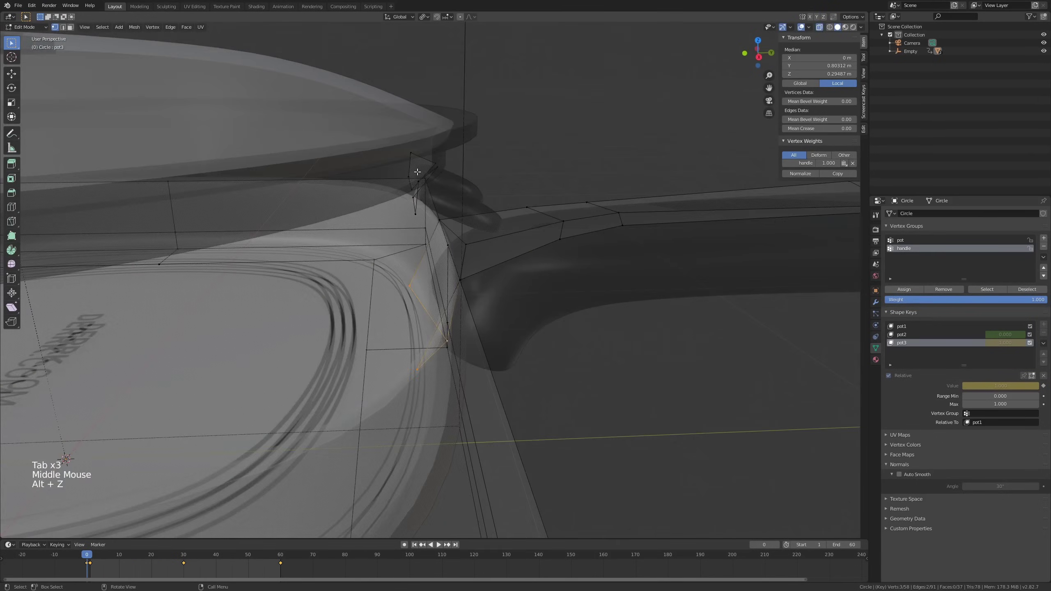
{"action": "key", "text": "l"}
{"action": "key", "text": "l"}
{"action": "key", "text": "alt+z"}
{"action": "scroll", "coordinate": [426, 265], "scroll_direction": "up", "scroll_amount": 3}
{"action": "middle_click_drag", "start_coordinate": [426, 265], "coordinate": [546, 263]}
{"action": "key", "text": "g"}
{"action": "key", "text": "Tab"}
{"action": "scroll", "coordinate": [496, 289], "scroll_direction": "down", "scroll_amount": 5}
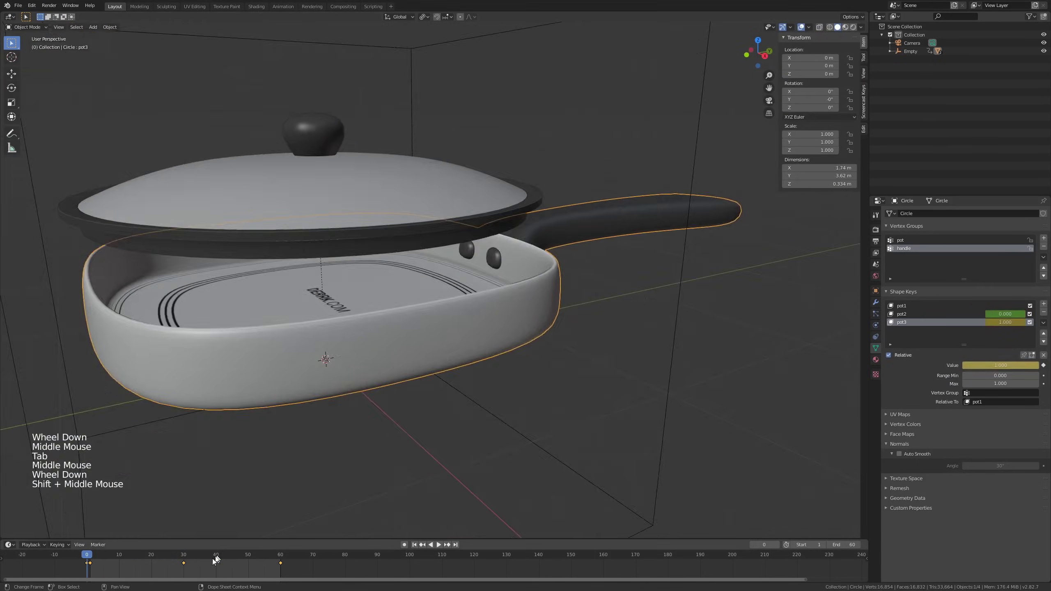
Add a lid3 shape key to the lid at frame 0 and open the lid mesh for editing.
{"action": "key", "text": "space"}
{"action": "middle_click_drag", "start_coordinate": [455, 265], "coordinate": [422, 206]}
{"action": "left_click", "coordinate": [469, 232]}
{"action": "left_click", "coordinate": [87, 555]}
{"action": "left_click", "coordinate": [1043, 288]}
{"action": "key", "text": "Tab"}
{"action": "key", "text": "3"}
{"action": "left_click", "coordinate": [653, 267]}
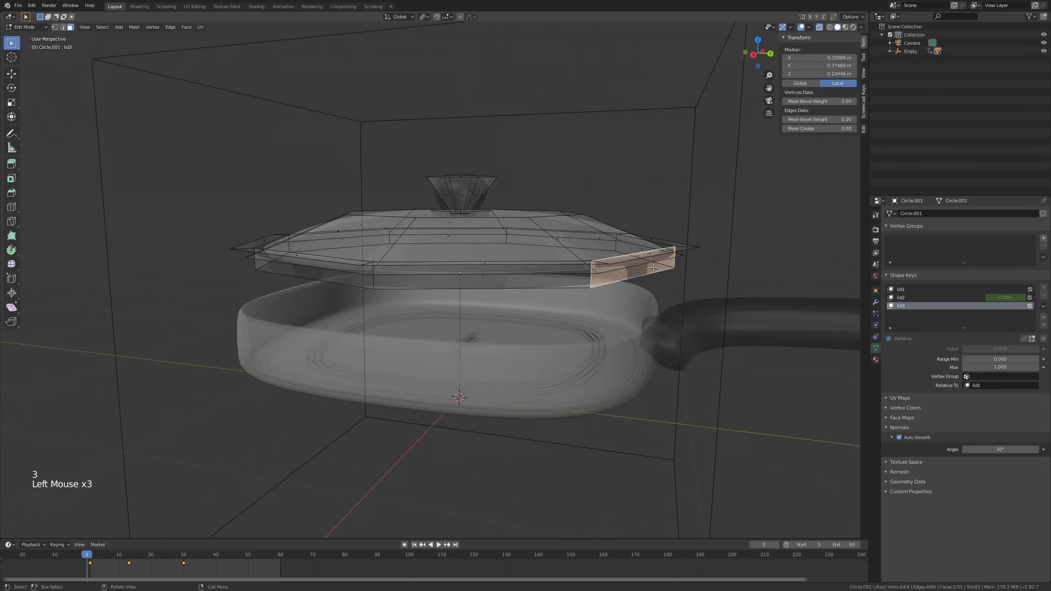
{"action": "key", "text": "1"}
{"action": "key", "text": "KP_7"}
{"action": "key", "text": "c"}
{"action": "left_click_drag", "start_coordinate": [414, 186], "coordinate": [616, 187]}
{"action": "left_click_drag", "start_coordinate": [616, 399], "coordinate": [414, 400]}
{"action": "key", "text": "alt+a"}
{"action": "key", "text": "alt+a"}
Scale opposite edges of the lid's rim to square it up in the lid3 shape key.
{"action": "middle_click_drag", "start_coordinate": [557, 221], "coordinate": [513, 157]}
{"action": "key", "text": "alt+z"}
{"action": "key", "text": "2"}
{"action": "left_click", "coordinate": [447, 245]}
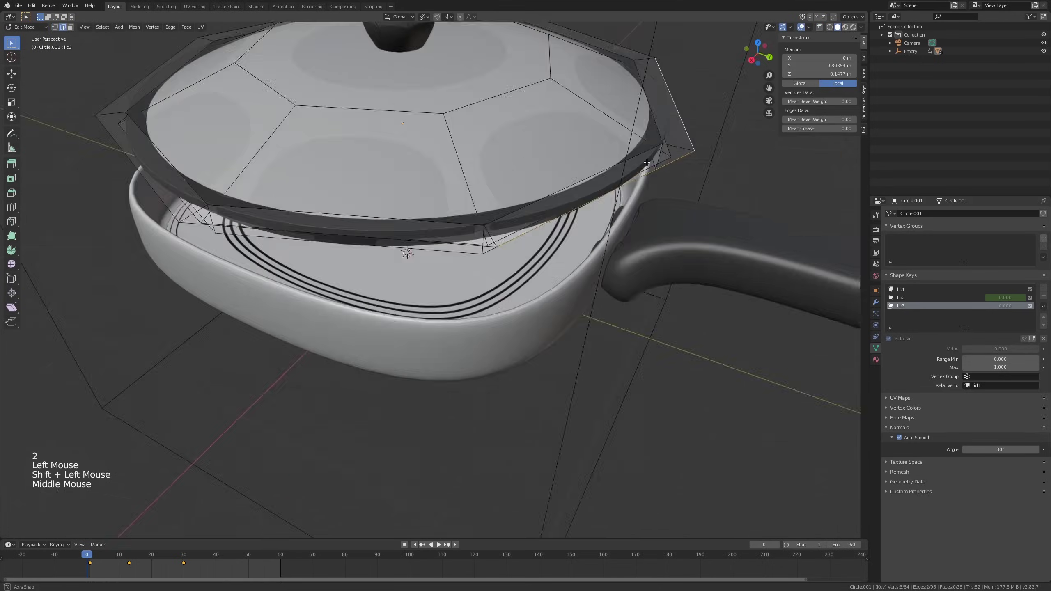
{"action": "key", "text": "s"}
{"action": "left_click", "coordinate": [702, 216], "text": "shift"}
{"action": "left_click", "coordinate": [343, 205], "text": "shift"}
{"action": "key", "text": "s"}
Scale the lid's opposite outer rim faces and edges to refine the square outline in the lid3 shape key.
{"action": "mouse_move", "coordinate": [618, 210]}
{"action": "middle_mouse_down"}
{"action": "mouse_move", "coordinate": [546, 232]}
{"action": "mouse_move", "coordinate": [599, 215]}
{"action": "middle_mouse_up"}
{"action": "left_click", "coordinate": [784, 270], "text": "shift"}
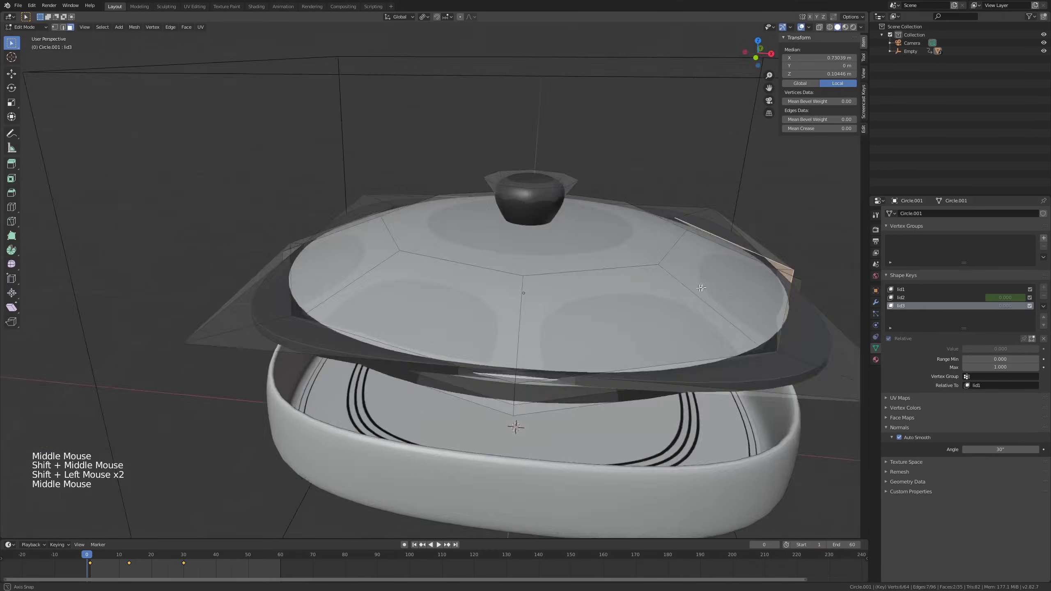
{"action": "key", "text": "s"}
{"action": "key", "text": "3"}
{"action": "left_click", "coordinate": [401, 352]}
{"action": "key", "text": "2"}
{"action": "middle_click_drag", "start_coordinate": [538, 290], "coordinate": [662, 273]}
{"action": "left_click", "coordinate": [496, 290], "text": "shift"}
{"action": "scroll", "coordinate": [497, 290], "scroll_direction": "down", "scroll_amount": 2}
{"action": "middle_click_drag", "start_coordinate": [496, 290], "coordinate": [517, 314]}
{"action": "key", "text": "3"}
{"action": "left_click", "coordinate": [769, 312], "text": "shift"}
{"action": "key", "text": "s"}
{"action": "key", "text": "2"}
{"action": "key", "text": "Tab"}
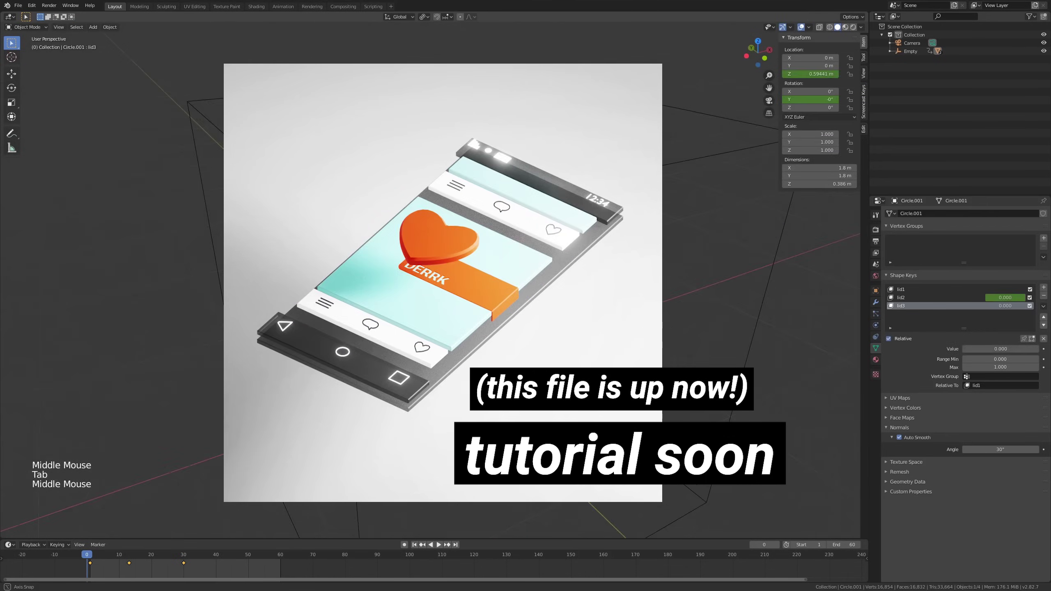
Examine the lid's fit over the square pan from the front and from several angles.
{"action": "key", "text": "Tab"}
{"action": "key", "text": "a"}
{"action": "key", "text": "KP_1"}
{"action": "scroll", "coordinate": [430, 277], "scroll_direction": "down", "scroll_amount": 4}
{"action": "scroll", "coordinate": [430, 277], "scroll_direction": "up", "scroll_amount": 5}
{"action": "middle_click_drag", "start_coordinate": [431, 277], "coordinate": [488, 314]}
{"action": "key", "text": "Tab"}
{"action": "scroll", "coordinate": [453, 211], "scroll_direction": "down", "scroll_amount": 3}
{"action": "middle_click_drag", "start_coordinate": [621, 289], "coordinate": [724, 331]}
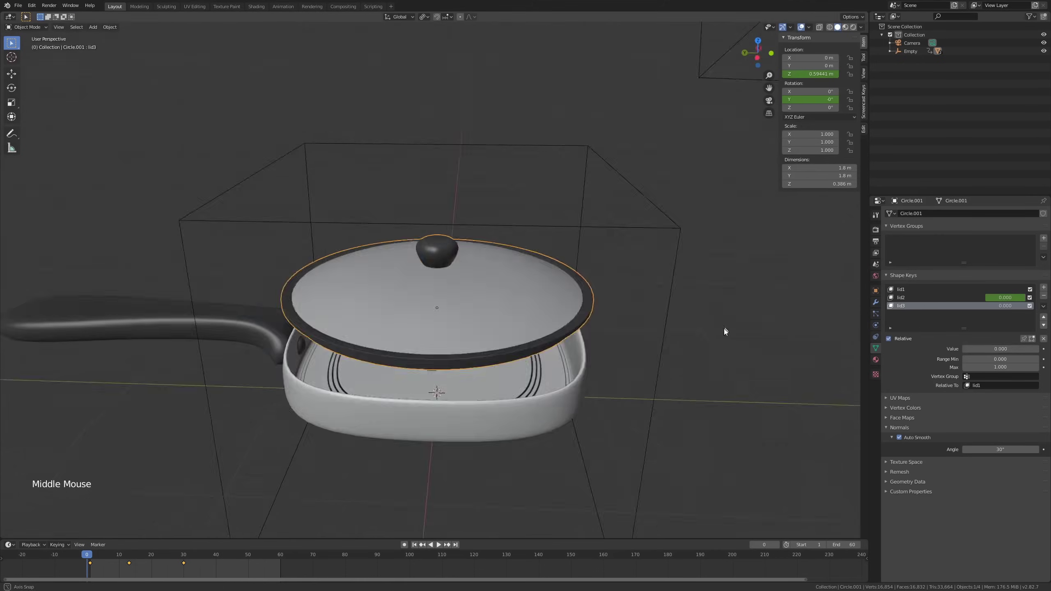
Scale the lid's selected edges again in the lid3 shape key to fit the square pan.
{"action": "key", "text": "Tab"}
{"action": "key", "text": "2"}
{"action": "left_click", "coordinate": [466, 269], "text": "shift"}
{"action": "middle_click_drag", "start_coordinate": [455, 290], "coordinate": [400, 307]}
{"action": "left_click", "coordinate": [399, 307], "text": "shift"}
{"action": "key", "text": "s"}
{"action": "middle_click_drag", "start_coordinate": [476, 307], "coordinate": [518, 290]}
{"action": "key", "text": "Tab"}
Keyframe the lid3 shape key at a value of 0.000 on frame 30.
{"action": "left_click_drag", "start_coordinate": [87, 555], "coordinate": [183, 555]}
{"action": "key", "text": "KP_0"}
{"action": "right_click", "coordinate": [1005, 351]}
Keyframe the lid3 and lid2 shape key values on frame 60.
{"action": "left_click", "coordinate": [280, 555]}
{"action": "right_click", "coordinate": [1023, 350]}
{"action": "left_click", "coordinate": [1022, 350]}
{"action": "right_click", "coordinate": [998, 297]}
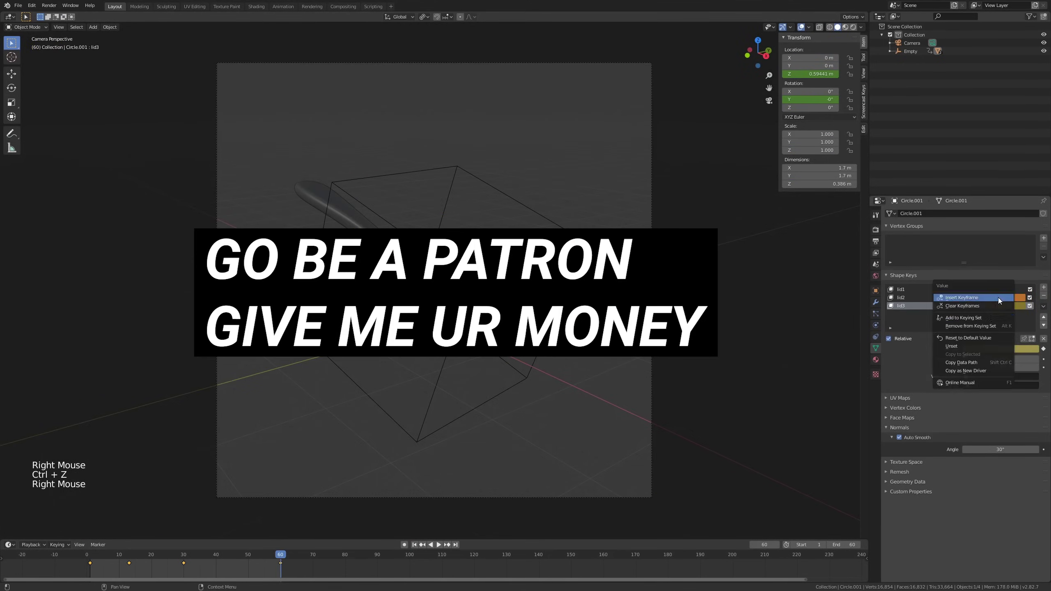
{"action": "left_click", "coordinate": [999, 297]}
Rotate the edge loop at the base of the handle in the pot3 shape key at frame 0.
{"action": "left_click_drag", "start_coordinate": [280, 555], "coordinate": [86, 555]}
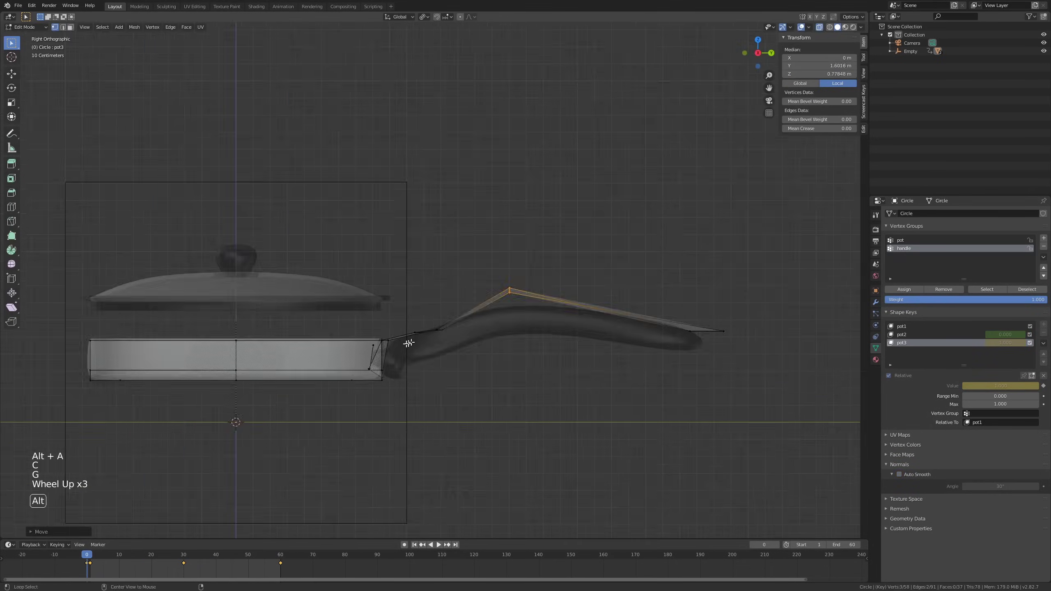
{"action": "left_click", "coordinate": [406, 345], "text": "alt"}
{"action": "key", "text": "r"}
{"action": "mouse_move", "coordinate": [451, 327]}
{"action": "middle_mouse_down"}
{"action": "mouse_move", "coordinate": [507, 358]}
{"action": "mouse_move", "coordinate": [455, 314]}
{"action": "middle_mouse_up"}
{"action": "key", "text": "alt+z"}
{"action": "key", "text": "Tab"}
{"action": "key", "text": "Tab"}
Select the lid and check the cookware's shape at frames 30 and 60.
{"action": "left_click", "coordinate": [390, 224]}
{"action": "key", "text": "Tab"}
{"action": "middle_click_drag", "start_coordinate": [365, 217], "coordinate": [387, 418]}
{"action": "scroll", "coordinate": [387, 418], "scroll_direction": "down", "scroll_amount": 3}
{"action": "left_click", "coordinate": [183, 554]}
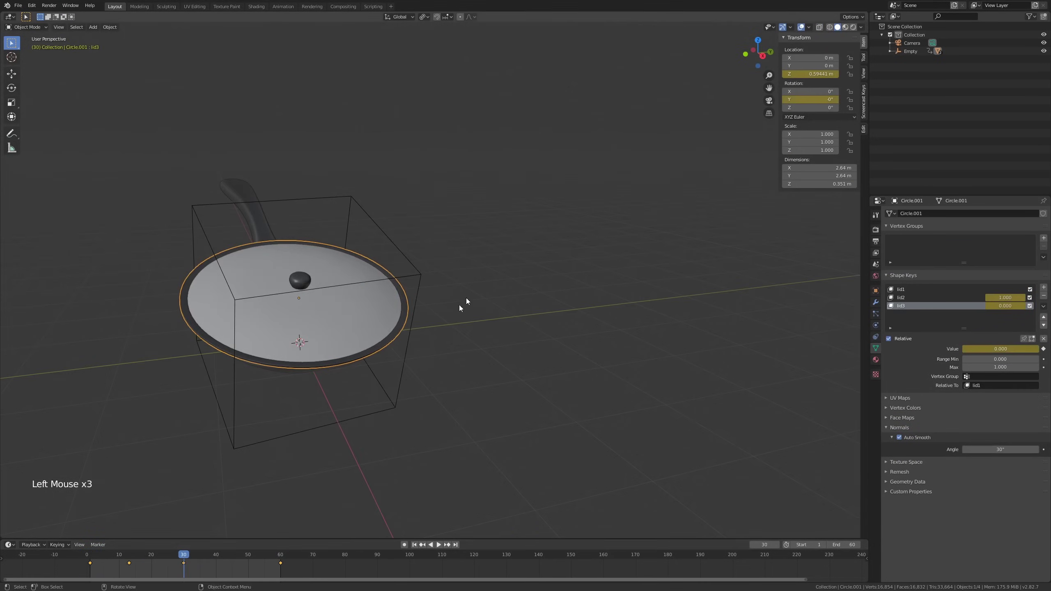
{"action": "left_click", "coordinate": [280, 554]}
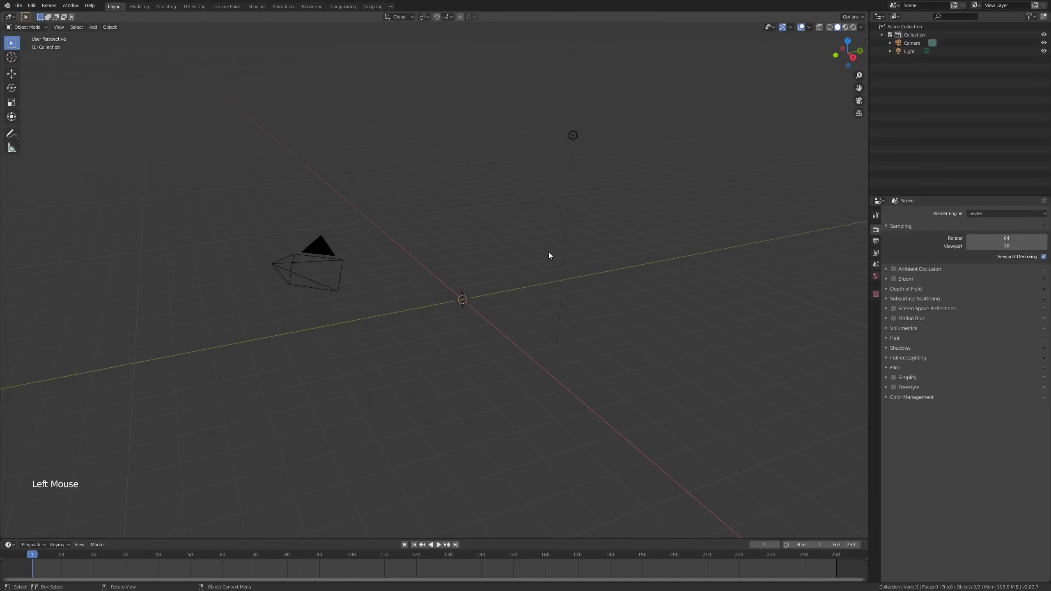
Add a mesh circle with 8 vertices at the world origin of the new scene.
{"action": "scroll", "coordinate": [533, 288], "scroll_direction": "up", "scroll_amount": 1}
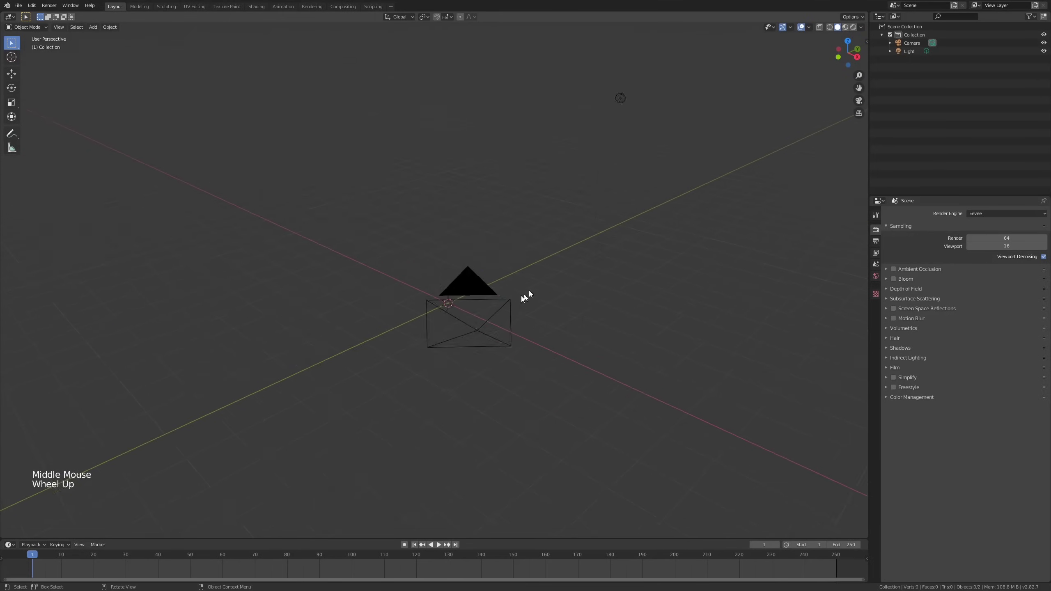
{"action": "scroll", "coordinate": [525, 296], "scroll_direction": "down", "scroll_amount": 1}
{"action": "mouse_move", "coordinate": [526, 295]}
{"action": "middle_mouse_down"}
{"action": "mouse_move", "coordinate": [547, 295]}
{"action": "mouse_move", "coordinate": [514, 301]}
{"action": "middle_mouse_up"}
{"action": "key", "text": "shift+a"}
{"action": "mouse_move", "coordinate": [512, 299]}
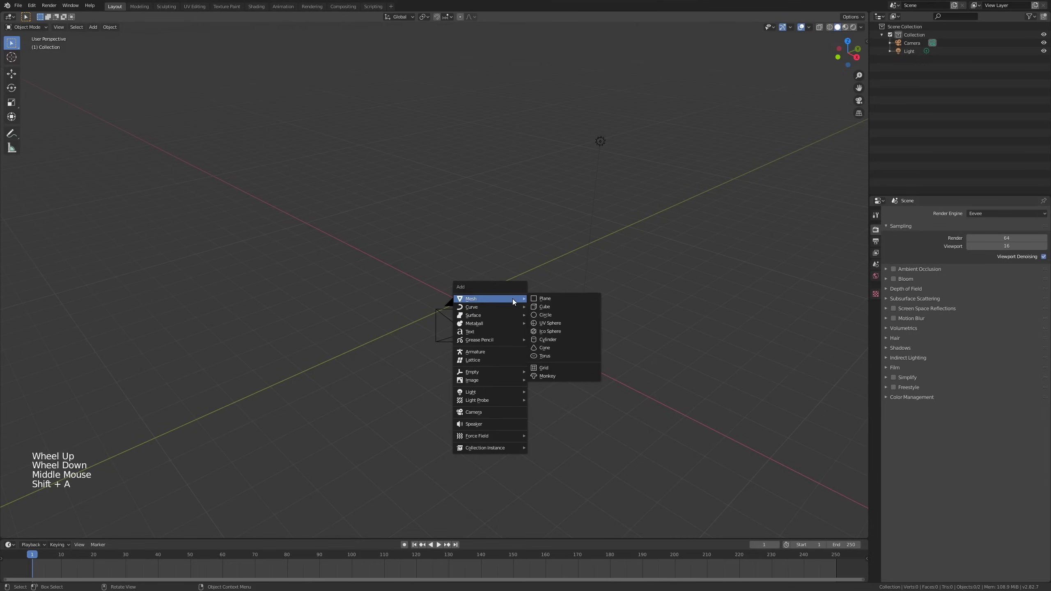
{"action": "left_click", "coordinate": [546, 314]}
{"action": "middle_click_drag", "start_coordinate": [546, 313], "coordinate": [529, 318]}
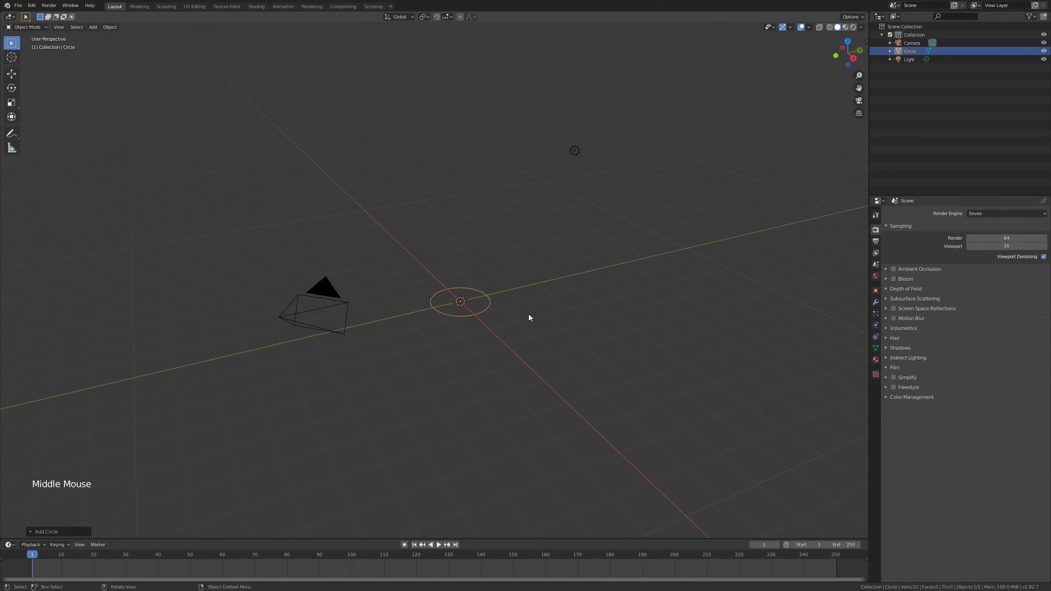
{"action": "left_click", "coordinate": [39, 532]}
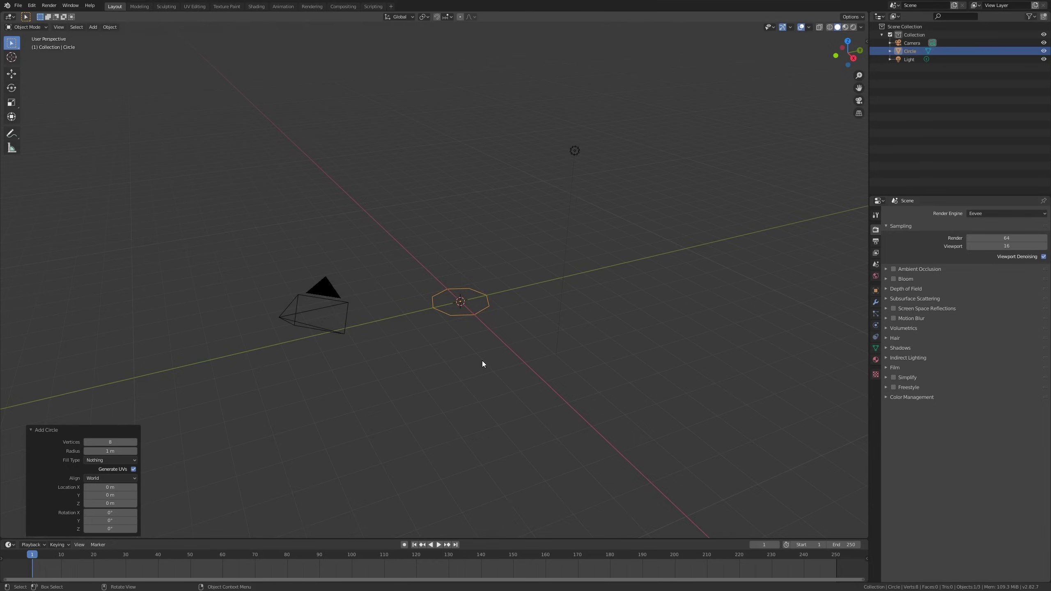
{"action": "scroll", "coordinate": [482, 364], "scroll_direction": "up", "scroll_amount": 1}
{"action": "middle_click_drag", "start_coordinate": [480, 363], "coordinate": [497, 375]}
{"action": "scroll", "coordinate": [472, 289], "scroll_direction": "up", "scroll_amount": 2}
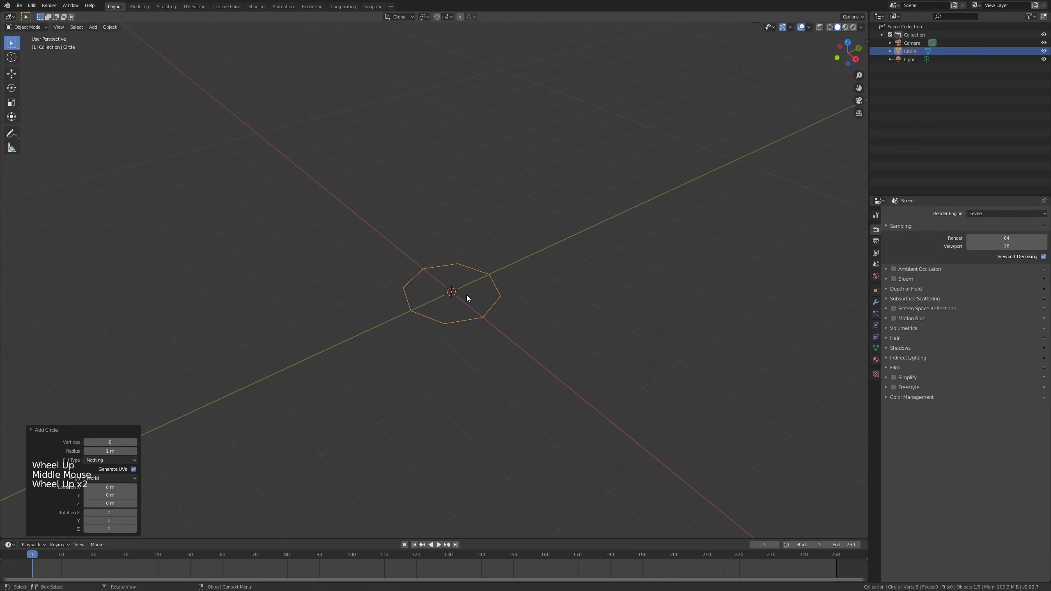
{"action": "middle_click_drag", "start_coordinate": [466, 297], "coordinate": [343, 347], "text": "shift"}
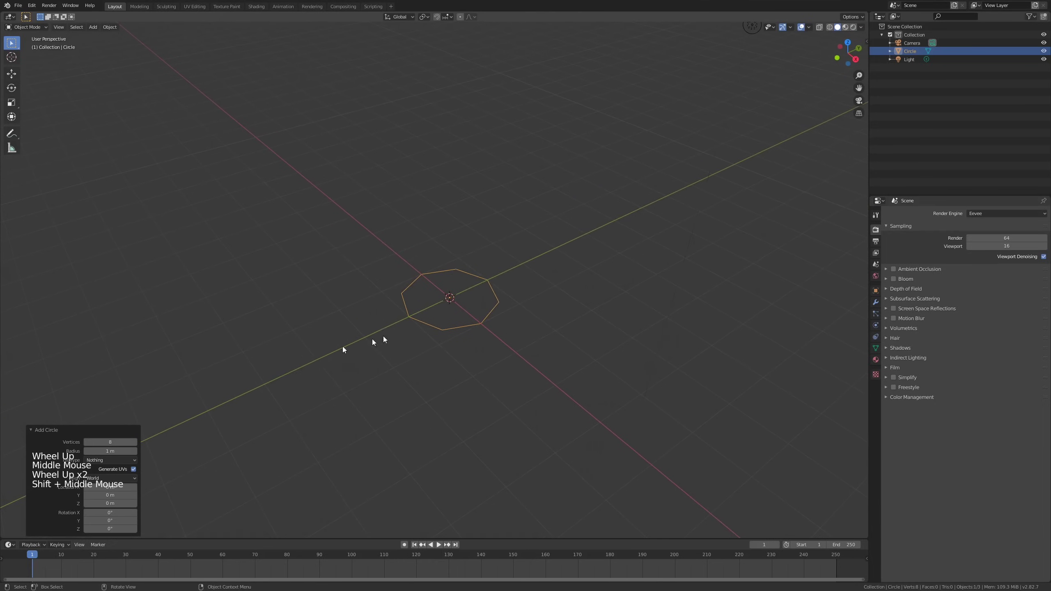
{"action": "left_click", "coordinate": [28, 430]}
Extrude the circle upward along Z by about 0.68 m to form the pot's walls.
{"action": "middle_click_drag", "start_coordinate": [525, 346], "coordinate": [508, 341]}
{"action": "scroll", "coordinate": [522, 348], "scroll_direction": "up", "scroll_amount": 1}
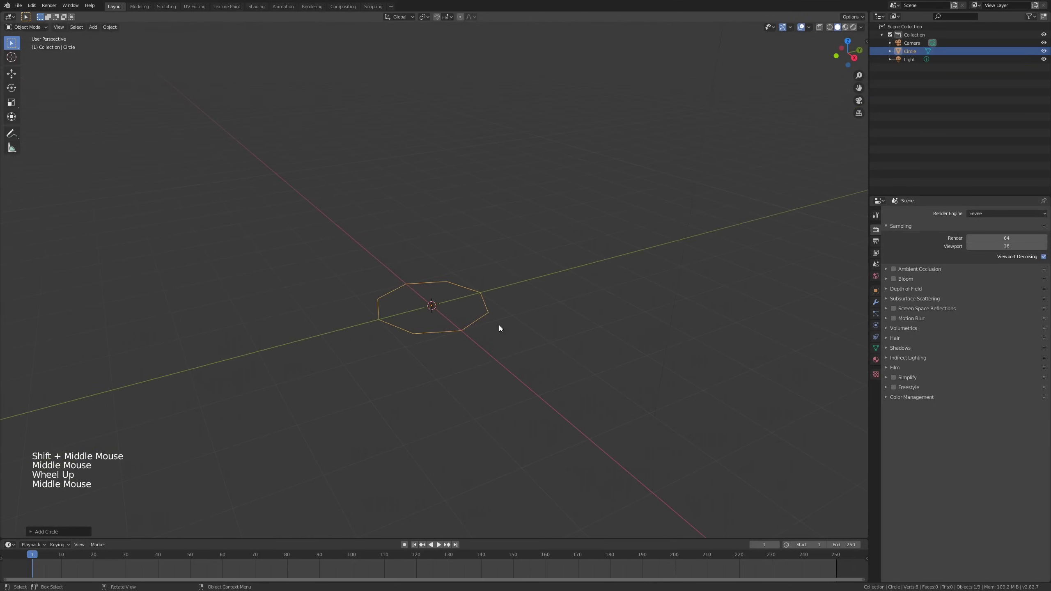
{"action": "key", "text": "Tab"}
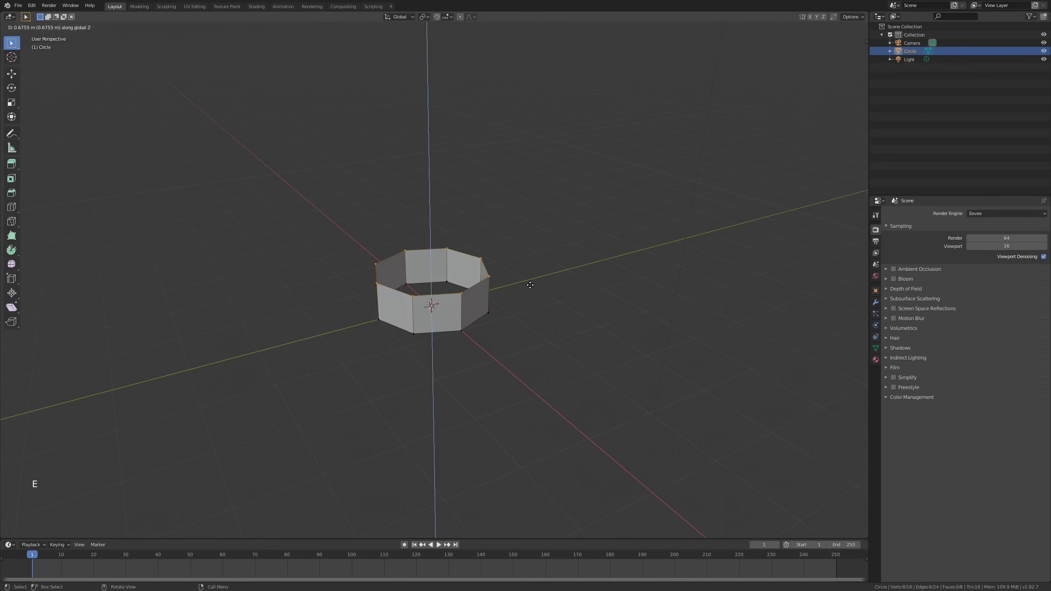
{"action": "middle_click_drag", "start_coordinate": [526, 293], "coordinate": [523, 303]}
Fill the bottom edge loop with a face to close the pot's base, and leave mesh editing.
{"action": "scroll", "coordinate": [441, 290], "scroll_direction": "up", "scroll_amount": 2}
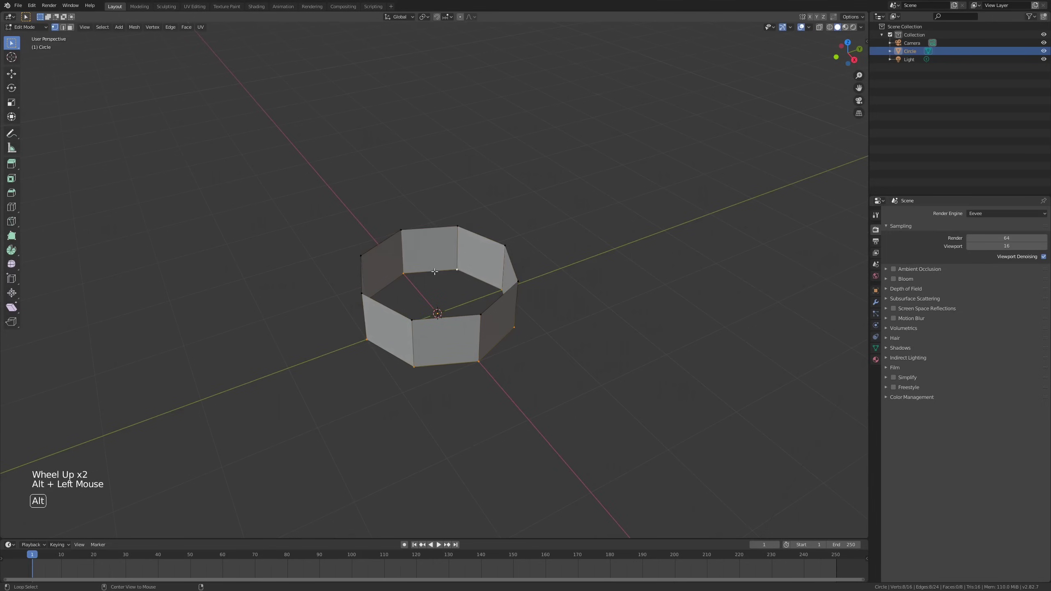
{"action": "key", "text": "f"}
{"action": "middle_click_drag", "start_coordinate": [490, 295], "coordinate": [674, 337]}
{"action": "key", "text": "Tab"}
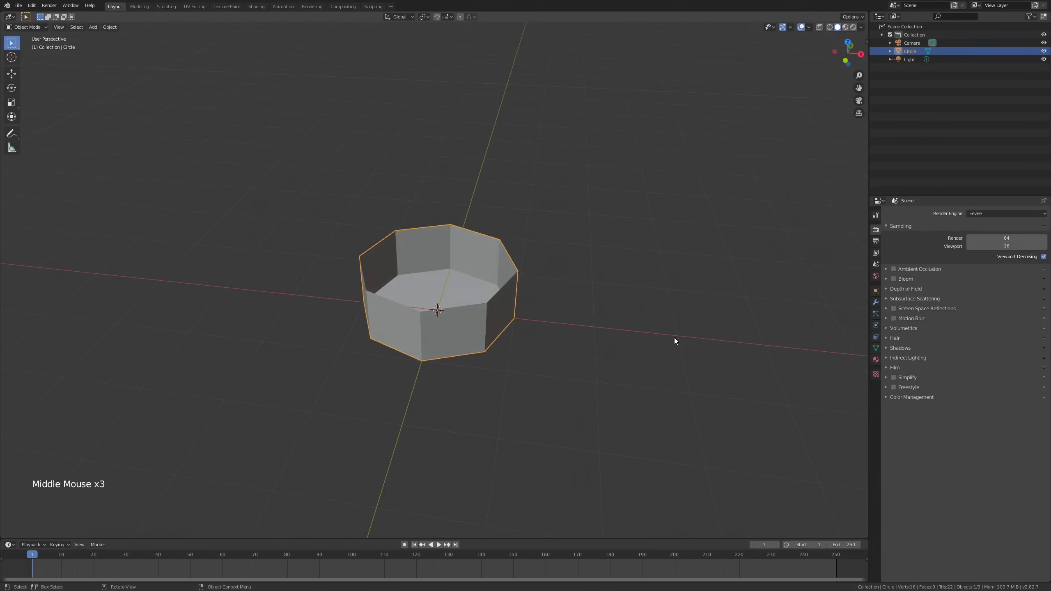
Add a Subdivision Surface modifier to the pot and examine the smoothed shape.
{"action": "left_click", "coordinate": [876, 302]}
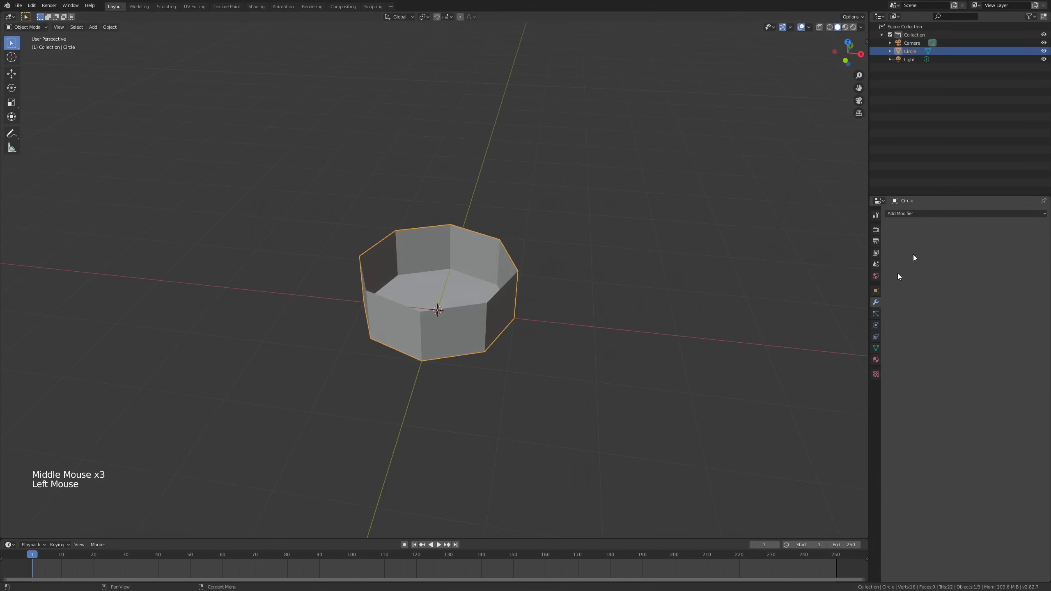
{"action": "left_click", "coordinate": [941, 212]}
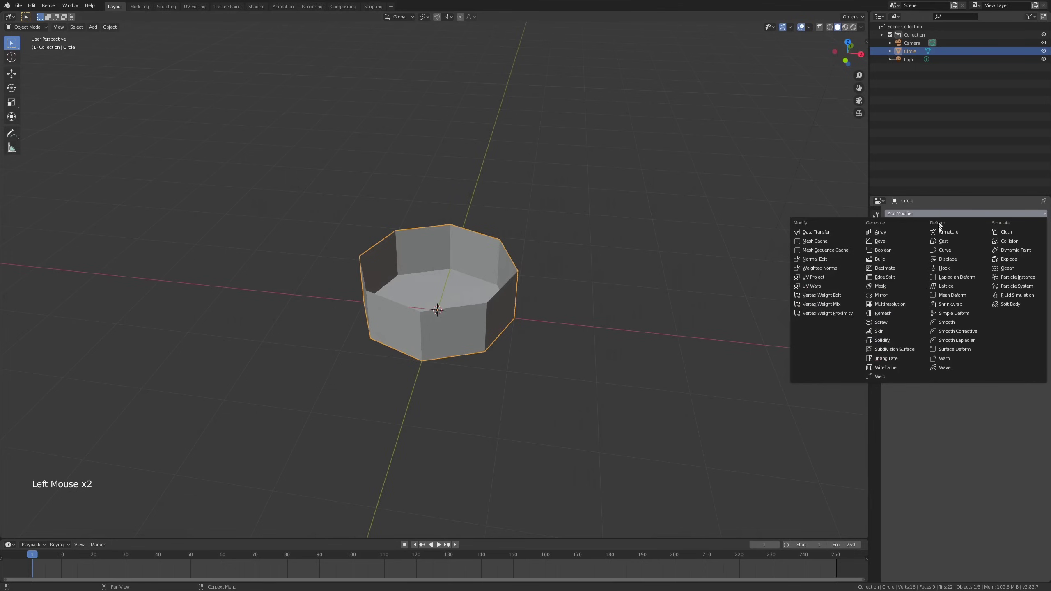
{"action": "left_click", "coordinate": [906, 348]}
{"action": "middle_click_drag", "start_coordinate": [827, 327], "coordinate": [690, 340]}
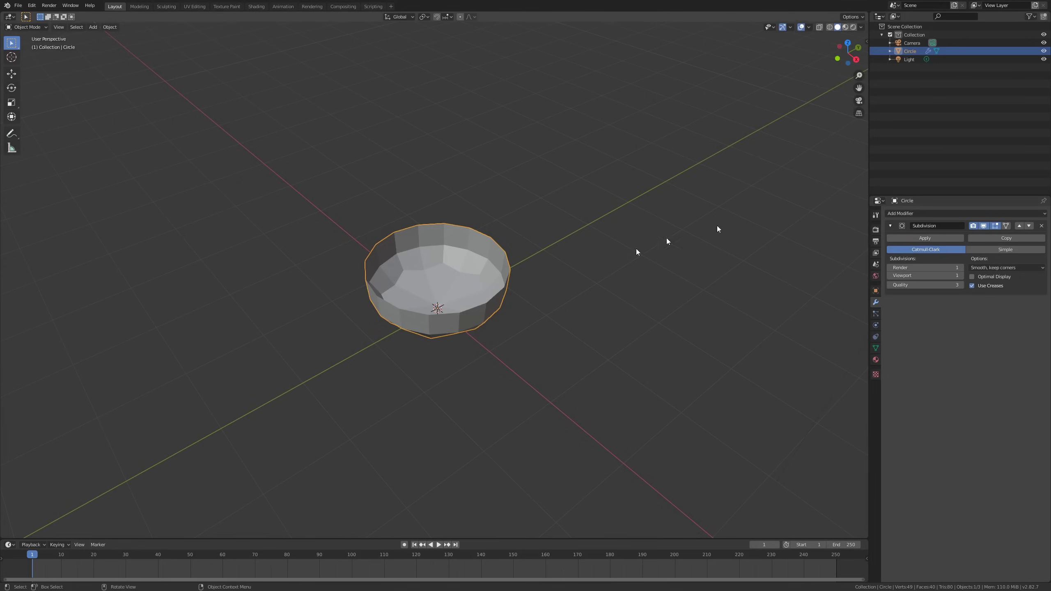
{"action": "middle_click_drag", "start_coordinate": [601, 260], "coordinate": [621, 268], "text": "shift"}
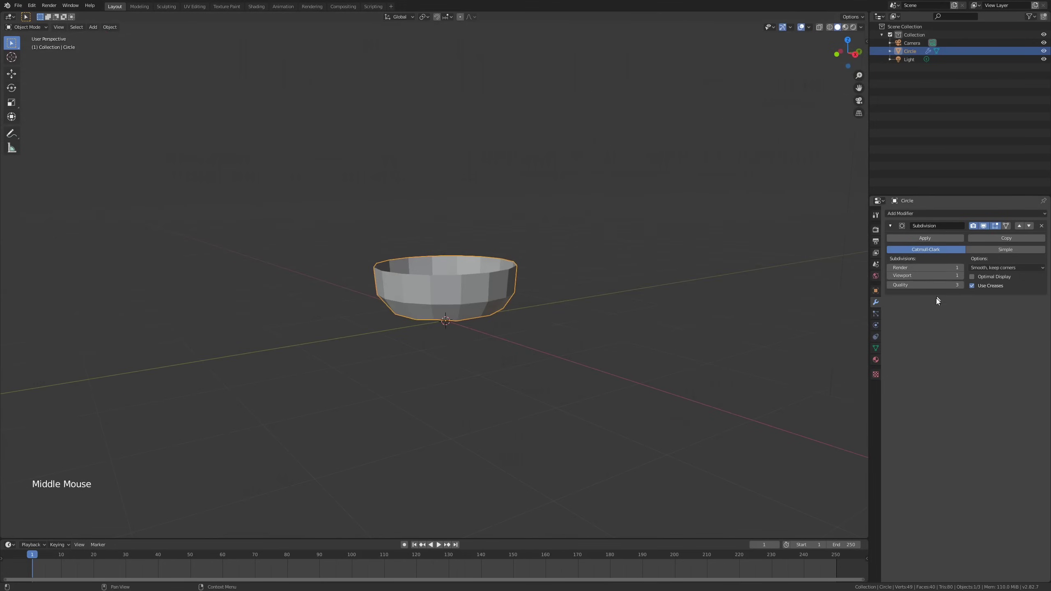
Inset the pot's base face by about 0.1 m to sharpen the bottom of the smoothed shape.
{"action": "middle_click_drag", "start_coordinate": [511, 275], "coordinate": [525, 317]}
{"action": "scroll", "coordinate": [515, 301], "scroll_direction": "up", "scroll_amount": 1}
{"action": "key", "text": "Tab"}
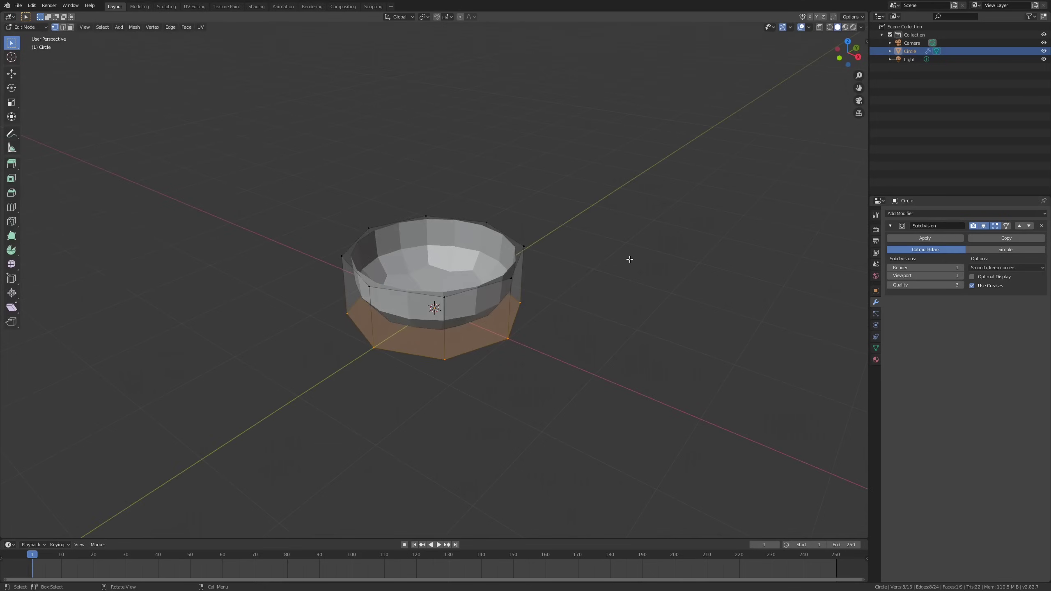
{"action": "key", "text": "i"}
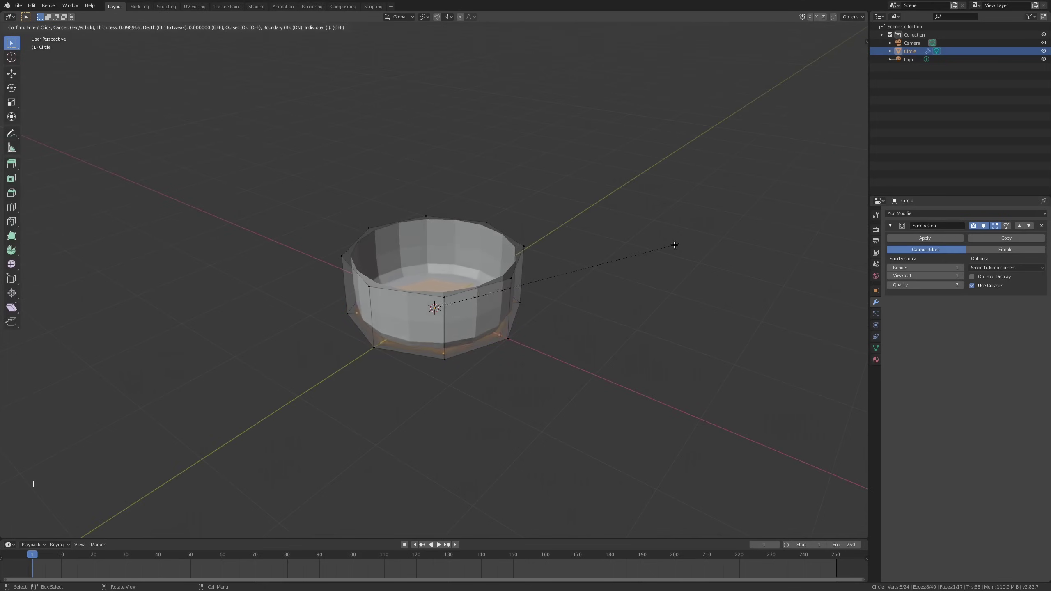
{"action": "middle_click_drag", "start_coordinate": [593, 306], "coordinate": [579, 258]}
{"action": "scroll", "coordinate": [500, 296], "scroll_direction": "up", "scroll_amount": 1}
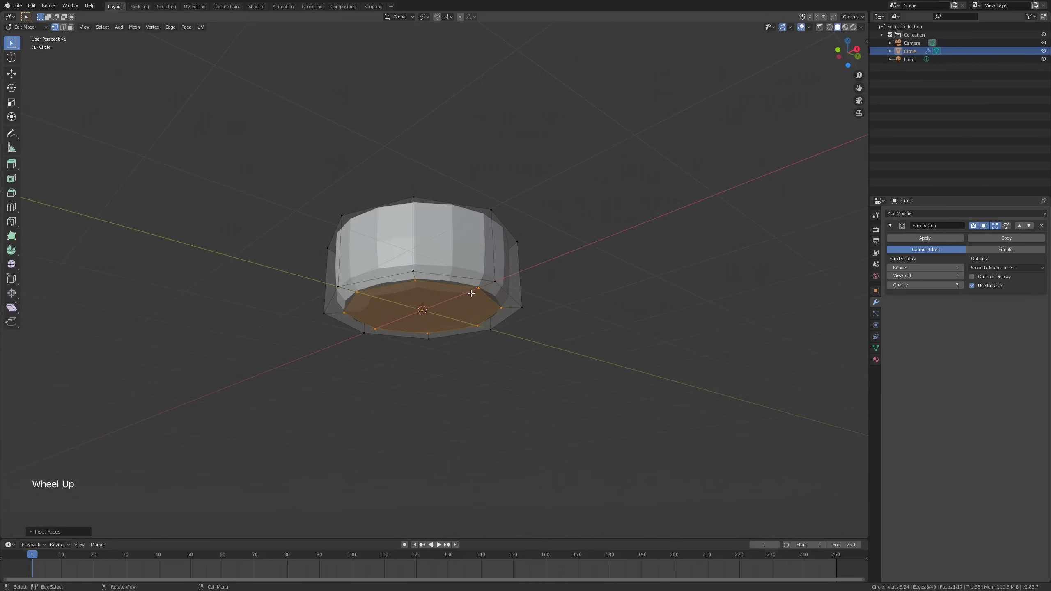
Add a horizontal edge loop around the pot's wall, slid toward the base, and leave mesh editing.
{"action": "middle_click_drag", "start_coordinate": [478, 275], "coordinate": [403, 310]}
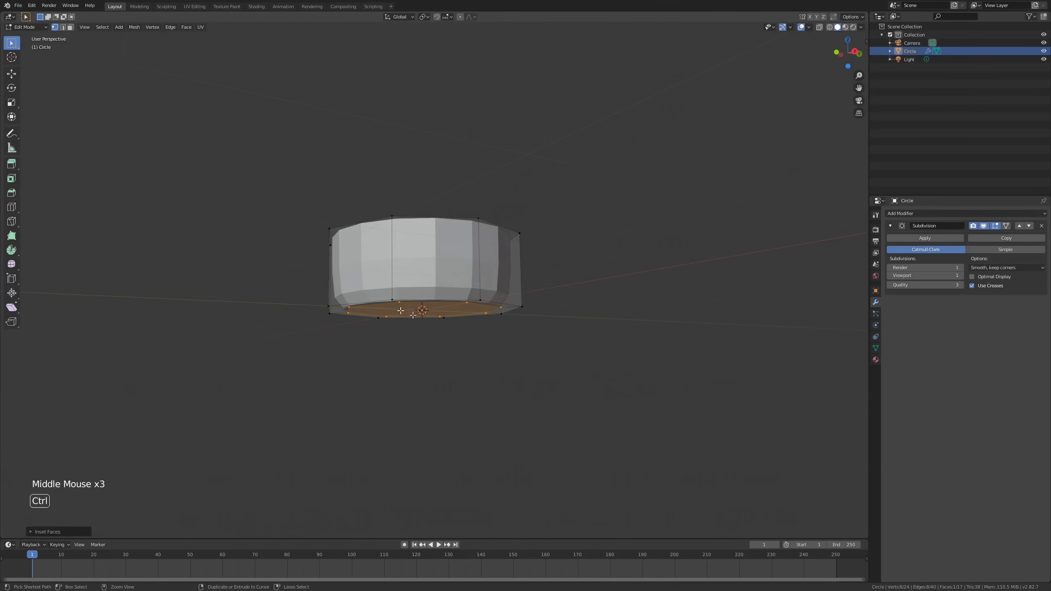
{"action": "left_click", "coordinate": [399, 259]}
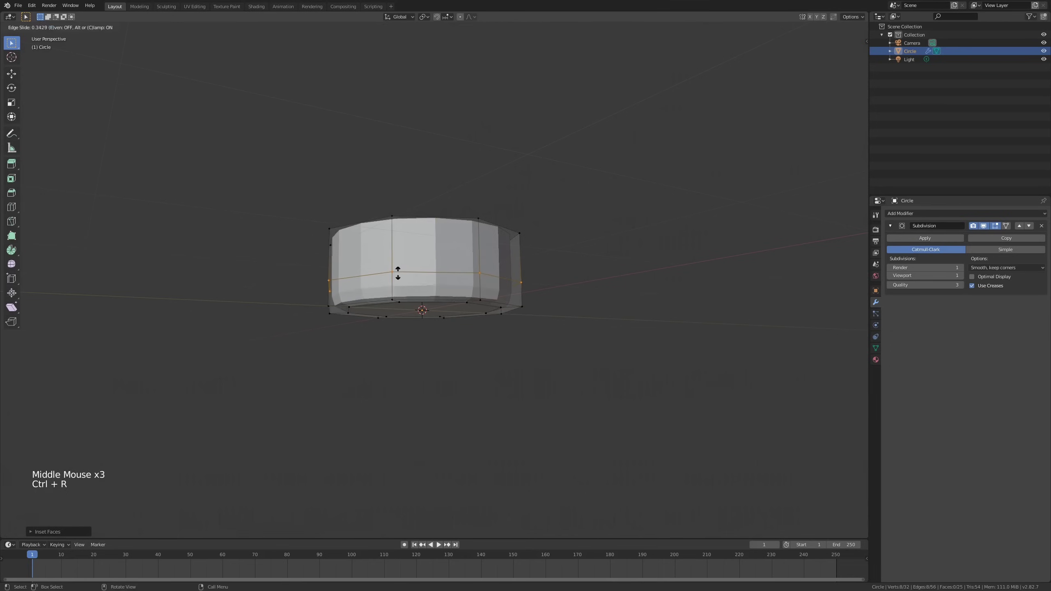
{"action": "middle_click_drag", "start_coordinate": [399, 280], "coordinate": [493, 323]}
{"action": "key", "text": "Tab"}
{"action": "middle_click_drag", "start_coordinate": [492, 323], "coordinate": [421, 330]}
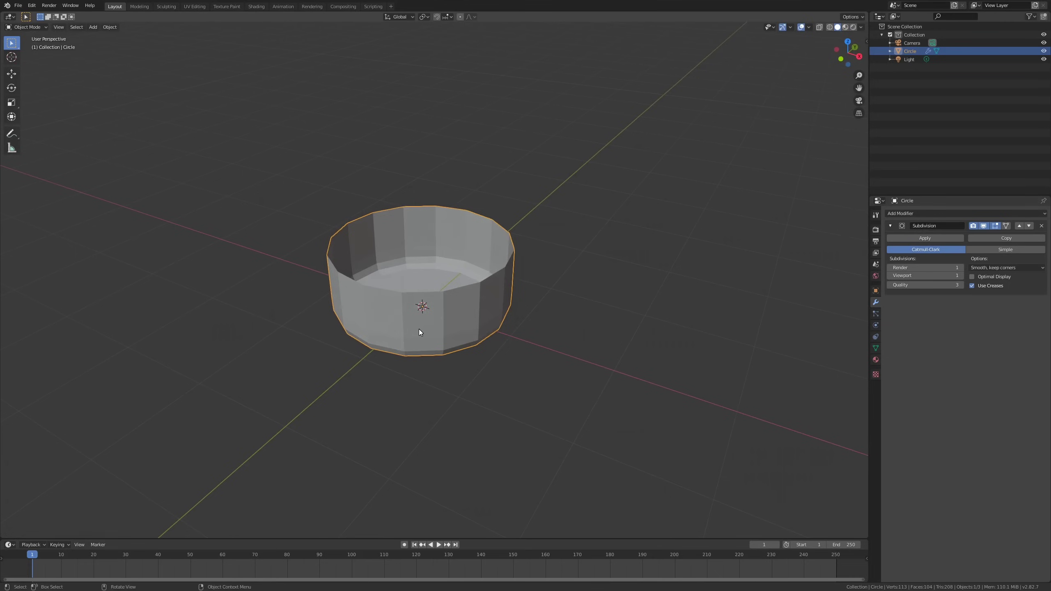
{"action": "mouse_move", "coordinate": [419, 329]}
{"action": "middle_mouse_down"}
{"action": "mouse_move", "coordinate": [429, 306]}
{"action": "mouse_move", "coordinate": [421, 330]}
{"action": "middle_mouse_up"}
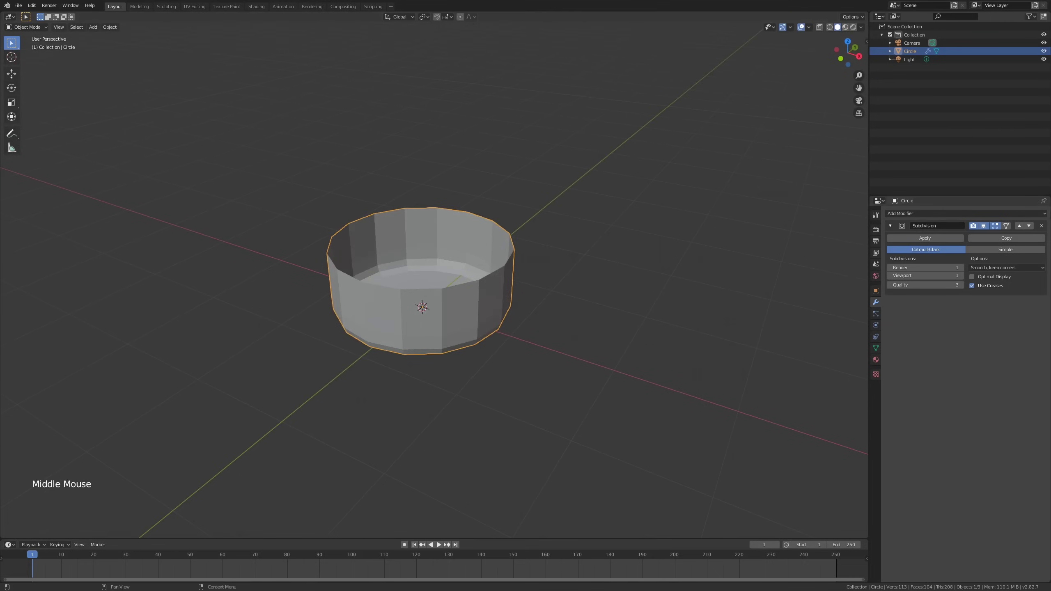
Add a Solidify modifier to the pot with a thickness of 0.062 m.
{"action": "left_click", "coordinate": [992, 214]}
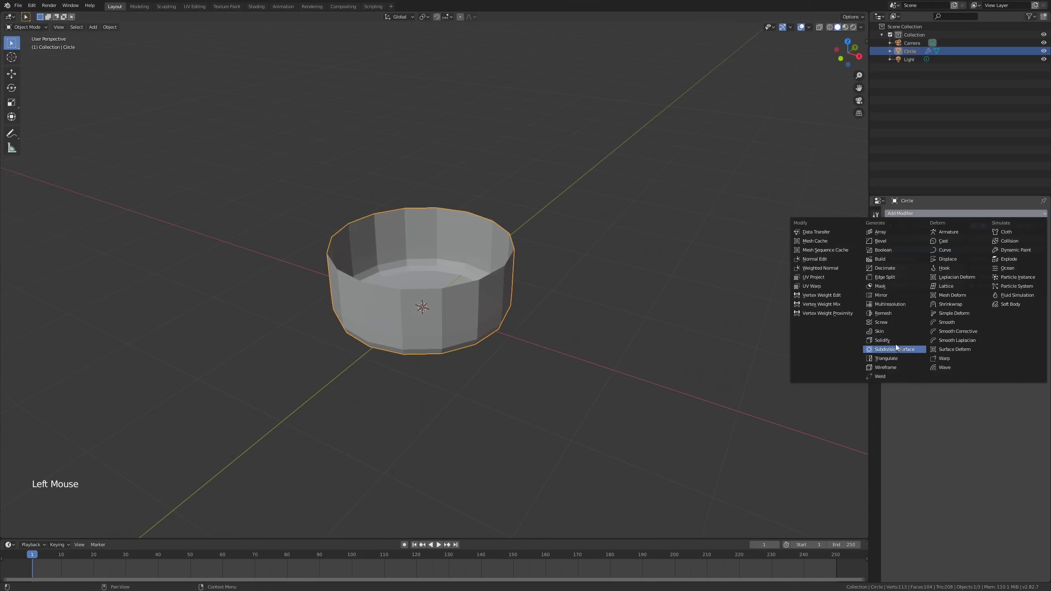
{"action": "left_click", "coordinate": [885, 339]}
{"action": "middle_click_drag", "start_coordinate": [687, 324], "coordinate": [772, 315]}
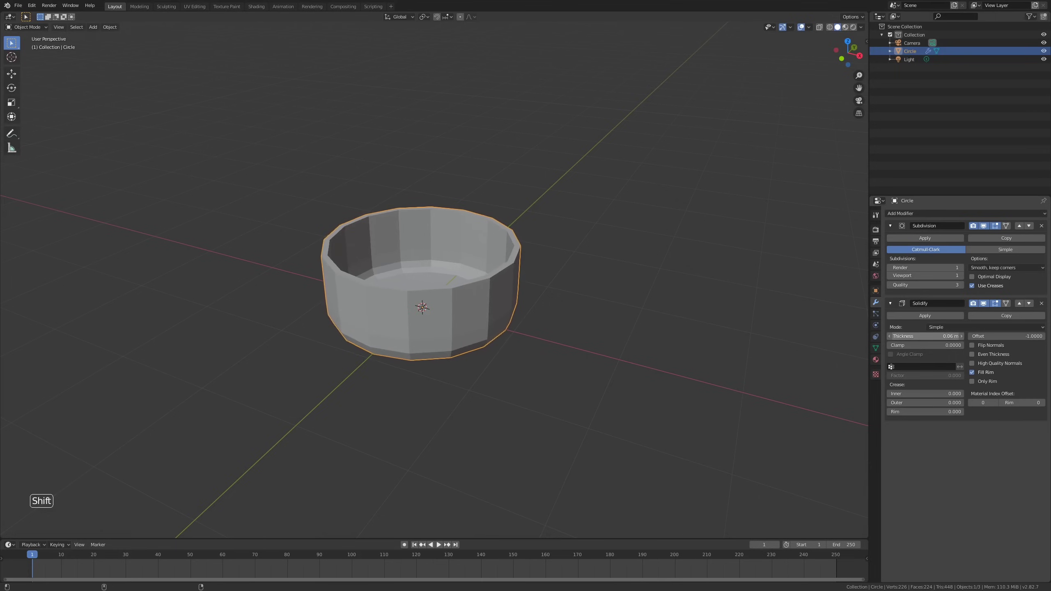
{"action": "middle_click_drag", "start_coordinate": [714, 291], "coordinate": [575, 300]}
Select two adjacent wall faces on the pot's Y side and duplicate them in place as the handle base.
{"action": "key", "text": "Tab"}
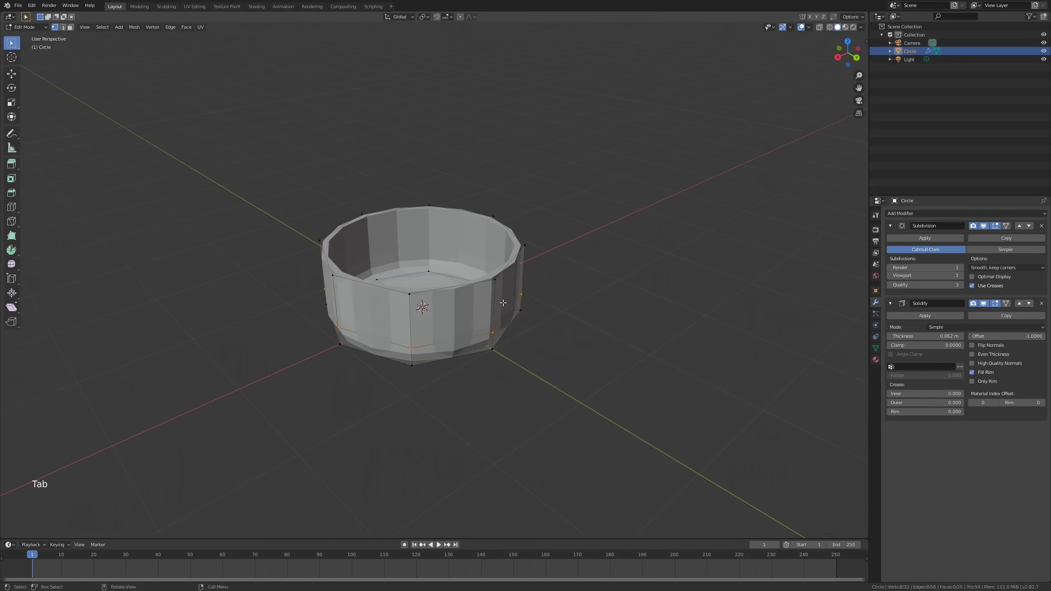
{"action": "mouse_move", "coordinate": [503, 303]}
{"action": "middle_mouse_down"}
{"action": "mouse_move", "coordinate": [520, 281]}
{"action": "mouse_move", "coordinate": [525, 308]}
{"action": "mouse_move", "coordinate": [491, 308]}
{"action": "mouse_move", "coordinate": [516, 294]}
{"action": "mouse_move", "coordinate": [494, 295]}
{"action": "mouse_move", "coordinate": [554, 302]}
{"action": "mouse_move", "coordinate": [510, 308]}
{"action": "middle_mouse_up"}
{"action": "key", "text": "KP_1"}
{"action": "key", "text": "KP_3"}
{"action": "key", "text": "3"}
{"action": "key", "text": "4"}
{"action": "left_click", "coordinate": [503, 298]}
{"action": "left_click", "coordinate": [553, 301], "text": "shift"}
{"action": "middle_click_drag", "start_coordinate": [510, 308], "coordinate": [519, 318]}
{"action": "key", "text": "shift+d"}
{"action": "right_click", "coordinate": [550, 325]}
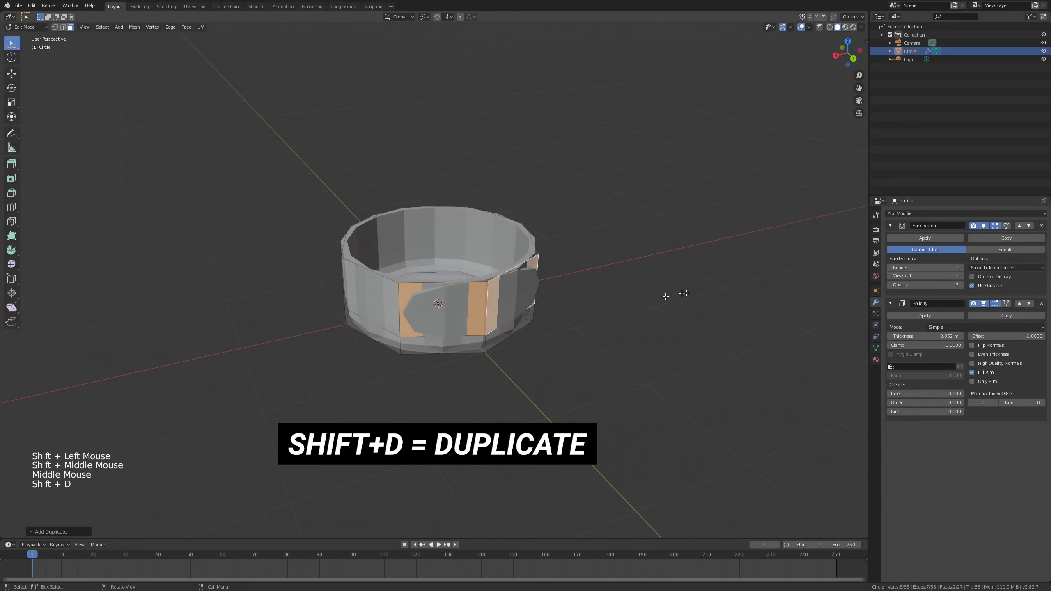
Scale the two duplicated faces down along Z and along X to shrink the handle base.
{"action": "key", "text": "s"}
{"action": "key", "text": "z"}
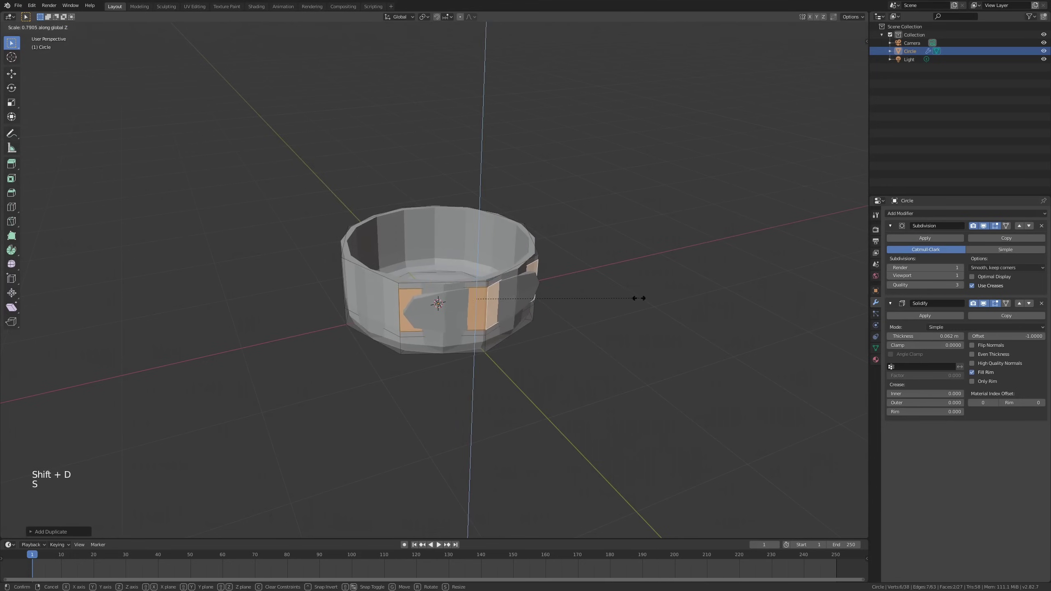
{"action": "left_click", "coordinate": [612, 301]}
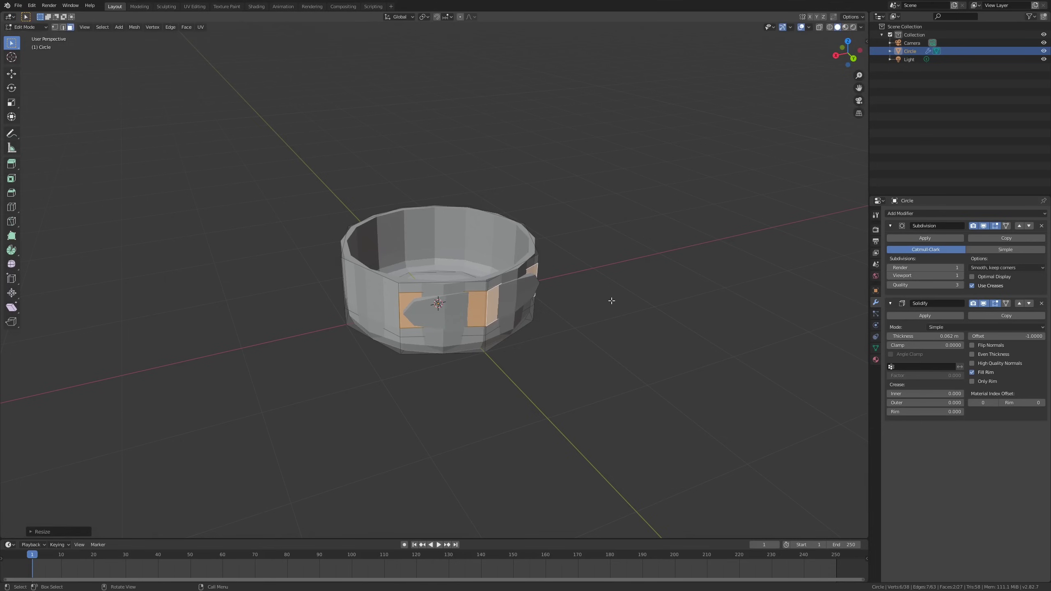
{"action": "key", "text": "s"}
{"action": "key", "text": "x"}
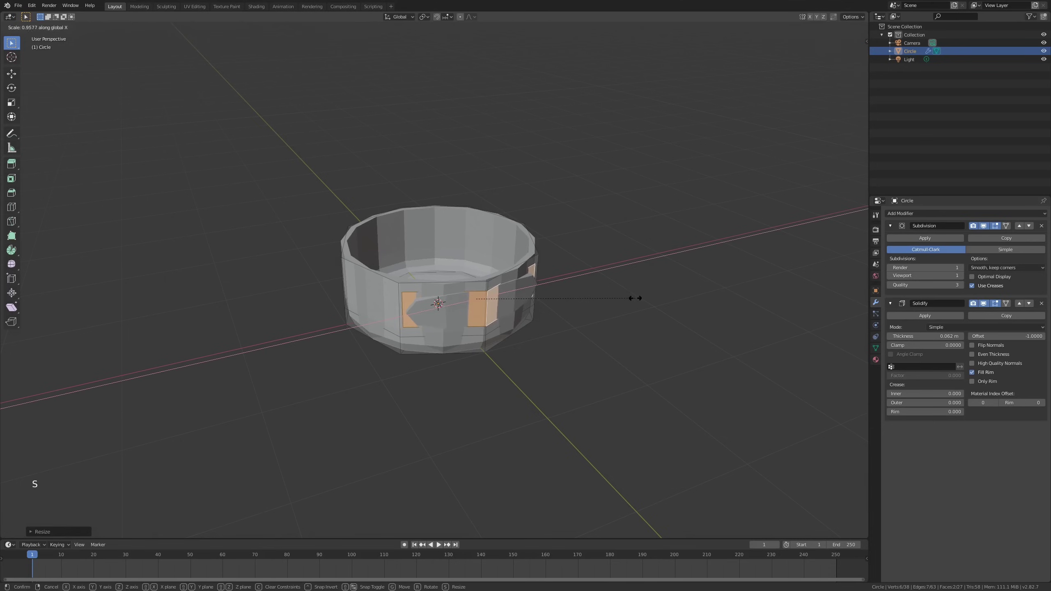
{"action": "left_click", "coordinate": [627, 300]}
Slide the outer vertical edge of one duplicated face halfway toward the shared middle edge, with see-through display on.
{"action": "middle_click_drag", "start_coordinate": [593, 316], "coordinate": [592, 323]}
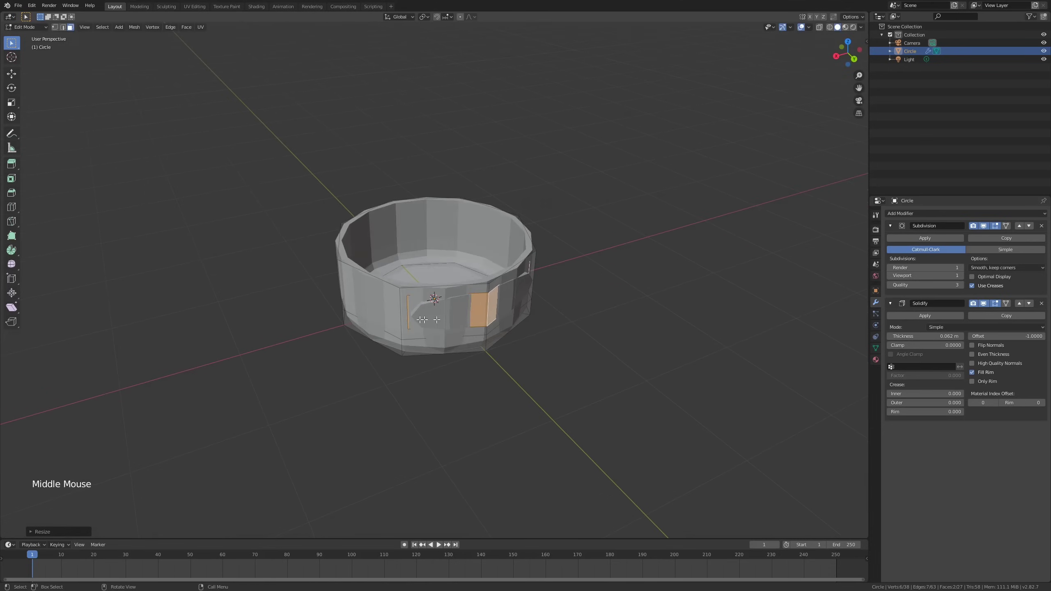
{"action": "key", "text": "2"}
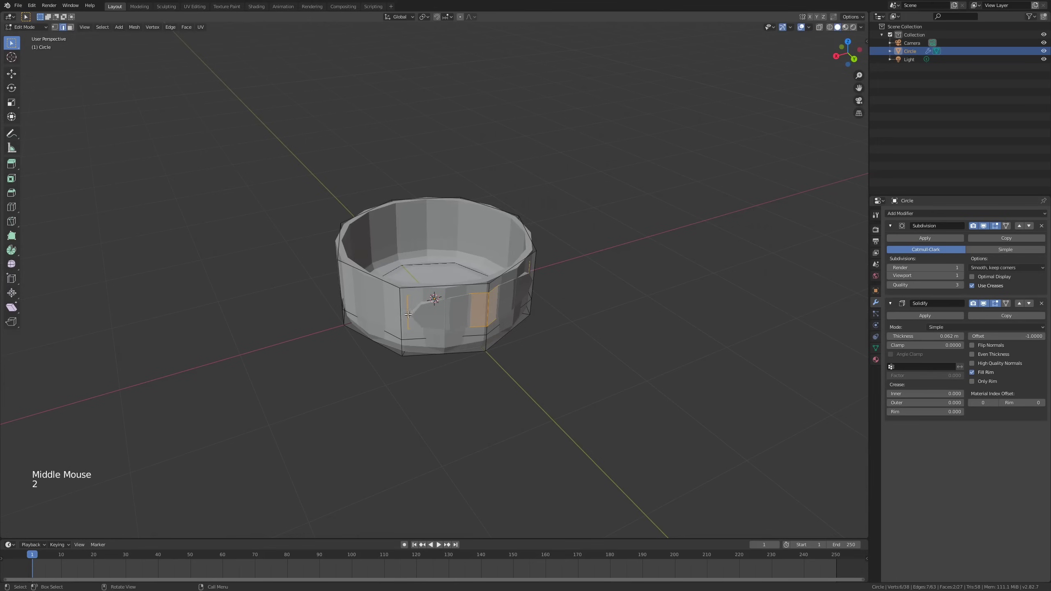
{"action": "left_click", "coordinate": [408, 314]}
{"action": "key", "text": "alt+z"}
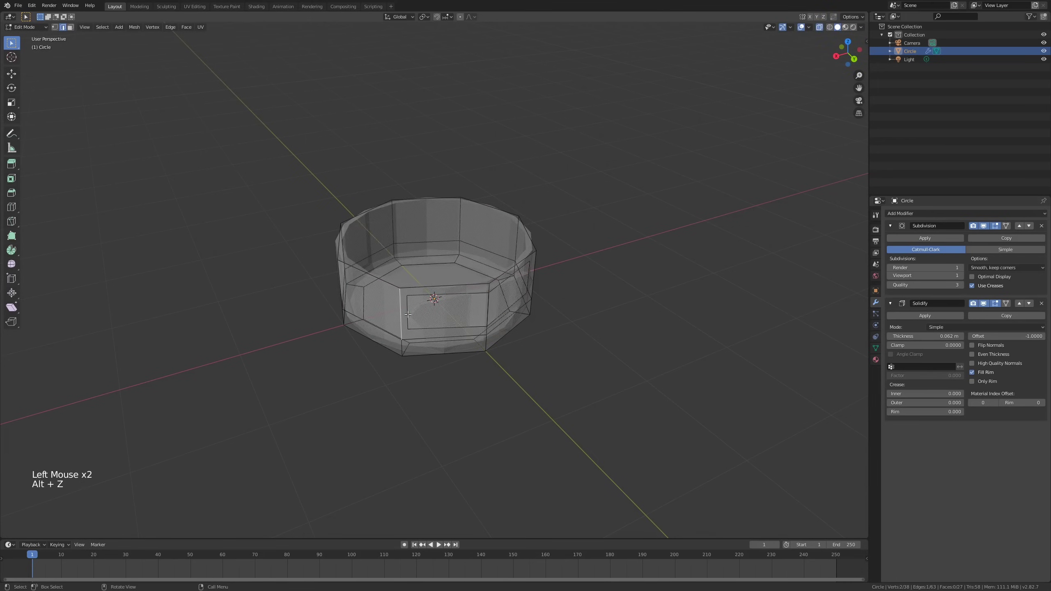
{"action": "left_click", "coordinate": [409, 314]}
{"action": "middle_click_drag", "start_coordinate": [699, 305], "coordinate": [552, 355]}
{"action": "left_click", "coordinate": [551, 345], "text": "shift"}
{"action": "left_click", "coordinate": [549, 353]}
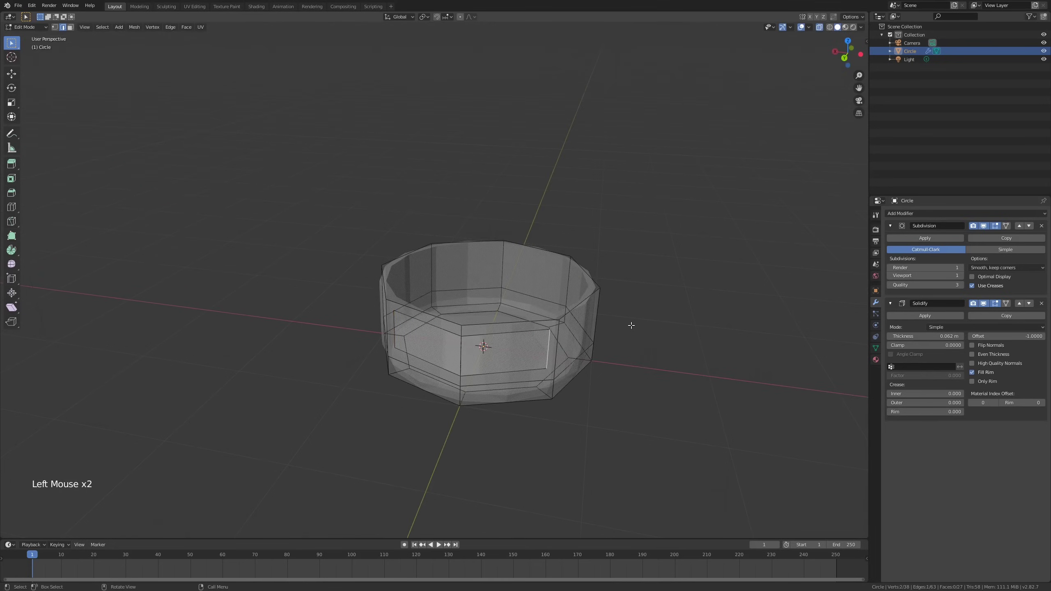
{"action": "key", "text": "g"}
{"action": "key", "text": "g"}
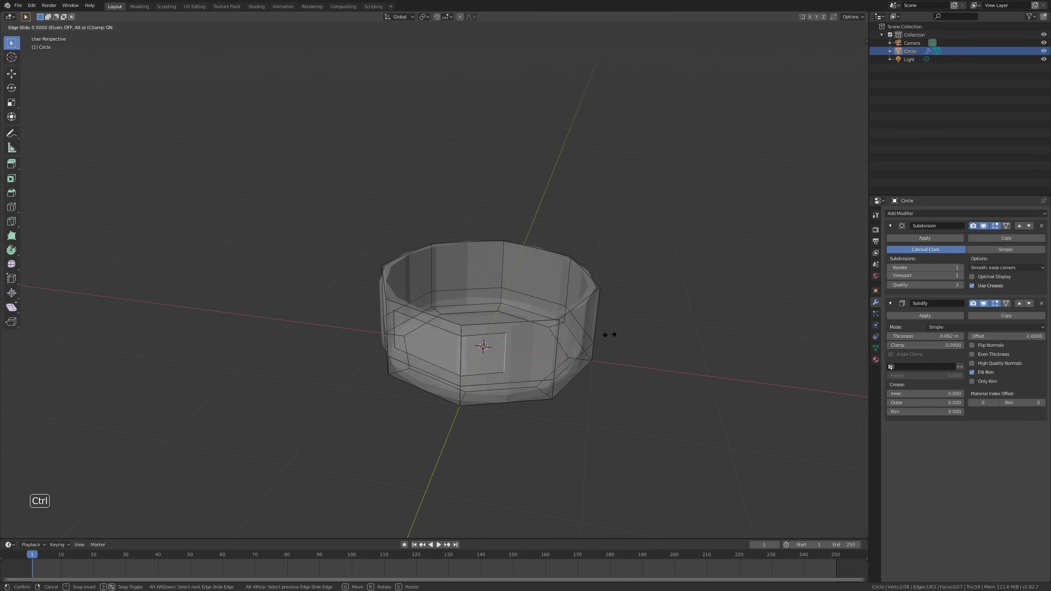
{"action": "left_click", "coordinate": [609, 334]}
Slide the opposite outer vertical edge of the handle base inward toward the shared middle edge.
{"action": "left_click", "coordinate": [397, 324]}
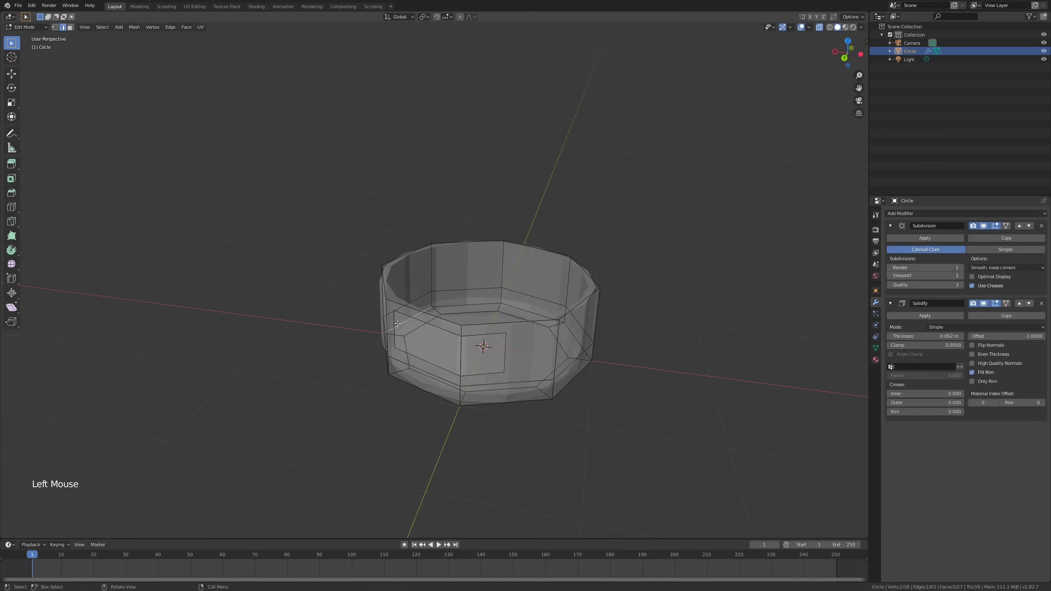
{"action": "middle_click_drag", "start_coordinate": [396, 321], "coordinate": [398, 323]}
{"action": "key", "text": "g"}
{"action": "key", "text": "g"}
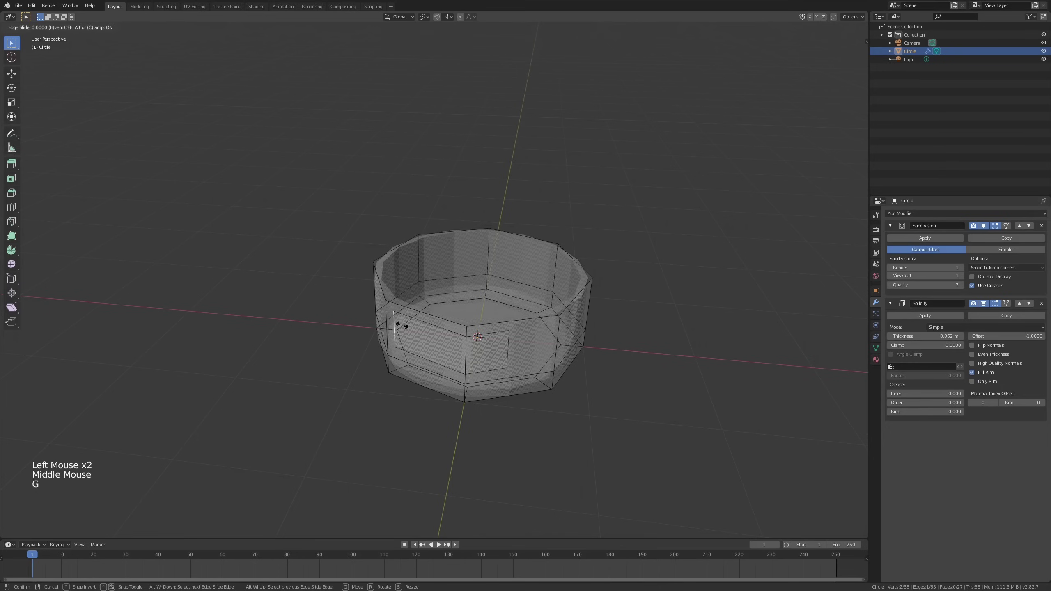
{"action": "left_click", "coordinate": [423, 330]}
Extrude the two upper edges of the handle base outward along Y, with see-through display off.
{"action": "middle_click_drag", "start_coordinate": [423, 330], "coordinate": [492, 319]}
{"action": "key", "text": "alt+z"}
{"action": "scroll", "coordinate": [462, 332], "scroll_direction": "up", "scroll_amount": 2}
{"action": "left_click", "coordinate": [458, 314]}
{"action": "left_click", "coordinate": [482, 307], "text": "shift"}
{"action": "middle_click_drag", "start_coordinate": [492, 319], "coordinate": [473, 305]}
{"action": "scroll", "coordinate": [498, 323], "scroll_direction": "down", "scroll_amount": 1}
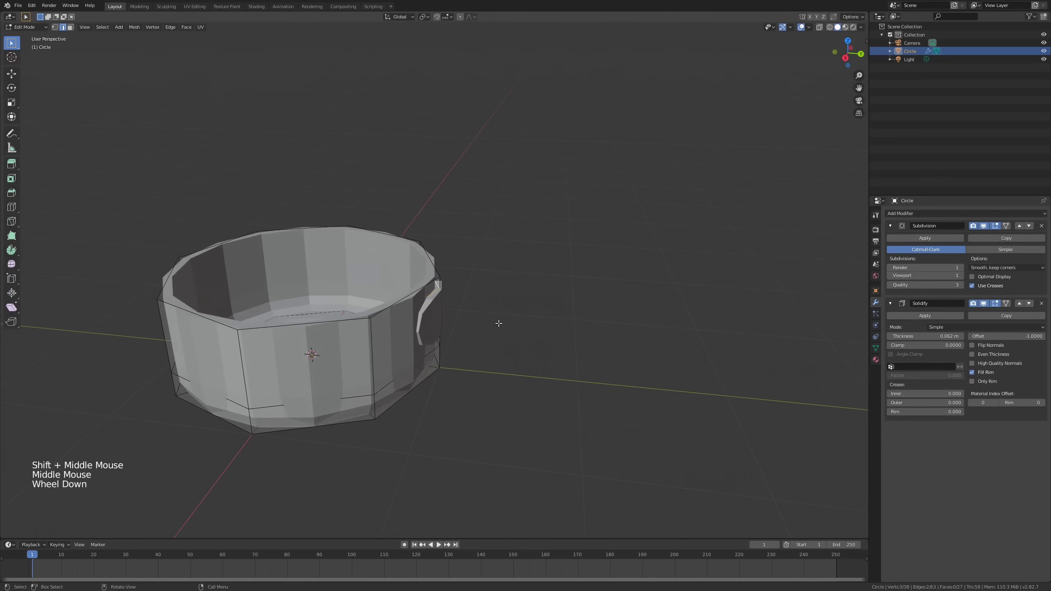
{"action": "key", "text": "e"}
{"action": "key", "text": "y"}
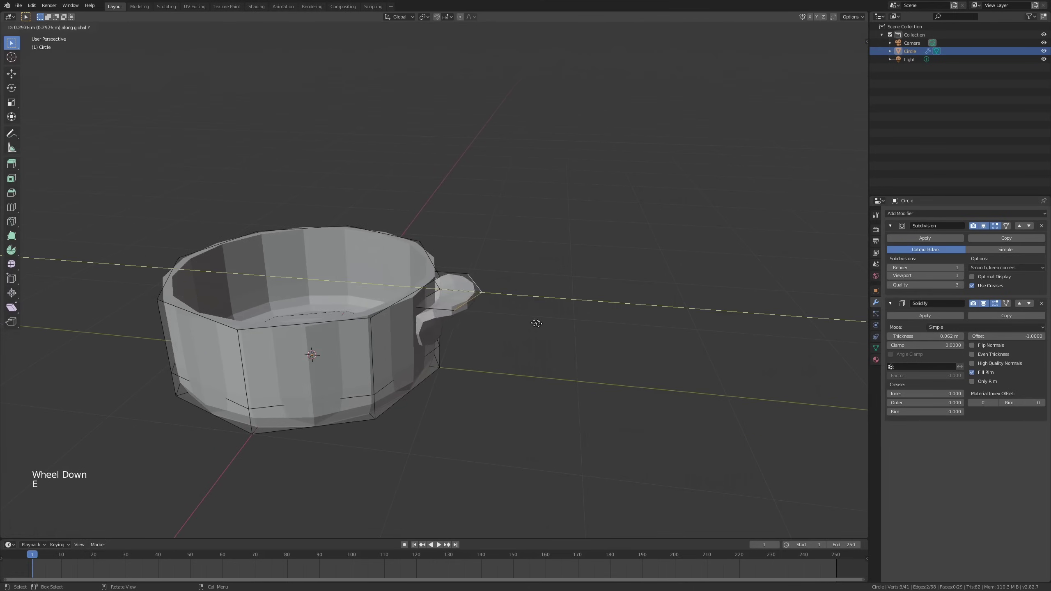
{"action": "left_click", "coordinate": [622, 324]}
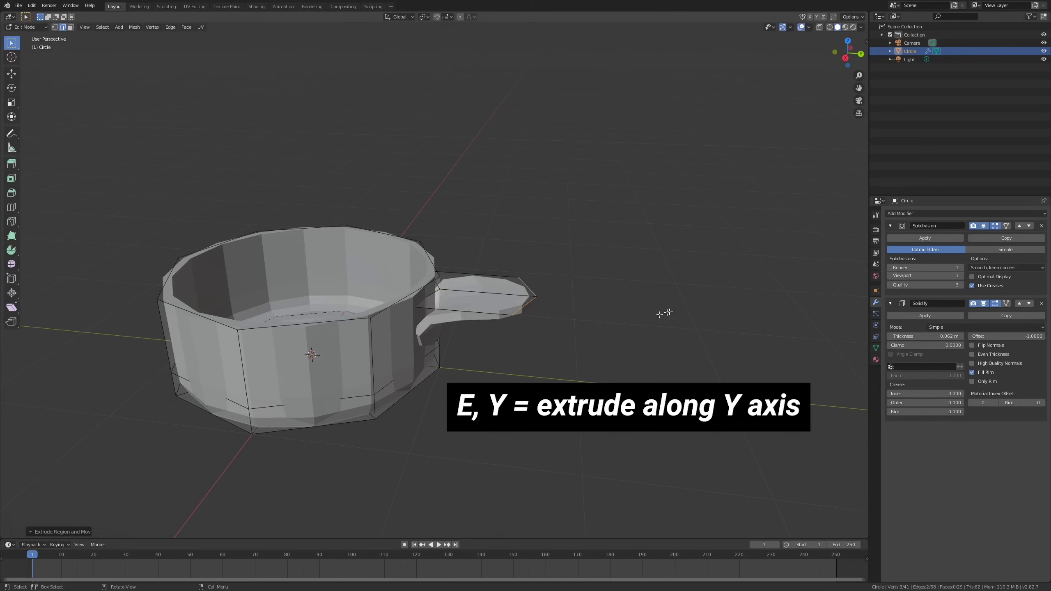
Flatten the extruded handle end by scaling its edges to 0 along Y.
{"action": "key", "text": "s"}
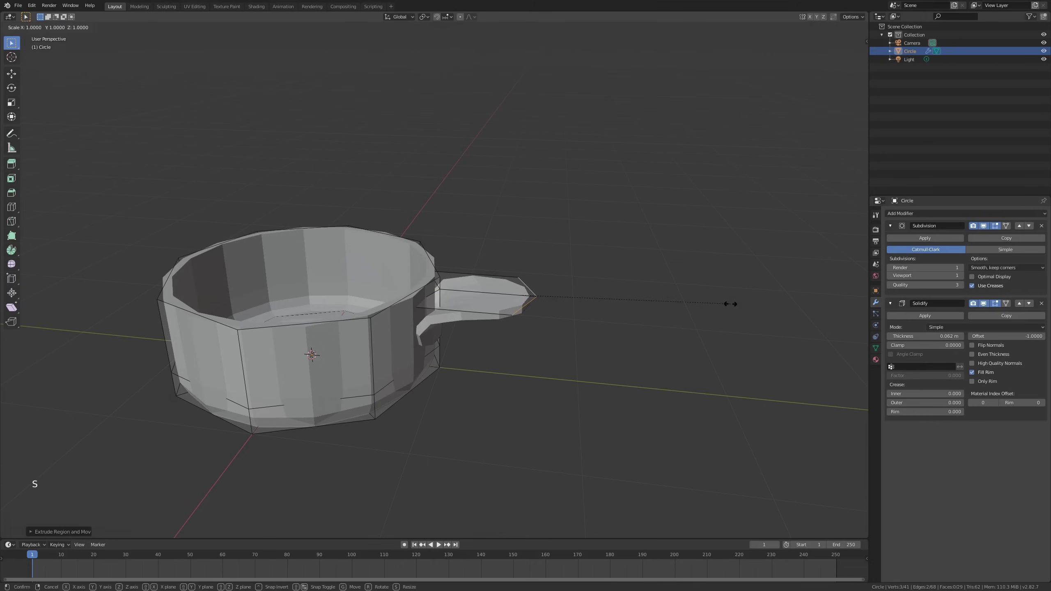
{"action": "key", "text": "y"}
{"action": "key", "text": "0"}
{"action": "key", "text": "Return"}
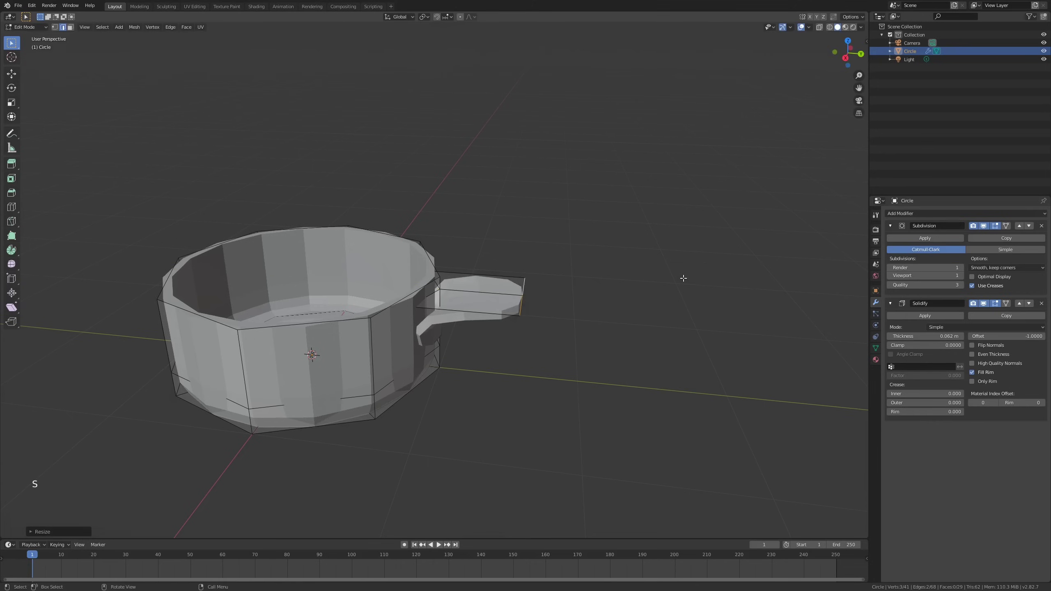
In the right side view, raise the handle's end above the pot rim and extrude it outward into a long grip.
{"action": "key", "text": "KP_3"}
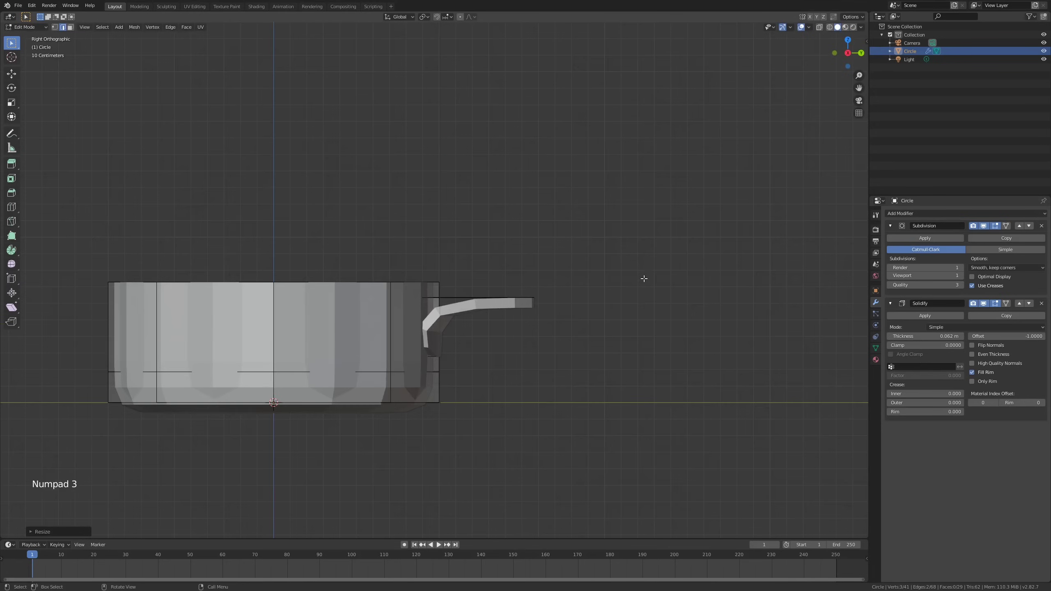
{"action": "key", "text": "g"}
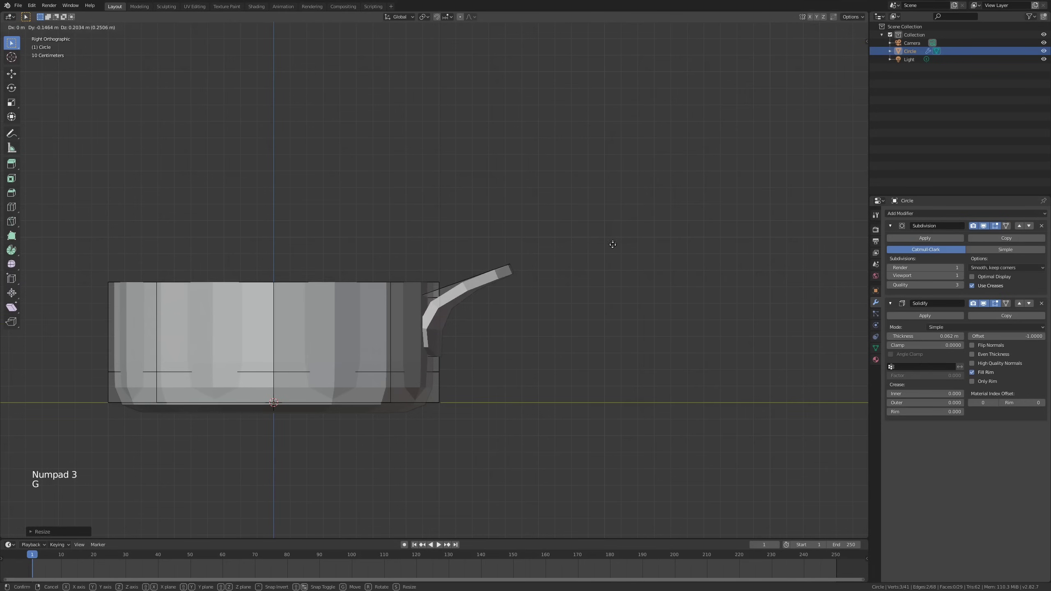
{"action": "left_click", "coordinate": [606, 260]}
{"action": "middle_click_drag", "start_coordinate": [606, 260], "coordinate": [490, 254], "text": "shift"}
{"action": "key", "text": "e"}
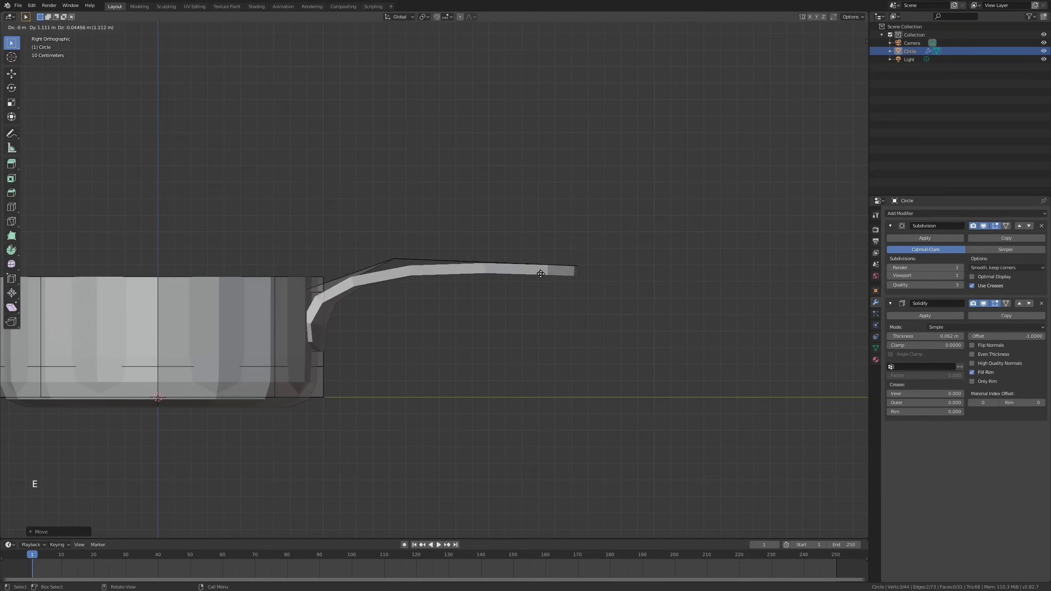
{"action": "left_click", "coordinate": [555, 275]}
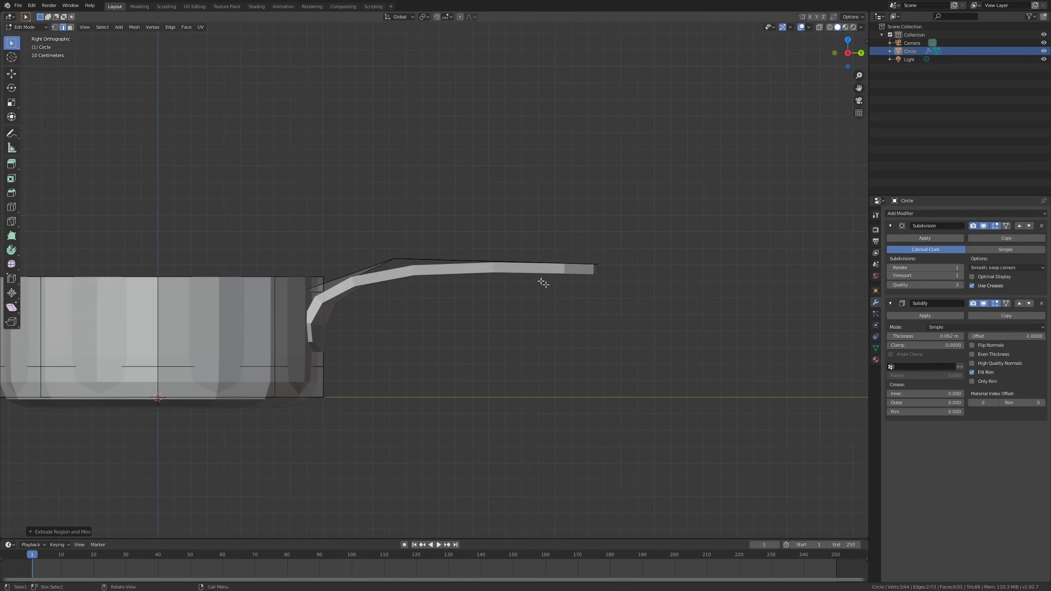
Select all the vertices at the handle's bend with see-through display on, raise them, and restore the solid display.
{"action": "key", "text": "alt+z"}
{"action": "key", "text": "c"}
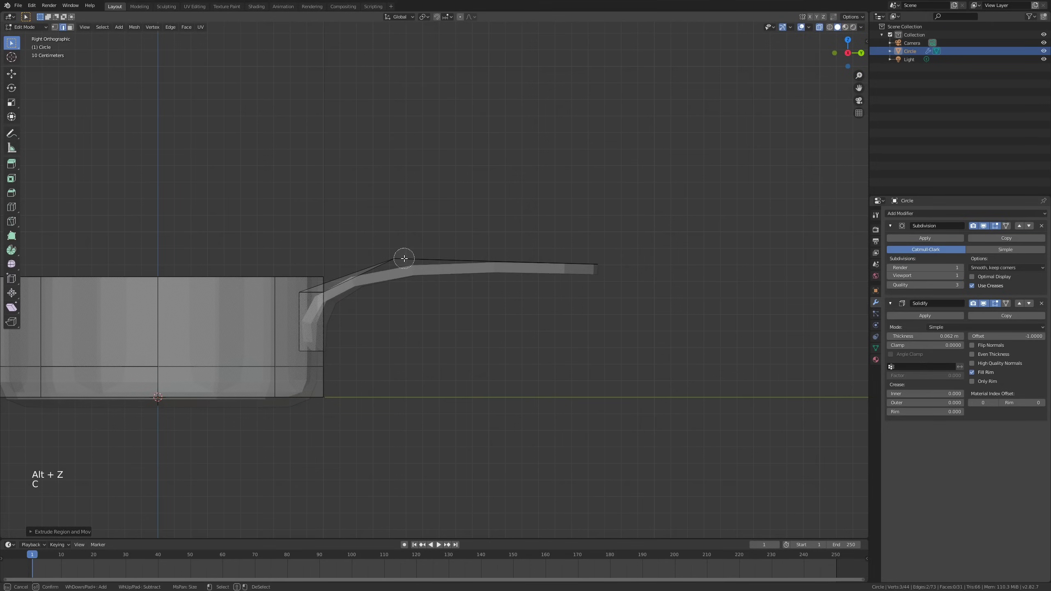
{"action": "key", "text": "1"}
{"action": "key", "text": "alt+a"}
{"action": "key", "text": "c"}
{"action": "left_click", "coordinate": [407, 256]}
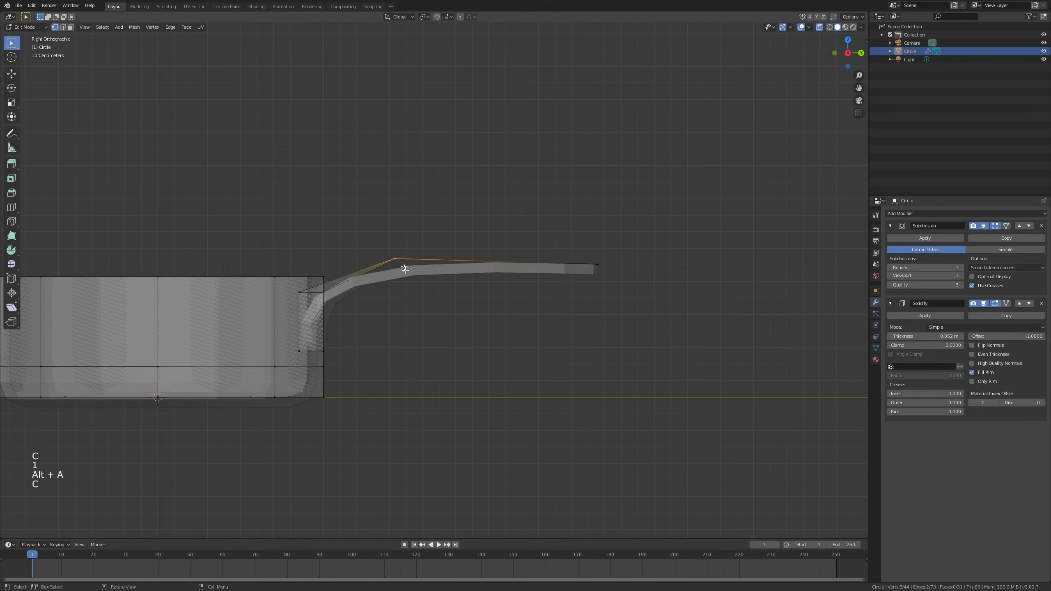
{"action": "key", "text": "g"}
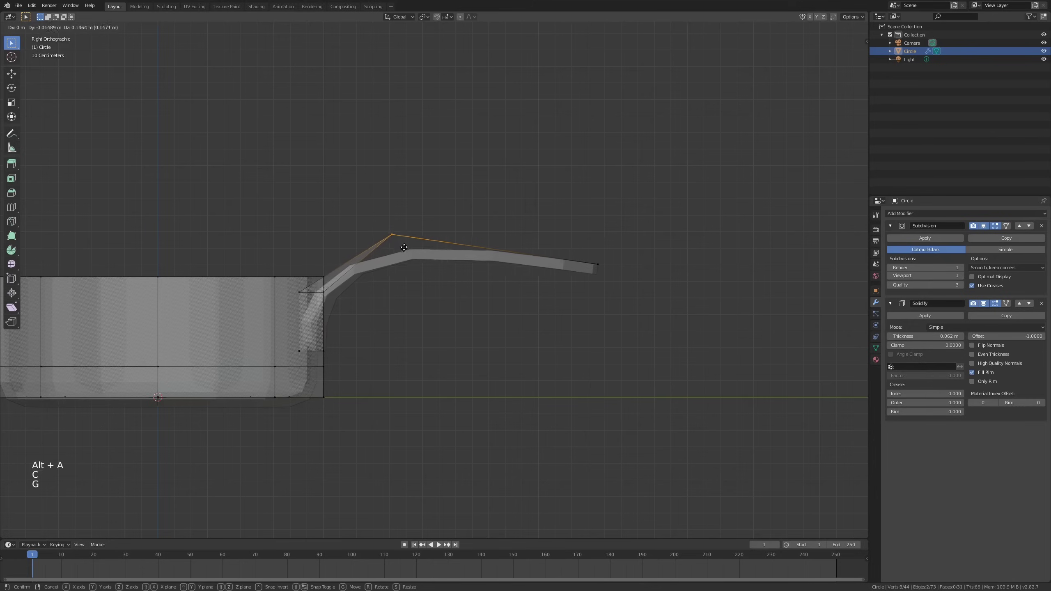
{"action": "left_click", "coordinate": [406, 253]}
{"action": "key", "text": "alt+z"}
Add an edge loop across the handle's first segment, slid close to the pot's wall, and check the smoothed shape.
{"action": "middle_click_drag", "start_coordinate": [406, 253], "coordinate": [380, 263]}
{"action": "scroll", "coordinate": [368, 285], "scroll_direction": "up", "scroll_amount": 2}
{"action": "scroll", "coordinate": [366, 287], "scroll_direction": "up", "scroll_amount": 1}
{"action": "key", "text": "ctrl+r"}
{"action": "left_click", "coordinate": [379, 263]}
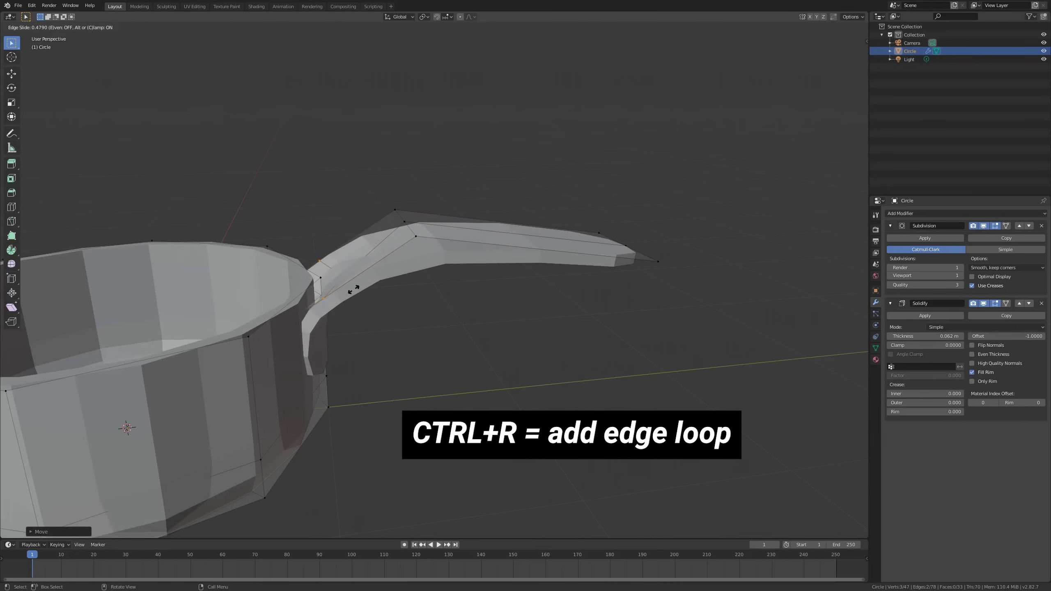
{"action": "left_click", "coordinate": [355, 290]}
{"action": "middle_click_drag", "start_coordinate": [355, 290], "coordinate": [371, 344]}
{"action": "key", "text": "Tab"}
Select the edge loop across the handle's bend and scale it down to narrow the handle there.
{"action": "key", "text": "Tab"}
{"action": "left_click", "coordinate": [404, 267], "text": "alt"}
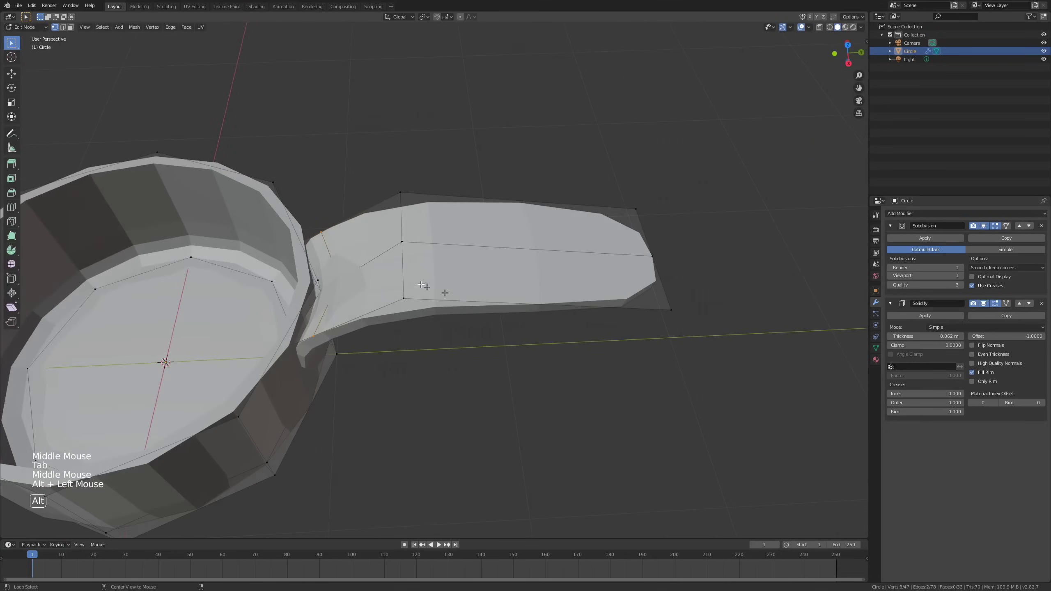
{"action": "middle_click_drag", "start_coordinate": [391, 273], "coordinate": [544, 265]}
{"action": "key", "text": "s"}
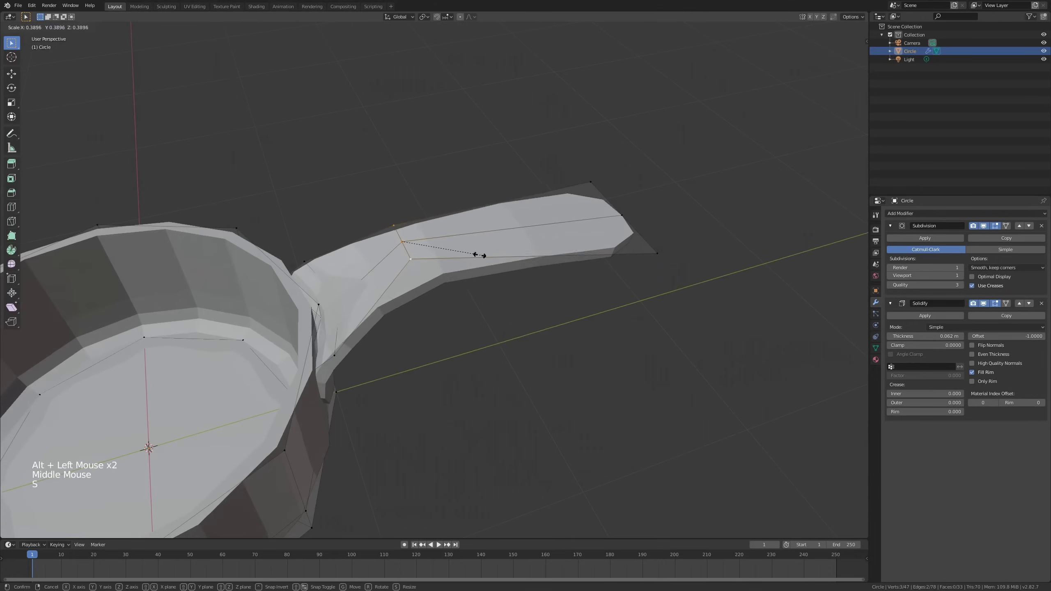
{"action": "left_click", "coordinate": [453, 249]}
{"action": "middle_click_drag", "start_coordinate": [453, 249], "coordinate": [417, 298]}
{"action": "key", "text": "s"}
{"action": "left_click", "coordinate": [524, 253]}
Add an edge loop between the handle's bend and its base and scale it slightly narrower.
{"action": "key", "text": "ctrl+r"}
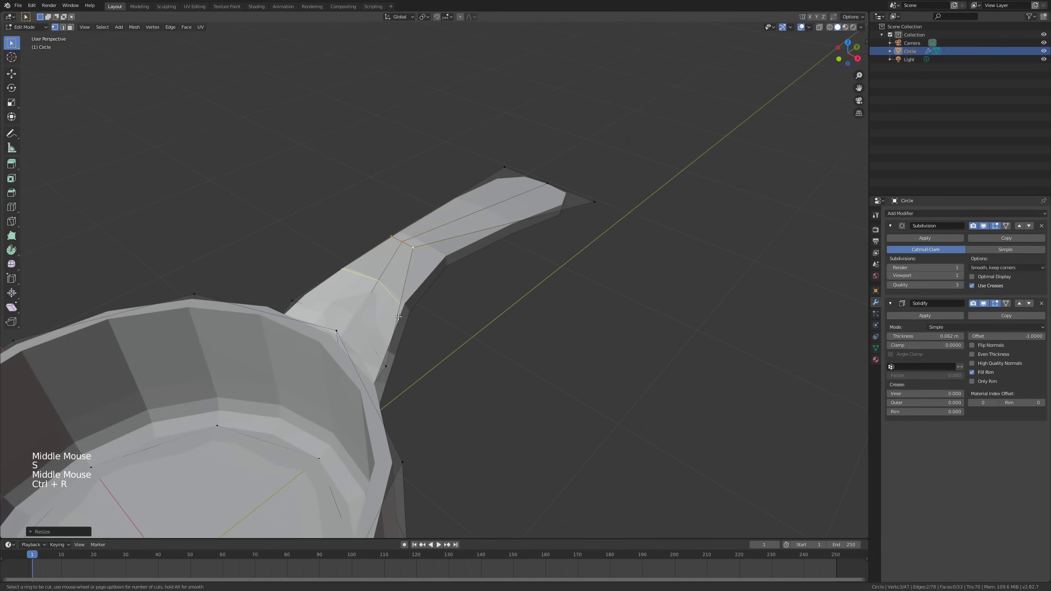
{"action": "left_click", "coordinate": [402, 312]}
{"action": "left_click", "coordinate": [402, 312]}
{"action": "key", "text": "s"}
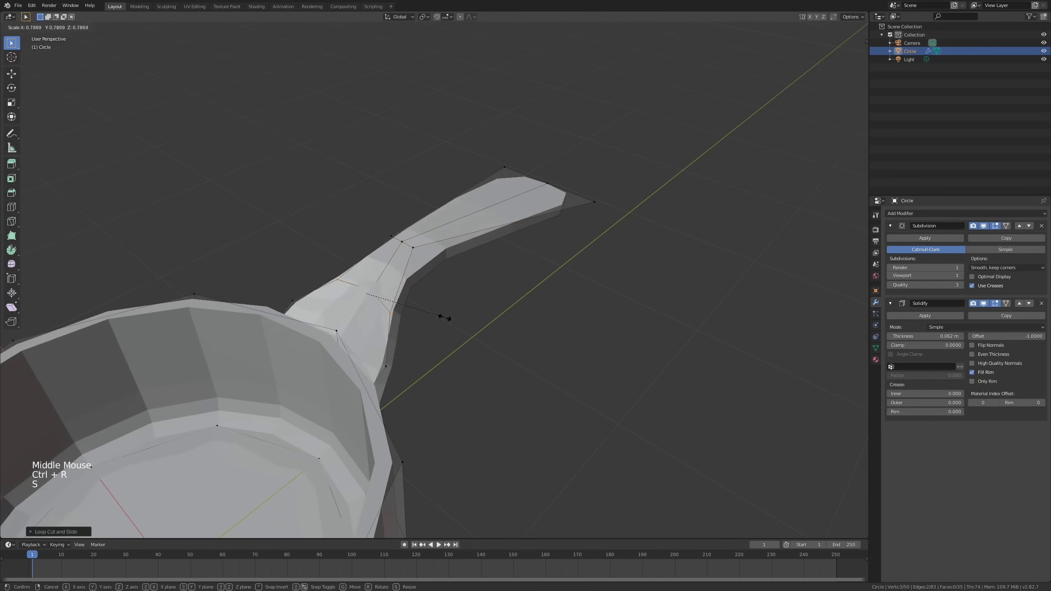
{"action": "left_click", "coordinate": [416, 308]}
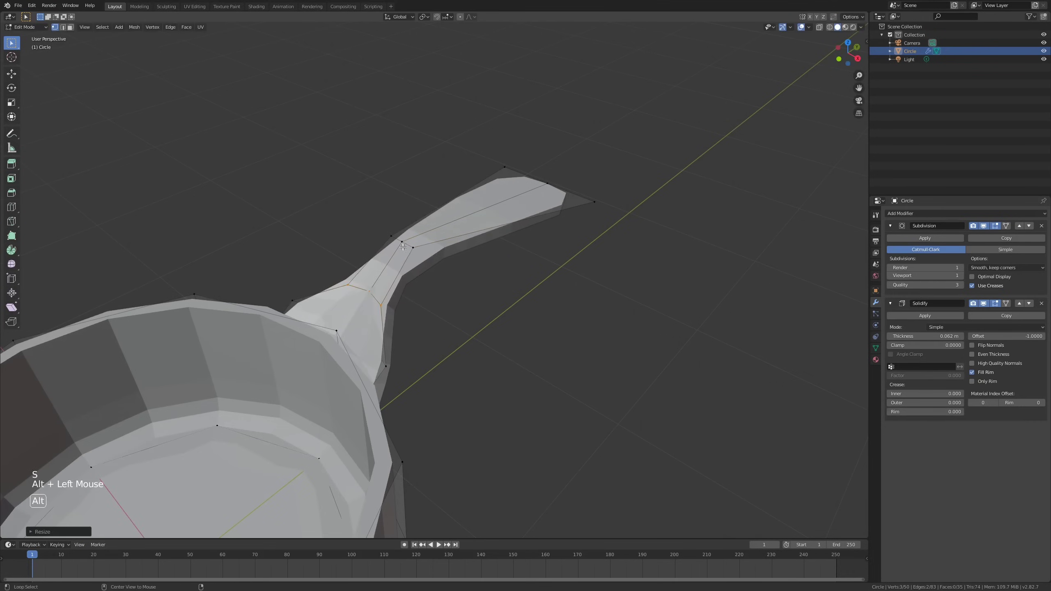
Slide the edge loop at the handle's bend outward toward the grip's end.
{"action": "left_click", "coordinate": [410, 249], "text": "alt"}
{"action": "key", "text": "g"}
{"action": "key", "text": "g"}
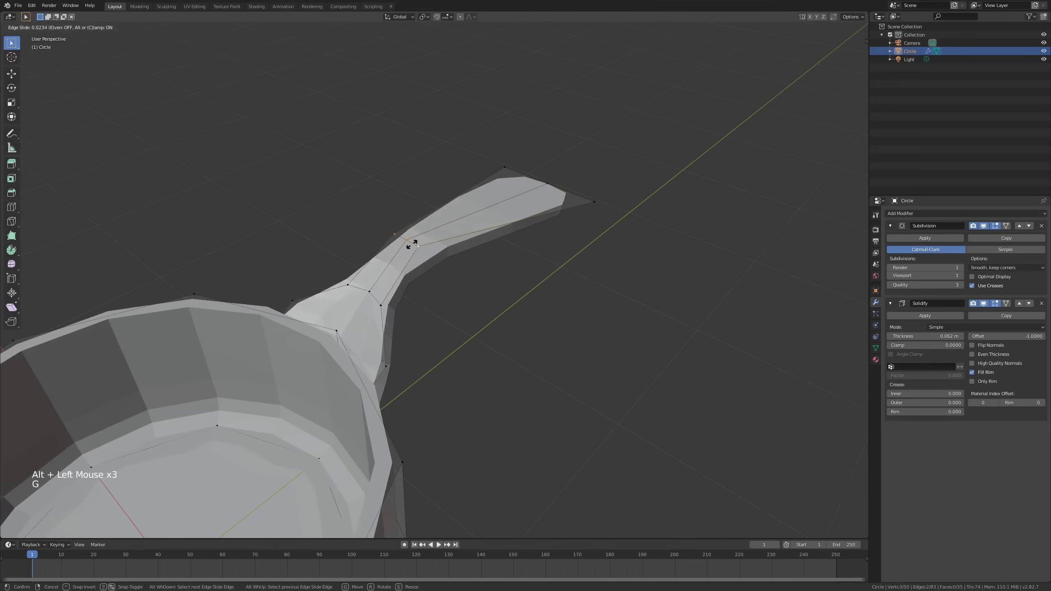
{"action": "left_click", "coordinate": [449, 236]}
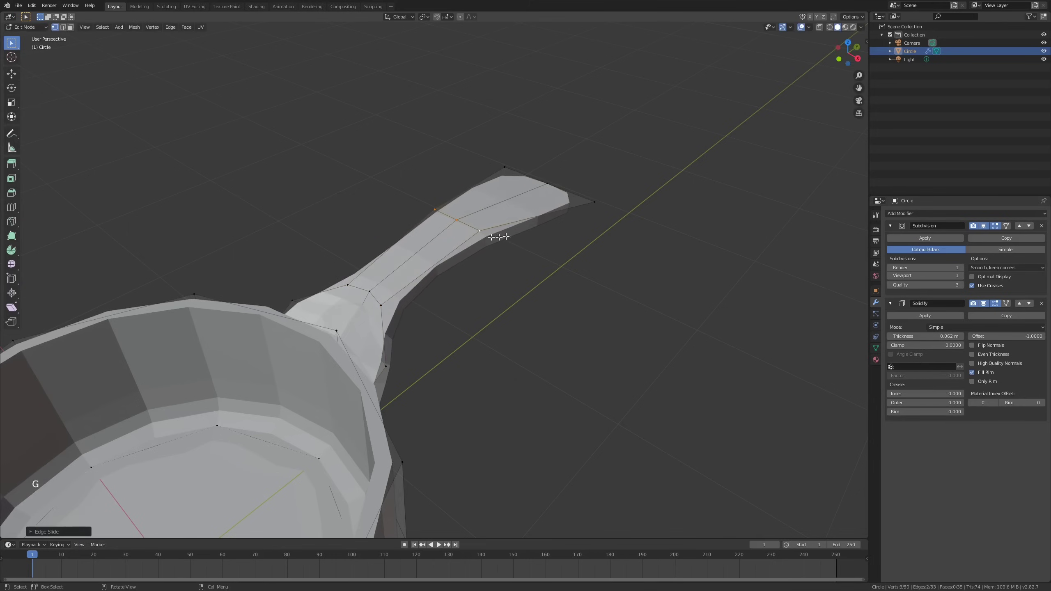
Move the middle vertex of the handle's end outward along Y to round the tip, and return to Object Mode.
{"action": "middle_click_drag", "start_coordinate": [508, 235], "coordinate": [491, 244]}
{"action": "left_click", "coordinate": [588, 200]}
{"action": "key", "text": "g"}
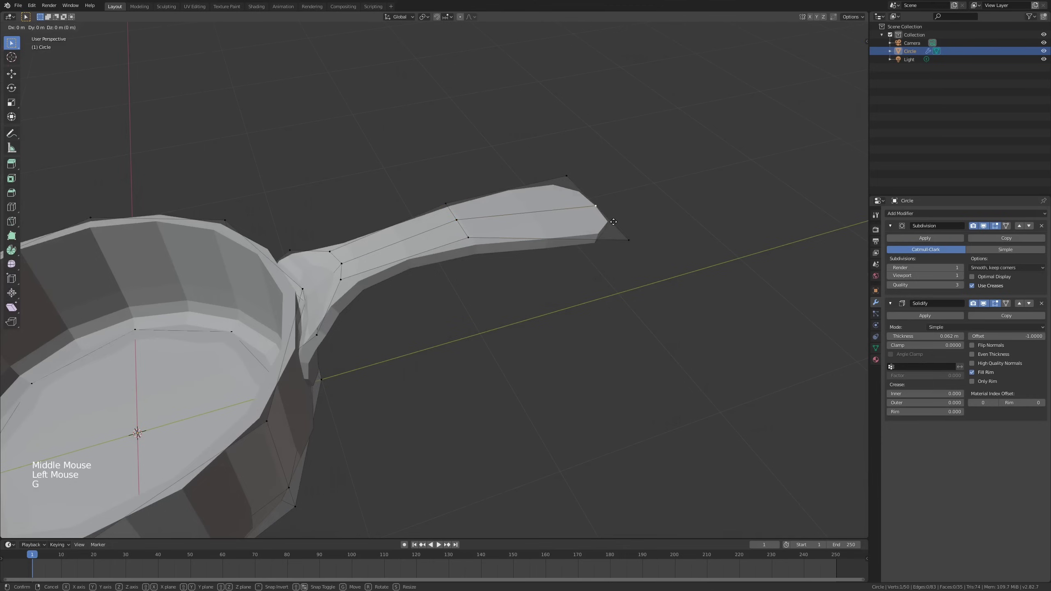
{"action": "key", "text": "y"}
{"action": "left_click", "coordinate": [643, 216]}
{"action": "key", "text": "Tab"}
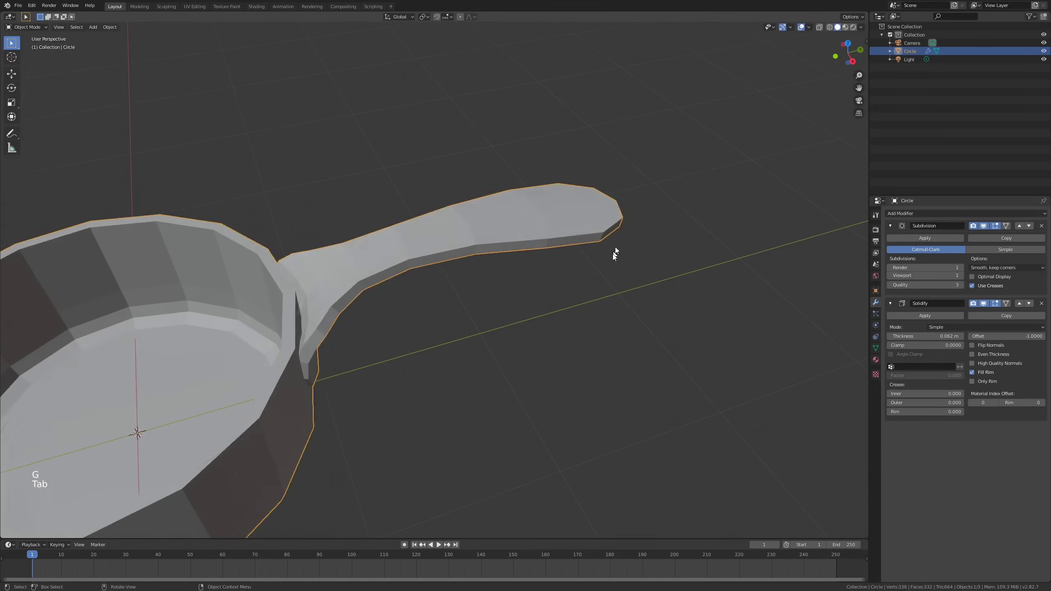
Examine the pot's overall shape and the joint between handle and wall from several angles.
{"action": "middle_click_drag", "start_coordinate": [615, 248], "coordinate": [505, 253]}
{"action": "scroll", "coordinate": [407, 296], "scroll_direction": "down", "scroll_amount": 2}
{"action": "middle_click_drag", "start_coordinate": [408, 296], "coordinate": [513, 279]}
{"action": "key", "text": "Tab"}
{"action": "left_click", "coordinate": [460, 225]}
{"action": "left_click", "coordinate": [434, 245]}
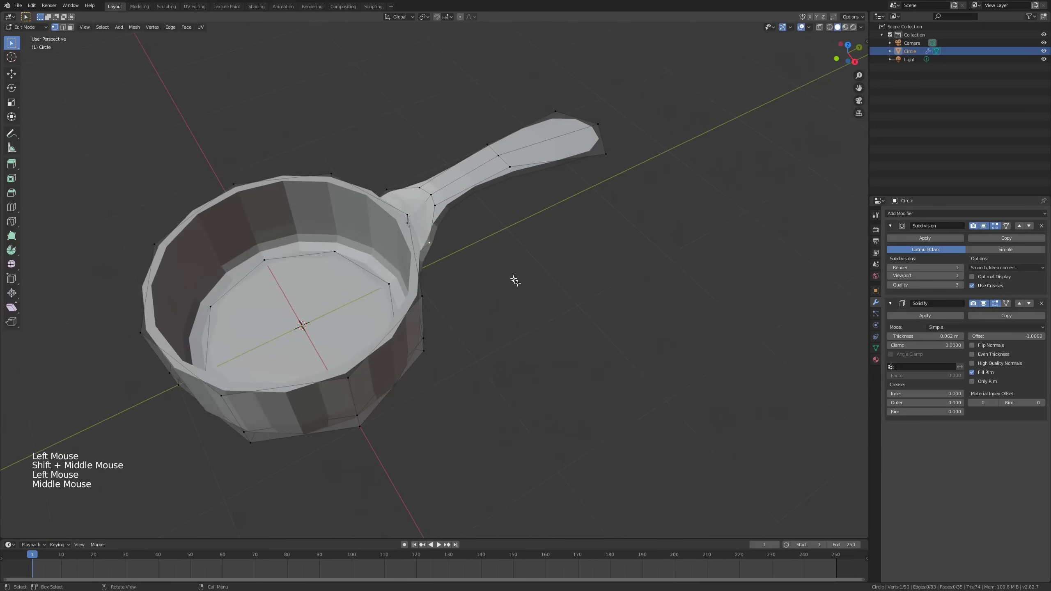
{"action": "middle_click_drag", "start_coordinate": [467, 248], "coordinate": [529, 269], "text": "shift"}
{"action": "key", "text": "Tab"}
{"action": "middle_click_drag", "start_coordinate": [559, 306], "coordinate": [555, 276]}
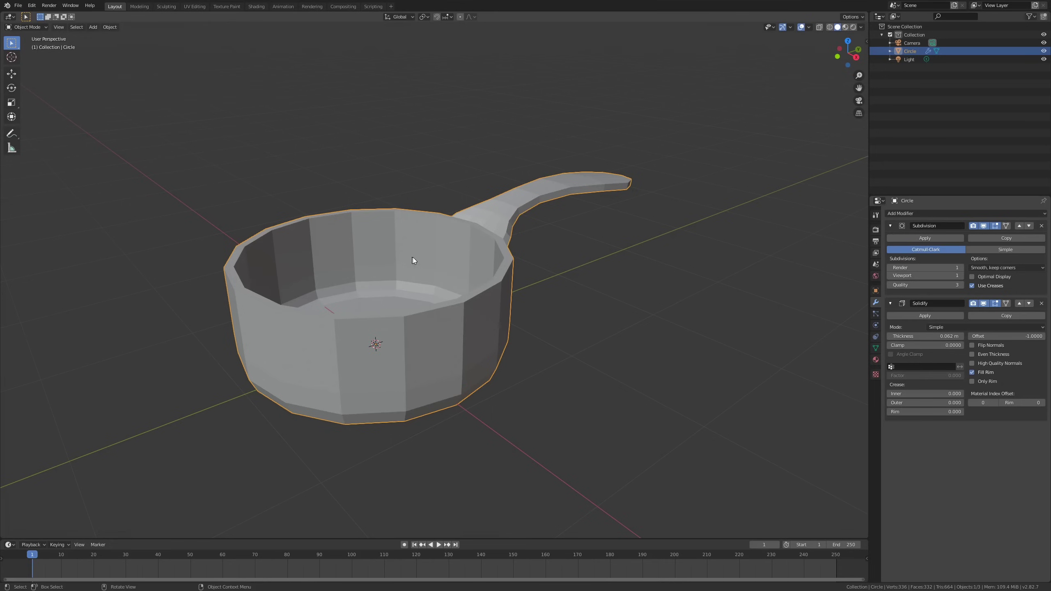
{"action": "middle_click_drag", "start_coordinate": [412, 257], "coordinate": [401, 265]}
{"action": "middle_click_drag", "start_coordinate": [410, 271], "coordinate": [479, 287], "text": "shift"}
{"action": "scroll", "coordinate": [484, 287], "scroll_direction": "down", "scroll_amount": 1}
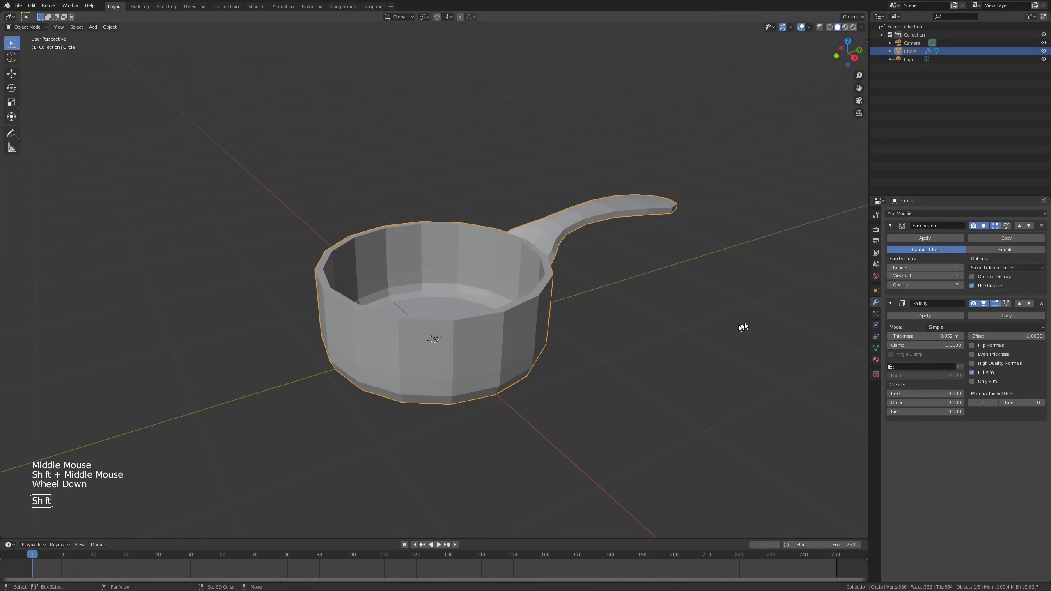
{"action": "middle_click_drag", "start_coordinate": [743, 327], "coordinate": [741, 287], "text": "shift"}
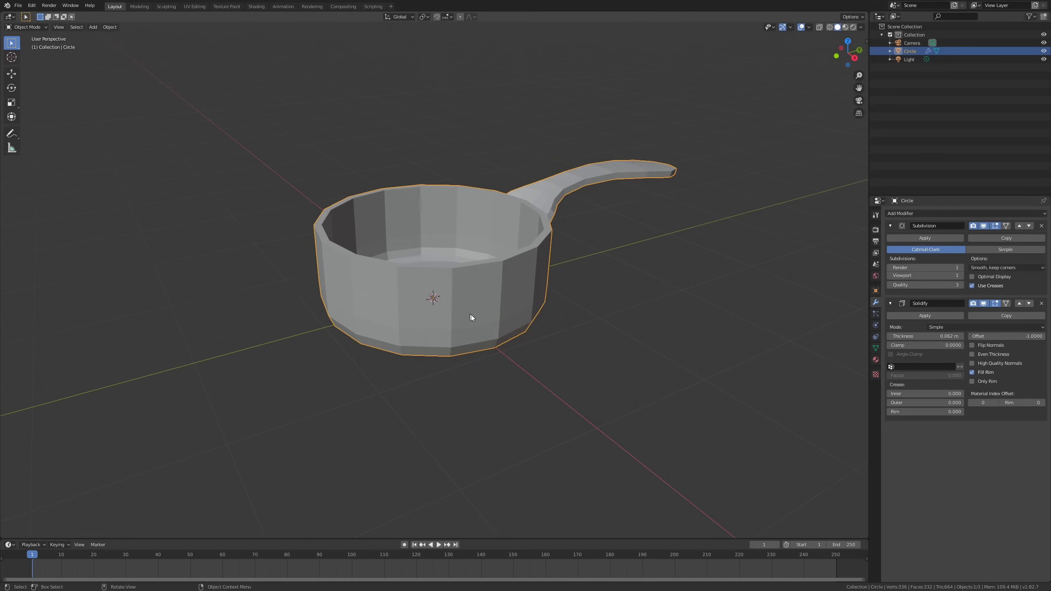
{"action": "middle_click_drag", "start_coordinate": [471, 315], "coordinate": [489, 325]}
{"action": "middle_click_drag", "start_coordinate": [654, 337], "coordinate": [637, 298], "text": "shift"}
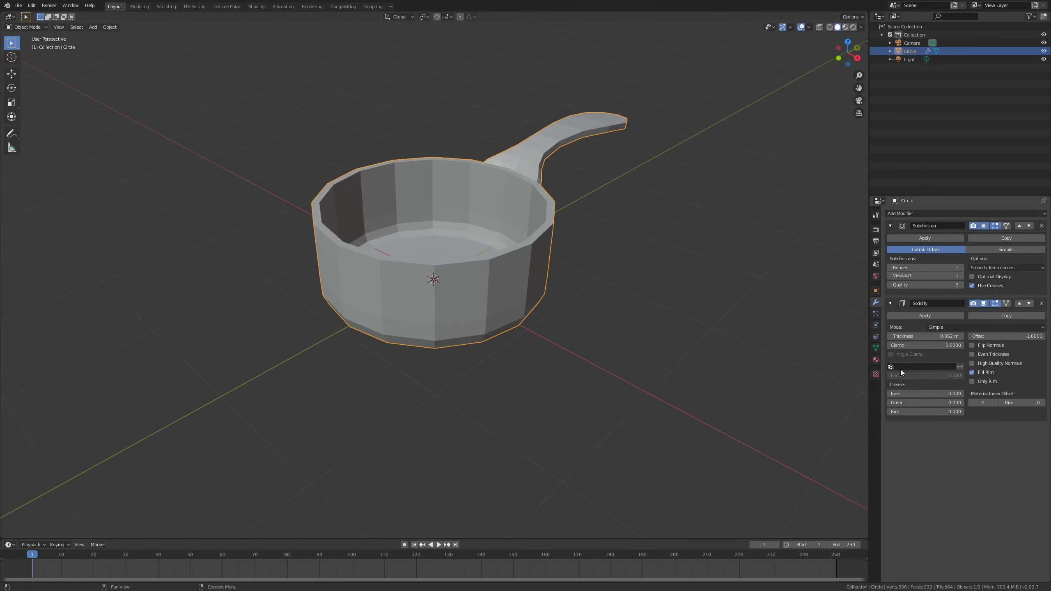
Create a vertex group and assign all linked vertices of the pot body to it, leaving out the handle.
{"action": "left_click", "coordinate": [876, 348]}
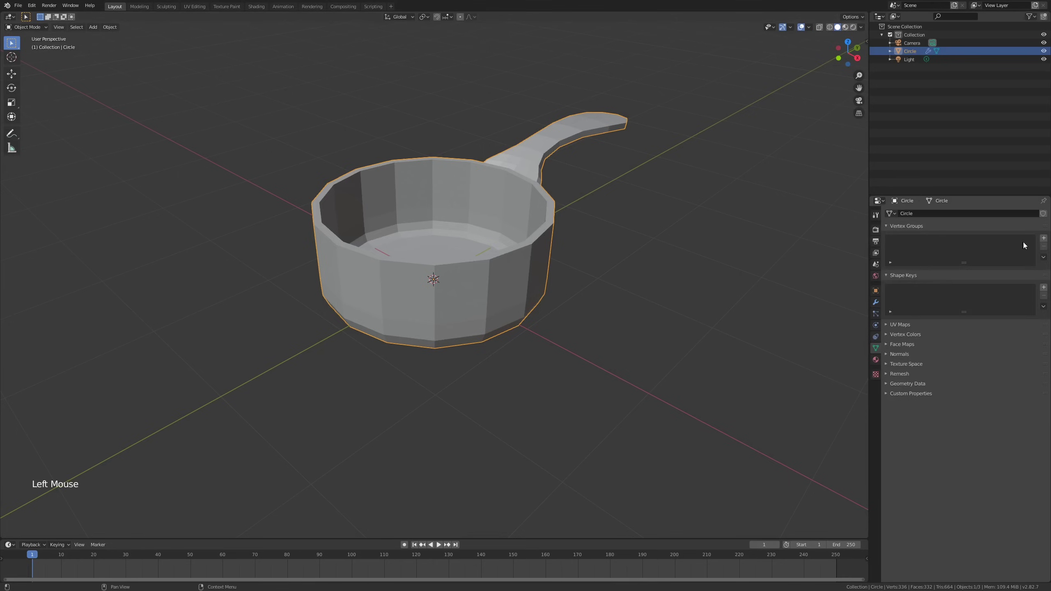
{"action": "left_click", "coordinate": [1044, 238]}
{"action": "middle_click_drag", "start_coordinate": [703, 248], "coordinate": [717, 251]}
{"action": "middle_click_drag", "start_coordinate": [588, 255], "coordinate": [570, 250]}
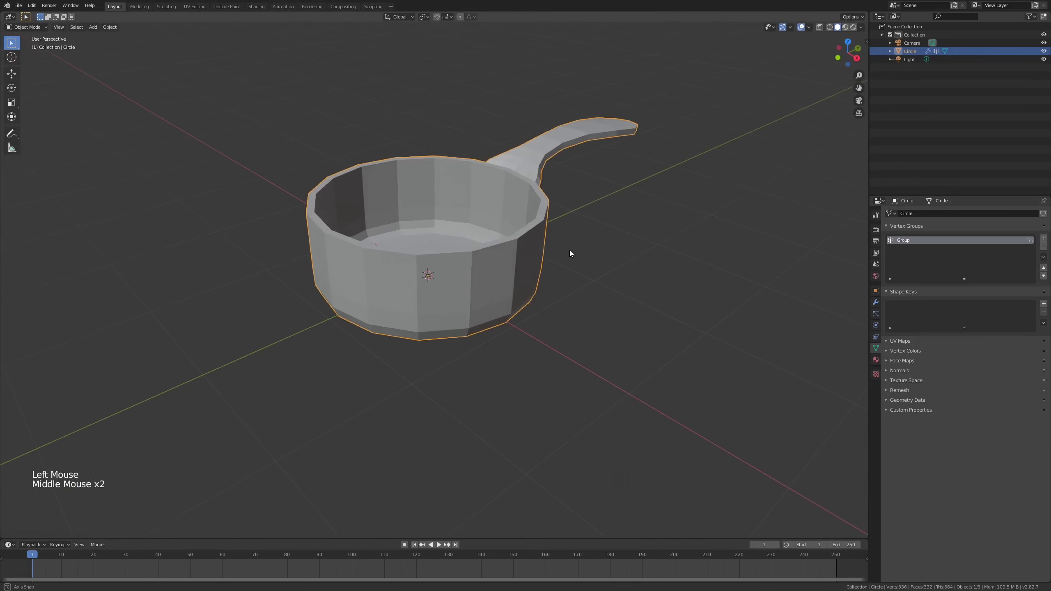
{"action": "key", "text": "Tab"}
{"action": "key", "text": "alt+a"}
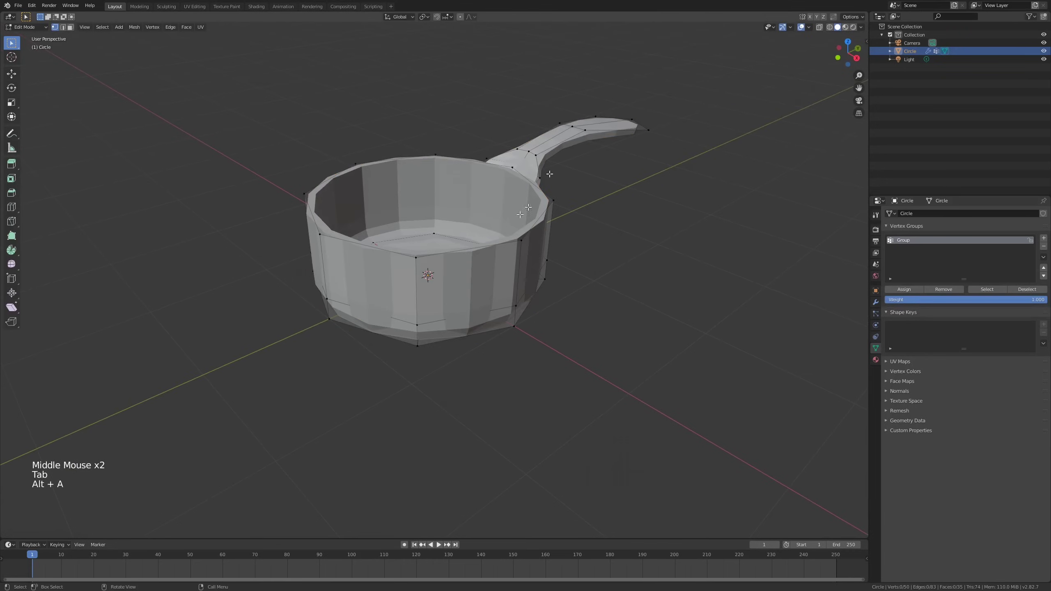
{"action": "key", "text": "l"}
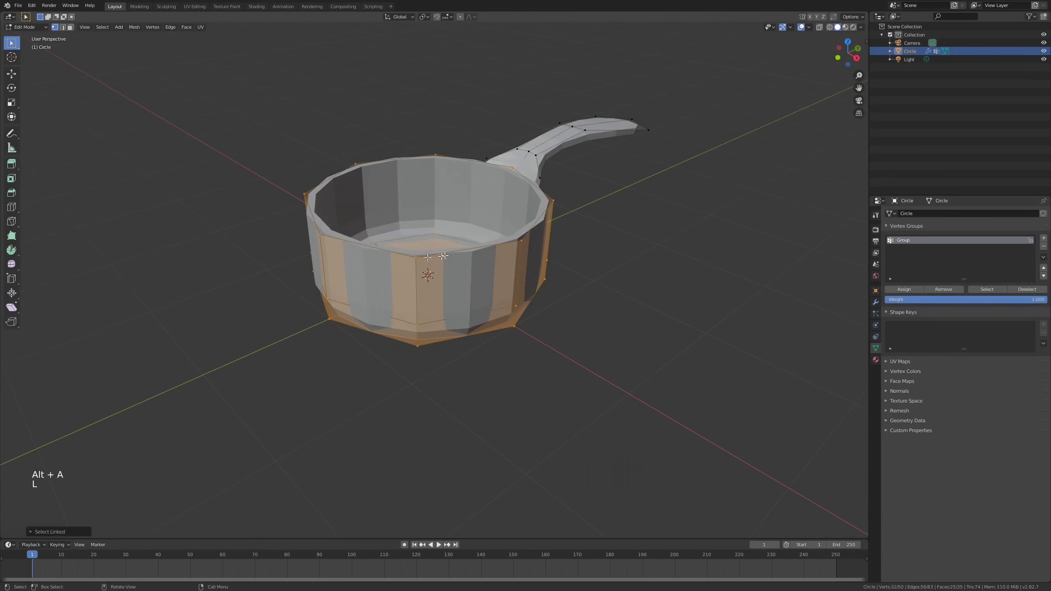
{"action": "middle_click_drag", "start_coordinate": [420, 257], "coordinate": [500, 261]}
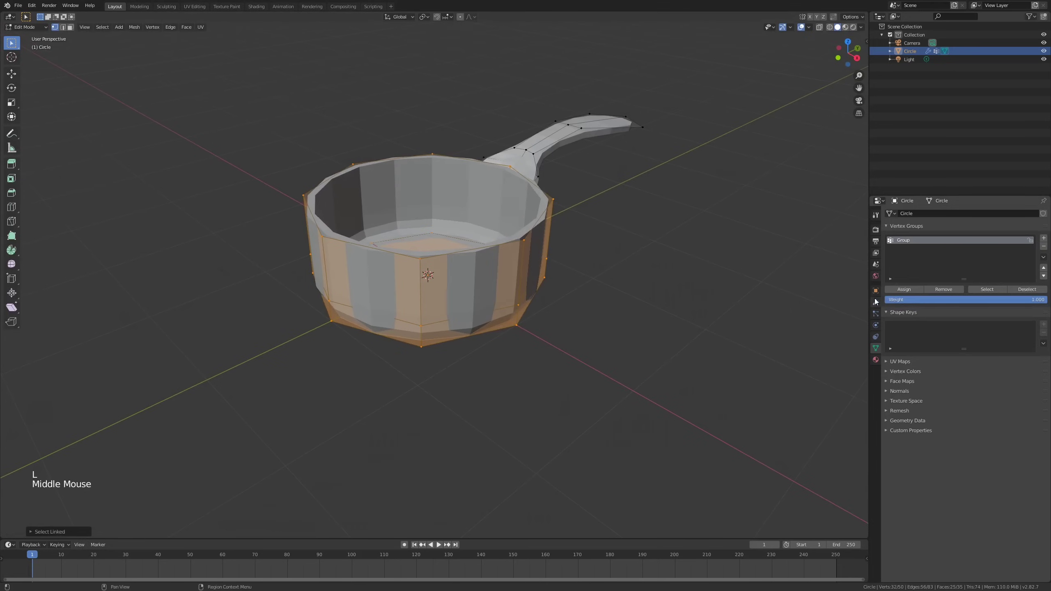
{"action": "left_click", "coordinate": [905, 291]}
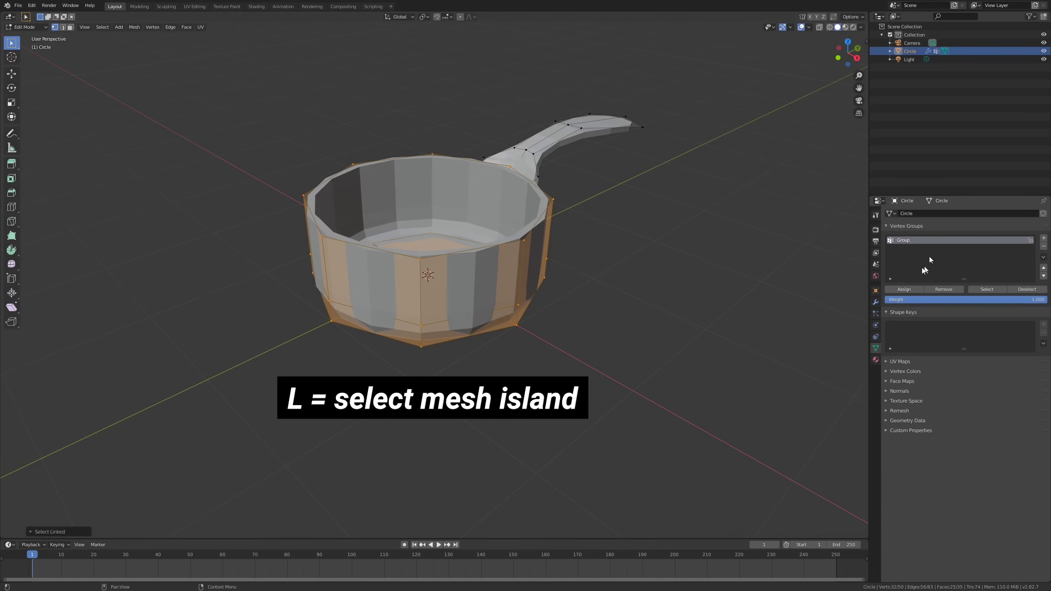
{"action": "left_click", "coordinate": [911, 290]}
Rename the vertex group as pot.
{"action": "double_click", "coordinate": [904, 241]}
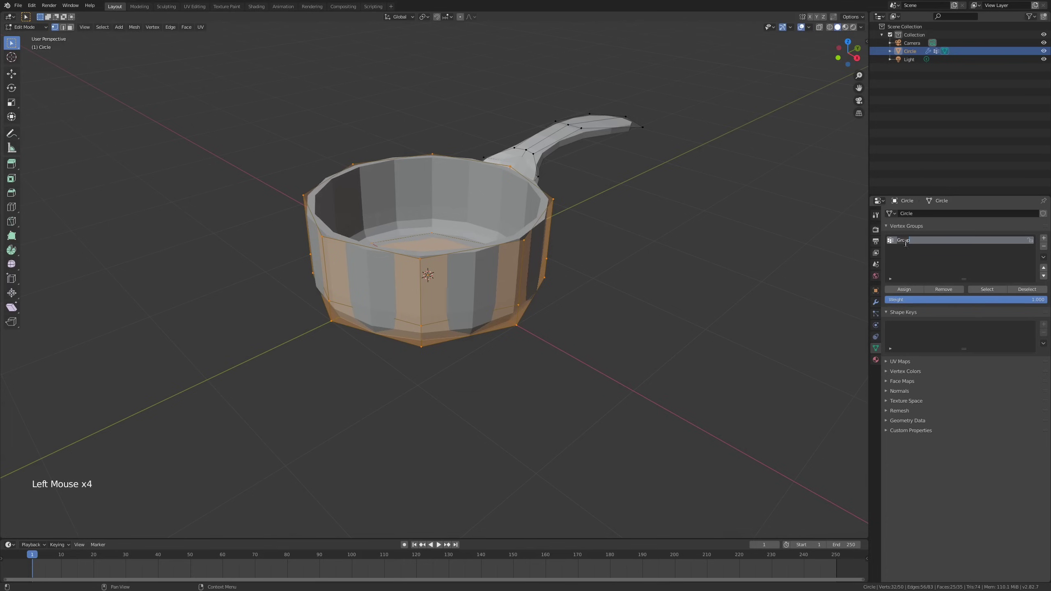
{"action": "type", "text": "pot"}
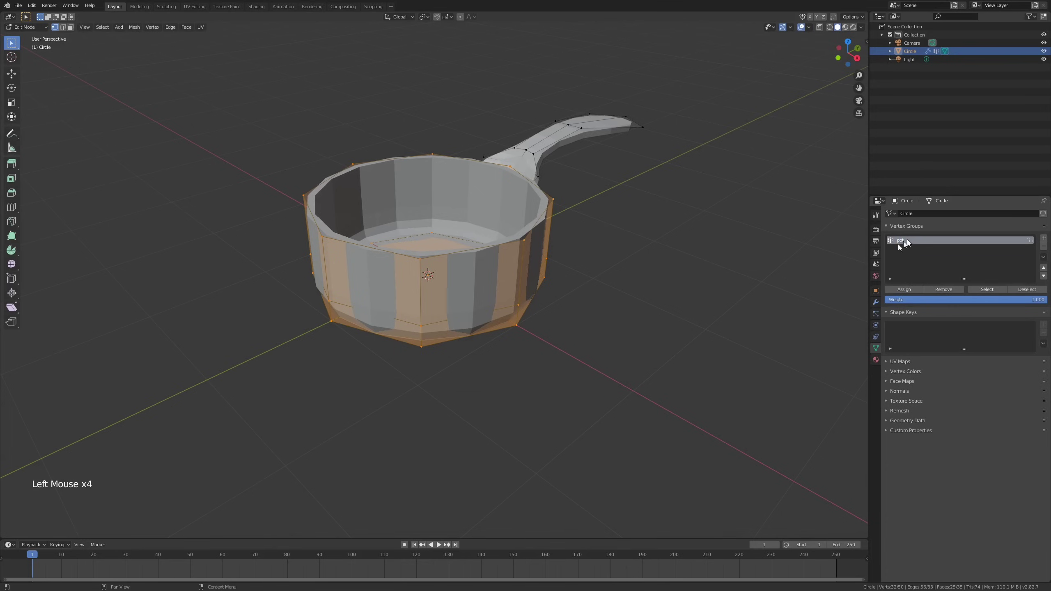
{"action": "key", "text": "Return"}
Limit the Solidify modifier to the pot vertex group and check the result in Object Mode.
{"action": "left_click", "coordinate": [875, 303]}
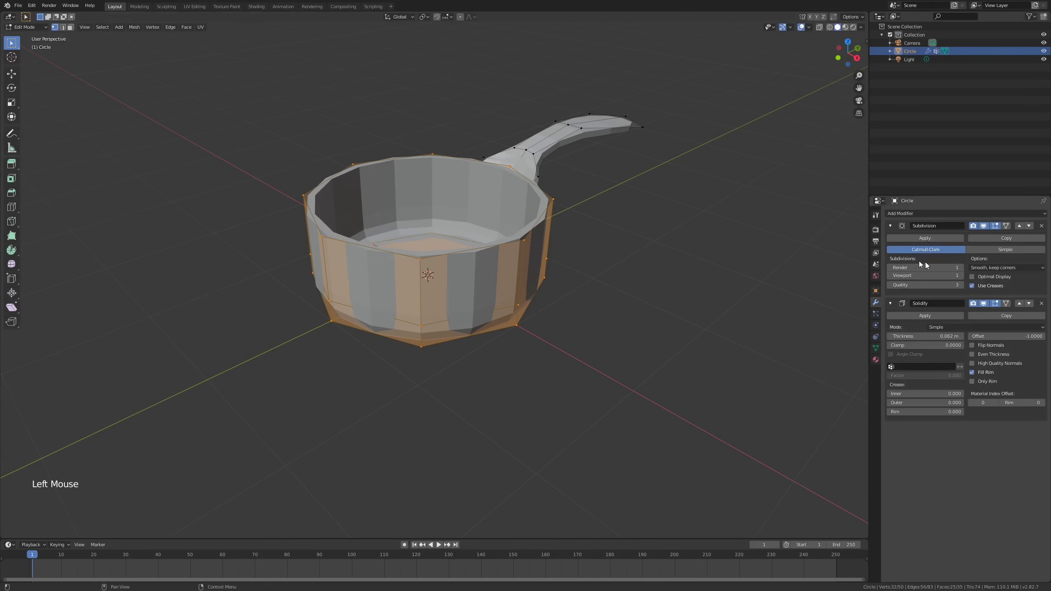
{"action": "left_click", "coordinate": [918, 367]}
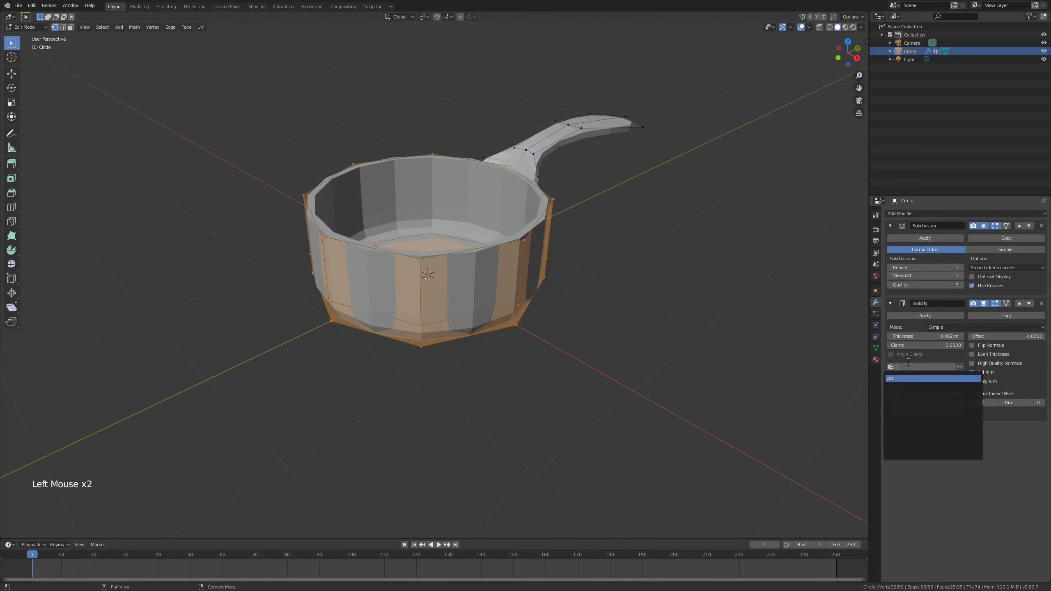
{"action": "left_click", "coordinate": [898, 379]}
{"action": "key", "text": "Tab"}
{"action": "middle_click_drag", "start_coordinate": [703, 312], "coordinate": [415, 237]}
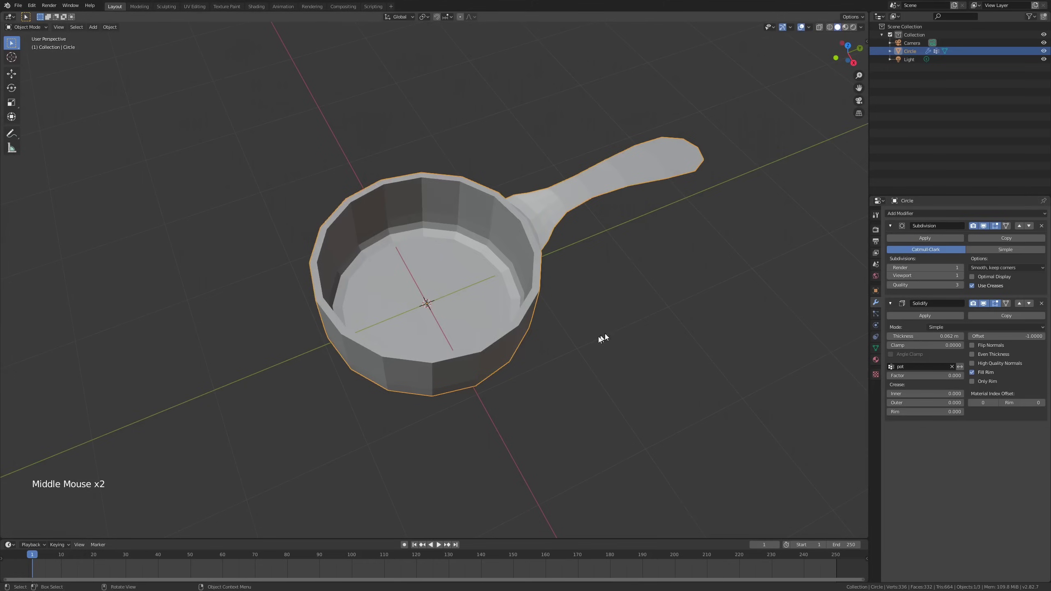
{"action": "middle_click_drag", "start_coordinate": [602, 337], "coordinate": [590, 307]}
{"action": "middle_click_drag", "start_coordinate": [670, 174], "coordinate": [637, 202]}
Add a second Solidify modifier to the pot object.
{"action": "left_click", "coordinate": [936, 214]}
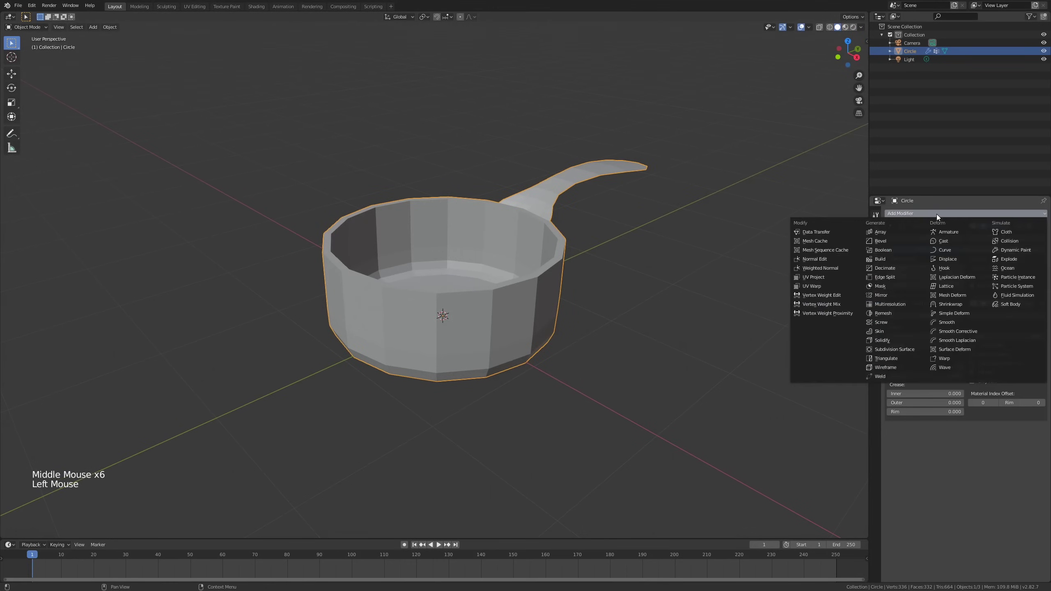
{"action": "left_click", "coordinate": [898, 342]}
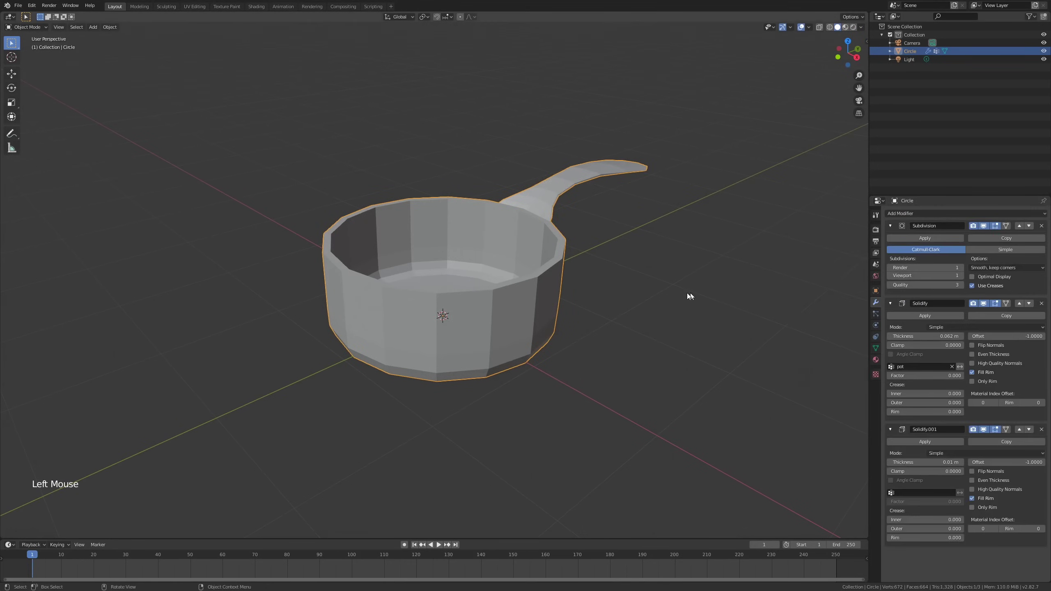
{"action": "middle_click_drag", "start_coordinate": [686, 292], "coordinate": [671, 293]}
Select only the handle's linked mesh and assign it to a new vertex group named handle.
{"action": "key", "text": "Tab"}
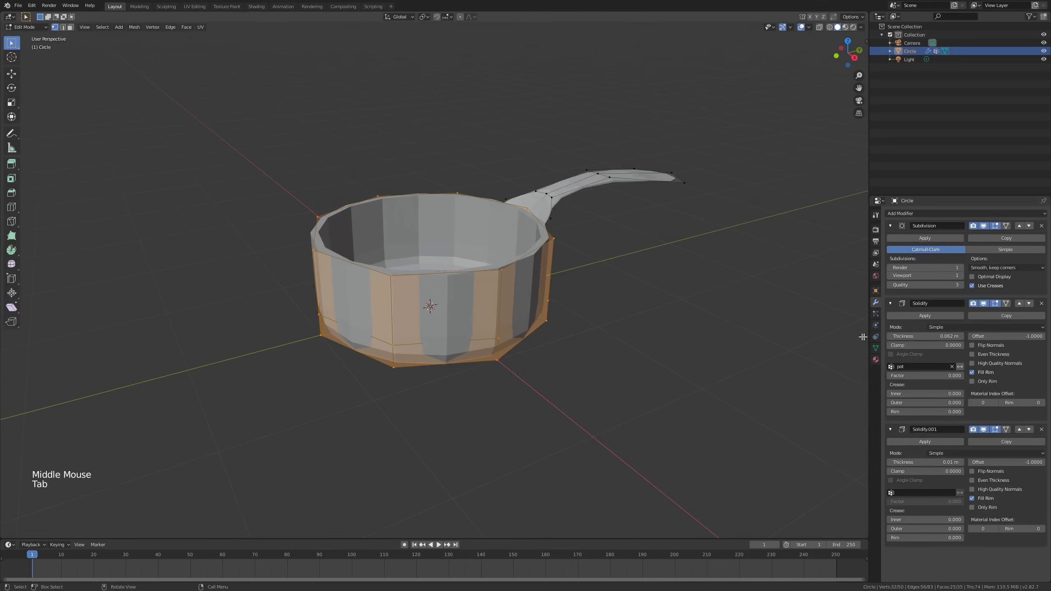
{"action": "left_click", "coordinate": [876, 348]}
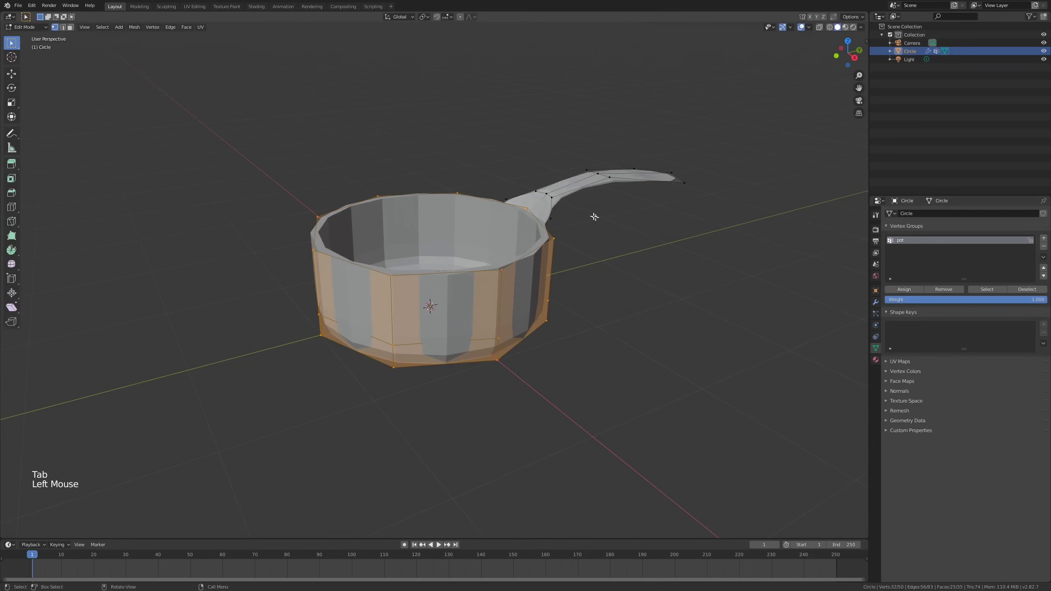
{"action": "key", "text": "alt+a"}
{"action": "key", "text": "l"}
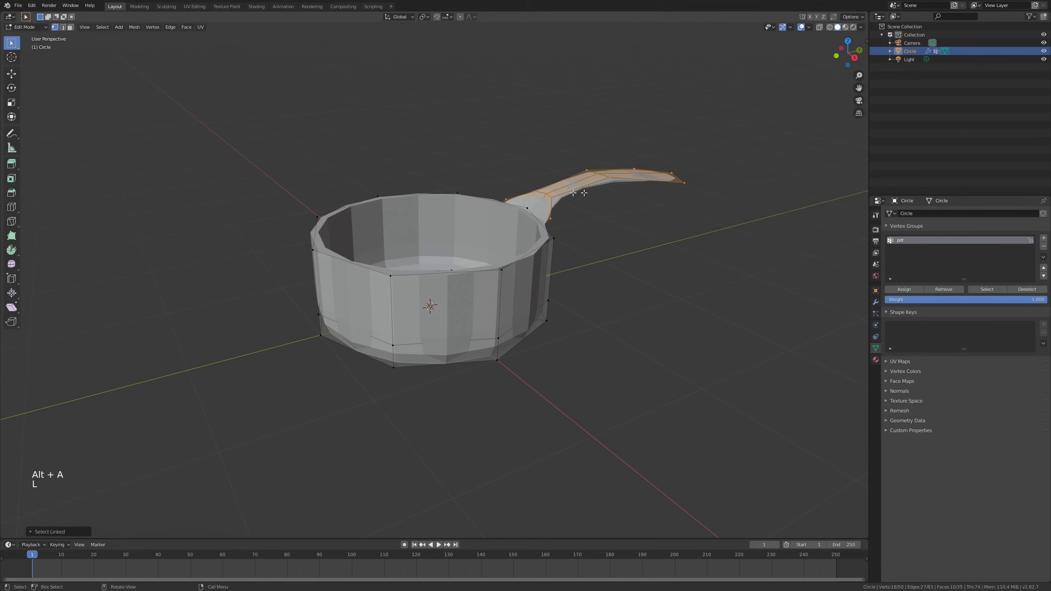
{"action": "left_click", "coordinate": [1043, 239]}
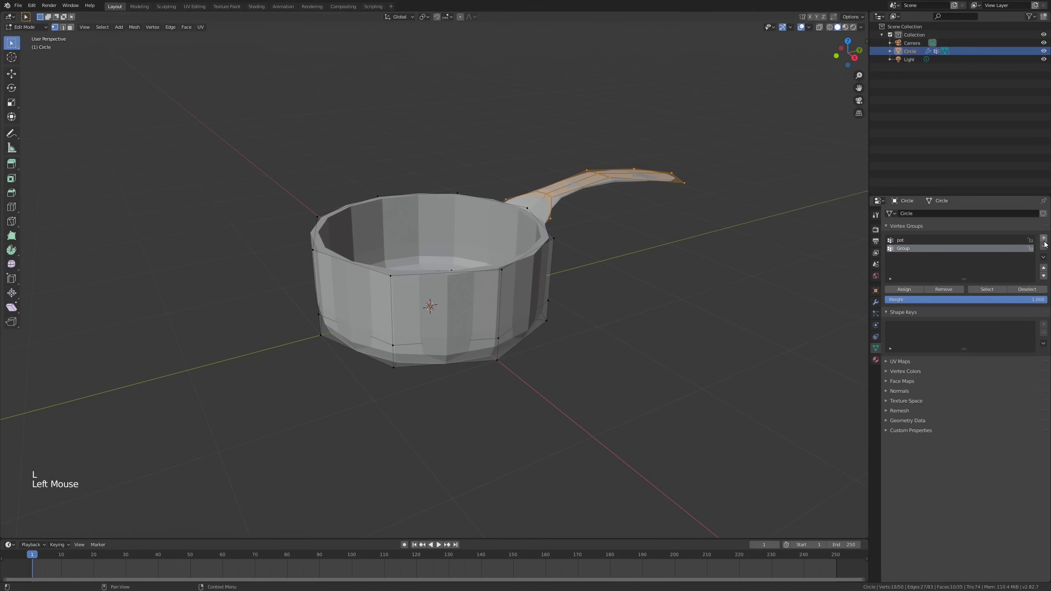
{"action": "double_click", "coordinate": [908, 248]}
{"action": "left_click", "coordinate": [909, 248]}
{"action": "type", "text": "handle"}
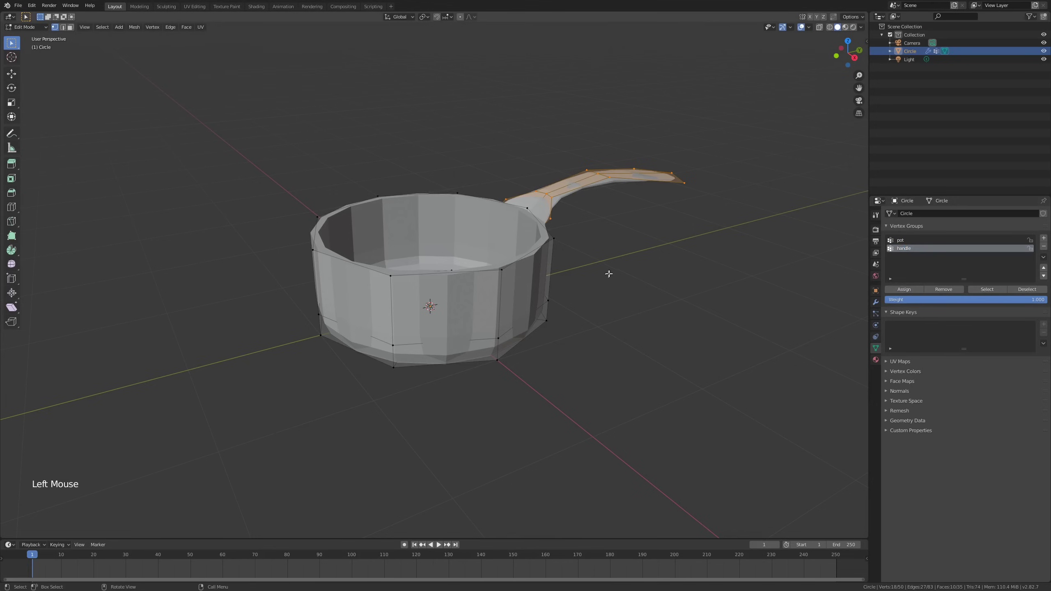
Check the handle vertex group by selecting its vertices from an empty selection, and deselect everything.
{"action": "key", "text": "Tab"}
{"action": "key", "text": "Tab"}
{"action": "key", "text": "alt+a"}
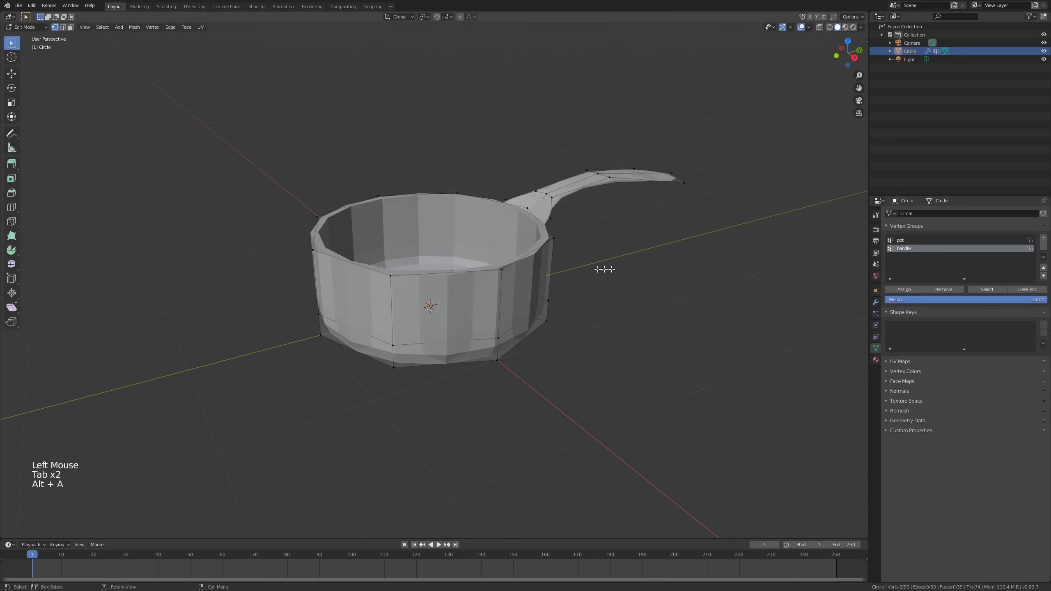
{"action": "left_click", "coordinate": [985, 291]}
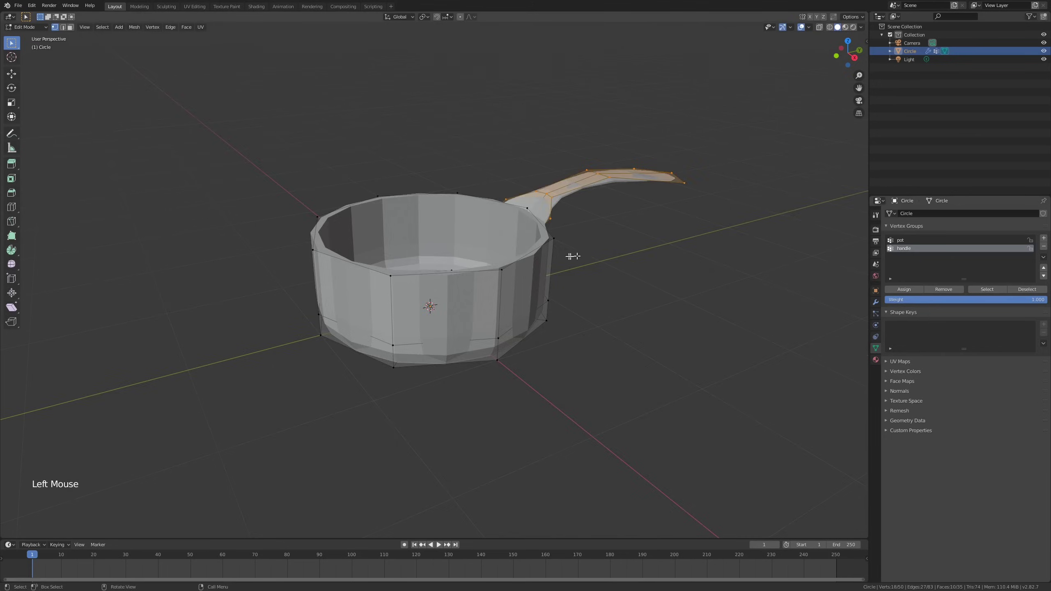
{"action": "mouse_move", "coordinate": [575, 258]}
{"action": "middle_mouse_down"}
{"action": "mouse_move", "coordinate": [567, 244]}
{"action": "mouse_move", "coordinate": [559, 254]}
{"action": "middle_mouse_up"}
{"action": "key", "text": "alt+a"}
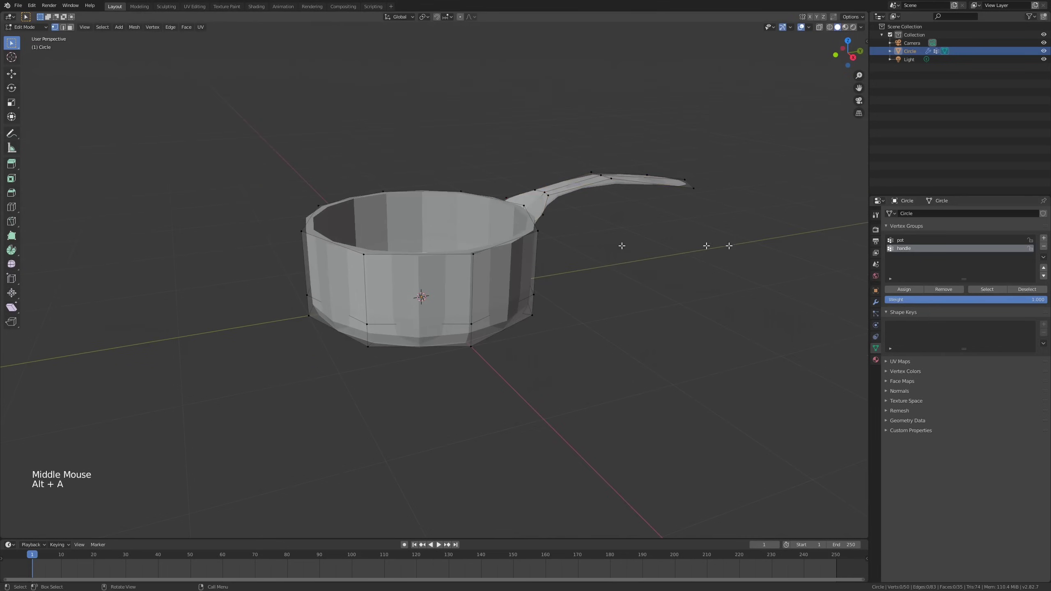
Check the pot vertex group by selecting its vertices, and return to Object Mode.
{"action": "left_click", "coordinate": [936, 241]}
{"action": "left_click", "coordinate": [986, 289]}
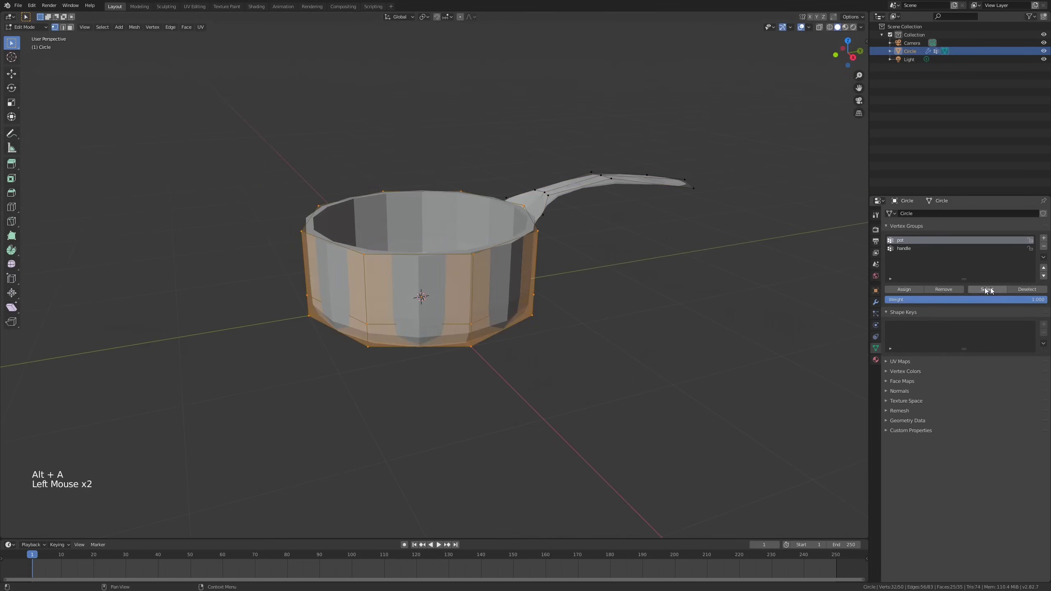
{"action": "middle_click_drag", "start_coordinate": [600, 248], "coordinate": [550, 268]}
{"action": "key", "text": "Tab"}
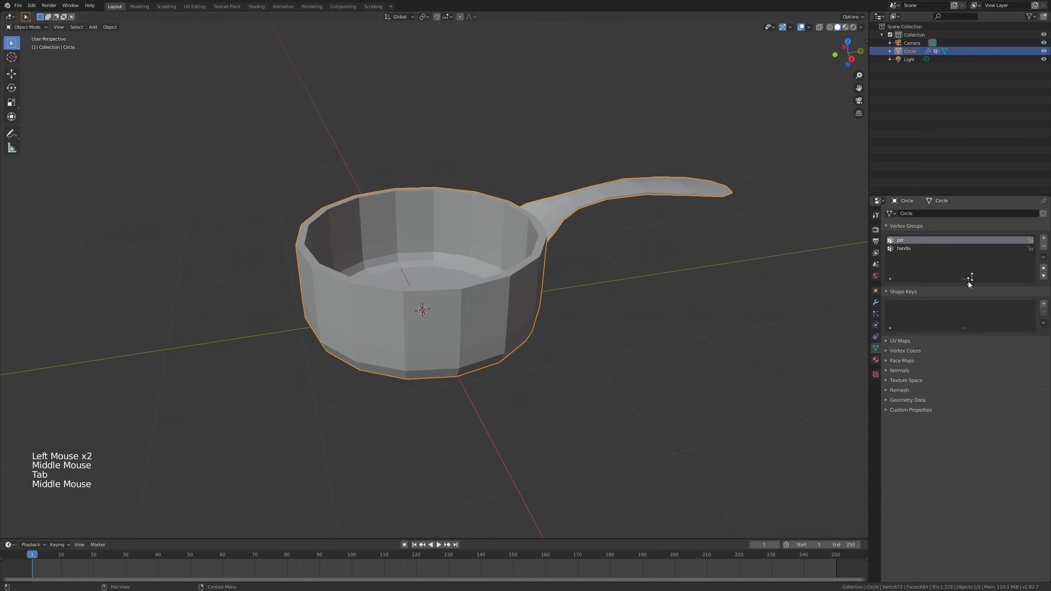
Limit the second Solidify modifier to the handle vertex group and set its thickness to 0.09 m.
{"action": "left_click", "coordinate": [875, 303]}
{"action": "middle_click_drag", "start_coordinate": [770, 295], "coordinate": [793, 295]}
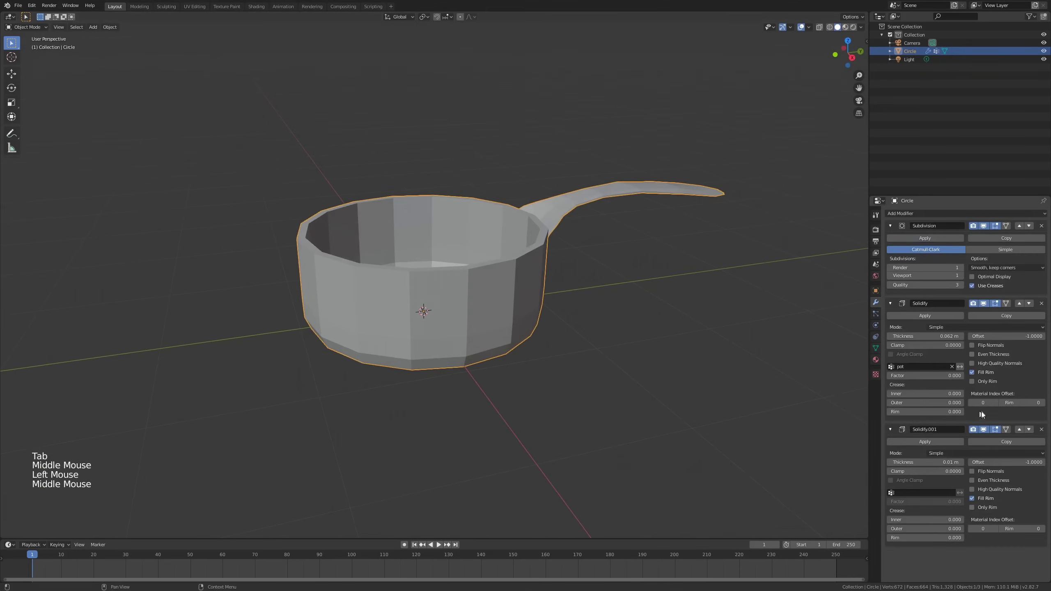
{"action": "left_click", "coordinate": [905, 494]}
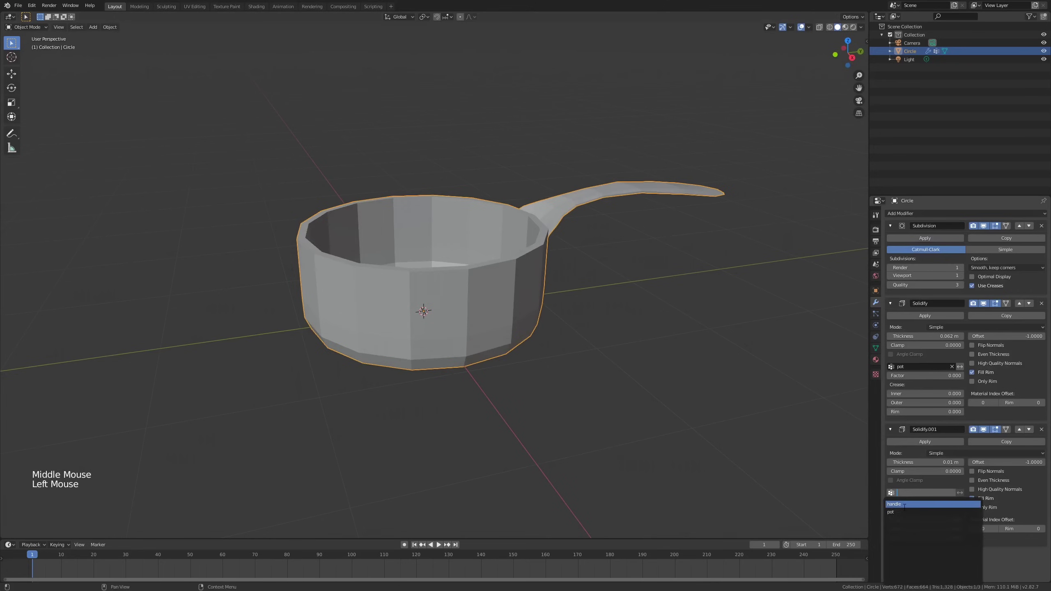
{"action": "left_click", "coordinate": [905, 504]}
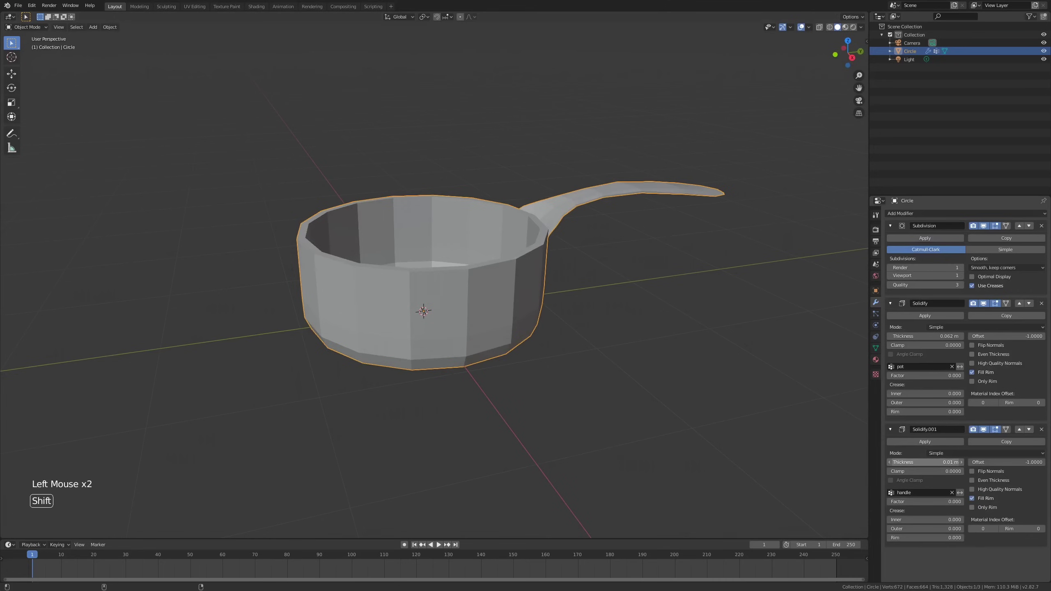
{"action": "left_click_drag", "start_coordinate": [927, 462], "coordinate": [949, 462]}
{"action": "middle_click_drag", "start_coordinate": [640, 374], "coordinate": [625, 337]}
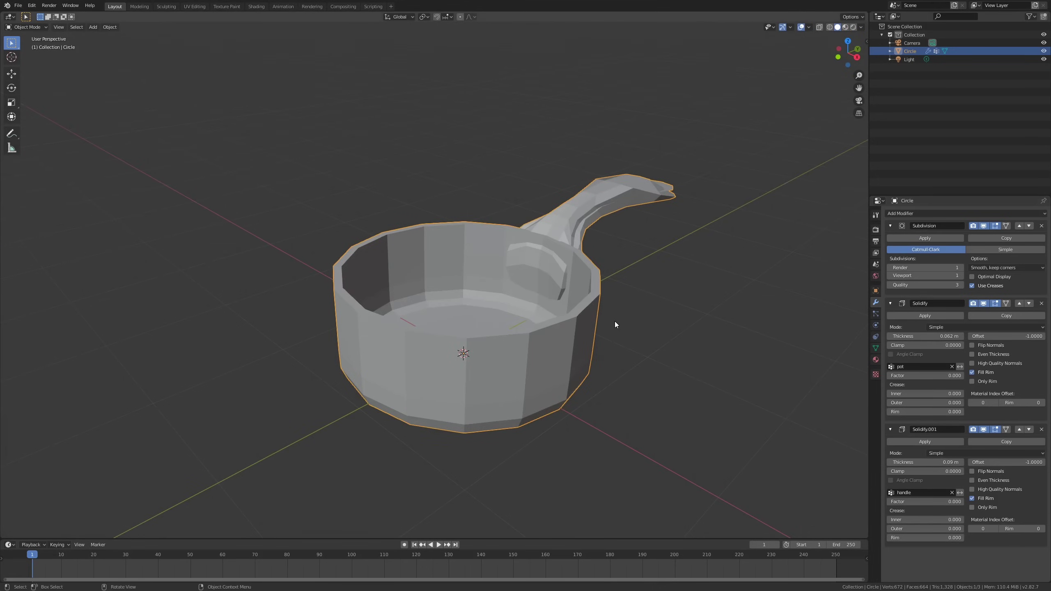
{"action": "middle_click_drag", "start_coordinate": [630, 318], "coordinate": [678, 307], "text": "shift"}
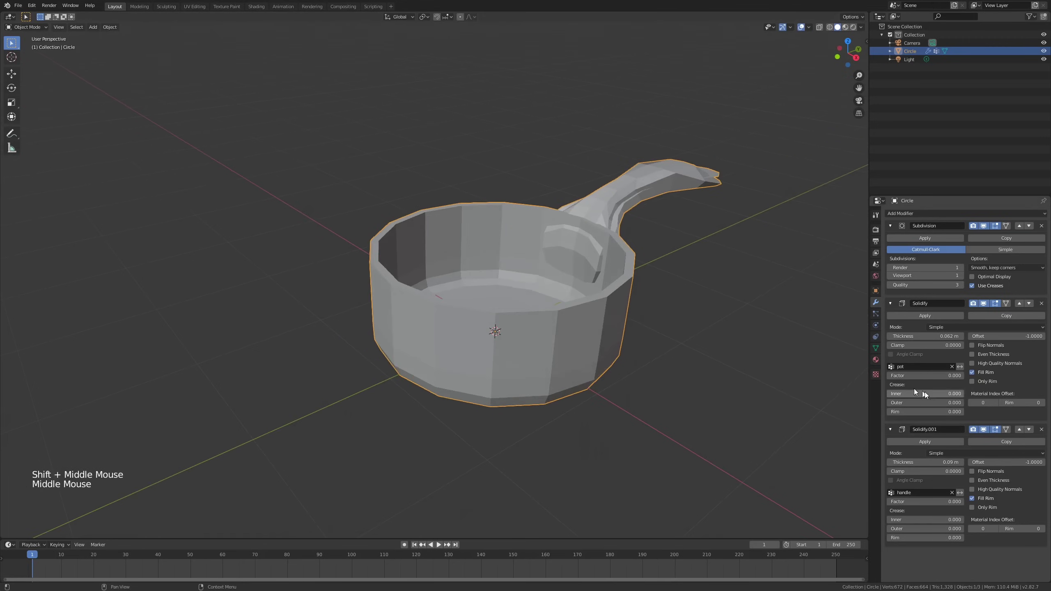
Move the handle's Solidify modifier above the pot's, and set the pot Solidify's offset to 1.
{"action": "left_click", "coordinate": [1020, 431]}
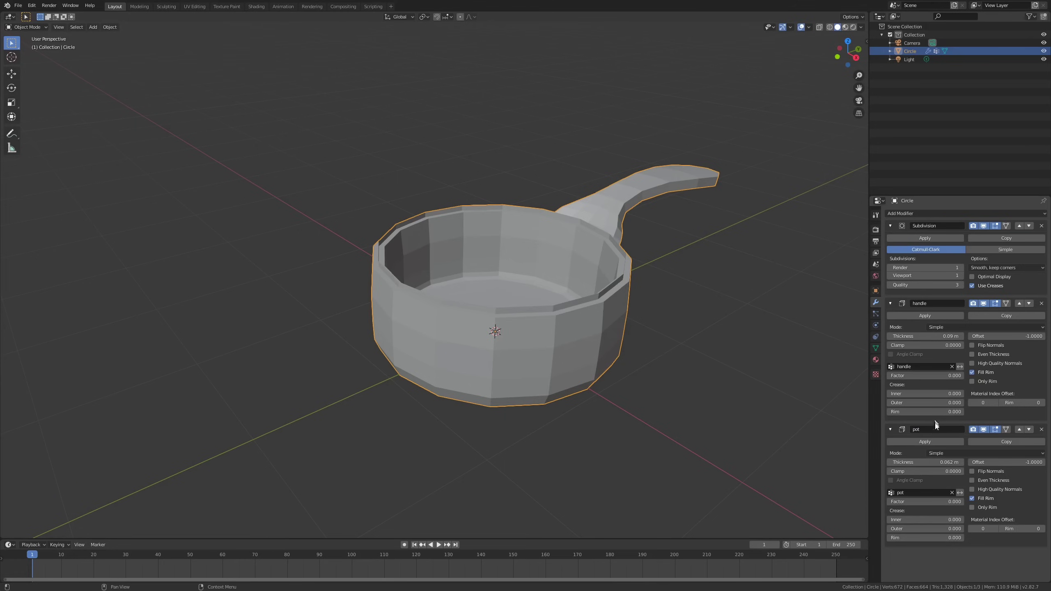
{"action": "left_click_drag", "start_coordinate": [993, 462], "coordinate": [1035, 461]}
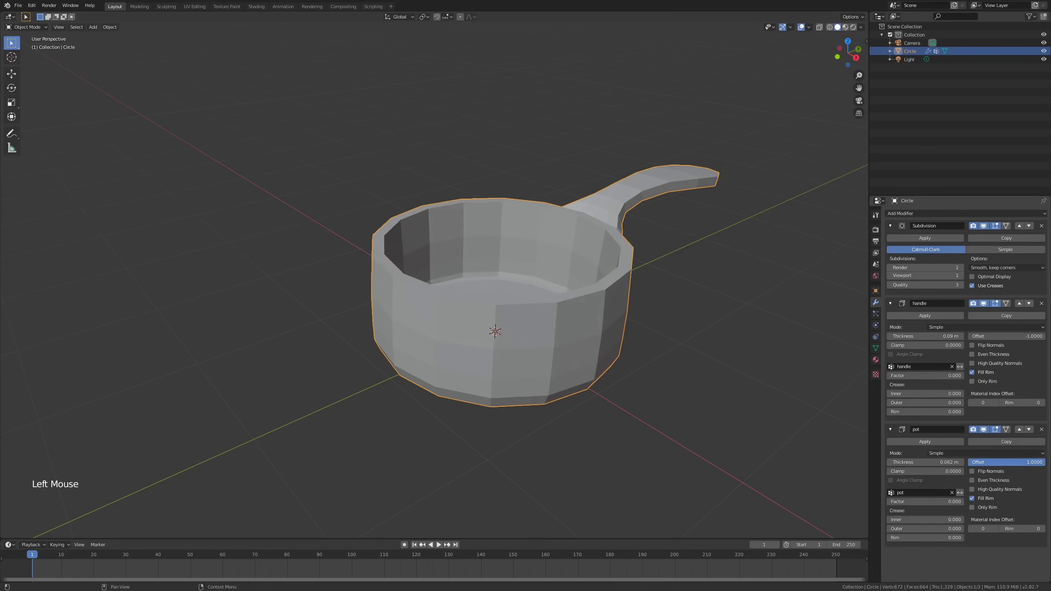
{"action": "middle_click_drag", "start_coordinate": [578, 276], "coordinate": [722, 354]}
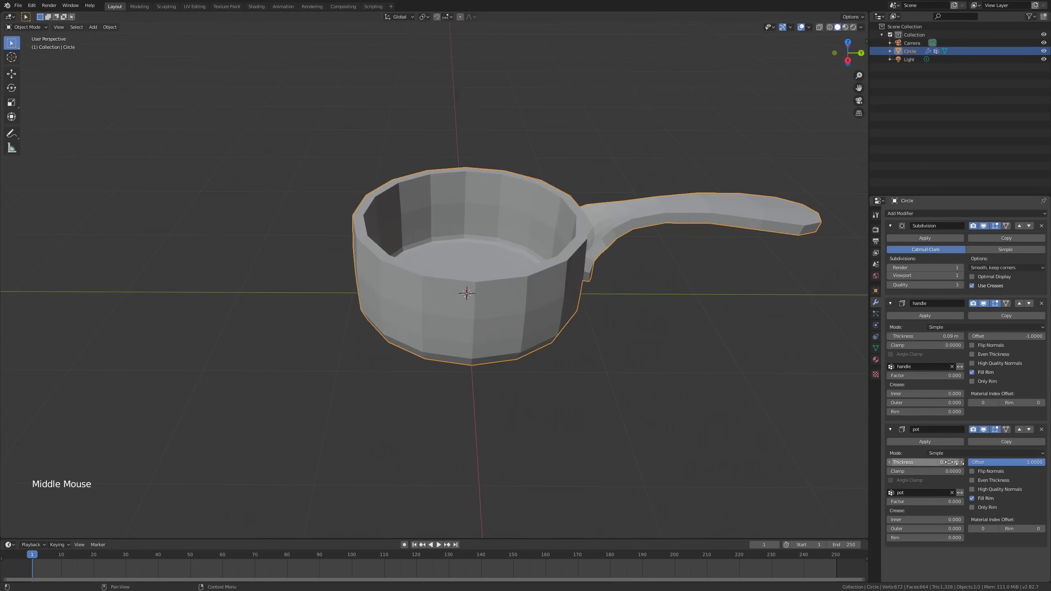
Set the Solidify thickness to 0.025 m for the pot and 0.16 m for the handle.
{"action": "left_click_drag", "start_coordinate": [927, 462], "coordinate": [906, 462]}
{"action": "left_click", "coordinate": [706, 199]}
{"action": "middle_click_drag", "start_coordinate": [706, 233], "coordinate": [647, 237], "text": "shift"}
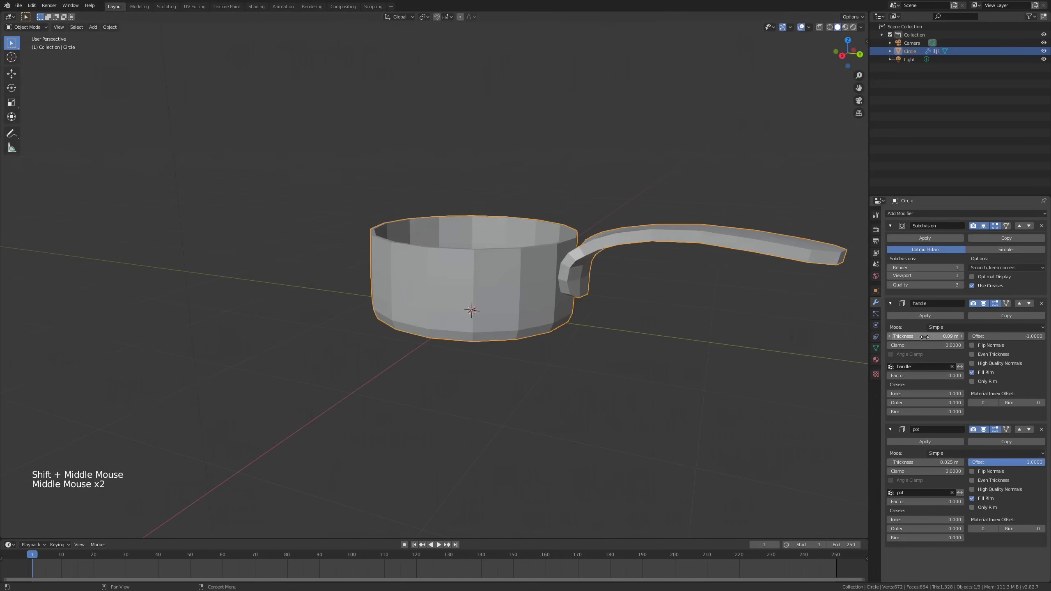
{"action": "left_click_drag", "start_coordinate": [916, 336], "coordinate": [947, 337], "text": "shift"}
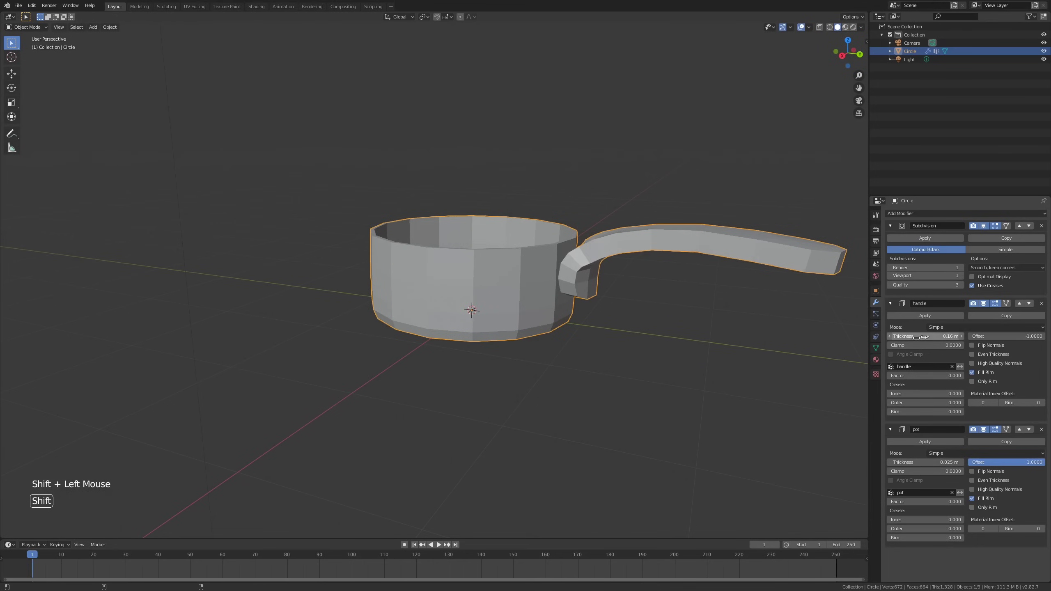
{"action": "middle_click_drag", "start_coordinate": [598, 323], "coordinate": [626, 343], "text": "shift"}
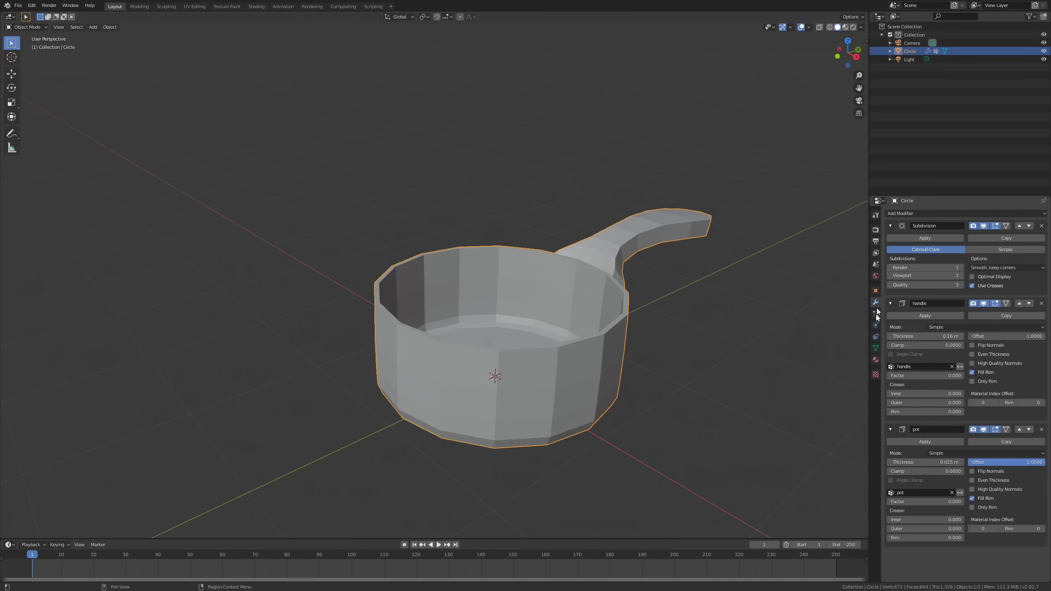
Add a second Subdivision Surface modifier after the Solidify modifiers and set its viewport subdivisions to 2.
{"action": "left_click", "coordinate": [936, 213]}
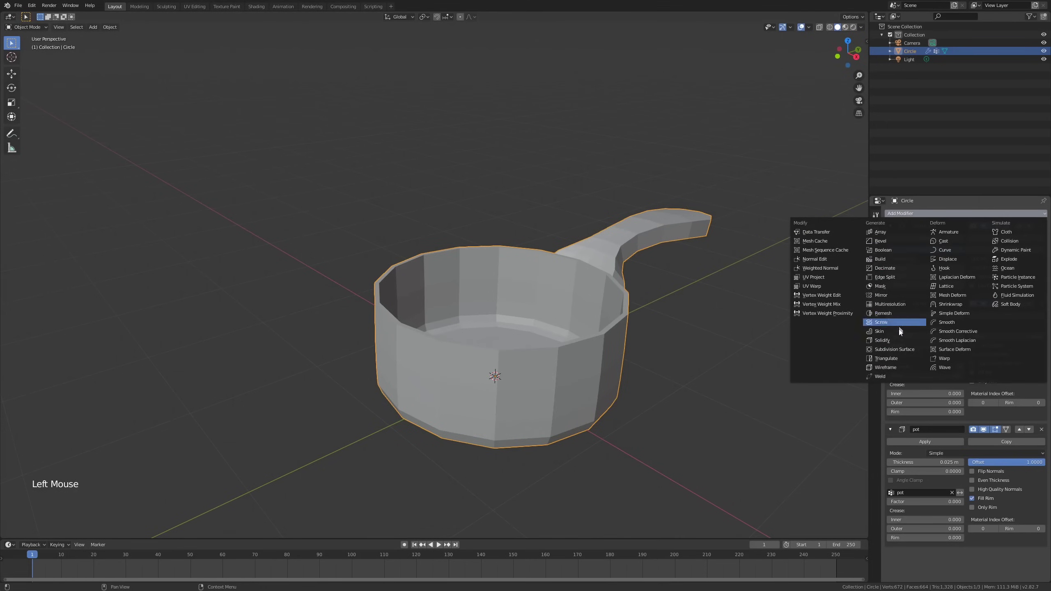
{"action": "left_click", "coordinate": [896, 350]}
{"action": "middle_click_drag", "start_coordinate": [662, 306], "coordinate": [603, 253], "text": "shift"}
{"action": "scroll", "coordinate": [639, 300], "scroll_direction": "down", "scroll_amount": 1}
{"action": "scroll", "coordinate": [993, 430], "scroll_direction": "up", "scroll_amount": 1}
{"action": "scroll", "coordinate": [994, 431], "scroll_direction": "down", "scroll_amount": 6}
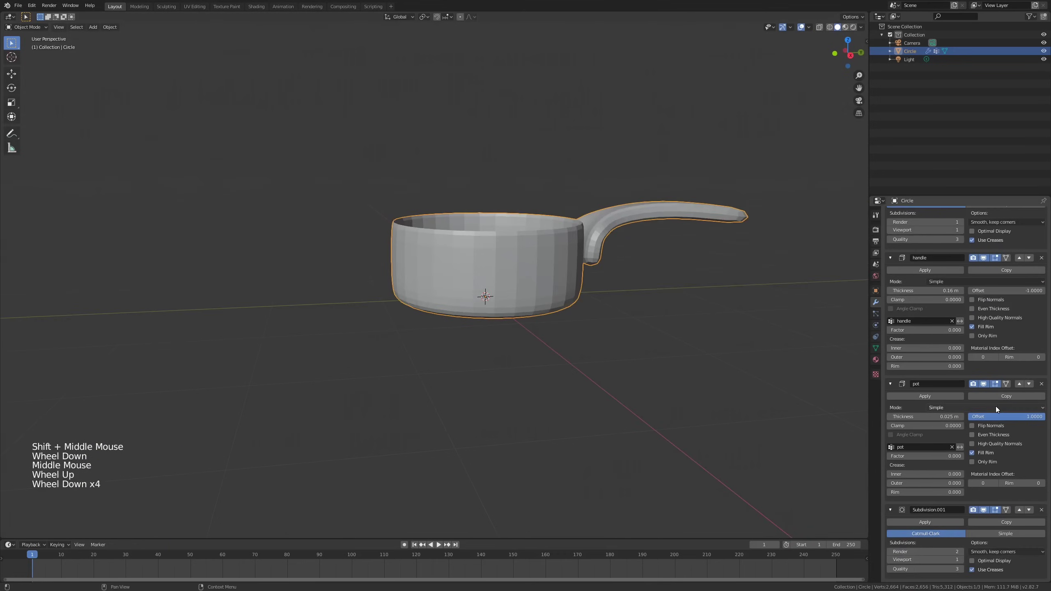
{"action": "left_click", "coordinate": [959, 559]}
{"action": "middle_click_drag", "start_coordinate": [683, 357], "coordinate": [859, 484]}
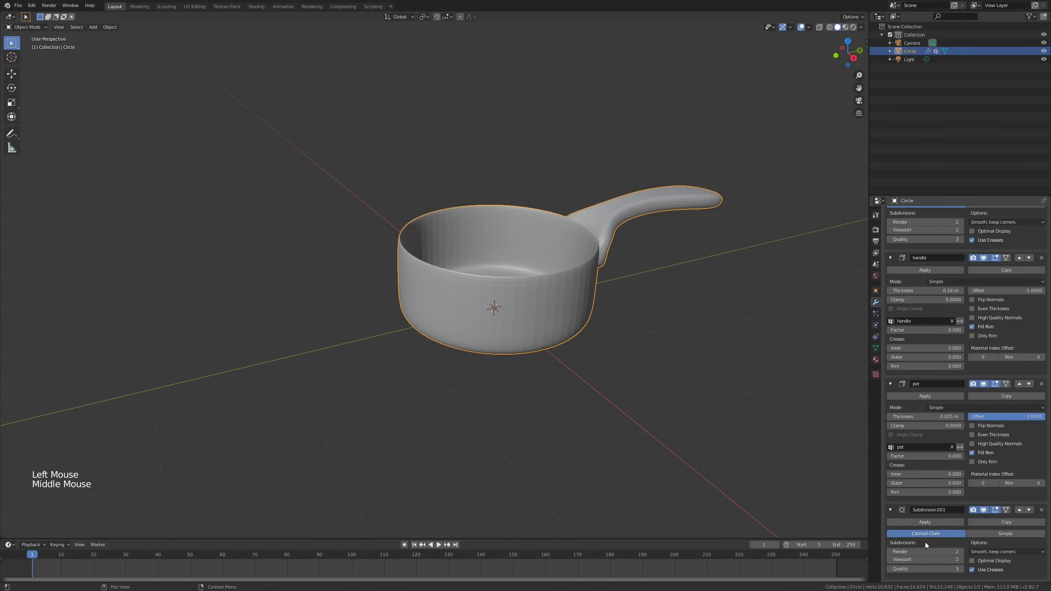
Examine the smoothed pot's rim and wall profile in a wireframe right side view and in solid shading.
{"action": "scroll", "coordinate": [925, 545], "scroll_direction": "down", "scroll_amount": 3}
{"action": "middle_click_drag", "start_coordinate": [638, 375], "coordinate": [636, 361], "text": "shift"}
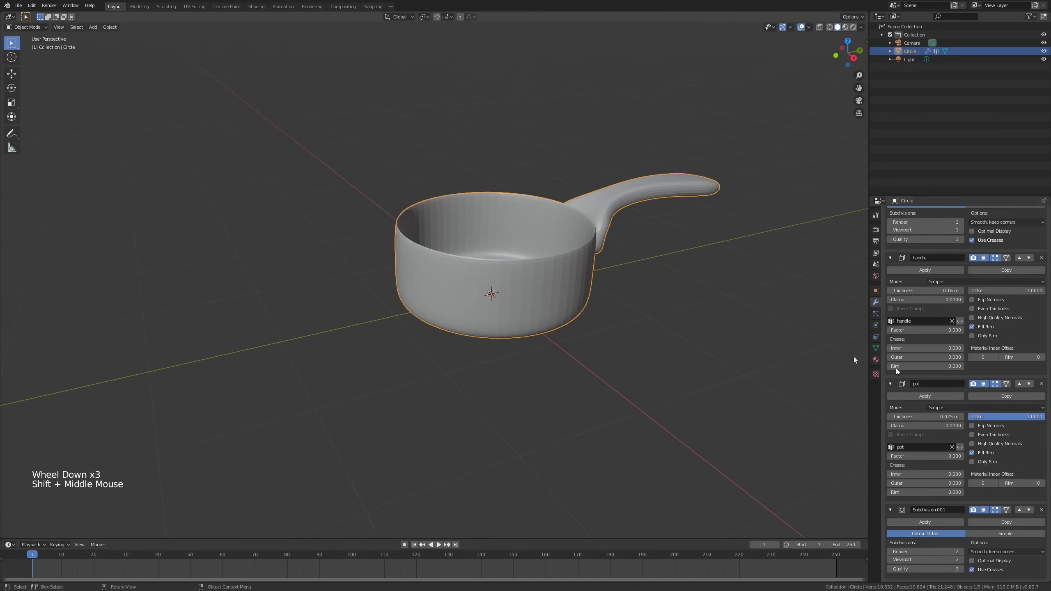
{"action": "middle_click_drag", "start_coordinate": [974, 349], "coordinate": [975, 348]}
{"action": "right_click", "coordinate": [573, 285]}
{"action": "middle_click_drag", "start_coordinate": [629, 329], "coordinate": [546, 263]}
{"action": "left_click", "coordinate": [573, 285]}
{"action": "key", "text": "KP_1"}
{"action": "key", "text": "KP_3"}
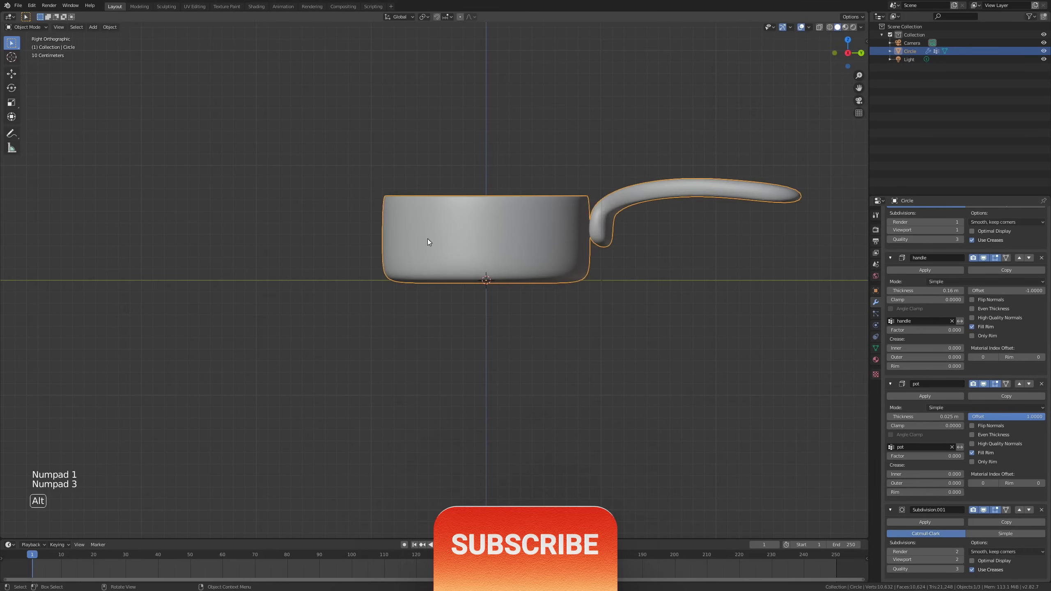
{"action": "scroll", "coordinate": [427, 238], "scroll_direction": "up", "scroll_amount": 3}
{"action": "key", "text": "z"}
{"action": "scroll", "coordinate": [368, 176], "scroll_direction": "up", "scroll_amount": 9}
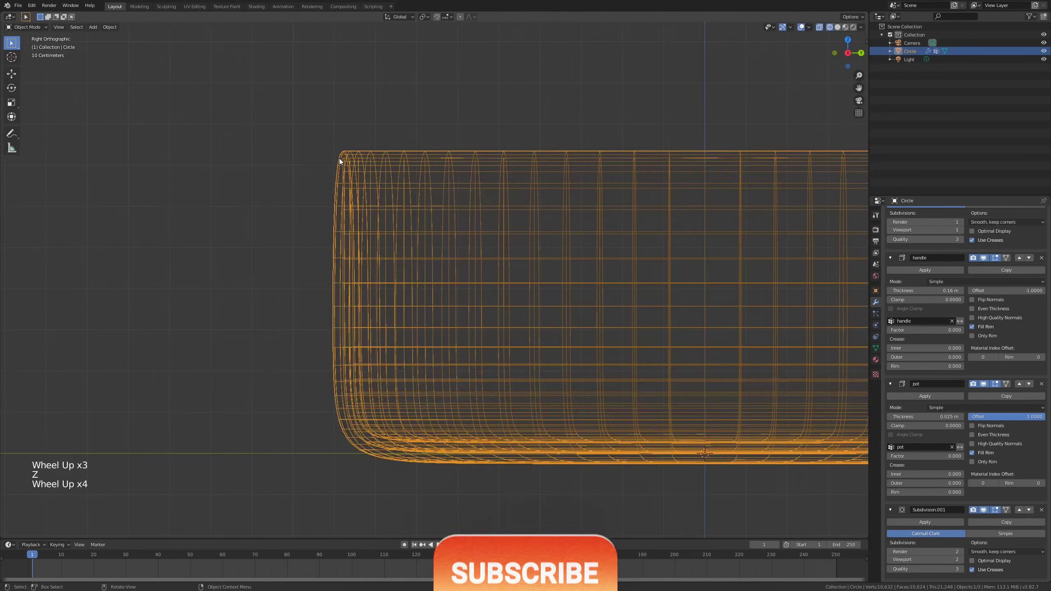
{"action": "scroll", "coordinate": [420, 240], "scroll_direction": "down", "scroll_amount": 9}
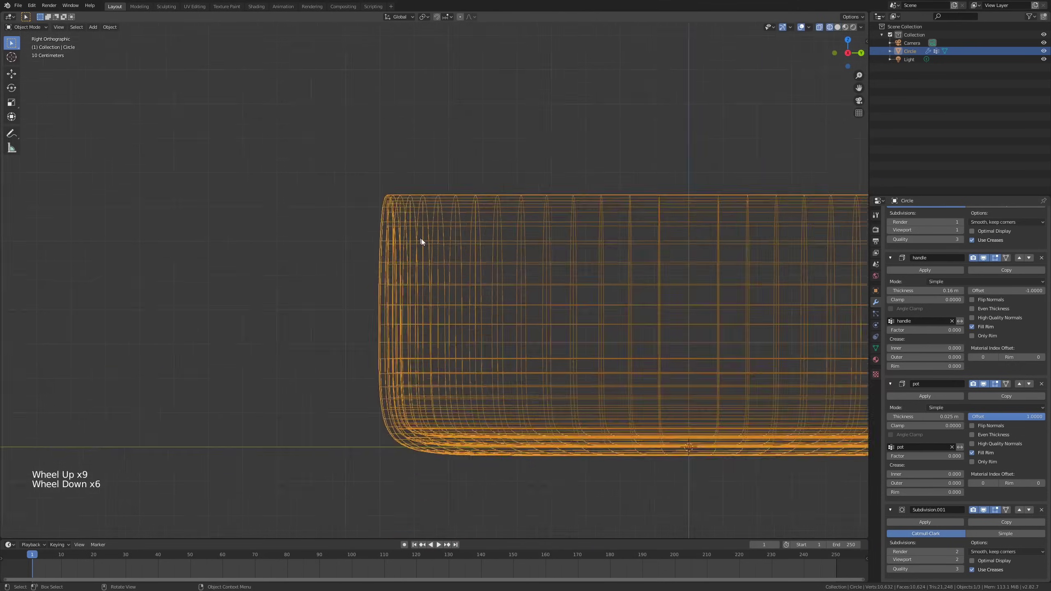
{"action": "middle_click_drag", "start_coordinate": [420, 239], "coordinate": [435, 230], "text": "shift"}
{"action": "key", "text": "z"}
{"action": "middle_click_drag", "start_coordinate": [645, 239], "coordinate": [613, 245], "text": "shift"}
{"action": "mouse_move", "coordinate": [613, 244]}
{"action": "middle_mouse_down"}
{"action": "mouse_move", "coordinate": [512, 256]}
{"action": "mouse_move", "coordinate": [580, 271]}
{"action": "mouse_move", "coordinate": [533, 267]}
{"action": "mouse_move", "coordinate": [546, 302]}
{"action": "middle_mouse_up"}
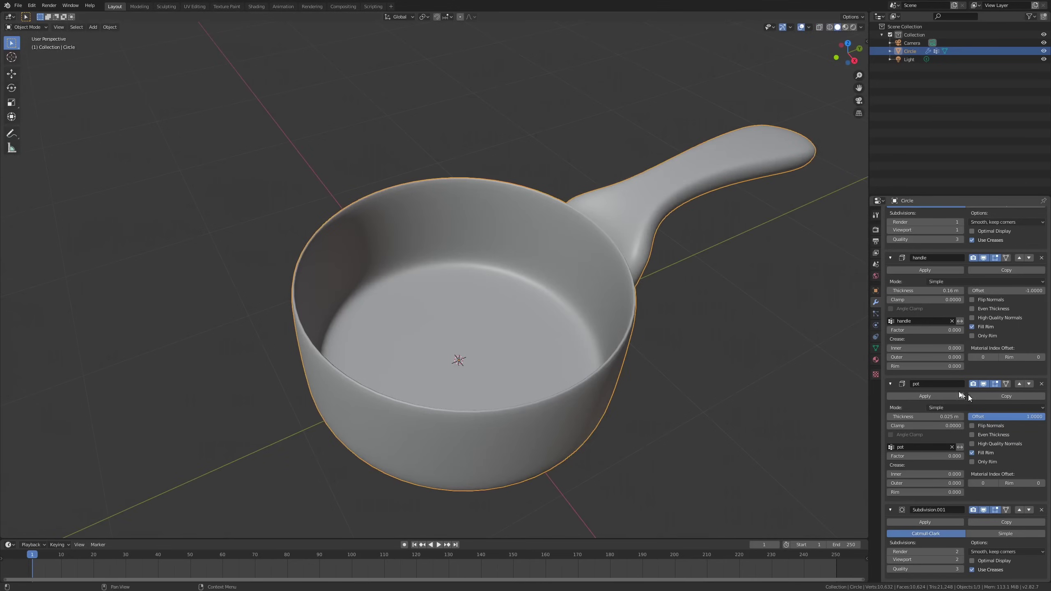
{"action": "middle_click_drag", "start_coordinate": [676, 266], "coordinate": [608, 277]}
Select the edge row across the handle's bend near the pot in Edit Mode and scale it down slightly.
{"action": "key", "text": "Tab"}
{"action": "left_click", "coordinate": [613, 248], "text": "alt"}
{"action": "key", "text": "Tab"}
{"action": "scroll", "coordinate": [955, 476], "scroll_direction": "down", "scroll_amount": 4}
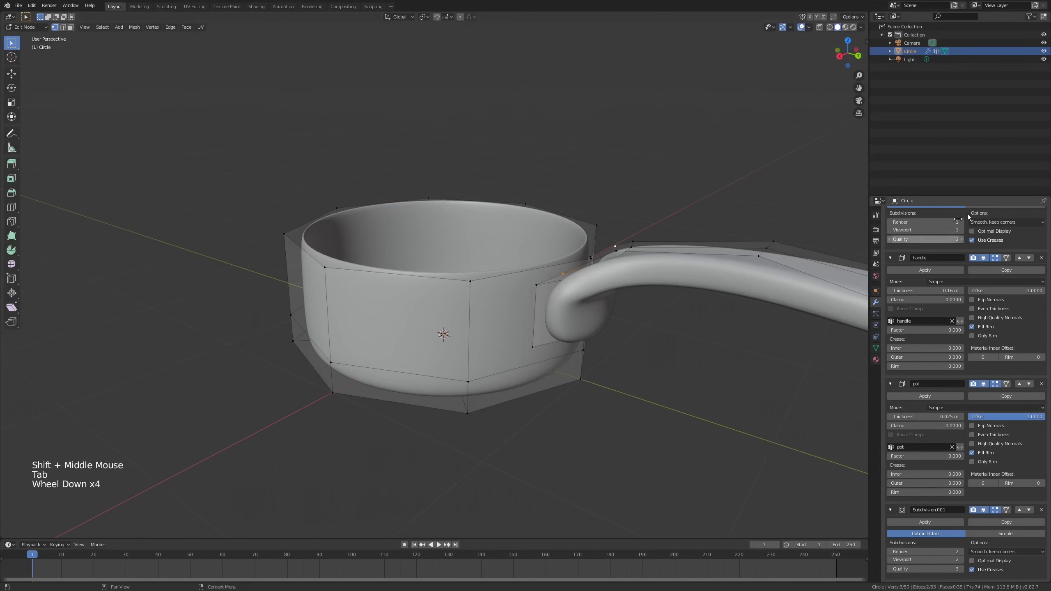
{"action": "scroll", "coordinate": [952, 307], "scroll_direction": "up", "scroll_amount": 5}
{"action": "middle_click_drag", "start_coordinate": [619, 294], "coordinate": [629, 318]}
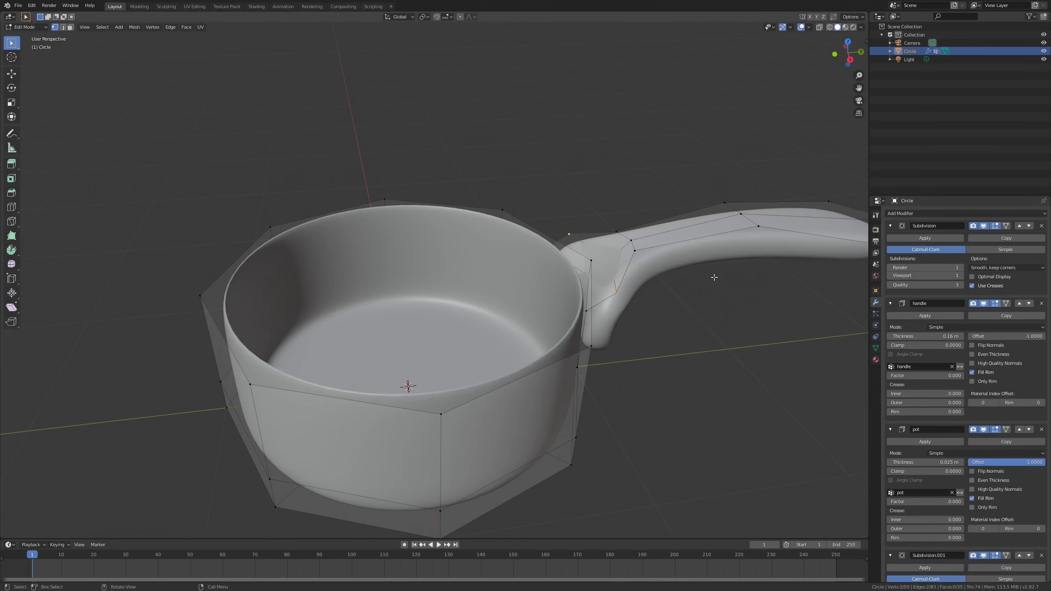
{"action": "middle_click_drag", "start_coordinate": [727, 304], "coordinate": [704, 281]}
{"action": "key", "text": "s"}
{"action": "left_click", "coordinate": [698, 280]}
{"action": "scroll", "coordinate": [708, 280], "scroll_direction": "down", "scroll_amount": 1}
{"action": "key", "text": "s"}
{"action": "left_click", "coordinate": [692, 278]}
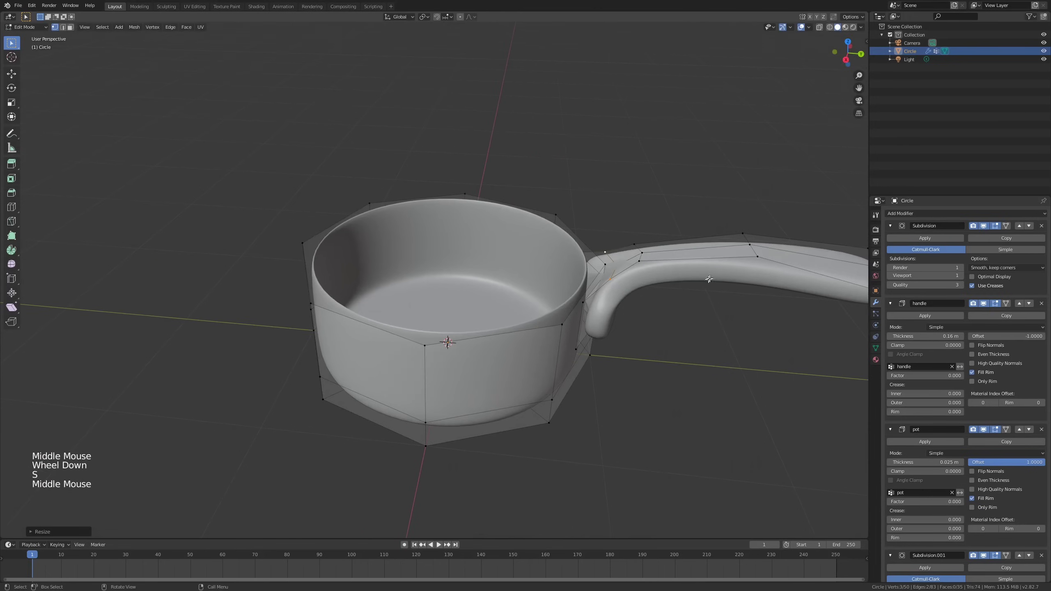
Move the handle's bend edge row along Y toward the pot, and adjust the handle's lower end row along Y.
{"action": "key", "text": "g"}
{"action": "key", "text": "y"}
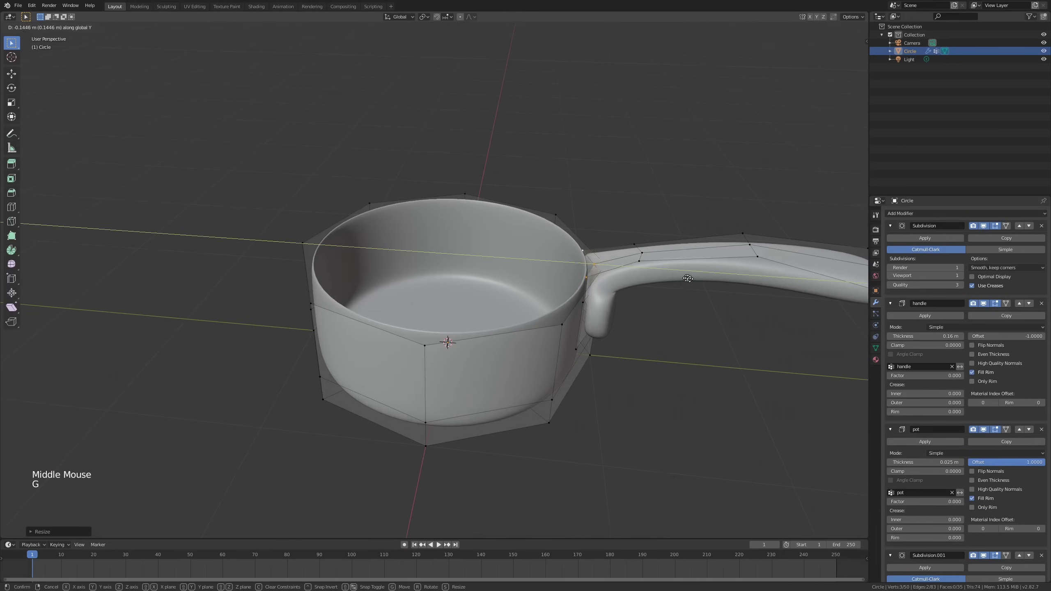
{"action": "left_click", "coordinate": [691, 281]}
{"action": "middle_click_drag", "start_coordinate": [692, 282], "coordinate": [597, 279]}
{"action": "left_click", "coordinate": [594, 338], "text": "alt"}
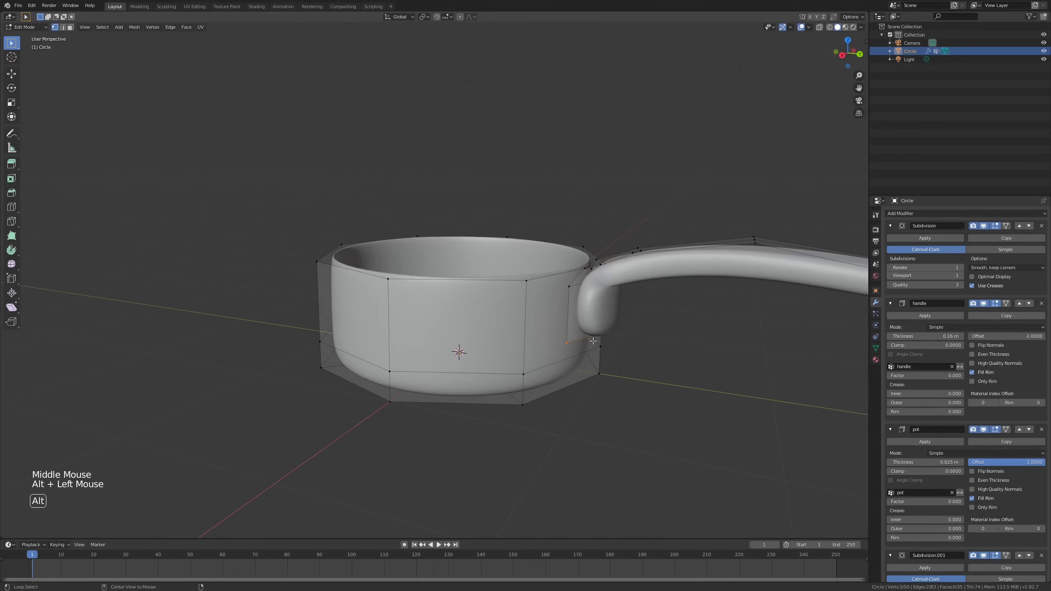
{"action": "middle_click_drag", "start_coordinate": [593, 337], "coordinate": [609, 301]}
{"action": "key", "text": "g"}
{"action": "key", "text": "y"}
{"action": "left_click", "coordinate": [635, 333]}
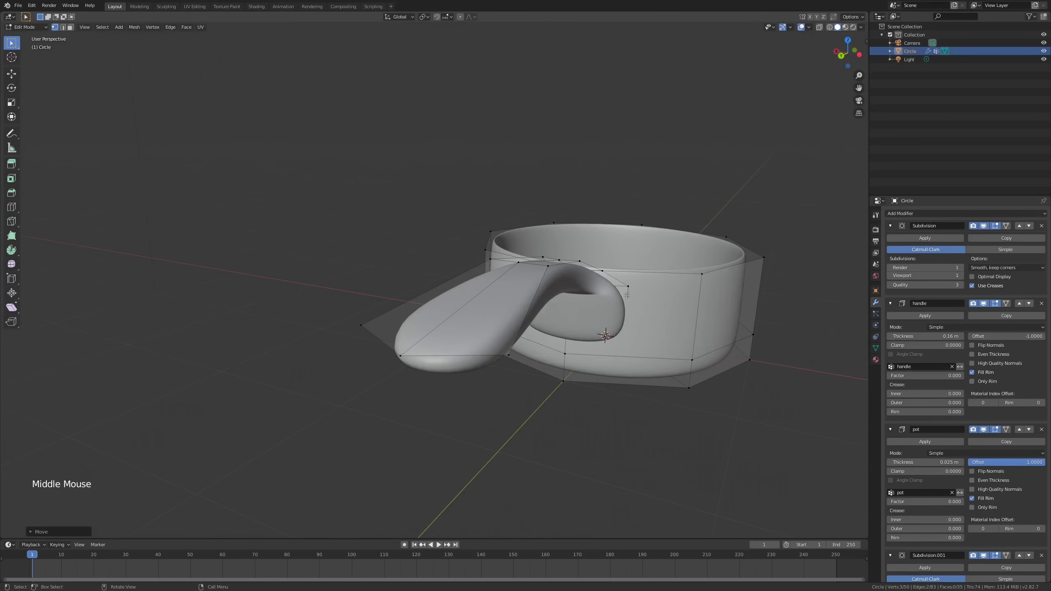
Select both side edges of the handle's attachment plate and narrow them along X to about 0.67.
{"action": "key", "text": "3"}
{"action": "key", "text": "2"}
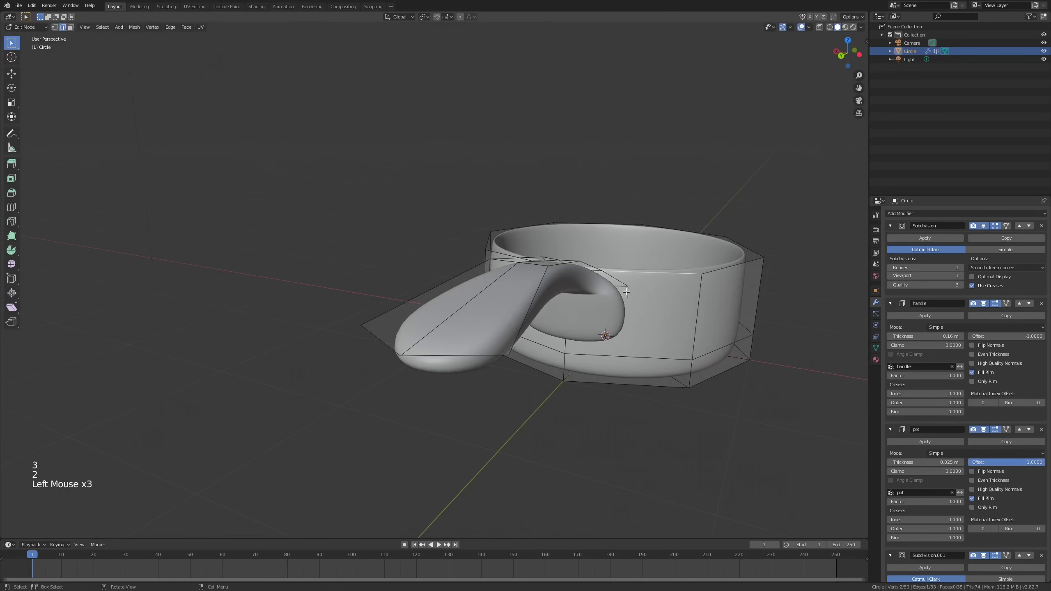
{"action": "key", "text": "alt+z"}
{"action": "left_click", "coordinate": [623, 301]}
{"action": "middle_click_drag", "start_coordinate": [620, 302], "coordinate": [678, 306]}
{"action": "left_click", "coordinate": [533, 311], "text": "shift"}
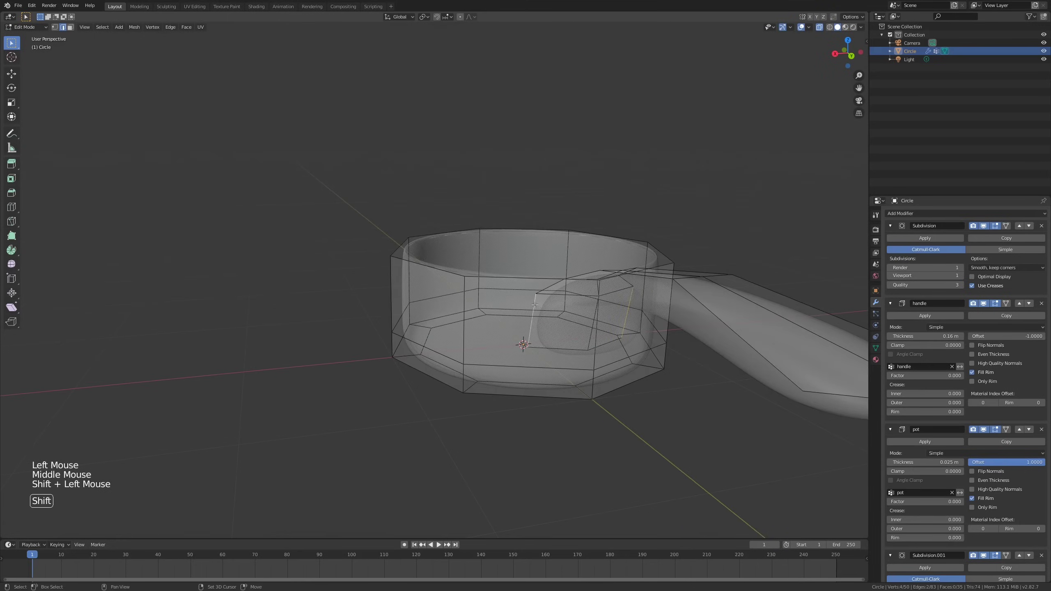
{"action": "key", "text": "alt+z"}
{"action": "middle_click_drag", "start_coordinate": [533, 311], "coordinate": [564, 306]}
{"action": "key", "text": "s"}
{"action": "key", "text": "x"}
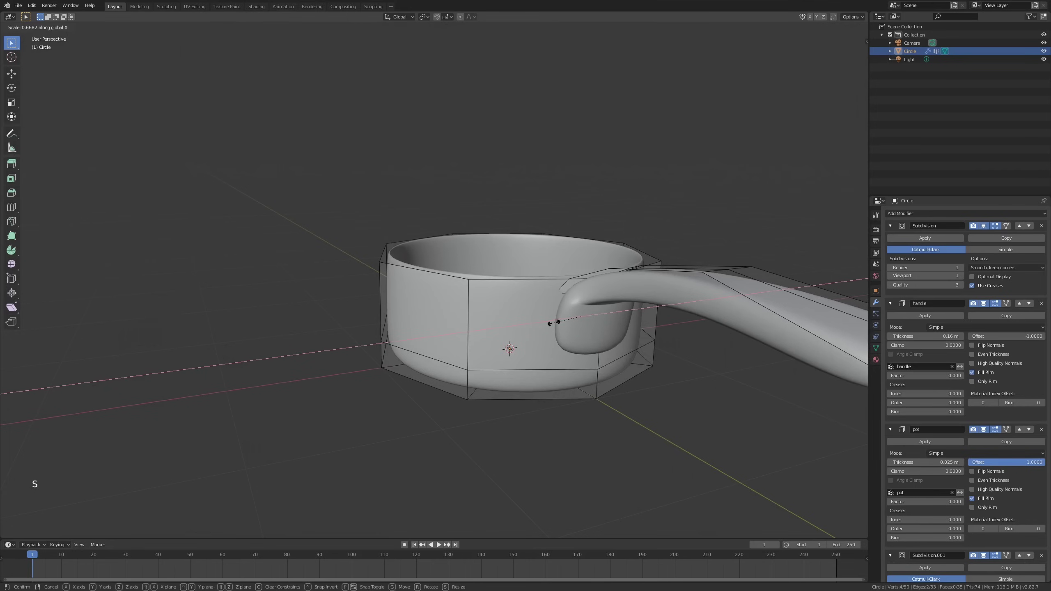
{"action": "left_click", "coordinate": [553, 323]}
{"action": "middle_click_drag", "start_coordinate": [553, 323], "coordinate": [589, 359]}
Reposition the two lower corner vertices of the handle's attachment plate against the pot wall.
{"action": "key", "text": "Tab"}
{"action": "key", "text": "Tab"}
{"action": "key", "text": "1"}
{"action": "left_click", "coordinate": [589, 359]}
{"action": "left_click", "coordinate": [553, 323], "text": "shift"}
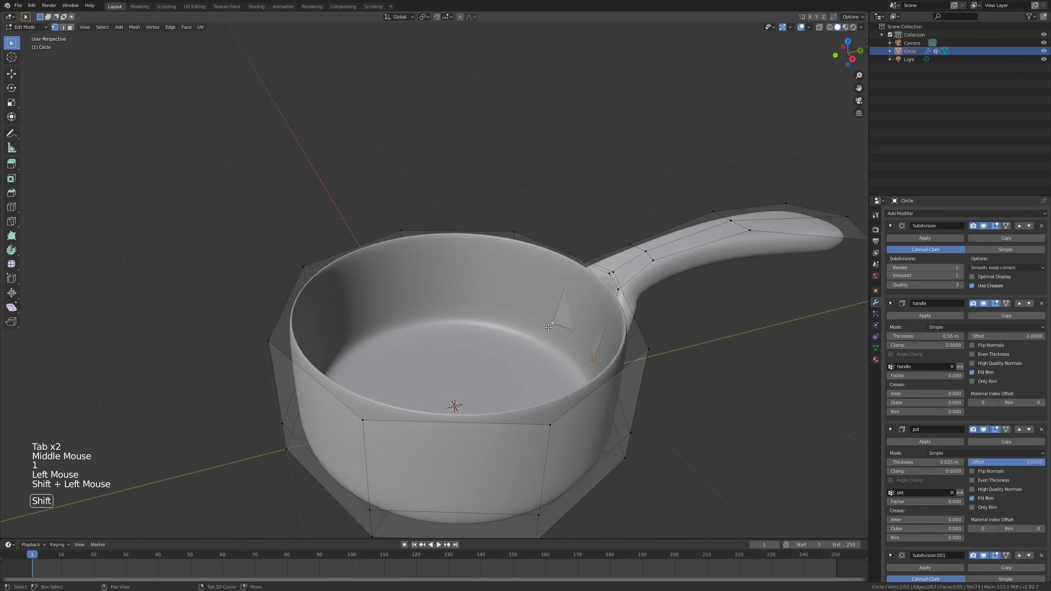
{"action": "middle_click_drag", "start_coordinate": [553, 324], "coordinate": [611, 309]}
{"action": "key", "text": "g"}
{"action": "left_click", "coordinate": [555, 324]}
{"action": "key", "text": "Tab"}
{"action": "key", "text": "Tab"}
Inspect how the handle attaches to the pot, using X-ray and comparing Object Mode with Edit Mode.
{"action": "scroll", "coordinate": [592, 306], "scroll_direction": "up", "scroll_amount": 2}
{"action": "key", "text": "alt+z"}
{"action": "key", "text": "alt+z"}
{"action": "middle_click_drag", "start_coordinate": [610, 309], "coordinate": [591, 299]}
{"action": "scroll", "coordinate": [654, 318], "scroll_direction": "down", "scroll_amount": 1}
{"action": "key", "text": "Tab"}
{"action": "scroll", "coordinate": [655, 319], "scroll_direction": "down", "scroll_amount": 1}
{"action": "key", "text": "Tab"}
{"action": "scroll", "coordinate": [572, 301], "scroll_direction": "up", "scroll_amount": 1}
Try lowering the upper edge row of the handle's attachment plate along Z by about 0.09 m, and undo it.
{"action": "key", "text": "alt+z"}
{"action": "scroll", "coordinate": [581, 303], "scroll_direction": "up", "scroll_amount": 1}
{"action": "left_click", "coordinate": [582, 302], "text": "alt"}
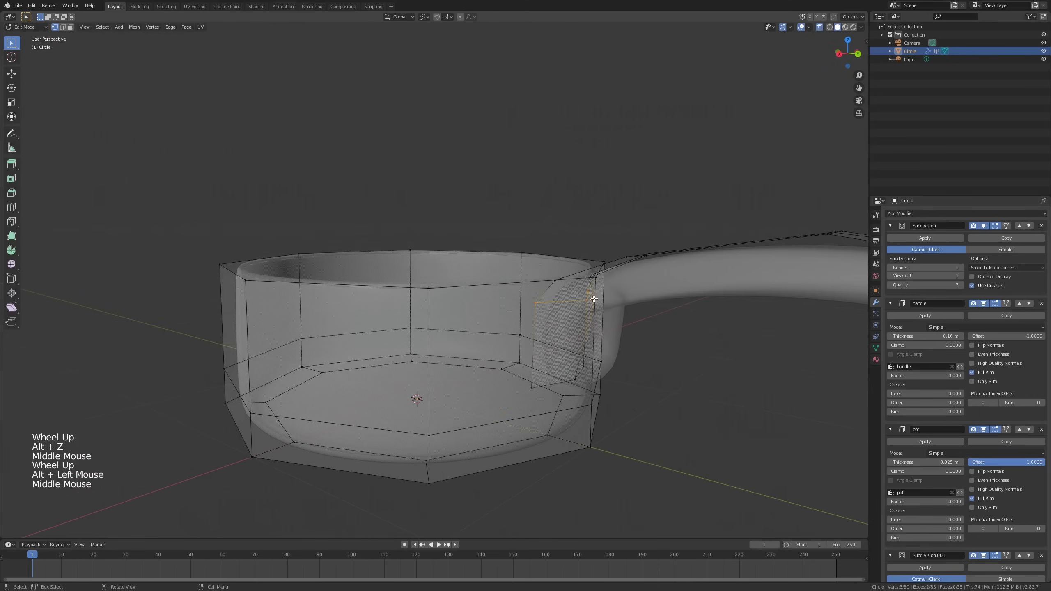
{"action": "key", "text": "g"}
{"action": "key", "text": "z"}
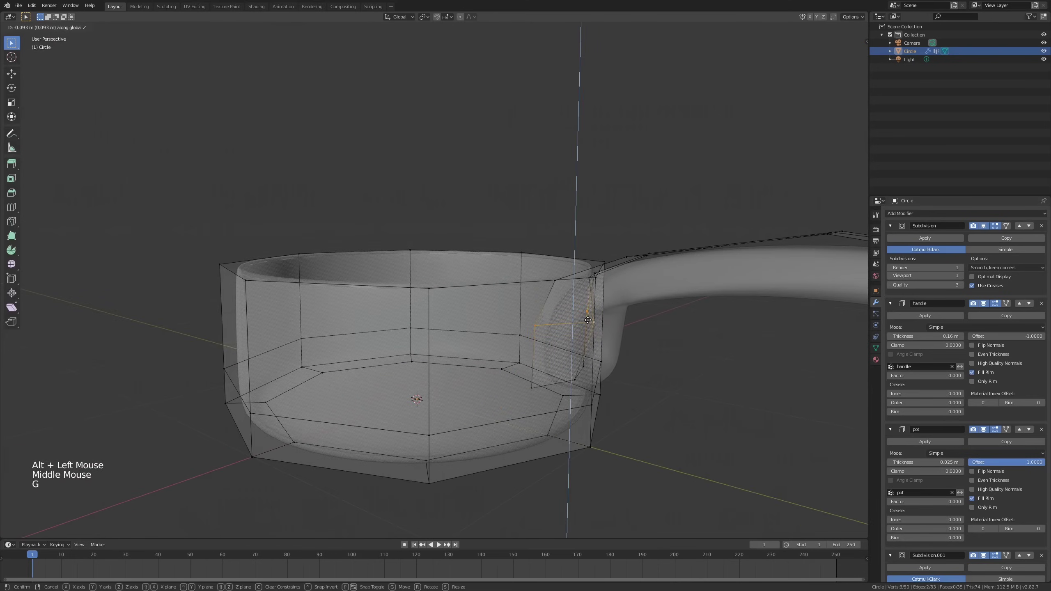
{"action": "left_click", "coordinate": [587, 320]}
{"action": "key", "text": "alt+z"}
{"action": "middle_click_drag", "start_coordinate": [587, 319], "coordinate": [658, 294]}
{"action": "key", "text": "ctrl+z"}
Return to Object Mode and examine the overall shape of the smoothed pot and handle.
{"action": "key", "text": "Tab"}
{"action": "scroll", "coordinate": [613, 323], "scroll_direction": "down", "scroll_amount": 3}
{"action": "middle_click_drag", "start_coordinate": [659, 294], "coordinate": [585, 272], "text": "shift"}
{"action": "key", "text": "r"}
{"action": "key", "text": "r"}
{"action": "right_click", "coordinate": [591, 234]}
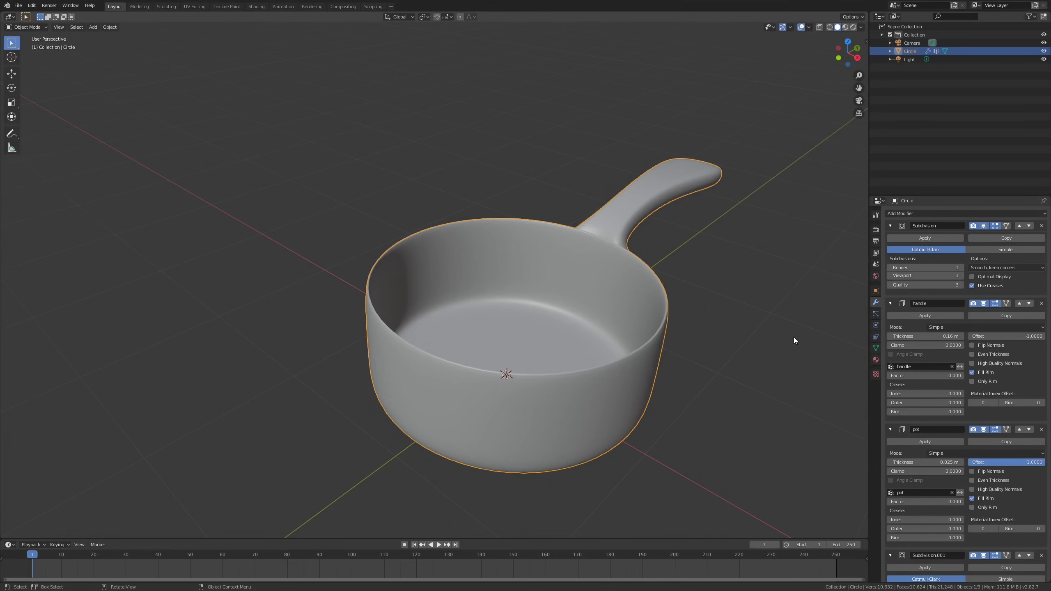
{"action": "middle_click_drag", "start_coordinate": [793, 337], "coordinate": [683, 300], "text": "shift"}
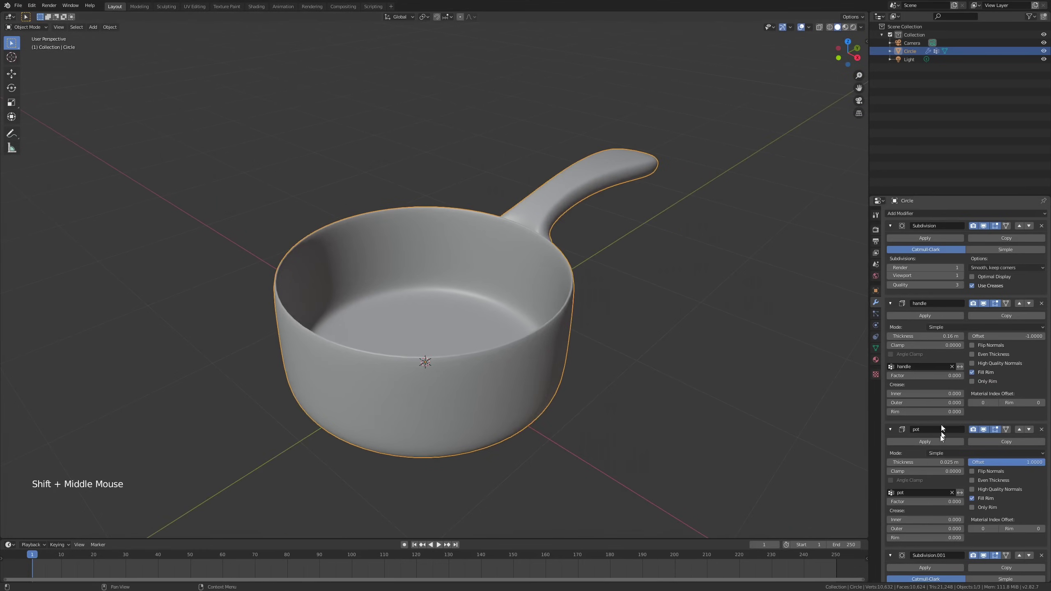
Adjust the height of the middle vertex on the handle's upper surface by moving it along Z.
{"action": "middle_click_drag", "start_coordinate": [374, 226], "coordinate": [389, 219]}
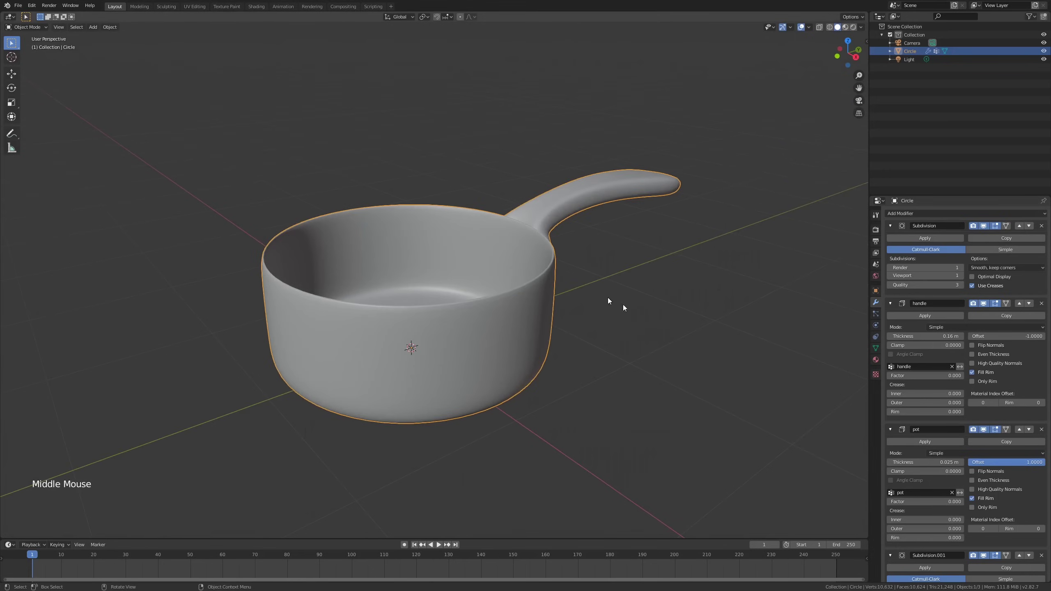
{"action": "middle_click_drag", "start_coordinate": [610, 300], "coordinate": [613, 327]}
{"action": "mouse_move", "coordinate": [612, 327]}
{"action": "middle_mouse_down"}
{"action": "mouse_move", "coordinate": [621, 348]}
{"action": "mouse_move", "coordinate": [556, 318]}
{"action": "mouse_move", "coordinate": [624, 310]}
{"action": "middle_mouse_up"}
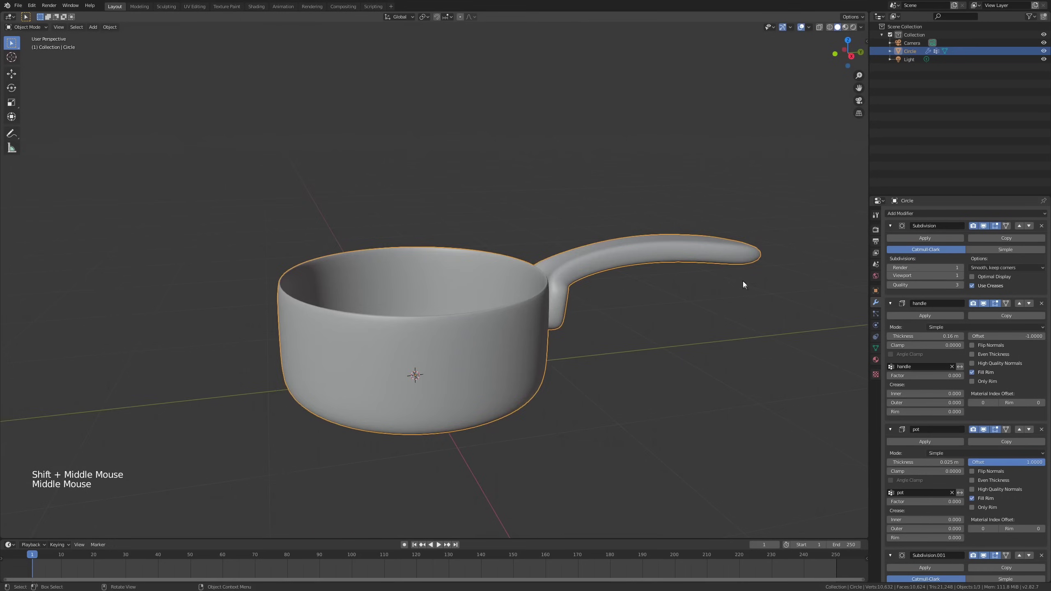
{"action": "middle_click_drag", "start_coordinate": [742, 284], "coordinate": [698, 290]}
{"action": "key", "text": "Tab"}
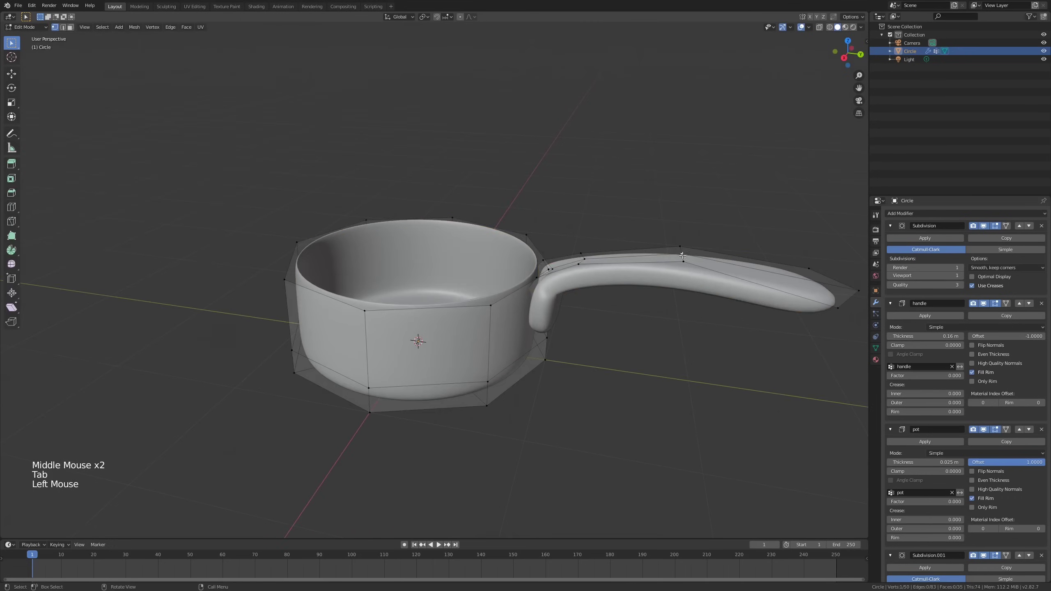
{"action": "mouse_move", "coordinate": [682, 256]}
{"action": "middle_mouse_down"}
{"action": "mouse_move", "coordinate": [723, 327]}
{"action": "mouse_move", "coordinate": [774, 265]}
{"action": "mouse_move", "coordinate": [683, 280]}
{"action": "mouse_move", "coordinate": [596, 261]}
{"action": "mouse_move", "coordinate": [809, 282]}
{"action": "mouse_move", "coordinate": [729, 293]}
{"action": "mouse_move", "coordinate": [675, 265]}
{"action": "middle_mouse_up"}
{"action": "key", "text": "g"}
{"action": "key", "text": "z"}
{"action": "left_click", "coordinate": [697, 272]}
{"action": "key", "text": "Tab"}
{"action": "scroll", "coordinate": [674, 266], "scroll_direction": "up", "scroll_amount": 2}
Duplicate one face of the handle's attachment plate and move the copy about 0.12 m along negative Y into the pot.
{"action": "key", "text": "Tab"}
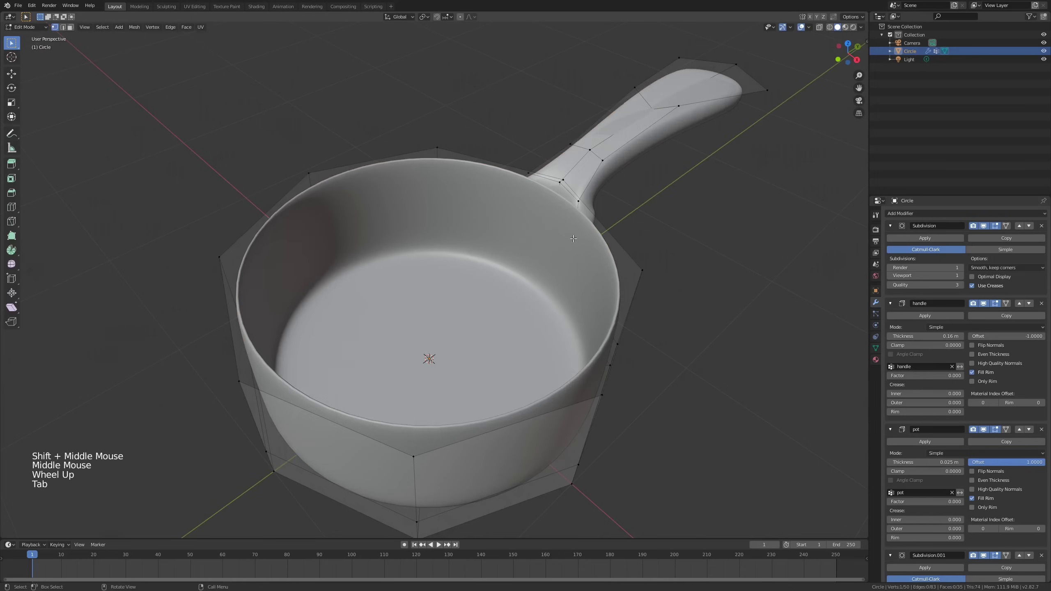
{"action": "key", "text": "alt+z"}
{"action": "middle_click_drag", "start_coordinate": [573, 239], "coordinate": [586, 242]}
{"action": "key", "text": "3"}
{"action": "left_click", "coordinate": [583, 242]}
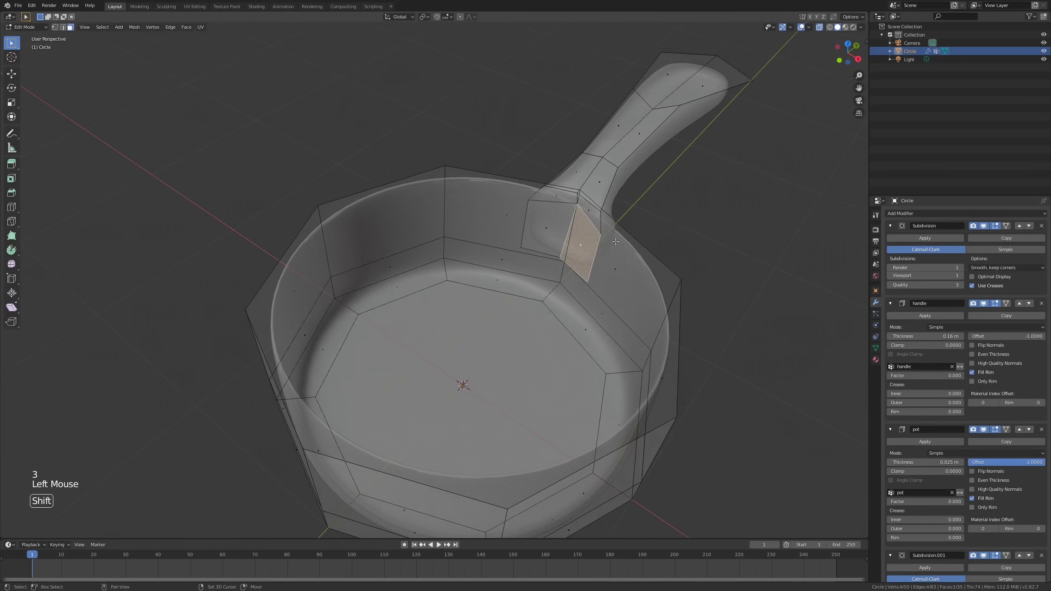
{"action": "key", "text": "shift+d"}
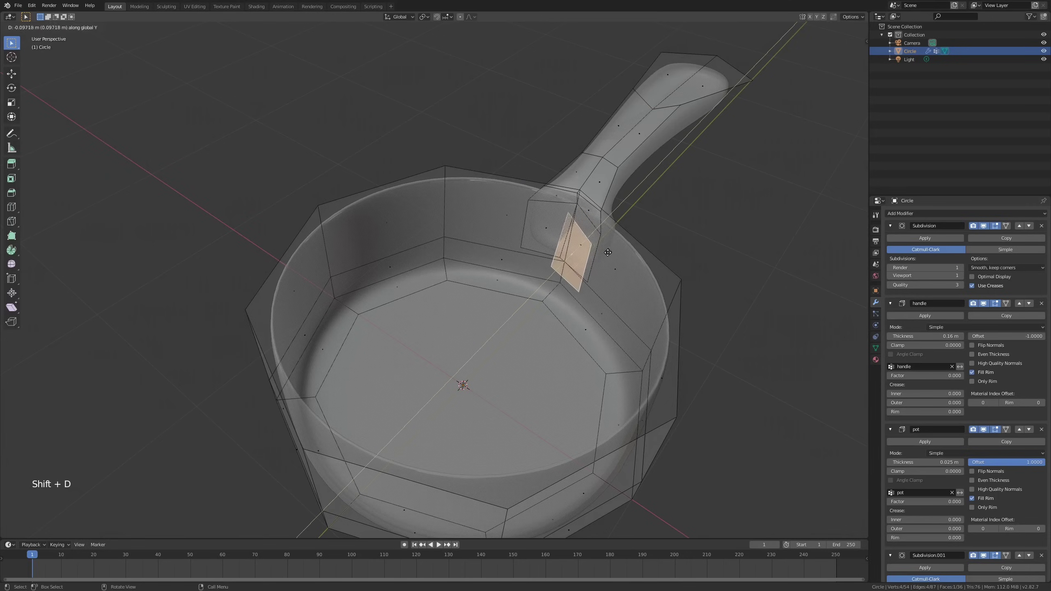
{"action": "left_click", "coordinate": [608, 253]}
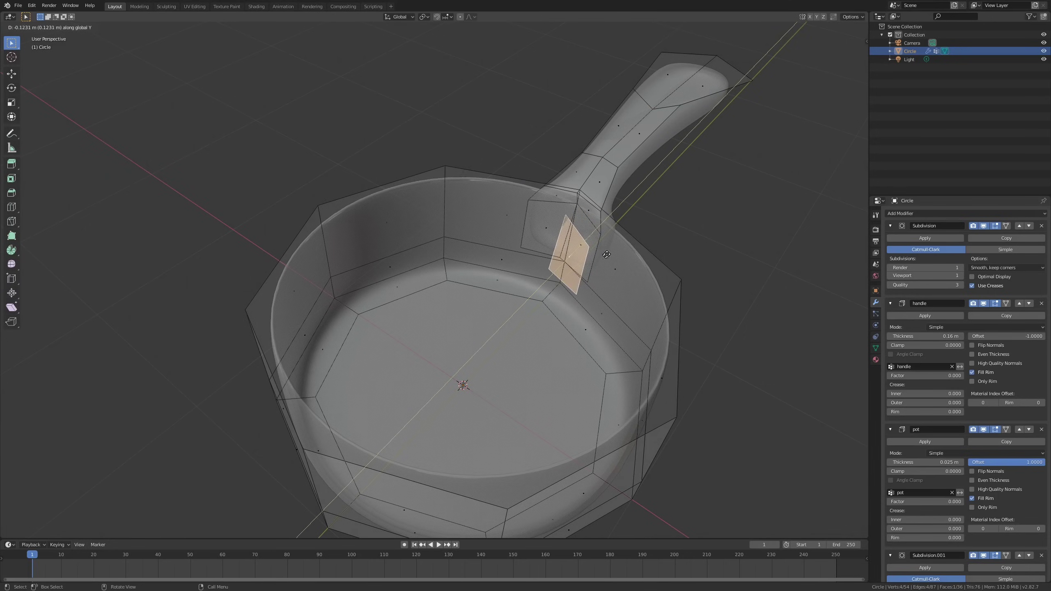
Scale the duplicated face down uniformly to form a small rivet on the pot's inner wall.
{"action": "key", "text": "alt+z"}
{"action": "middle_click_drag", "start_coordinate": [610, 254], "coordinate": [675, 236]}
{"action": "key", "text": "s"}
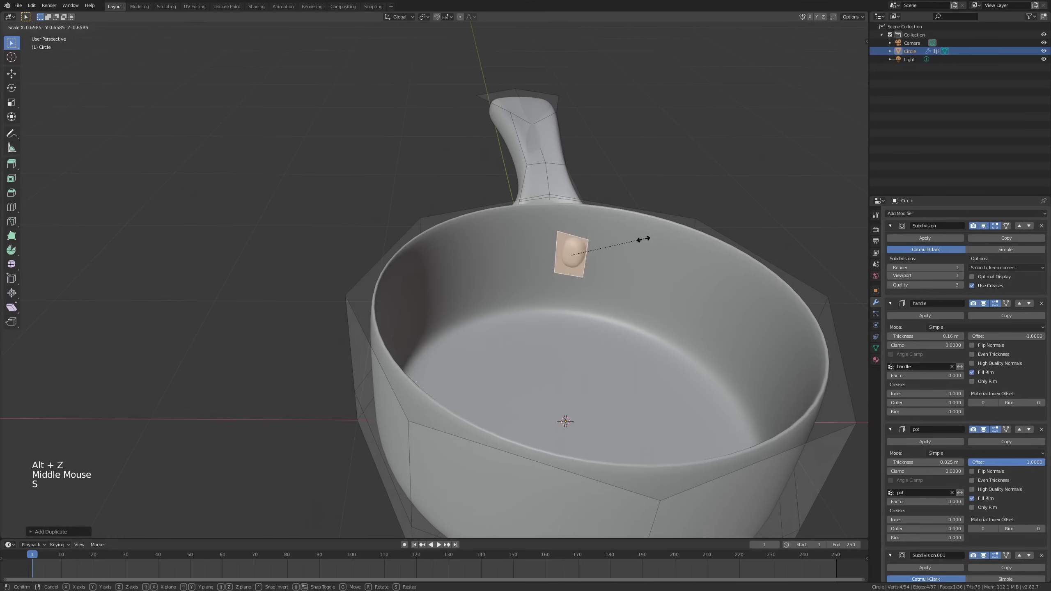
{"action": "left_click", "coordinate": [633, 242]}
{"action": "key", "text": "s"}
{"action": "left_click", "coordinate": [667, 238]}
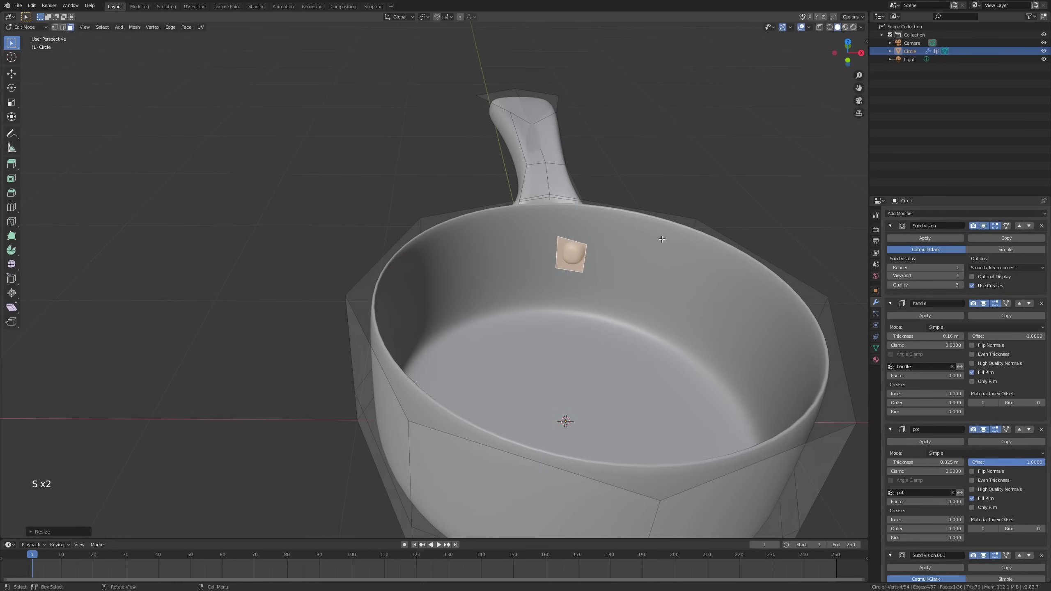
Rotate the rivet face slightly and adjust its height along Z to fit the inner wall.
{"action": "mouse_move", "coordinate": [667, 238]}
{"action": "middle_mouse_down"}
{"action": "mouse_move", "coordinate": [664, 252]}
{"action": "mouse_move", "coordinate": [646, 220]}
{"action": "mouse_move", "coordinate": [622, 215]}
{"action": "mouse_move", "coordinate": [647, 217]}
{"action": "mouse_move", "coordinate": [663, 234]}
{"action": "middle_mouse_up"}
{"action": "key", "text": "r"}
{"action": "left_click", "coordinate": [669, 227]}
{"action": "key", "text": "g"}
{"action": "key", "text": "z"}
{"action": "left_click", "coordinate": [649, 213]}
Try making a second rivet by duplicating the attachment plate's other face into the pot and scaling the copy down.
{"action": "key", "text": "alt+z"}
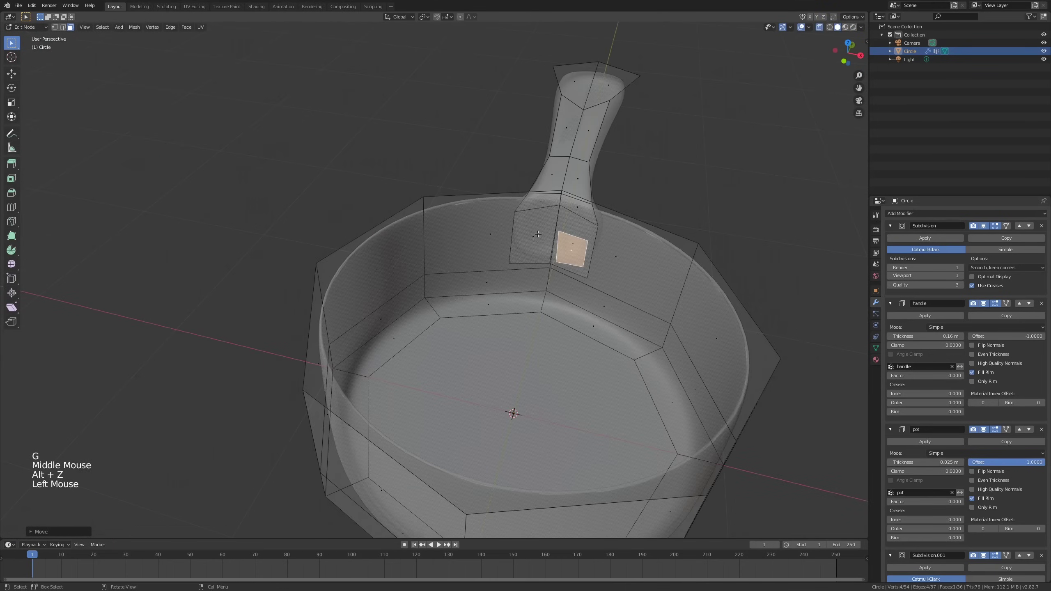
{"action": "key", "text": "alt+z"}
{"action": "middle_click_drag", "start_coordinate": [538, 234], "coordinate": [584, 228]}
{"action": "key", "text": "shift+d"}
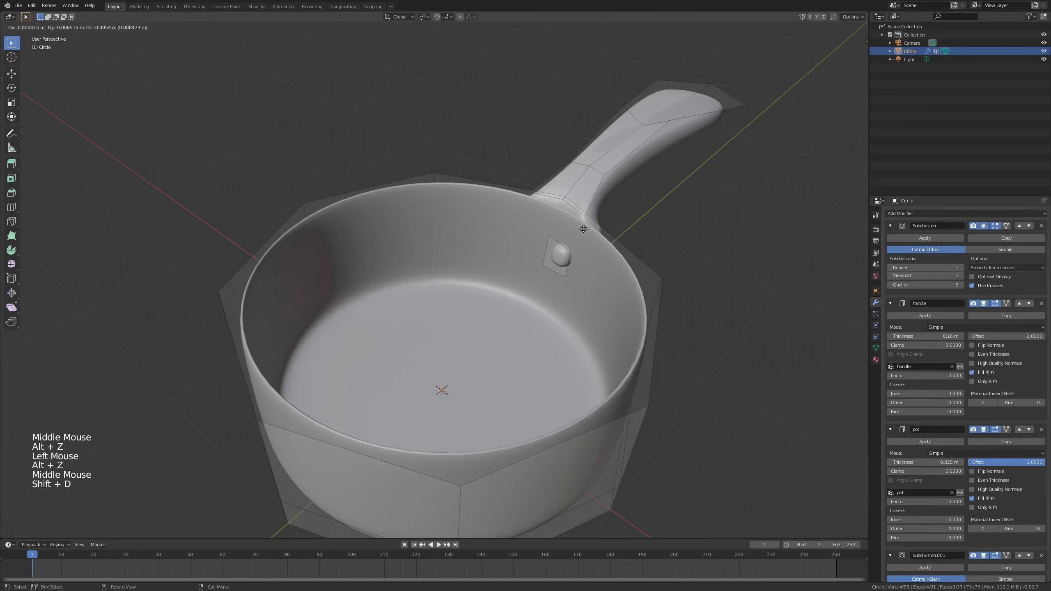
{"action": "key", "text": "s"}
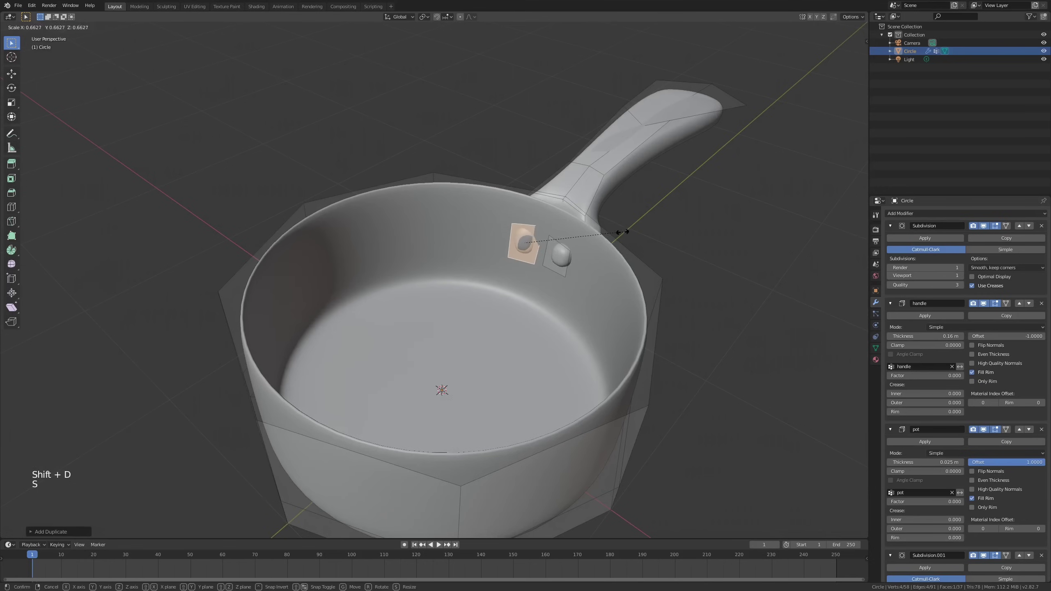
{"action": "left_click", "coordinate": [605, 236]}
Try shaping the second rivet face by scaling it along Z and overall, then rotating it about Z.
{"action": "middle_click_drag", "start_coordinate": [605, 236], "coordinate": [588, 251]}
{"action": "key", "text": "alt+z"}
{"action": "key", "text": "alt+z"}
{"action": "scroll", "coordinate": [595, 243], "scroll_direction": "up", "scroll_amount": 2}
{"action": "key", "text": "s"}
{"action": "key", "text": "z"}
{"action": "left_click", "coordinate": [606, 244]}
{"action": "key", "text": "s"}
{"action": "left_click", "coordinate": [661, 238]}
{"action": "key", "text": "r"}
{"action": "key", "text": "z"}
{"action": "left_click", "coordinate": [655, 251]}
{"action": "key", "text": "Tab"}
{"action": "key", "text": "Tab"}
Try aligning the second rivet with the first in front view with X-ray on, then delete its face.
{"action": "key", "text": "KP_1"}
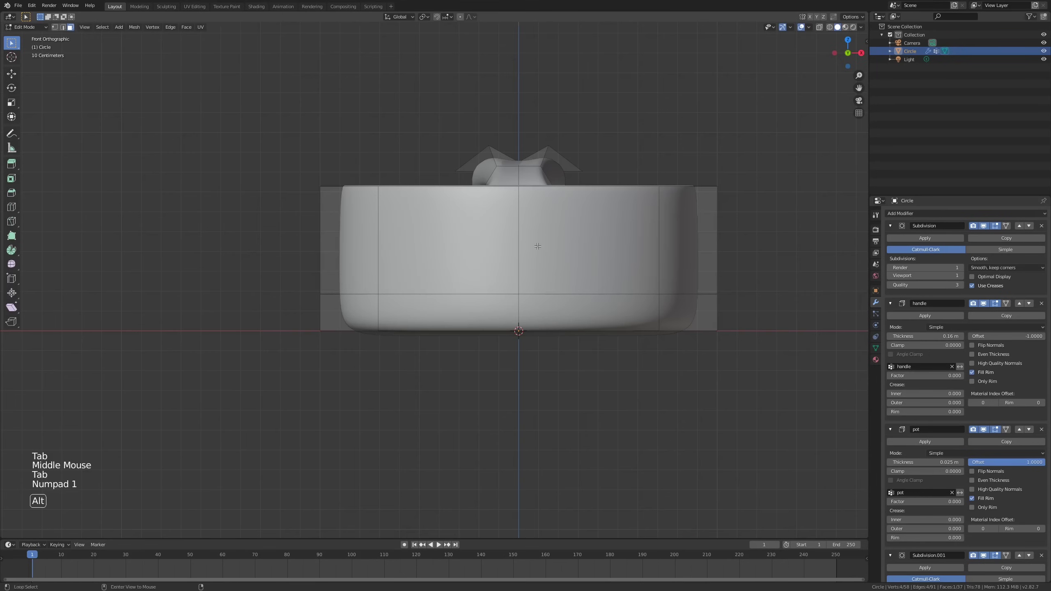
{"action": "key", "text": "alt+z"}
{"action": "scroll", "coordinate": [538, 244], "scroll_direction": "up", "scroll_amount": 3}
{"action": "key", "text": "g"}
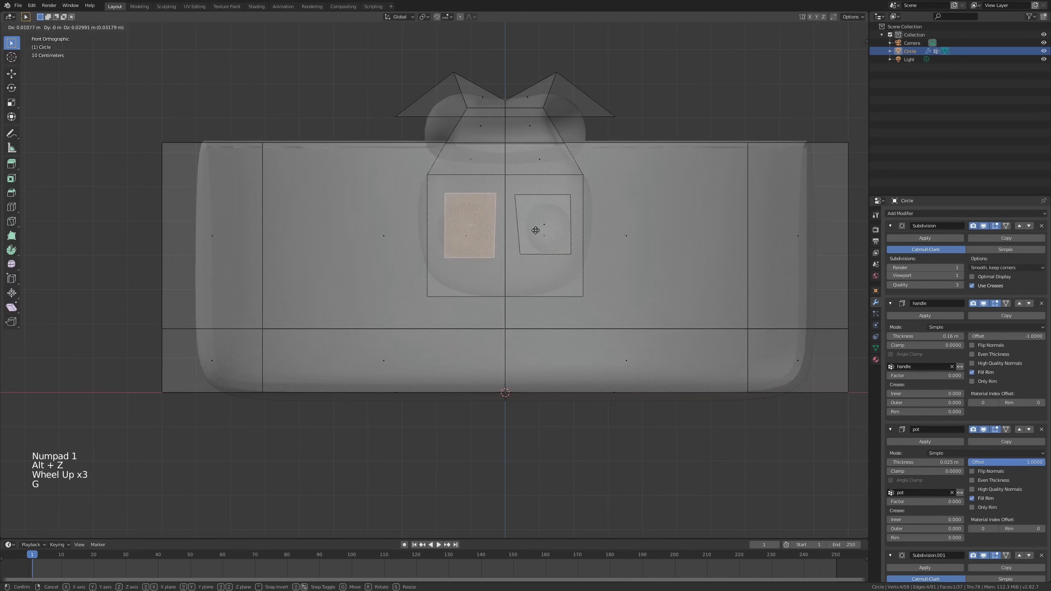
{"action": "left_click", "coordinate": [533, 232]}
{"action": "key", "text": "x"}
{"action": "left_click", "coordinate": [533, 234]}
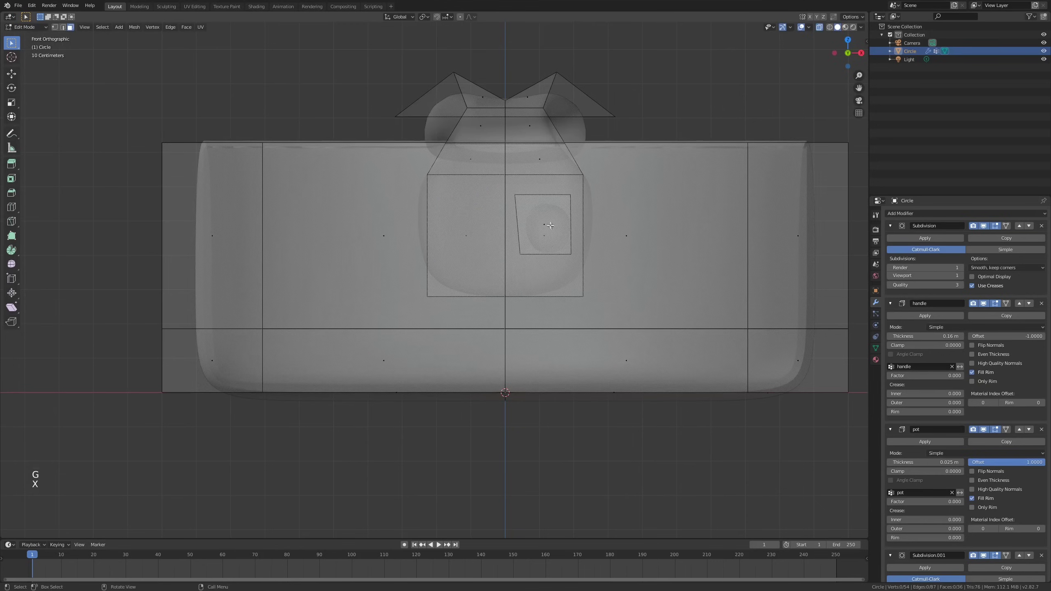
Duplicate the remaining rivet face in place and mirror the copy by negative scaling along X.
{"action": "left_click", "coordinate": [550, 225]}
{"action": "key", "text": "shift+d"}
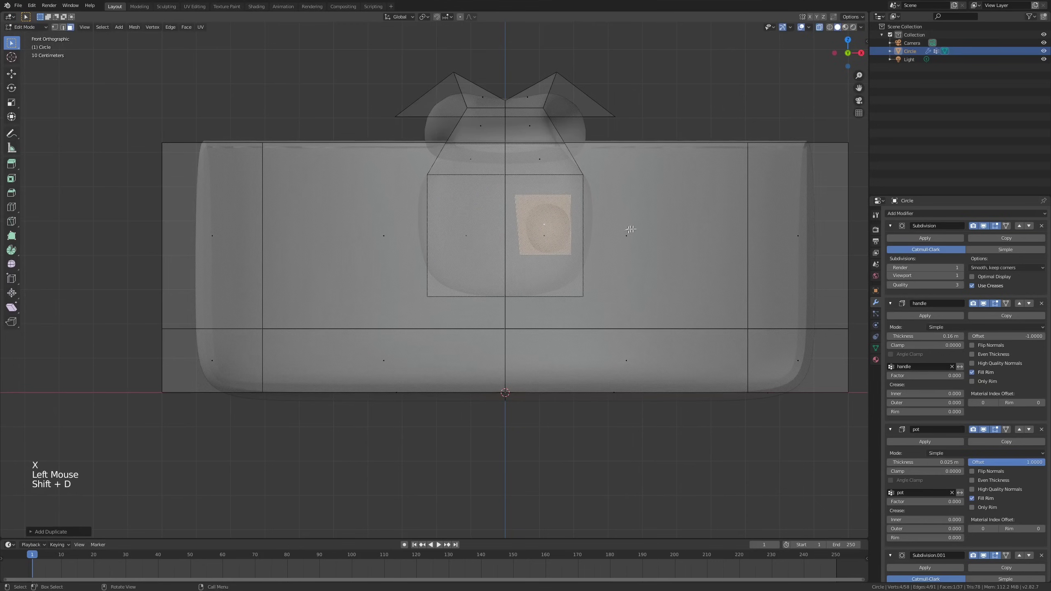
{"action": "key", "text": "s"}
{"action": "key", "text": "x"}
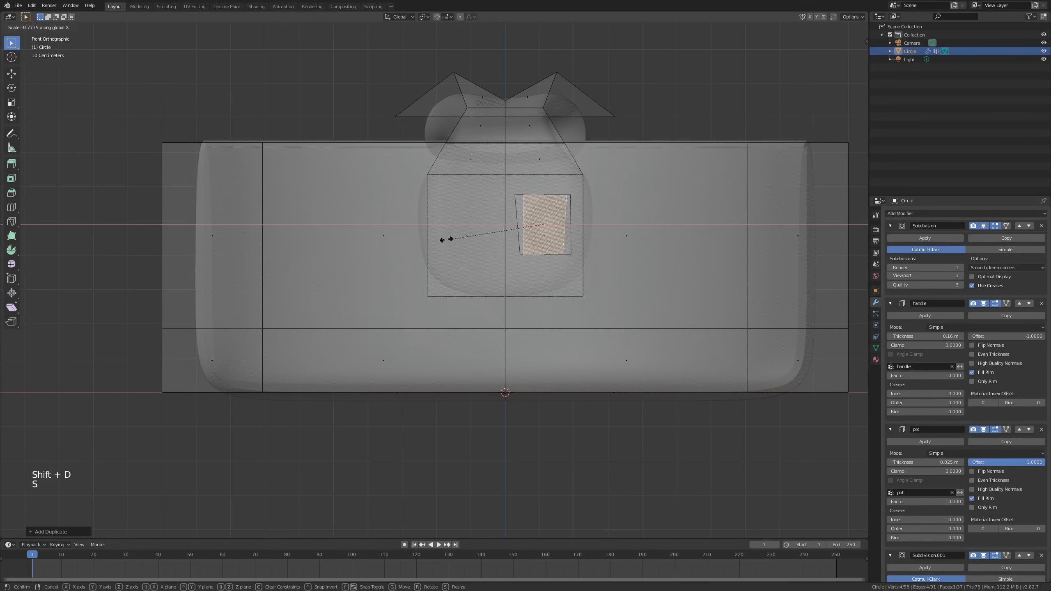
{"action": "key", "text": "ctrl"}
{"action": "left_click", "coordinate": [413, 243]}
Move the mirrored rivet face about 0.22 m along negative X to the other side of the handle's centre line.
{"action": "key", "text": "g"}
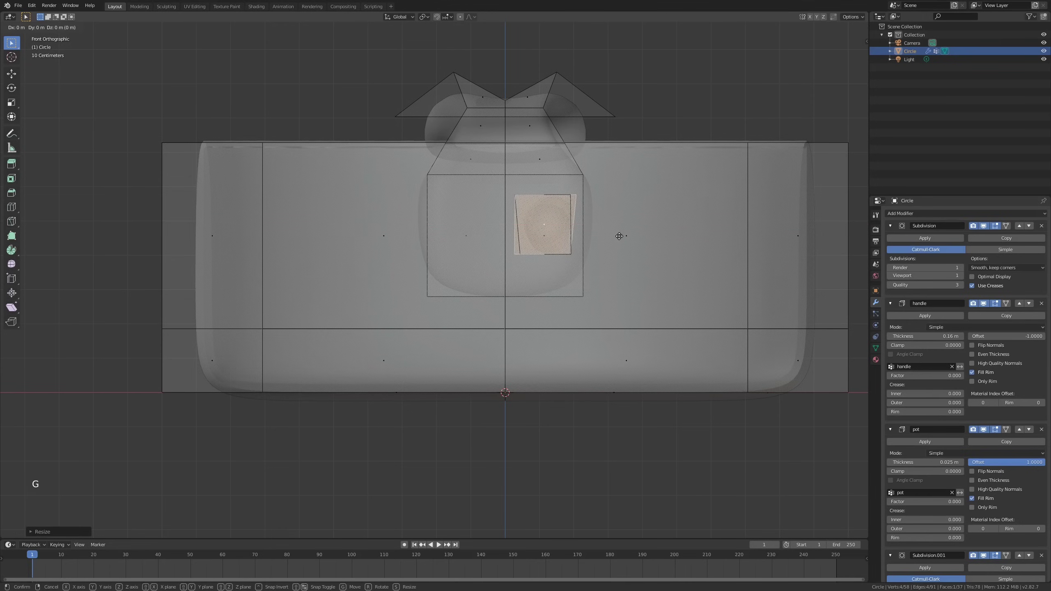
{"action": "key", "text": "g"}
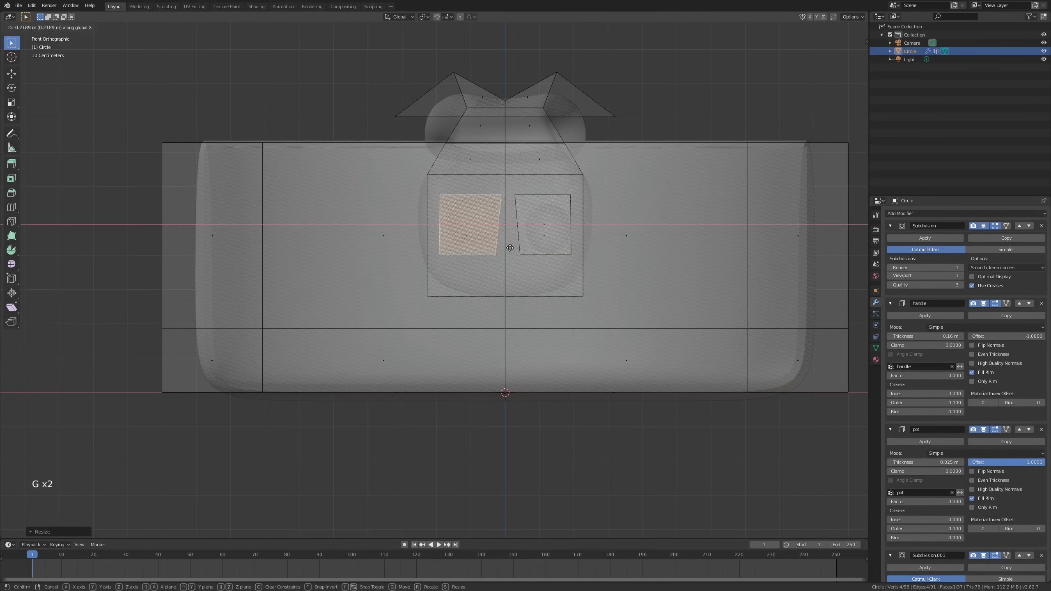
{"action": "left_click", "coordinate": [506, 248]}
Flip the normals of the mirrored rivet face and return to Object Mode.
{"action": "key", "text": "alt+z"}
{"action": "middle_click_drag", "start_coordinate": [506, 248], "coordinate": [476, 294]}
{"action": "scroll", "coordinate": [492, 269], "scroll_direction": "down", "scroll_amount": 2}
{"action": "key", "text": "F2"}
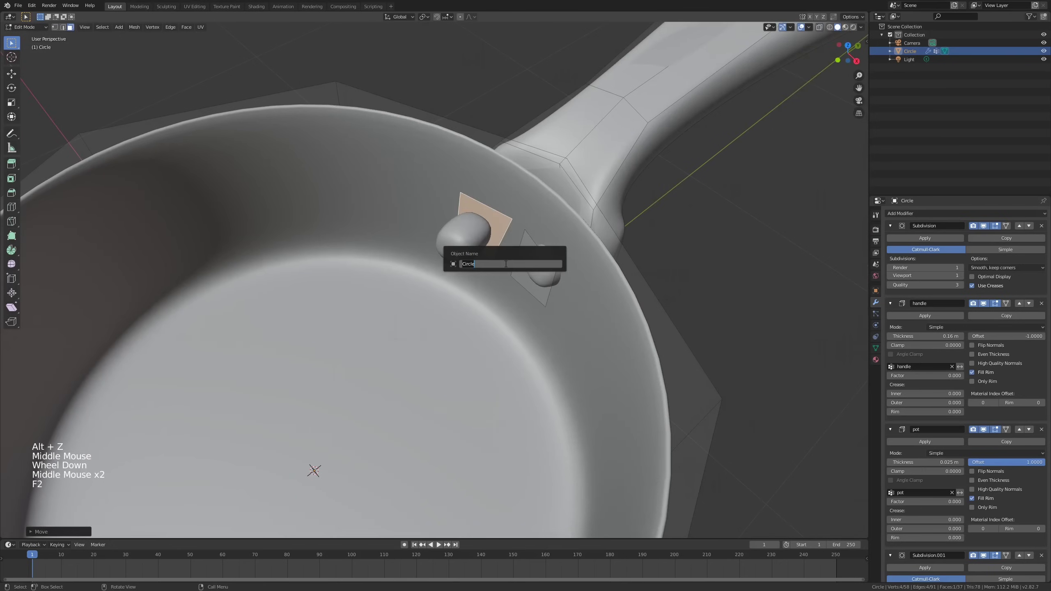
{"action": "key", "text": "Escape"}
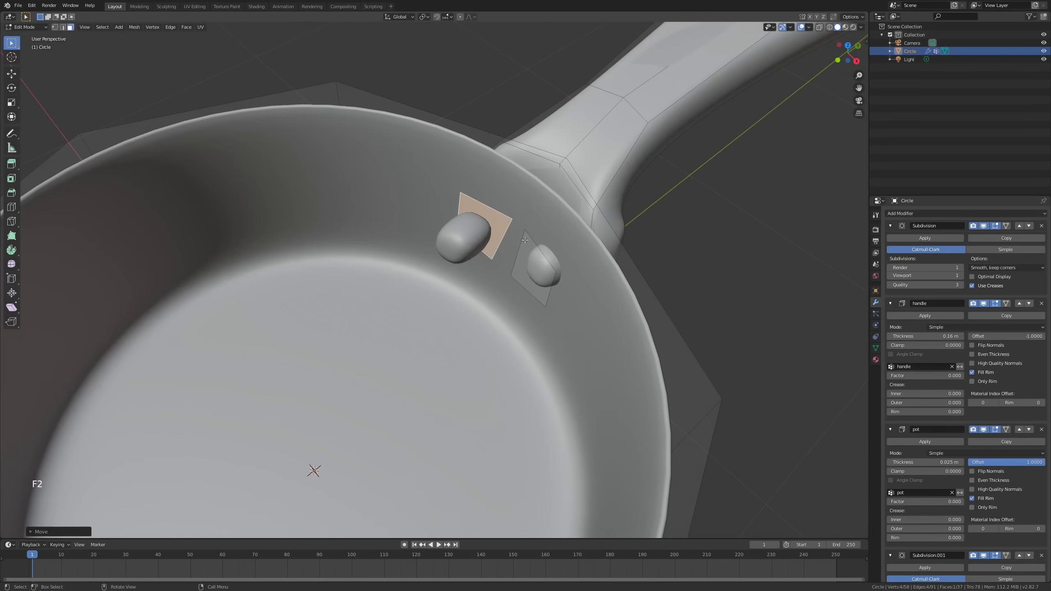
{"action": "key", "text": "F3"}
{"action": "type", "text": "flip"}
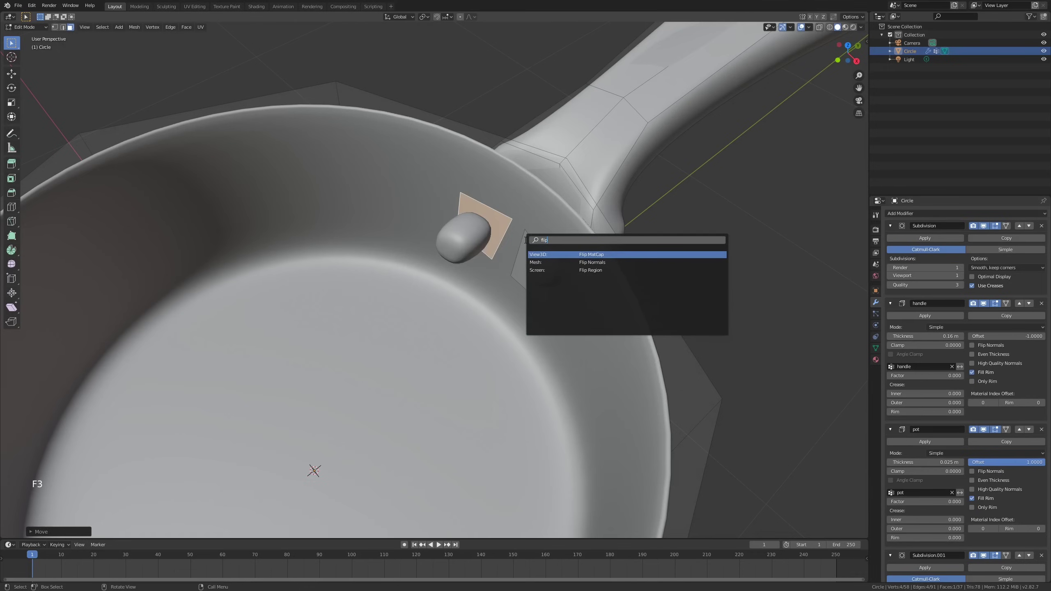
{"action": "key", "text": "Down"}
{"action": "key", "text": "Return"}
{"action": "key", "text": "Tab"}
Select both rivet faces and reposition them together against the pot's inner wall, finishing in Object Mode.
{"action": "mouse_move", "coordinate": [524, 240]}
{"action": "middle_mouse_down"}
{"action": "mouse_move", "coordinate": [526, 209]}
{"action": "mouse_move", "coordinate": [479, 212]}
{"action": "mouse_move", "coordinate": [539, 212]}
{"action": "mouse_move", "coordinate": [545, 238]}
{"action": "mouse_move", "coordinate": [469, 235]}
{"action": "mouse_move", "coordinate": [459, 251]}
{"action": "mouse_move", "coordinate": [577, 267]}
{"action": "mouse_move", "coordinate": [630, 261]}
{"action": "mouse_move", "coordinate": [460, 269]}
{"action": "mouse_move", "coordinate": [368, 253]}
{"action": "mouse_move", "coordinate": [578, 294]}
{"action": "mouse_move", "coordinate": [581, 263]}
{"action": "mouse_move", "coordinate": [558, 248]}
{"action": "mouse_move", "coordinate": [552, 257]}
{"action": "mouse_move", "coordinate": [695, 232]}
{"action": "mouse_move", "coordinate": [542, 236]}
{"action": "middle_mouse_up"}
{"action": "scroll", "coordinate": [539, 212], "scroll_direction": "up", "scroll_amount": 1}
{"action": "key", "text": "Tab"}
{"action": "scroll", "coordinate": [539, 212], "scroll_direction": "down", "scroll_amount": 1}
{"action": "left_click", "coordinate": [550, 246], "text": "shift"}
{"action": "key", "text": "g"}
{"action": "left_click", "coordinate": [547, 250]}
{"action": "key", "text": "Tab"}
{"action": "scroll", "coordinate": [551, 262], "scroll_direction": "down", "scroll_amount": 2}
{"action": "scroll", "coordinate": [577, 260], "scroll_direction": "down", "scroll_amount": 2}
{"action": "scroll", "coordinate": [538, 236], "scroll_direction": "down", "scroll_amount": 2}
{"action": "scroll", "coordinate": [522, 229], "scroll_direction": "down", "scroll_amount": 1}
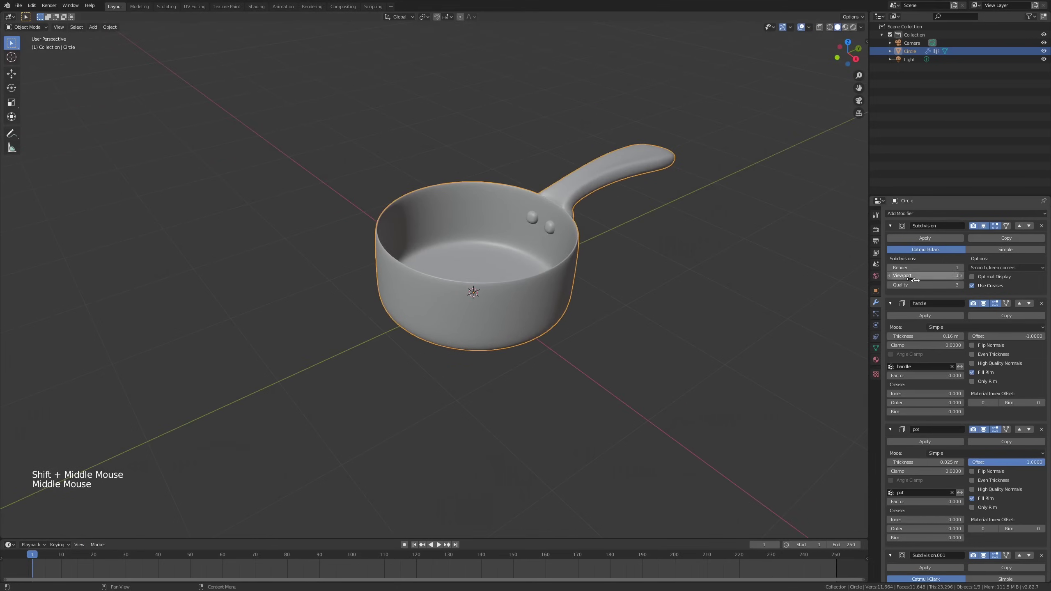
Add a basis shape key to the pot mesh and rename it pot1.
{"action": "left_click", "coordinate": [876, 349]}
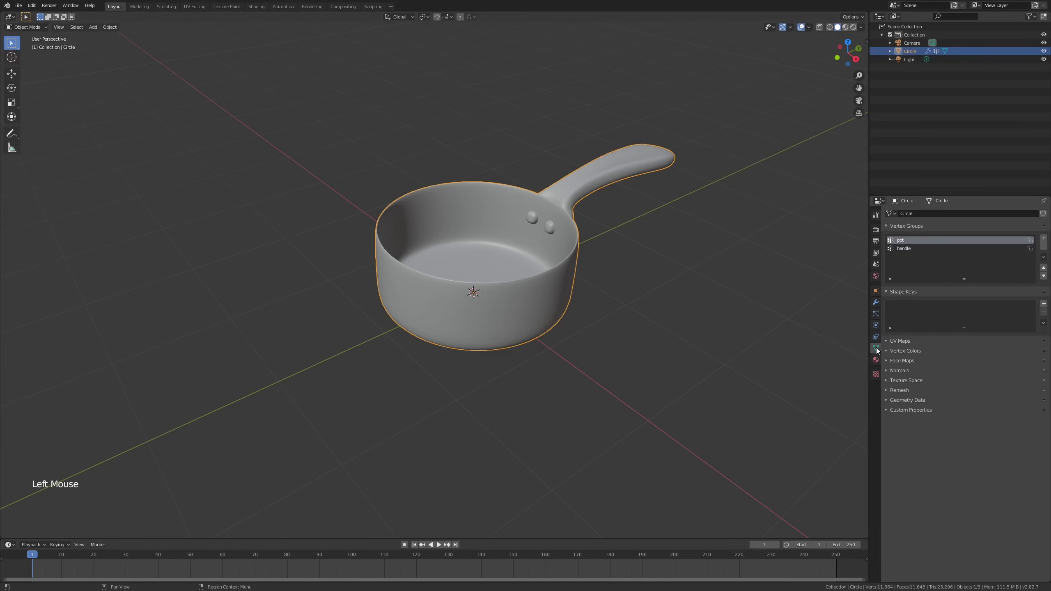
{"action": "left_click", "coordinate": [1044, 305]}
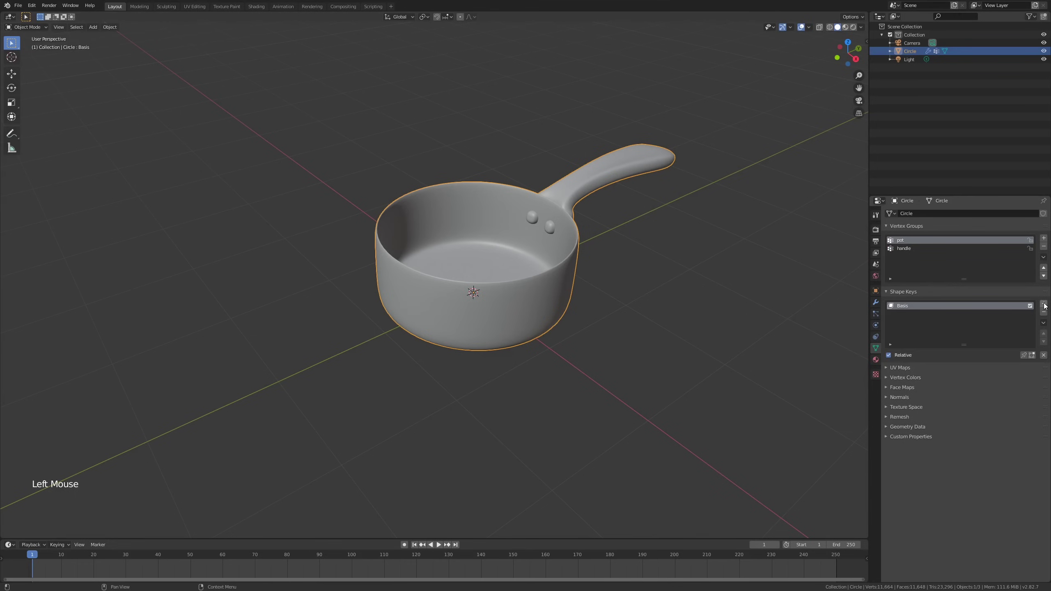
{"action": "double_click", "coordinate": [903, 306]}
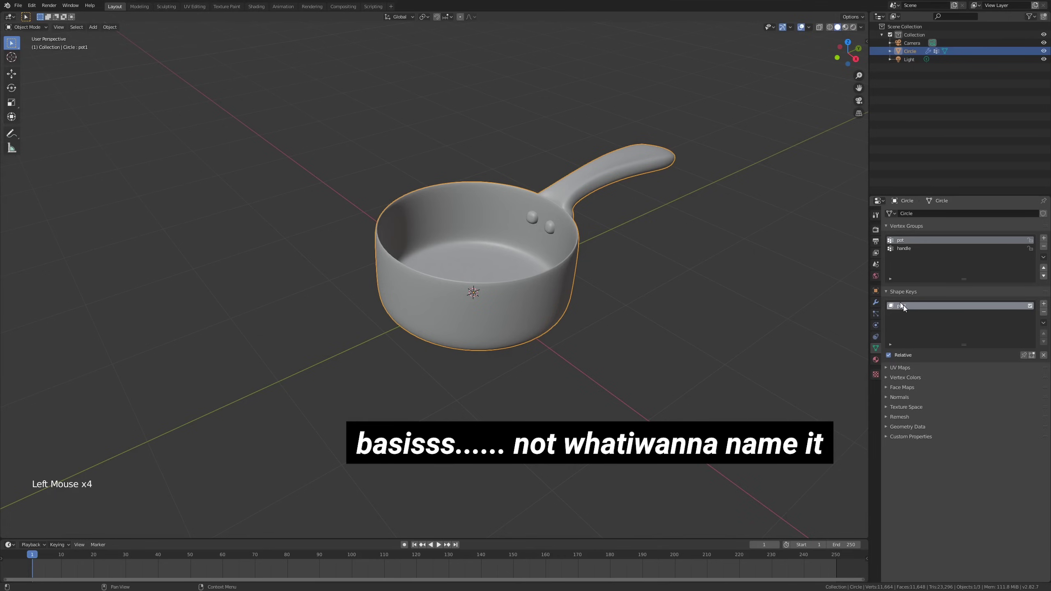
{"action": "key", "text": "Return"}
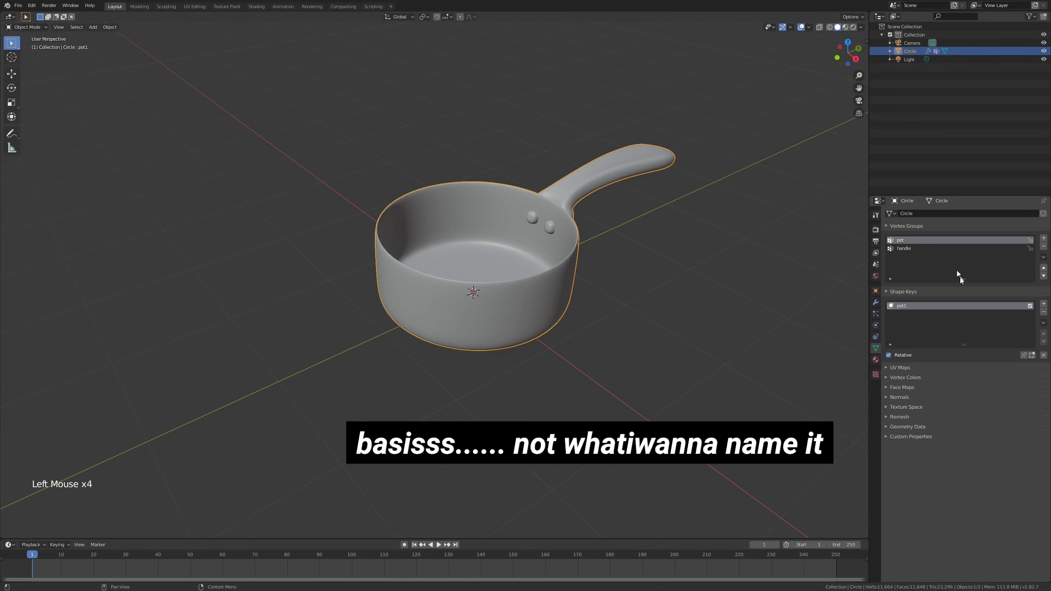
Add a second shape key, rename it pot2, and keep it as the active key.
{"action": "left_click", "coordinate": [1045, 304]}
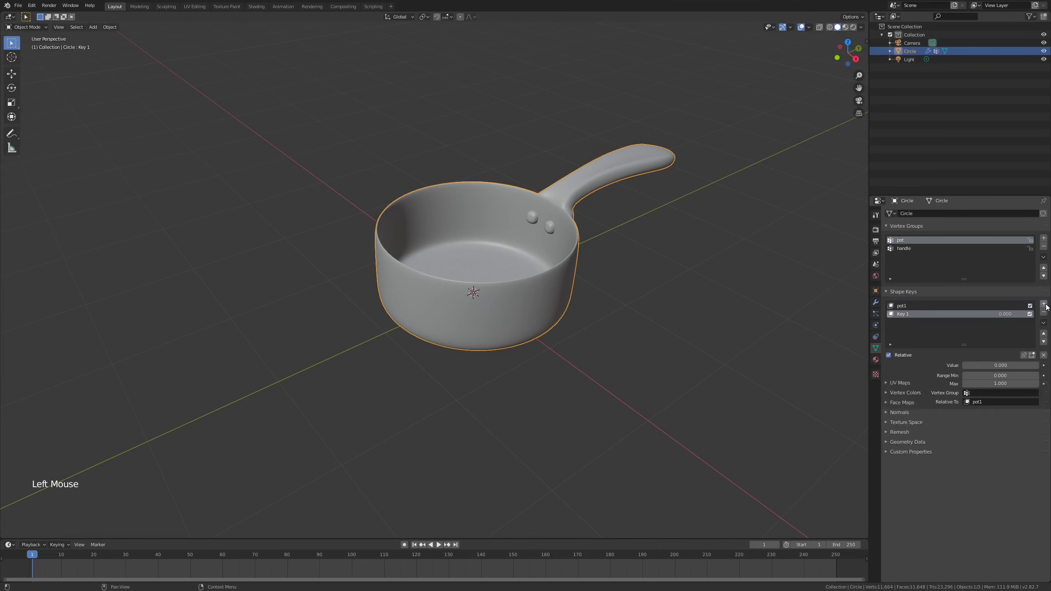
{"action": "double_click", "coordinate": [916, 315]}
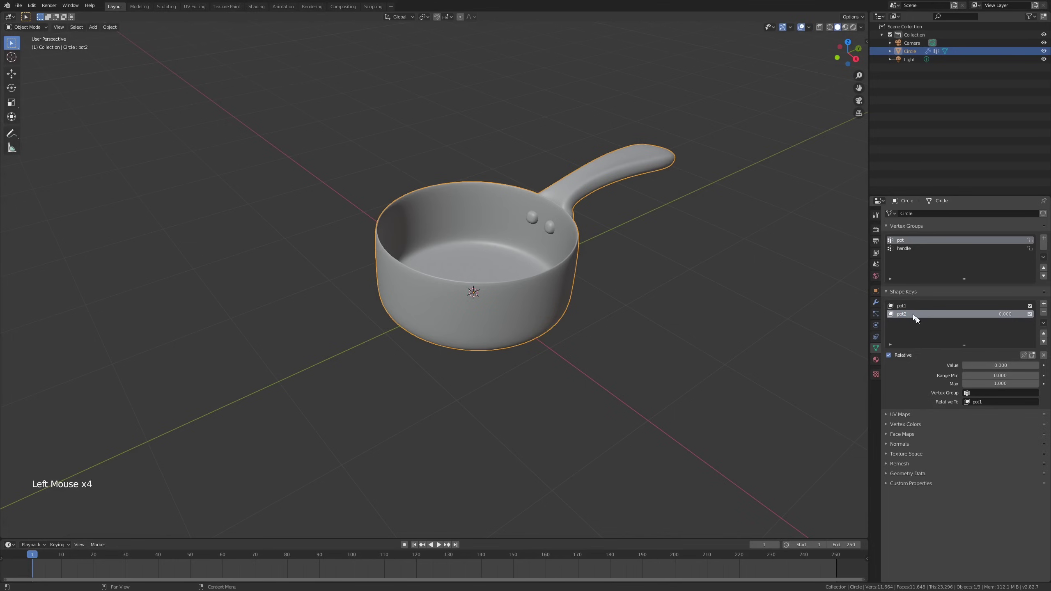
{"action": "middle_click_drag", "start_coordinate": [658, 165], "coordinate": [648, 193], "text": "shift"}
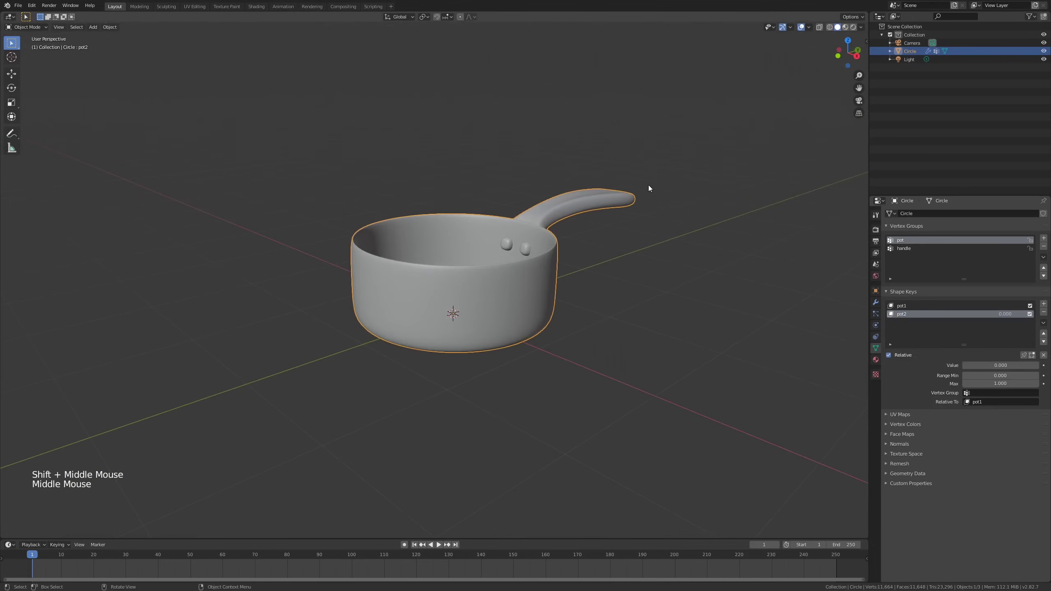
{"action": "left_click", "coordinate": [916, 313]}
{"action": "left_click", "coordinate": [915, 306]}
{"action": "left_click", "coordinate": [913, 316]}
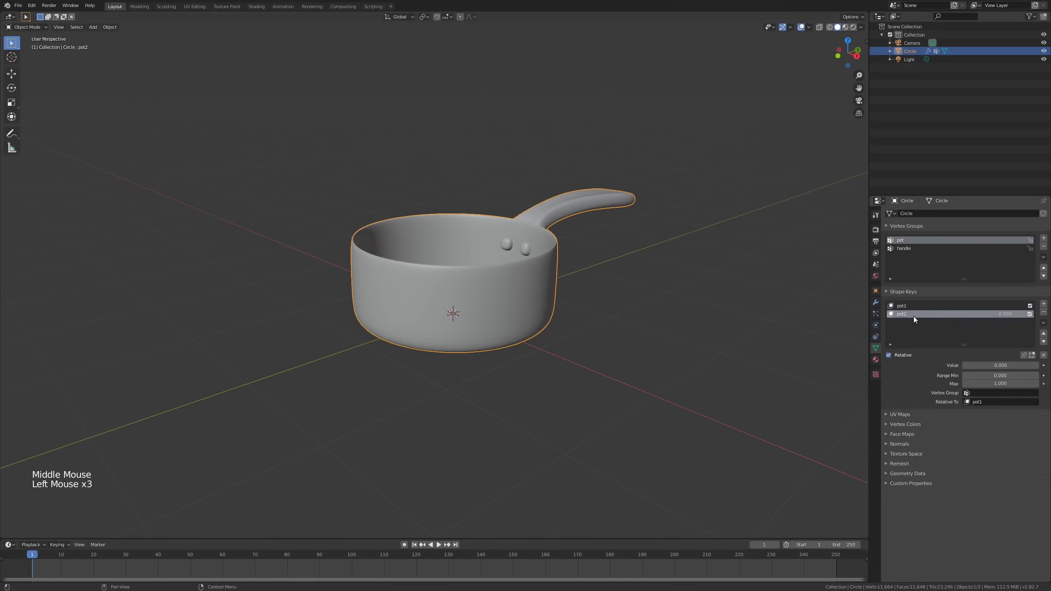
Edit the pot2 shape in Edit Mode, scaling the edge loops around the pot's base inward to taper the bottom.
{"action": "mouse_move", "coordinate": [590, 252]}
{"action": "middle_mouse_down"}
{"action": "mouse_move", "coordinate": [592, 243]}
{"action": "mouse_move", "coordinate": [591, 254]}
{"action": "middle_mouse_up"}
{"action": "key", "text": "Tab"}
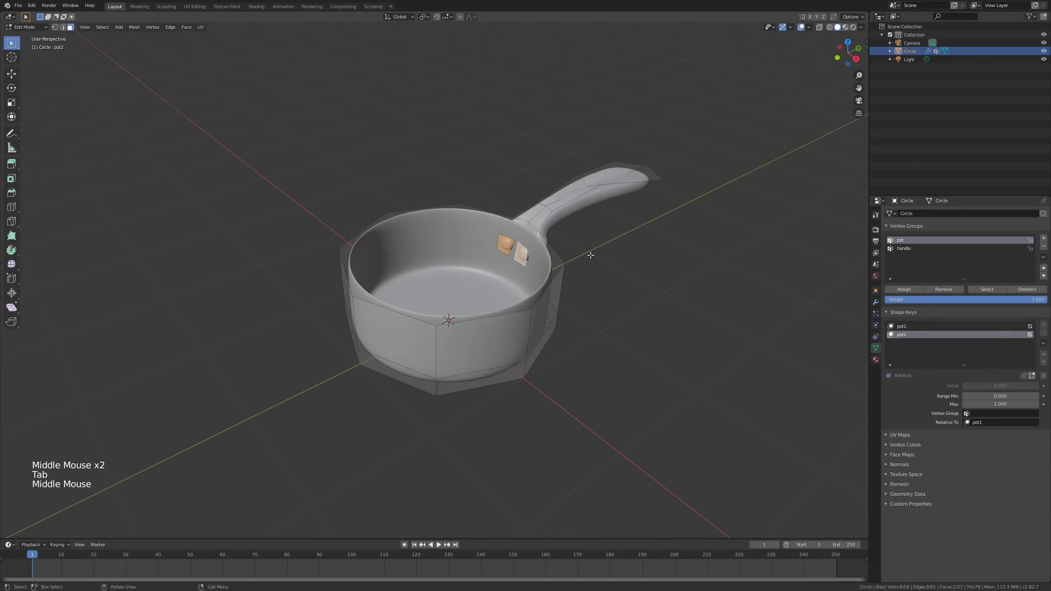
{"action": "key", "text": "alt+a"}
{"action": "key", "text": "KP_1"}
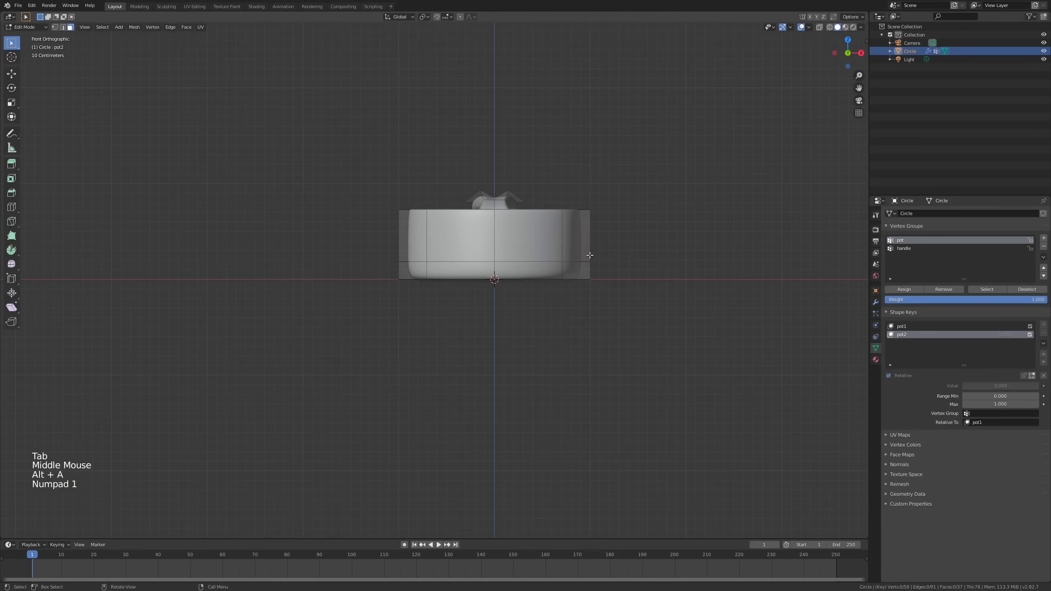
{"action": "key", "text": "alt+z"}
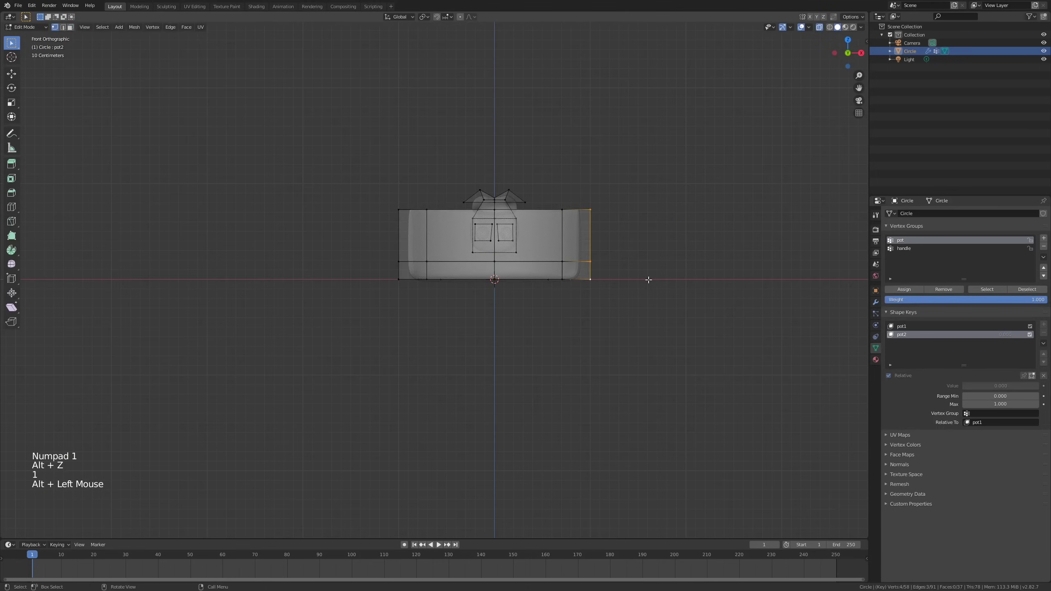
{"action": "middle_click_drag", "start_coordinate": [648, 280], "coordinate": [562, 284]}
{"action": "left_click", "coordinate": [563, 281], "text": "alt"}
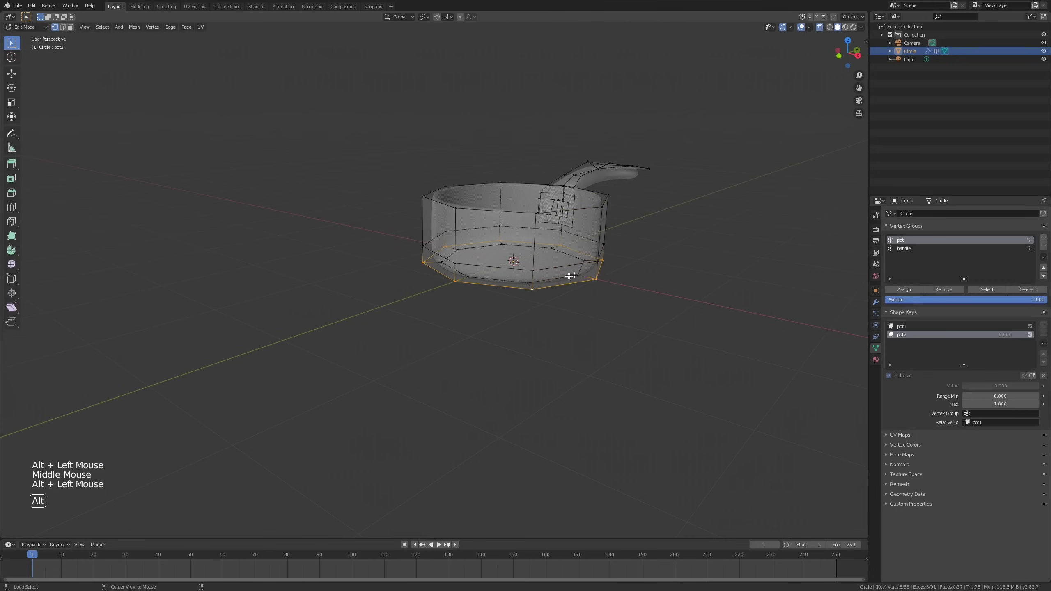
{"action": "left_click", "coordinate": [571, 275], "text": "alt"}
{"action": "key", "text": "s"}
{"action": "left_click", "coordinate": [613, 278]}
{"action": "left_click", "coordinate": [558, 286], "text": "alt"}
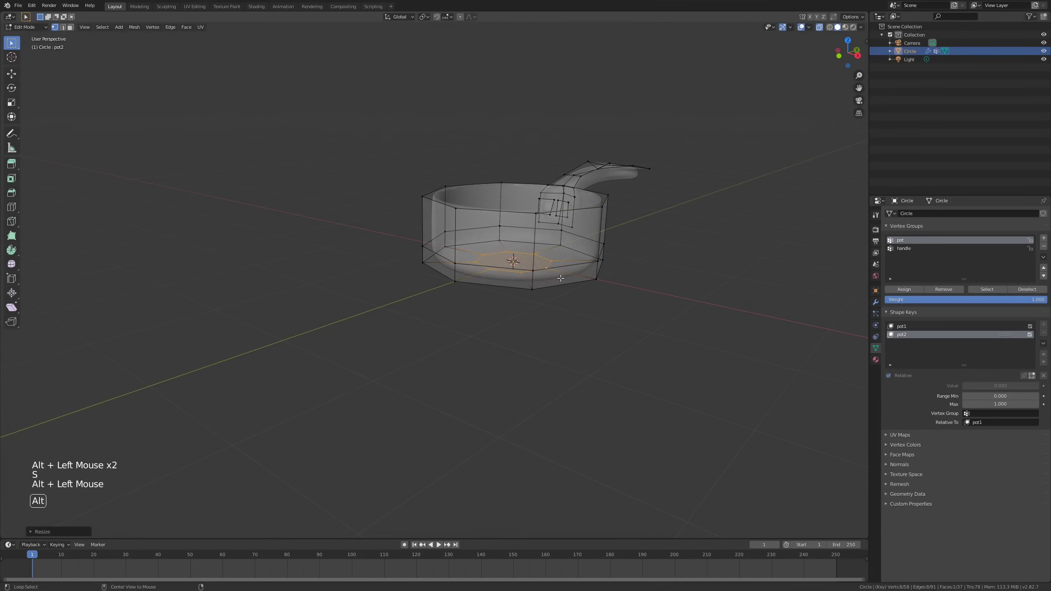
{"action": "key", "text": "s"}
{"action": "left_click", "coordinate": [661, 278]}
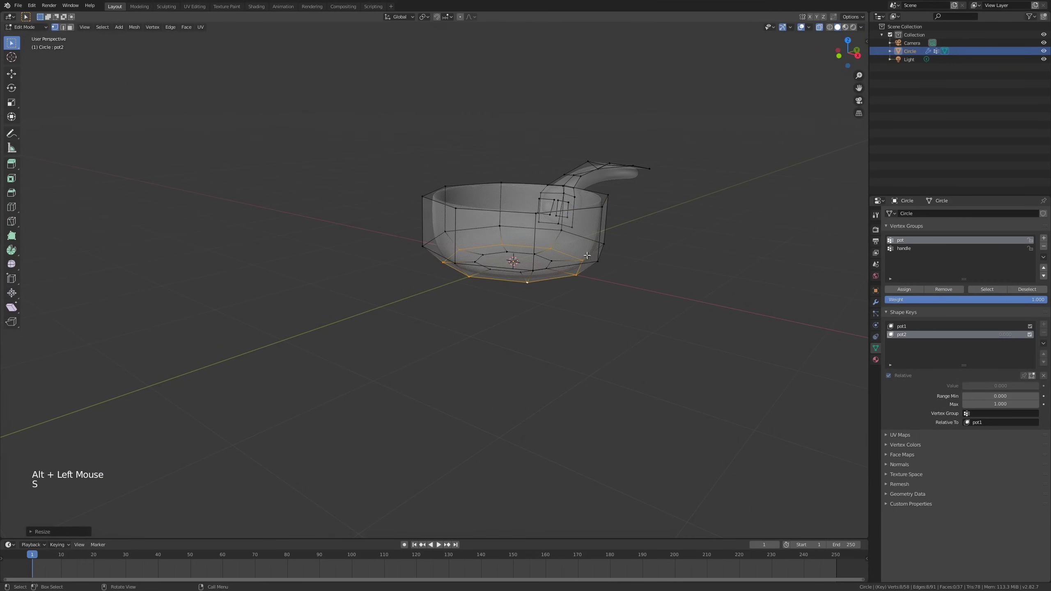
Scale the pot's rim loop outward to about 1.5 times its size to flare the walls.
{"action": "left_click", "coordinate": [592, 205], "text": "alt"}
{"action": "key", "text": "s"}
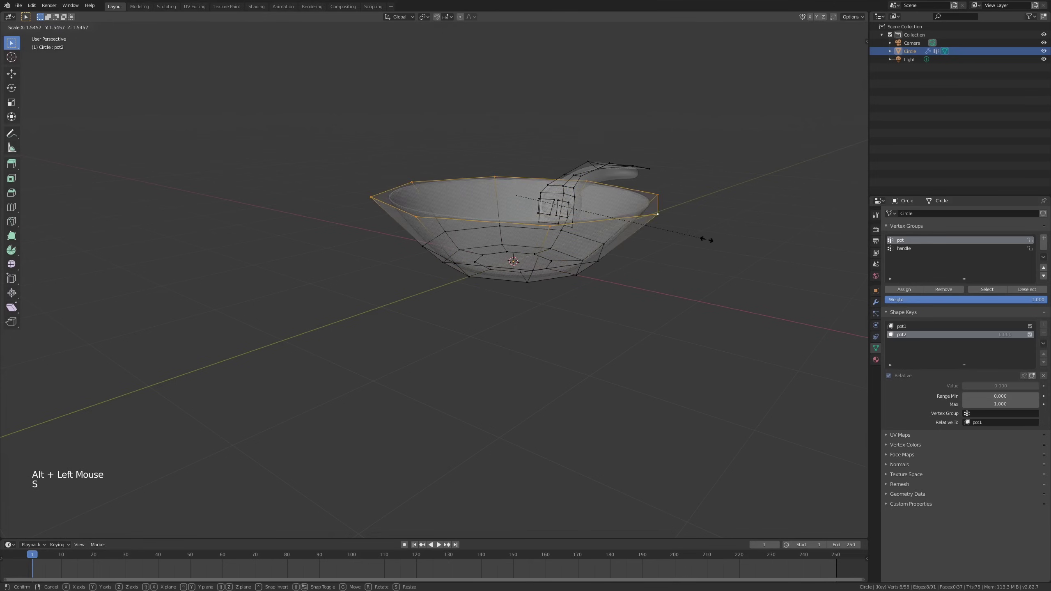
{"action": "left_click", "coordinate": [695, 241]}
Select the whole linked pot body and flatten it along Z to about 0.7 of its height.
{"action": "key", "text": "KP_1"}
{"action": "key", "text": "KP_3"}
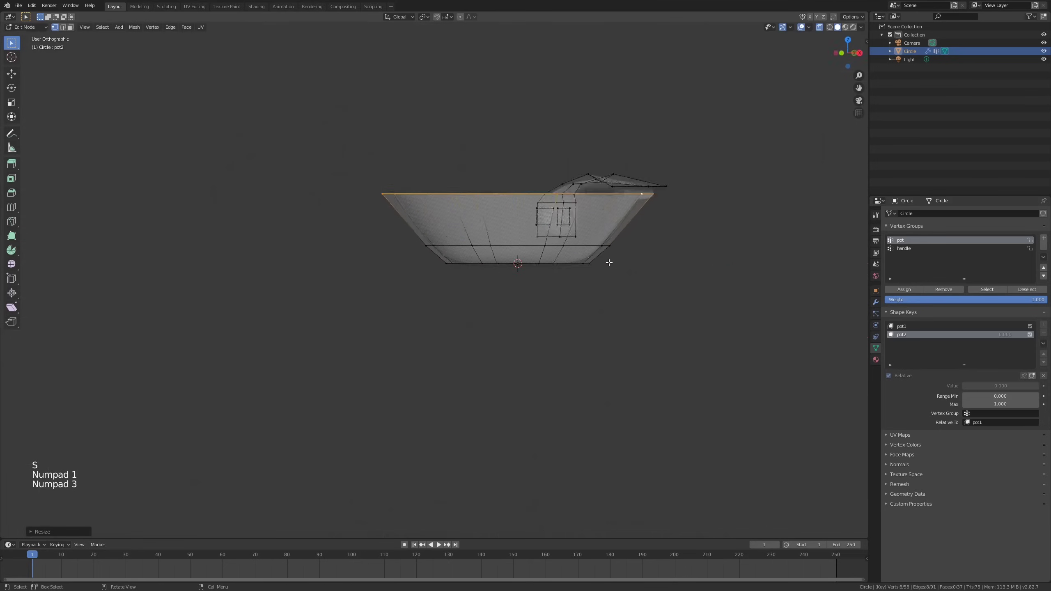
{"action": "key", "text": "alt+a"}
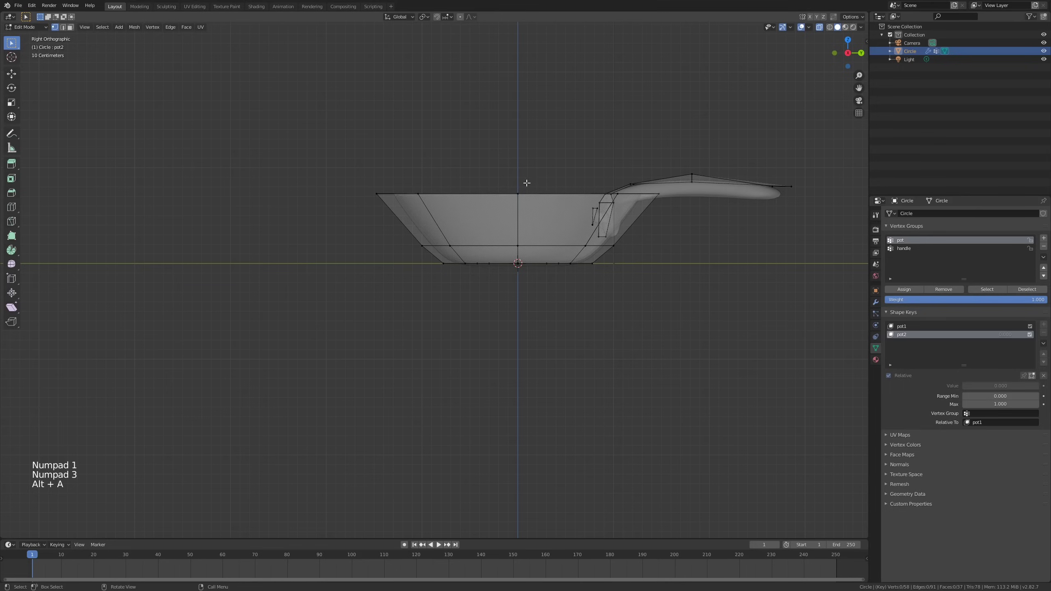
{"action": "key", "text": "l"}
{"action": "key", "text": "s"}
{"action": "key", "text": "z"}
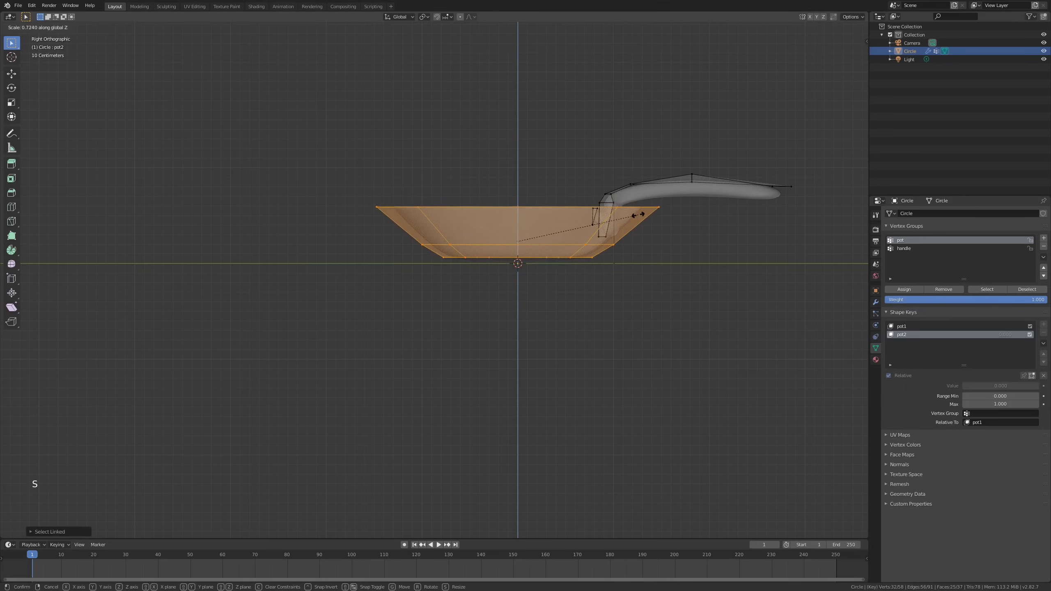
{"action": "left_click", "coordinate": [642, 215]}
Select the centre face of the pan's underside and move it down about 0.07 m along Z.
{"action": "middle_click_drag", "start_coordinate": [548, 236], "coordinate": [559, 199]}
{"action": "key", "text": "alt+z"}
{"action": "key", "text": "alt+z"}
{"action": "key", "text": "3"}
{"action": "left_click", "coordinate": [530, 261]}
{"action": "key", "text": "alt+z"}
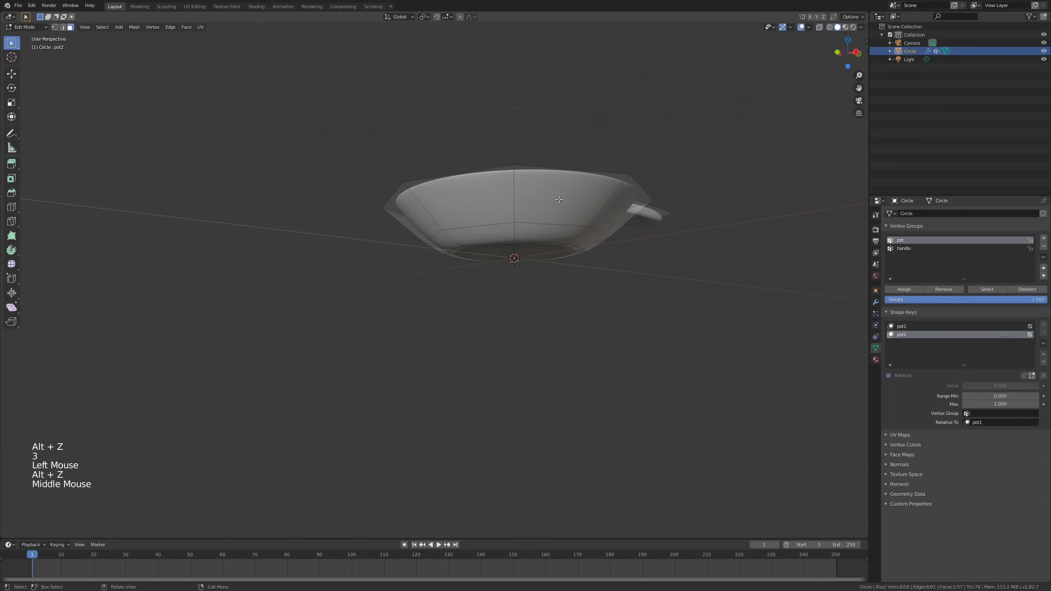
{"action": "key", "text": "g"}
{"action": "key", "text": "z"}
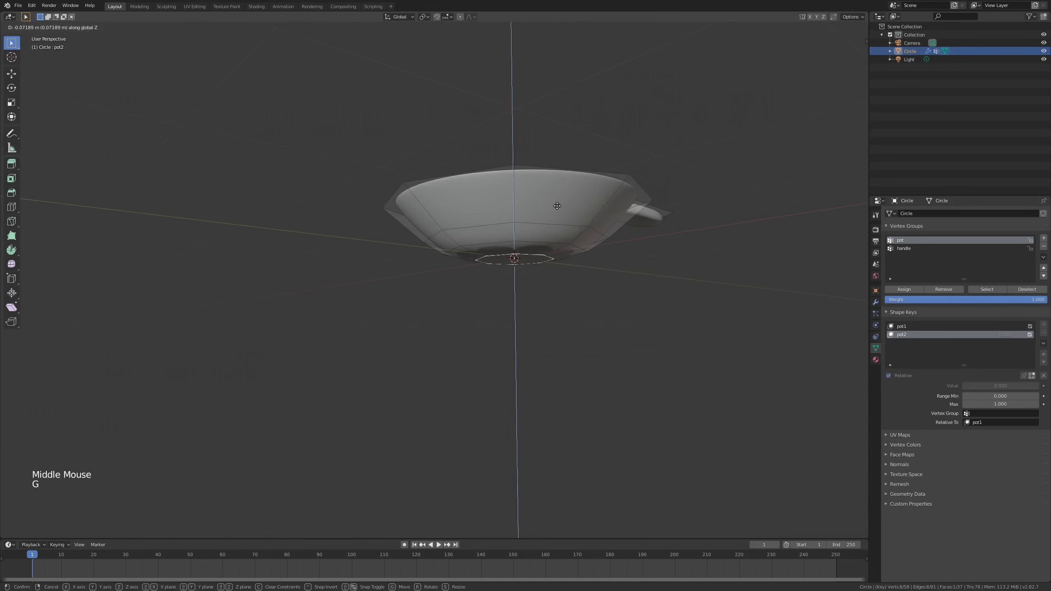
{"action": "left_click", "coordinate": [557, 206]}
Examine the flared pan shape from several angles and compare it with the original pot.
{"action": "middle_click_drag", "start_coordinate": [558, 206], "coordinate": [554, 218]}
{"action": "middle_click_drag", "start_coordinate": [554, 218], "coordinate": [577, 249]}
{"action": "scroll", "coordinate": [552, 223], "scroll_direction": "up", "scroll_amount": 1}
{"action": "scroll", "coordinate": [567, 243], "scroll_direction": "down", "scroll_amount": 1}
{"action": "key", "text": "Tab"}
{"action": "key", "text": "Tab"}
{"action": "key", "text": "alt+a"}
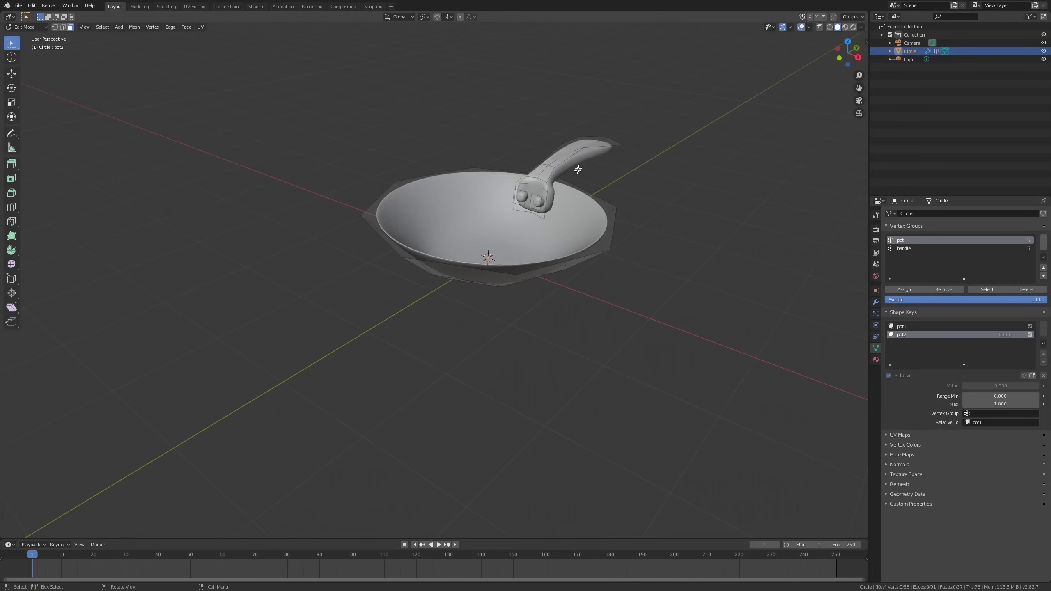
{"action": "middle_click_drag", "start_coordinate": [578, 169], "coordinate": [543, 256], "text": "shift"}
{"action": "scroll", "coordinate": [546, 224], "scroll_direction": "up", "scroll_amount": 1}
{"action": "key", "text": "Tab"}
{"action": "key", "text": "Tab"}
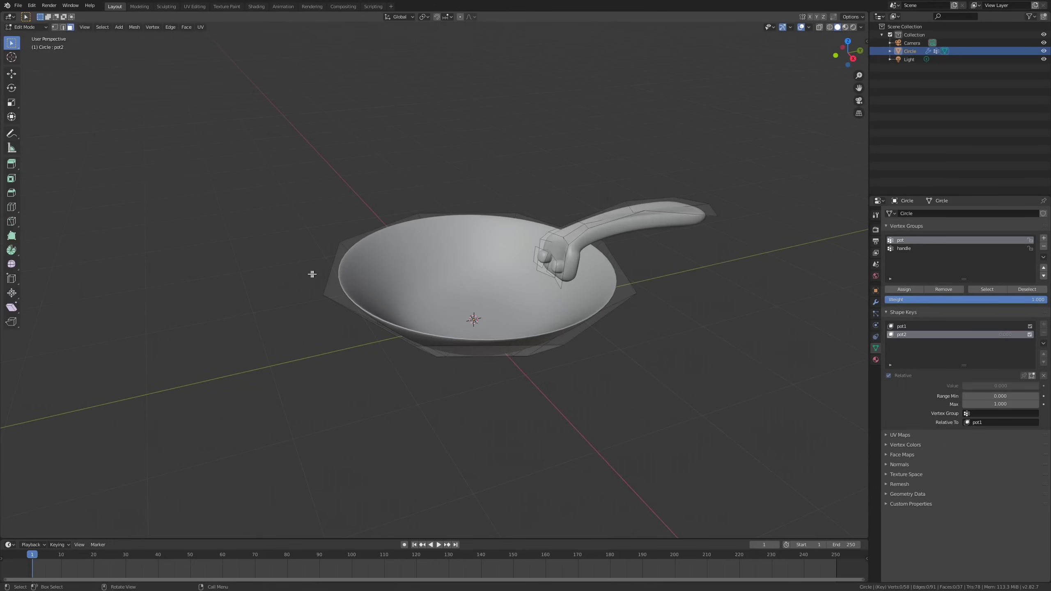
{"action": "middle_click_drag", "start_coordinate": [312, 274], "coordinate": [497, 265]}
{"action": "middle_click_drag", "start_coordinate": [497, 265], "coordinate": [545, 335]}
{"action": "scroll", "coordinate": [545, 335], "scroll_direction": "up", "scroll_amount": 2}
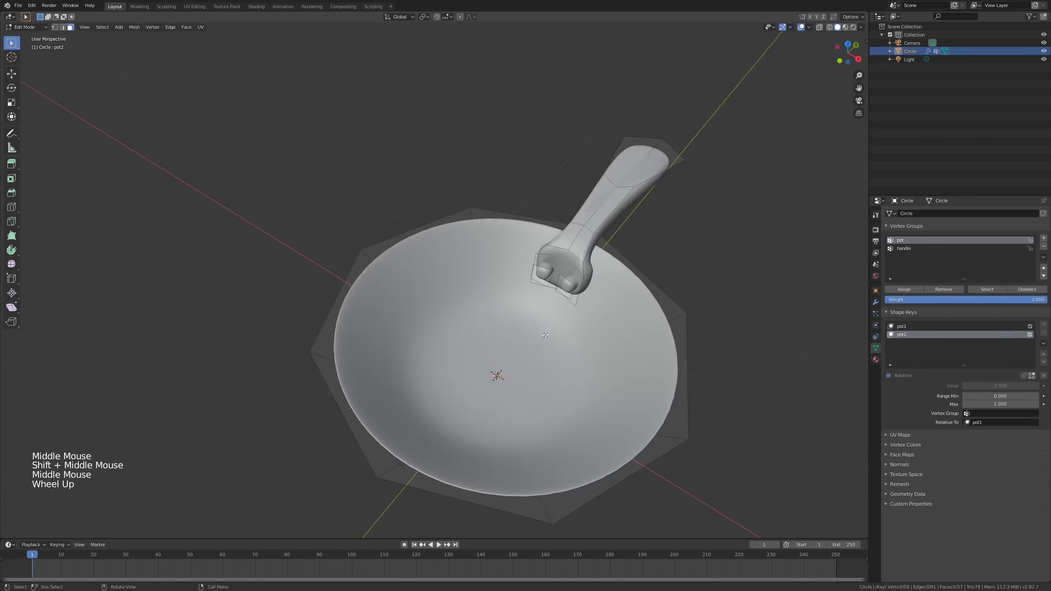
Select the entire linked handle and move it outward in the side view to clear the pan's sloped wall.
{"action": "middle_click_drag", "start_coordinate": [594, 250], "coordinate": [596, 202], "text": "shift"}
{"action": "key", "text": "l"}
{"action": "key", "text": "KP_1"}
{"action": "key", "text": "KP_3"}
{"action": "key", "text": "alt+z"}
{"action": "key", "text": "g"}
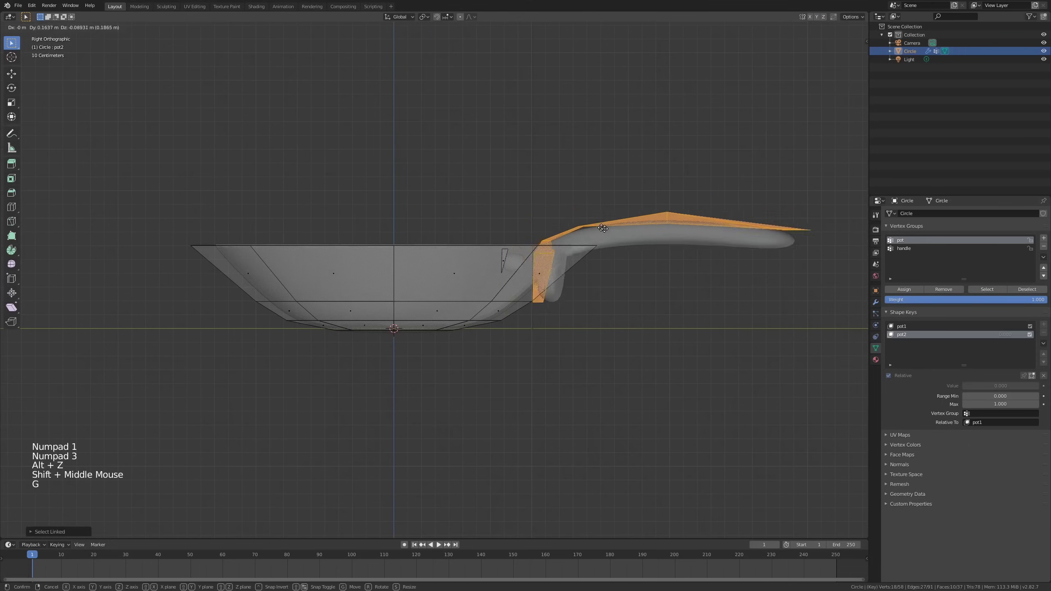
{"action": "left_click", "coordinate": [593, 287]}
Move the lower vertices of the handle's mounting flap inward and up so it follows the pan's sloped outer wall.
{"action": "key", "text": "1"}
{"action": "key", "text": "alt+a"}
{"action": "key", "text": "c"}
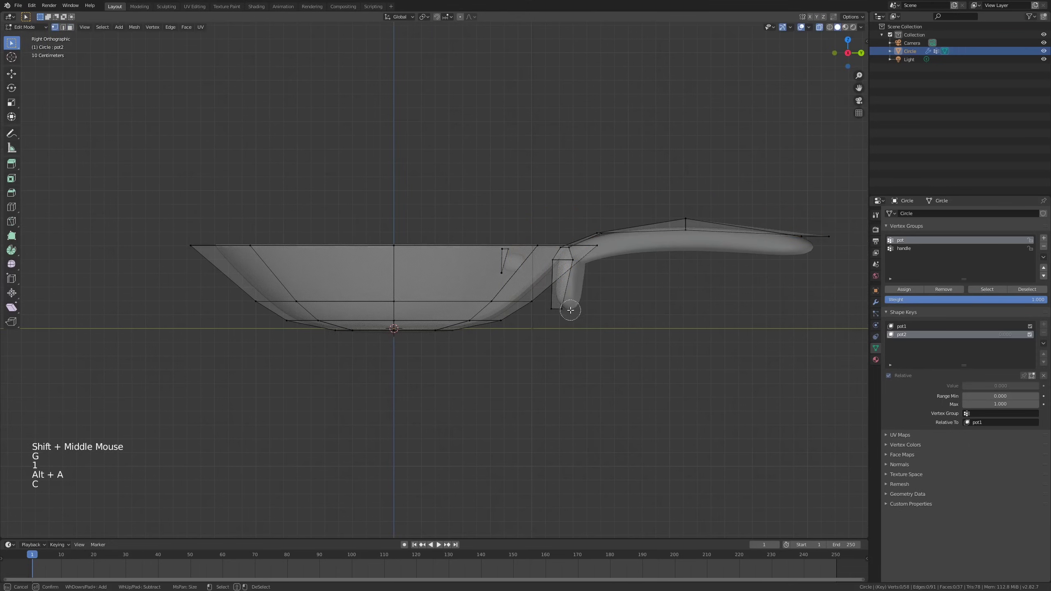
{"action": "right_click", "coordinate": [579, 312]}
{"action": "key", "text": "g"}
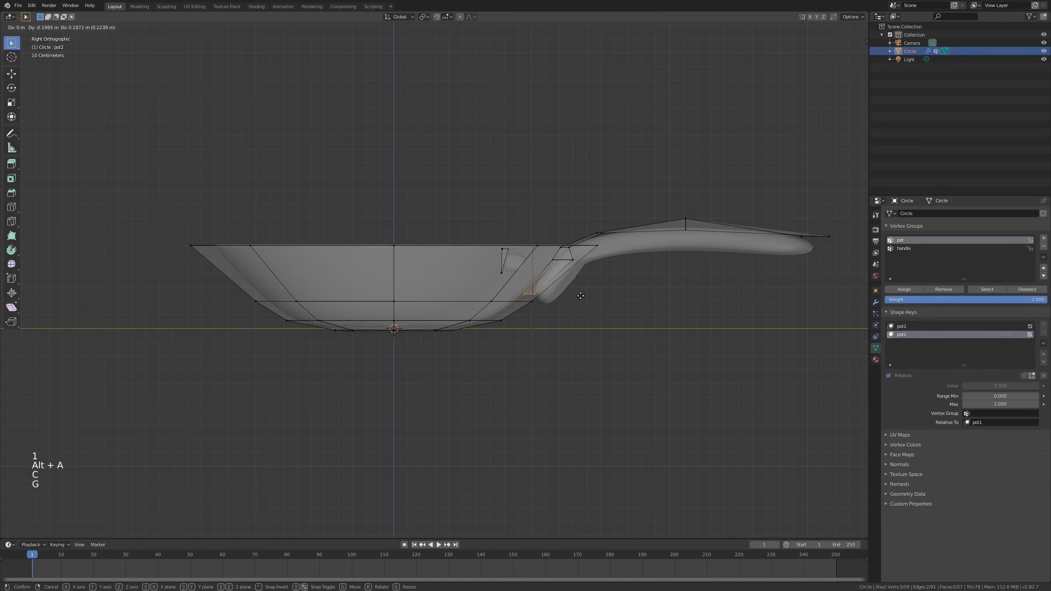
{"action": "left_click", "coordinate": [581, 294]}
{"action": "scroll", "coordinate": [582, 262], "scroll_direction": "up", "scroll_amount": 3}
{"action": "key", "text": "alt+z"}
{"action": "middle_click_drag", "start_coordinate": [604, 248], "coordinate": [636, 292]}
{"action": "scroll", "coordinate": [680, 313], "scroll_direction": "down", "scroll_amount": 3}
{"action": "key", "text": "Tab"}
{"action": "key", "text": "Tab"}
Select the vertices at the handle's tip in top view and pull them outward along Y to lengthen the handle.
{"action": "key", "text": "KP_7"}
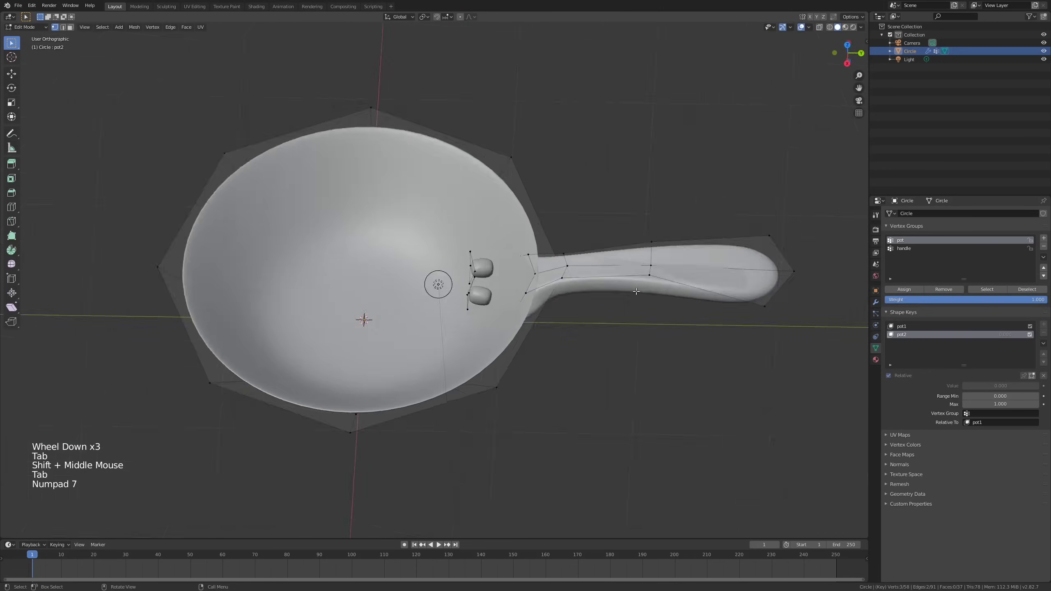
{"action": "middle_click_drag", "start_coordinate": [597, 192], "coordinate": [593, 253], "text": "shift"}
{"action": "key", "text": "alt+z"}
{"action": "scroll", "coordinate": [602, 231], "scroll_direction": "down", "scroll_amount": 4}
{"action": "key", "text": "alt+a"}
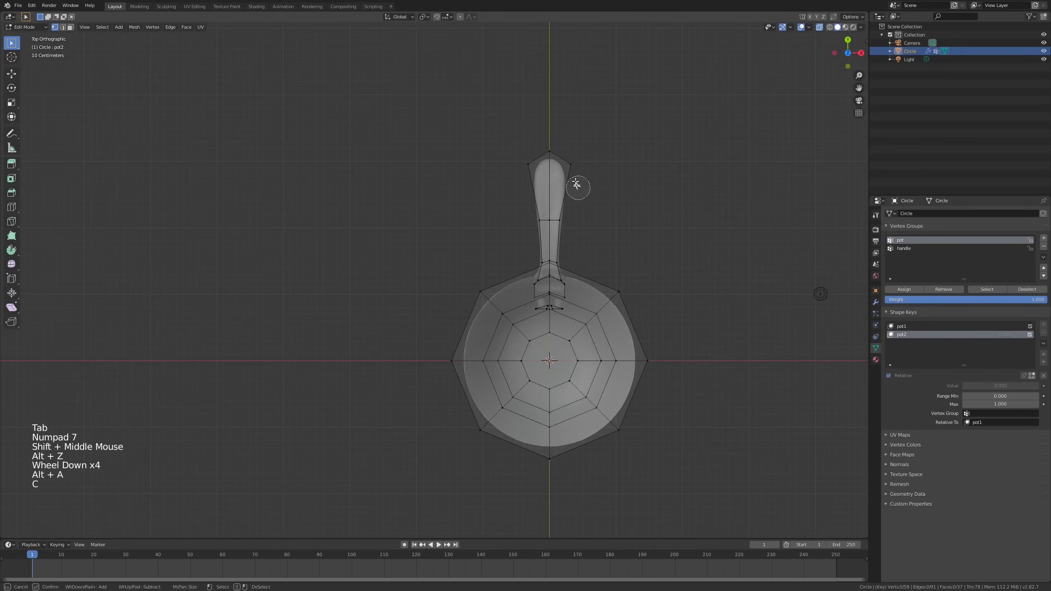
{"action": "key", "text": "c"}
{"action": "left_click_drag", "start_coordinate": [570, 159], "coordinate": [517, 161]}
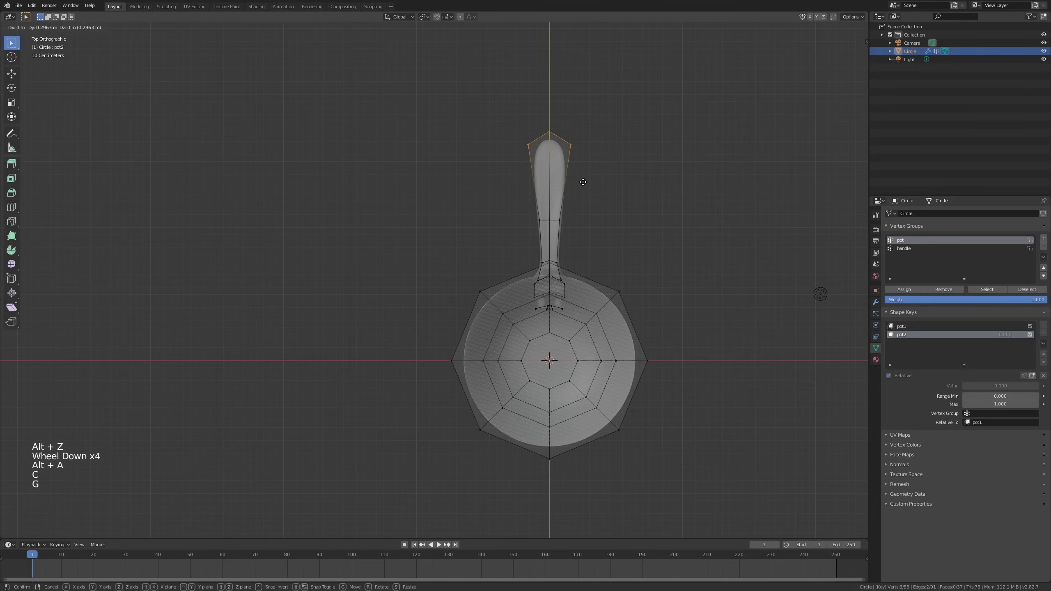
{"action": "left_click", "coordinate": [582, 184]}
Select the vertices across the middle of the handle and scale them narrower along X.
{"action": "key", "text": "alt+a"}
{"action": "key", "text": "c"}
{"action": "left_click", "coordinate": [553, 224]}
{"action": "right_click", "coordinate": [554, 224]}
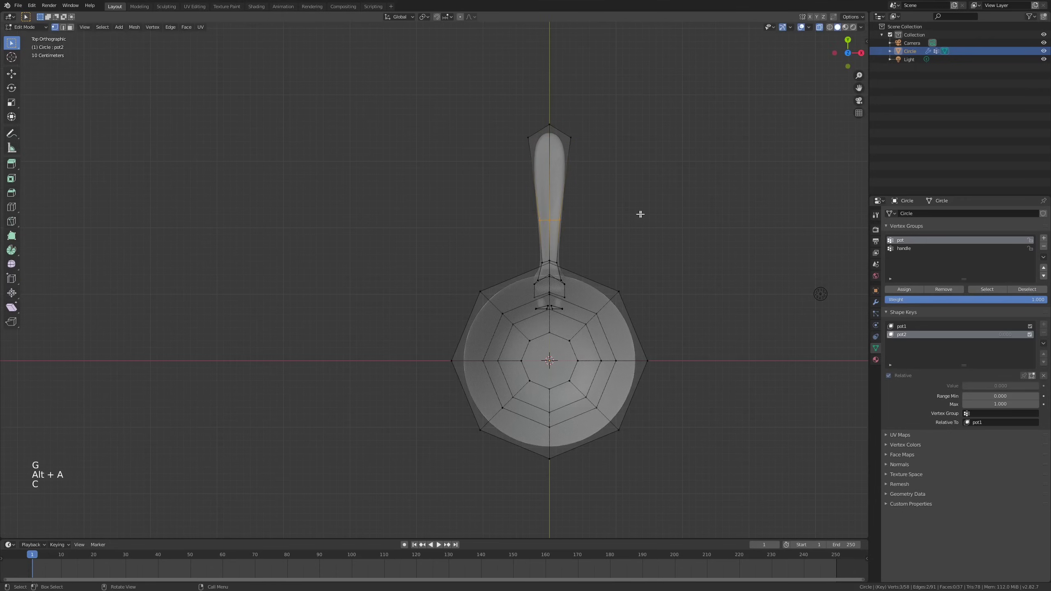
{"action": "key", "text": "s"}
{"action": "key", "text": "x"}
{"action": "left_click", "coordinate": [616, 213]}
Scale the selected mid-handle vertices along Z in front view.
{"action": "middle_click_drag", "start_coordinate": [605, 215], "coordinate": [547, 184]}
{"action": "key", "text": "alt+z"}
{"action": "scroll", "coordinate": [546, 184], "scroll_direction": "down", "scroll_amount": 2}
{"action": "key", "text": "KP_1"}
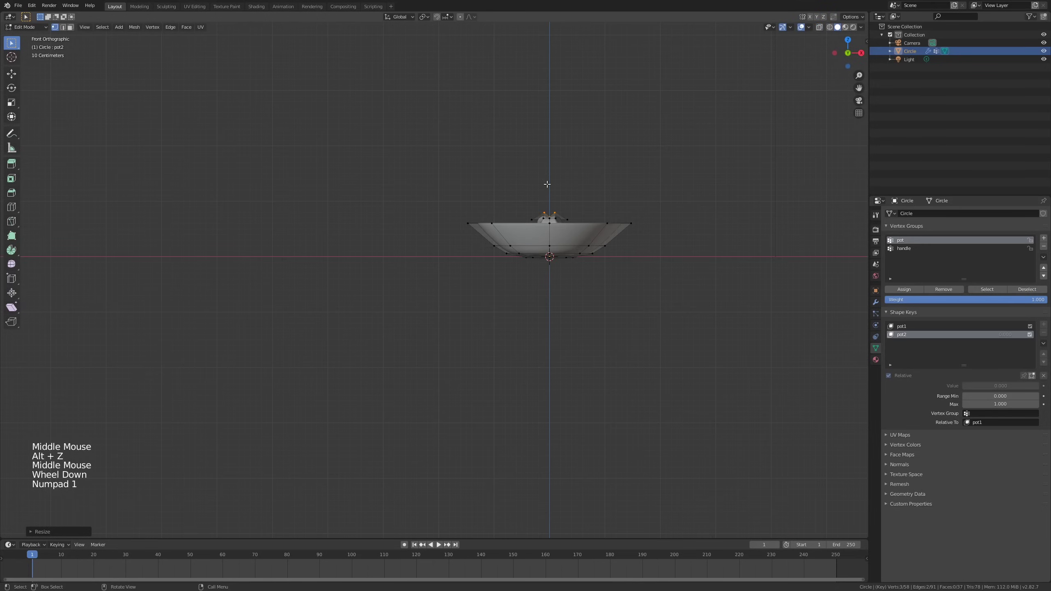
{"action": "key", "text": "s"}
{"action": "key", "text": "z"}
{"action": "left_click", "coordinate": [598, 181]}
Move the mid-handle vertices along Z to refine the handle's curve, and check the result in Object Mode.
{"action": "middle_click_drag", "start_coordinate": [598, 181], "coordinate": [563, 200]}
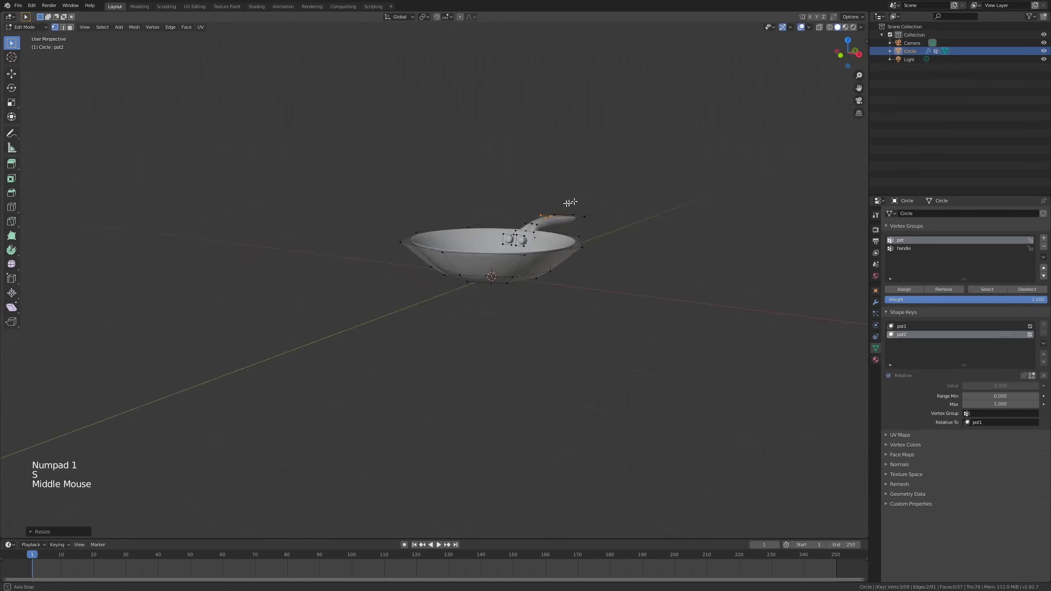
{"action": "scroll", "coordinate": [573, 205], "scroll_direction": "up", "scroll_amount": 6}
{"action": "scroll", "coordinate": [573, 205], "scroll_direction": "down", "scroll_amount": 1}
{"action": "key", "text": "g"}
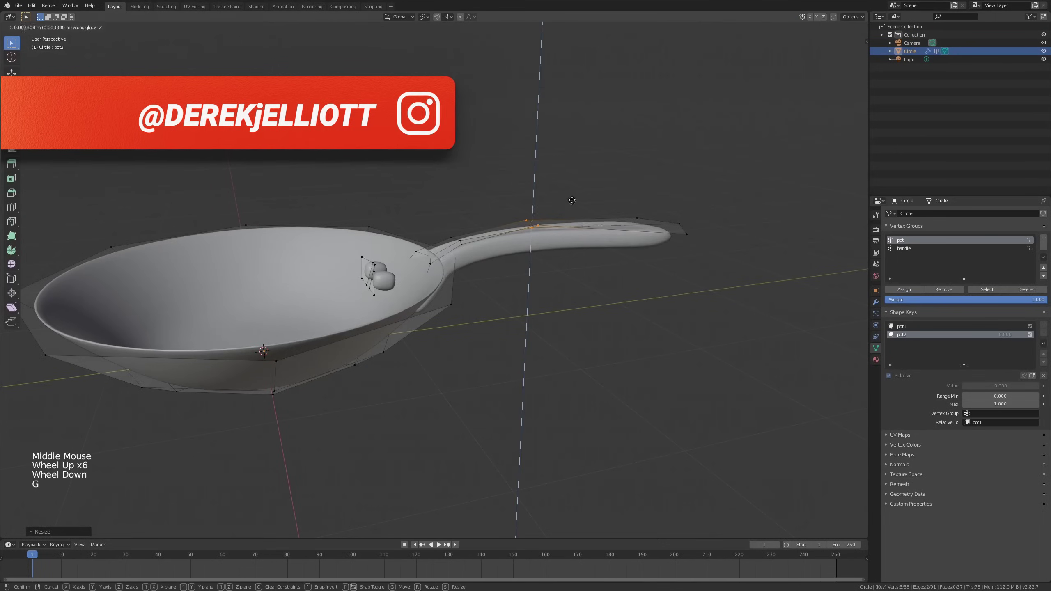
{"action": "left_click", "coordinate": [564, 187]}
{"action": "key", "text": "Tab"}
{"action": "scroll", "coordinate": [517, 221], "scroll_direction": "down", "scroll_amount": 1}
{"action": "middle_click_drag", "start_coordinate": [494, 236], "coordinate": [472, 260]}
Select the handle's edge loop beside the pan rim and move it about 0.04 m outward along Y.
{"action": "key", "text": "Tab"}
{"action": "key", "text": "alt+a"}
{"action": "left_click", "coordinate": [440, 270], "text": "alt"}
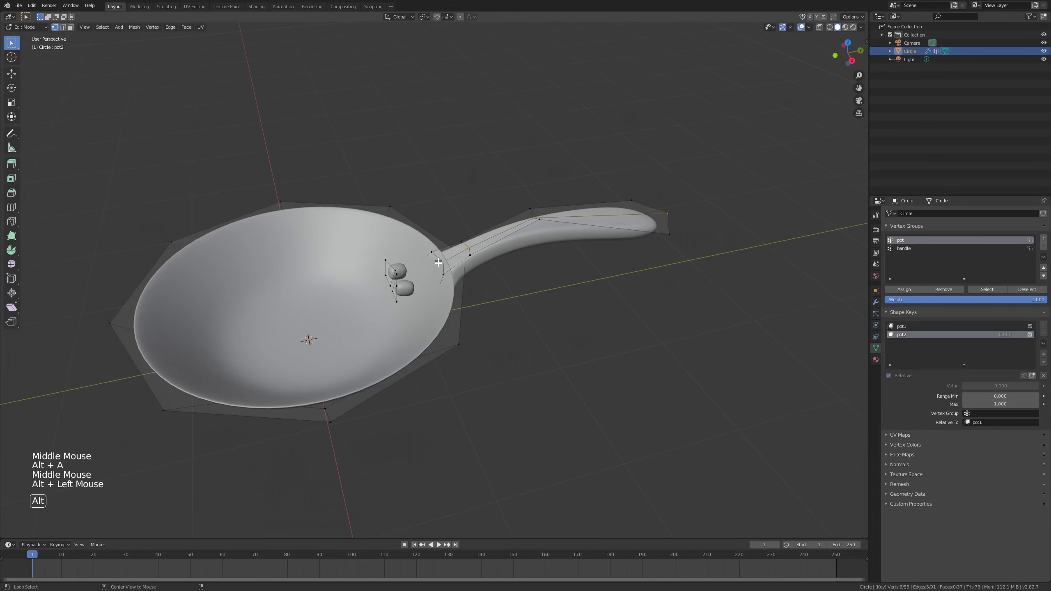
{"action": "key", "text": "g"}
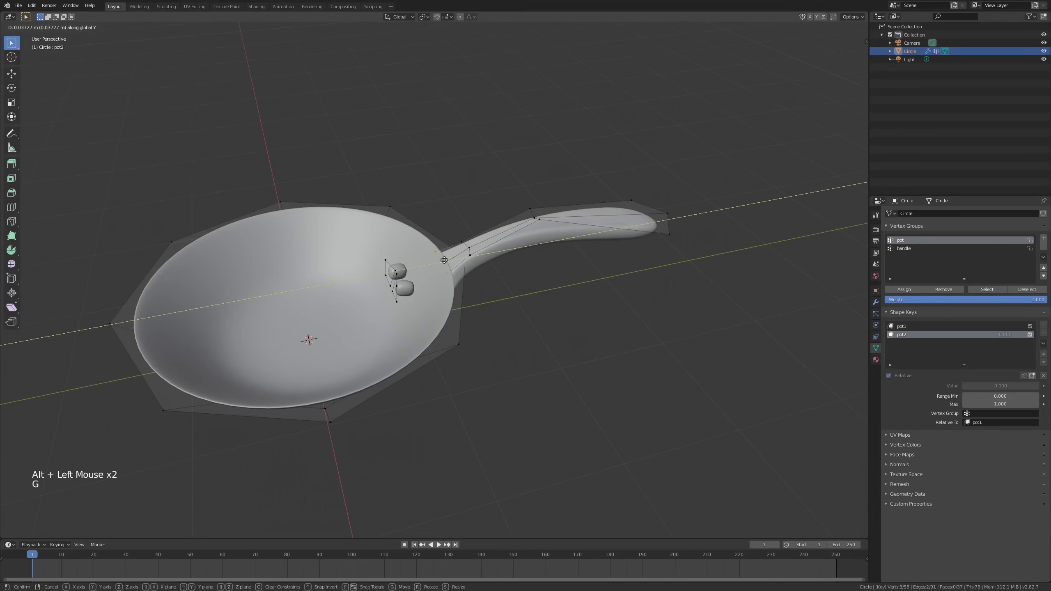
{"action": "key", "text": "Tab"}
{"action": "key", "text": "Tab"}
Select both rivet faces and move them along Y toward the pan's inner wall beside the handle.
{"action": "middle_click_drag", "start_coordinate": [444, 260], "coordinate": [456, 300]}
{"action": "key", "text": "alt+a"}
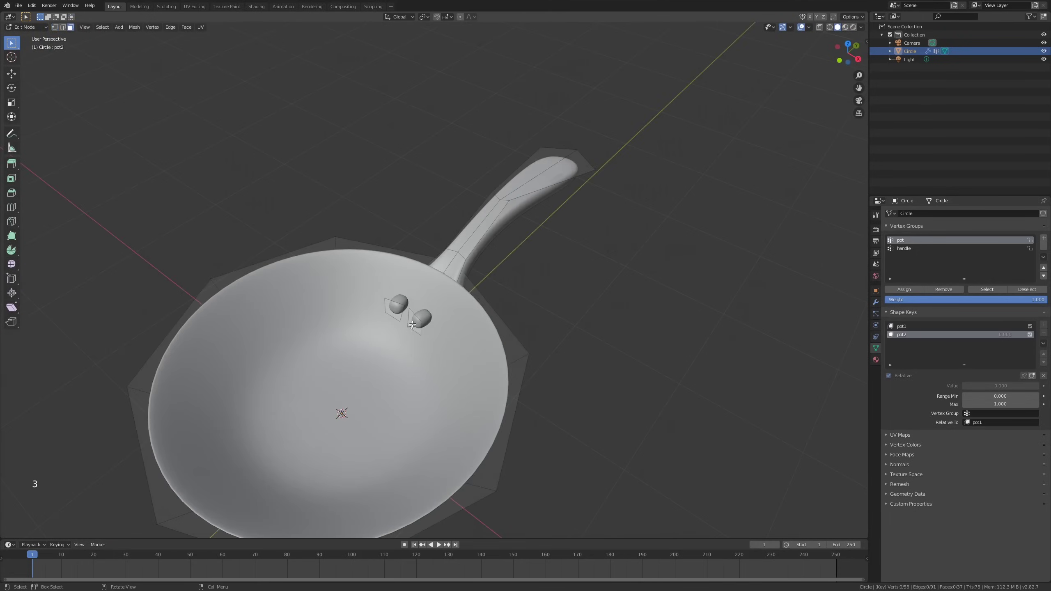
{"action": "left_click", "coordinate": [395, 310], "text": "shift"}
{"action": "middle_click_drag", "start_coordinate": [395, 309], "coordinate": [414, 298]}
{"action": "scroll", "coordinate": [414, 298], "scroll_direction": "up", "scroll_amount": 2}
{"action": "key", "text": "g"}
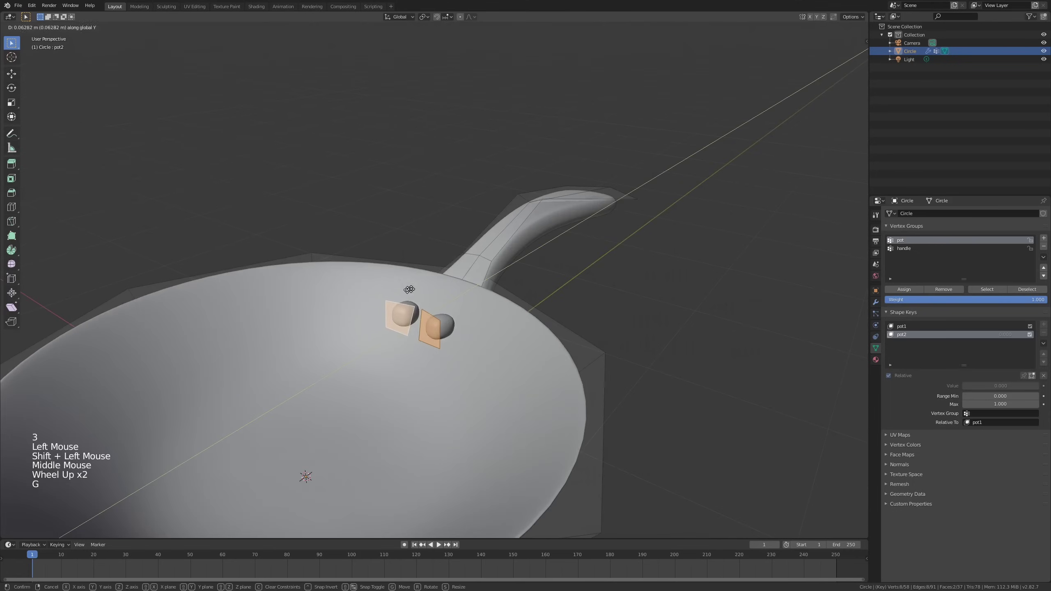
{"action": "left_click", "coordinate": [431, 281]}
Rotate both rivet faces around X to match the slope of the pan's inner wall.
{"action": "middle_click_drag", "start_coordinate": [537, 284], "coordinate": [523, 300]}
{"action": "key", "text": "r"}
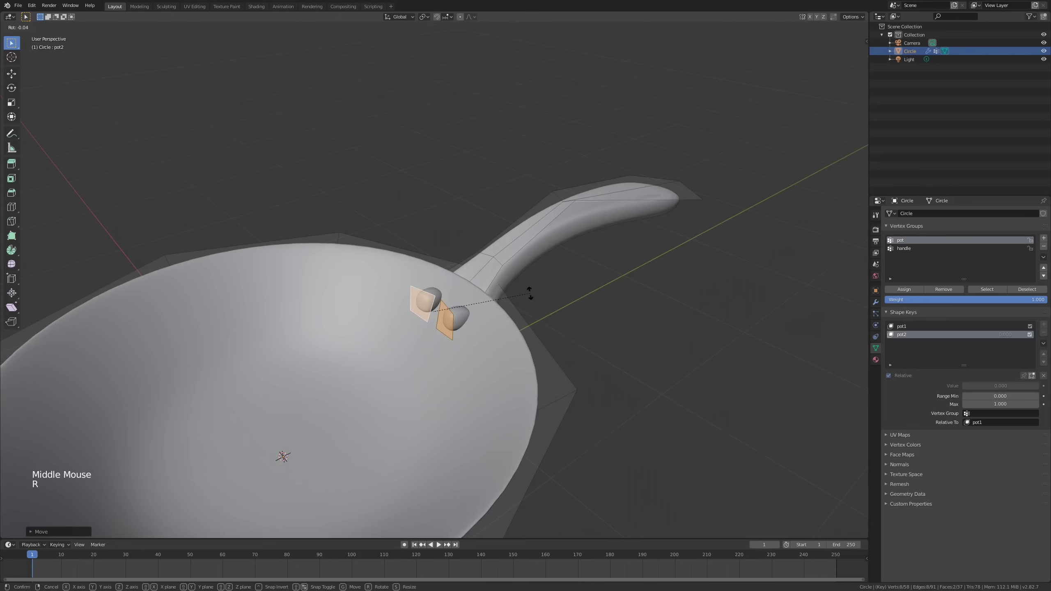
{"action": "key", "text": "x"}
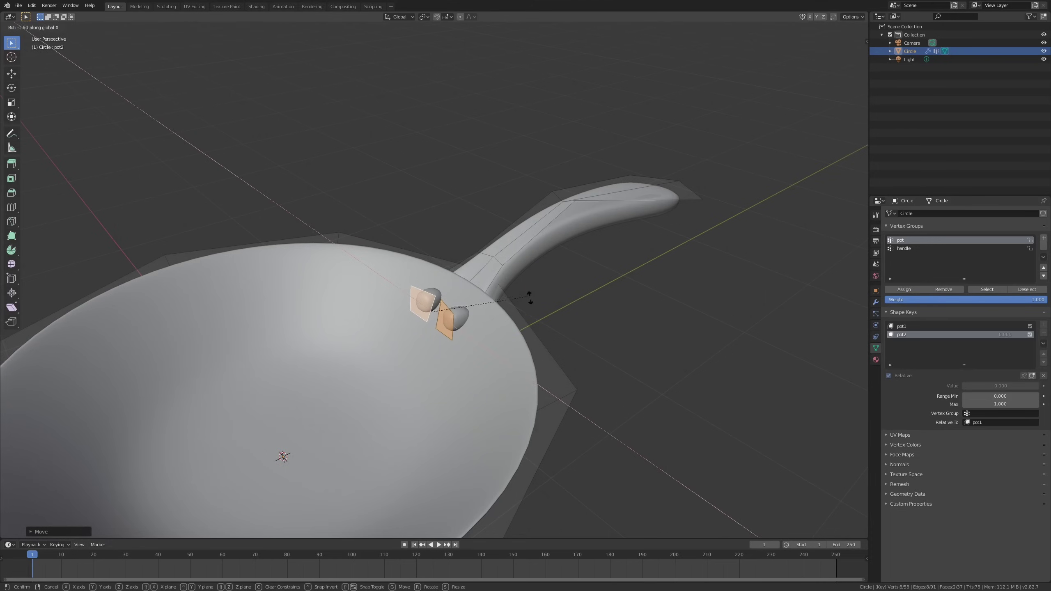
{"action": "left_click", "coordinate": [519, 338]}
{"action": "middle_click_drag", "start_coordinate": [518, 337], "coordinate": [662, 322]}
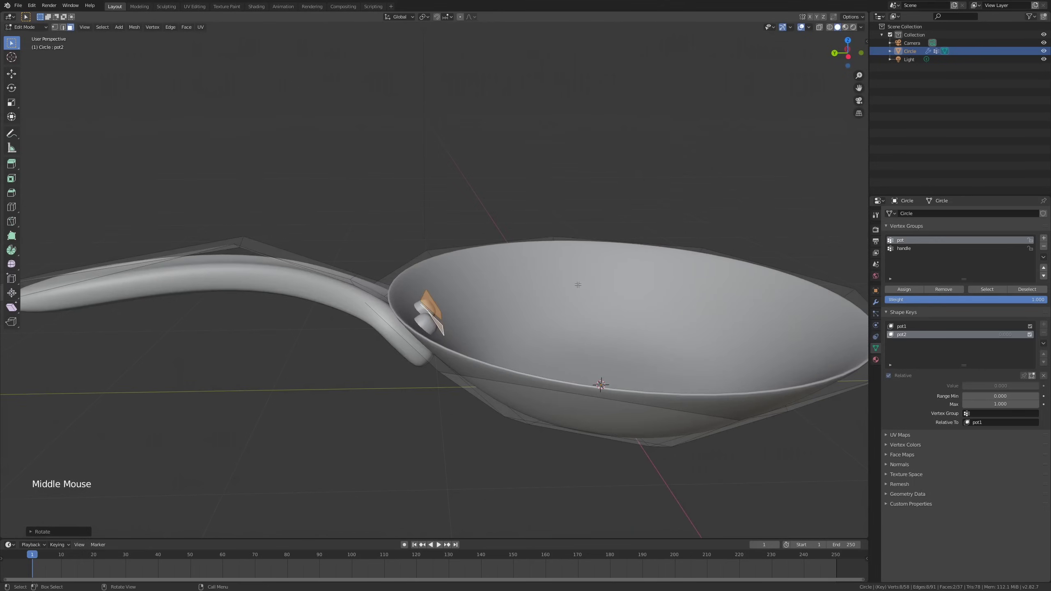
Move the tilted rivet faces about 0.04 m along Y to seat them against the pan wall.
{"action": "key", "text": "g"}
{"action": "key", "text": "y"}
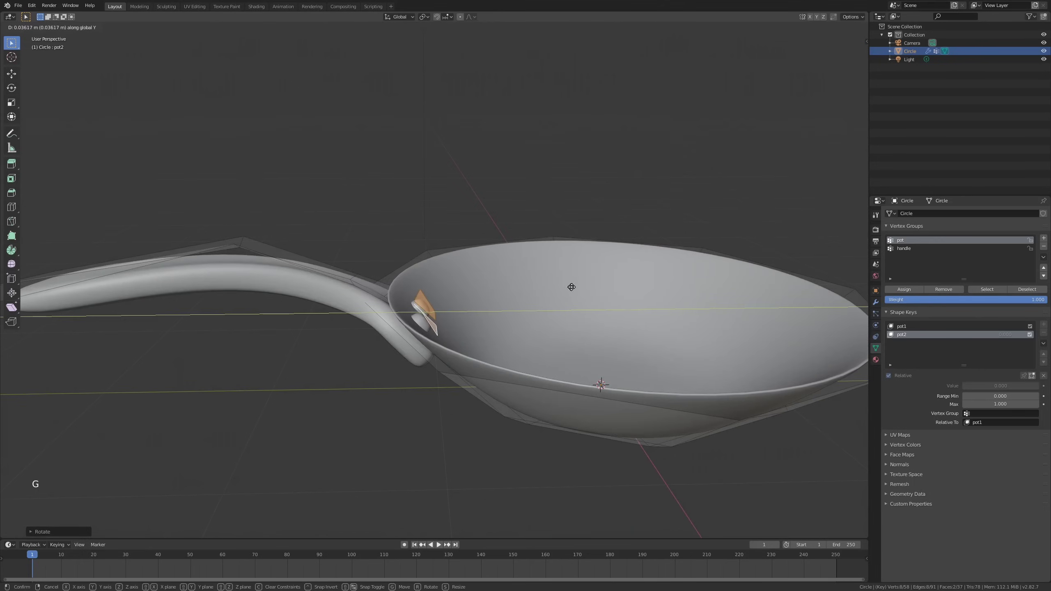
{"action": "left_click", "coordinate": [571, 287]}
Compare the pot2 pan shape with the original pot by switching between Edit and Object Mode, finishing in Object Mode.
{"action": "middle_click_drag", "start_coordinate": [572, 287], "coordinate": [683, 284]}
{"action": "key", "text": "Tab"}
{"action": "scroll", "coordinate": [455, 298], "scroll_direction": "down", "scroll_amount": 2}
{"action": "scroll", "coordinate": [433, 294], "scroll_direction": "down", "scroll_amount": 2}
{"action": "key", "text": "Tab"}
{"action": "key", "text": "Tab"}
{"action": "key", "text": "Tab"}
{"action": "key", "text": "Tab"}
{"action": "key", "text": "Tab"}
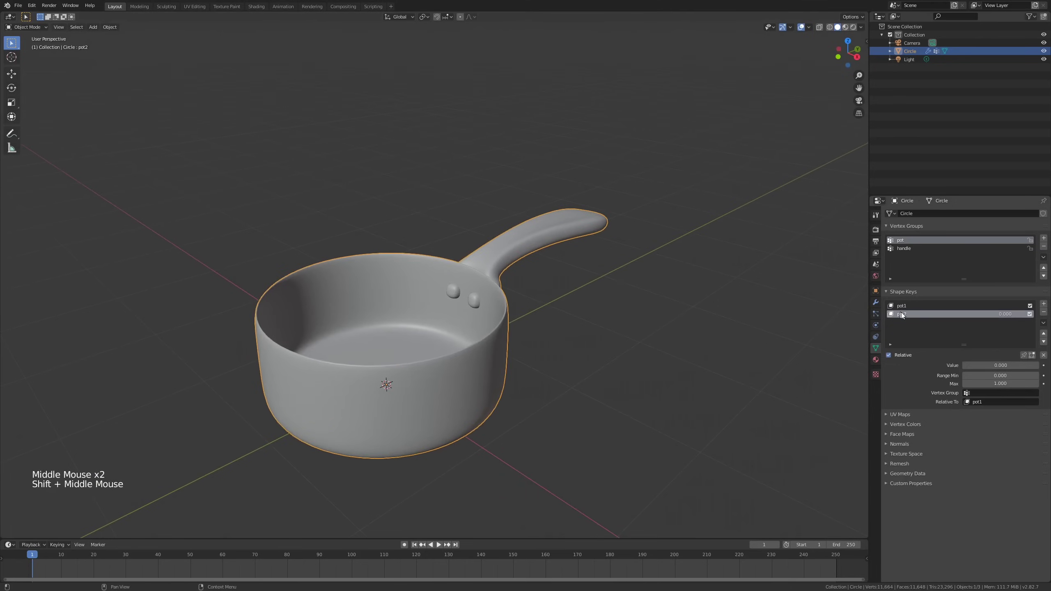
Preview the morph by varying the pot2 shape key's value, leave it at 0.000, and deselect the pot.
{"action": "mouse_move", "coordinate": [974, 366]}
{"action": "left_mouse_down"}
{"action": "mouse_move", "coordinate": [1026, 367]}
{"action": "mouse_move", "coordinate": [964, 367]}
{"action": "mouse_move", "coordinate": [1039, 367]}
{"action": "mouse_move", "coordinate": [968, 366]}
{"action": "left_mouse_up"}
{"action": "mouse_move", "coordinate": [607, 337]}
{"action": "middle_mouse_down"}
{"action": "mouse_move", "coordinate": [516, 327]}
{"action": "mouse_move", "coordinate": [605, 329]}
{"action": "mouse_move", "coordinate": [605, 337]}
{"action": "middle_mouse_up"}
{"action": "key", "text": "alt+a"}
{"action": "middle_click_drag", "start_coordinate": [481, 354], "coordinate": [561, 280], "text": "shift"}
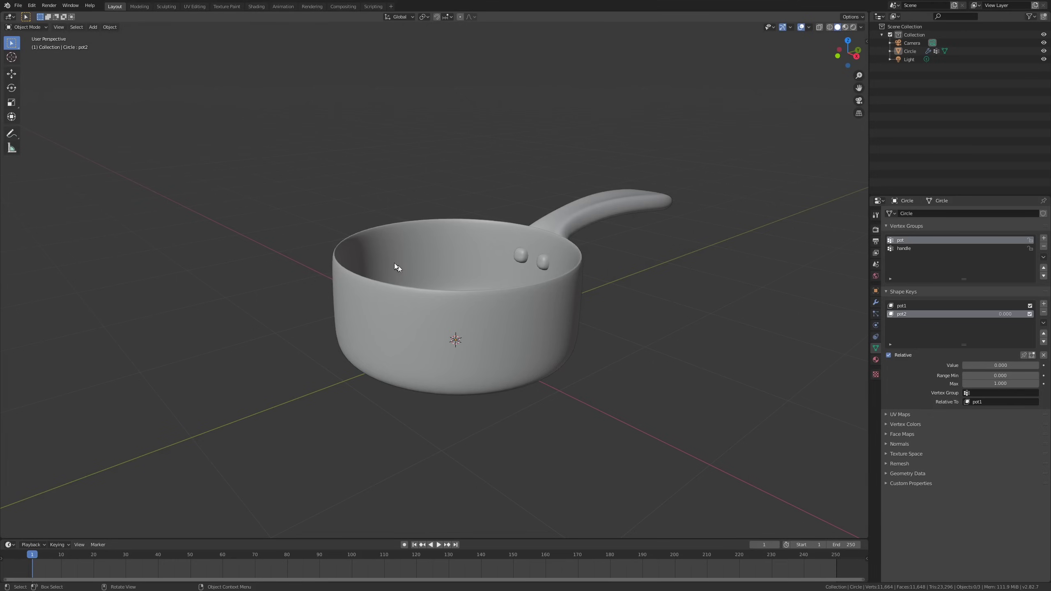
Switch to the Shading workspace, select the pot and frame it in the viewport.
{"action": "middle_click_drag", "start_coordinate": [395, 266], "coordinate": [475, 286]}
{"action": "middle_click_drag", "start_coordinate": [475, 286], "coordinate": [519, 306]}
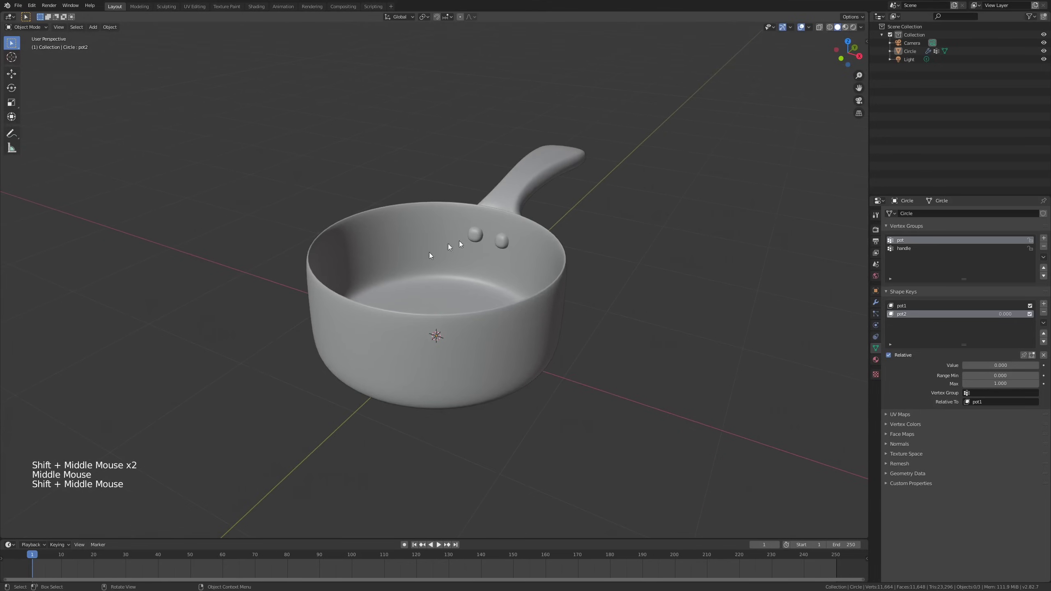
{"action": "left_click", "coordinate": [256, 6]}
{"action": "scroll", "coordinate": [514, 198], "scroll_direction": "up", "scroll_amount": 3}
{"action": "left_click", "coordinate": [516, 199]}
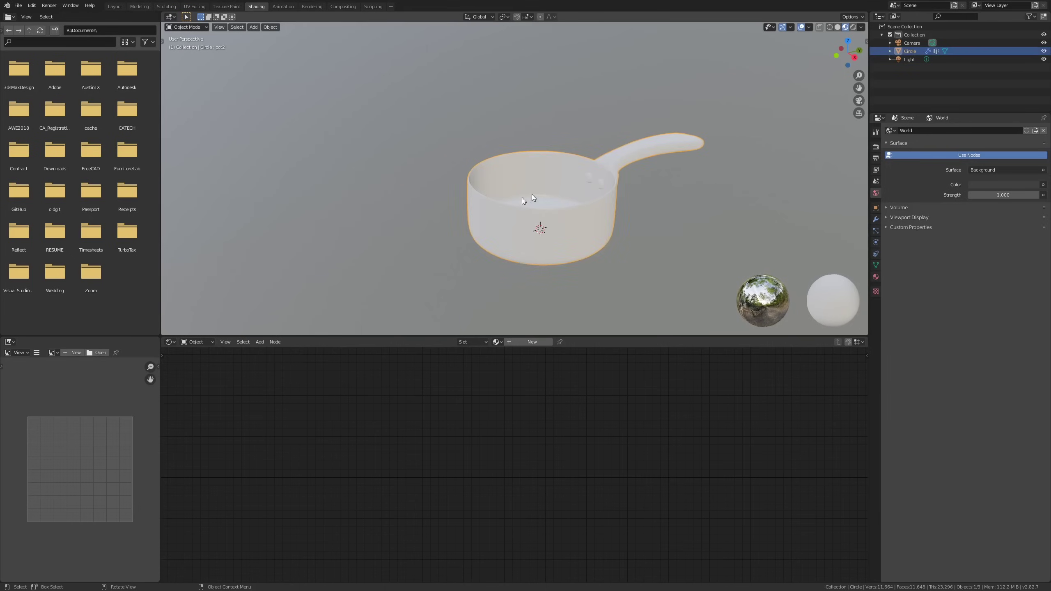
{"action": "key", "text": "KP_Decimal"}
{"action": "middle_click_drag", "start_coordinate": [469, 186], "coordinate": [688, 189]}
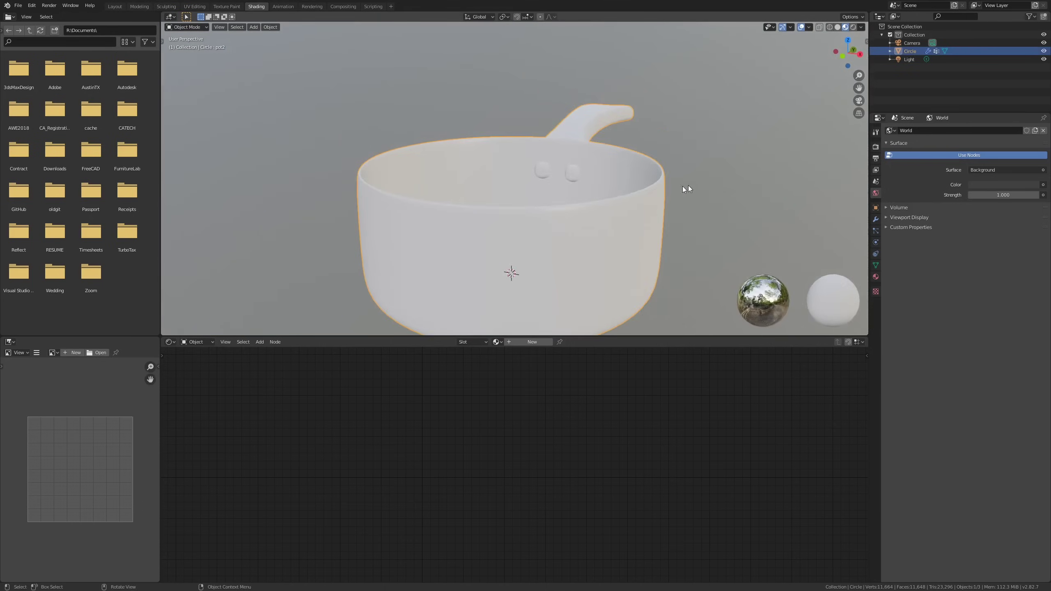
Create a new material on the selected object and name it pot.
{"action": "left_click", "coordinate": [876, 277]}
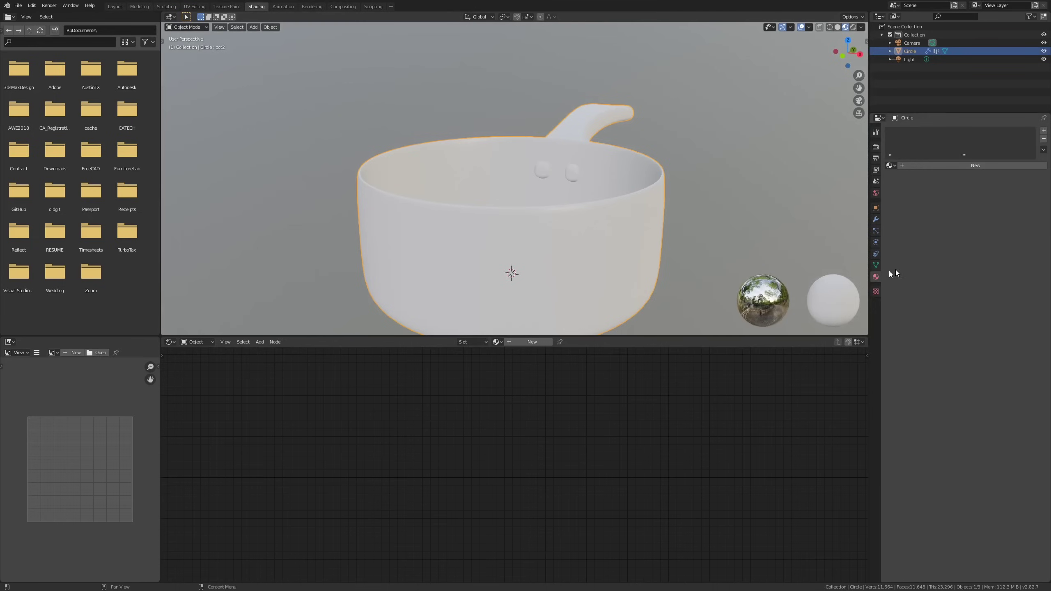
{"action": "left_click", "coordinate": [925, 164]}
{"action": "double_click", "coordinate": [926, 165]}
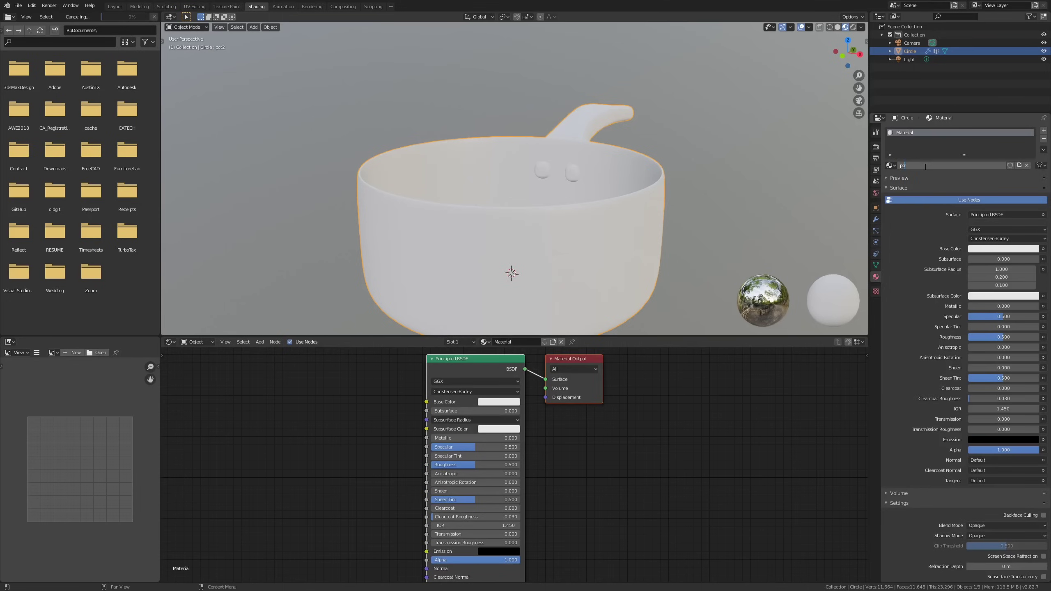
{"action": "middle_click_drag", "start_coordinate": [675, 285], "coordinate": [617, 312]}
{"action": "middle_click_drag", "start_coordinate": [595, 432], "coordinate": [596, 442]}
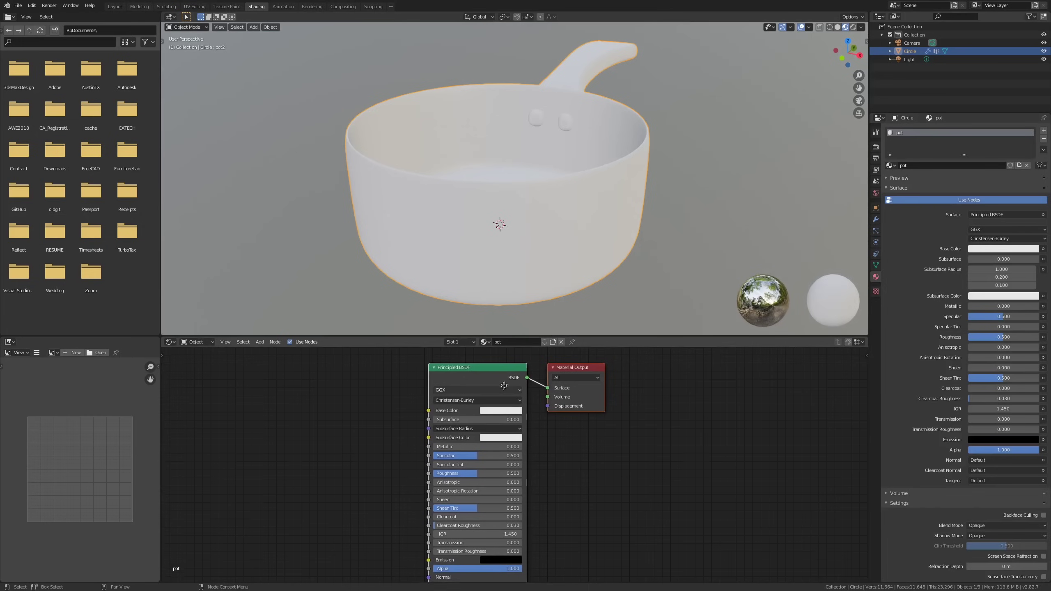
{"action": "middle_click_drag", "start_coordinate": [502, 392], "coordinate": [514, 380]}
{"action": "left_click", "coordinate": [512, 400]}
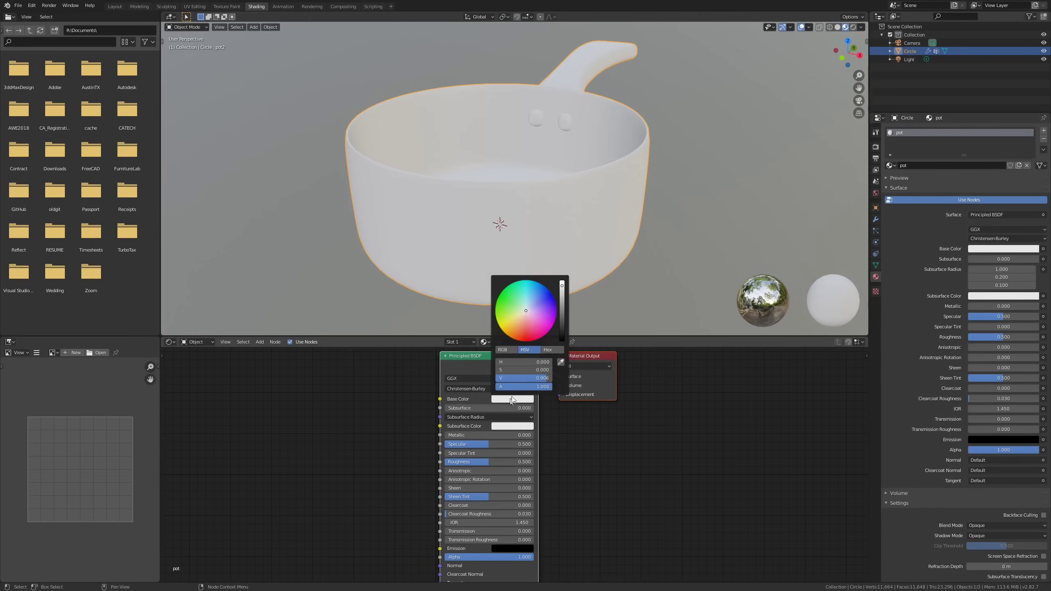
{"action": "left_click_drag", "start_coordinate": [536, 328], "coordinate": [502, 299]}
{"action": "key", "text": "Escape"}
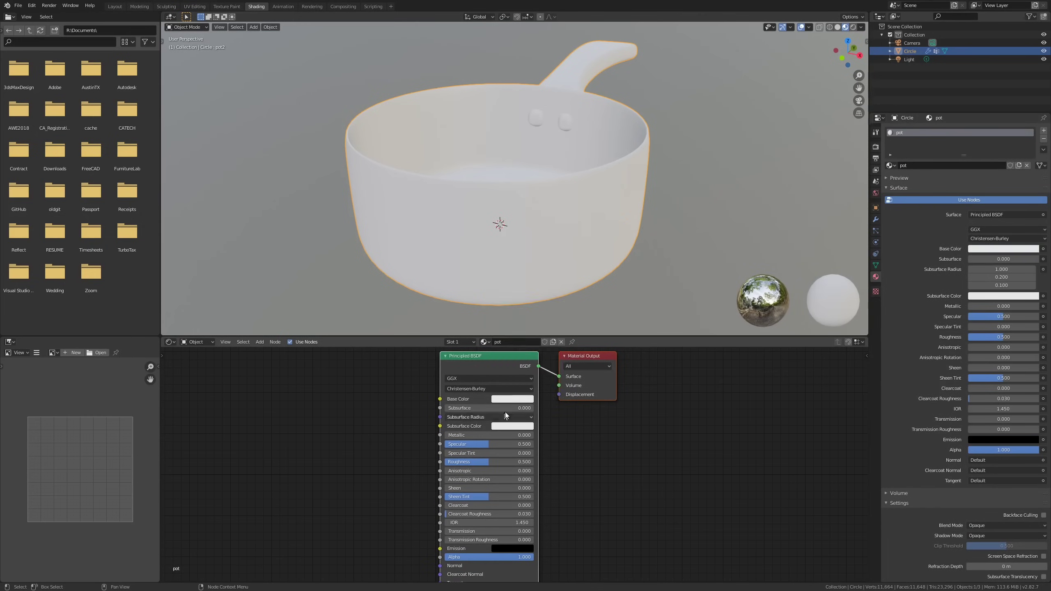
Tint the pot material's base color a very pale pink and check it on the rim and walls.
{"action": "left_click", "coordinate": [516, 401]}
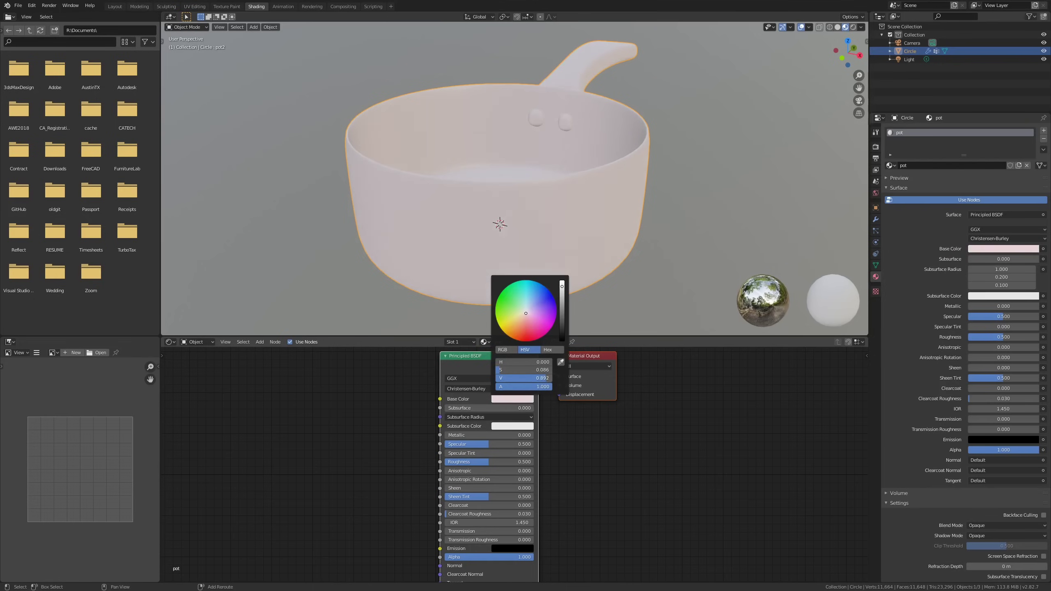
{"action": "left_click_drag", "start_coordinate": [546, 378], "coordinate": [549, 380]}
{"action": "scroll", "coordinate": [513, 179], "scroll_direction": "up", "scroll_amount": 2}
{"action": "middle_click_drag", "start_coordinate": [512, 179], "coordinate": [488, 183], "text": "shift"}
{"action": "middle_click_drag", "start_coordinate": [488, 183], "coordinate": [599, 193], "text": "shift"}
{"action": "scroll", "coordinate": [452, 121], "scroll_direction": "up", "scroll_amount": 2}
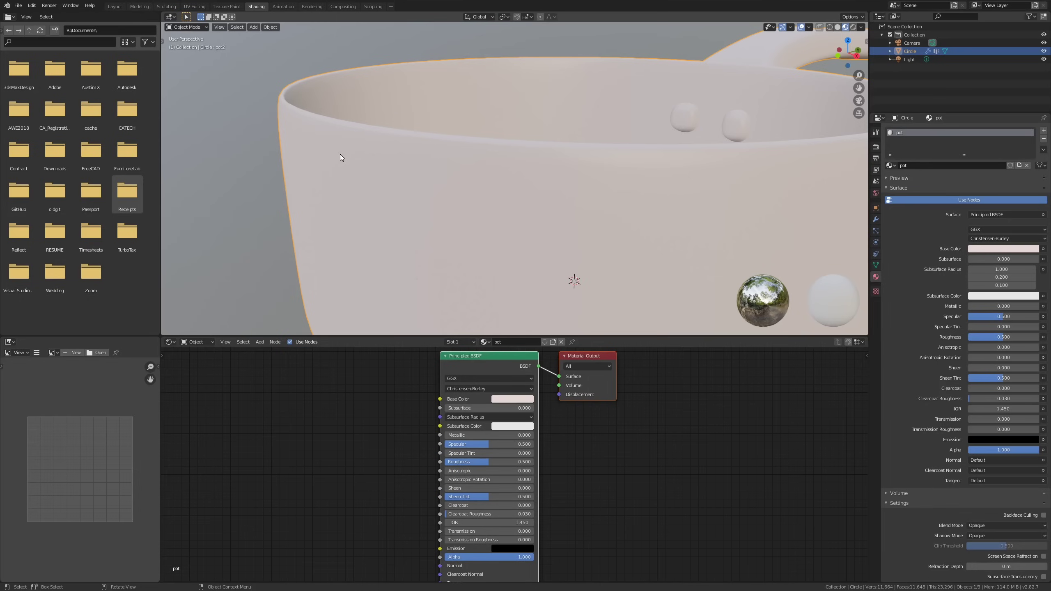
{"action": "scroll", "coordinate": [360, 164], "scroll_direction": "down", "scroll_amount": 3}
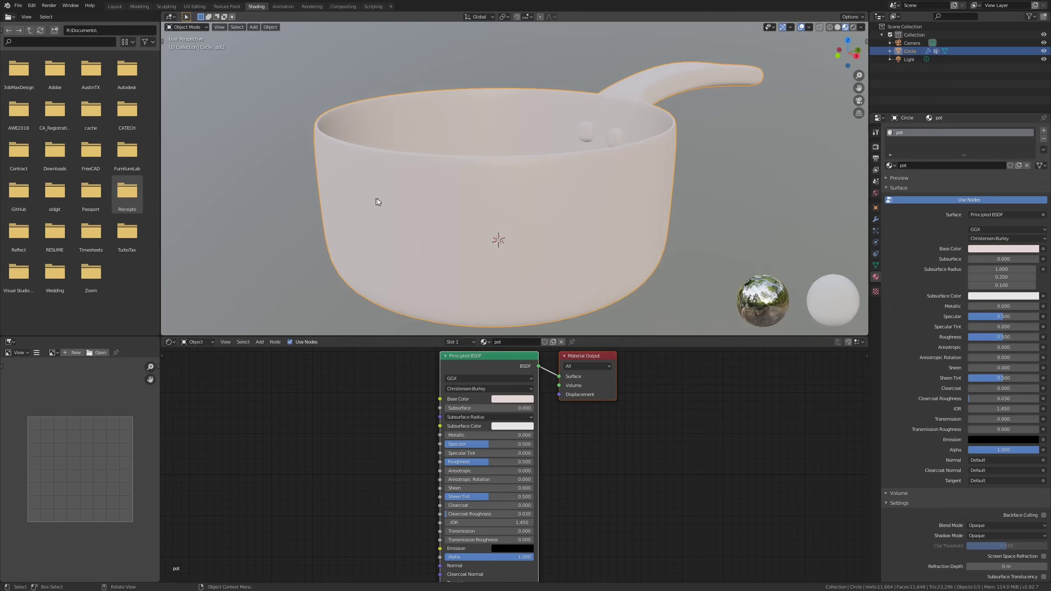
{"action": "middle_click_drag", "start_coordinate": [438, 197], "coordinate": [480, 191]}
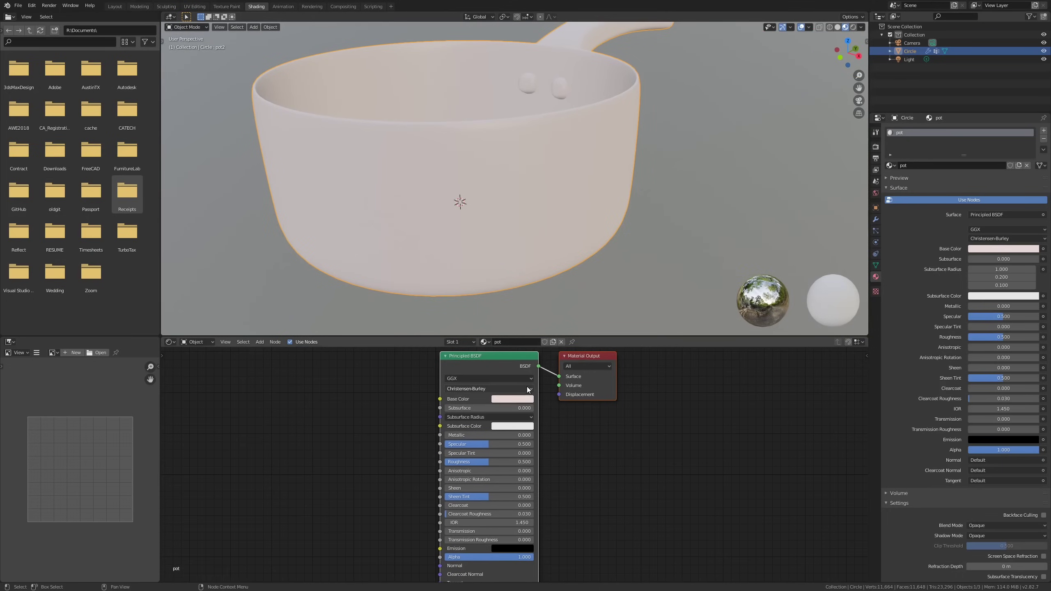
Set the pot material's Subsurface to 1.000 and inspect the shading from below and inside the pot.
{"action": "middle_click_drag", "start_coordinate": [529, 391], "coordinate": [557, 402]}
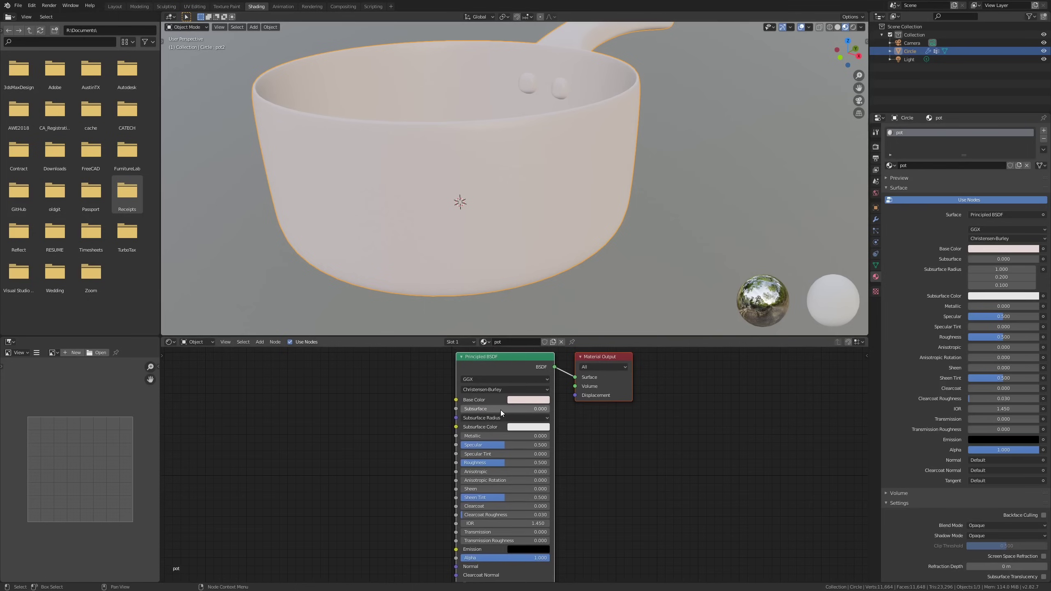
{"action": "left_click_drag", "start_coordinate": [498, 408], "coordinate": [587, 408]}
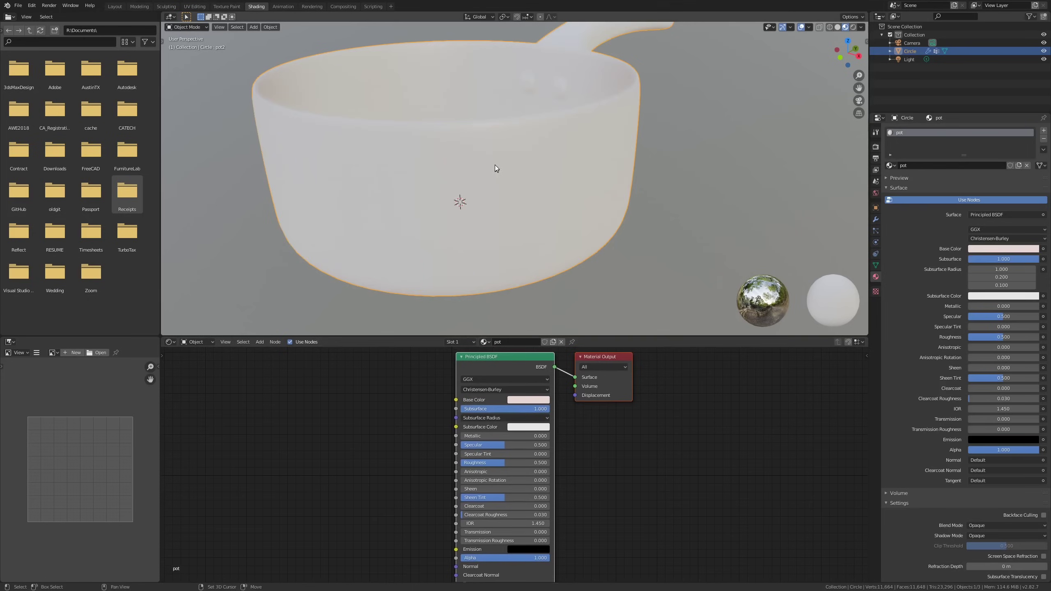
{"action": "middle_click_drag", "start_coordinate": [495, 165], "coordinate": [487, 254]}
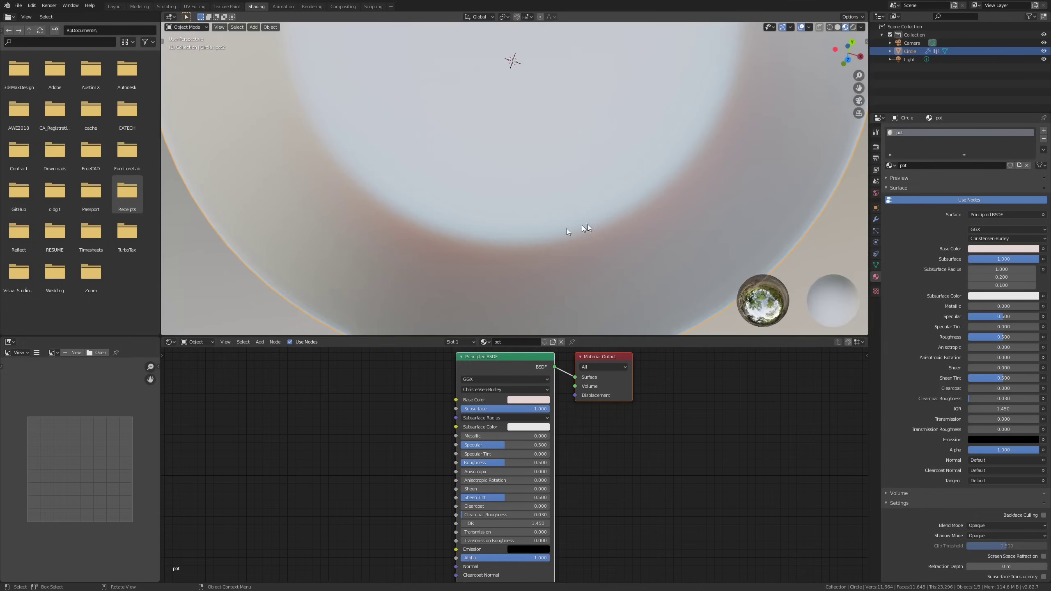
{"action": "middle_click_drag", "start_coordinate": [584, 228], "coordinate": [584, 287]}
{"action": "middle_click_drag", "start_coordinate": [524, 462], "coordinate": [549, 475]}
{"action": "middle_click_drag", "start_coordinate": [537, 231], "coordinate": [548, 184]}
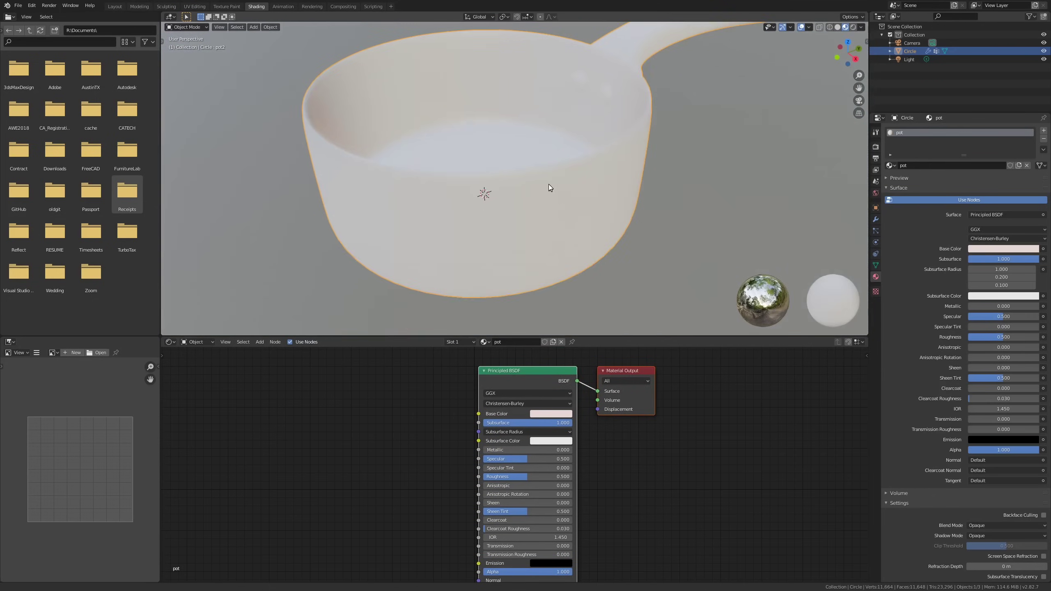
Add a second material slot with a new material named handle.
{"action": "left_click", "coordinate": [1044, 131]}
{"action": "left_click", "coordinate": [936, 179]}
{"action": "double_click", "coordinate": [931, 182]}
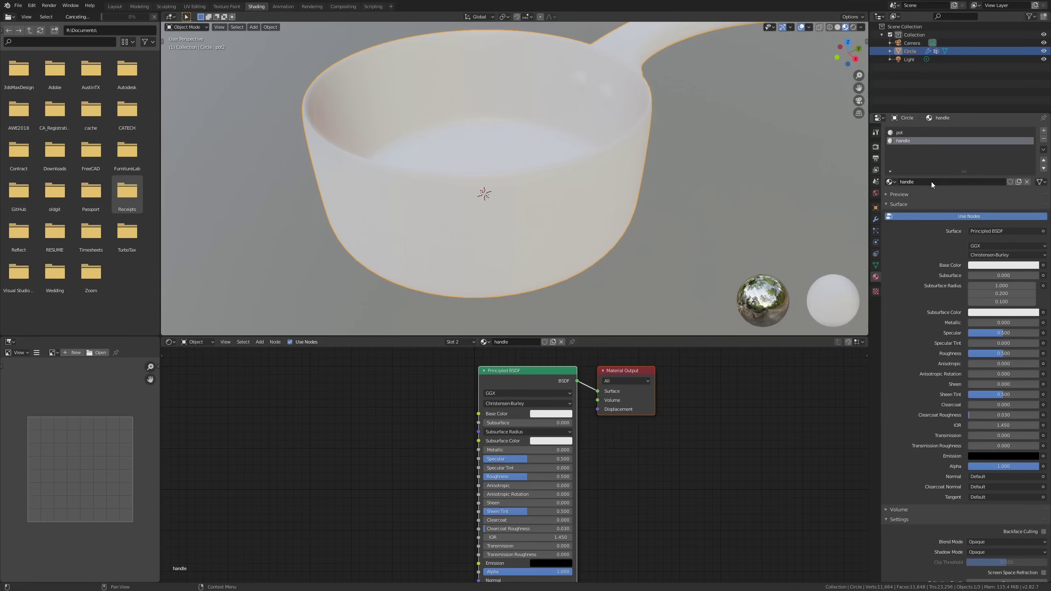
Darken the handle material's base color to near black.
{"action": "middle_click_drag", "start_coordinate": [665, 75], "coordinate": [605, 176]}
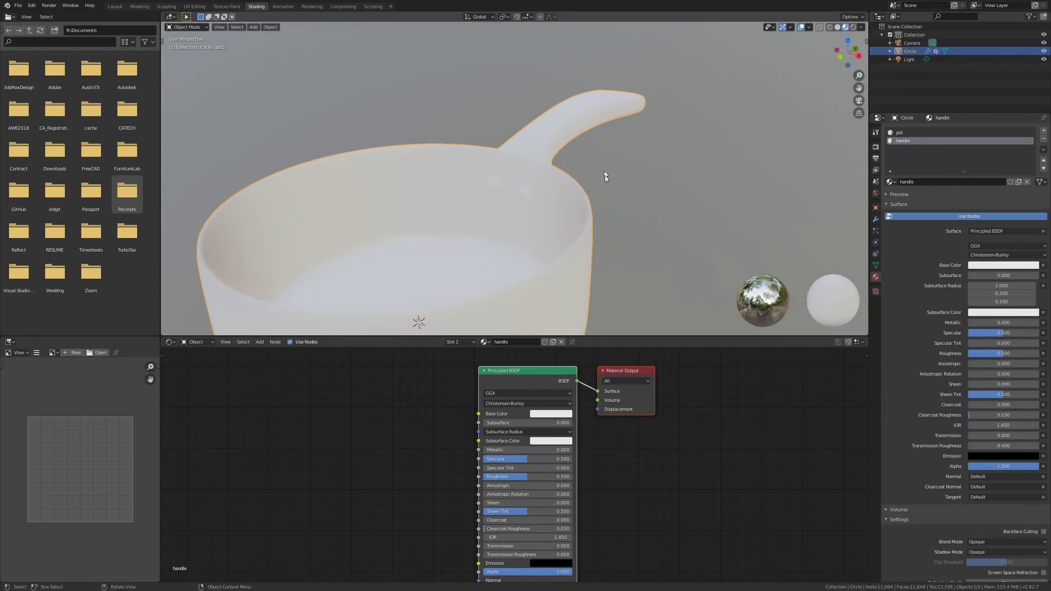
{"action": "left_click", "coordinate": [556, 413]}
{"action": "left_click_drag", "start_coordinate": [581, 392], "coordinate": [538, 393], "text": "ctrl"}
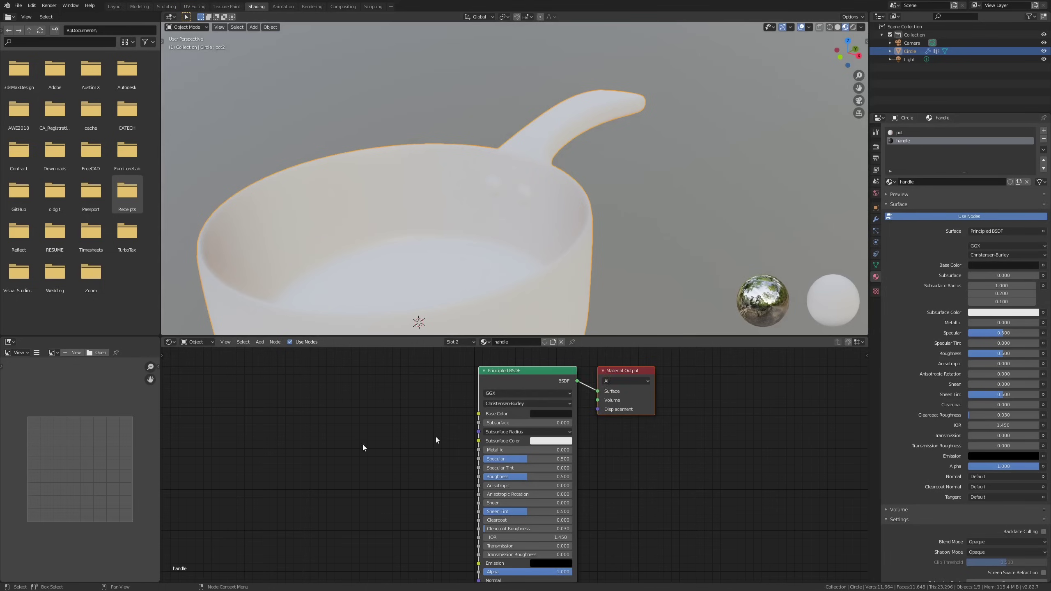
{"action": "middle_click_drag", "start_coordinate": [454, 458], "coordinate": [471, 418]}
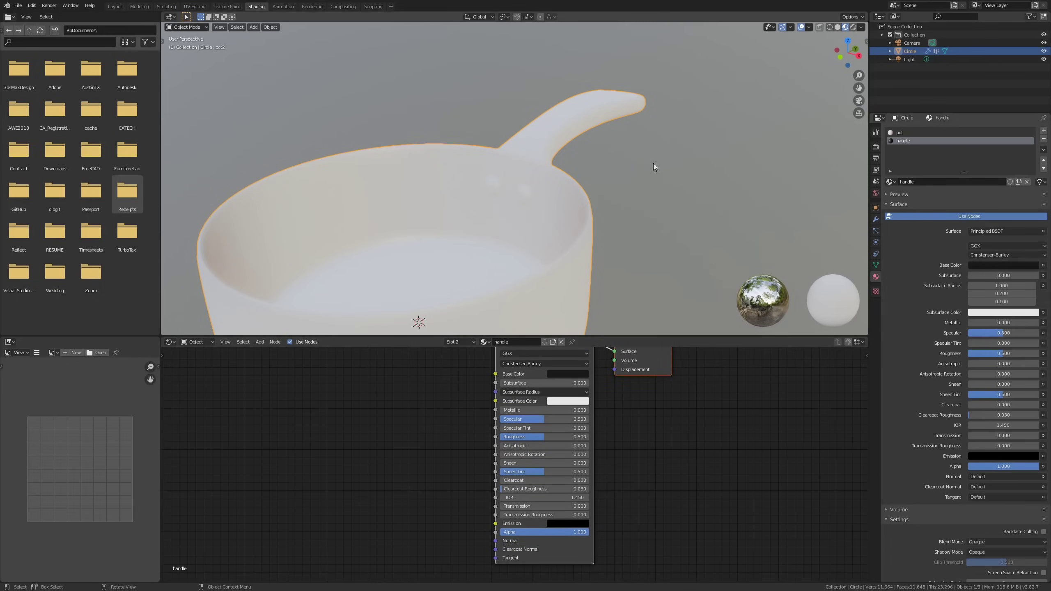
Assign the handle material to the handle mesh and both rivet faces, and return to Object Mode.
{"action": "key", "text": "Tab"}
{"action": "key", "text": "alt+a"}
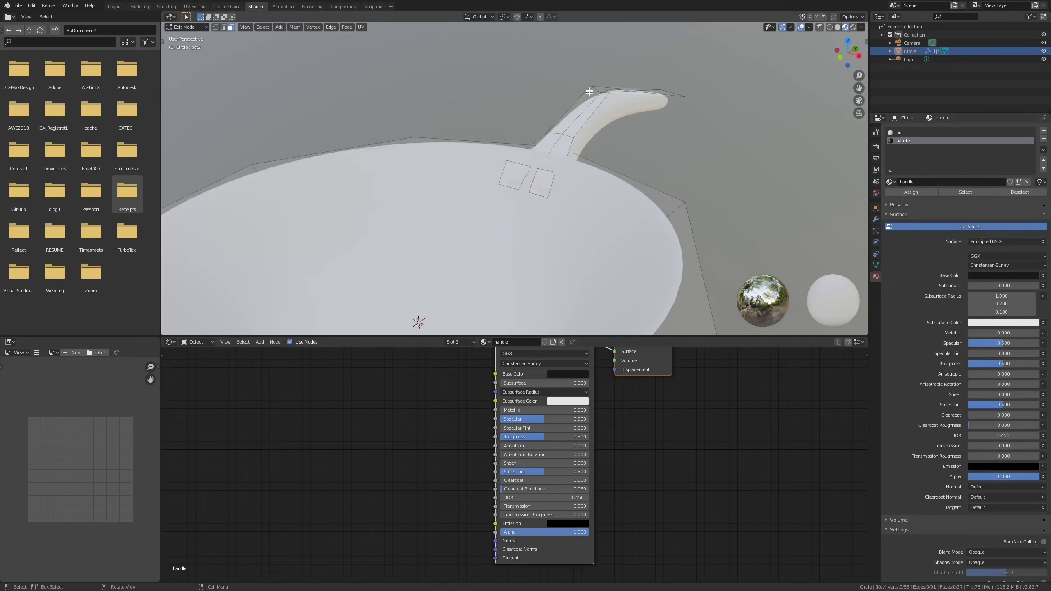
{"action": "key", "text": "l"}
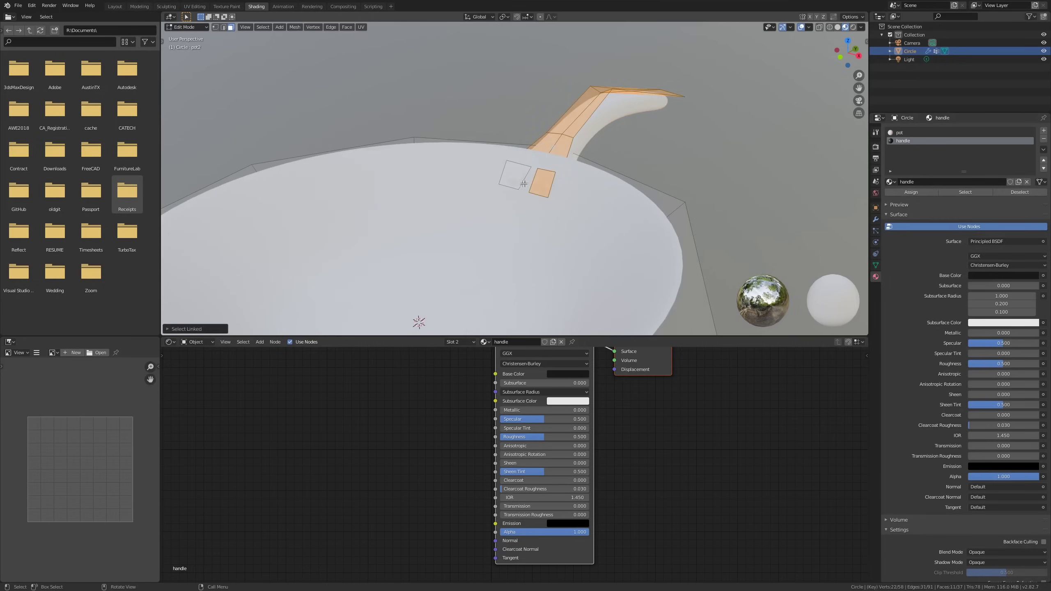
{"action": "key", "text": "Tab"}
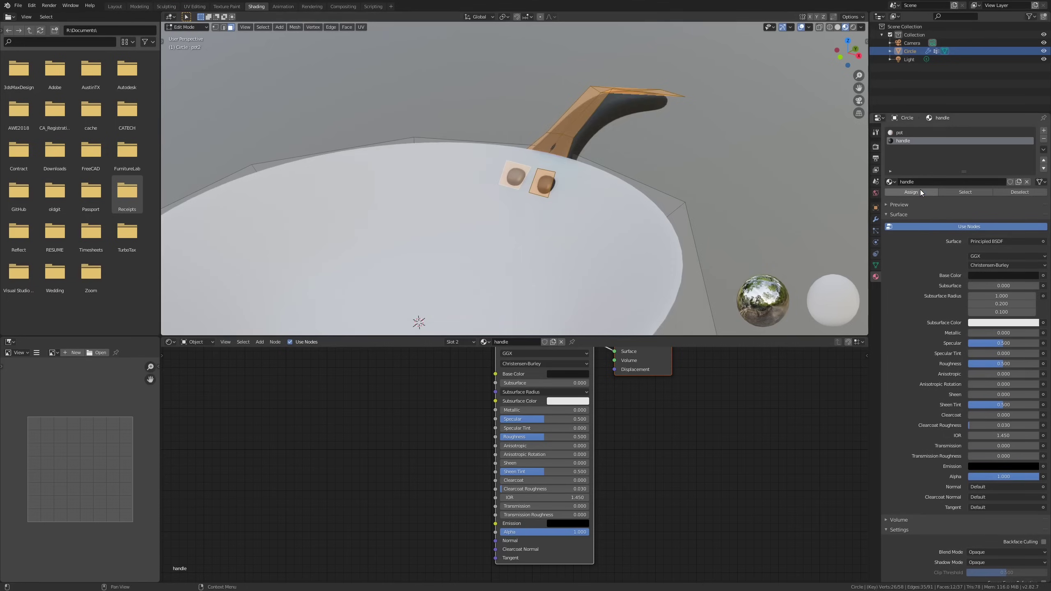
{"action": "middle_click_drag", "start_coordinate": [694, 166], "coordinate": [550, 166]}
{"action": "scroll", "coordinate": [577, 183], "scroll_direction": "down", "scroll_amount": 2}
{"action": "key", "text": "Tab"}
{"action": "key", "text": "Tab"}
Add a third material slot with a new material named potbottom.
{"action": "left_click", "coordinate": [1044, 131]}
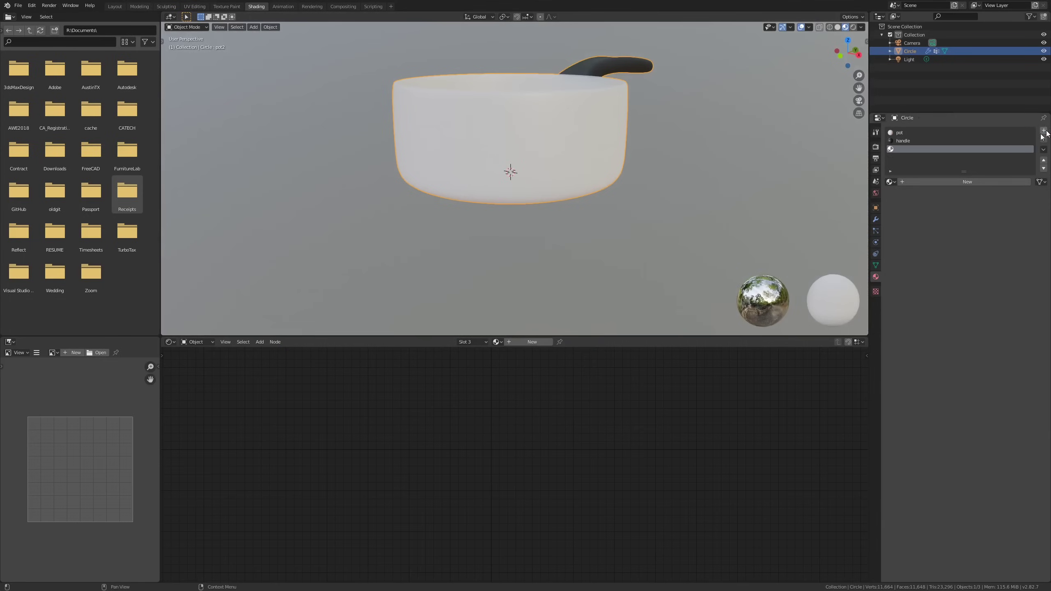
{"action": "left_click", "coordinate": [933, 181]}
{"action": "left_click", "coordinate": [931, 181]}
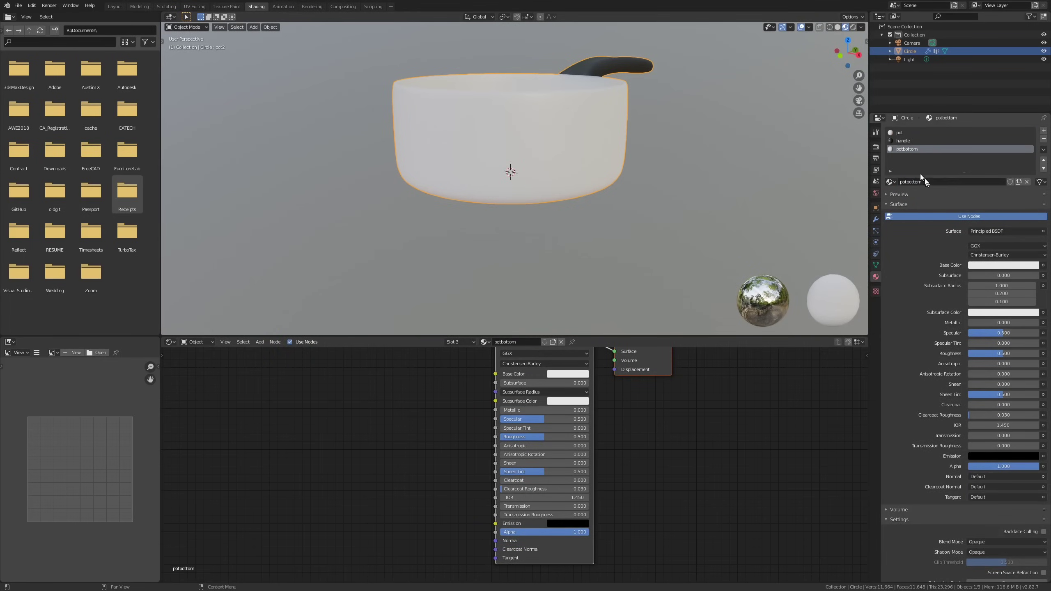
Select the pot's bottom face, grow the selection by one ring, and assign the potbottom material to it.
{"action": "middle_click_drag", "start_coordinate": [660, 114], "coordinate": [512, 115]}
{"action": "key", "text": "Tab"}
{"action": "left_click", "coordinate": [507, 124]}
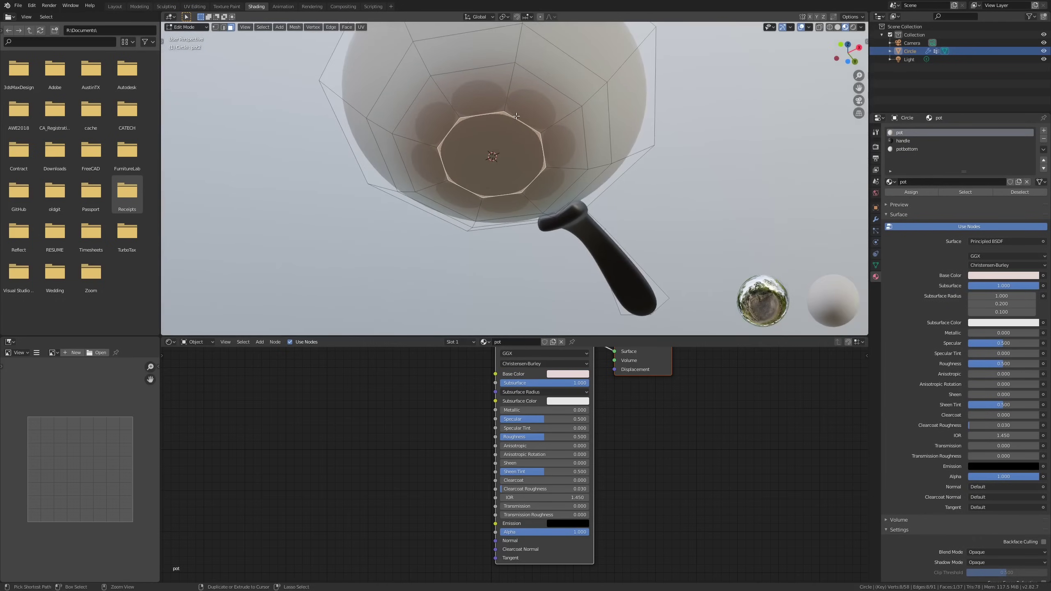
{"action": "key", "text": "ctrl+KP_Add"}
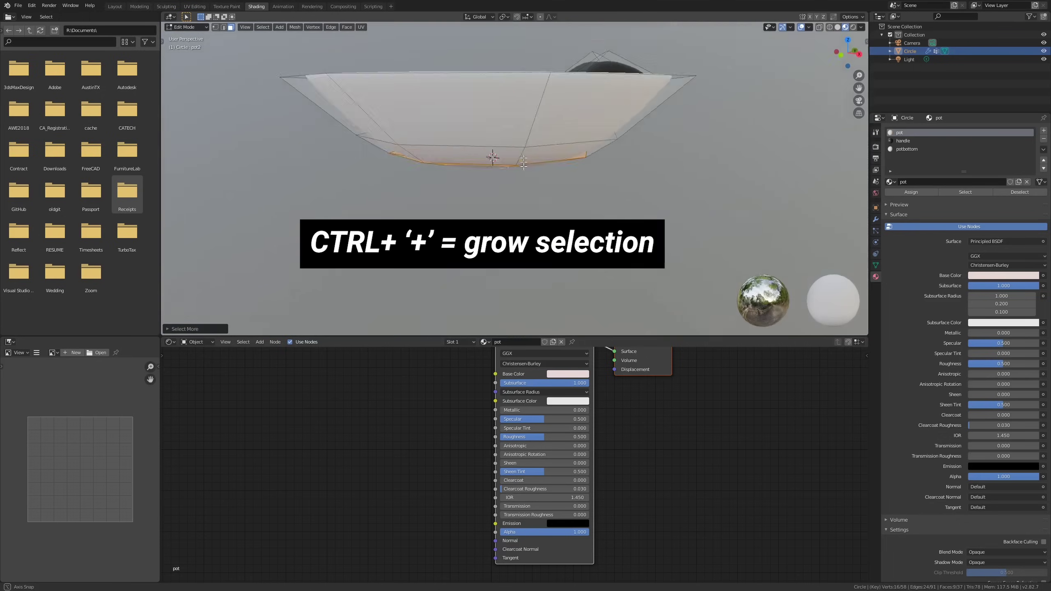
{"action": "left_click", "coordinate": [912, 149]}
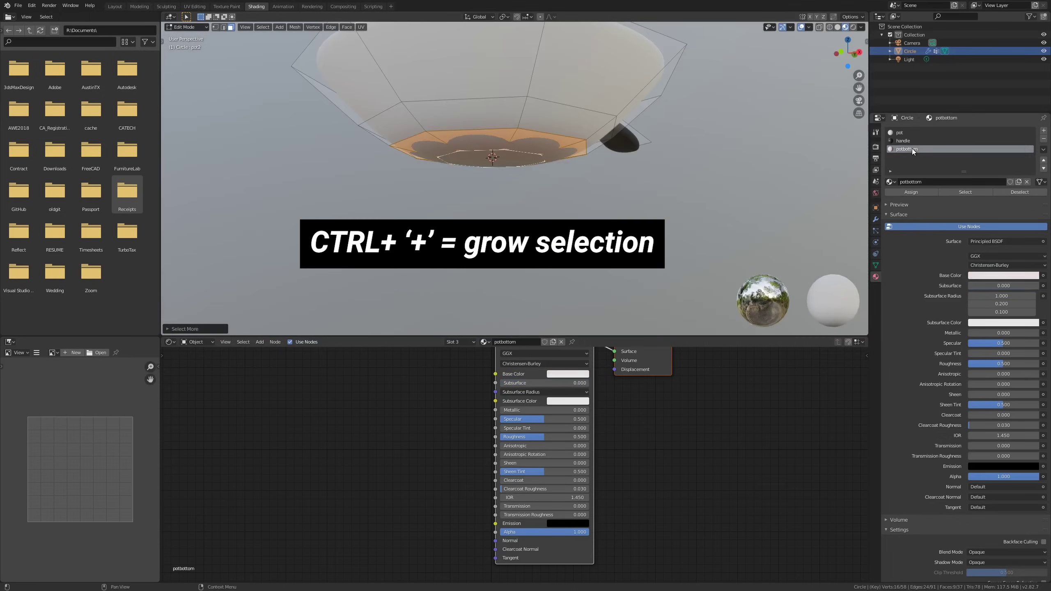
{"action": "left_click", "coordinate": [915, 192]}
{"action": "key", "text": "Tab"}
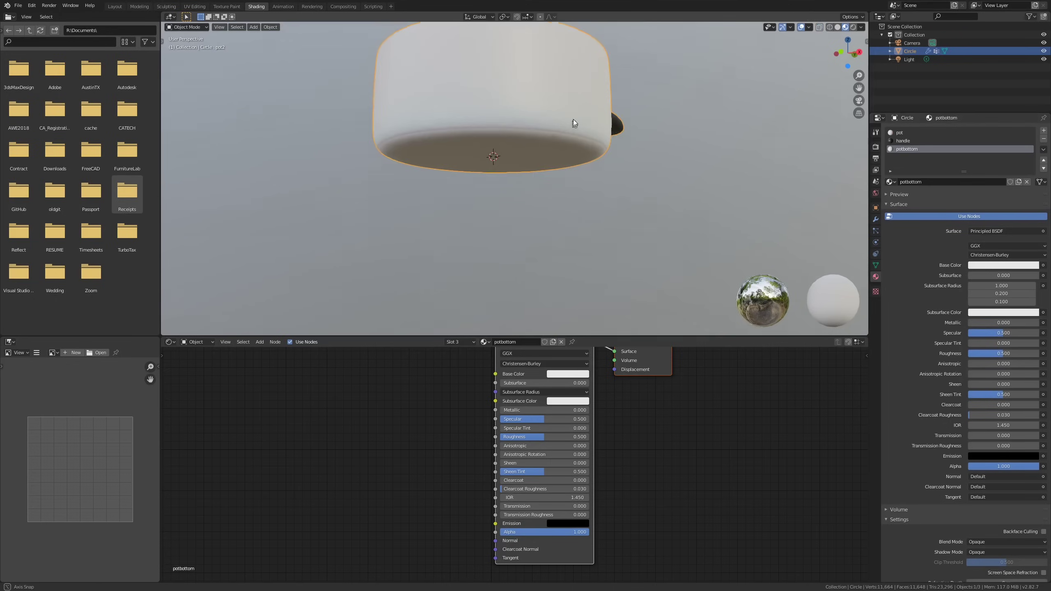
Set the potbottom material's Metallic to 1.000 and Roughness to 0.300.
{"action": "middle_click_drag", "start_coordinate": [573, 123], "coordinate": [567, 148]}
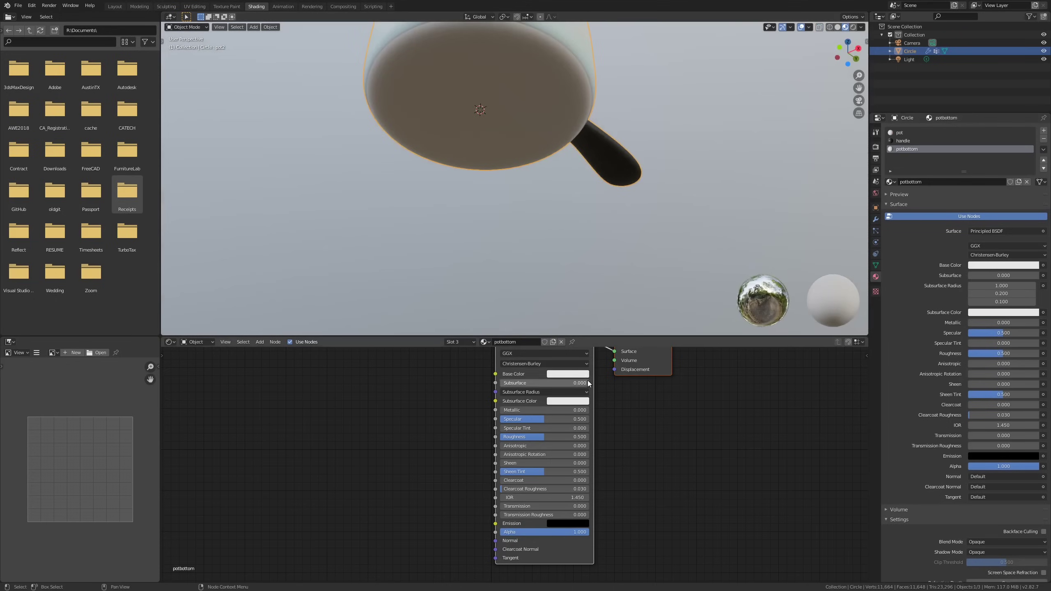
{"action": "middle_click_drag", "start_coordinate": [589, 383], "coordinate": [585, 389]}
{"action": "left_click_drag", "start_coordinate": [508, 420], "coordinate": [586, 420]}
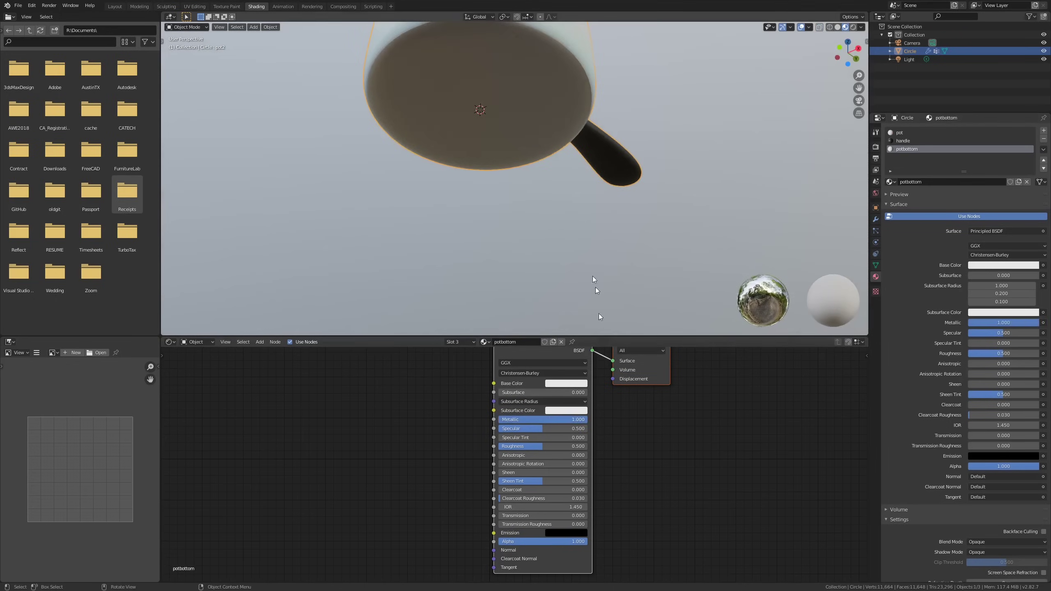
{"action": "middle_click_drag", "start_coordinate": [535, 163], "coordinate": [542, 261], "text": "shift"}
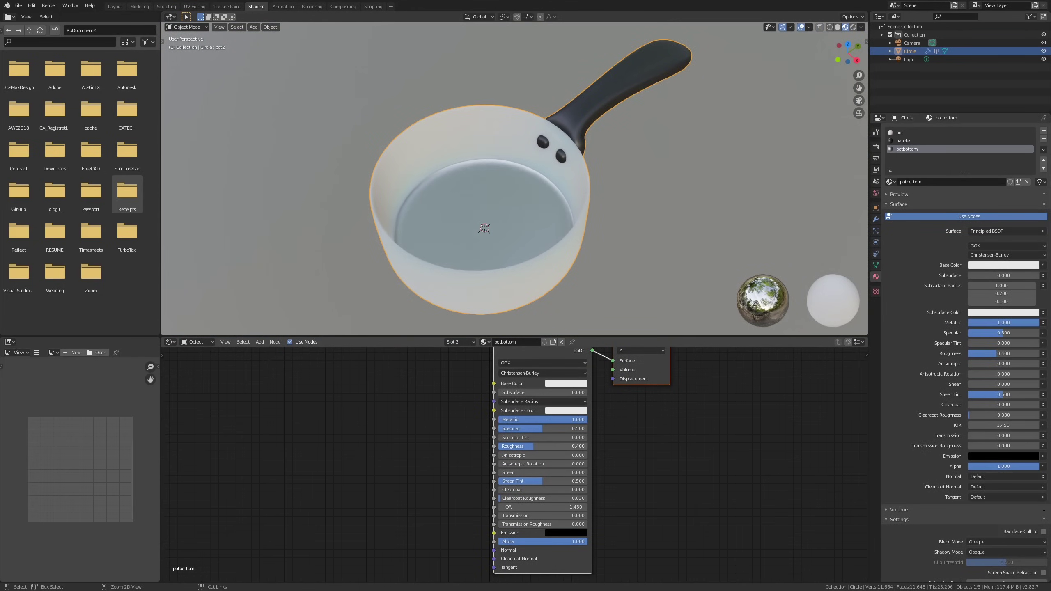
{"action": "left_click_drag", "start_coordinate": [534, 446], "coordinate": [525, 447], "text": "ctrl"}
Check the metallic bottom's reflections with a trackball rotation of the pot, cancelling the rotation, and review the potbottom nodes.
{"action": "key", "text": "r"}
{"action": "key", "text": "r"}
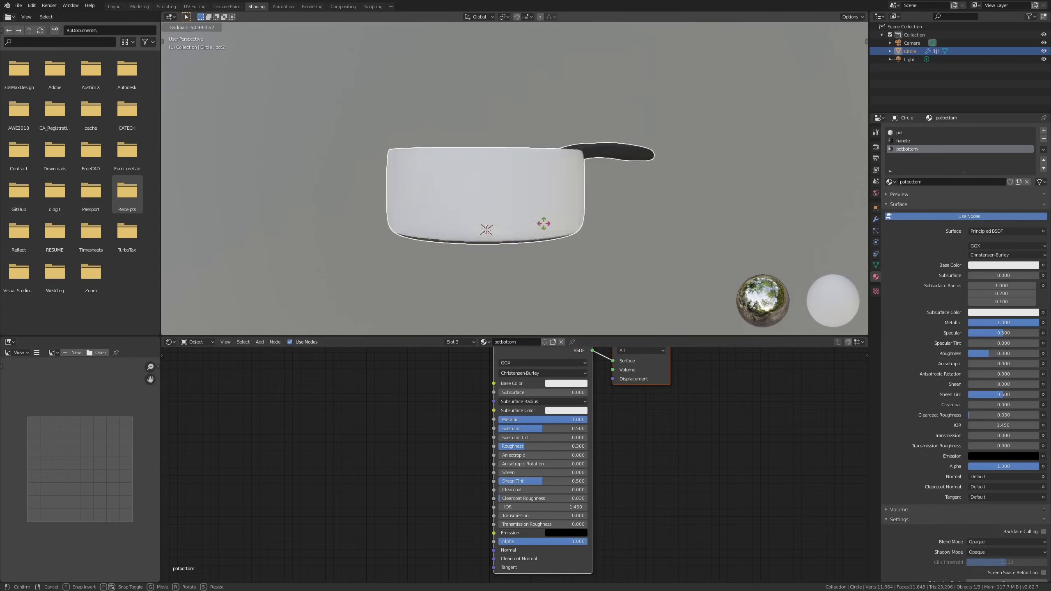
{"action": "right_click", "coordinate": [508, 232]}
{"action": "middle_click_drag", "start_coordinate": [508, 232], "coordinate": [533, 233]}
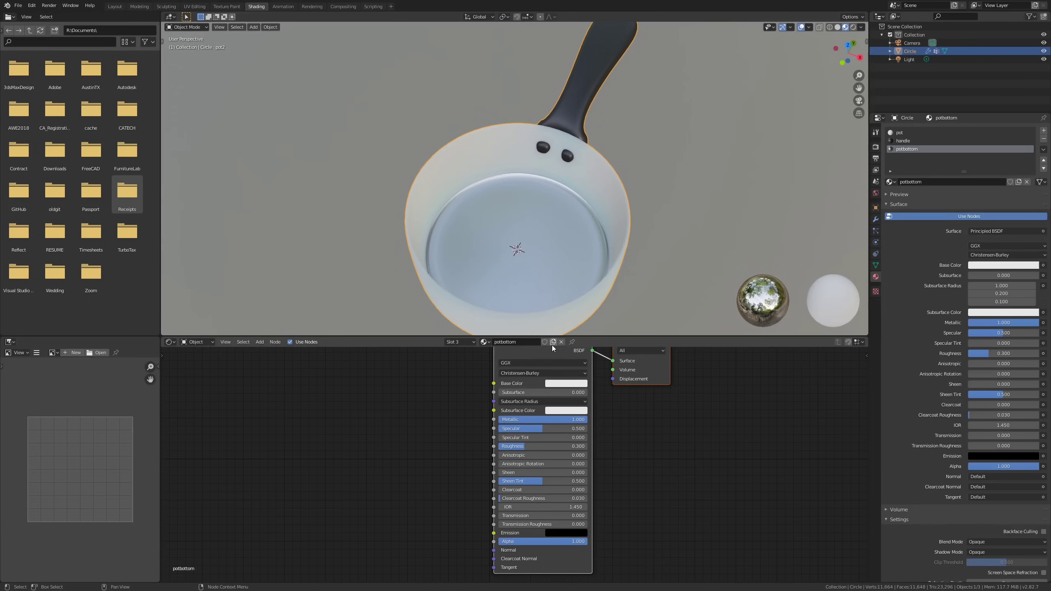
{"action": "middle_click_drag", "start_coordinate": [539, 375], "coordinate": [552, 400]}
{"action": "scroll", "coordinate": [552, 400], "scroll_direction": "down", "scroll_amount": 2}
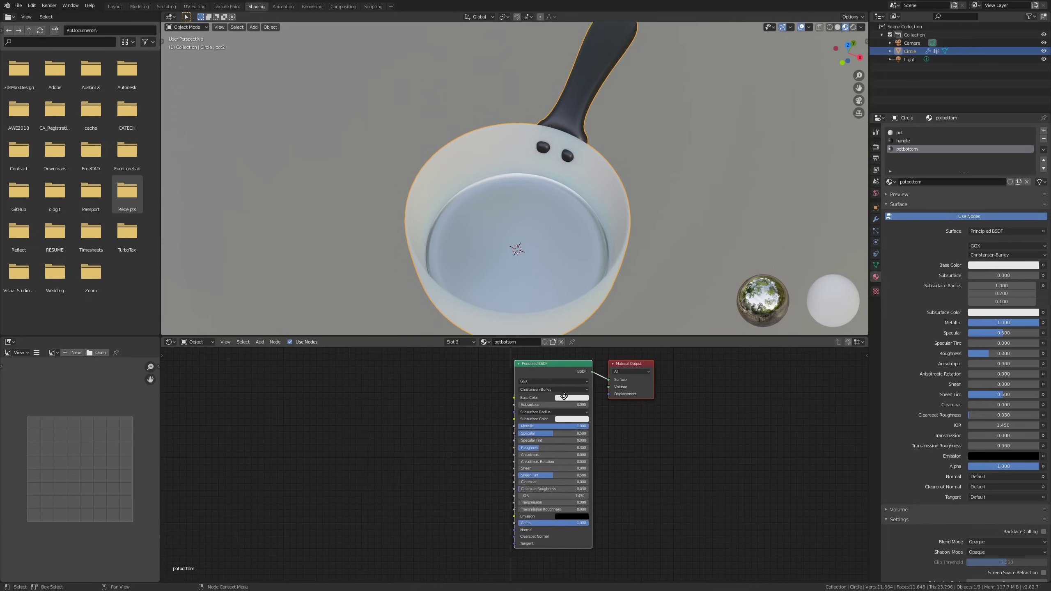
Add an Image Texture node beside the Principled BSDF in the potbottom material.
{"action": "middle_click_drag", "start_coordinate": [475, 388], "coordinate": [470, 411]}
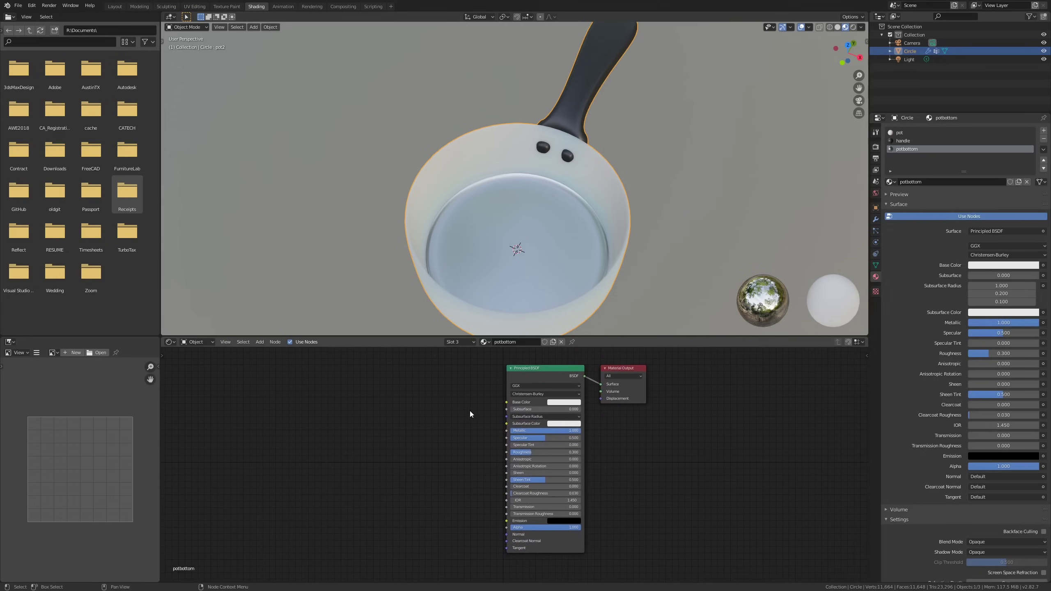
{"action": "left_click", "coordinate": [523, 368]}
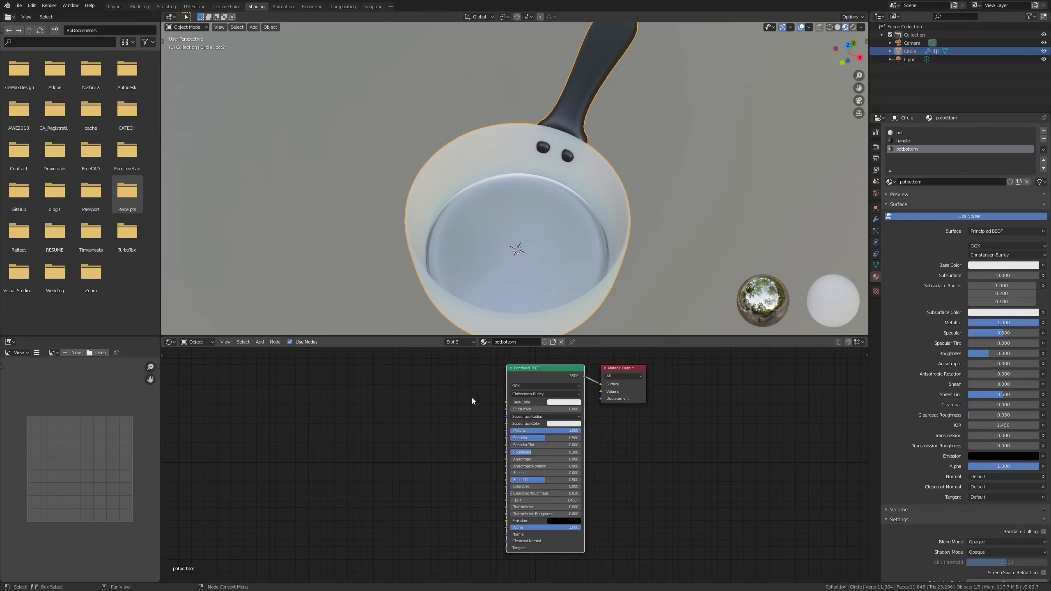
{"action": "key", "text": "shift+a"}
{"action": "mouse_move", "coordinate": [419, 420]}
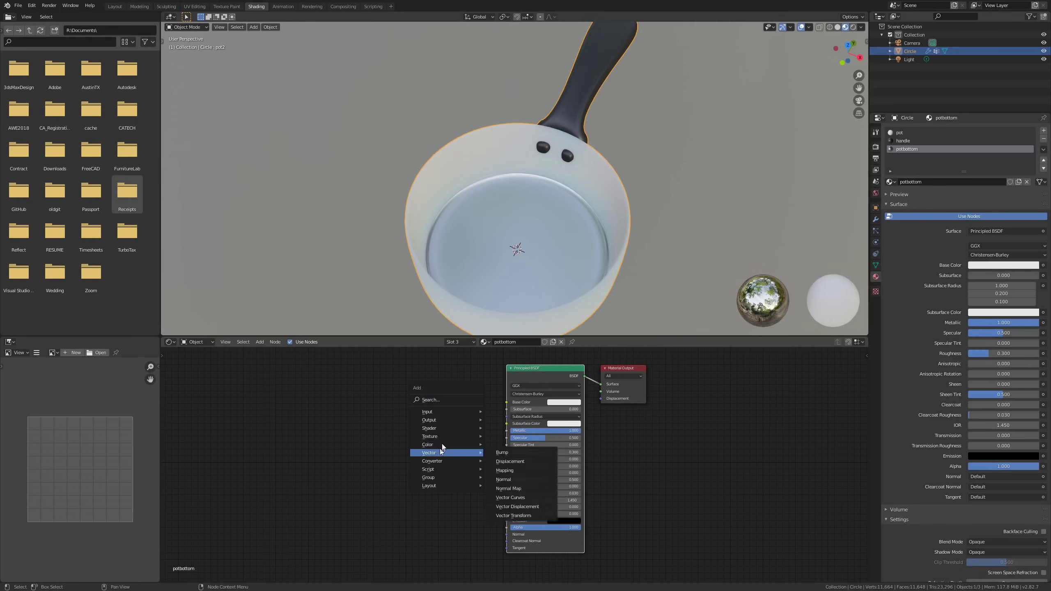
{"action": "mouse_move", "coordinate": [443, 437]}
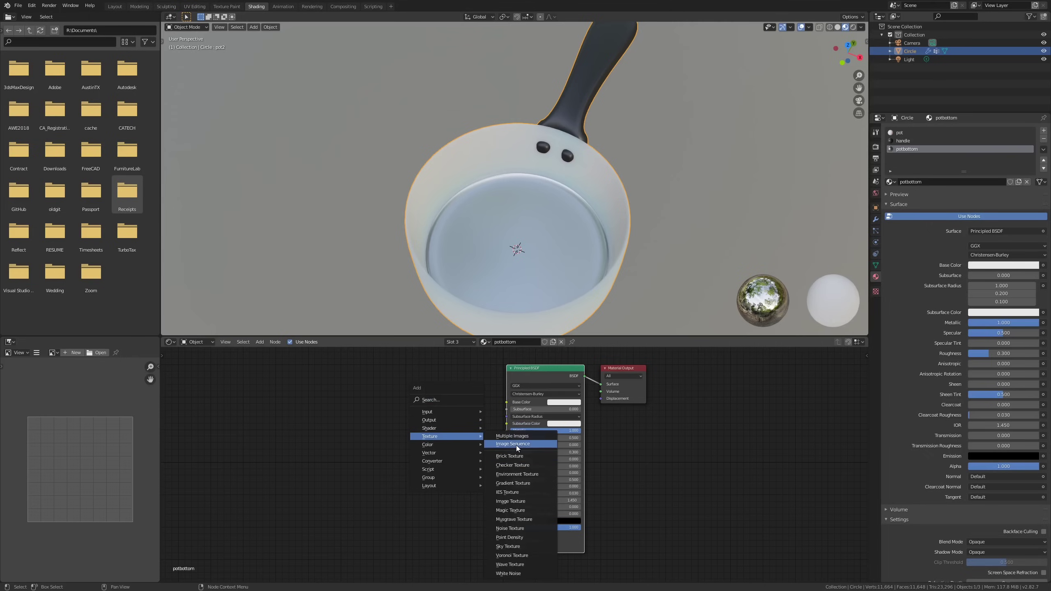
{"action": "left_click", "coordinate": [511, 501]}
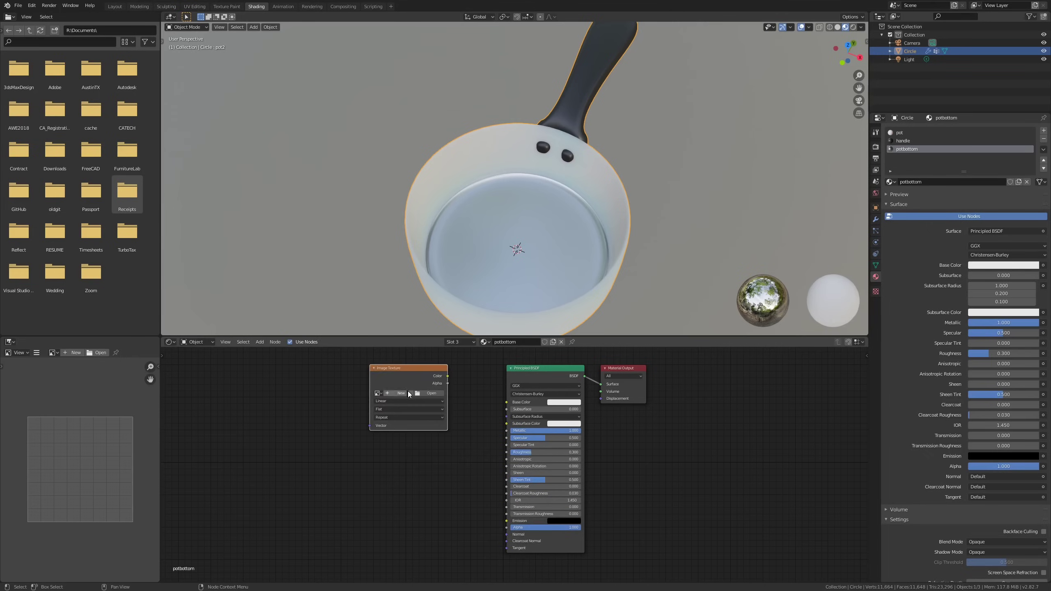
Load panbottom.png from the 045_Cookware Texture folder into the image node and connect its Color output to Base Color.
{"action": "left_click", "coordinate": [426, 392]}
{"action": "left_click", "coordinate": [342, 294]}
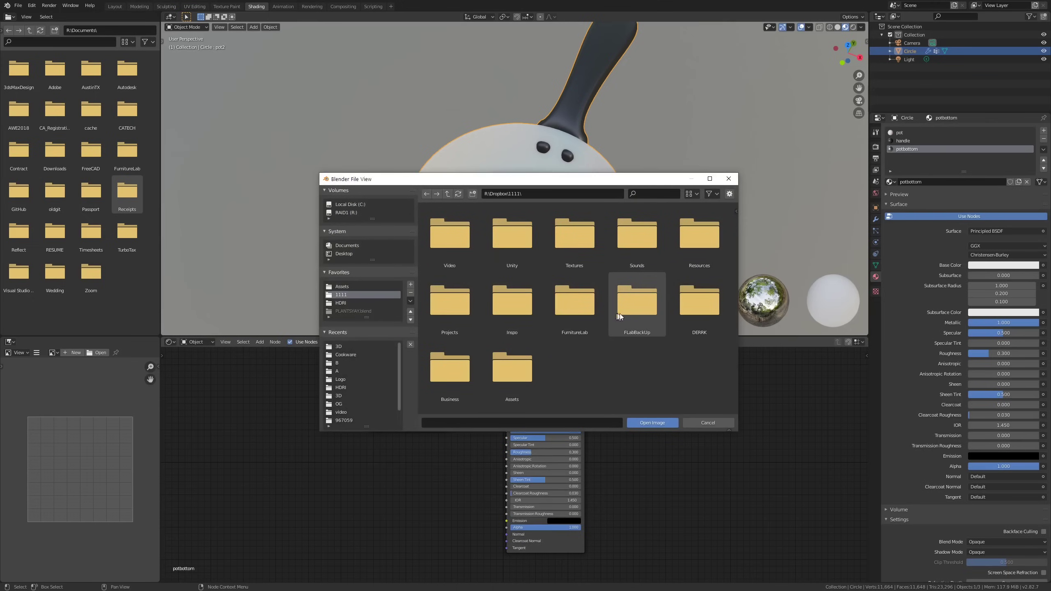
{"action": "double_click", "coordinate": [680, 293]}
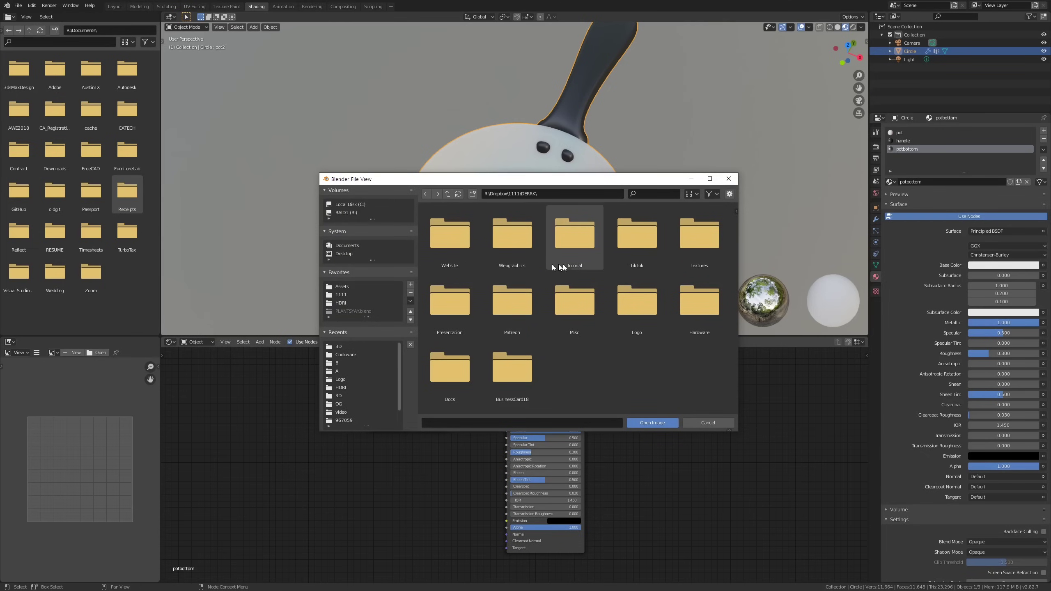
{"action": "double_click", "coordinate": [575, 261]}
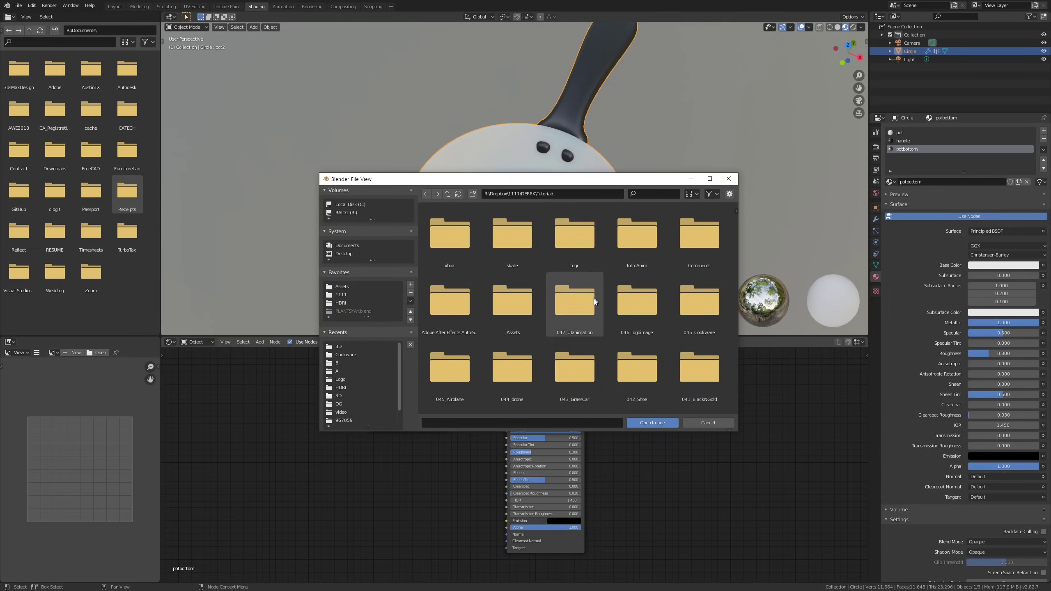
{"action": "double_click", "coordinate": [690, 315]}
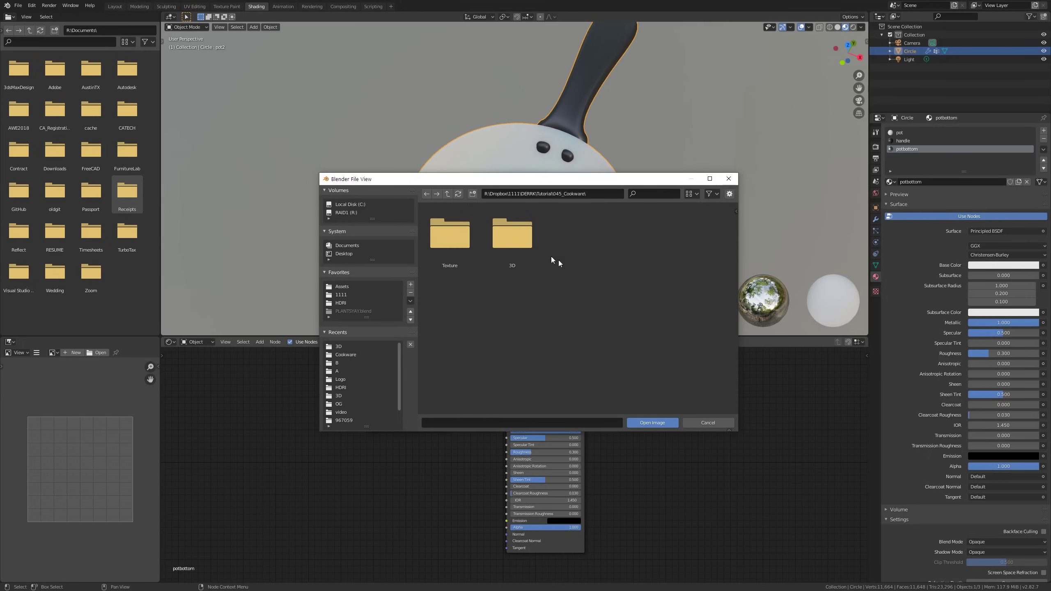
{"action": "double_click", "coordinate": [470, 247]}
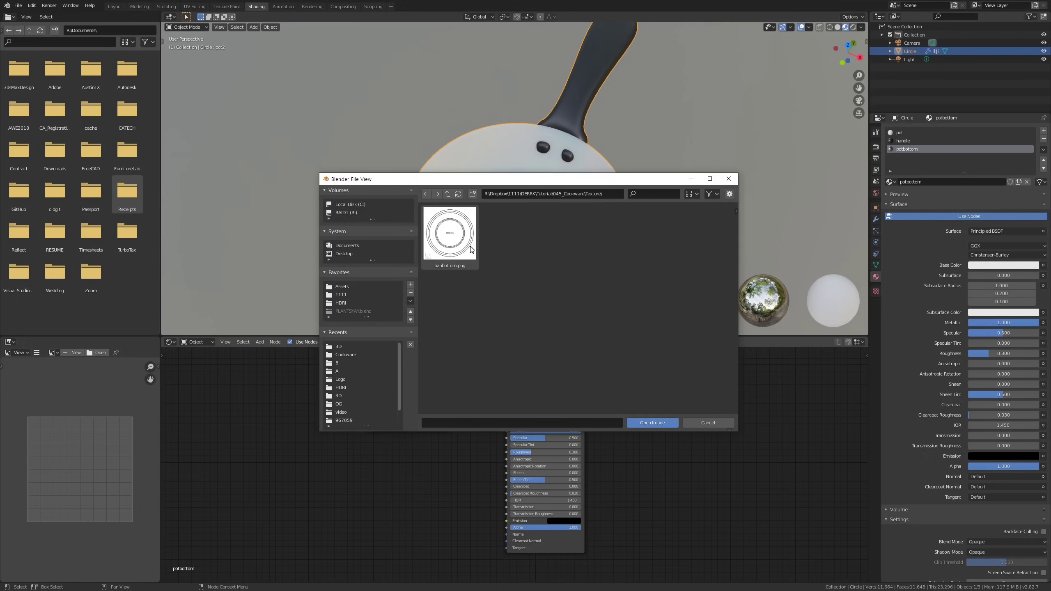
{"action": "double_click", "coordinate": [449, 234]}
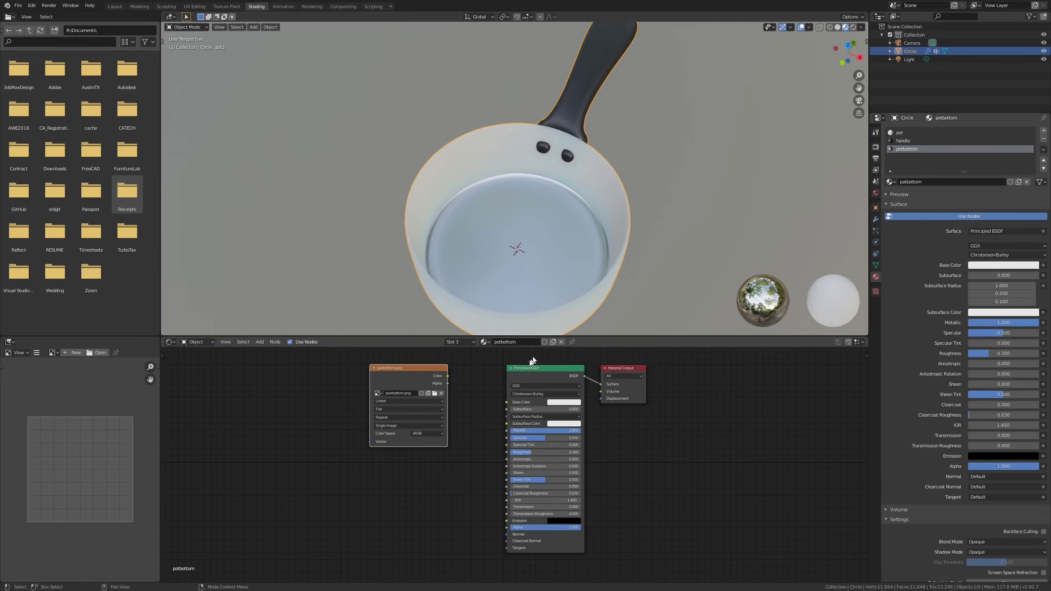
{"action": "left_click", "coordinate": [484, 384]}
{"action": "left_click_drag", "start_coordinate": [425, 373], "coordinate": [507, 402]}
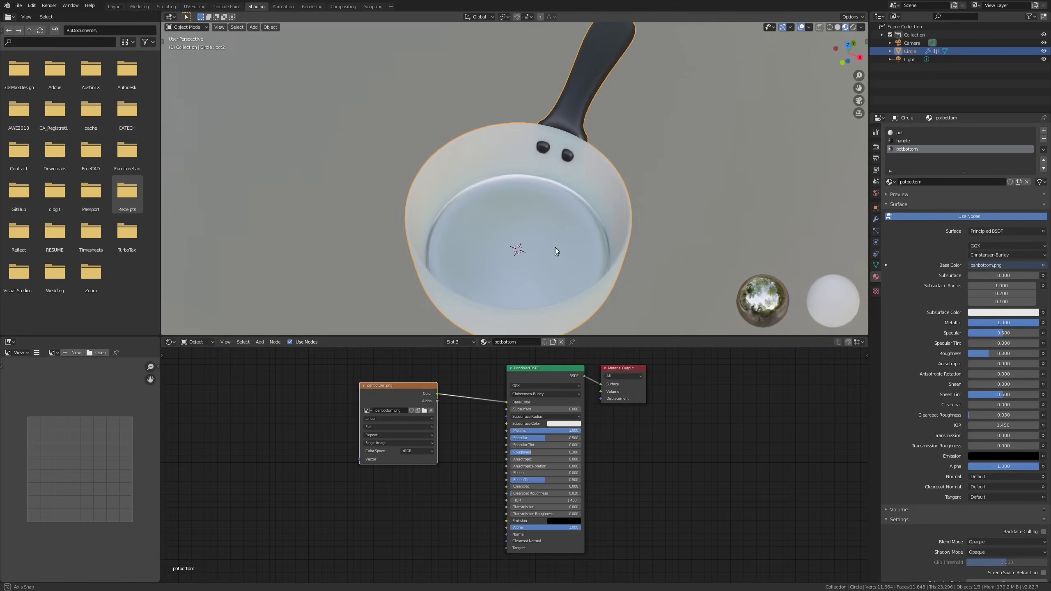
Unwrap the selected pot bottom faces with Project From View in top view and show their layout in a UV Editor.
{"action": "key", "text": "Tab"}
{"action": "mouse_move", "coordinate": [553, 250]}
{"action": "middle_mouse_down"}
{"action": "mouse_move", "coordinate": [545, 171]}
{"action": "mouse_move", "coordinate": [540, 243]}
{"action": "middle_mouse_up"}
{"action": "key", "text": "KP_7"}
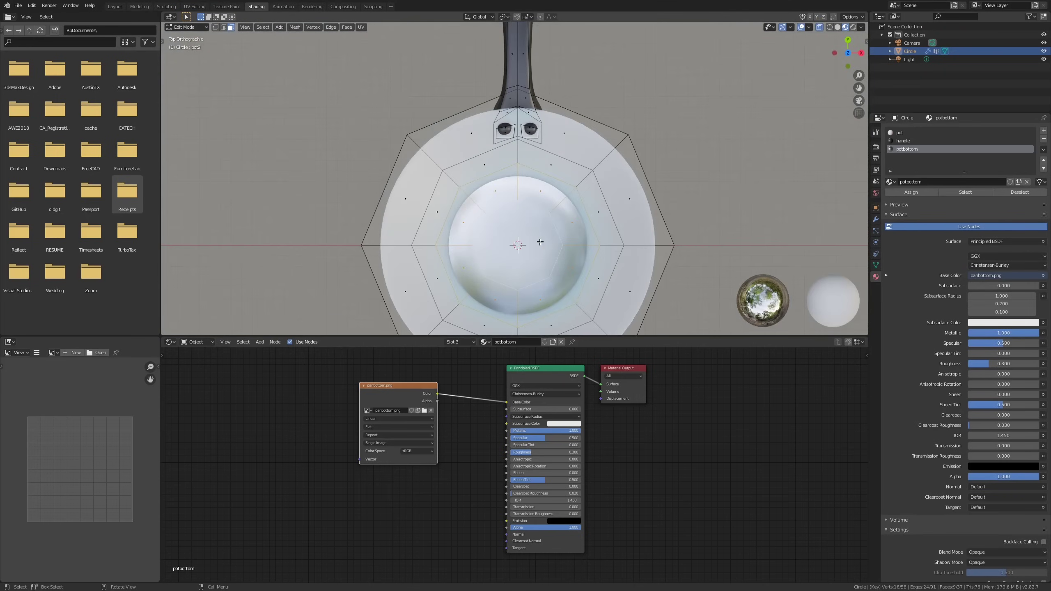
{"action": "key", "text": "u"}
{"action": "left_click", "coordinate": [540, 243]}
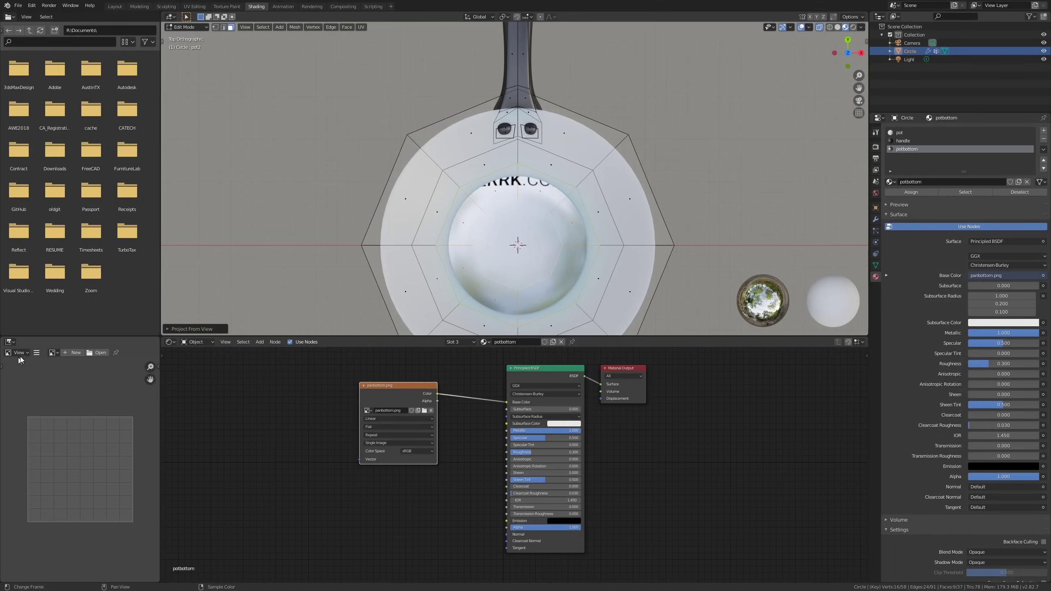
{"action": "left_click", "coordinate": [11, 343]}
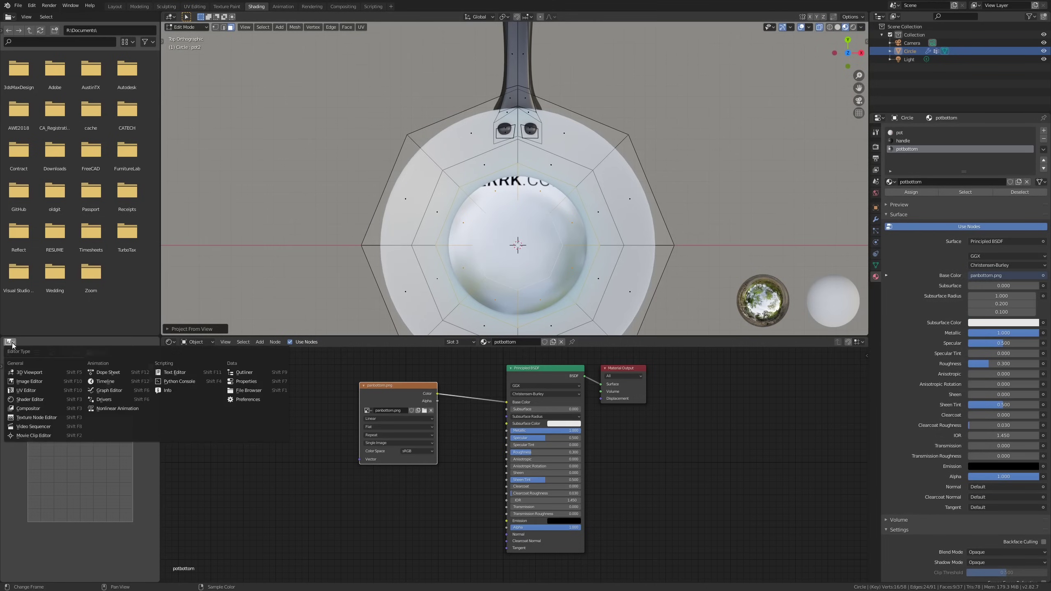
{"action": "left_click", "coordinate": [18, 390]}
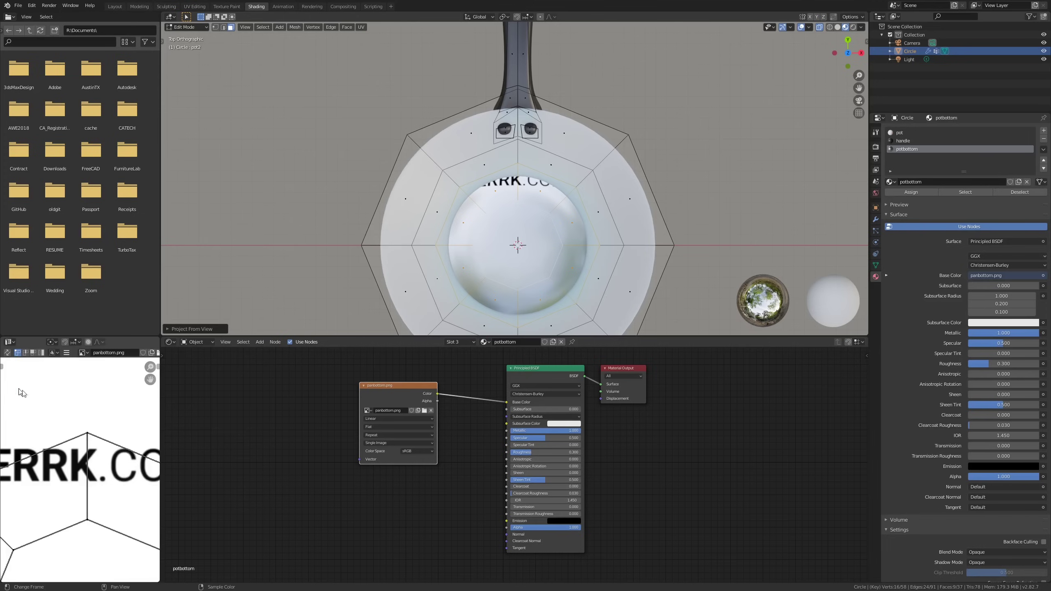
Move the bottom's UVs to the centre of the panbottom.png image and scale them up about four times.
{"action": "scroll", "coordinate": [79, 463], "scroll_direction": "down", "scroll_amount": 5}
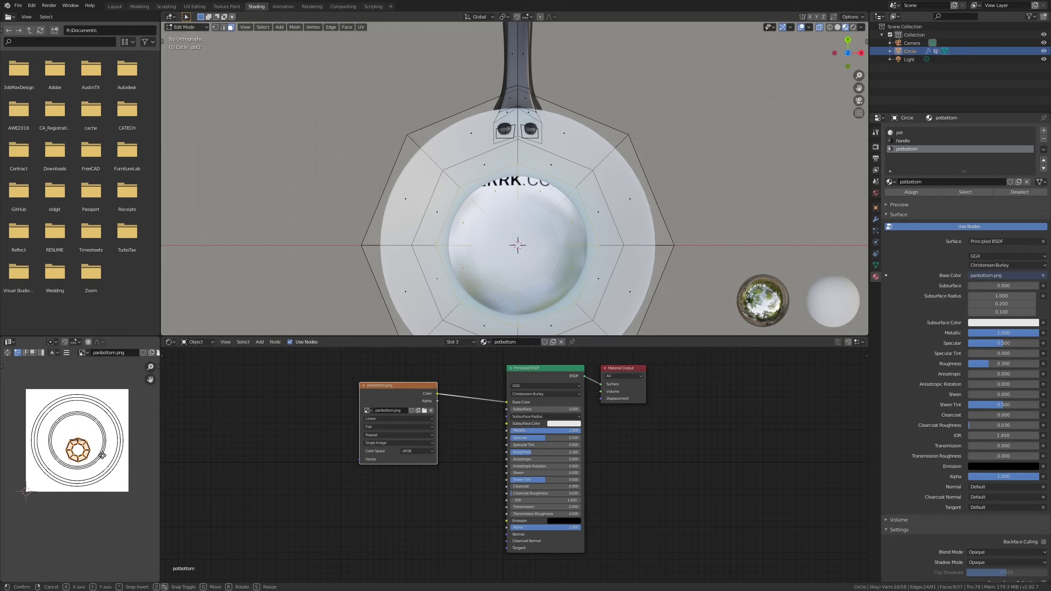
{"action": "key", "text": "g"}
{"action": "left_click", "coordinate": [98, 451]}
{"action": "key", "text": "s"}
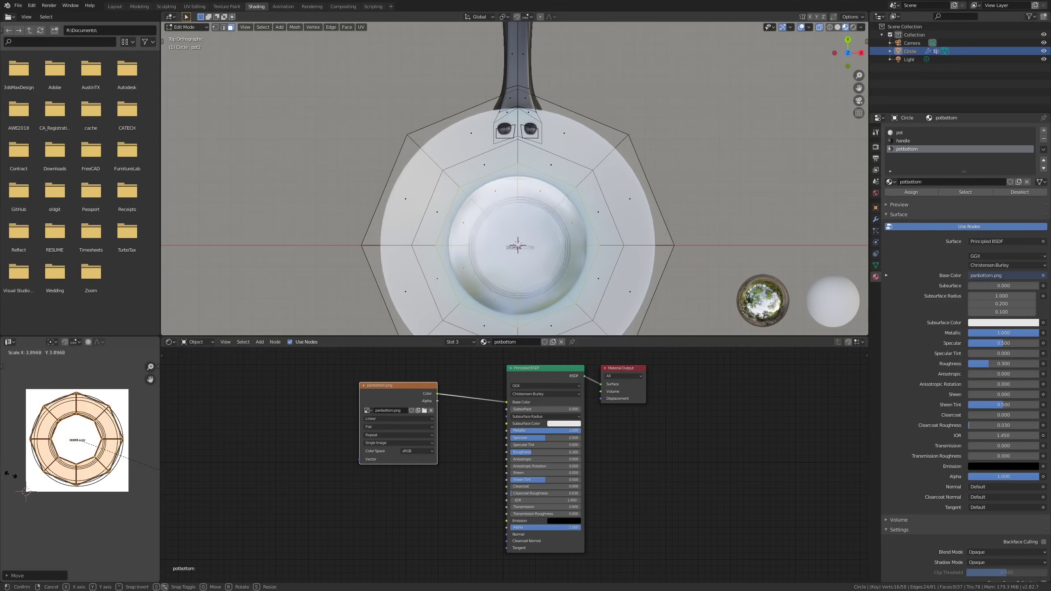
{"action": "left_click", "coordinate": [15, 476]}
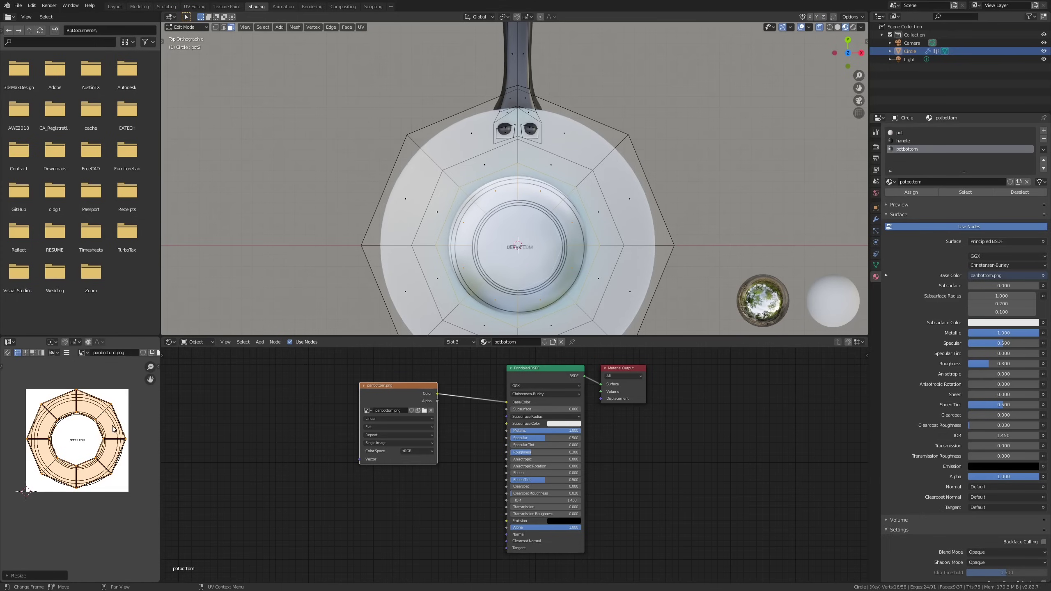
Recentre the UVs on the image, enlarge them by about 1.05, and check the texture on the pot bottom in Object Mode.
{"action": "key", "text": "g"}
{"action": "left_click", "coordinate": [124, 444]}
{"action": "key", "text": "s"}
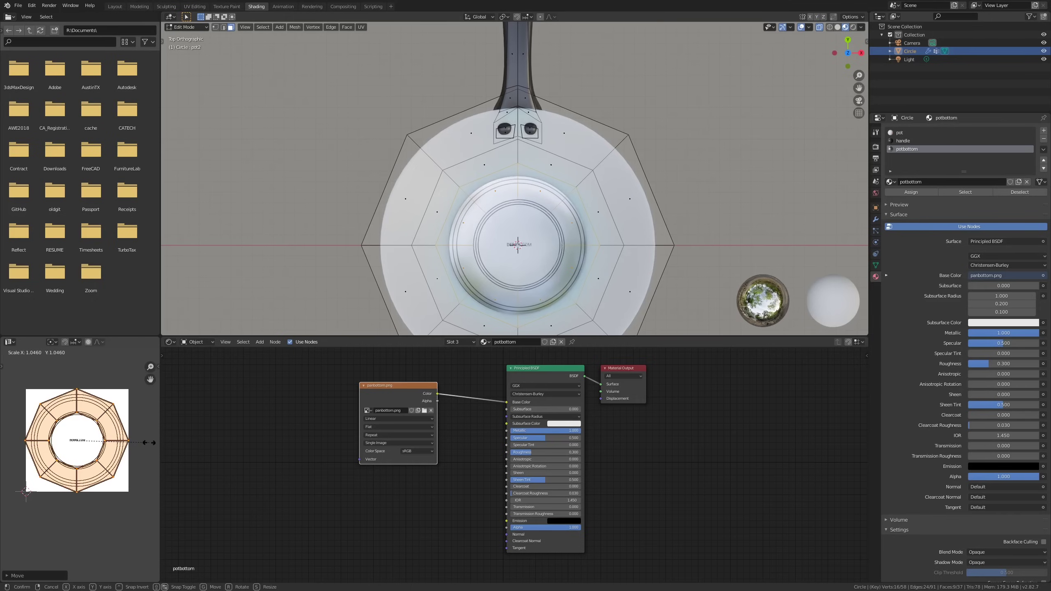
{"action": "left_click", "coordinate": [124, 444]}
{"action": "scroll", "coordinate": [124, 444], "scroll_direction": "up", "scroll_amount": 1}
{"action": "key", "text": "g"}
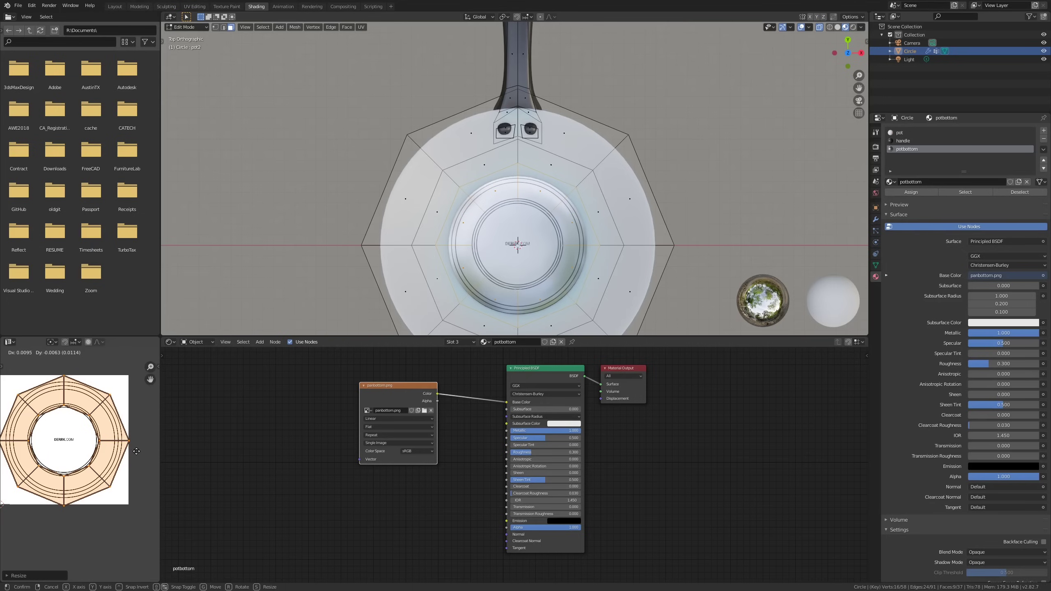
{"action": "left_click", "coordinate": [138, 450]}
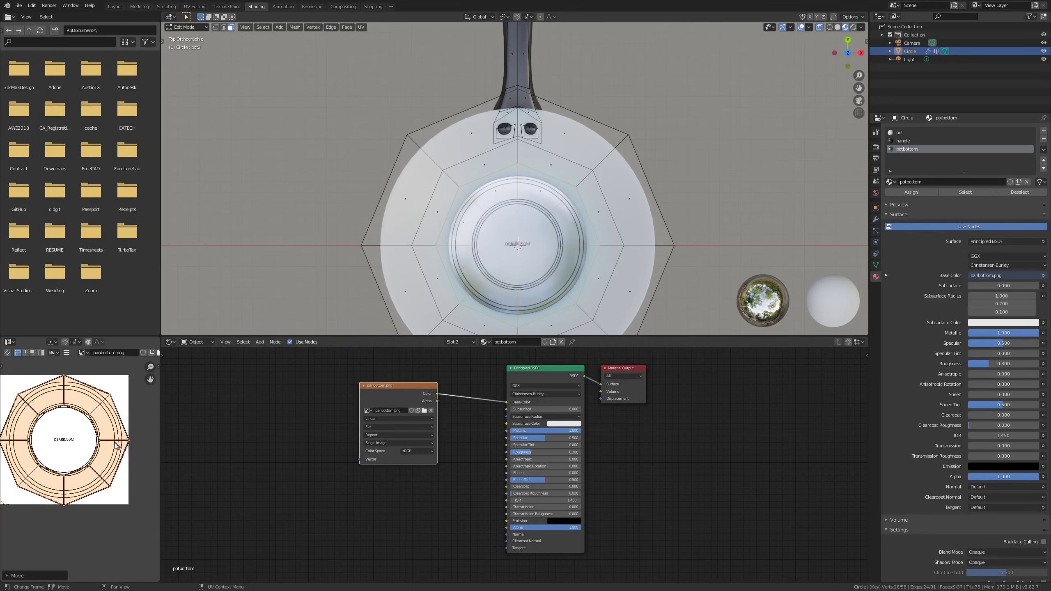
{"action": "key", "text": "Tab"}
{"action": "key", "text": "Tab"}
{"action": "key", "text": "Tab"}
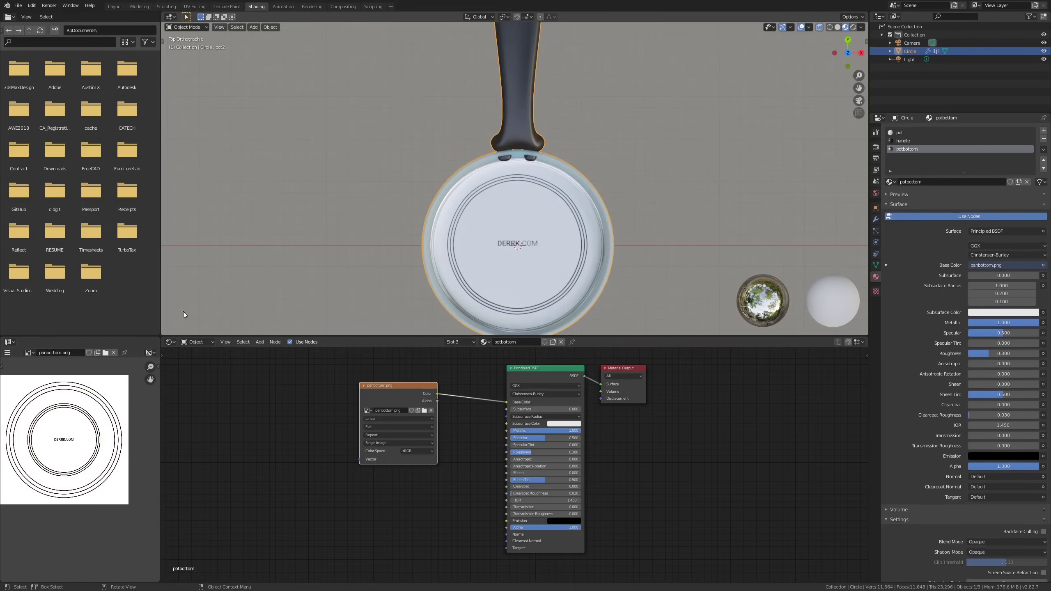
{"action": "middle_click_drag", "start_coordinate": [578, 206], "coordinate": [567, 219]}
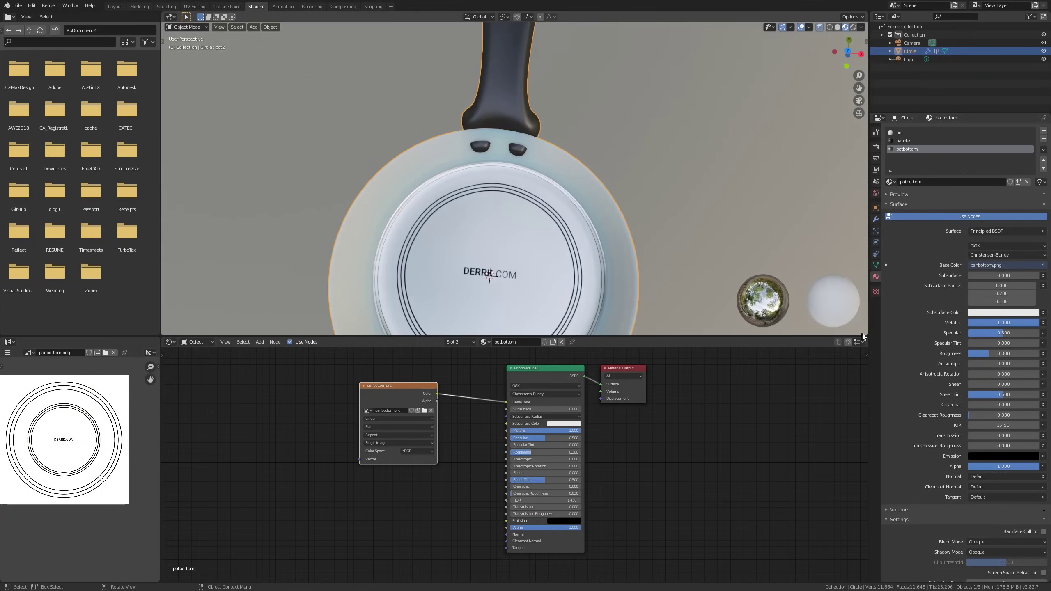
Split the 3D viewport horizontally and turn the new lower area into a Timeline.
{"action": "left_click_drag", "start_coordinate": [862, 334], "coordinate": [254, 257]}
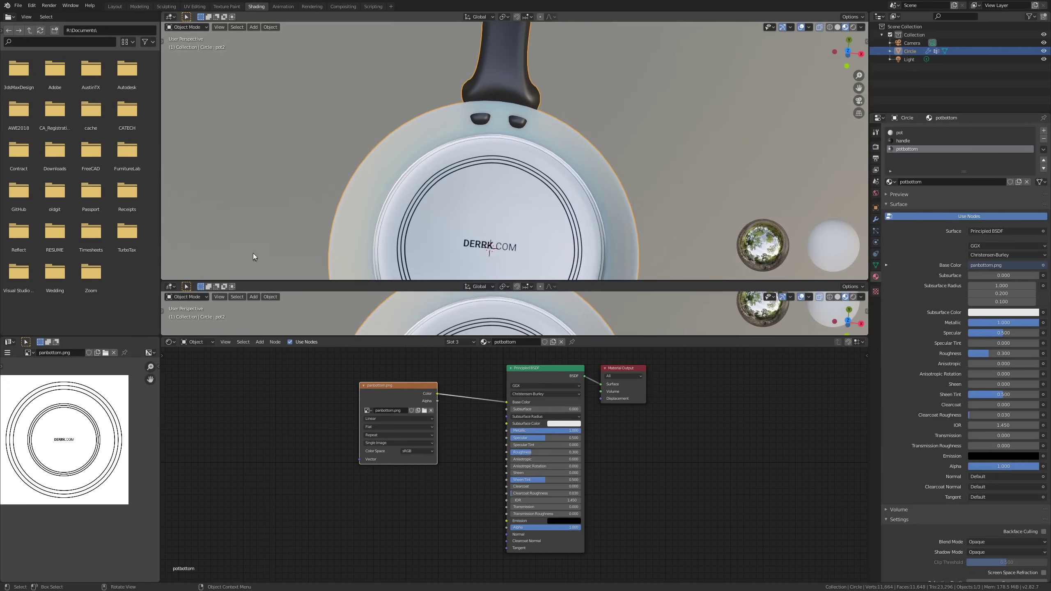
{"action": "left_click", "coordinate": [170, 286]}
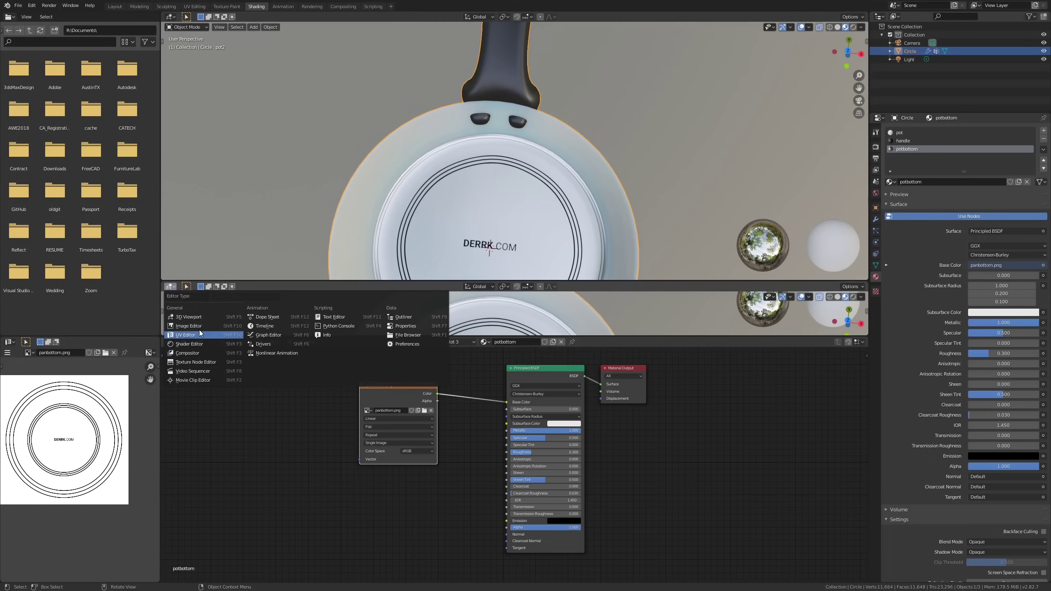
{"action": "left_click", "coordinate": [265, 325]}
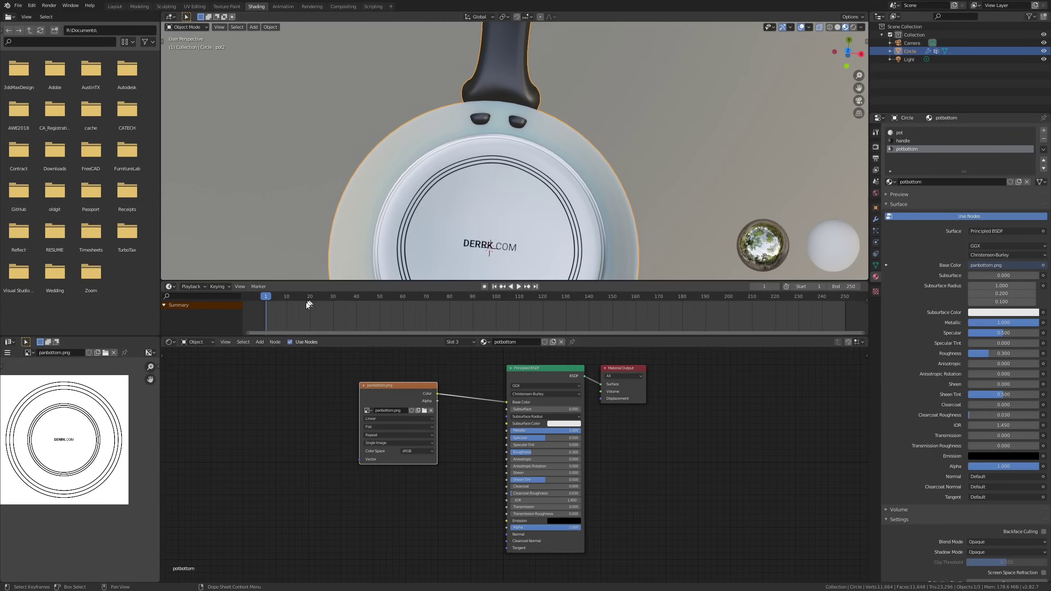
Insert a keyframe on the pot2 shape key's value of 0.000 at frame 1.
{"action": "left_click", "coordinate": [876, 265]}
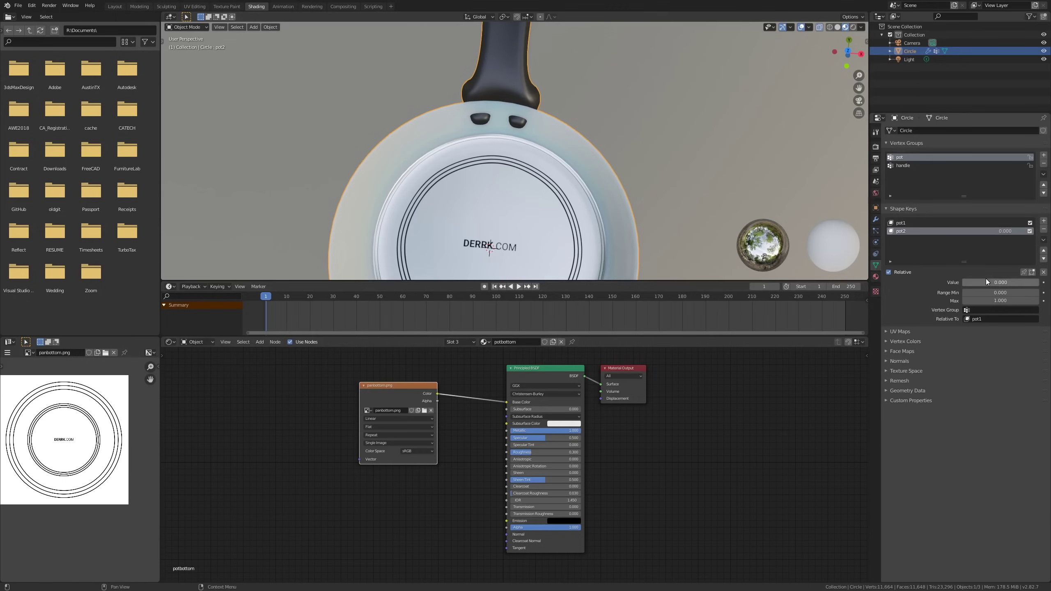
{"action": "right_click", "coordinate": [1008, 282]}
{"action": "left_click", "coordinate": [966, 284]}
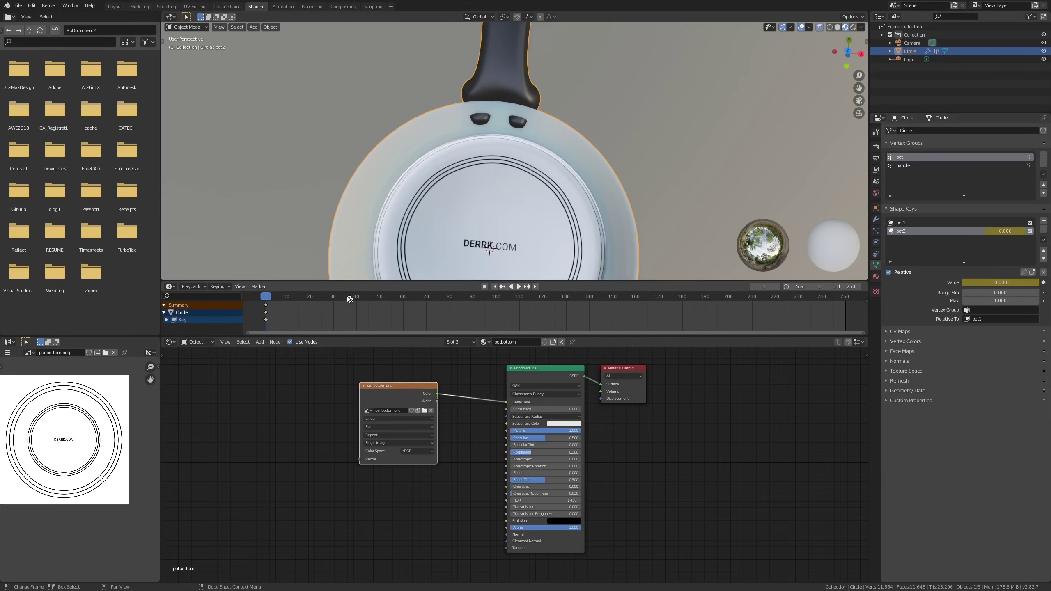
At frame 30, set the pot2 shape key's value to 1.000 and insert a keyframe.
{"action": "left_click_drag", "start_coordinate": [349, 298], "coordinate": [334, 300]}
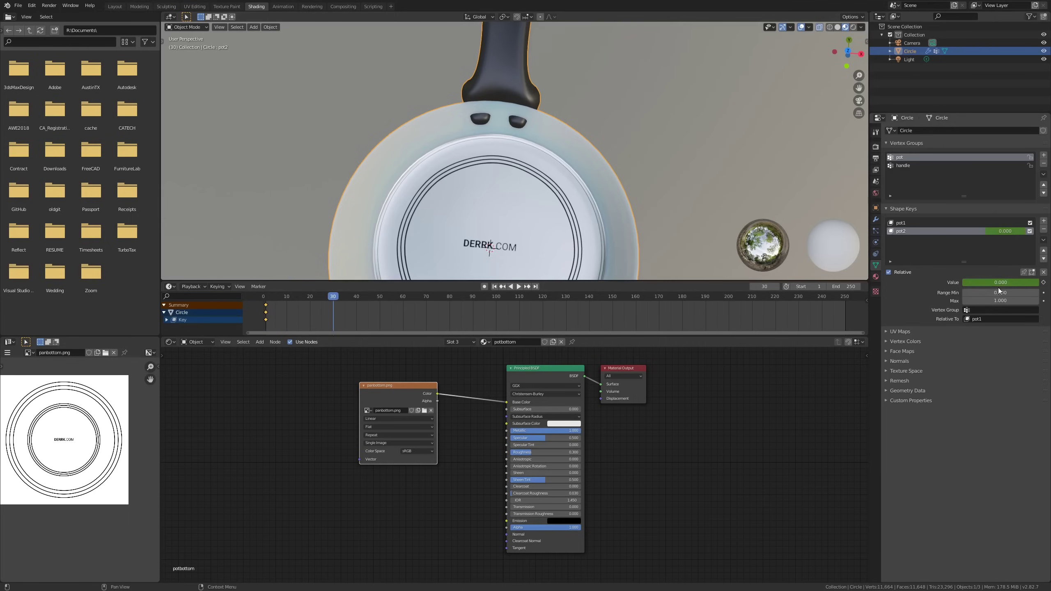
{"action": "left_click_drag", "start_coordinate": [997, 283], "coordinate": [1045, 283]}
{"action": "right_click", "coordinate": [1037, 285]}
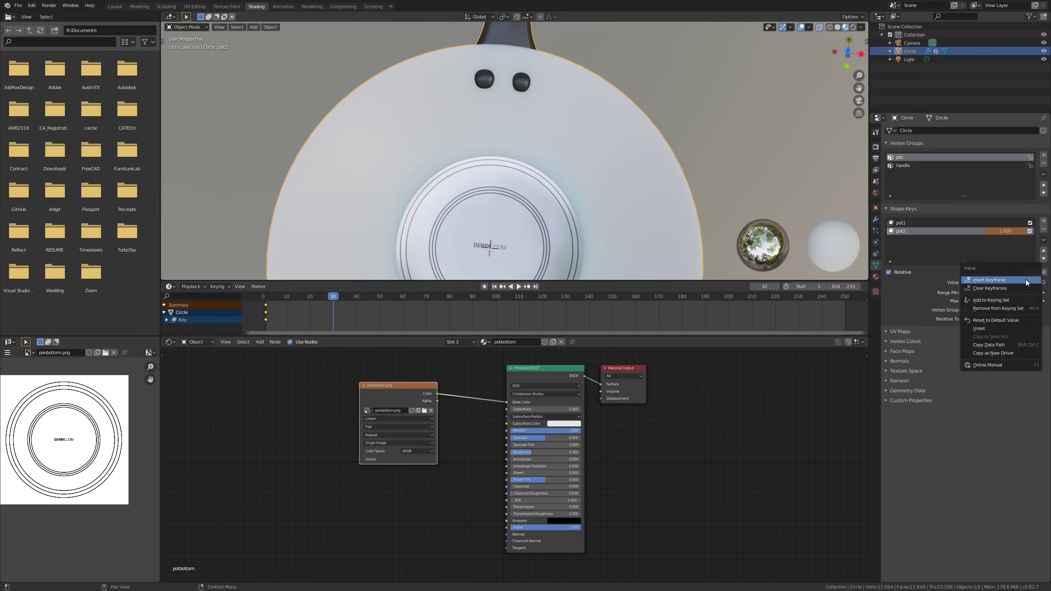
{"action": "left_click", "coordinate": [1032, 285]}
Set the animation's end frame to 30 and play back the pot morph from an angled view of the bottom.
{"action": "middle_click_drag", "start_coordinate": [740, 174], "coordinate": [608, 225]}
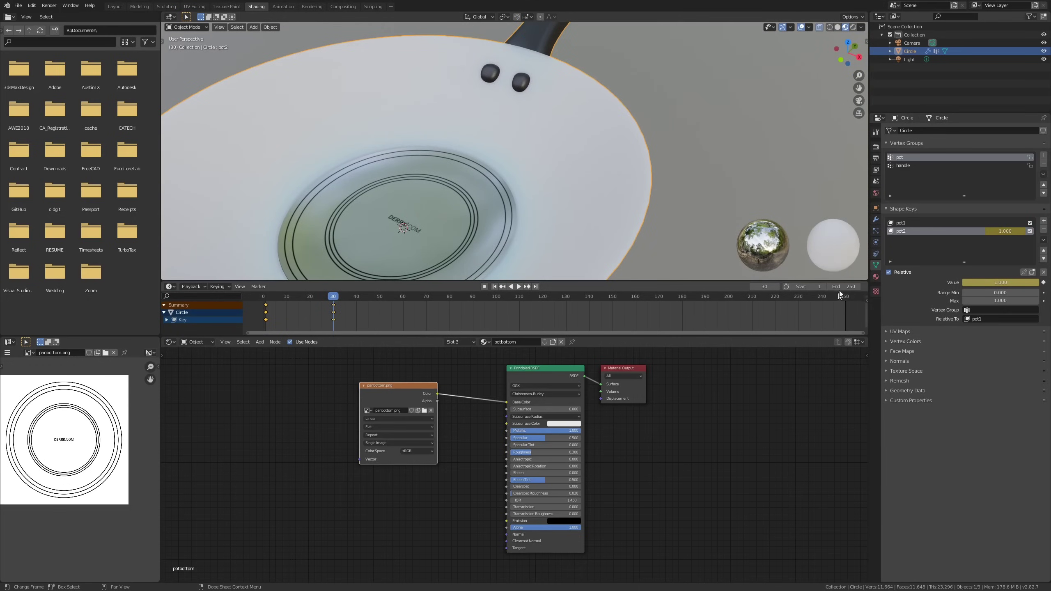
{"action": "type", "text": "30"}
{"action": "key", "text": "Return"}
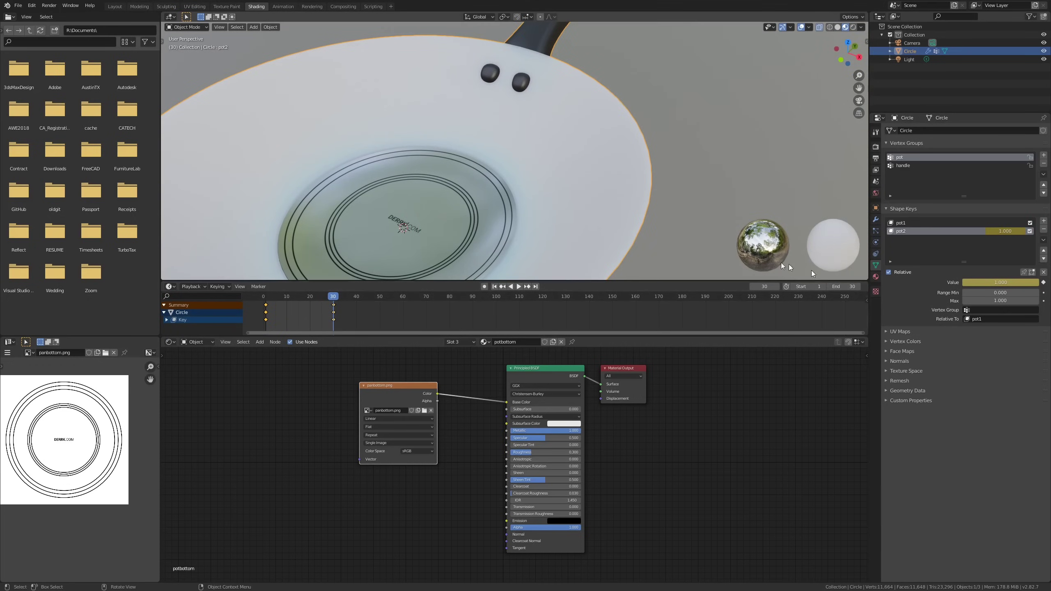
{"action": "key", "text": "space"}
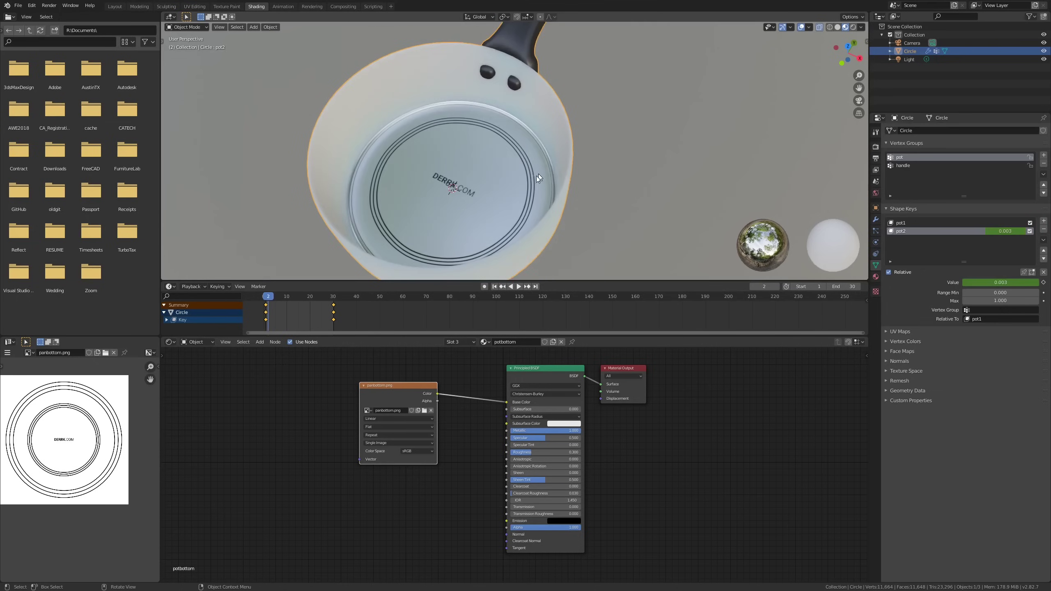
{"action": "key", "text": "space"}
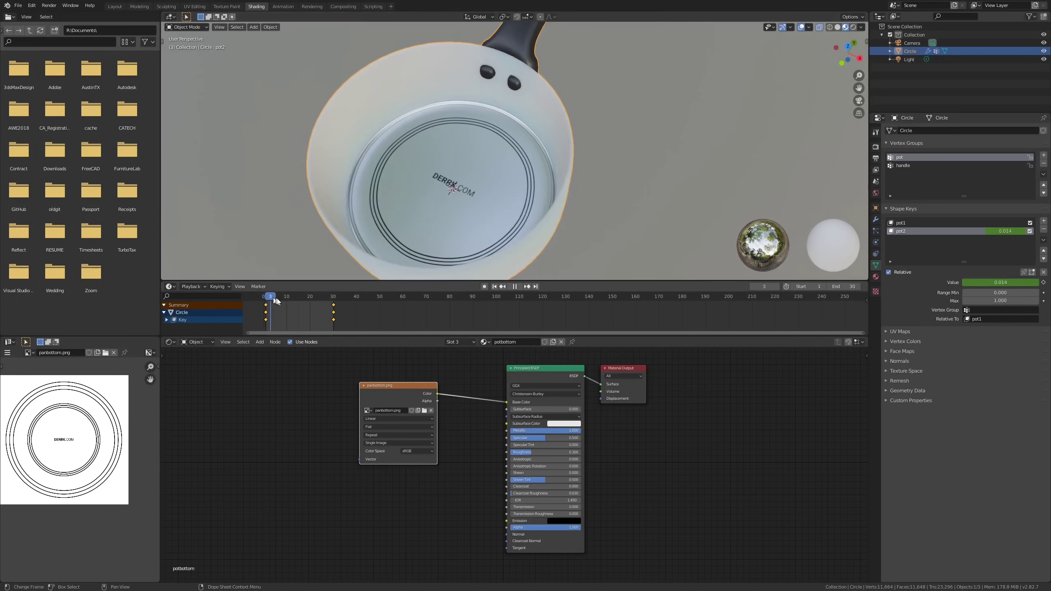
Scrub through and play the pot morph, examining how the bottom changes between the keyframes, and stop at frame 23.
{"action": "mouse_move", "coordinate": [273, 299]}
{"action": "left_mouse_down"}
{"action": "mouse_move", "coordinate": [322, 299]}
{"action": "mouse_move", "coordinate": [277, 299]}
{"action": "left_mouse_up"}
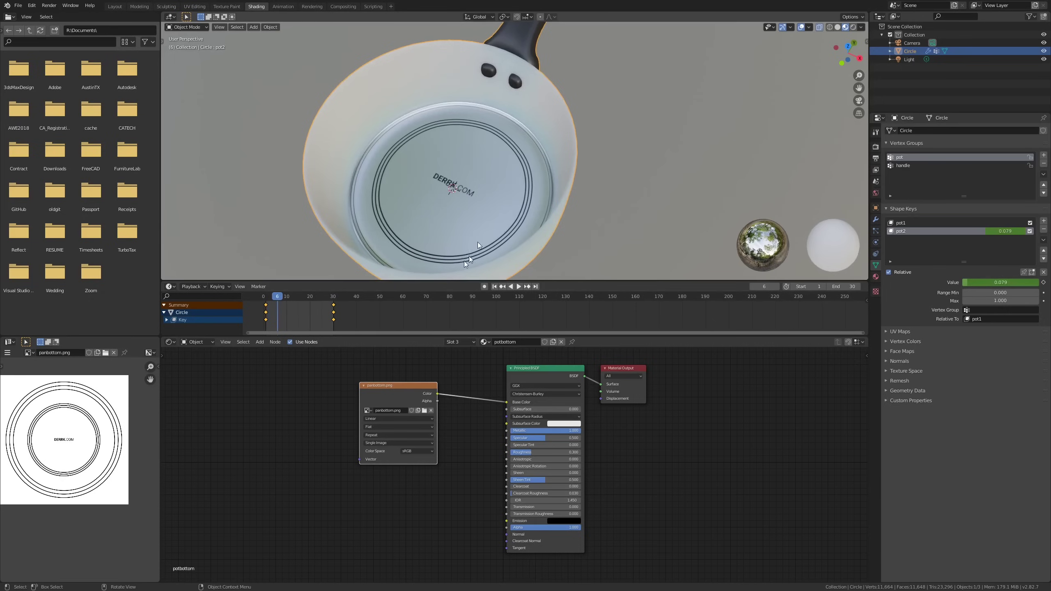
{"action": "key", "text": "space"}
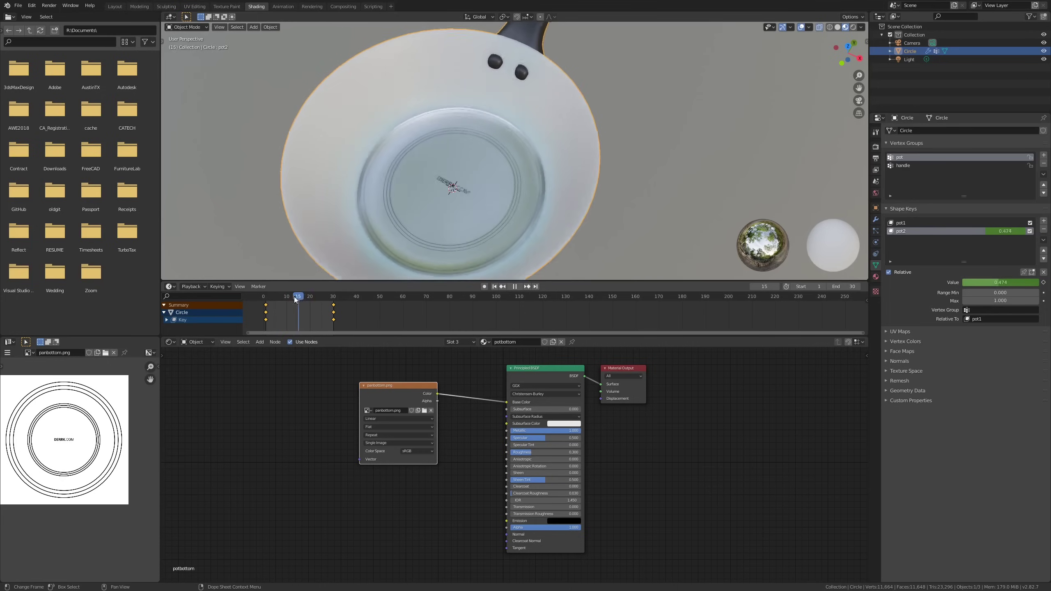
{"action": "key", "text": "space"}
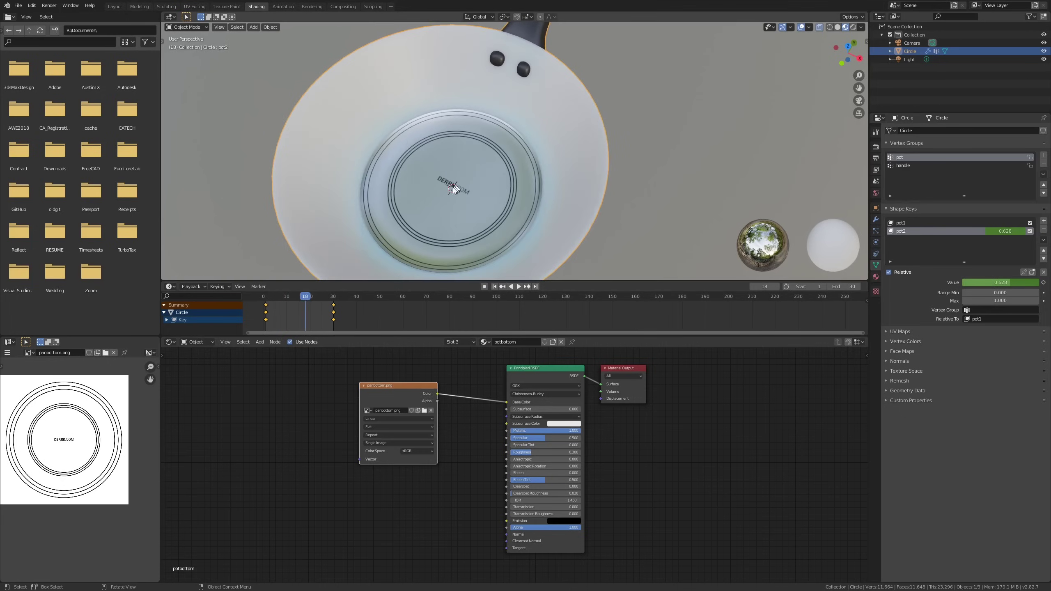
{"action": "mouse_move", "coordinate": [304, 295]}
{"action": "left_mouse_down"}
{"action": "mouse_move", "coordinate": [268, 298]}
{"action": "mouse_move", "coordinate": [308, 302]}
{"action": "mouse_move", "coordinate": [287, 304]}
{"action": "left_mouse_up"}
{"action": "key", "text": "space"}
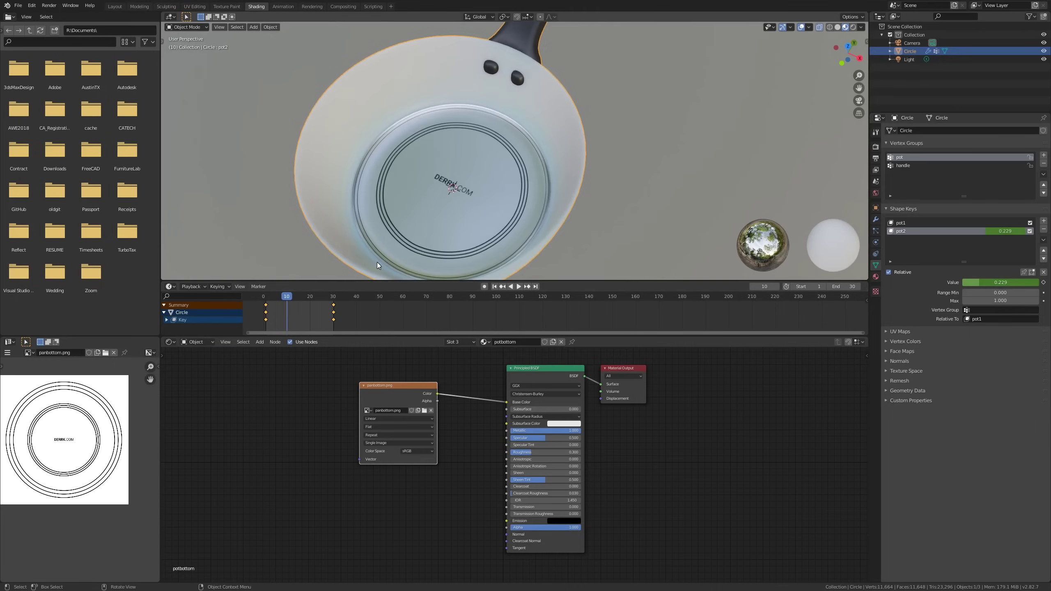
{"action": "left_click_drag", "start_coordinate": [271, 295], "coordinate": [317, 296]}
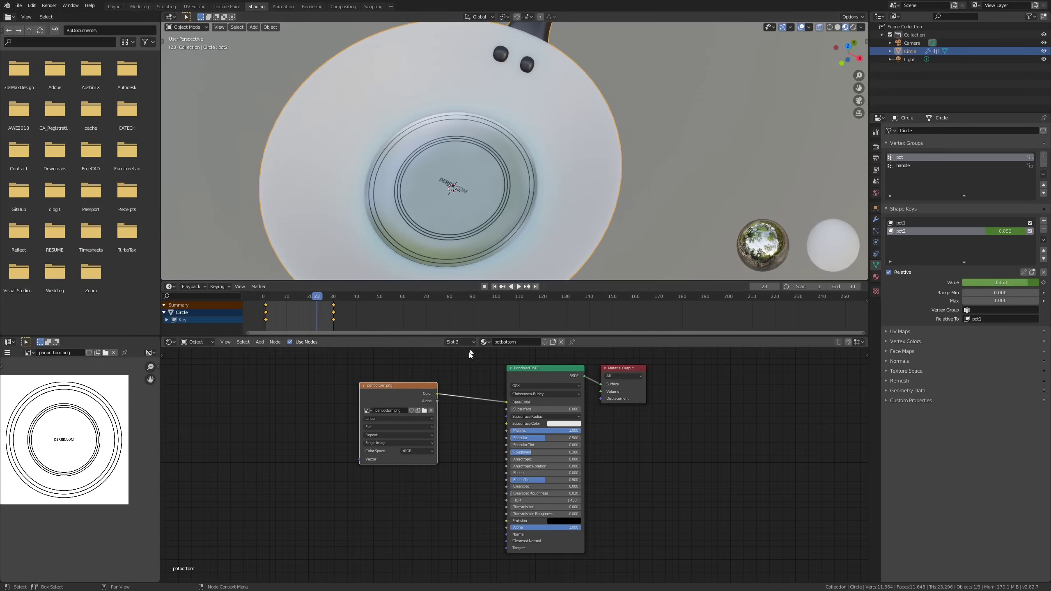
Add an Invert node between the panbottom.png texture's color output and the Principled BSDF's Base Color.
{"action": "middle_click_drag", "start_coordinate": [469, 356], "coordinate": [459, 360]}
{"action": "middle_click_drag", "start_coordinate": [493, 151], "coordinate": [480, 184]}
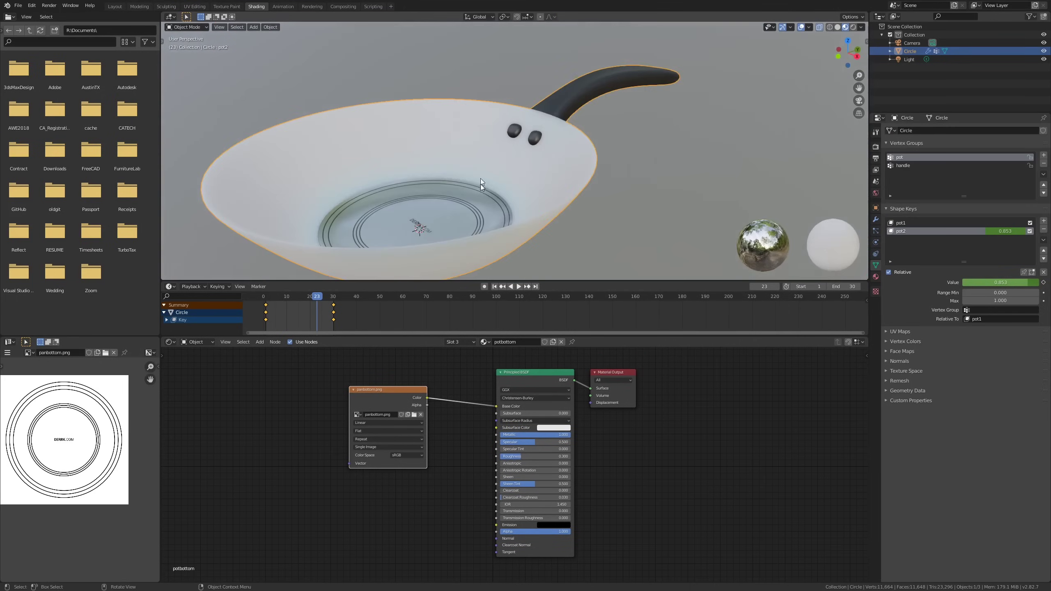
{"action": "left_click_drag", "start_coordinate": [422, 402], "coordinate": [398, 407]}
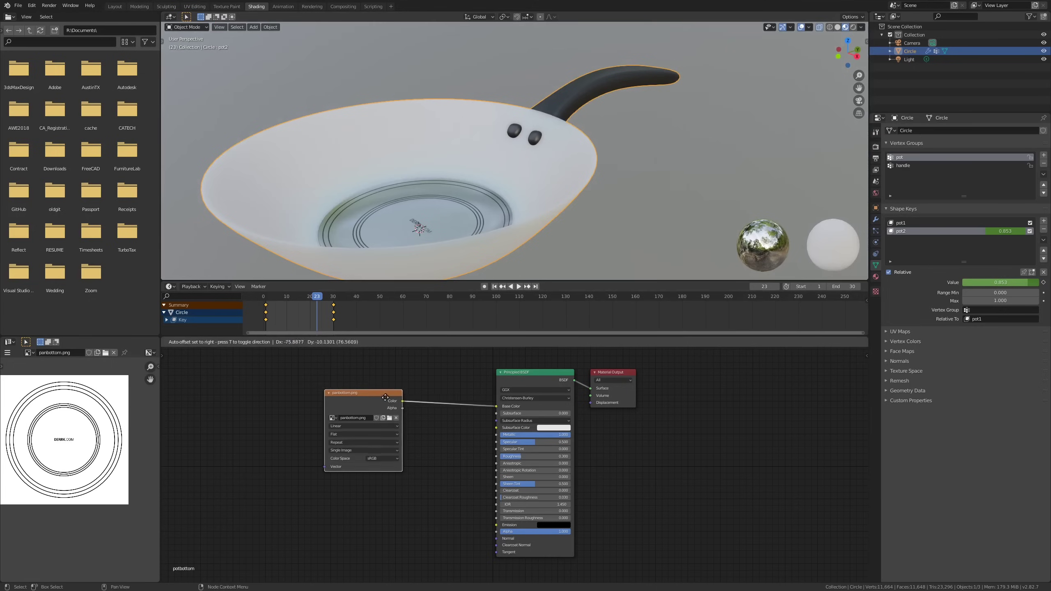
{"action": "scroll", "coordinate": [468, 196], "scroll_direction": "up", "scroll_amount": 4}
{"action": "middle_click_drag", "start_coordinate": [474, 211], "coordinate": [451, 191]}
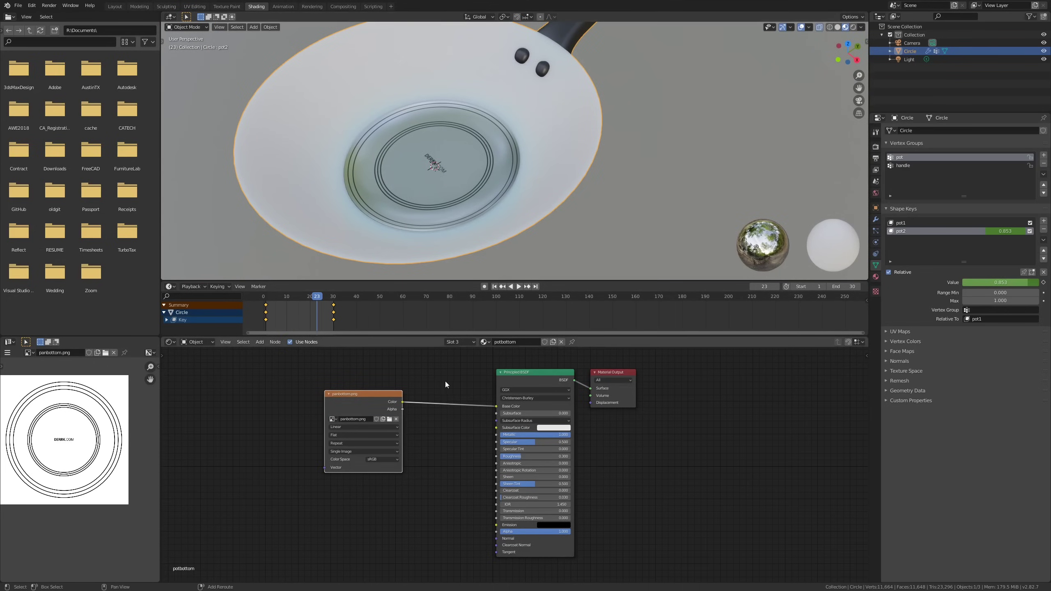
{"action": "key", "text": "shift+a"}
{"action": "mouse_move", "coordinate": [427, 392]}
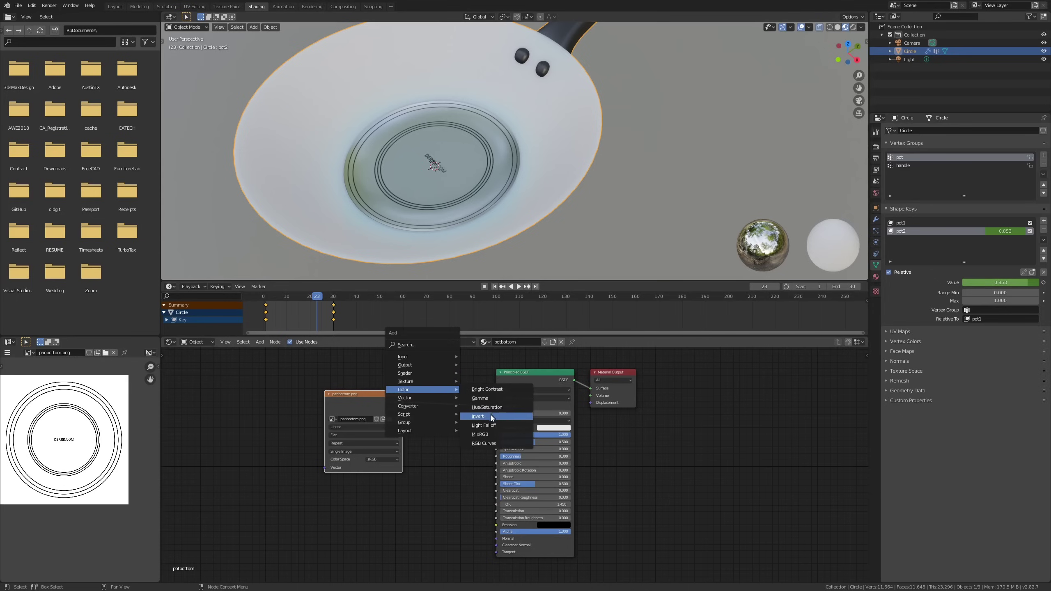
{"action": "left_click", "coordinate": [489, 417]}
{"action": "left_click", "coordinate": [435, 400]}
{"action": "middle_click_drag", "start_coordinate": [456, 196], "coordinate": [489, 232]}
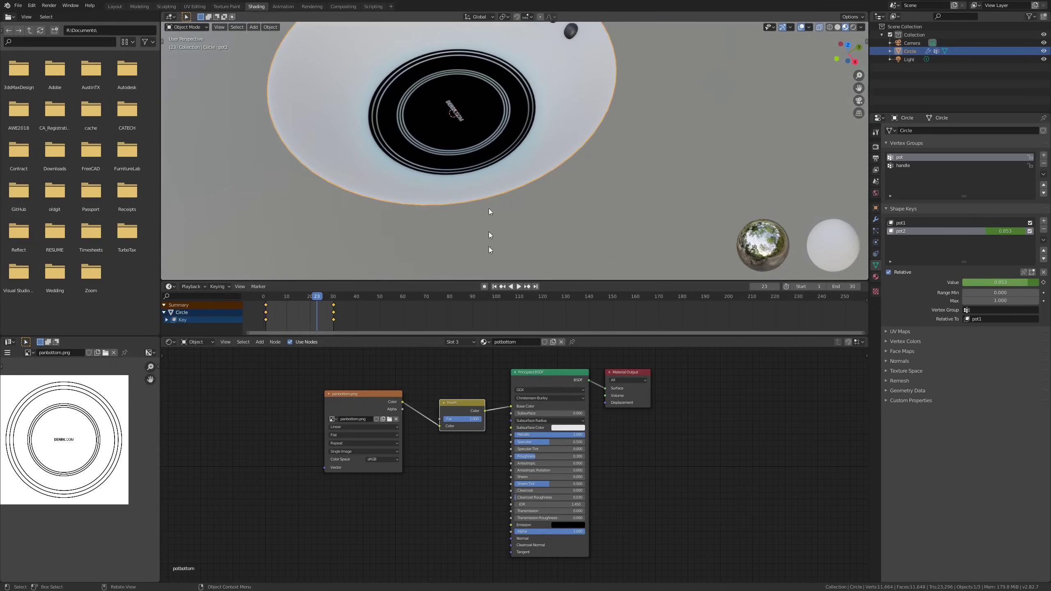
Rearrange the Invert and image texture nodes and connect the texture's color output to the Principled BSDF's Roughness.
{"action": "left_click_drag", "start_coordinate": [472, 402], "coordinate": [451, 376]}
{"action": "left_click_drag", "start_coordinate": [385, 395], "coordinate": [380, 375]}
{"action": "left_click_drag", "start_coordinate": [455, 374], "coordinate": [457, 388]}
{"action": "middle_click_drag", "start_coordinate": [480, 415], "coordinate": [482, 406]}
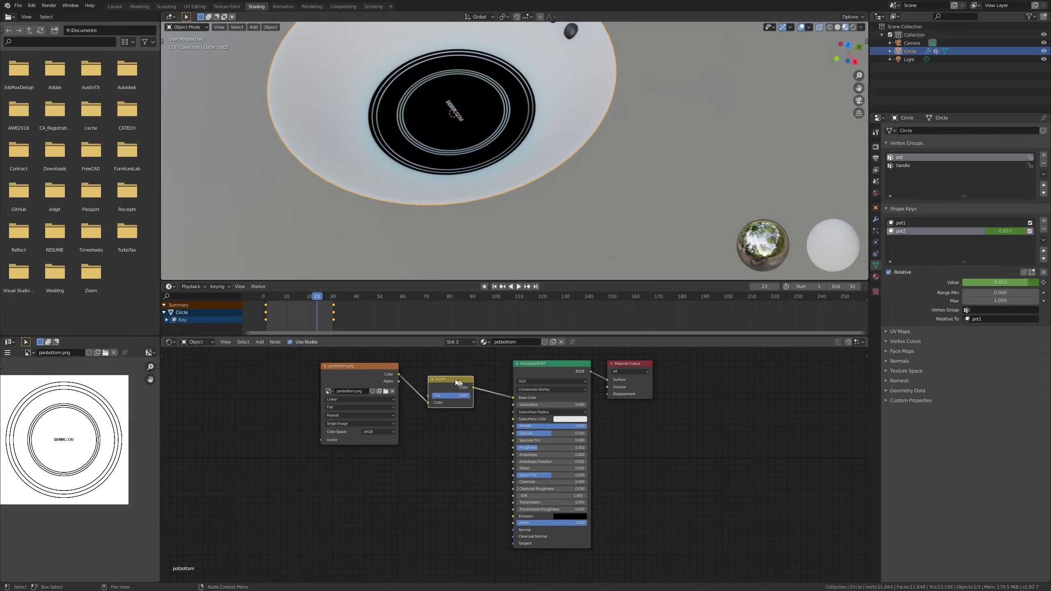
{"action": "left_click_drag", "start_coordinate": [372, 366], "coordinate": [380, 435]}
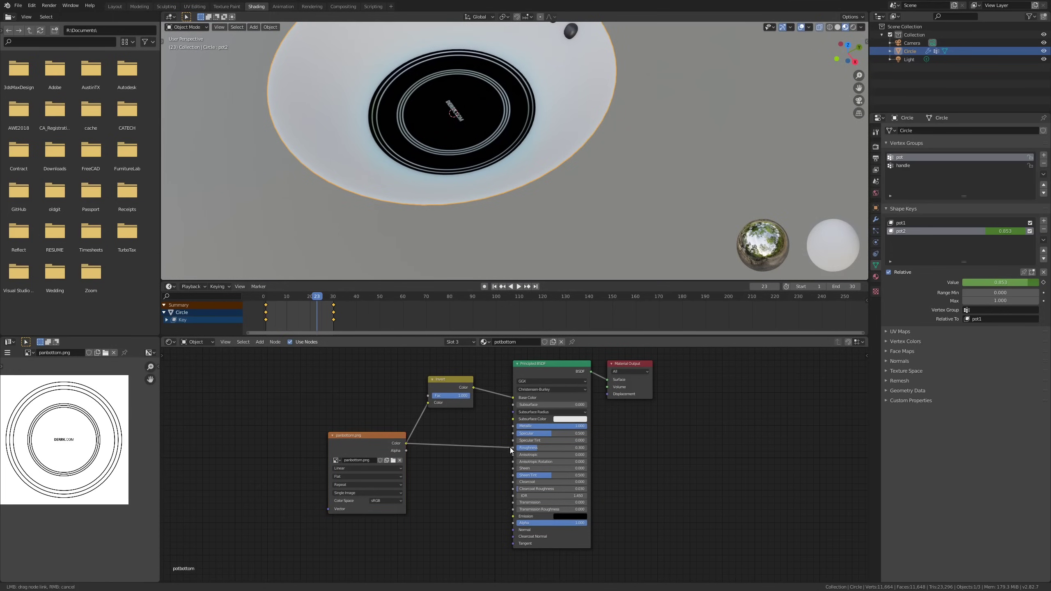
{"action": "left_click_drag", "start_coordinate": [510, 447], "coordinate": [512, 448]}
Examine the reflections on the pan bottom's rings and logo from several angles, including with a trial trackball rotation.
{"action": "middle_click_drag", "start_coordinate": [465, 106], "coordinate": [480, 161]}
{"action": "scroll", "coordinate": [488, 163], "scroll_direction": "up", "scroll_amount": 3}
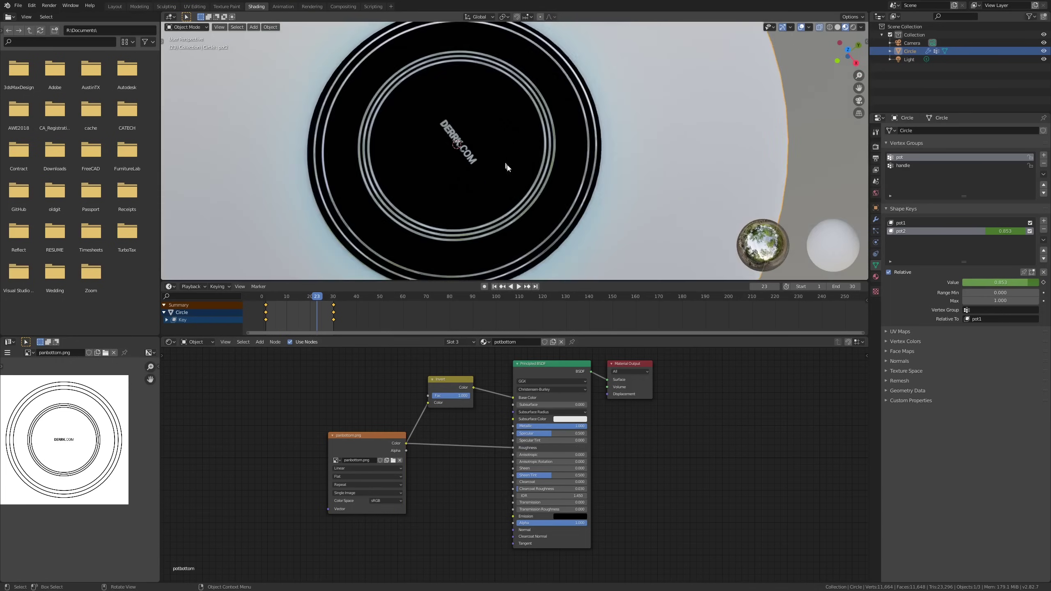
{"action": "scroll", "coordinate": [515, 170], "scroll_direction": "down", "scroll_amount": 1}
{"action": "scroll", "coordinate": [541, 186], "scroll_direction": "up", "scroll_amount": 1}
{"action": "scroll", "coordinate": [542, 188], "scroll_direction": "down", "scroll_amount": 1}
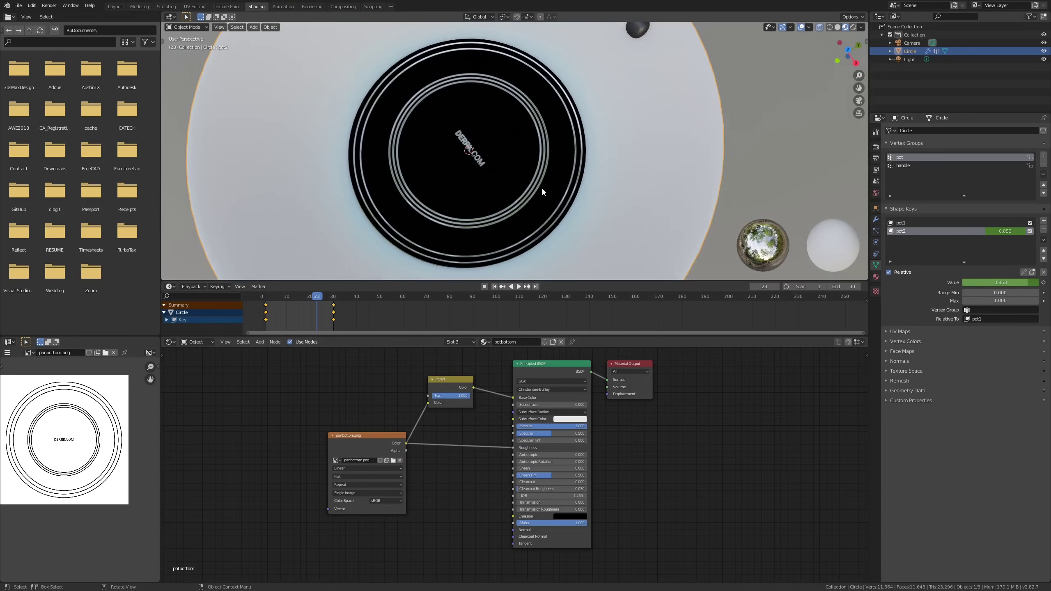
{"action": "key", "text": "r"}
{"action": "key", "text": "r"}
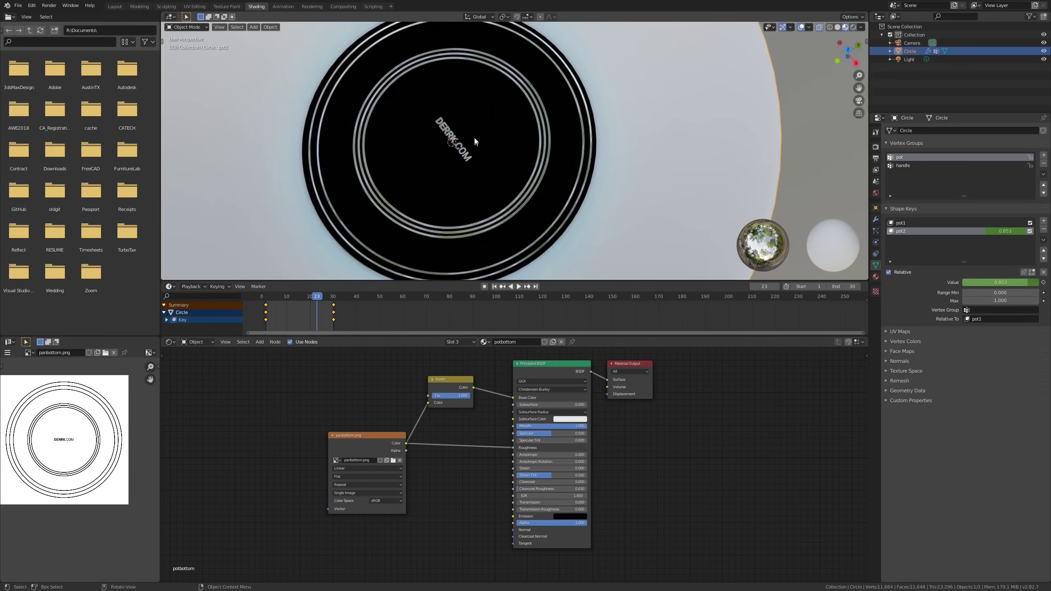
{"action": "middle_click_drag", "start_coordinate": [474, 135], "coordinate": [499, 151]}
{"action": "mouse_move", "coordinate": [439, 388]}
{"action": "middle_mouse_down"}
{"action": "mouse_move", "coordinate": [441, 363]}
{"action": "mouse_move", "coordinate": [449, 396]}
{"action": "middle_mouse_up"}
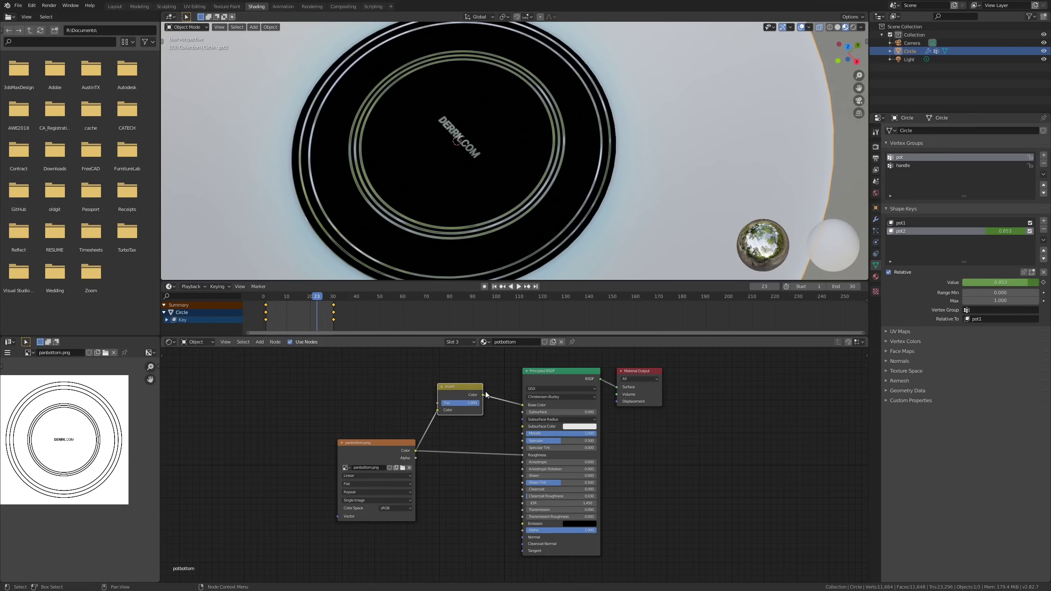
{"action": "middle_click_drag", "start_coordinate": [522, 150], "coordinate": [534, 182]}
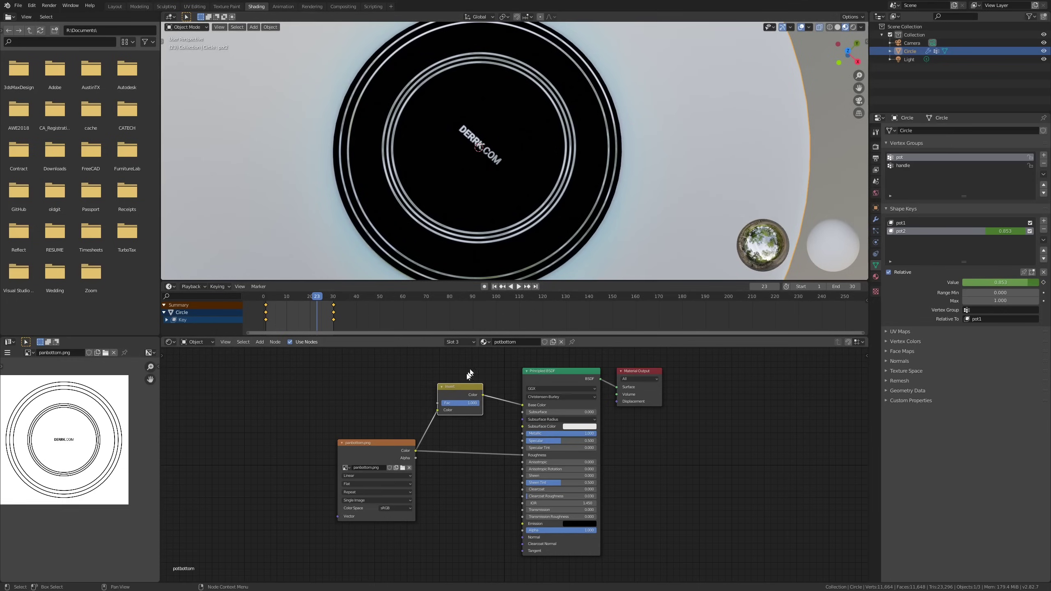
Duplicate the Invert node onto the link between the image texture and Roughness, and set the copy's Fac to 0.200.
{"action": "middle_click_drag", "start_coordinate": [467, 390], "coordinate": [462, 366]}
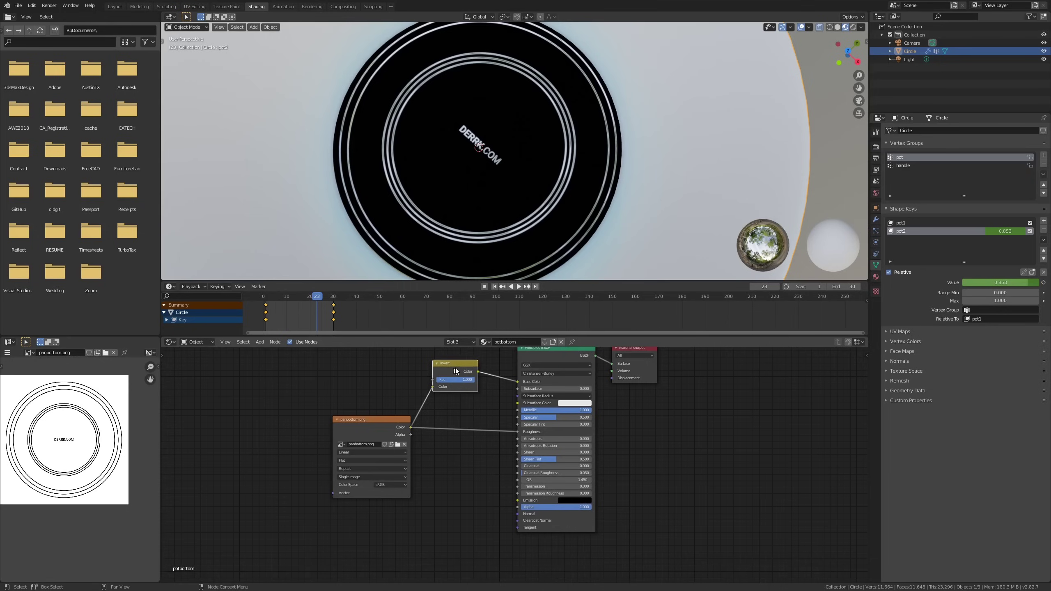
{"action": "key", "text": "shift+d"}
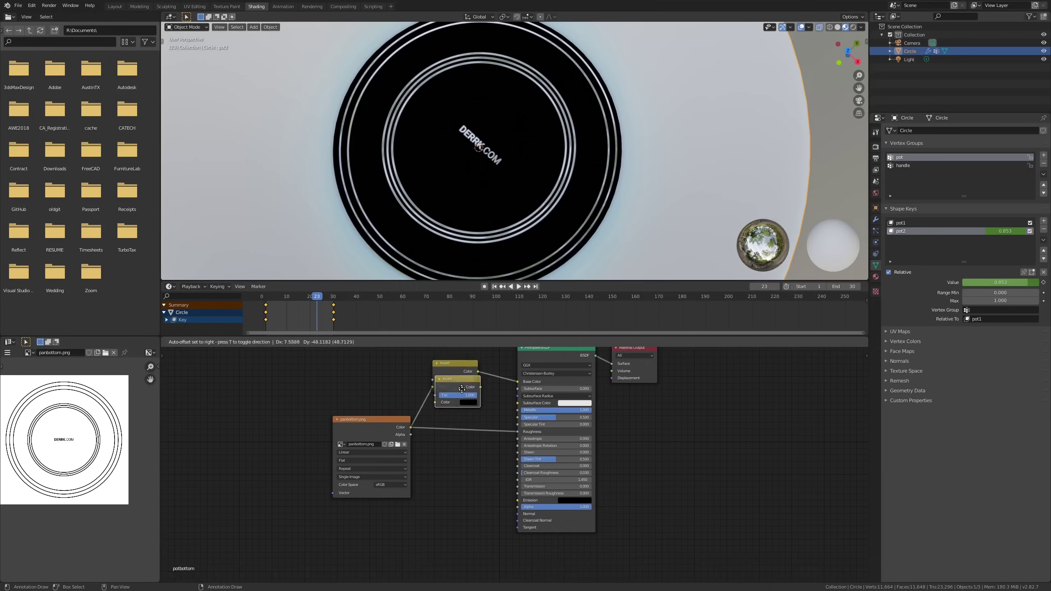
{"action": "left_click", "coordinate": [464, 420]}
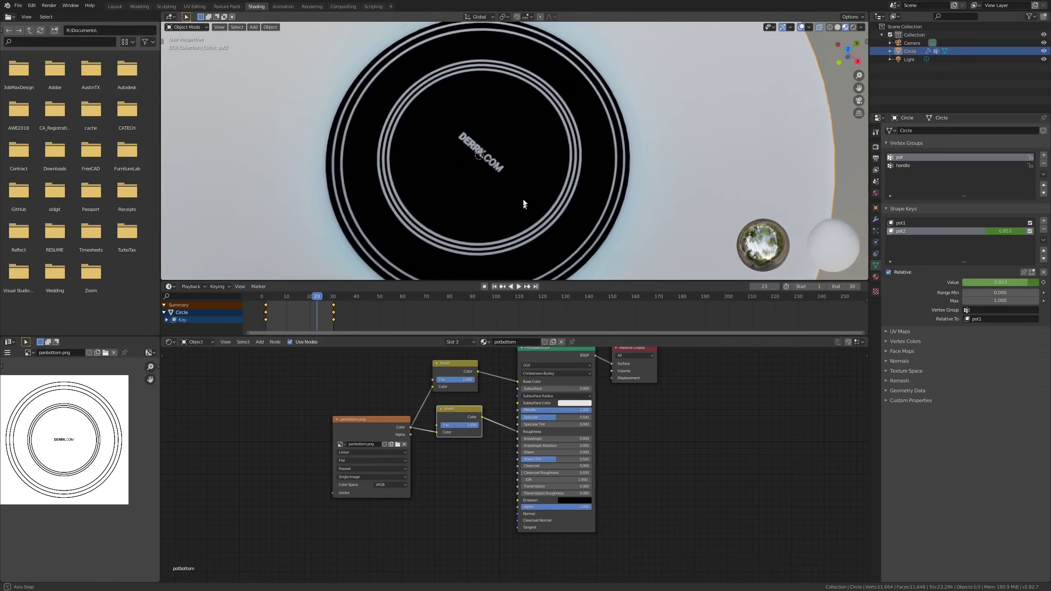
{"action": "middle_click_drag", "start_coordinate": [525, 202], "coordinate": [528, 168]}
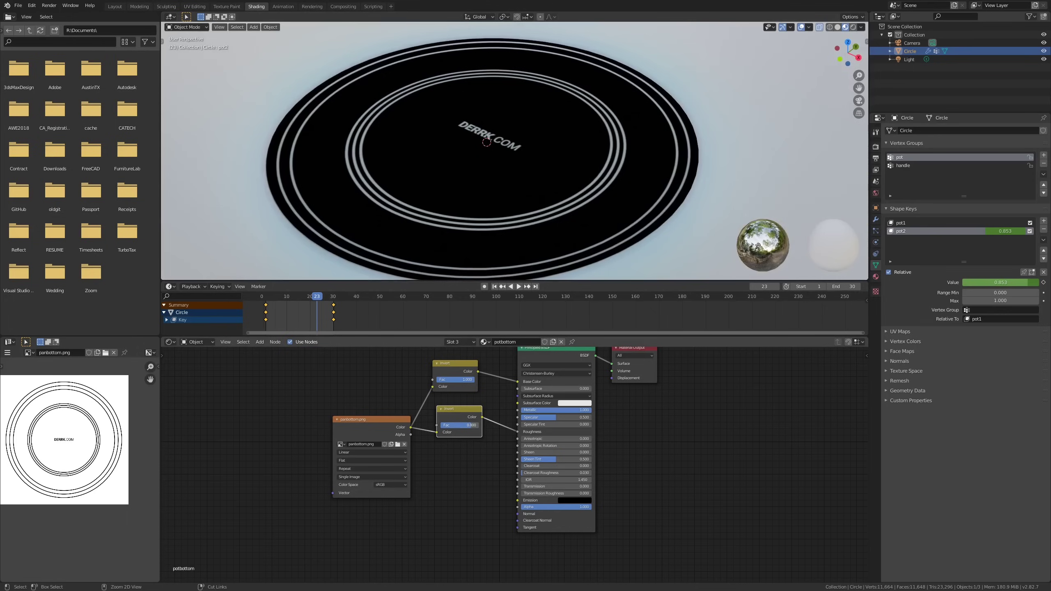
{"action": "left_click_drag", "start_coordinate": [469, 425], "coordinate": [459, 425]}
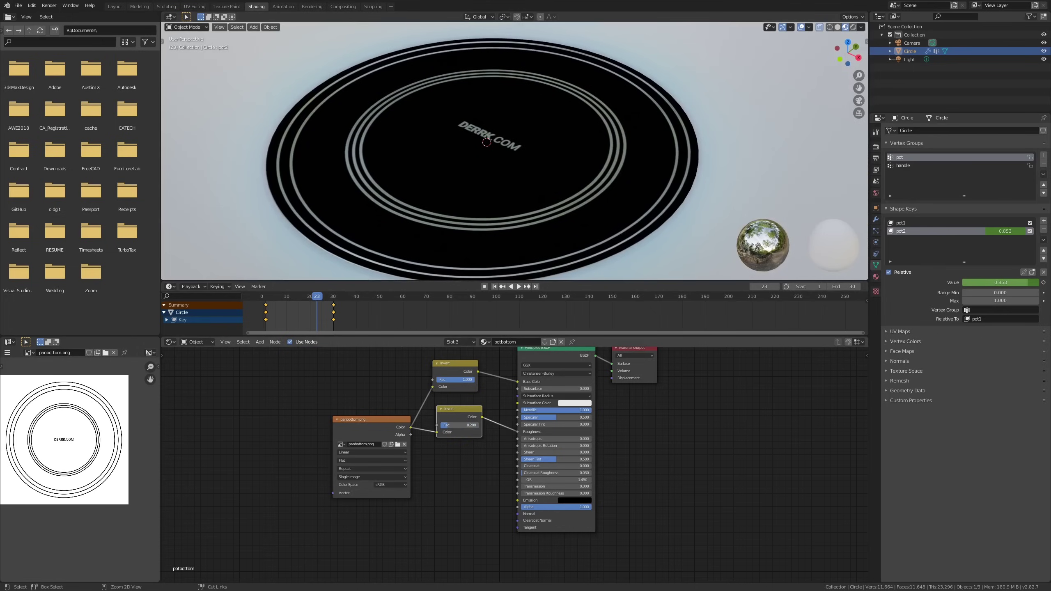
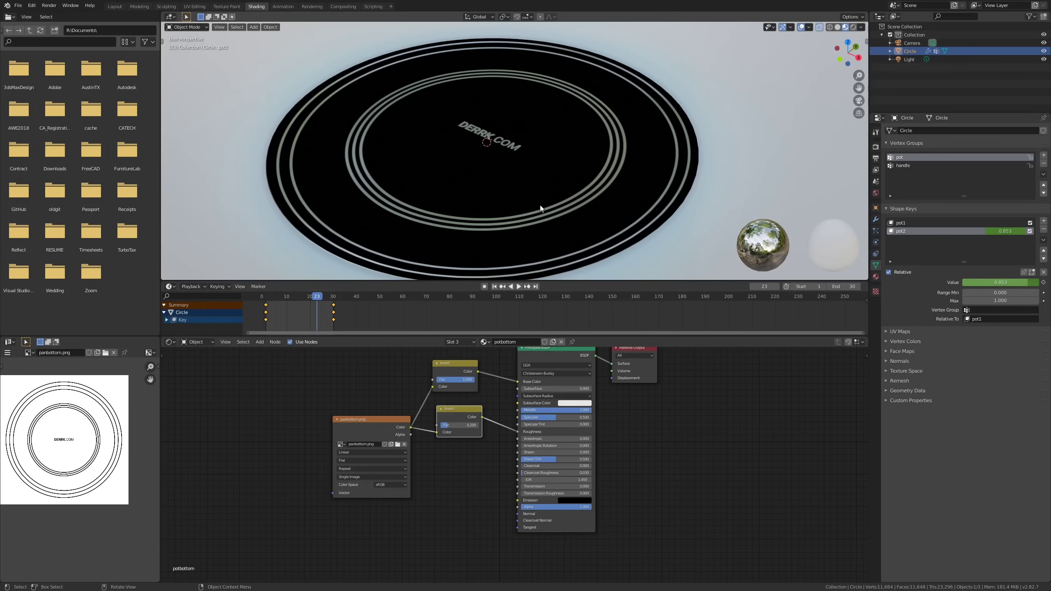
Inspect the bottom's reflections with a temporary trackball rotation of the pan, then cancel it and deselect everything.
{"action": "middle_click_drag", "start_coordinate": [537, 234], "coordinate": [524, 184]}
{"action": "key", "text": "r"}
{"action": "key", "text": "r"}
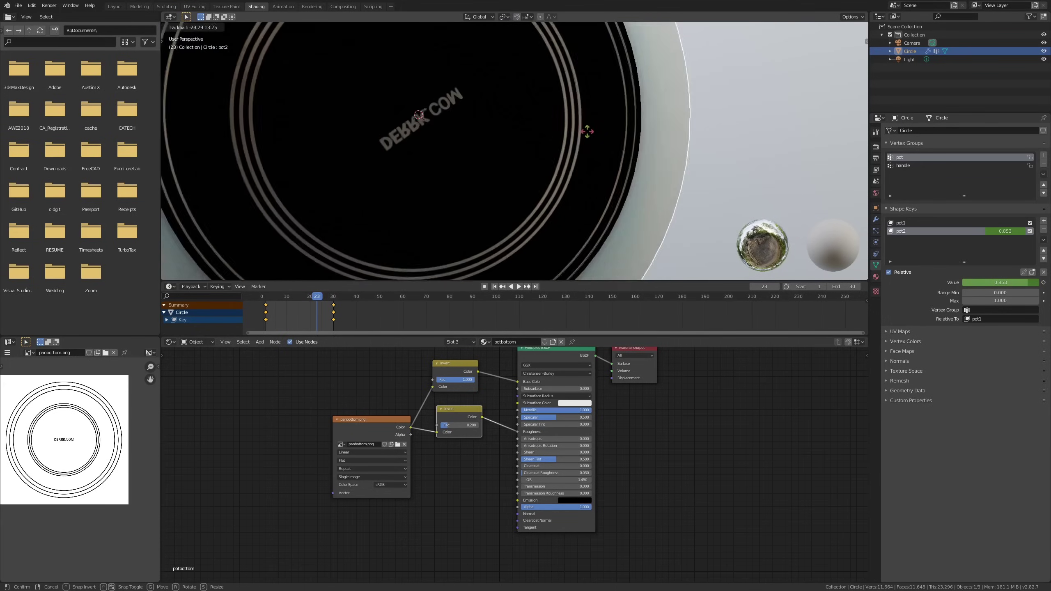
{"action": "key", "text": "Escape"}
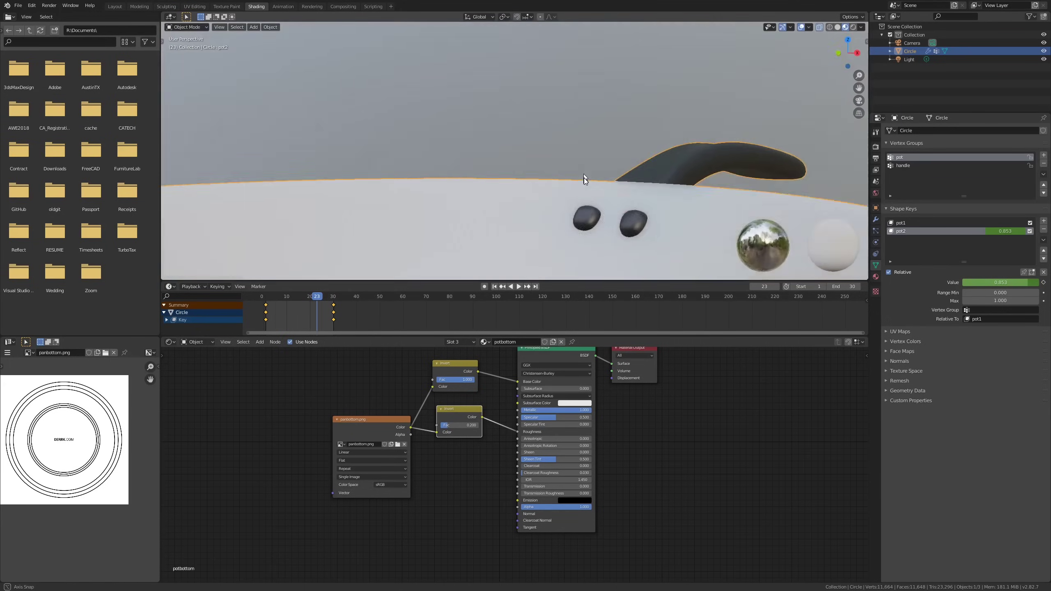
{"action": "middle_click_drag", "start_coordinate": [588, 190], "coordinate": [528, 239]}
{"action": "key", "text": "alt+a"}
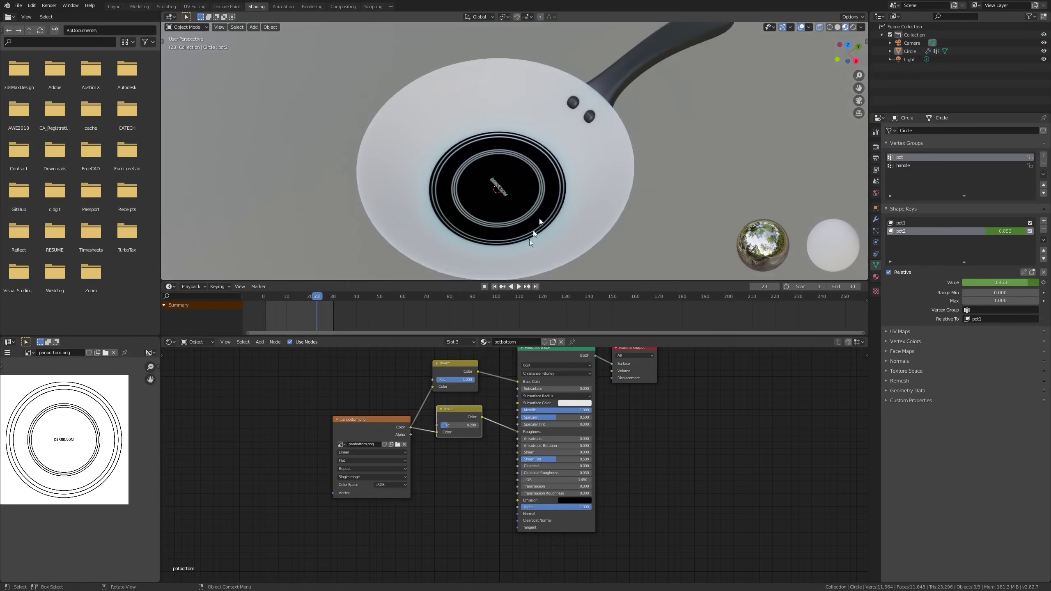
Add a Bump node, link its output to the Principled BSDF's Normal, and feed the image texture's color into its Height.
{"action": "scroll", "coordinate": [394, 433], "scroll_direction": "down", "scroll_amount": 4, "text": "shift"}
{"action": "key", "text": "shift+a"}
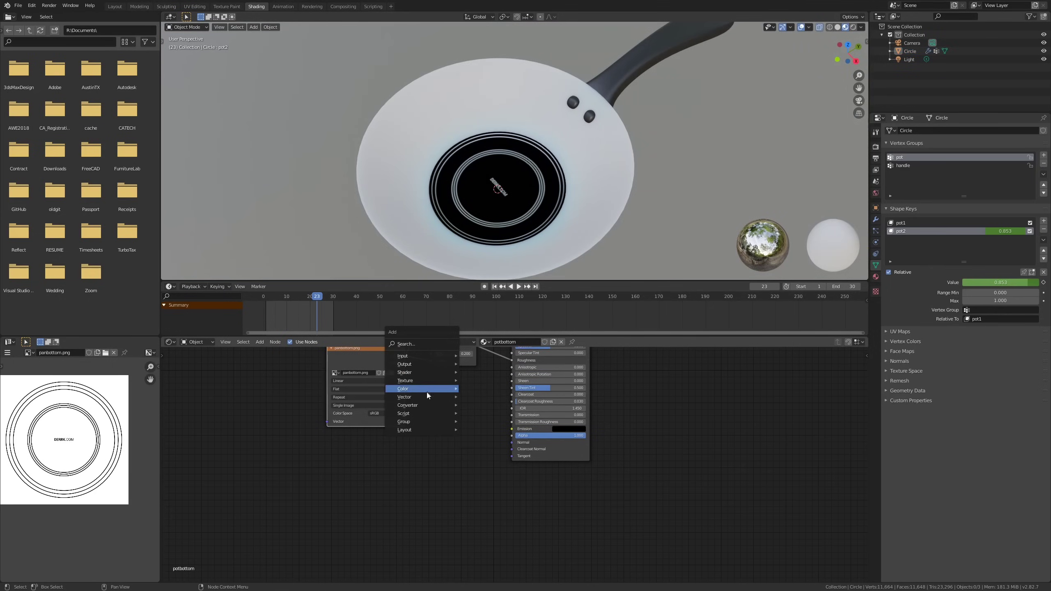
{"action": "mouse_move", "coordinate": [426, 397]}
{"action": "left_click", "coordinate": [476, 397]}
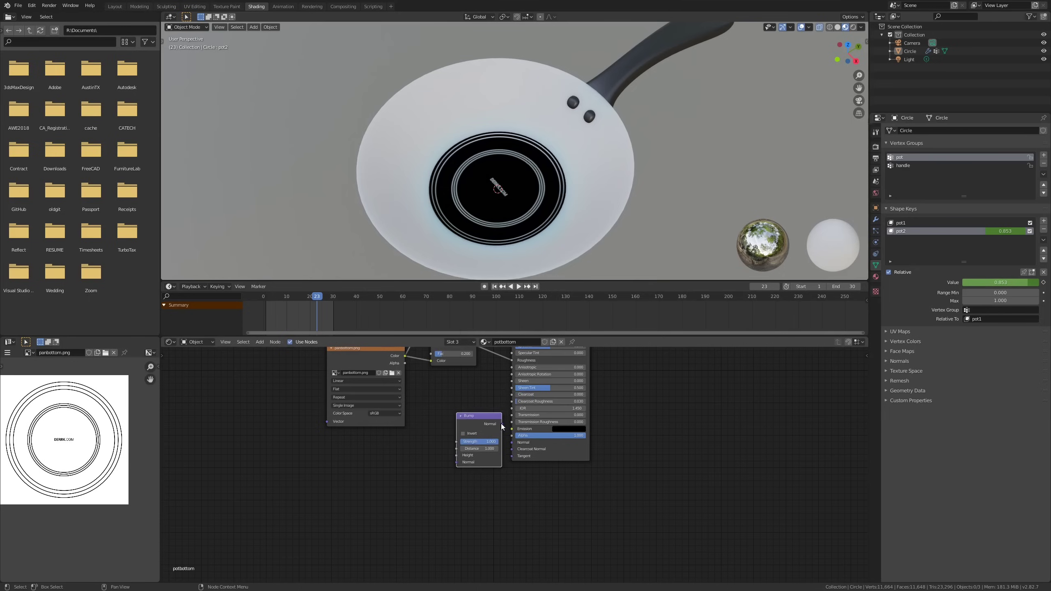
{"action": "mouse_move", "coordinate": [502, 425]}
{"action": "left_mouse_down"}
{"action": "mouse_move", "coordinate": [512, 443]}
{"action": "mouse_move", "coordinate": [479, 429]}
{"action": "left_mouse_up"}
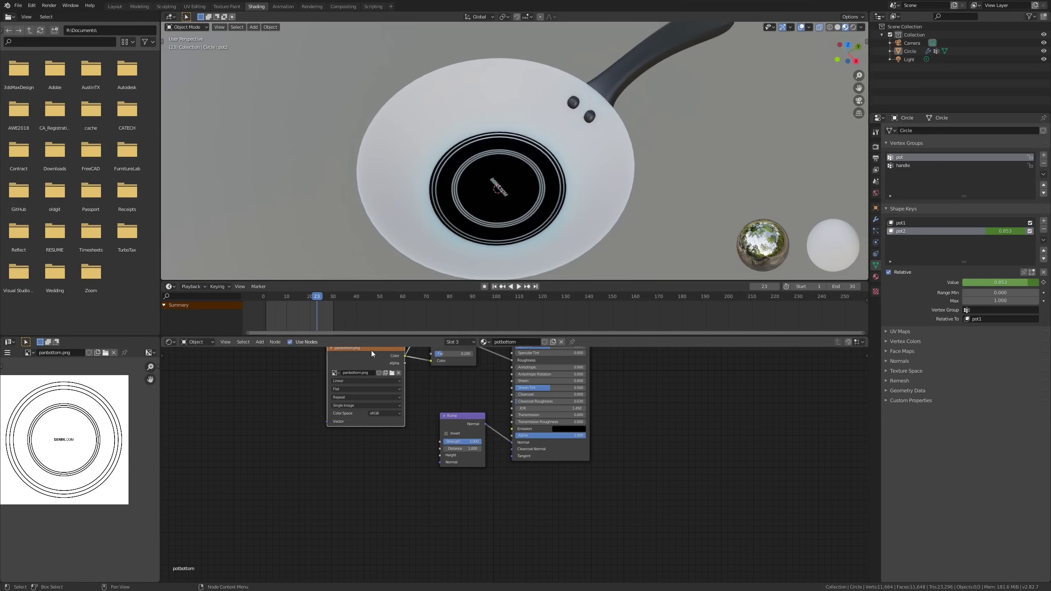
{"action": "left_click_drag", "start_coordinate": [372, 354], "coordinate": [400, 404]}
{"action": "left_click_drag", "start_coordinate": [438, 455], "coordinate": [440, 456]}
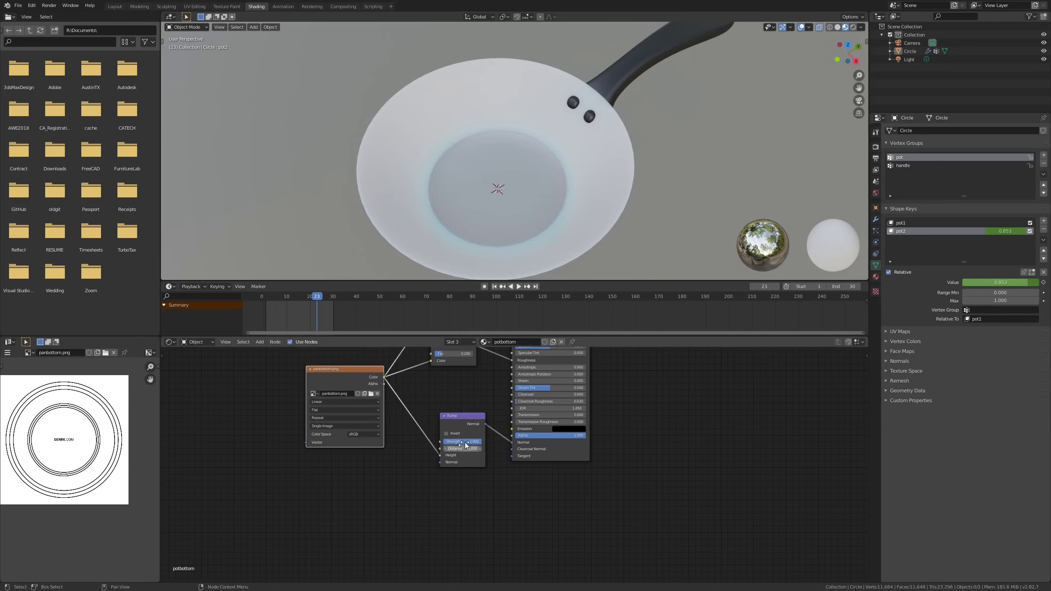
Select the pan and tilt it with a freehand trackball rotation so its bottom sits at an angle.
{"action": "scroll", "coordinate": [533, 206], "scroll_direction": "up", "scroll_amount": 4}
{"action": "middle_click_drag", "start_coordinate": [533, 209], "coordinate": [531, 211]}
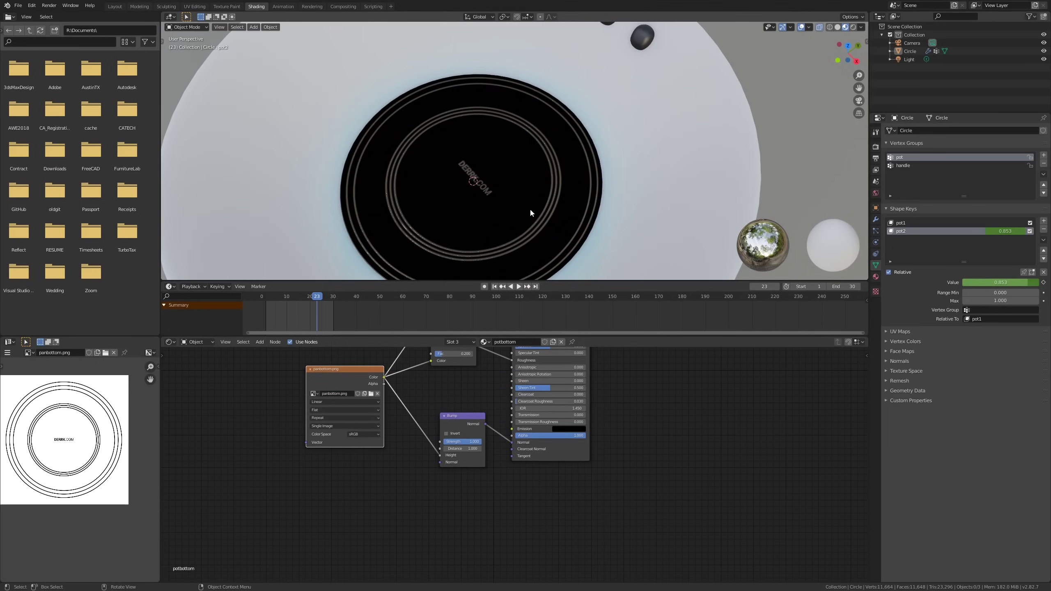
{"action": "scroll", "coordinate": [526, 202], "scroll_direction": "down", "scroll_amount": 4}
{"action": "left_click", "coordinate": [538, 214]}
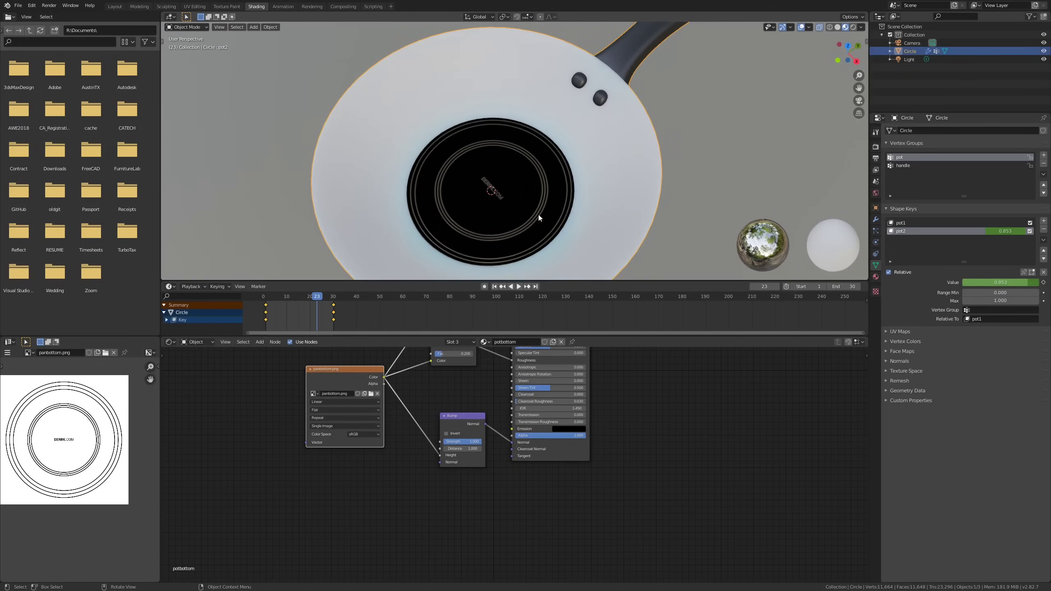
{"action": "key", "text": "r"}
{"action": "key", "text": "r"}
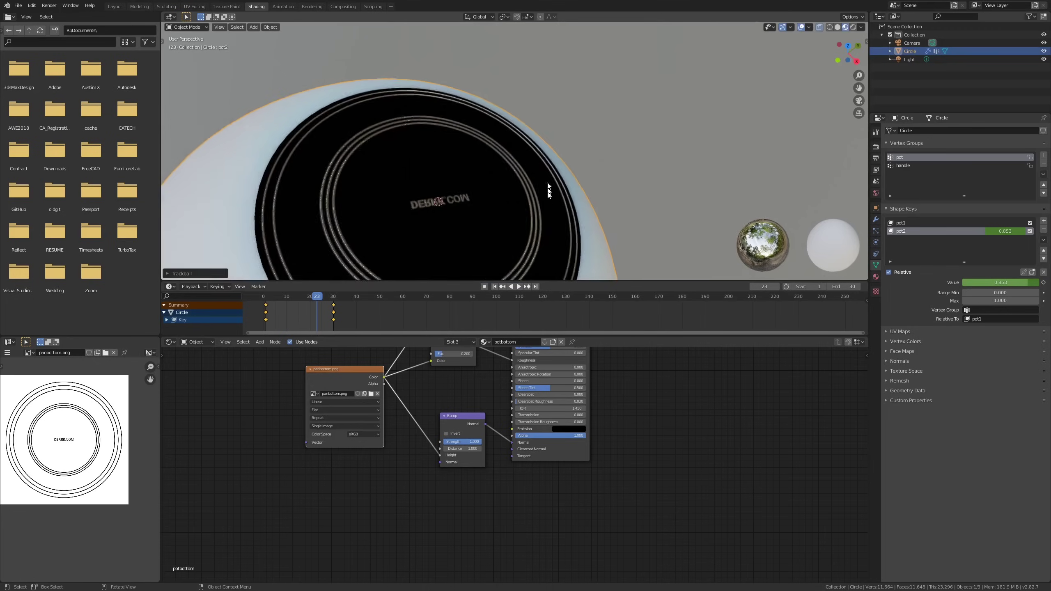
{"action": "left_click", "coordinate": [541, 227]}
Enable Invert on the Bump node and set its Strength to 0.600.
{"action": "middle_click_drag", "start_coordinate": [546, 210], "coordinate": [562, 152], "text": "shift"}
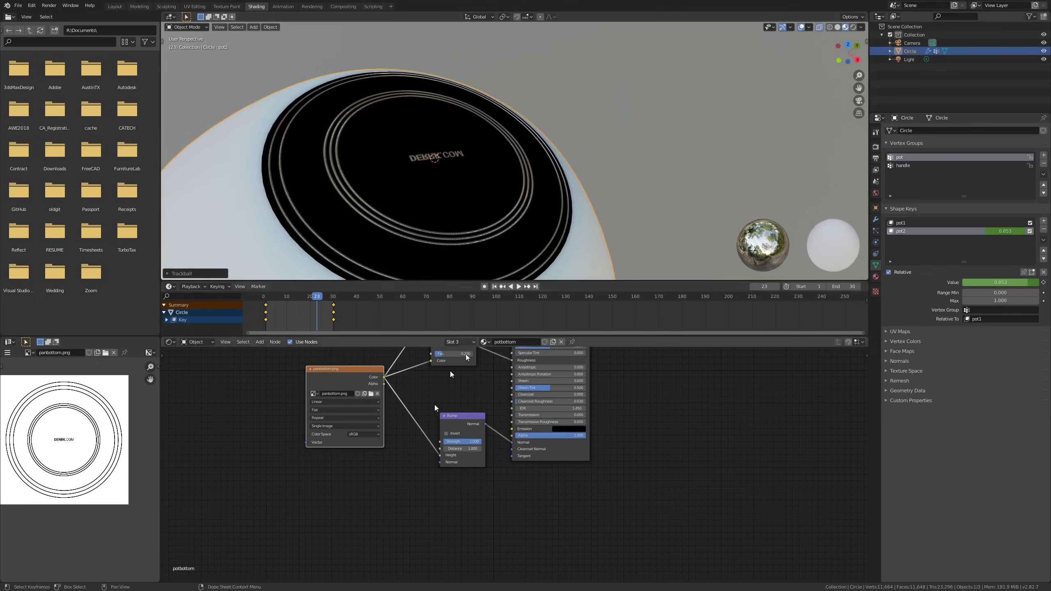
{"action": "left_click", "coordinate": [447, 434]}
{"action": "left_click_drag", "start_coordinate": [475, 441], "coordinate": [463, 442]}
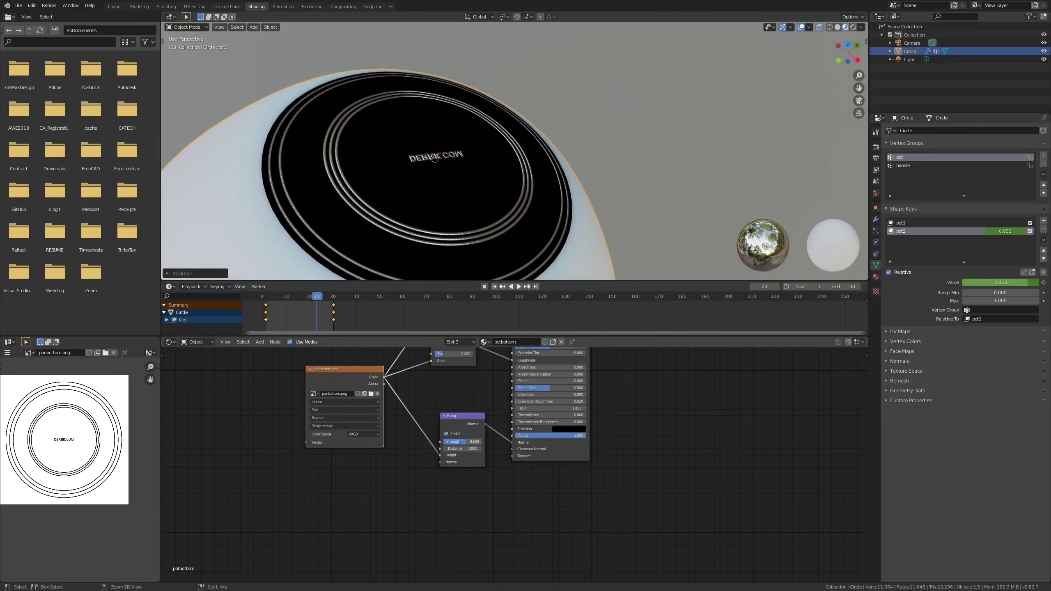
Inspect the bump effect on the pan bottom's rings and lettering with temporary freehand trackball rotations of the pan.
{"action": "scroll", "coordinate": [512, 202], "scroll_direction": "up", "scroll_amount": 5}
{"action": "key", "text": "r"}
{"action": "key", "text": "r"}
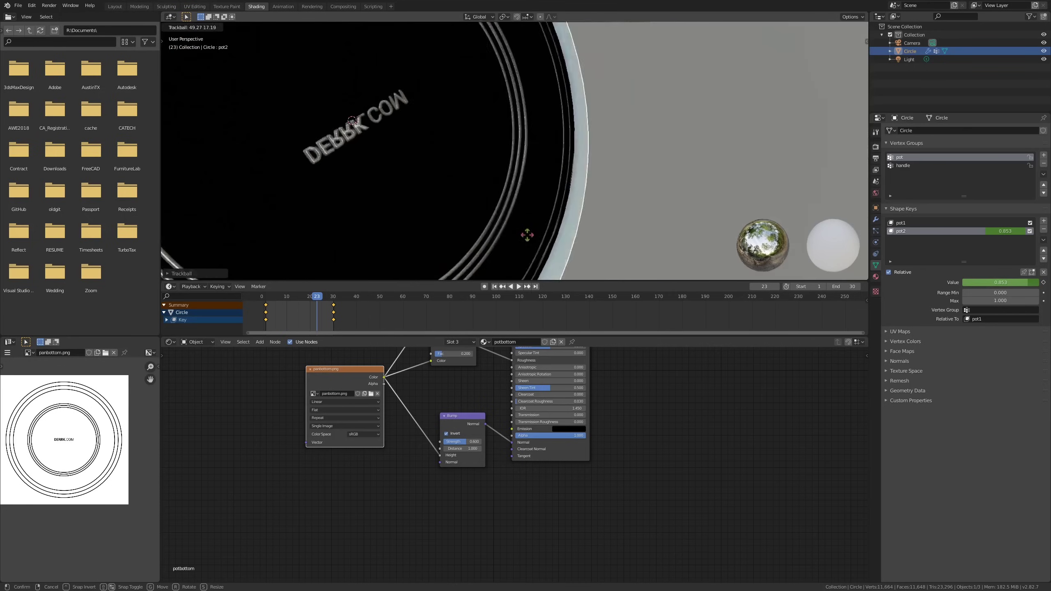
{"action": "left_click", "coordinate": [481, 87]}
{"action": "middle_click_drag", "start_coordinate": [481, 87], "coordinate": [515, 159]}
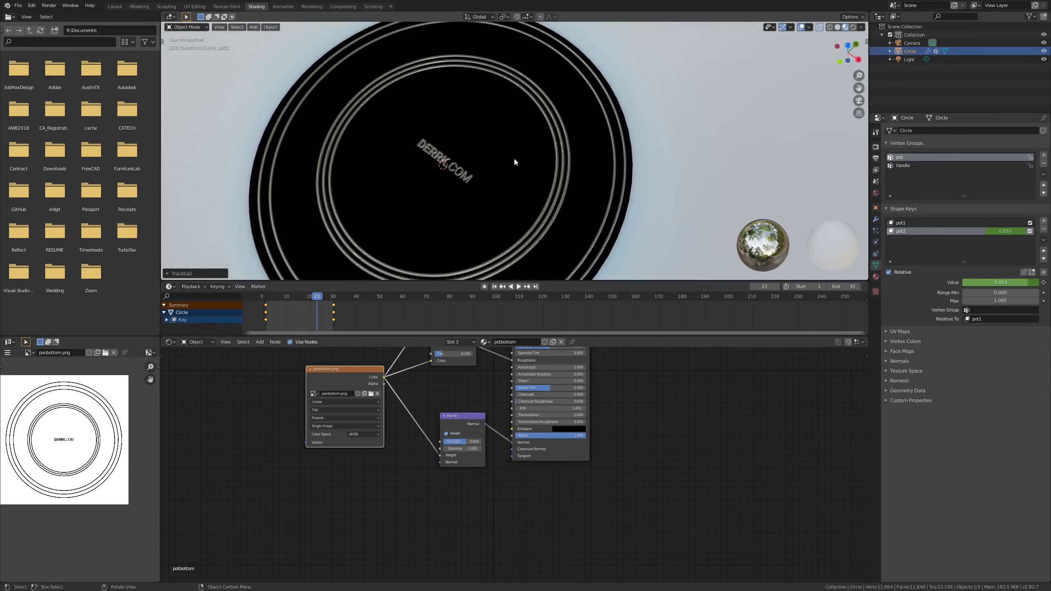
{"action": "key", "text": "r"}
{"action": "key", "text": "r"}
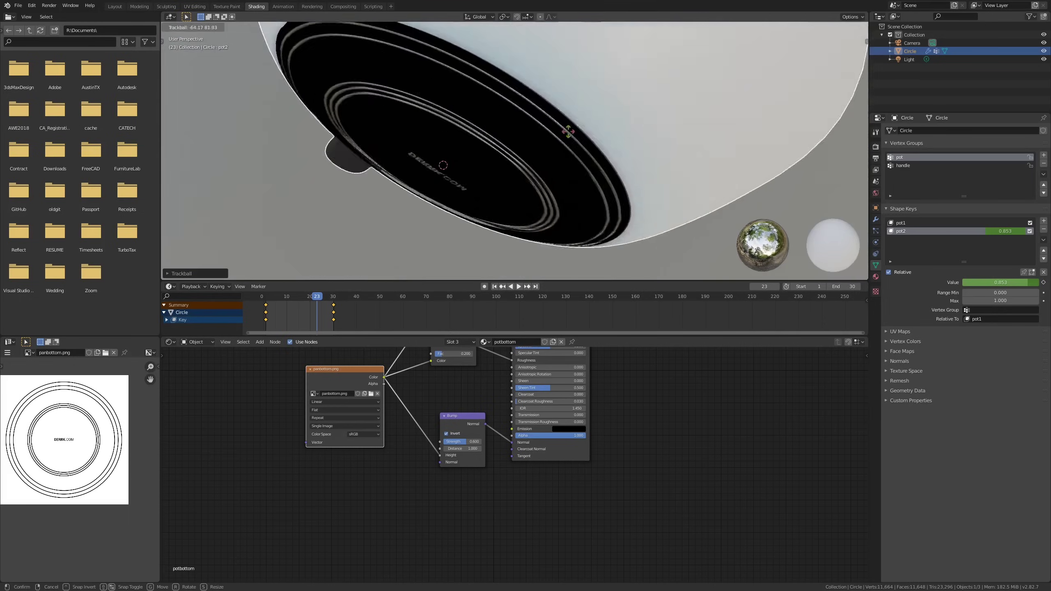
{"action": "right_click", "coordinate": [565, 141]}
Clear the pan's rotation and deselect everything.
{"action": "scroll", "coordinate": [566, 141], "scroll_direction": "down", "scroll_amount": 2}
{"action": "scroll", "coordinate": [564, 140], "scroll_direction": "down", "scroll_amount": 2}
{"action": "middle_click_drag", "start_coordinate": [565, 141], "coordinate": [560, 208]}
{"action": "key", "text": "alt+r"}
{"action": "key", "text": "alt+a"}
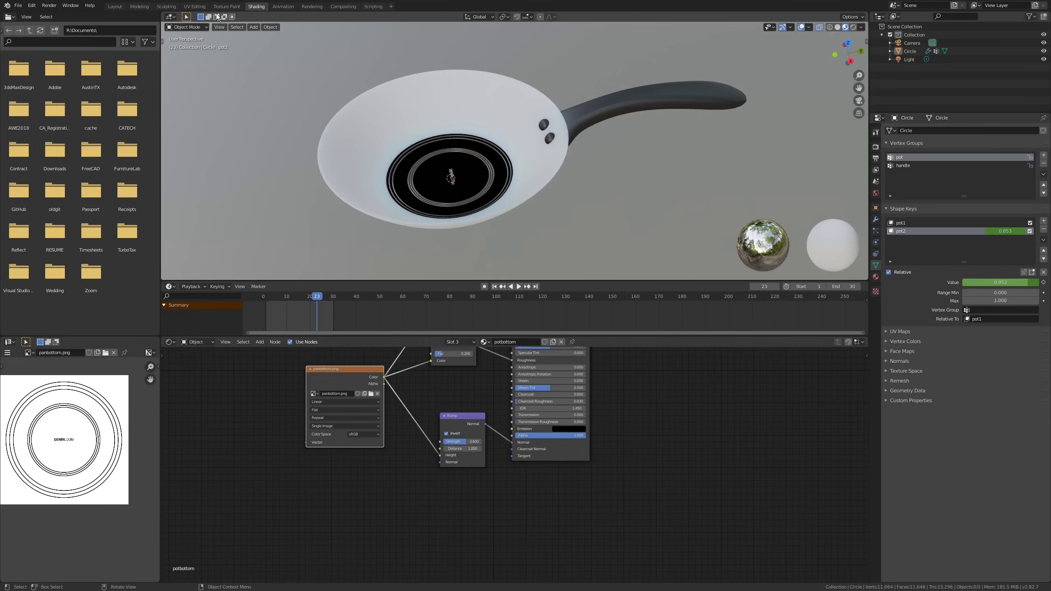
Switch to the Layout workspace, set the pan's mesh editing to vertex selection and return to Object Mode.
{"action": "left_click", "coordinate": [119, 9]}
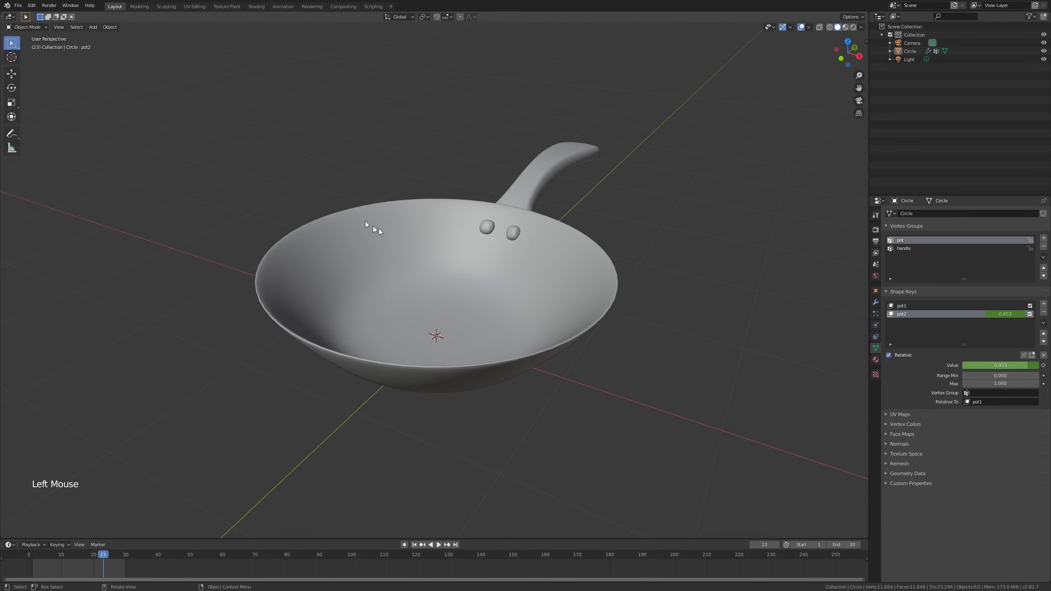
{"action": "mouse_move", "coordinate": [429, 256]}
{"action": "middle_mouse_down"}
{"action": "mouse_move", "coordinate": [435, 241]}
{"action": "mouse_move", "coordinate": [436, 251]}
{"action": "middle_mouse_up"}
{"action": "left_click", "coordinate": [436, 240]}
{"action": "key", "text": "Tab"}
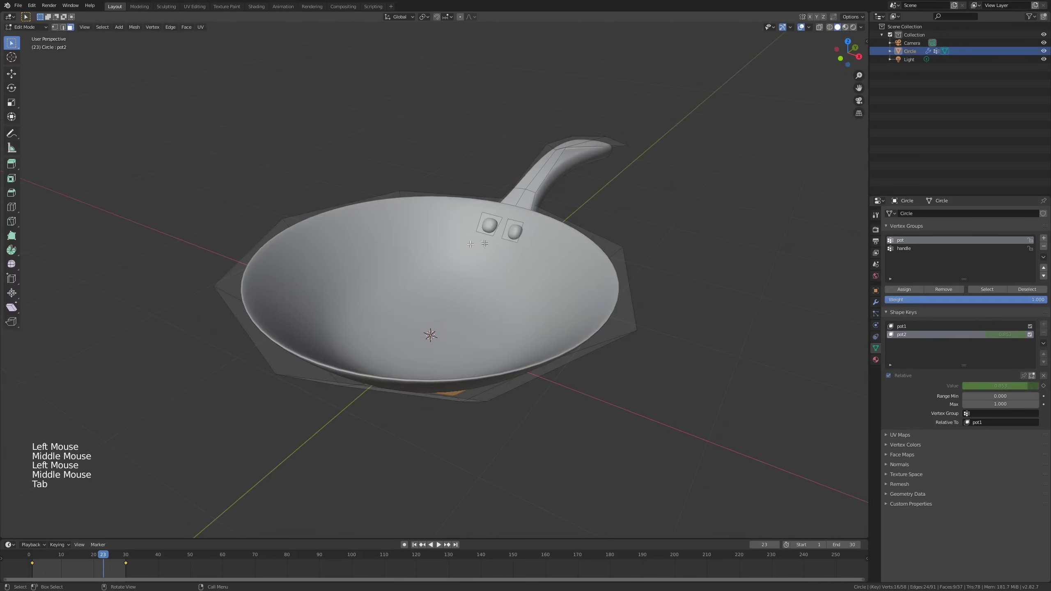
{"action": "key", "text": "1"}
{"action": "key", "text": "Tab"}
Add a mesh circle at the pan's centre and raise it along Z inside the pan to just below the rim.
{"action": "middle_click_drag", "start_coordinate": [622, 260], "coordinate": [623, 247]}
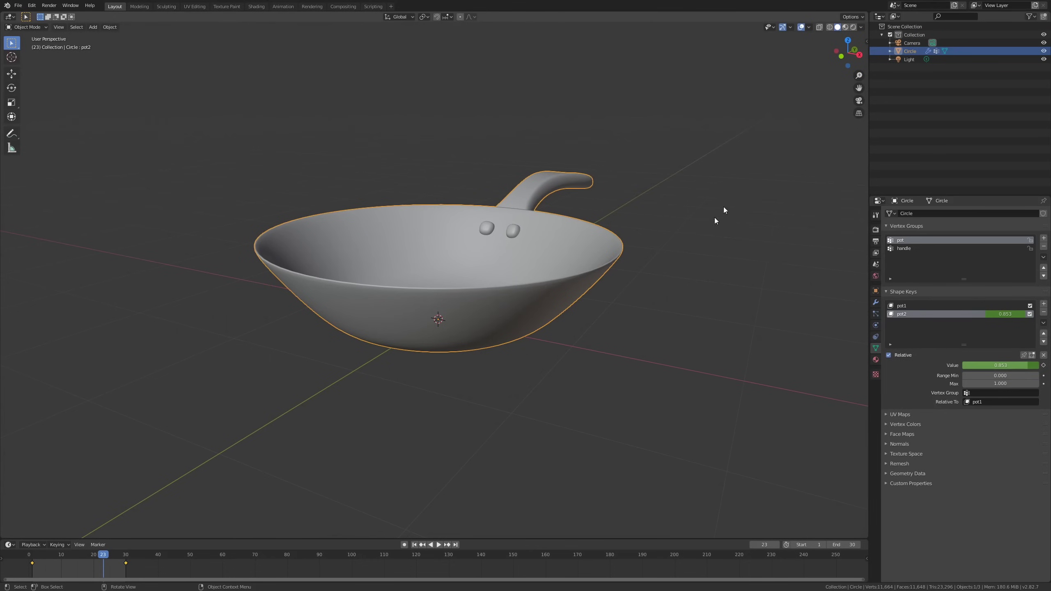
{"action": "middle_click_drag", "start_coordinate": [533, 200], "coordinate": [512, 238]}
{"action": "key", "text": "shift+a"}
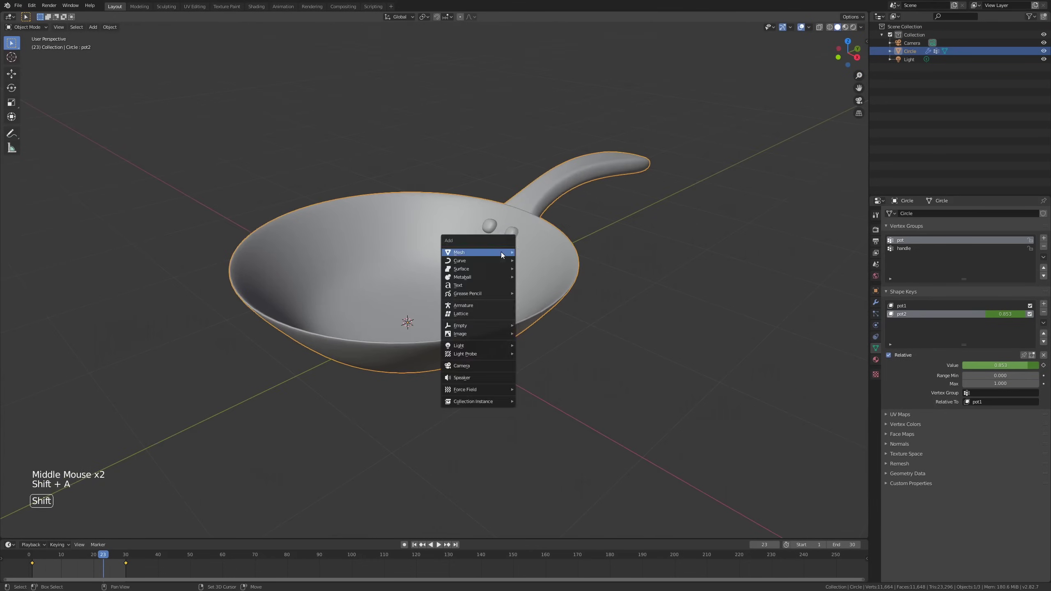
{"action": "mouse_move", "coordinate": [509, 252]}
{"action": "left_click", "coordinate": [534, 268]}
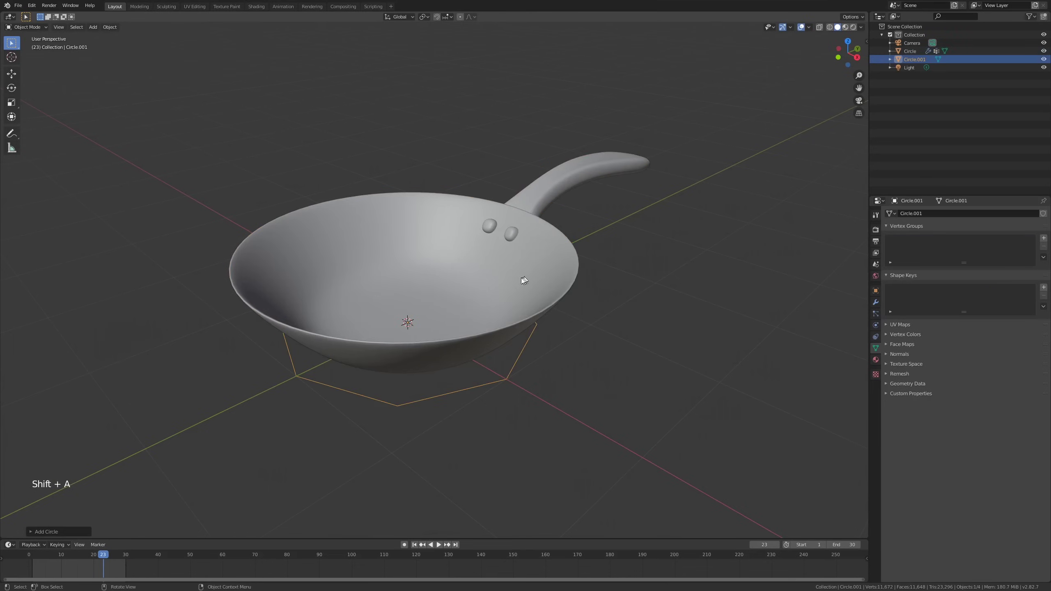
{"action": "key", "text": "g"}
{"action": "key", "text": "z"}
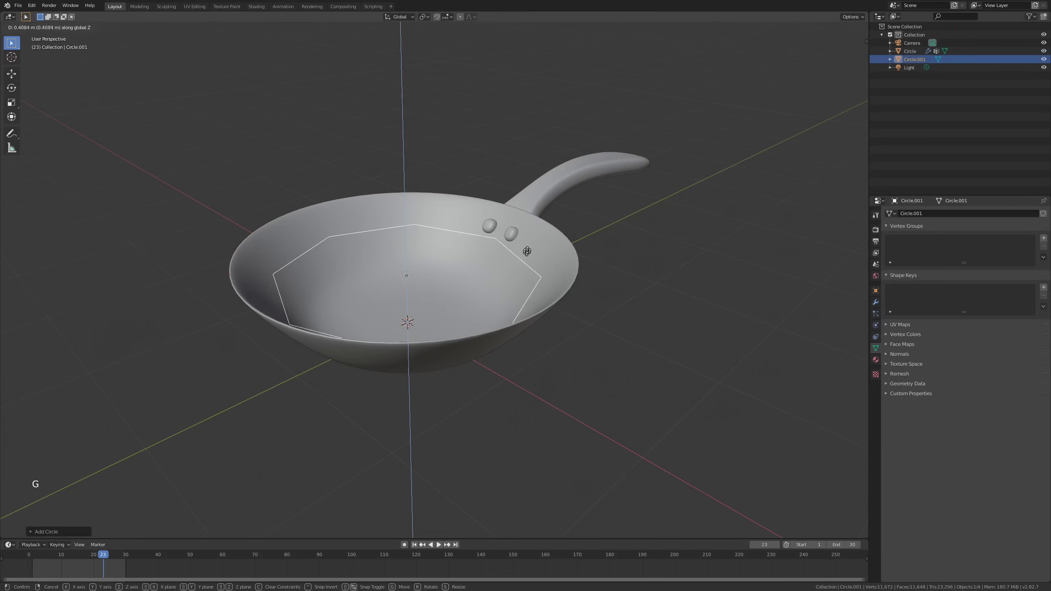
{"action": "left_click", "coordinate": [533, 224]}
In Edit Mode, scale the circle's vertices out to the width of the pan's rim and shift them along Z to rim height.
{"action": "key", "text": "Tab"}
{"action": "key", "text": "s"}
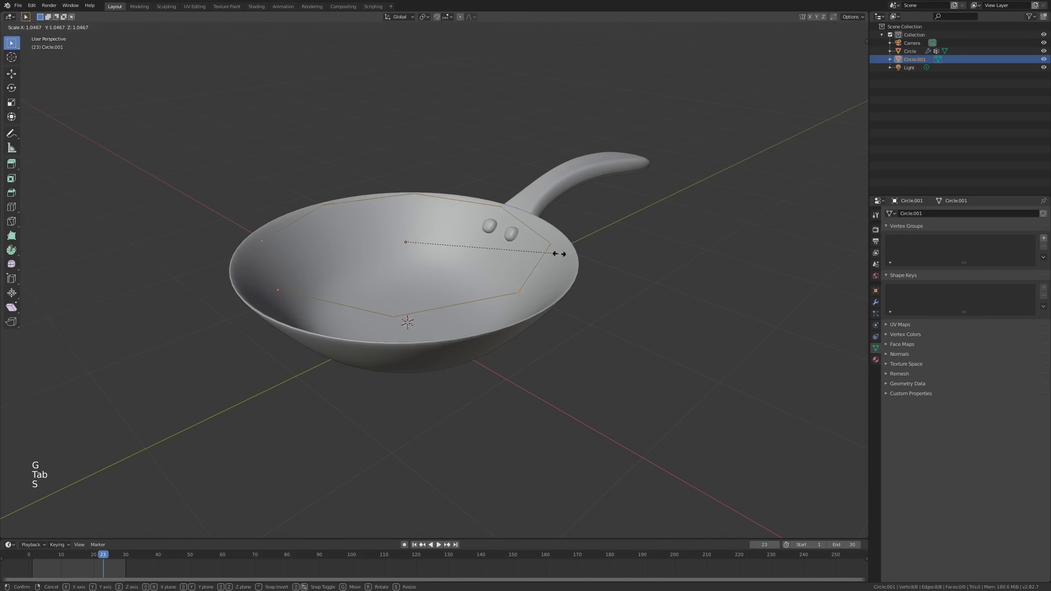
{"action": "left_click", "coordinate": [591, 268]}
{"action": "middle_click_drag", "start_coordinate": [591, 268], "coordinate": [577, 278]}
{"action": "key", "text": "g"}
{"action": "key", "text": "z"}
{"action": "left_click", "coordinate": [589, 268]}
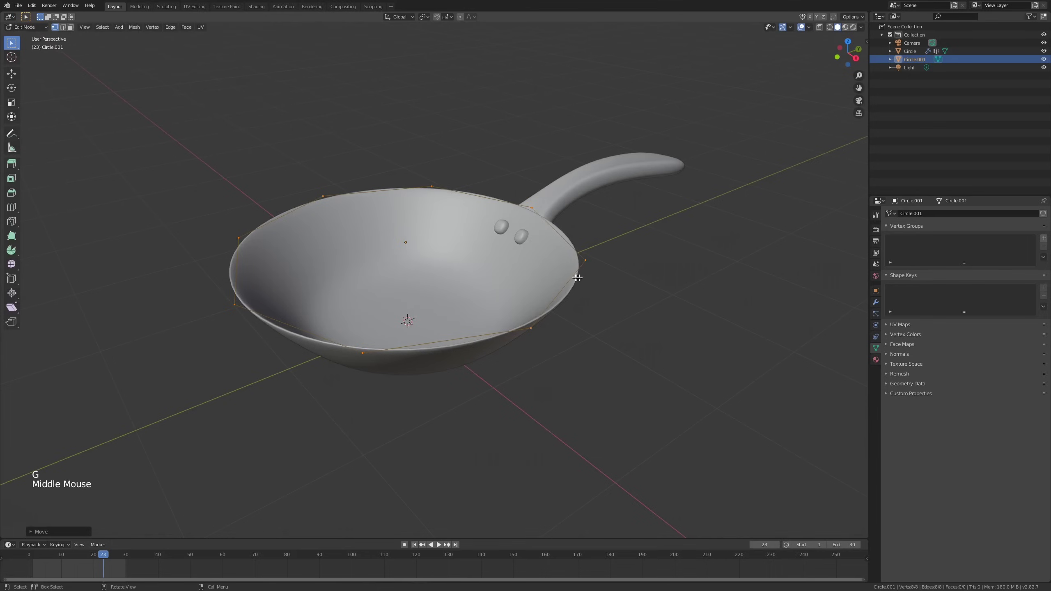
Open the choice of modifiers for the new circle.
{"action": "left_click", "coordinate": [876, 303]}
{"action": "left_click", "coordinate": [906, 214]}
{"action": "middle_click_drag", "start_coordinate": [546, 285], "coordinate": [534, 288]}
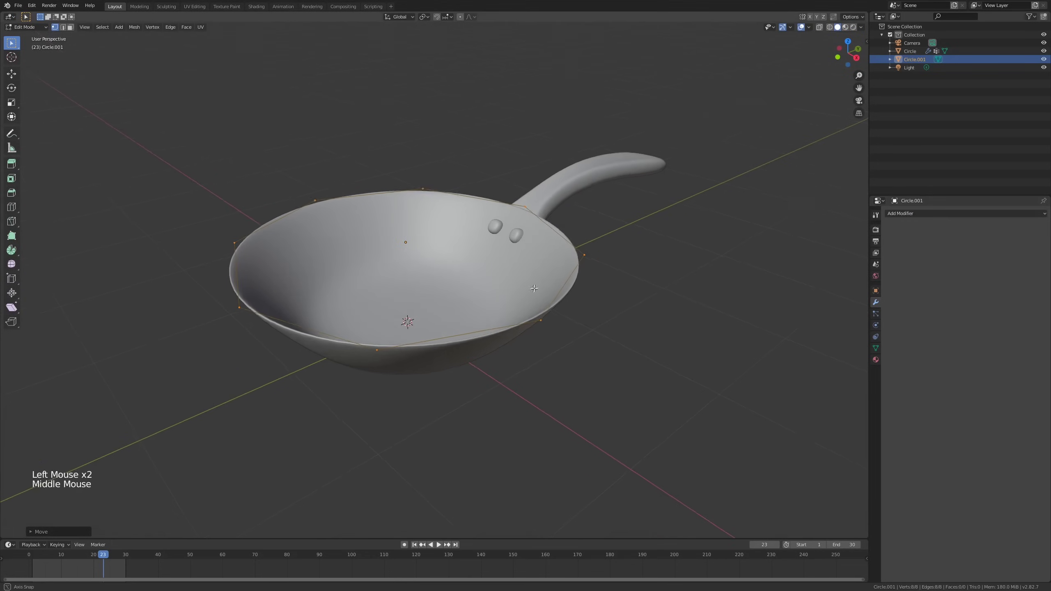
Extrude the ring of vertices around the pan's opening upward along Z by about 0.1 m.
{"action": "key", "text": "e"}
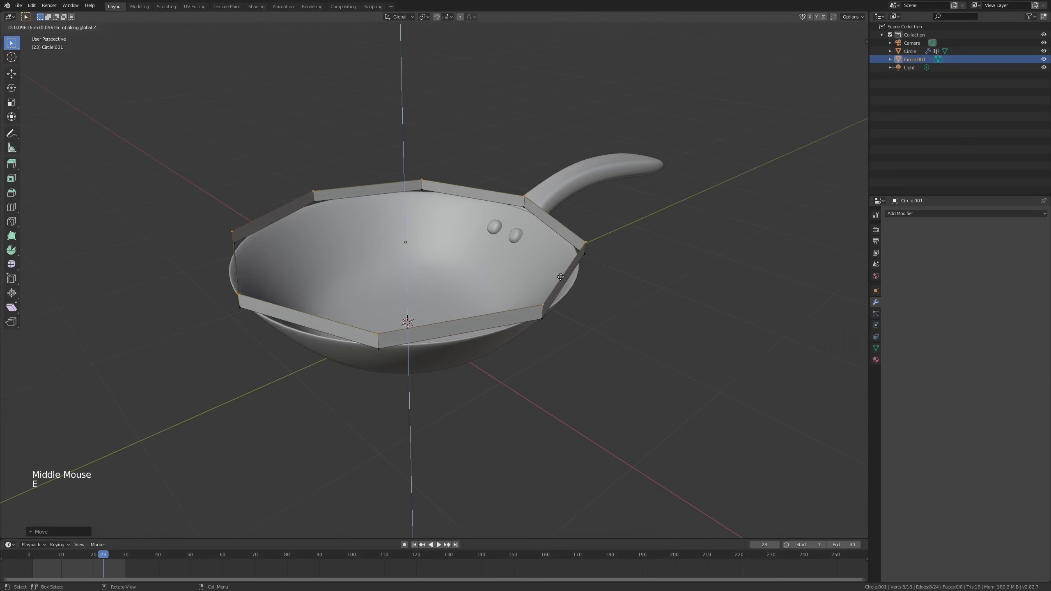
{"action": "left_click", "coordinate": [561, 278]}
{"action": "middle_click_drag", "start_coordinate": [561, 278], "coordinate": [588, 270]}
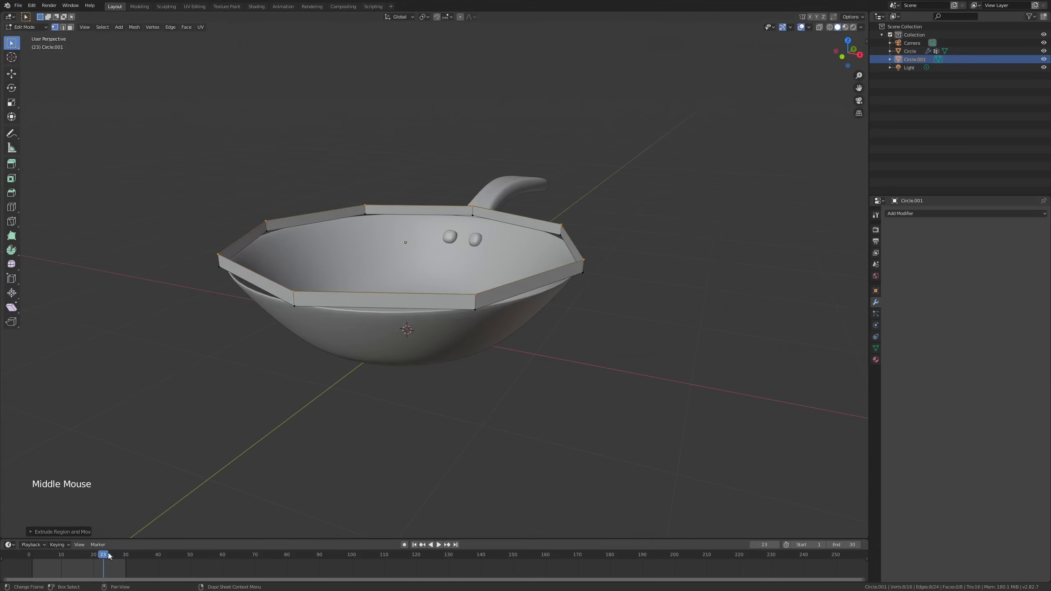
Return the timeline to frame 1 and scale the whole band horizontally by about 0.71 to fit the pot's opening.
{"action": "left_click_drag", "start_coordinate": [103, 562], "coordinate": [32, 562]}
{"action": "key", "text": "a"}
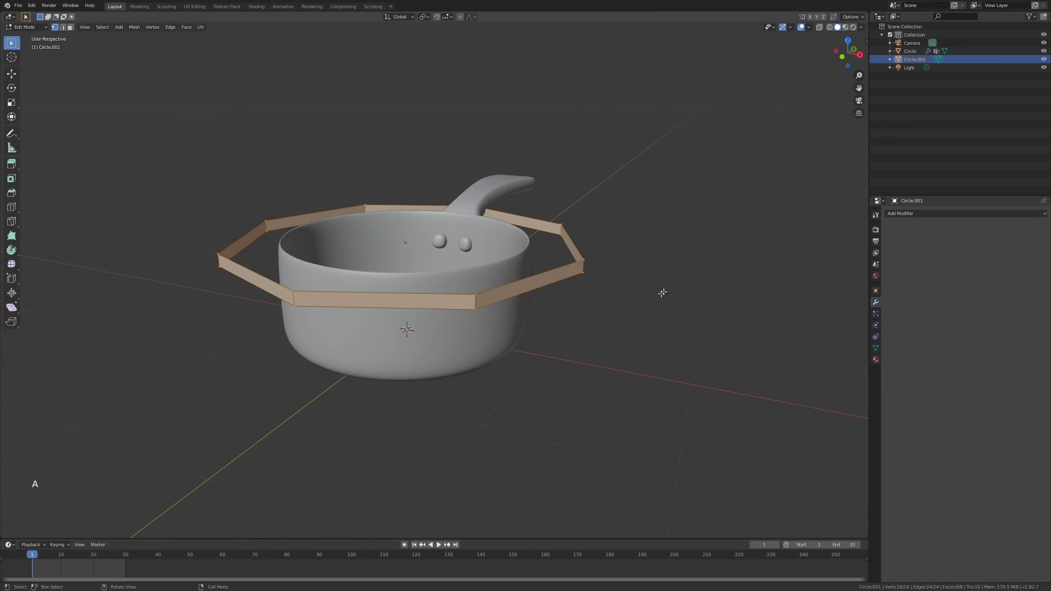
{"action": "key", "text": "s"}
{"action": "key", "text": "shift+z"}
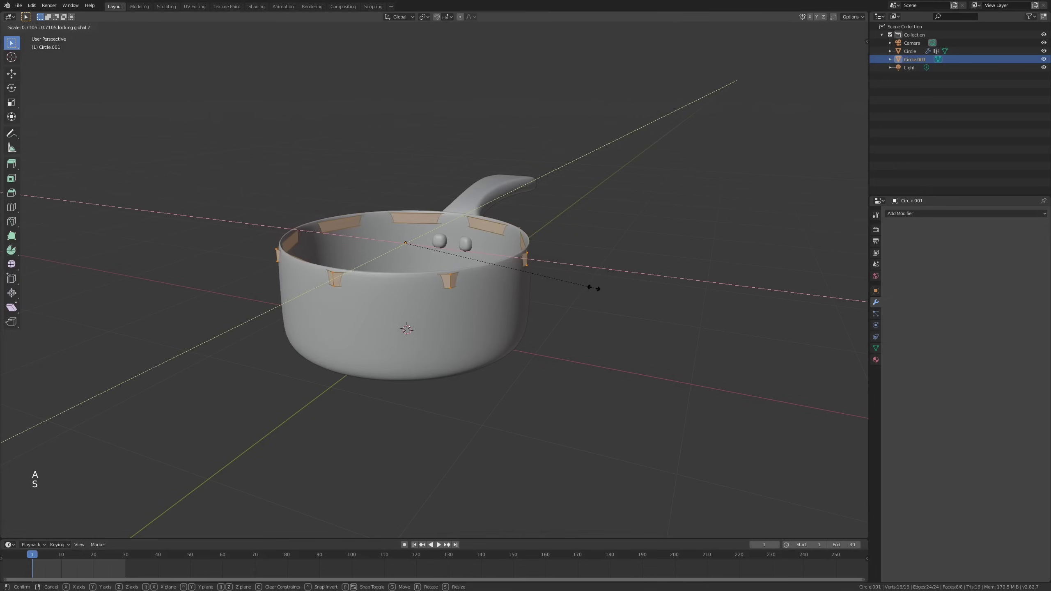
{"action": "left_click", "coordinate": [594, 287]}
Raise the band along Z above the pot's rim and return to Object Mode.
{"action": "key", "text": "g"}
{"action": "key", "text": "z"}
{"action": "left_click", "coordinate": [596, 273]}
{"action": "key", "text": "Tab"}
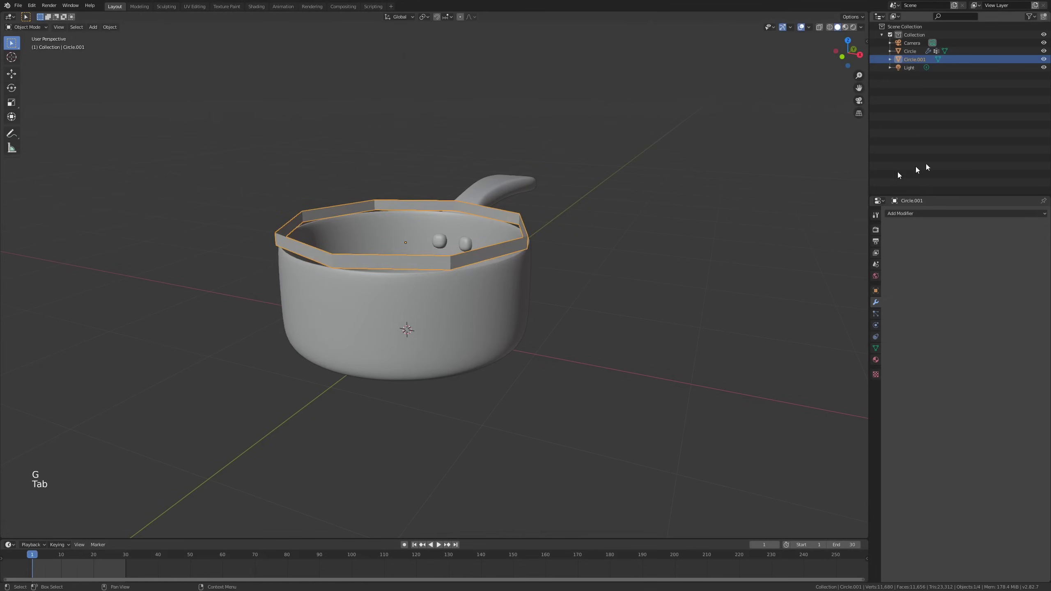
Add Subdivision Surface and Solidify modifiers to the band.
{"action": "left_click", "coordinate": [918, 213]}
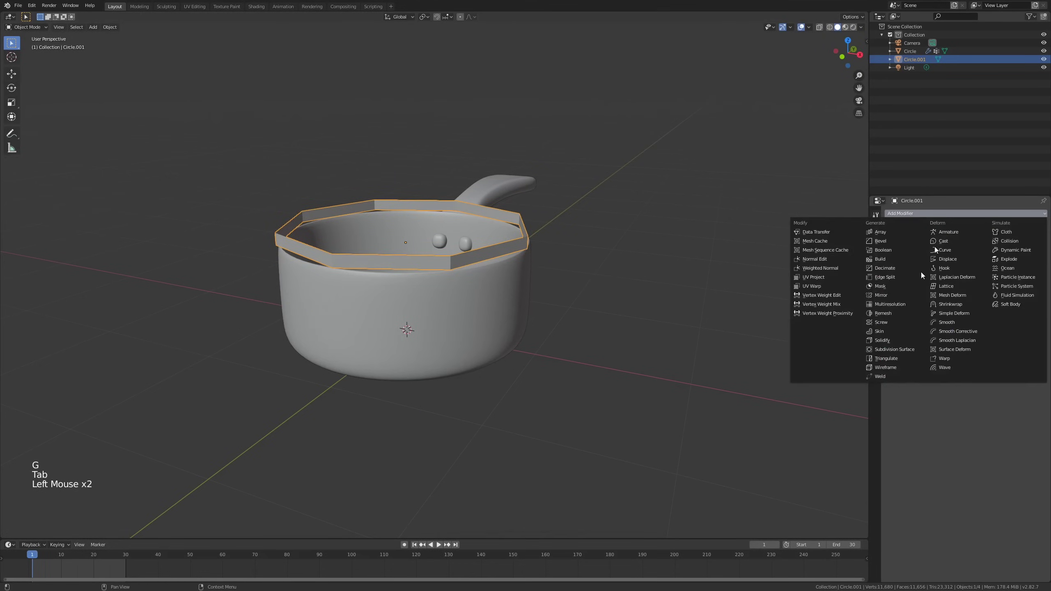
{"action": "left_click", "coordinate": [902, 348]}
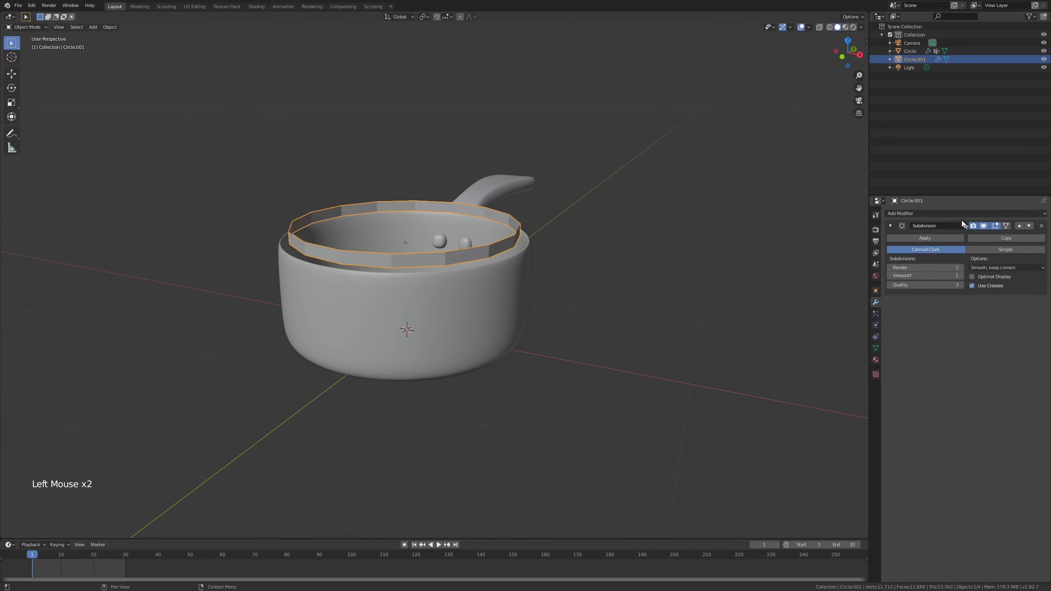
{"action": "left_click", "coordinate": [952, 213]}
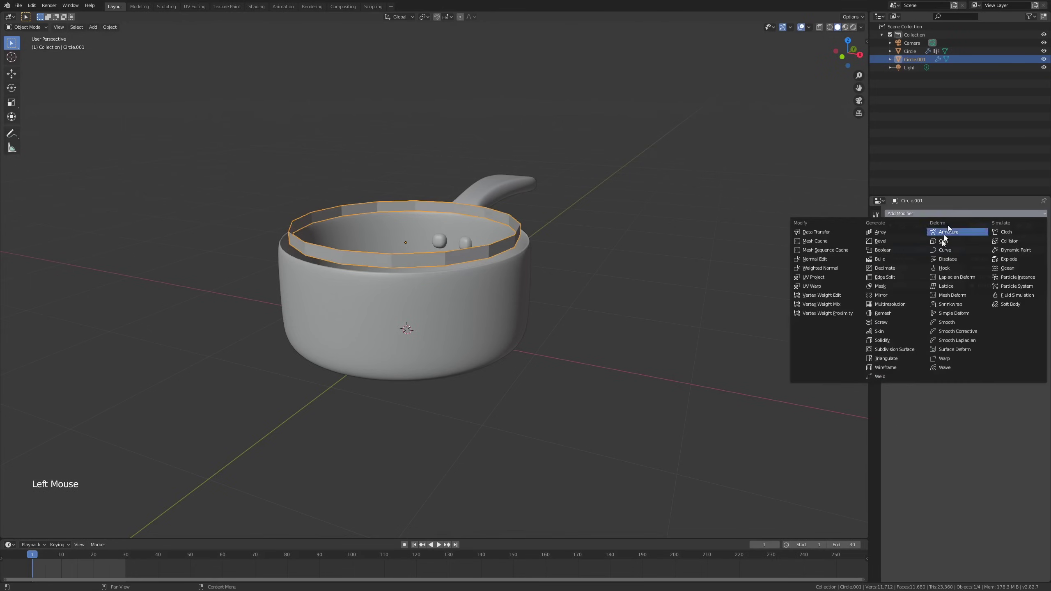
{"action": "left_click", "coordinate": [907, 340]}
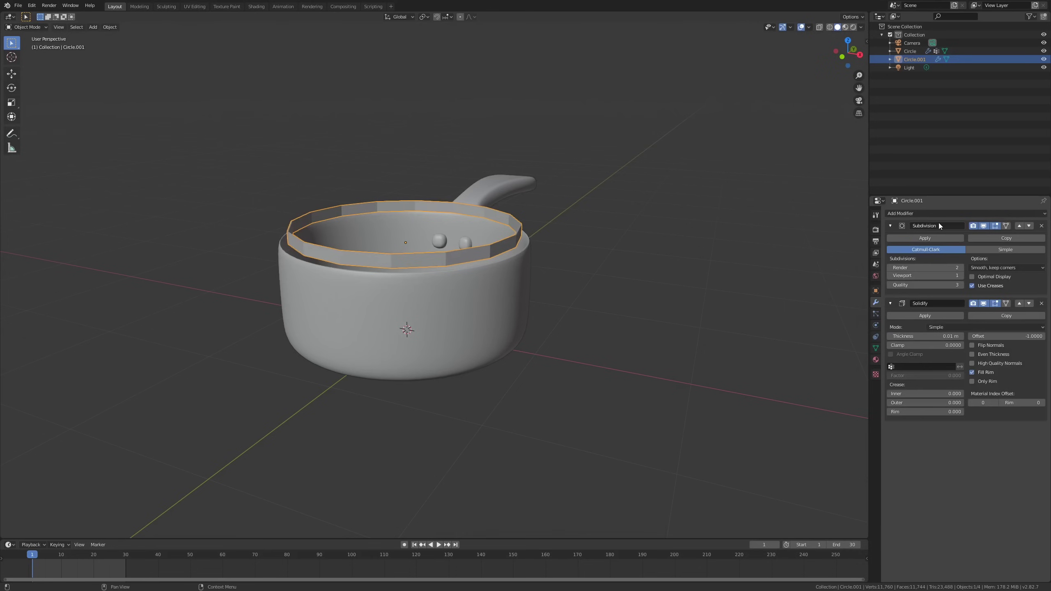
Set the band's Subdivision viewport and render levels to 2 and its Solidify thickness to 0.025 m.
{"action": "left_click", "coordinate": [959, 276]}
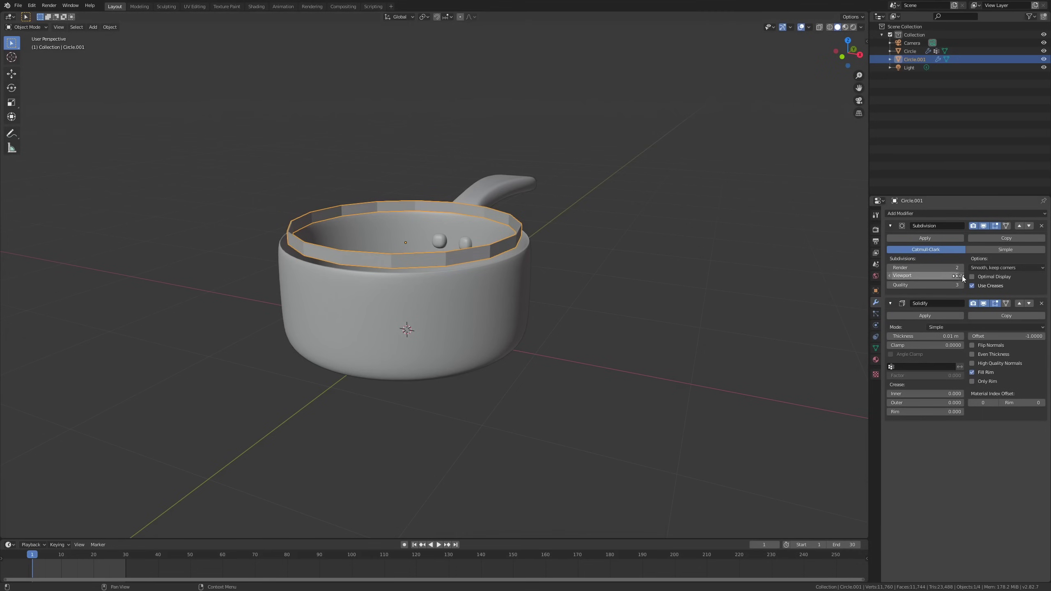
{"action": "middle_click_drag", "start_coordinate": [719, 243], "coordinate": [652, 257]}
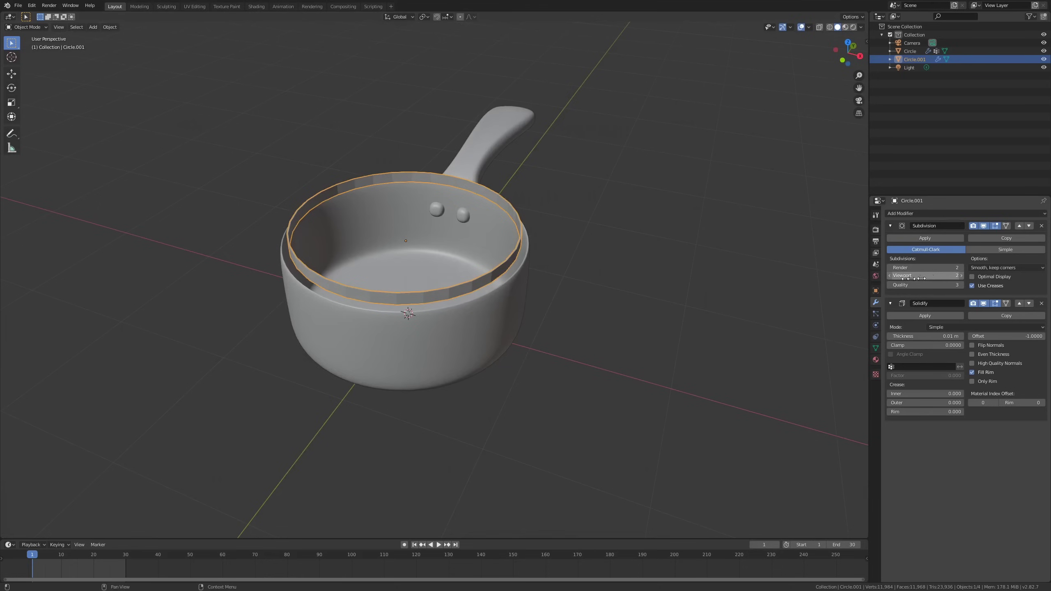
{"action": "left_click", "coordinate": [890, 276]}
{"action": "left_click", "coordinate": [890, 268]}
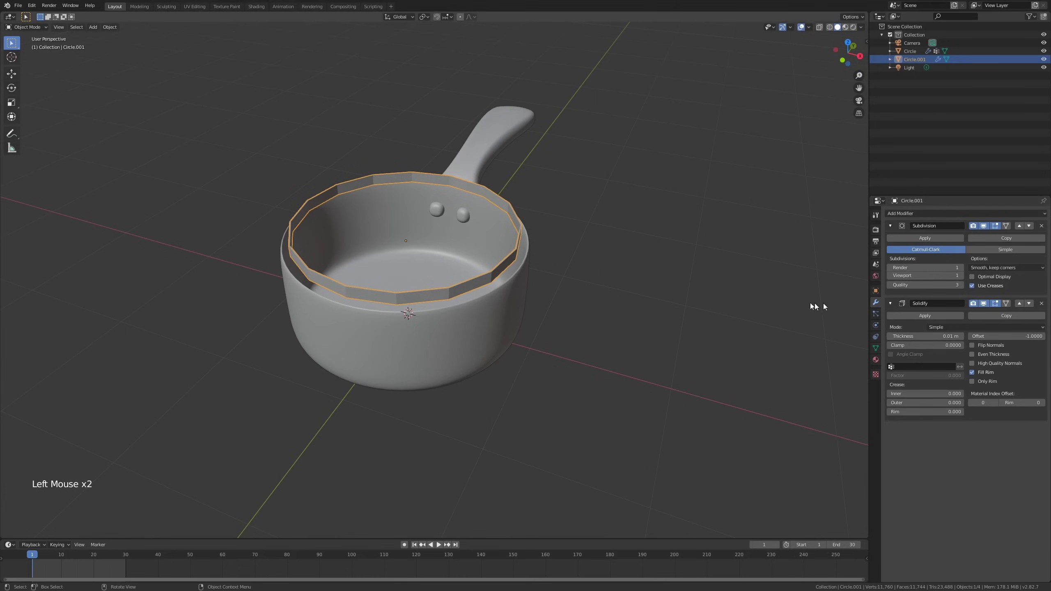
{"action": "left_click", "coordinate": [962, 276]}
{"action": "left_click_drag", "start_coordinate": [936, 336], "coordinate": [966, 335], "text": "shift"}
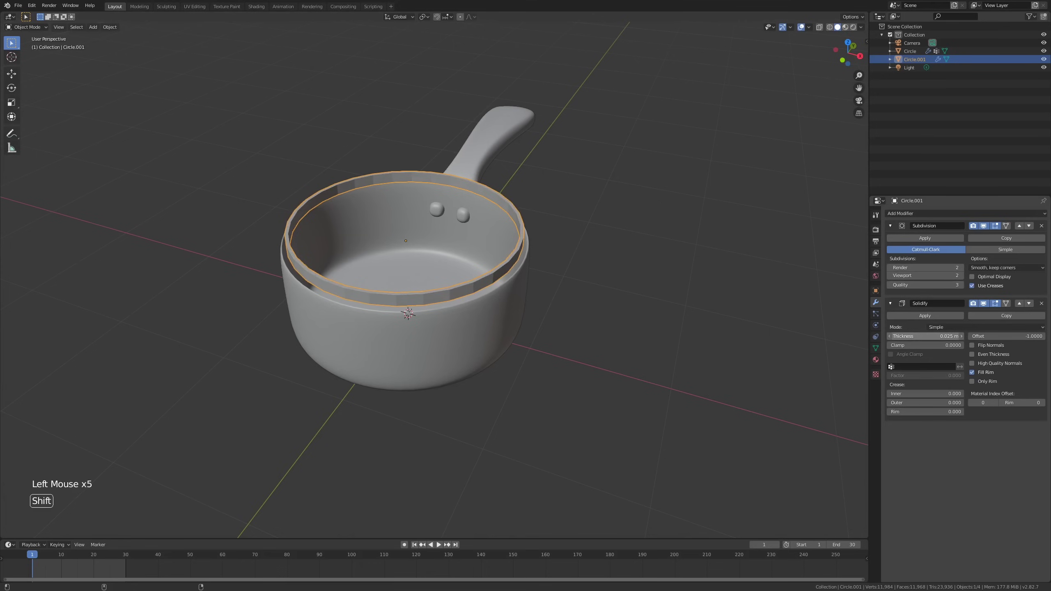
Lower the band along Z so it sits against the pot's rim.
{"action": "middle_click_drag", "start_coordinate": [541, 261], "coordinate": [543, 256]}
{"action": "scroll", "coordinate": [546, 252], "scroll_direction": "up", "scroll_amount": 1}
{"action": "key", "text": "g"}
{"action": "key", "text": "z"}
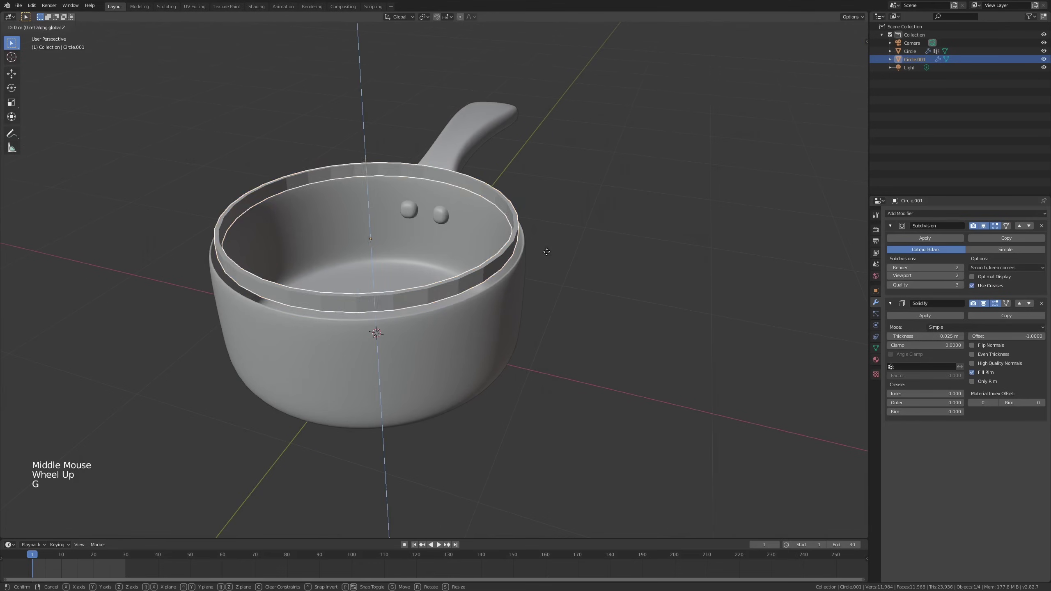
{"action": "left_click", "coordinate": [517, 241]}
Extrude the band's upper edge loop and scale it outward by about 1.1 to form a lip over the rim.
{"action": "key", "text": "Tab"}
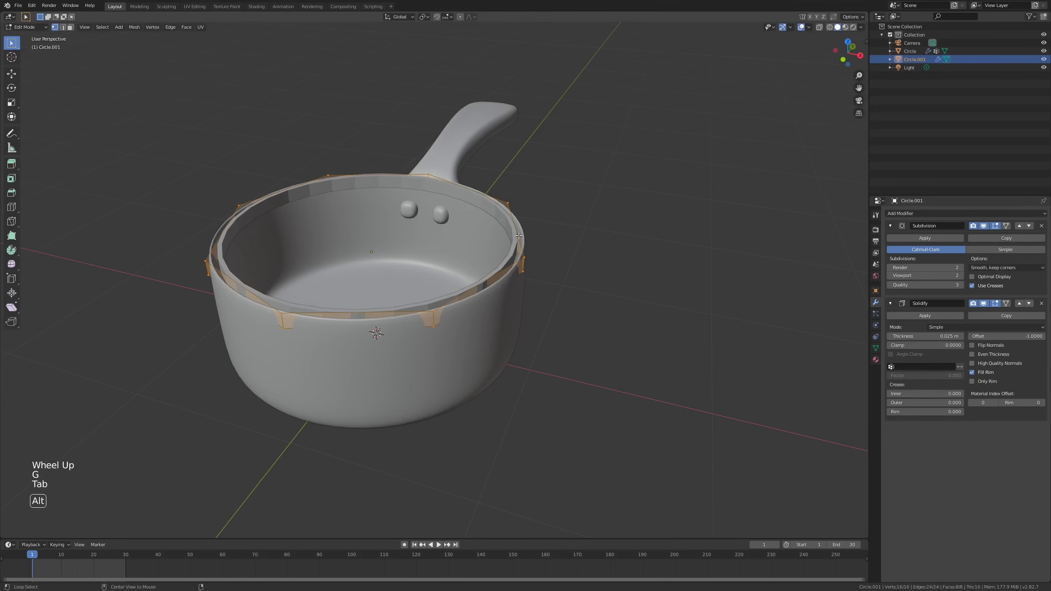
{"action": "left_click", "coordinate": [519, 236], "text": "alt"}
{"action": "key", "text": "e"}
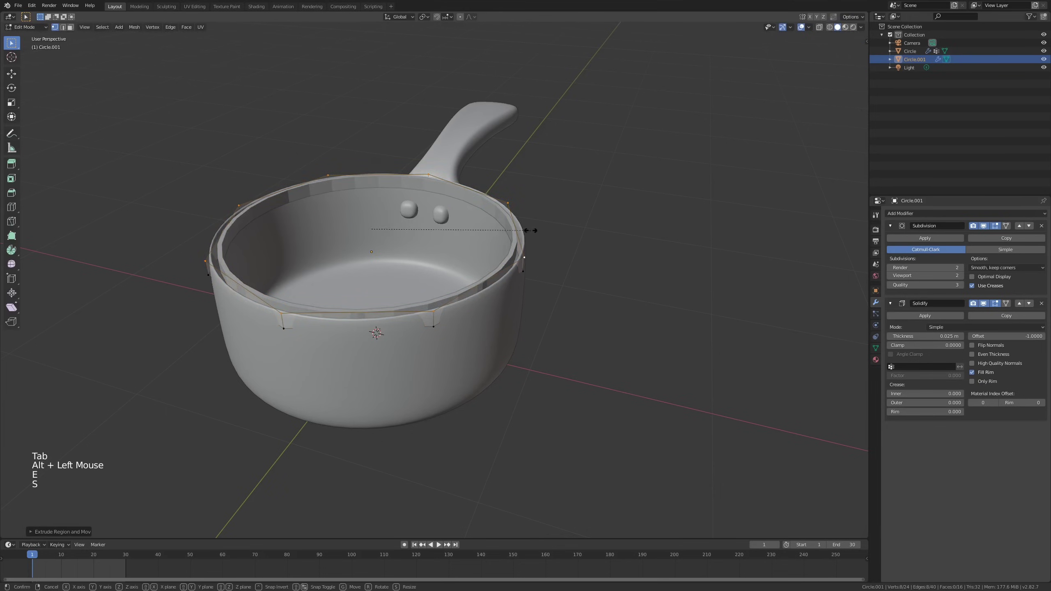
{"action": "key", "text": "s"}
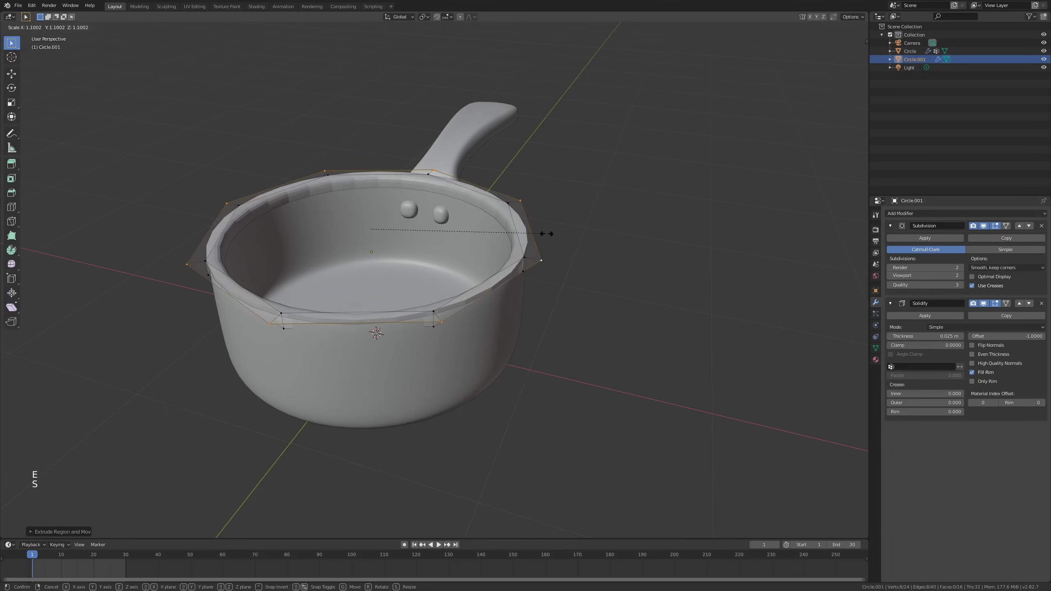
{"action": "left_click", "coordinate": [546, 233]}
Adjust the rim band's height along Z in Object Mode and shade it smooth.
{"action": "middle_click_drag", "start_coordinate": [546, 233], "coordinate": [525, 210]}
{"action": "key", "text": "g"}
{"action": "key", "text": "z"}
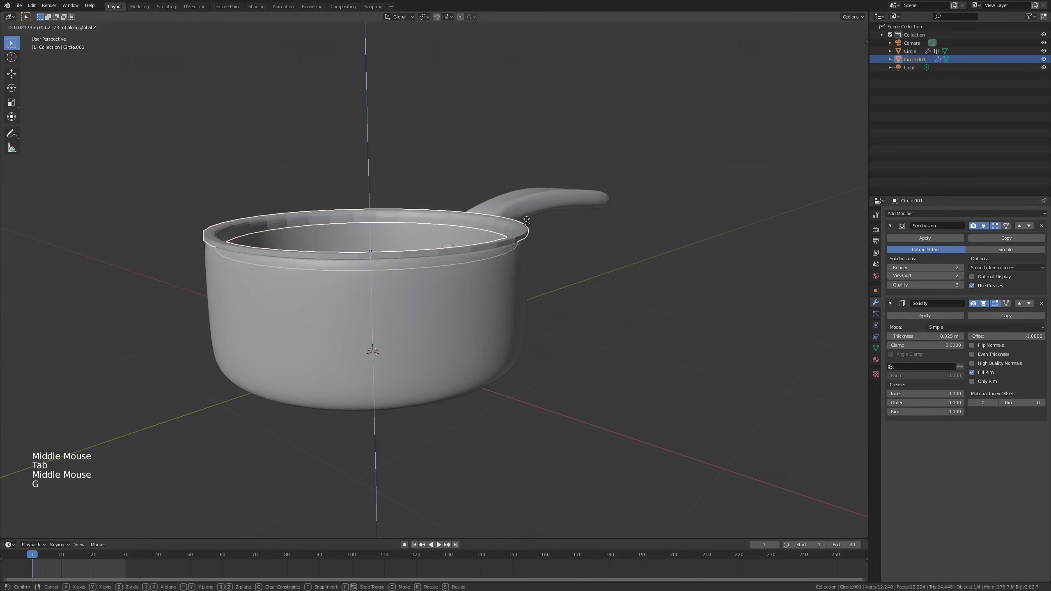
{"action": "right_click", "coordinate": [532, 210]}
{"action": "middle_click_drag", "start_coordinate": [536, 216], "coordinate": [822, 309]}
{"action": "right_click", "coordinate": [519, 233]}
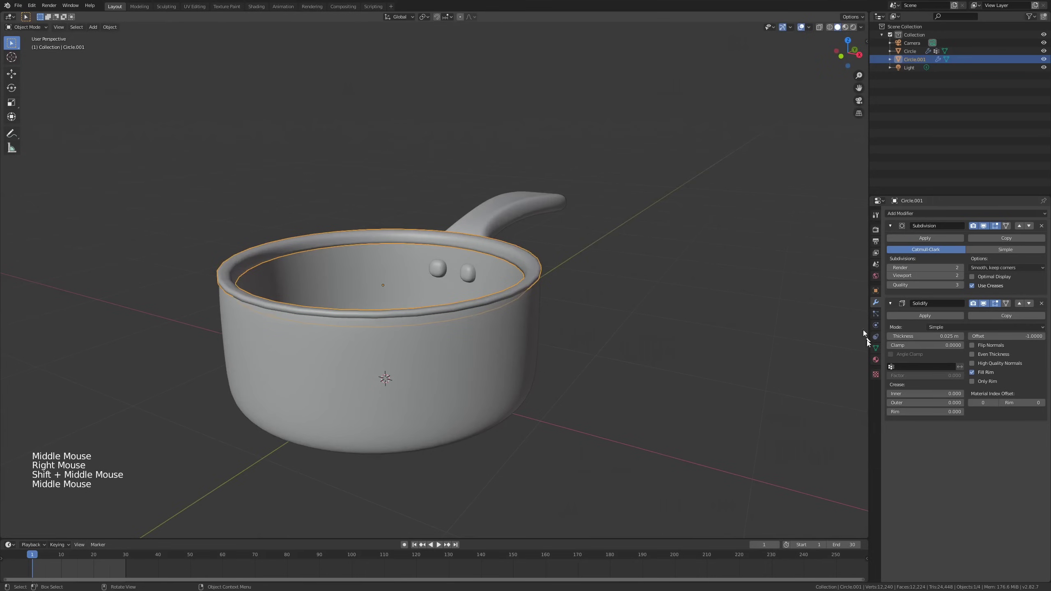
Assign the existing handle material to the rim band.
{"action": "left_click", "coordinate": [876, 359]}
{"action": "left_click", "coordinate": [889, 248]}
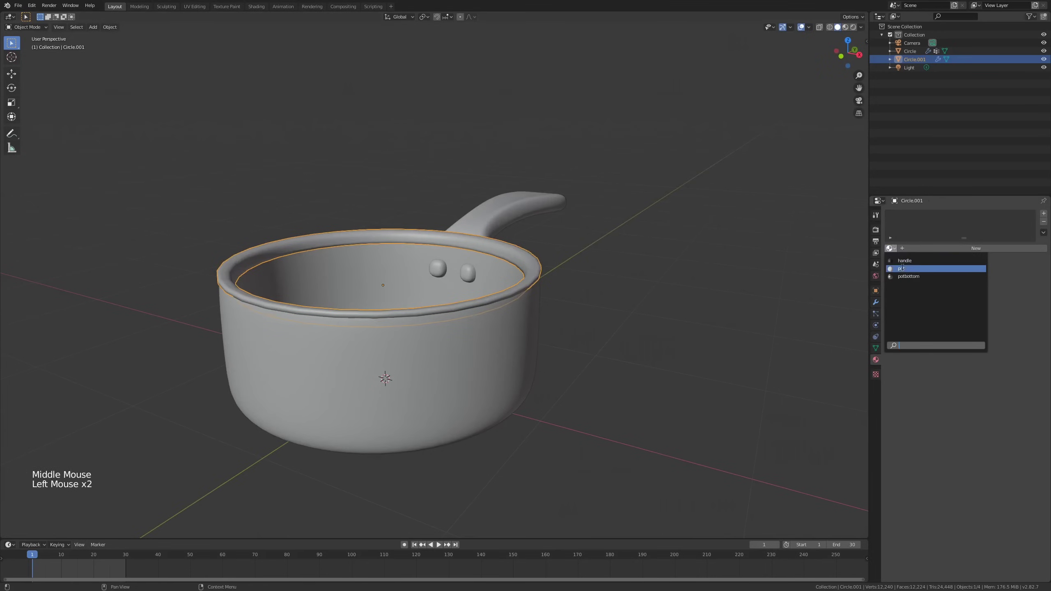
{"action": "left_click", "coordinate": [905, 261]}
Darken the handle material's viewport display color to a dark grey with a value of about 0.3.
{"action": "scroll", "coordinate": [939, 351], "scroll_direction": "down", "scroll_amount": 12}
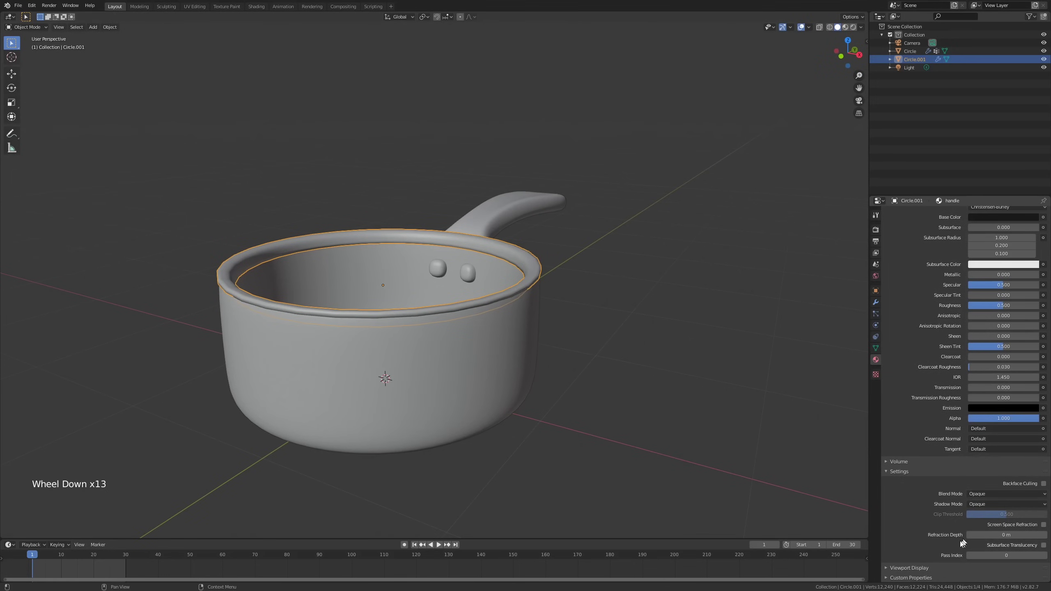
{"action": "left_click", "coordinate": [913, 568]}
{"action": "scroll", "coordinate": [920, 553], "scroll_direction": "down", "scroll_amount": 4}
{"action": "left_click", "coordinate": [973, 546]}
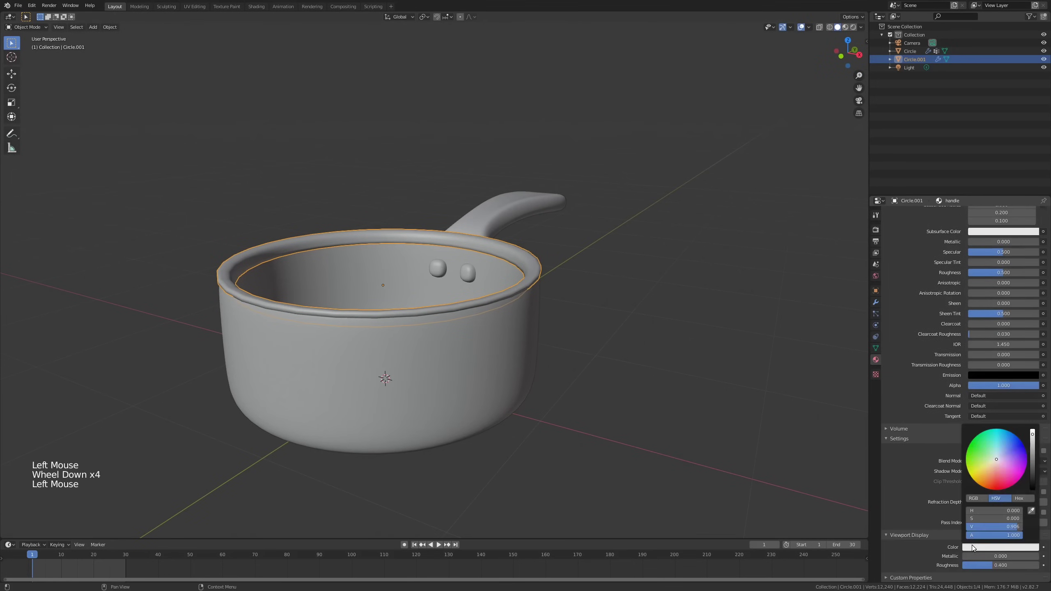
{"action": "left_click_drag", "start_coordinate": [1032, 483], "coordinate": [1032, 472]}
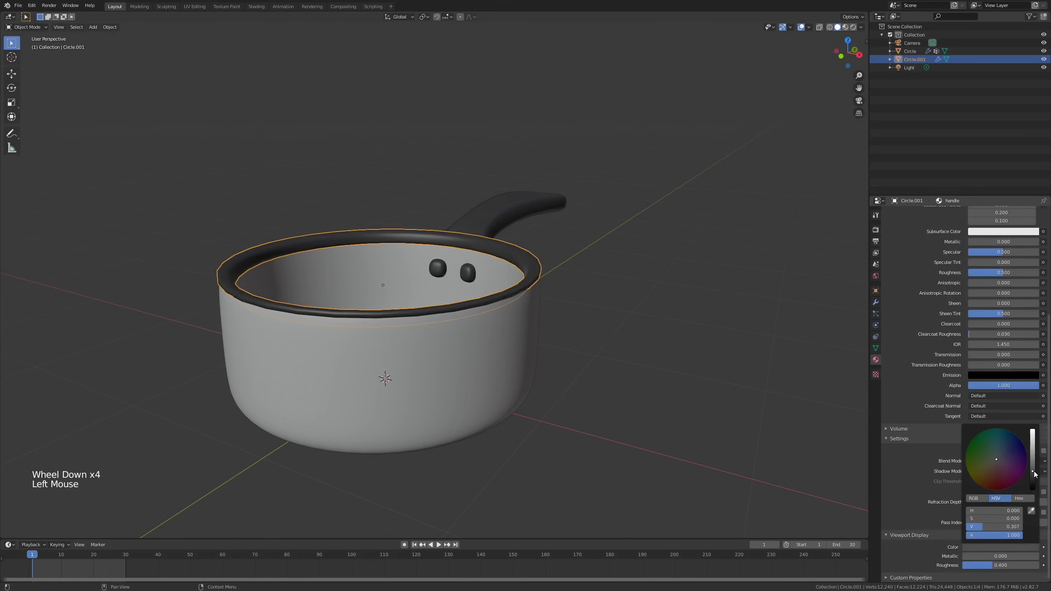
Examine the dark rim band's shape and fit on the pot from several angles.
{"action": "middle_click_drag", "start_coordinate": [587, 373], "coordinate": [554, 401]}
{"action": "key", "text": "alt+a"}
{"action": "scroll", "coordinate": [512, 309], "scroll_direction": "down", "scroll_amount": 1}
{"action": "mouse_move", "coordinate": [512, 309]}
{"action": "middle_mouse_down", "text": "shift"}
{"action": "mouse_move", "coordinate": [540, 311]}
{"action": "mouse_move", "coordinate": [517, 292]}
{"action": "middle_mouse_up", "text": "shift"}
{"action": "left_click", "coordinate": [540, 311]}
{"action": "scroll", "coordinate": [541, 310], "scroll_direction": "up", "scroll_amount": 2}
{"action": "key", "text": "Tab"}
{"action": "key", "text": "Tab"}
{"action": "middle_click_drag", "start_coordinate": [517, 292], "coordinate": [698, 248]}
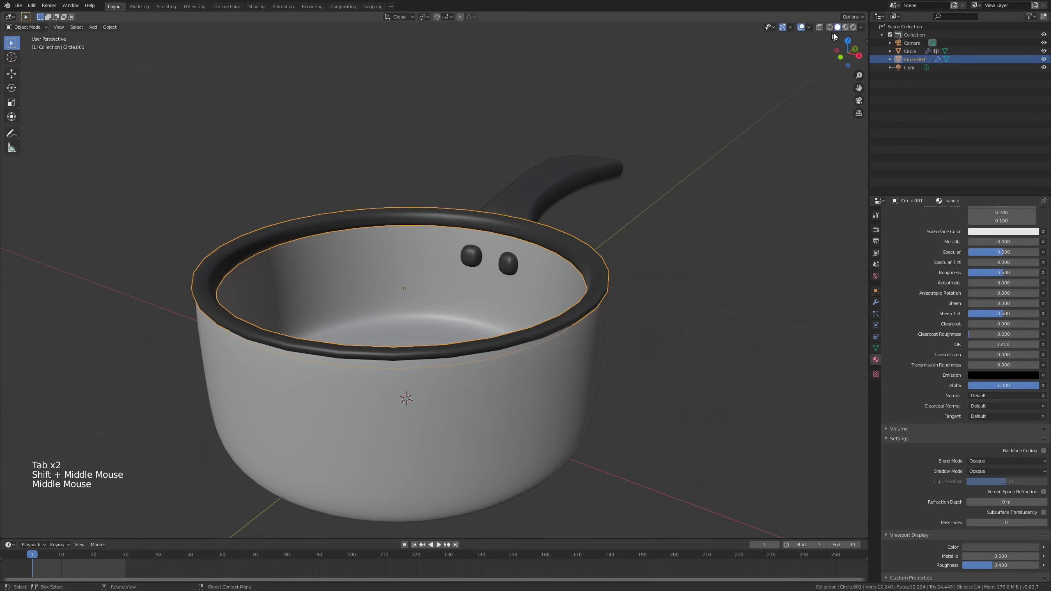
Enable Screen-type cavity shading in the viewport and adjust its ridge intensity.
{"action": "left_click", "coordinate": [861, 27]}
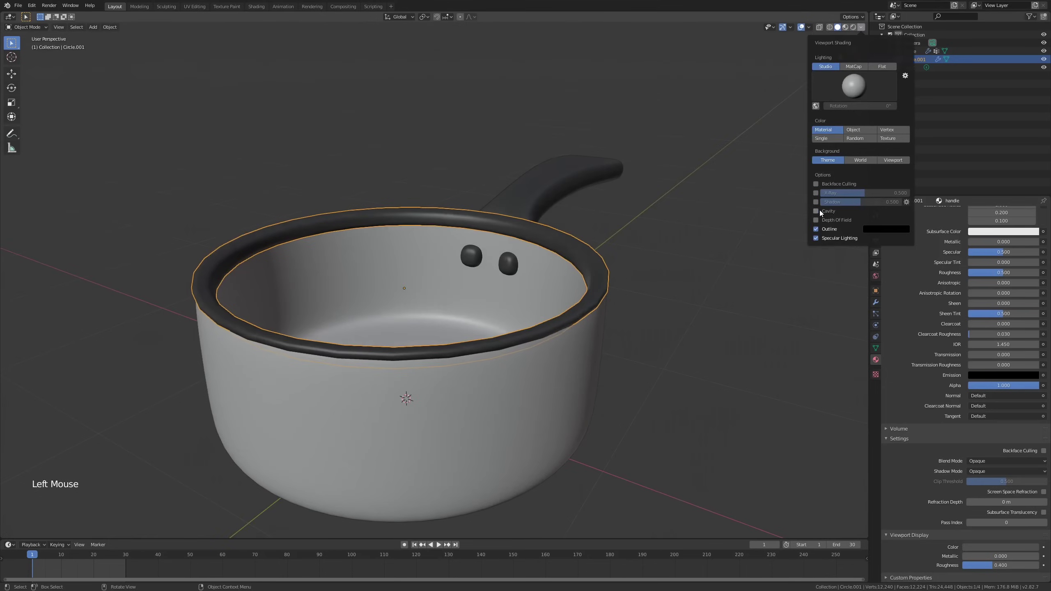
{"action": "mouse_move", "coordinate": [494, 192]}
{"action": "middle_mouse_down"}
{"action": "mouse_move", "coordinate": [472, 225]}
{"action": "mouse_move", "coordinate": [486, 131]}
{"action": "mouse_move", "coordinate": [490, 228]}
{"action": "middle_mouse_up"}
{"action": "key", "text": "alt+a"}
{"action": "middle_click_drag", "start_coordinate": [530, 160], "coordinate": [538, 196], "text": "shift"}
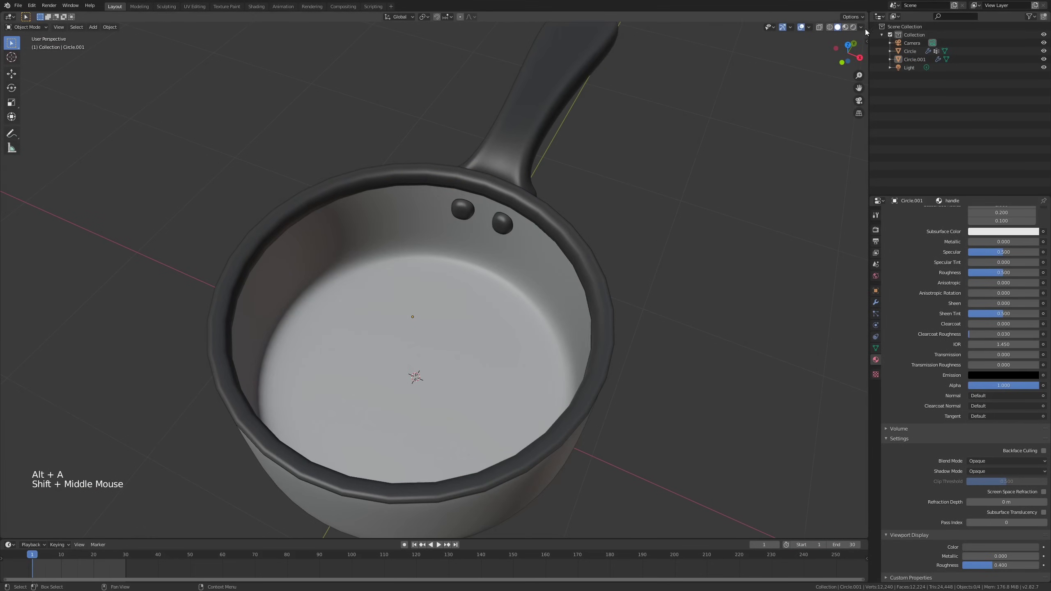
{"action": "left_click", "coordinate": [861, 27]}
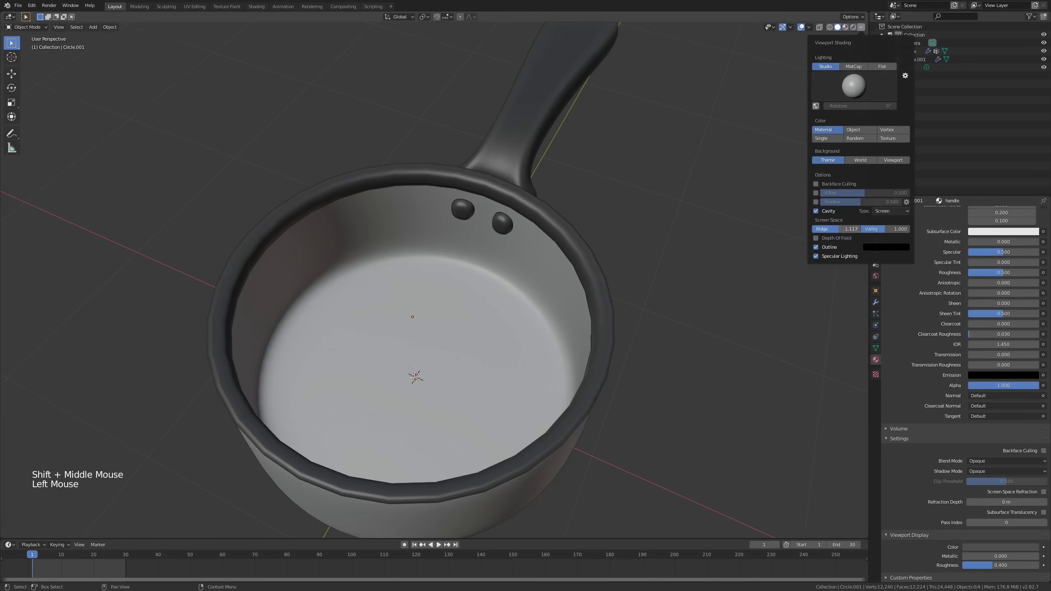
{"action": "left_click_drag", "start_coordinate": [836, 229], "coordinate": [884, 229]}
{"action": "middle_click_drag", "start_coordinate": [578, 215], "coordinate": [553, 224]}
{"action": "key", "text": "Tab"}
{"action": "key", "text": "Tab"}
{"action": "scroll", "coordinate": [553, 224], "scroll_direction": "down", "scroll_amount": 2}
{"action": "middle_click_drag", "start_coordinate": [552, 224], "coordinate": [557, 204]}
Try to move the rim band's outer edge loop vertically along Z.
{"action": "key", "text": "Tab"}
{"action": "left_click", "coordinate": [589, 254], "text": "alt"}
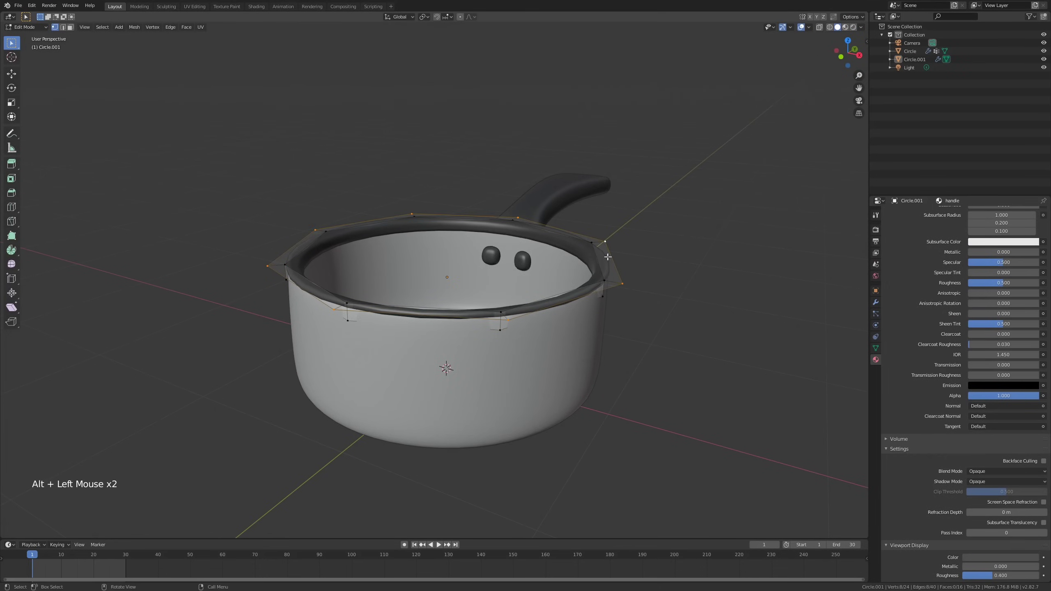
{"action": "left_click", "coordinate": [596, 261], "text": "alt"}
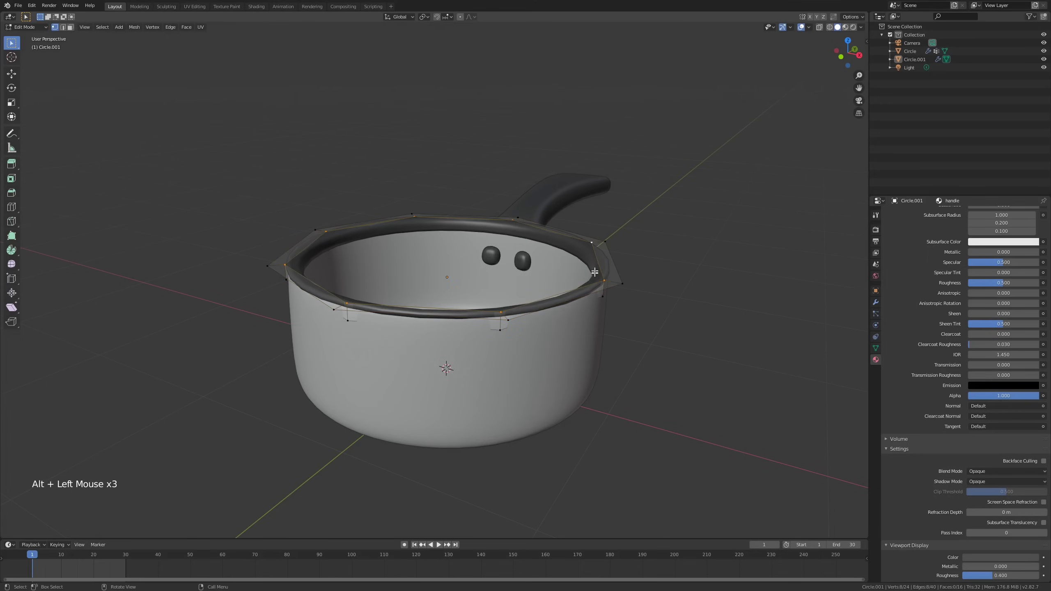
{"action": "left_click", "coordinate": [616, 267]}
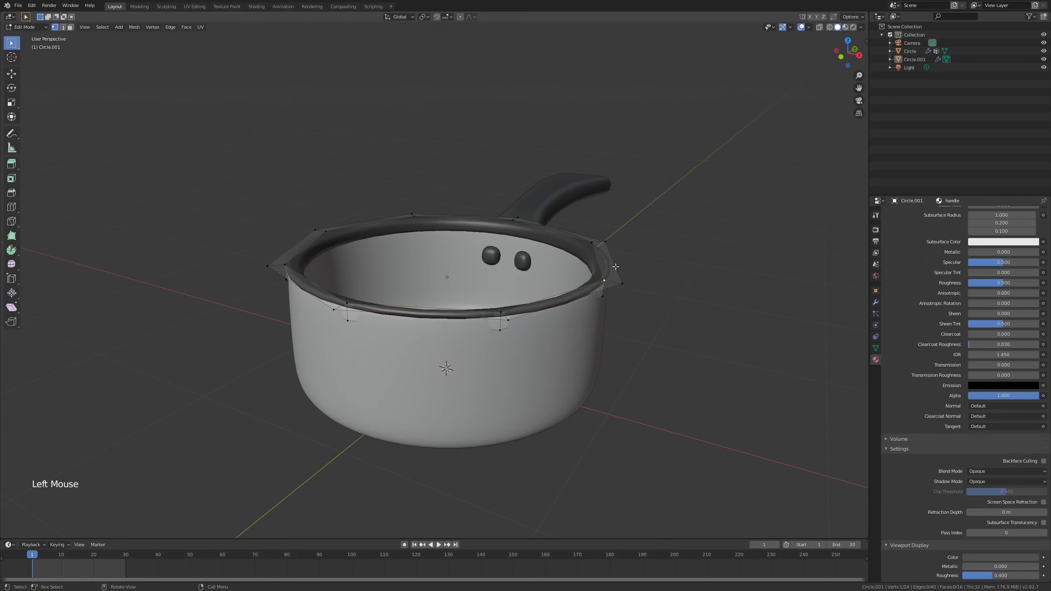
{"action": "left_click", "coordinate": [602, 268], "text": "alt"}
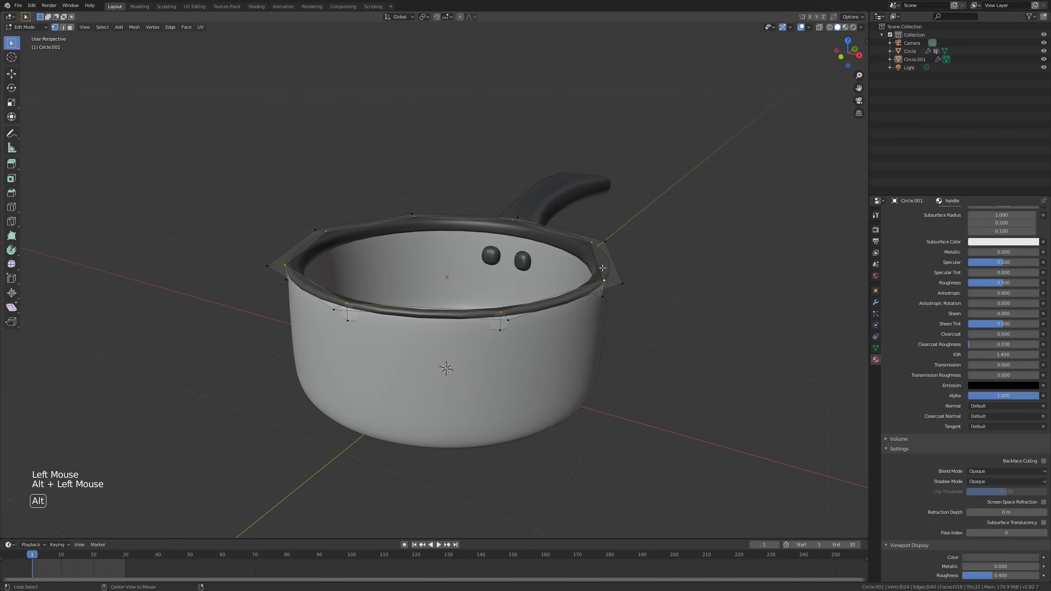
{"action": "middle_click_drag", "start_coordinate": [578, 272], "coordinate": [605, 281]}
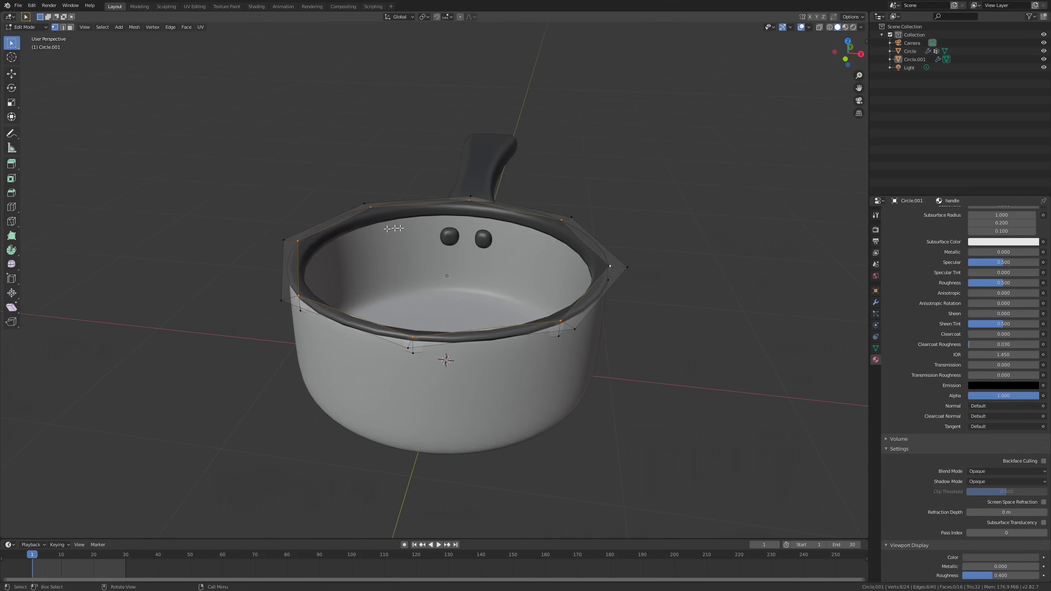
{"action": "middle_click_drag", "start_coordinate": [615, 225], "coordinate": [614, 264]}
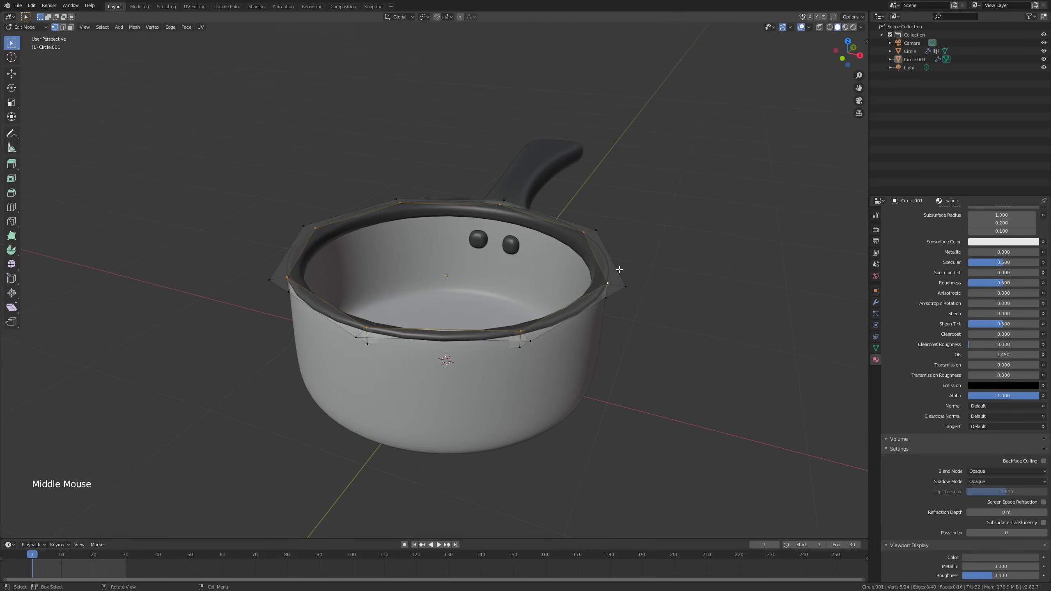
{"action": "left_click", "coordinate": [620, 270]}
{"action": "left_click", "coordinate": [619, 271], "text": "alt"}
{"action": "key", "text": "g"}
{"action": "key", "text": "z"}
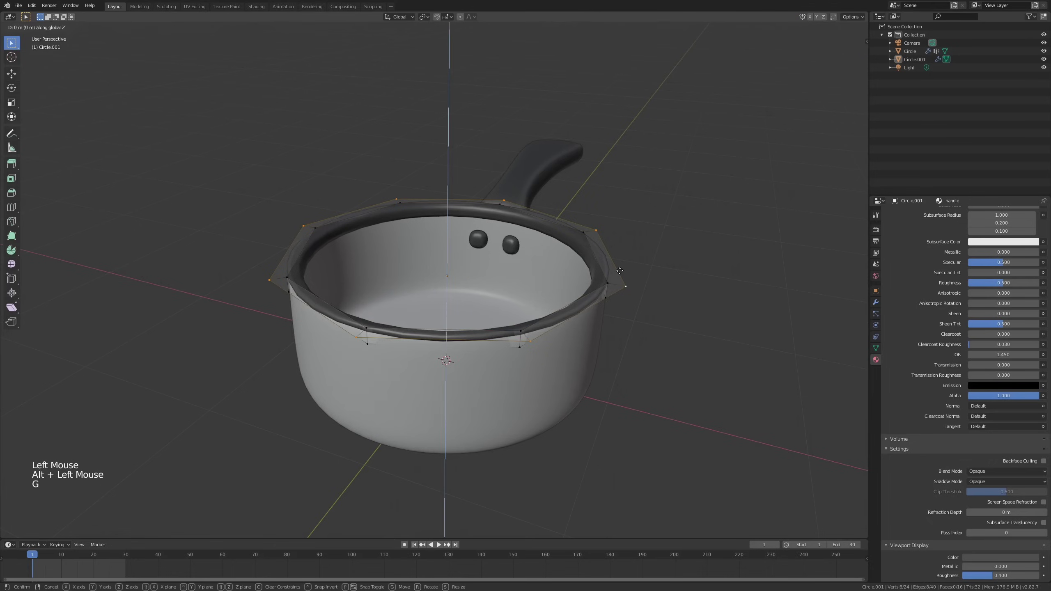
{"action": "right_click", "coordinate": [620, 261]}
Duplicate the rim band's inner edge loop in place and fill the copy with a face to start the lid.
{"action": "middle_click_drag", "start_coordinate": [620, 262], "coordinate": [585, 289]}
{"action": "key", "text": "Tab"}
{"action": "scroll", "coordinate": [584, 256], "scroll_direction": "up", "scroll_amount": 1}
{"action": "scroll", "coordinate": [579, 253], "scroll_direction": "down", "scroll_amount": 1}
{"action": "key", "text": "Tab"}
{"action": "left_click", "coordinate": [583, 248], "text": "alt"}
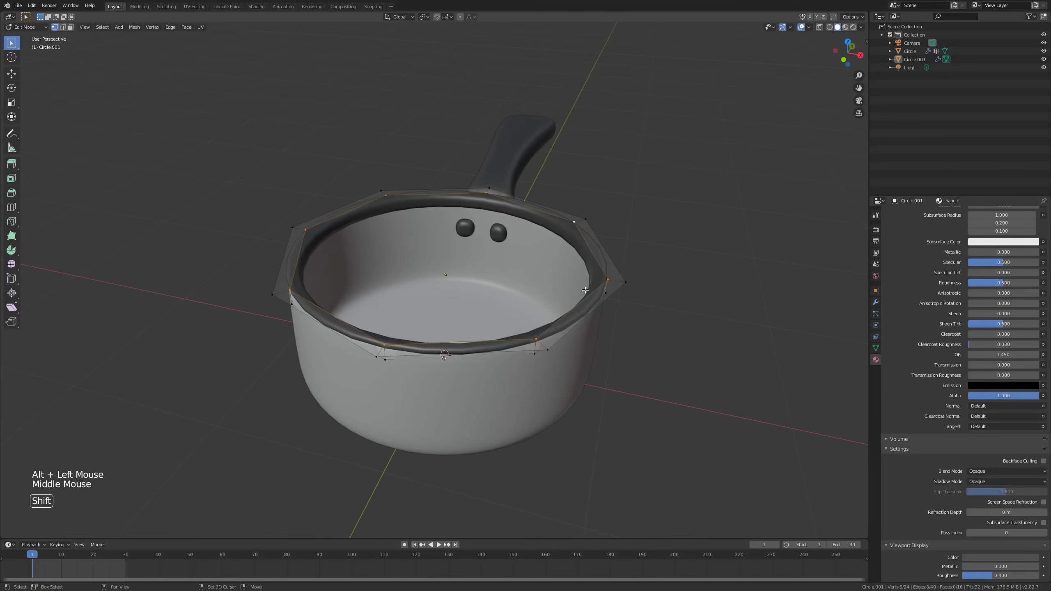
{"action": "key", "text": "shift+d"}
{"action": "right_click", "coordinate": [612, 199]}
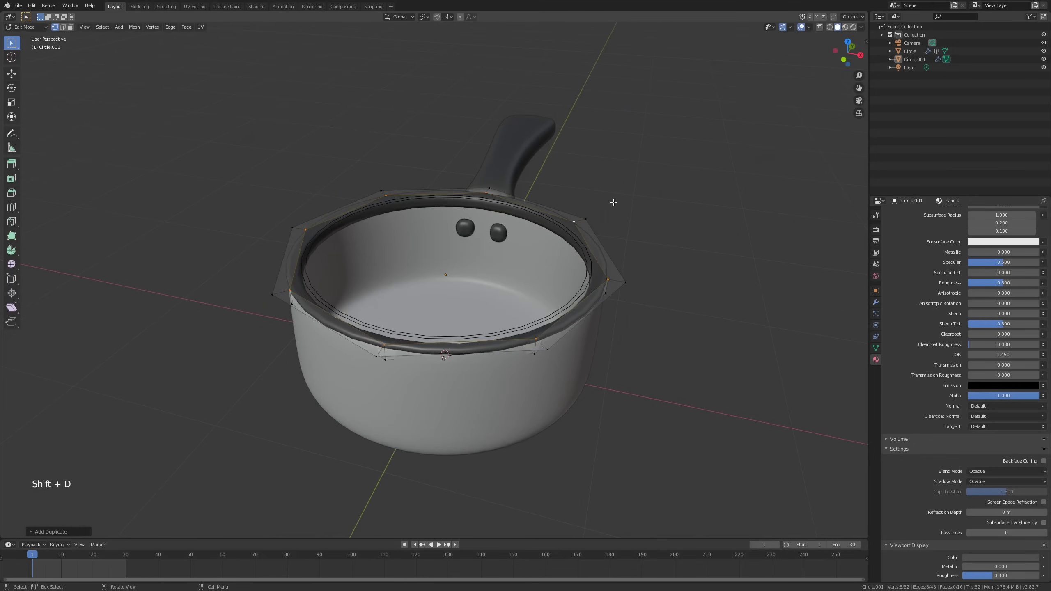
{"action": "key", "text": "f"}
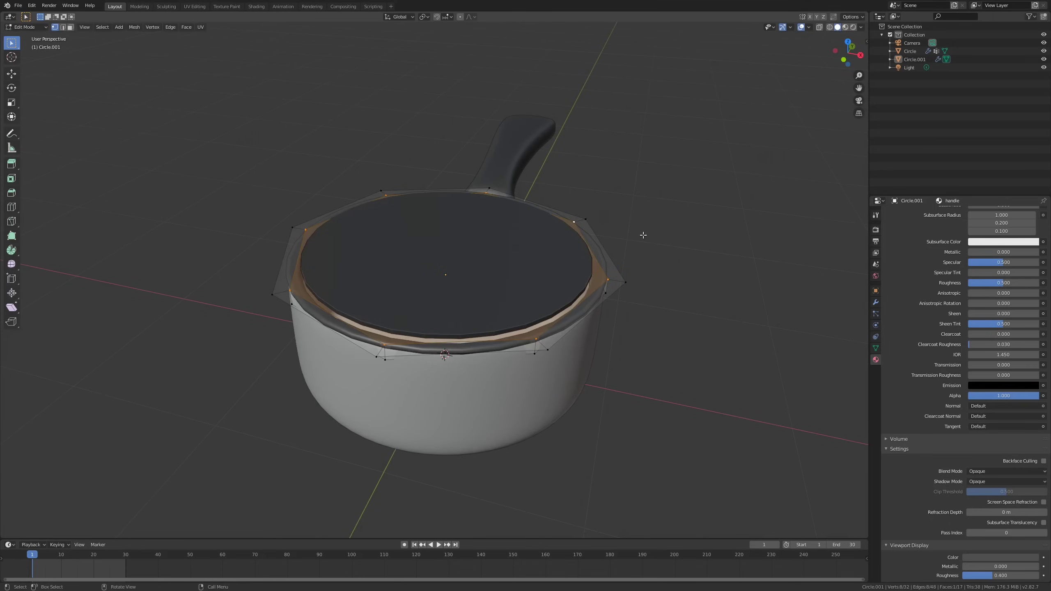
Inset the new lid face by about 0.22 and raise the inner face about 0.12 m along Z.
{"action": "key", "text": "i"}
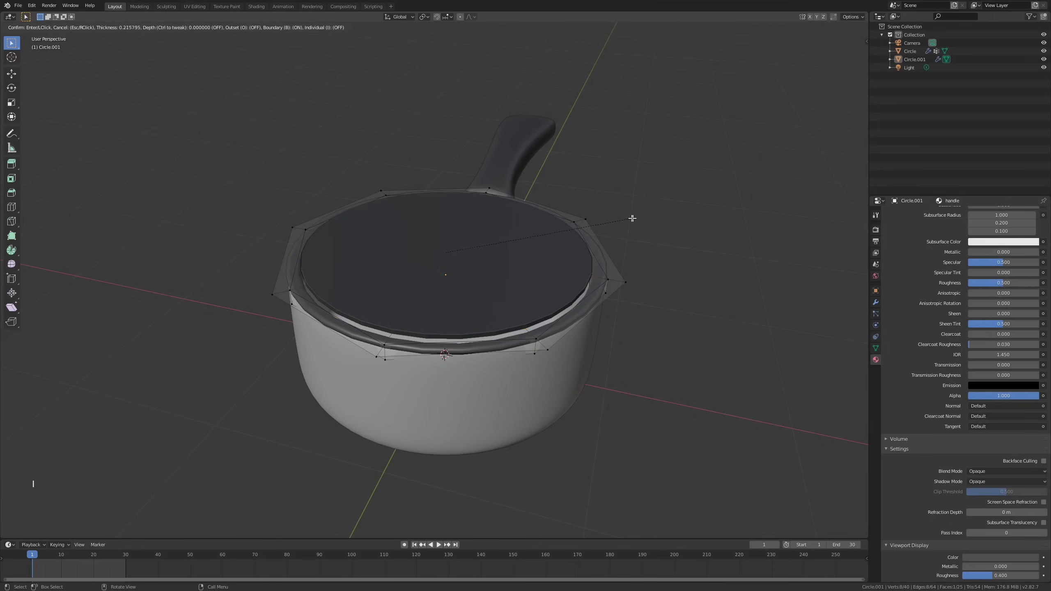
{"action": "left_click", "coordinate": [633, 218]}
{"action": "key", "text": "g"}
{"action": "key", "text": "z"}
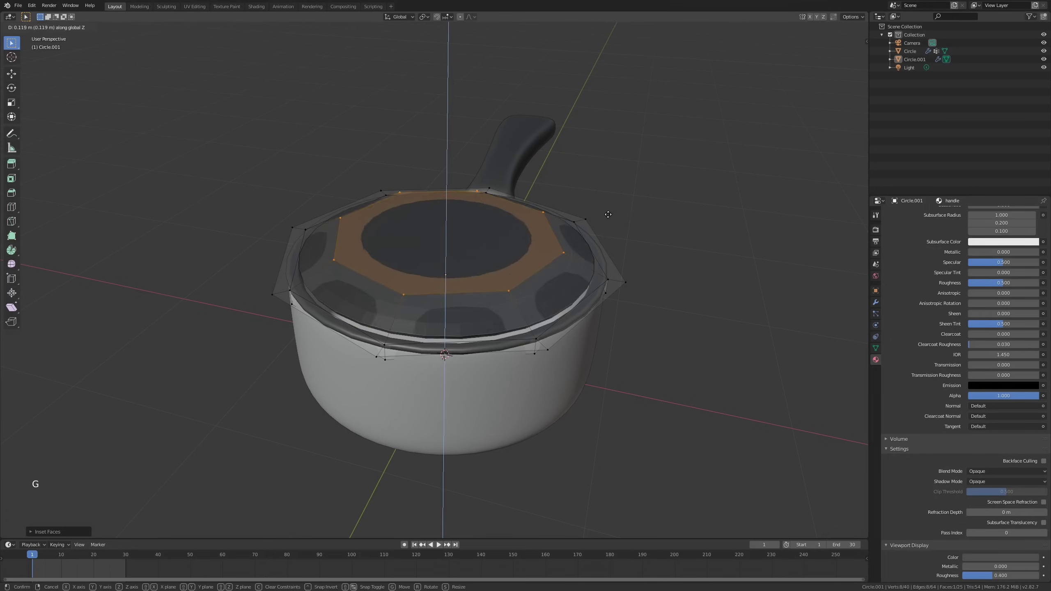
{"action": "left_click", "coordinate": [606, 213]}
Rescale the raised centre face of the lid and check the dome shape.
{"action": "middle_click_drag", "start_coordinate": [606, 212], "coordinate": [364, 290]}
{"action": "key", "text": "s"}
{"action": "left_click", "coordinate": [606, 208]}
{"action": "key", "text": "Tab"}
{"action": "scroll", "coordinate": [601, 259], "scroll_direction": "up", "scroll_amount": 2}
{"action": "key", "text": "Tab"}
Scale up the edge loop where the lid meets the rim and shift it along Z.
{"action": "scroll", "coordinate": [549, 282], "scroll_direction": "down", "scroll_amount": 1}
{"action": "left_click", "coordinate": [283, 285], "text": "alt"}
{"action": "key", "text": "s"}
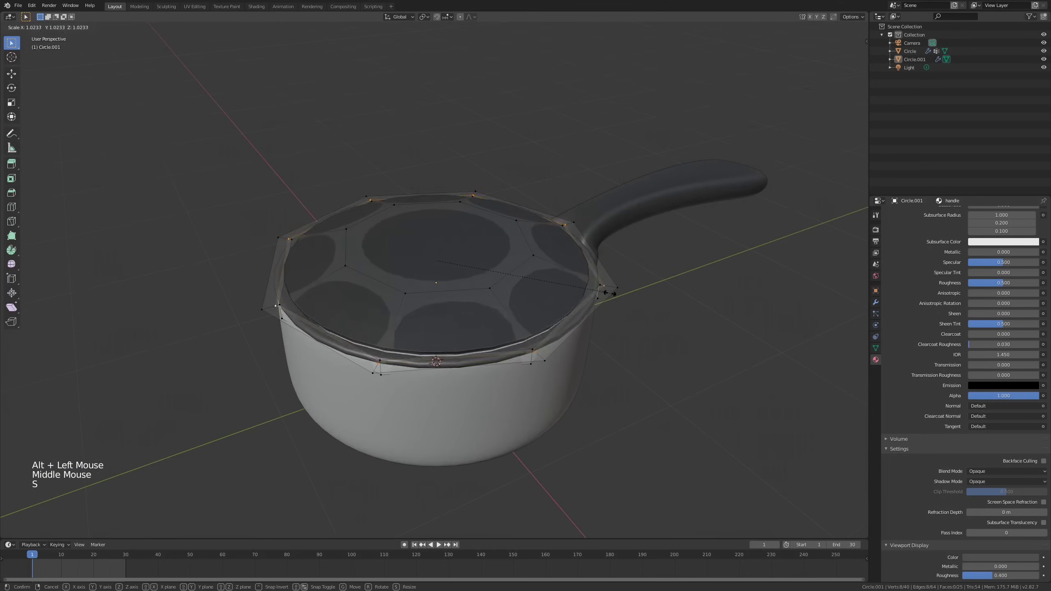
{"action": "left_click", "coordinate": [624, 293]}
{"action": "middle_click_drag", "start_coordinate": [624, 293], "coordinate": [612, 280]}
{"action": "key", "text": "g"}
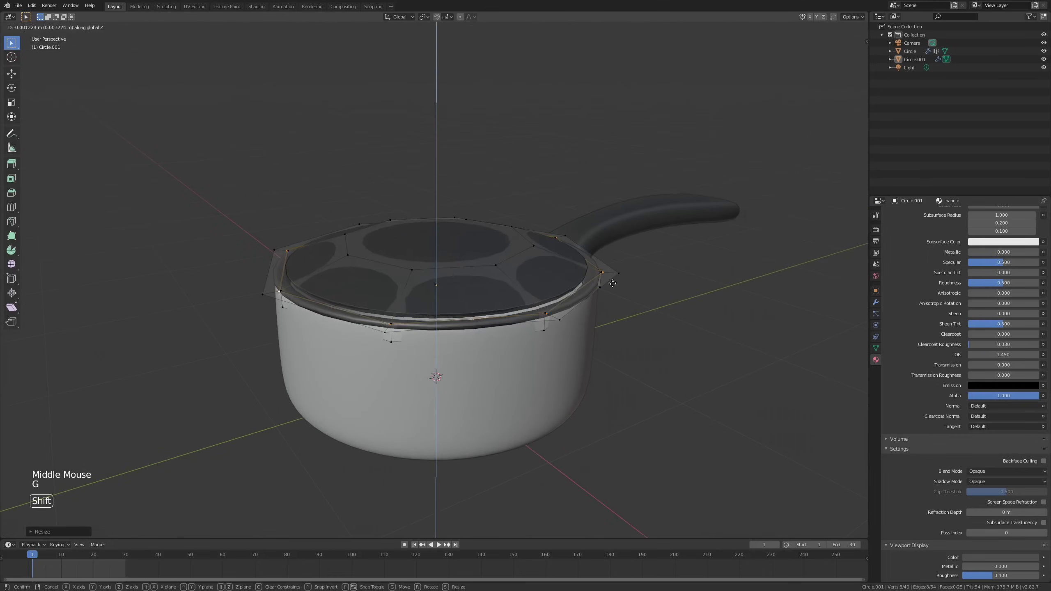
Scale the edge loop at the lid's border further outward and lower it slightly along Z.
{"action": "key", "text": "s"}
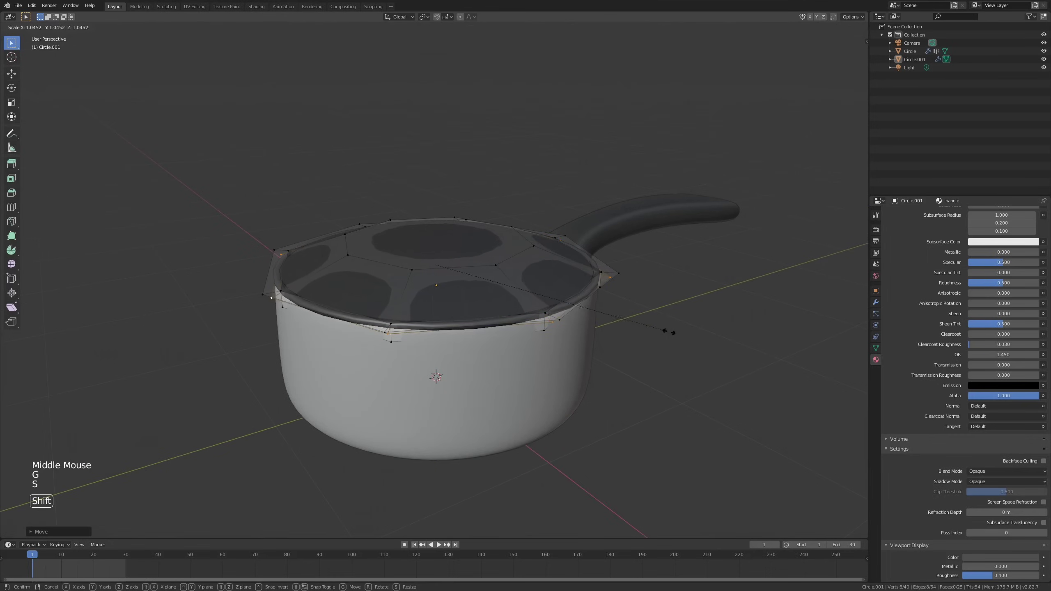
{"action": "left_click", "coordinate": [695, 333]}
{"action": "scroll", "coordinate": [664, 293], "scroll_direction": "up", "scroll_amount": 2}
{"action": "key", "text": "g"}
{"action": "key", "text": "z"}
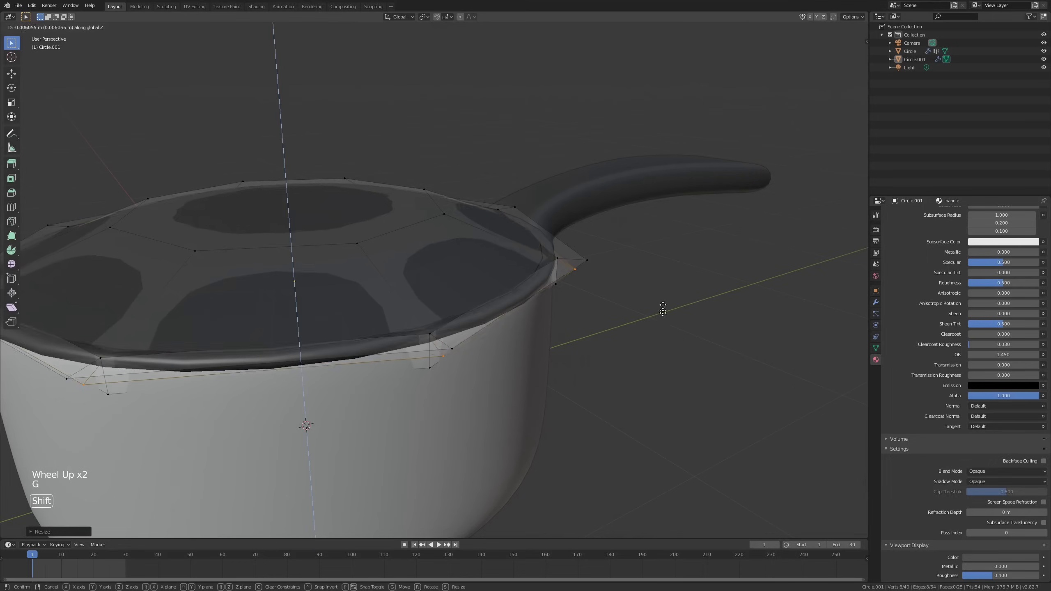
{"action": "left_click", "coordinate": [680, 311]}
Reselect the edge loop at the lid's border alone, rescale it and leave mesh editing.
{"action": "key", "text": "a"}
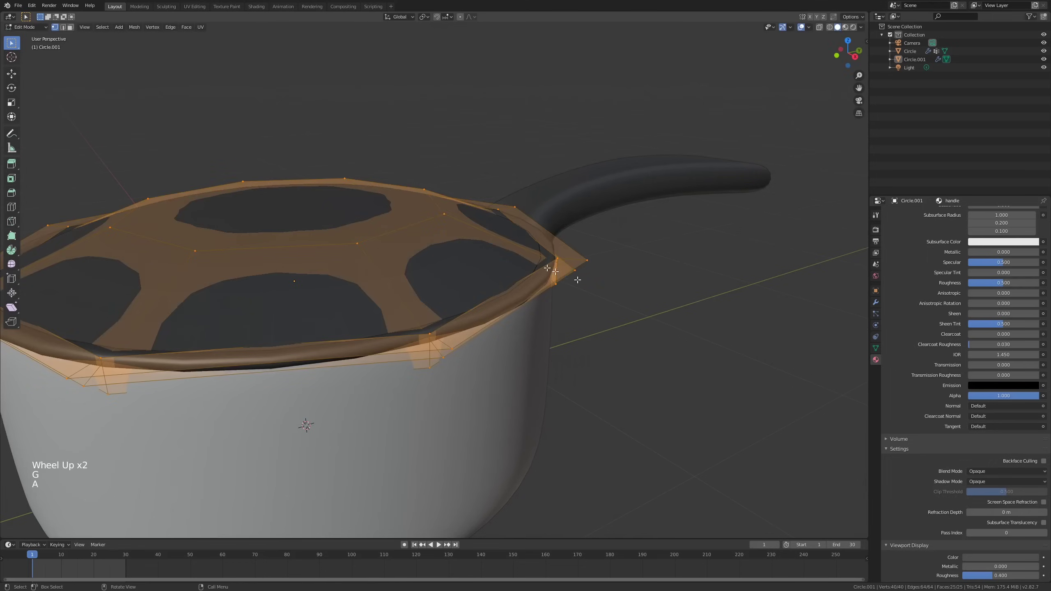
{"action": "key", "text": "alt+a"}
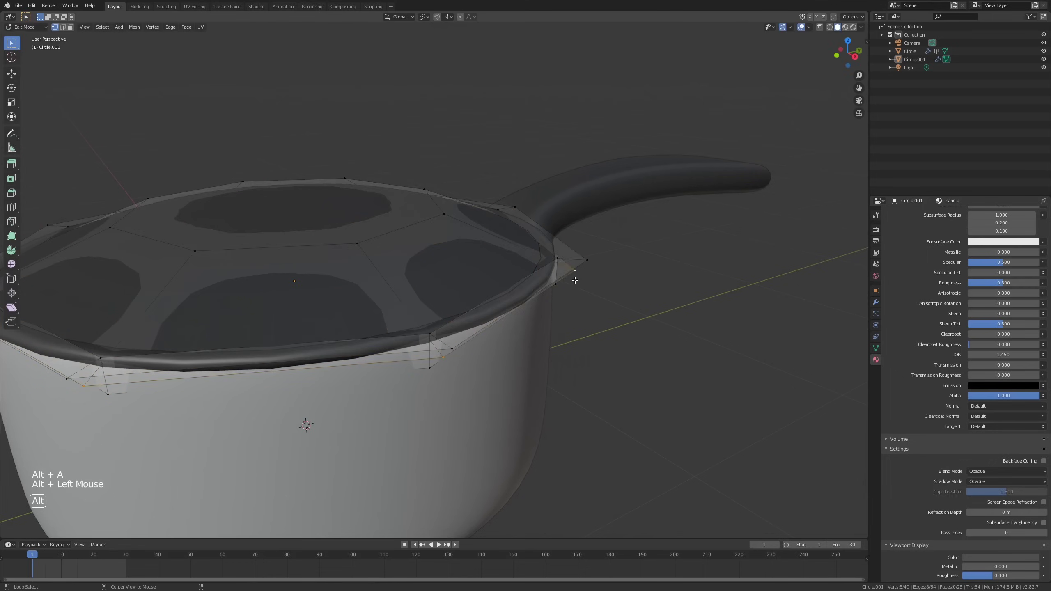
{"action": "key", "text": "s"}
{"action": "key", "text": "Tab"}
Apply smooth shading to the lid object.
{"action": "middle_click_drag", "start_coordinate": [687, 282], "coordinate": [521, 314]}
{"action": "scroll", "coordinate": [605, 312], "scroll_direction": "down", "scroll_amount": 2}
{"action": "right_click", "coordinate": [522, 264]}
{"action": "scroll", "coordinate": [523, 263], "scroll_direction": "down", "scroll_amount": 1}
{"action": "right_click", "coordinate": [520, 314]}
{"action": "left_click", "coordinate": [440, 309]}
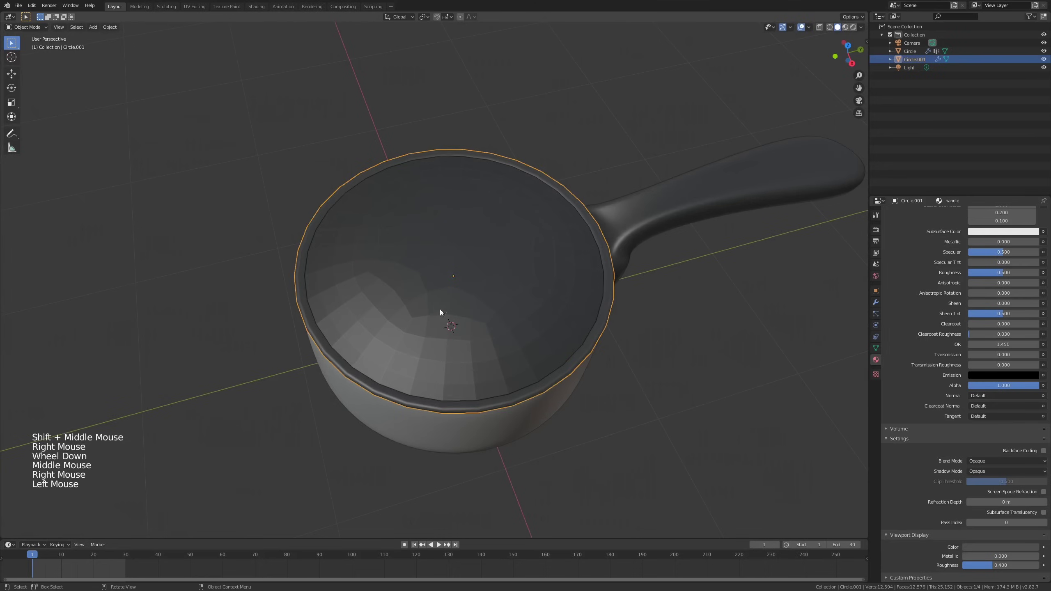
{"action": "right_click", "coordinate": [440, 308]}
{"action": "middle_click_drag", "start_coordinate": [440, 309], "coordinate": [813, 288]}
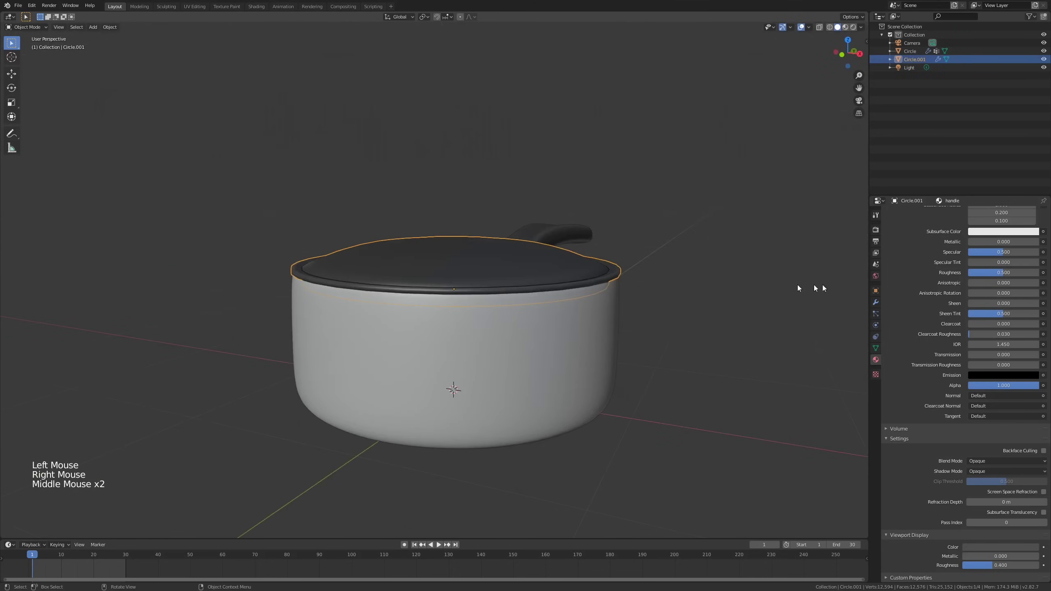
Enable Auto Smooth in the lid mesh's normals settings with an angle of 30°.
{"action": "left_click", "coordinate": [875, 348]}
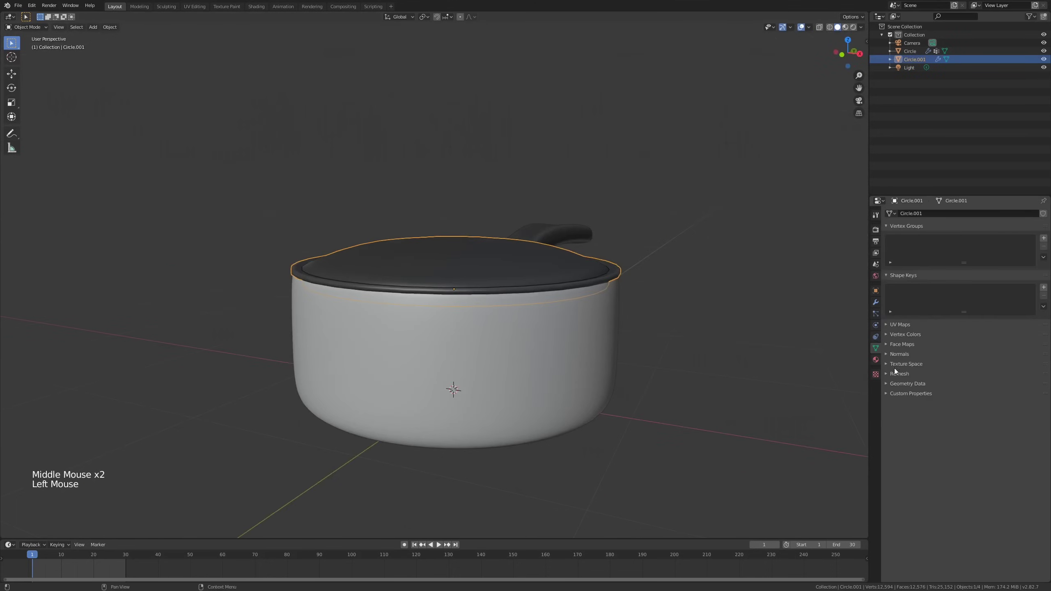
{"action": "left_click", "coordinate": [901, 354]}
{"action": "left_click", "coordinate": [900, 363]}
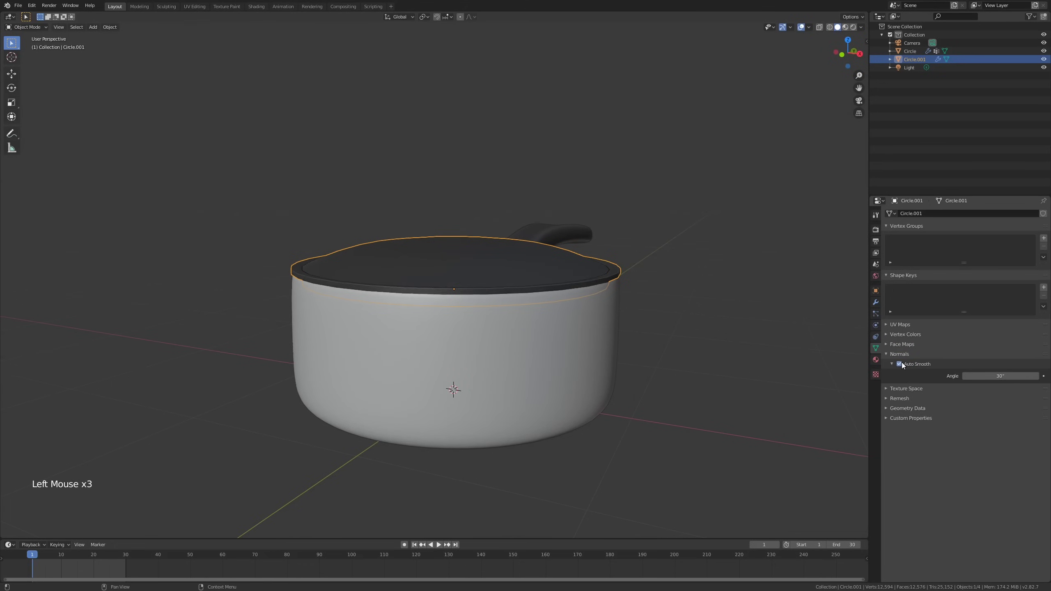
{"action": "middle_click_drag", "start_coordinate": [703, 351], "coordinate": [602, 225]}
{"action": "scroll", "coordinate": [564, 265], "scroll_direction": "up", "scroll_amount": 1}
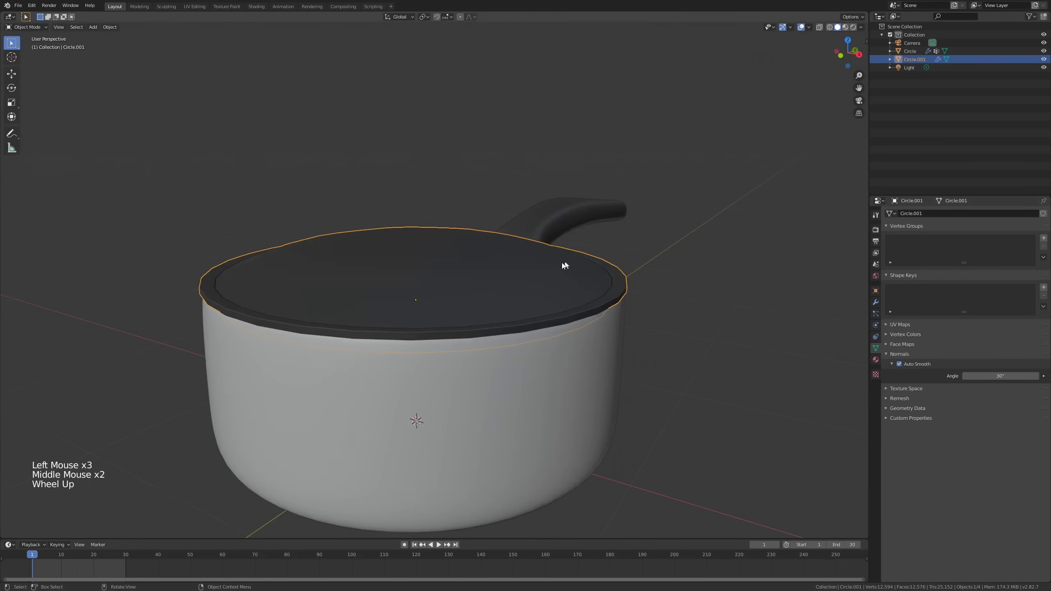
{"action": "middle_click_drag", "start_coordinate": [565, 265], "coordinate": [531, 266], "text": "shift"}
{"action": "middle_click_drag", "start_coordinate": [601, 333], "coordinate": [633, 292]}
Add a second Subdivision Surface modifier to the lid after its Solidify modifier.
{"action": "left_click", "coordinate": [874, 304]}
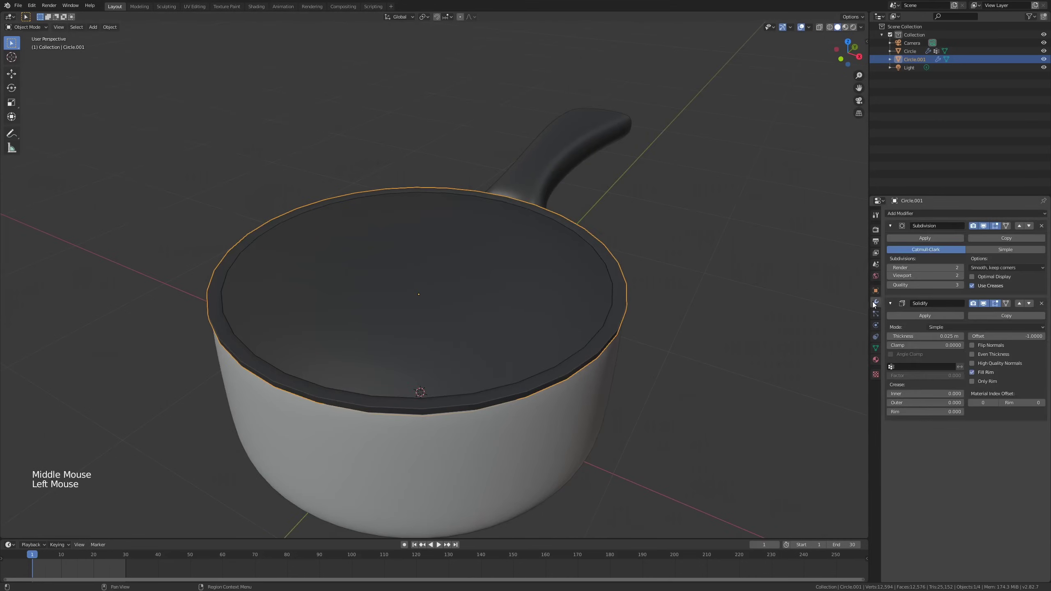
{"action": "left_click", "coordinate": [918, 213]}
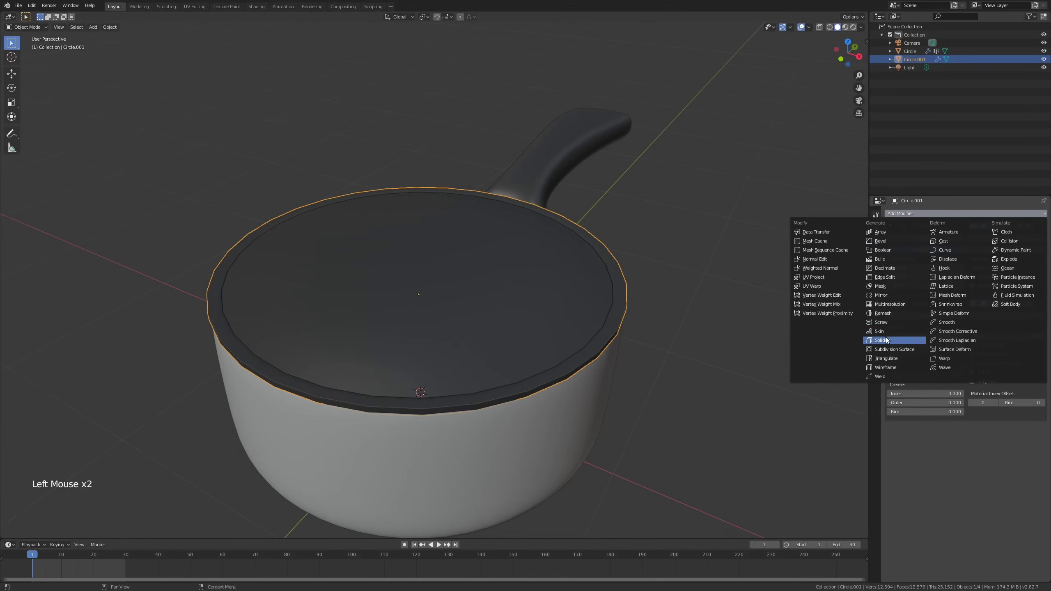
{"action": "left_click", "coordinate": [894, 349]}
{"action": "middle_click_drag", "start_coordinate": [649, 317], "coordinate": [650, 328]}
{"action": "middle_click_drag", "start_coordinate": [371, 358], "coordinate": [491, 339]}
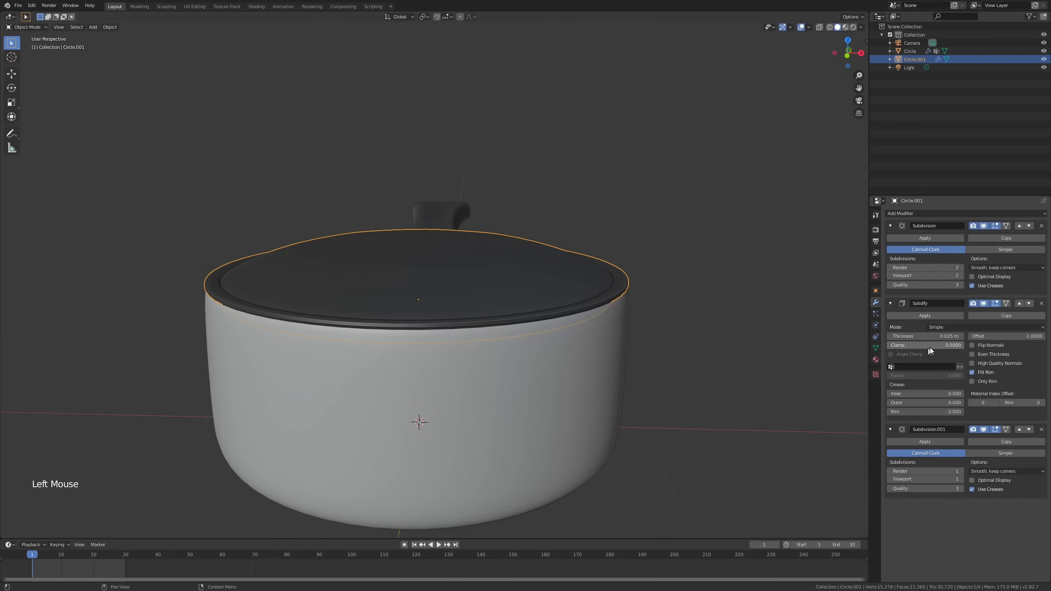
{"action": "middle_click_drag", "start_coordinate": [613, 373], "coordinate": [637, 306]}
Review the pot body's modifier stack and reselect the lid.
{"action": "left_click", "coordinate": [599, 372]}
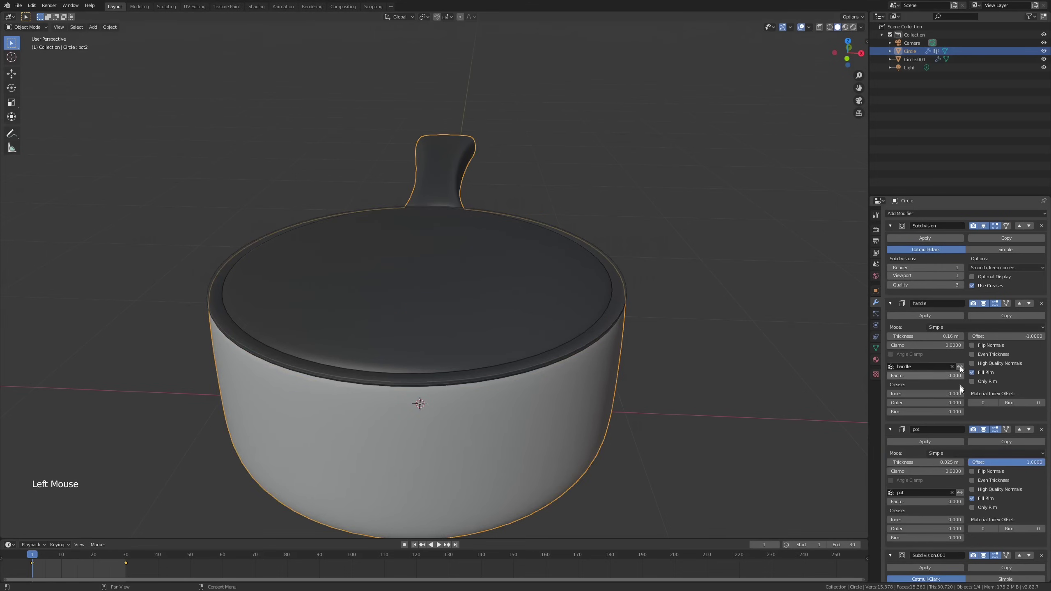
{"action": "scroll", "coordinate": [942, 273], "scroll_direction": "down", "scroll_amount": 6}
{"action": "left_click", "coordinate": [582, 334]}
{"action": "middle_click_drag", "start_coordinate": [581, 333], "coordinate": [581, 306]}
{"action": "mouse_move", "coordinate": [581, 307]}
{"action": "middle_mouse_down"}
{"action": "mouse_move", "coordinate": [579, 286]}
{"action": "mouse_move", "coordinate": [582, 295]}
{"action": "middle_mouse_up"}
{"action": "scroll", "coordinate": [582, 295], "scroll_direction": "down", "scroll_amount": 1}
Compare the outer edges of the lid and the pot in wireframe from the top view.
{"action": "key", "text": "KP_7"}
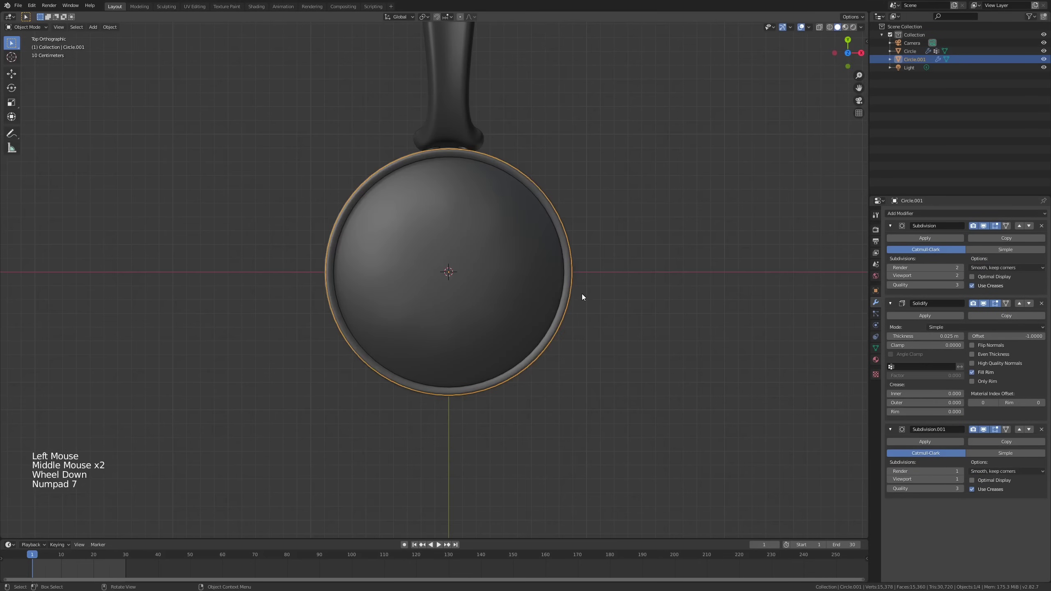
{"action": "key", "text": "z"}
{"action": "scroll", "coordinate": [588, 244], "scroll_direction": "down", "scroll_amount": 1}
{"action": "scroll", "coordinate": [589, 244], "scroll_direction": "up", "scroll_amount": 7}
{"action": "scroll", "coordinate": [546, 259], "scroll_direction": "up", "scroll_amount": 2}
{"action": "left_click", "coordinate": [548, 253]}
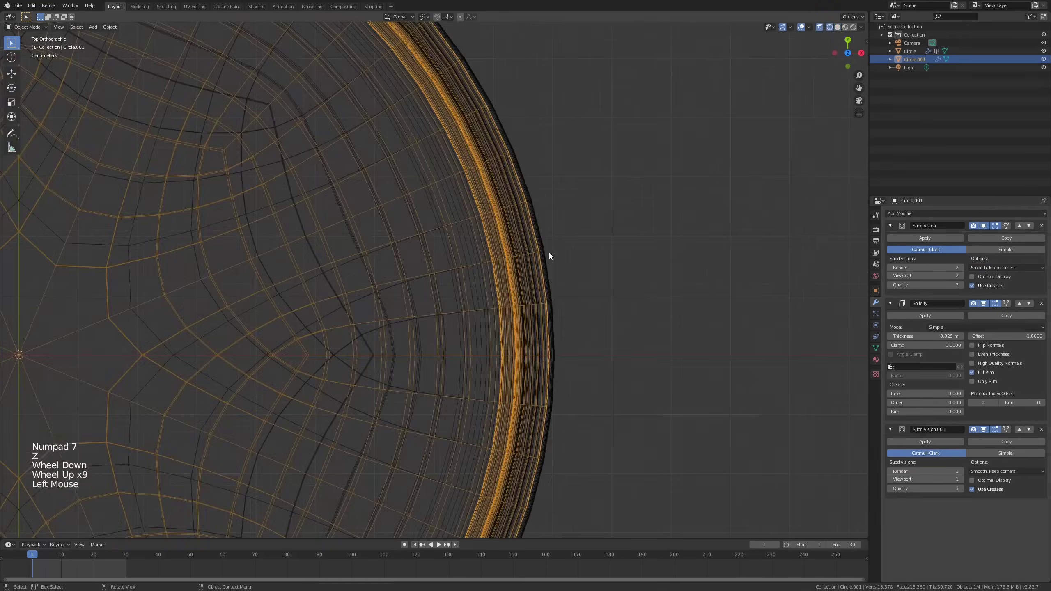
{"action": "left_click", "coordinate": [536, 260]}
{"action": "left_click", "coordinate": [548, 252]}
{"action": "left_click", "coordinate": [528, 259]}
{"action": "left_click", "coordinate": [546, 251]}
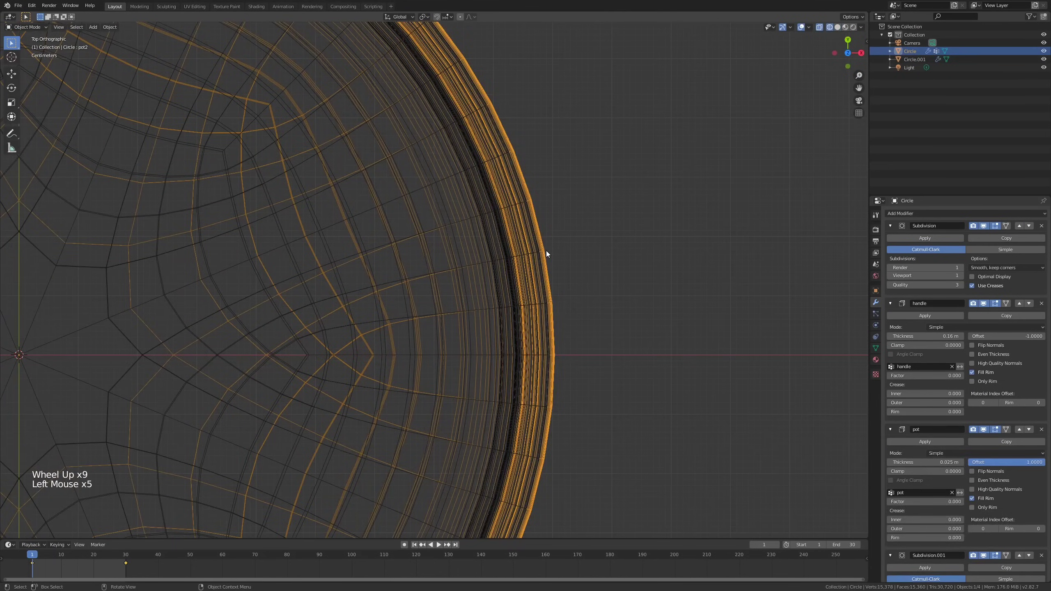
{"action": "left_click", "coordinate": [529, 254]}
{"action": "scroll", "coordinate": [529, 254], "scroll_direction": "down", "scroll_amount": 6}
{"action": "mouse_move", "coordinate": [529, 261]}
{"action": "middle_mouse_down", "text": "shift"}
{"action": "mouse_move", "coordinate": [546, 291]}
{"action": "mouse_move", "coordinate": [511, 322]}
{"action": "mouse_move", "coordinate": [538, 314]}
{"action": "middle_mouse_up", "text": "shift"}
{"action": "scroll", "coordinate": [534, 277], "scroll_direction": "down", "scroll_amount": 1, "text": "shift"}
{"action": "key", "text": "alt+z"}
{"action": "key", "text": "z"}
{"action": "mouse_move", "coordinate": [538, 315]}
{"action": "middle_mouse_down"}
{"action": "mouse_move", "coordinate": [554, 340]}
{"action": "mouse_move", "coordinate": [529, 322]}
{"action": "mouse_move", "coordinate": [533, 344]}
{"action": "middle_mouse_up"}
{"action": "scroll", "coordinate": [528, 321], "scroll_direction": "down", "scroll_amount": 1}
{"action": "scroll", "coordinate": [534, 343], "scroll_direction": "up", "scroll_amount": 1}
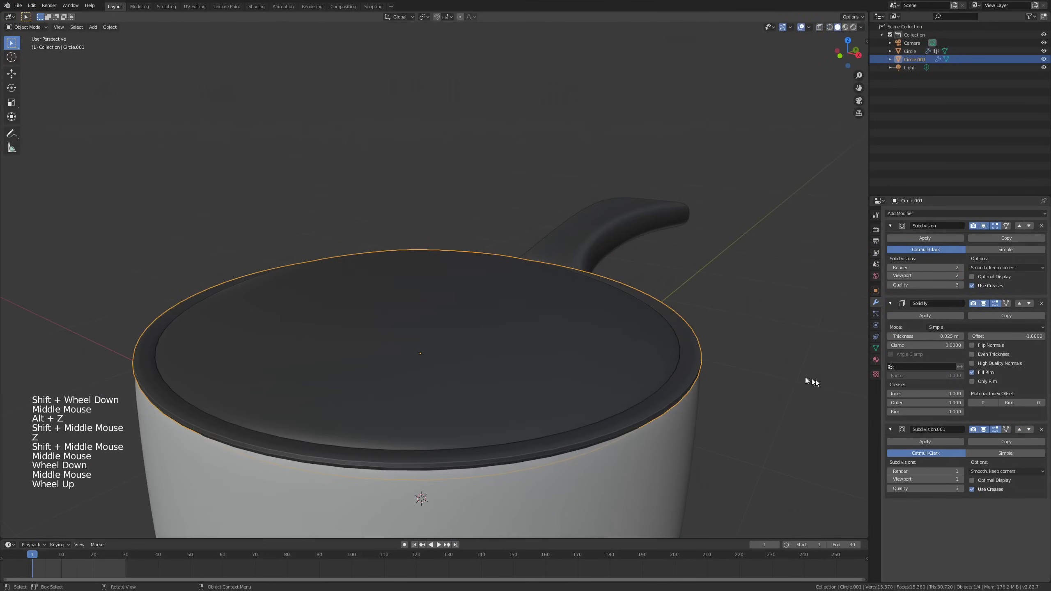
Switch to the Shading workspace and frame the lid in the material preview.
{"action": "left_click", "coordinate": [876, 360]}
{"action": "scroll", "coordinate": [633, 304], "scroll_direction": "down", "scroll_amount": 4}
{"action": "middle_click_drag", "start_coordinate": [632, 306], "coordinate": [629, 319], "text": "shift"}
{"action": "middle_click_drag", "start_coordinate": [629, 318], "coordinate": [637, 331]}
{"action": "scroll", "coordinate": [891, 309], "scroll_direction": "up", "scroll_amount": 17}
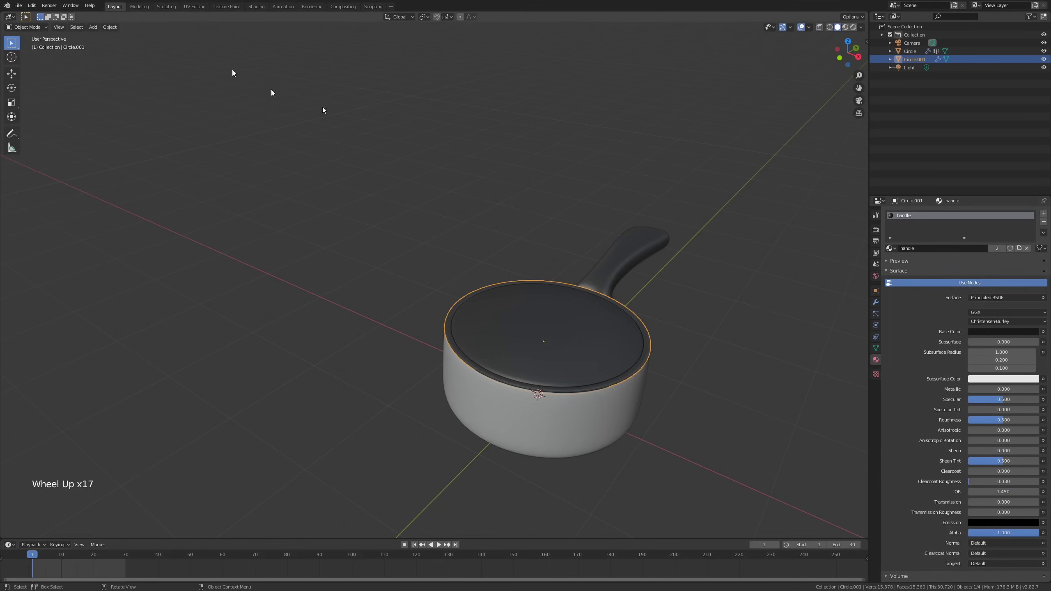
{"action": "left_click", "coordinate": [256, 6]}
{"action": "middle_click_drag", "start_coordinate": [490, 133], "coordinate": [500, 123]}
{"action": "middle_click_drag", "start_coordinate": [499, 124], "coordinate": [537, 196], "text": "shift"}
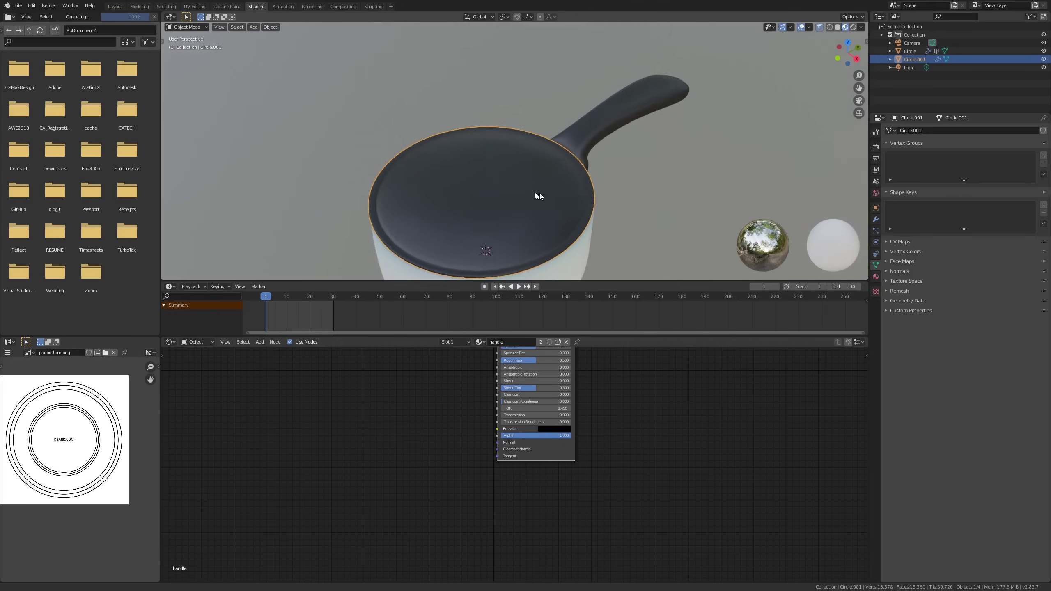
{"action": "scroll", "coordinate": [537, 196], "scroll_direction": "up", "scroll_amount": 1}
Add a second material slot to the lid with a new material named glass.
{"action": "left_click", "coordinate": [876, 276]}
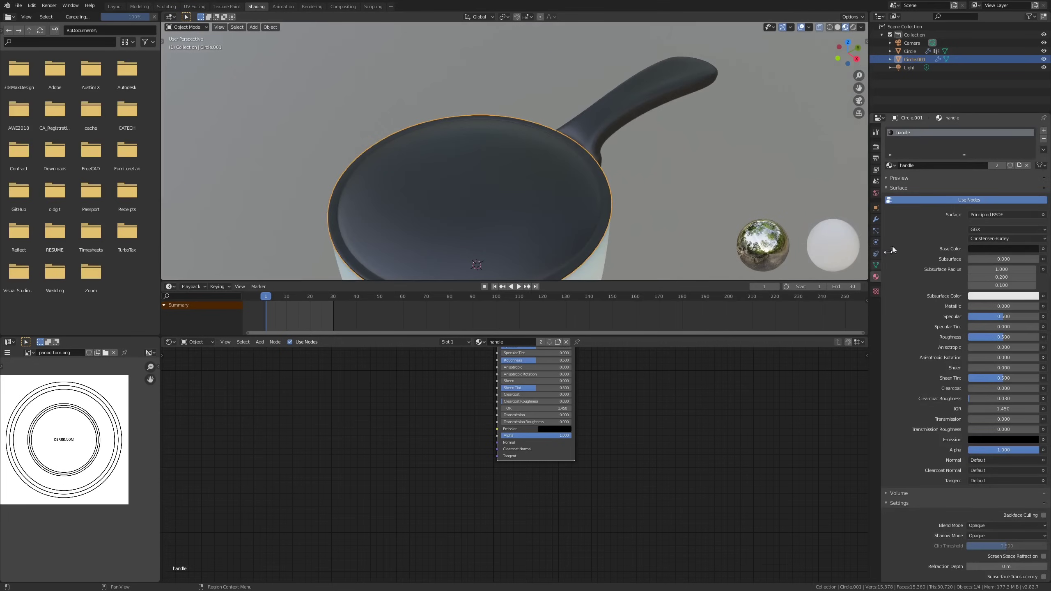
{"action": "left_click", "coordinate": [1044, 131]}
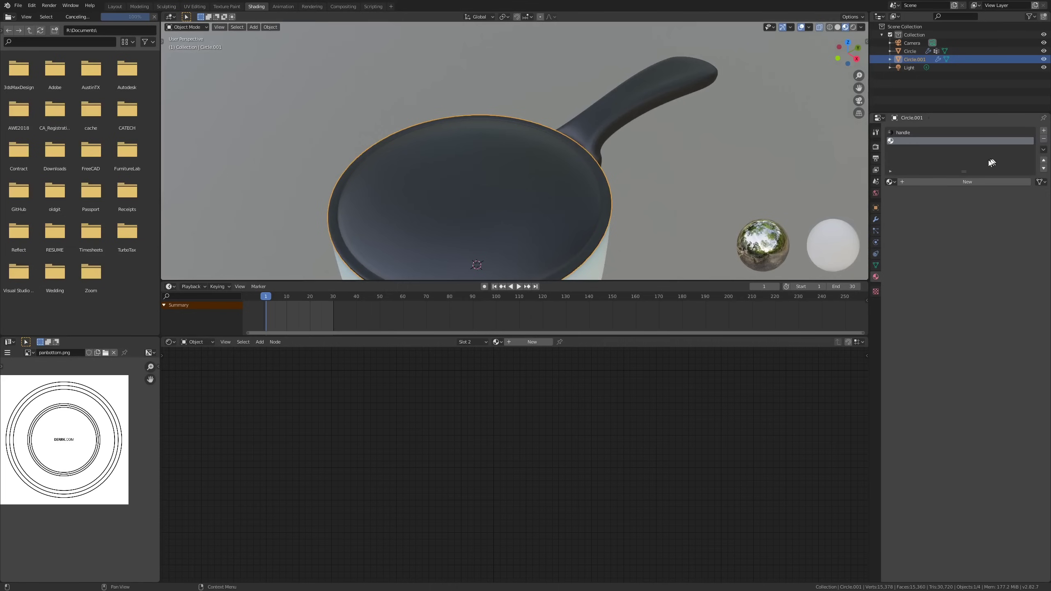
{"action": "left_click", "coordinate": [913, 184]}
{"action": "double_click", "coordinate": [913, 183]}
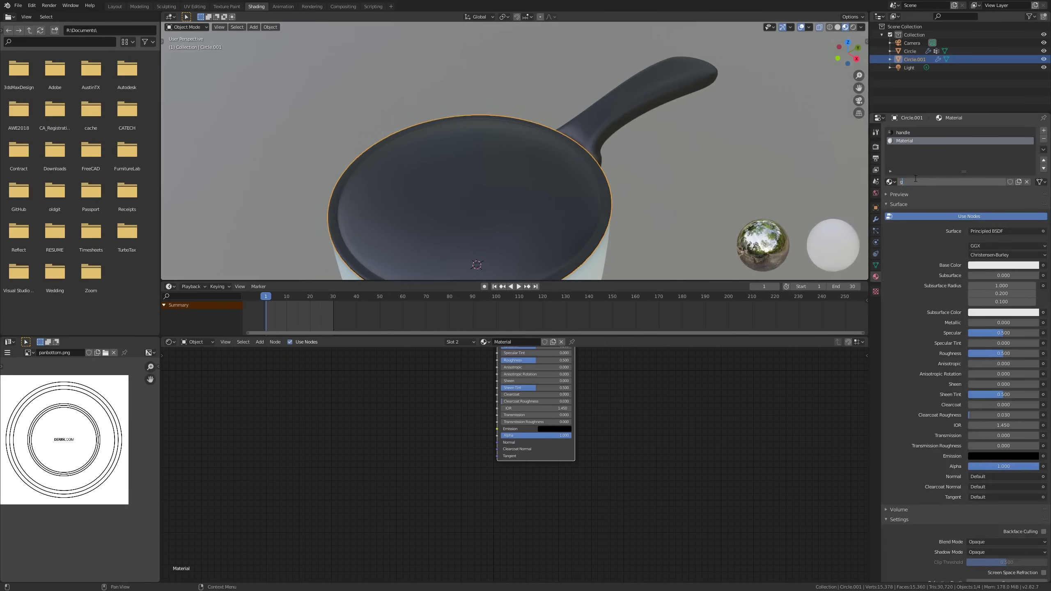
{"action": "type", "text": "glass"}
{"action": "key", "text": "Return"}
Assign the glass material to the lid's centre face and the ring of faces around it.
{"action": "key", "text": "Tab"}
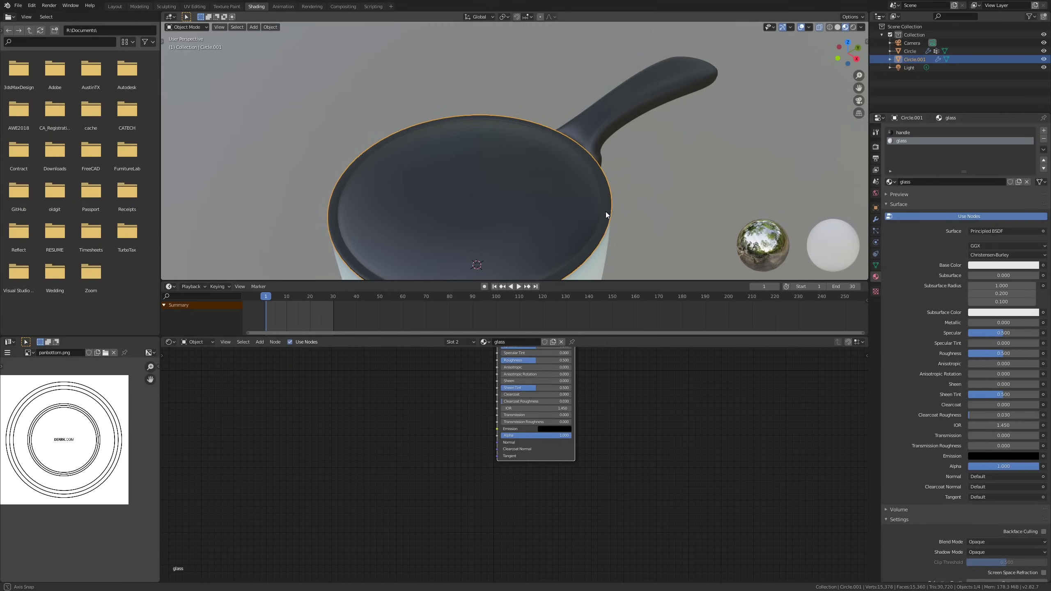
{"action": "key", "text": "3"}
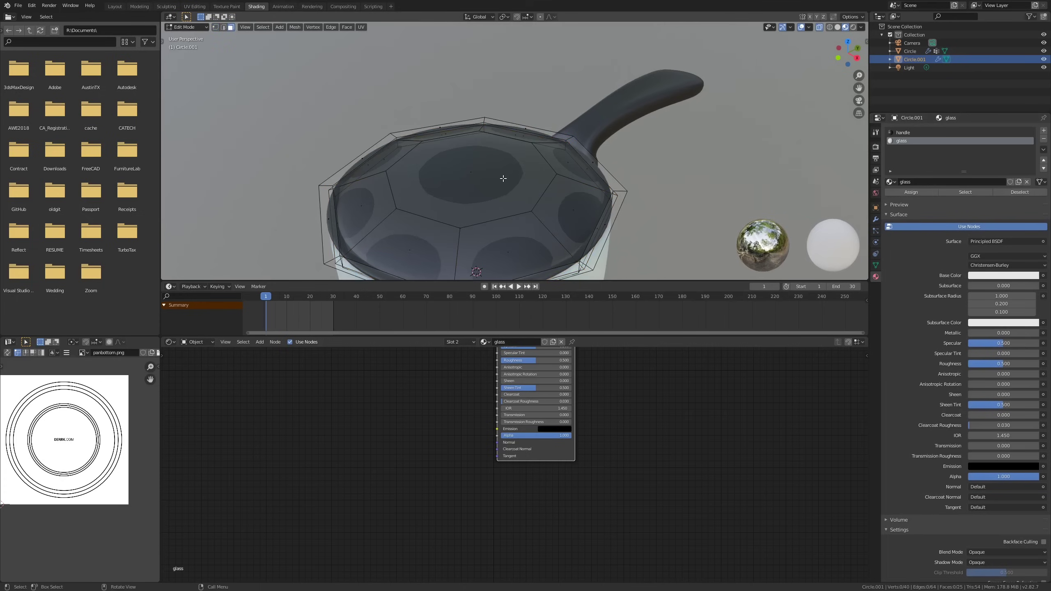
{"action": "left_click", "coordinate": [503, 178]}
{"action": "key", "text": "ctrl+KP_Add"}
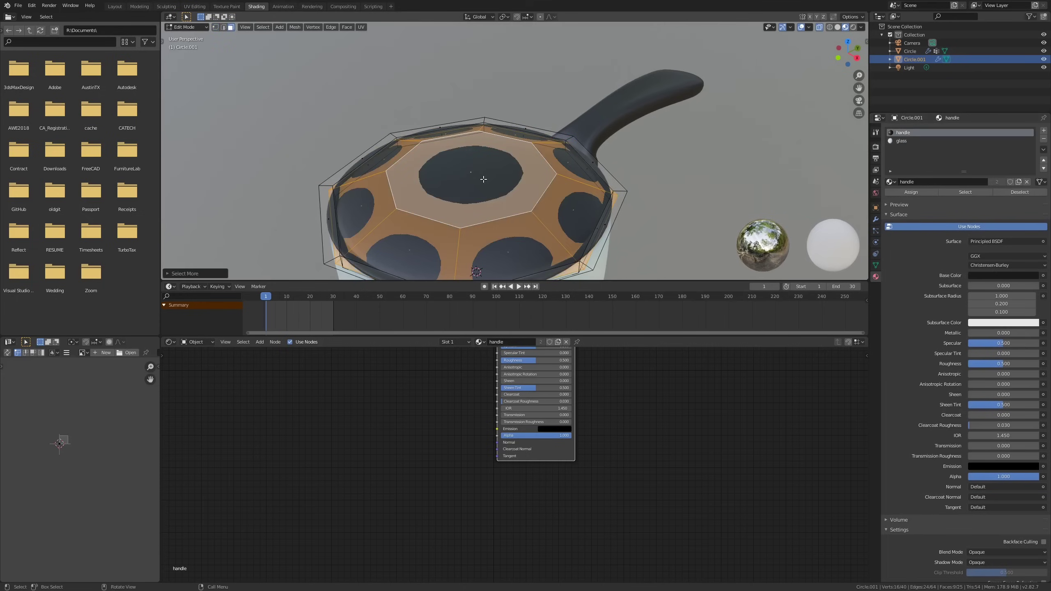
{"action": "left_click", "coordinate": [904, 141]}
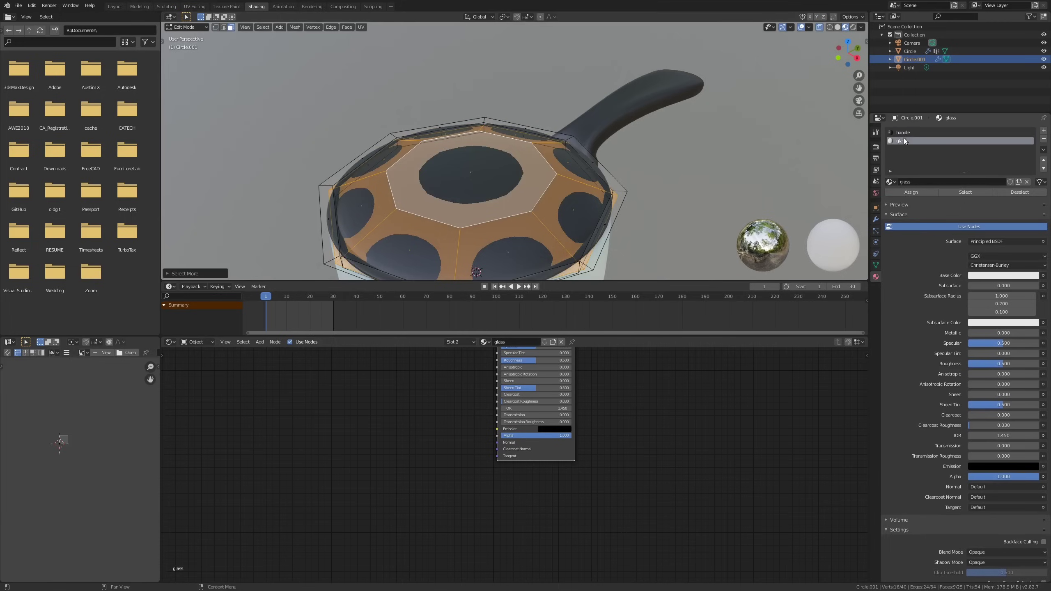
{"action": "left_click", "coordinate": [900, 193]}
{"action": "key", "text": "Tab"}
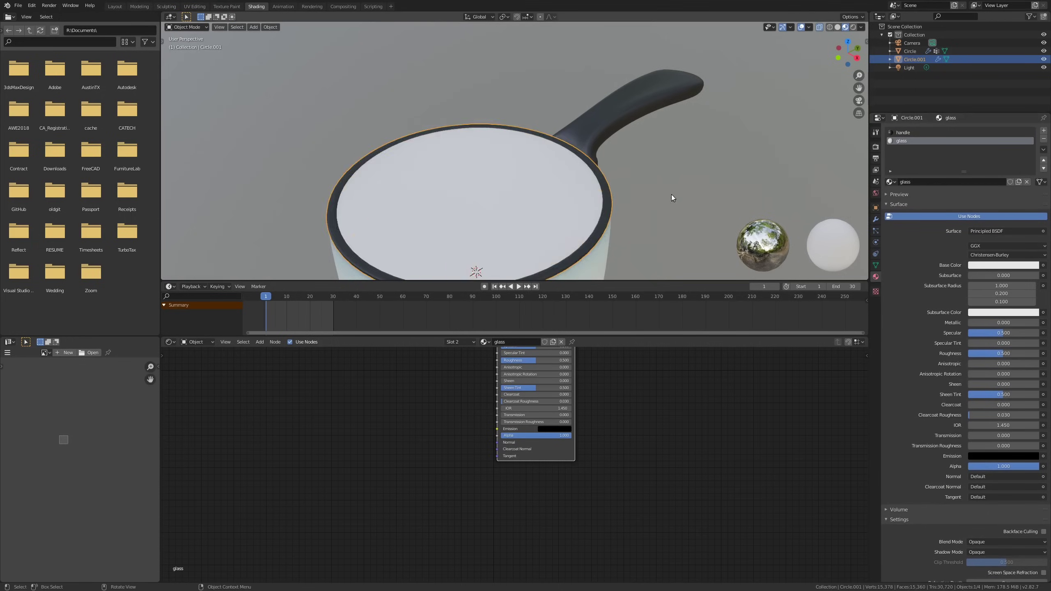
Set the glass material's transmission to 1.000 and its alpha to 0.500.
{"action": "mouse_move", "coordinate": [672, 194]}
{"action": "middle_mouse_down"}
{"action": "mouse_move", "coordinate": [690, 144]}
{"action": "mouse_move", "coordinate": [684, 218]}
{"action": "mouse_move", "coordinate": [666, 198]}
{"action": "middle_mouse_up"}
{"action": "middle_click_drag", "start_coordinate": [666, 235], "coordinate": [666, 206], "text": "shift"}
{"action": "middle_click_drag", "start_coordinate": [618, 423], "coordinate": [620, 463]}
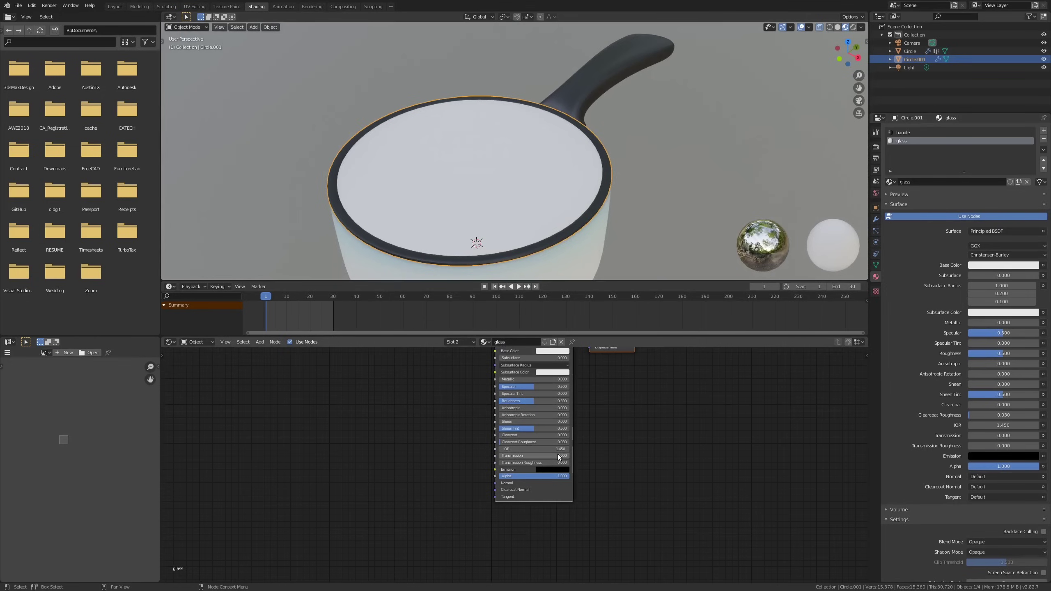
{"action": "left_click_drag", "start_coordinate": [533, 455], "coordinate": [603, 456]}
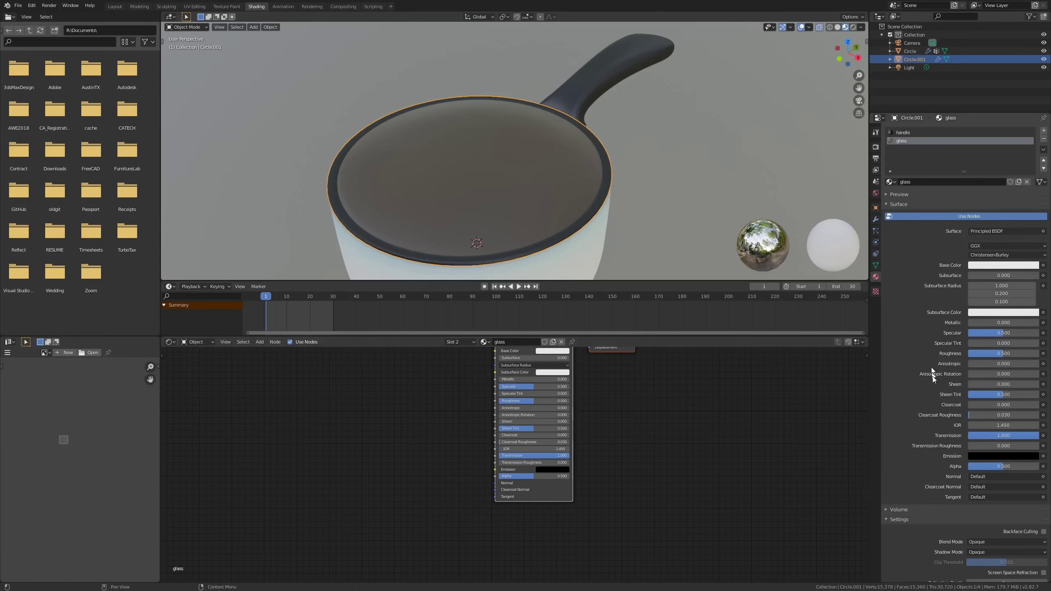
Set the glass material's shadow mode to None and its blend mode to Alpha Blend.
{"action": "scroll", "coordinate": [973, 463], "scroll_direction": "down", "scroll_amount": 3}
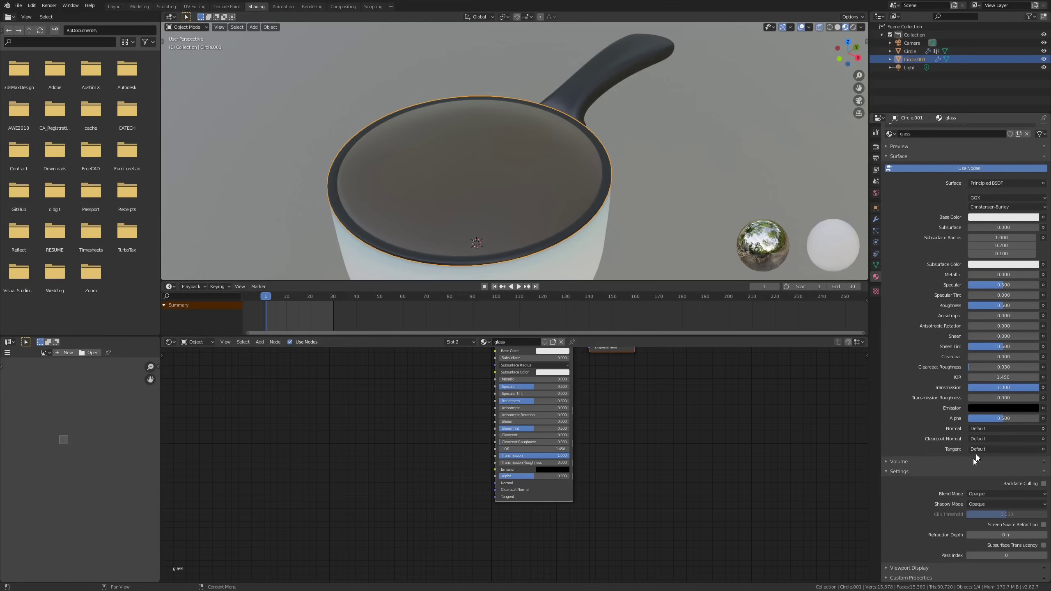
{"action": "left_click", "coordinate": [996, 503]}
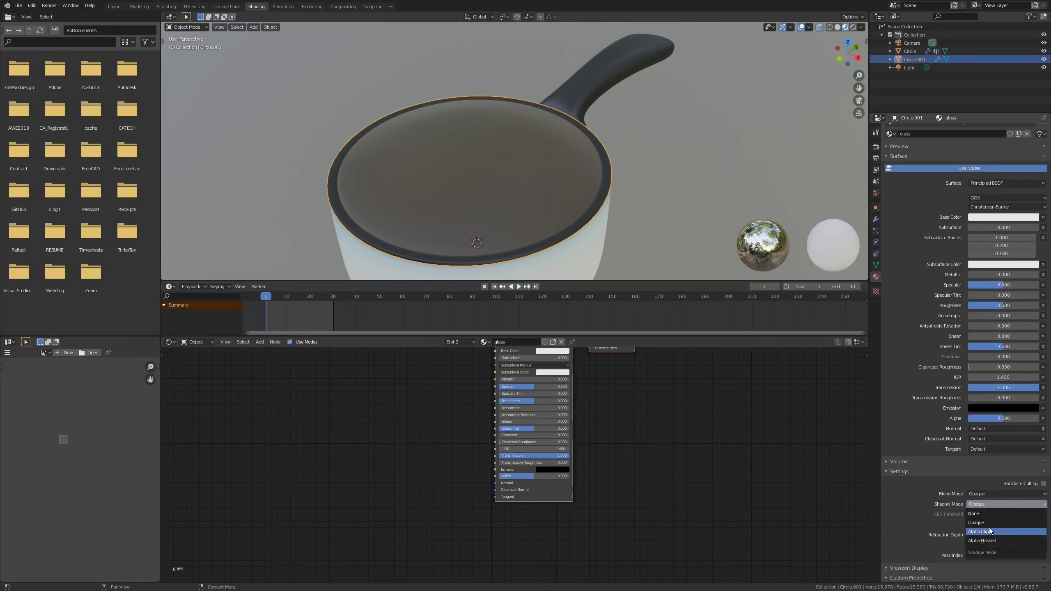
{"action": "left_click", "coordinate": [988, 513]}
{"action": "left_click", "coordinate": [989, 496]}
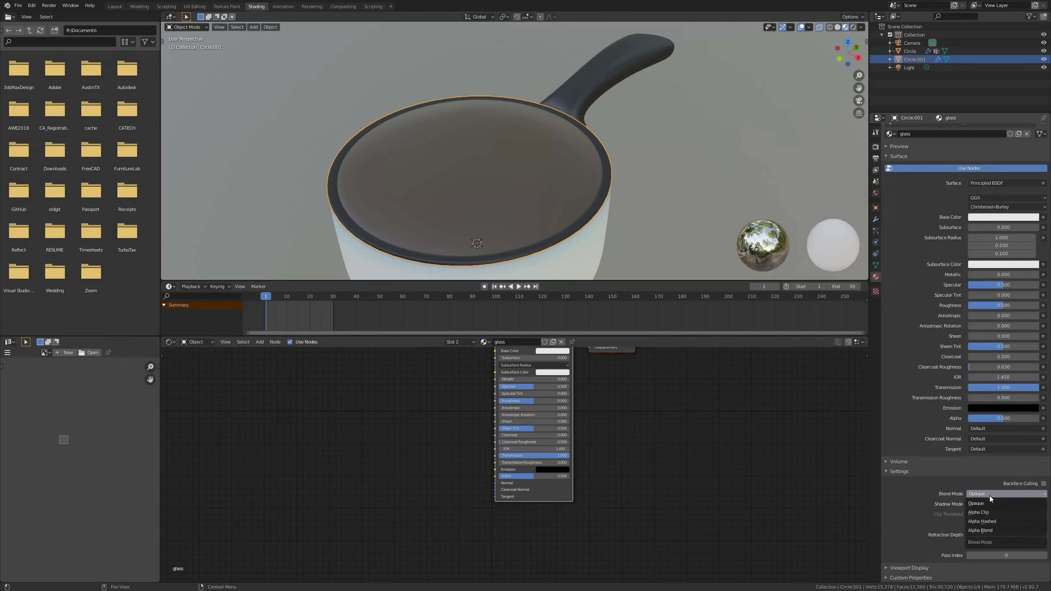
{"action": "left_click", "coordinate": [989, 532]}
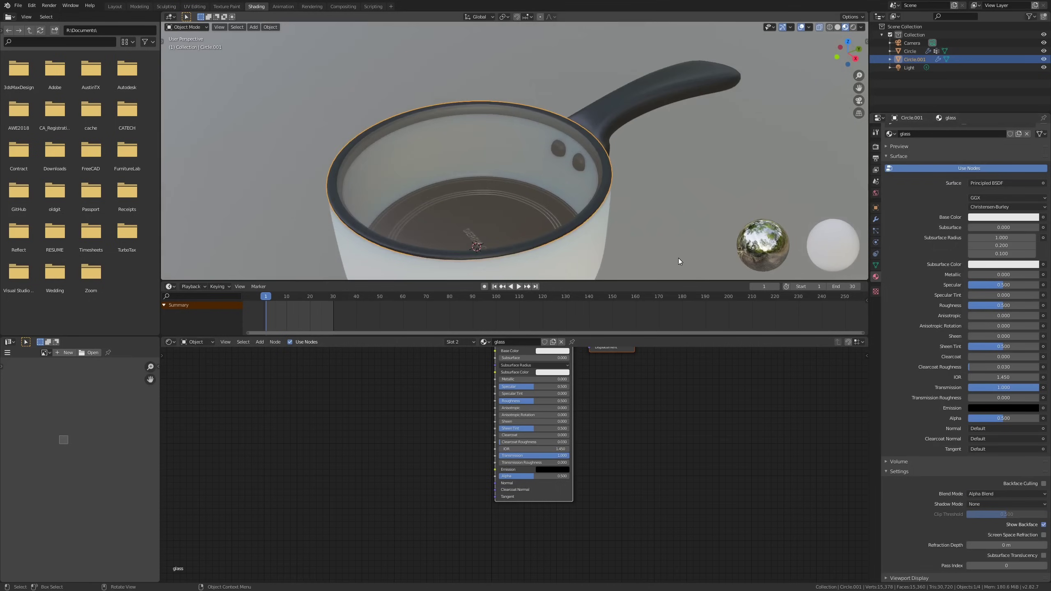
Set the glass material's roughness to 0.100 and check its reflections by tilting the lid temporarily.
{"action": "key", "text": "r"}
{"action": "key", "text": "r"}
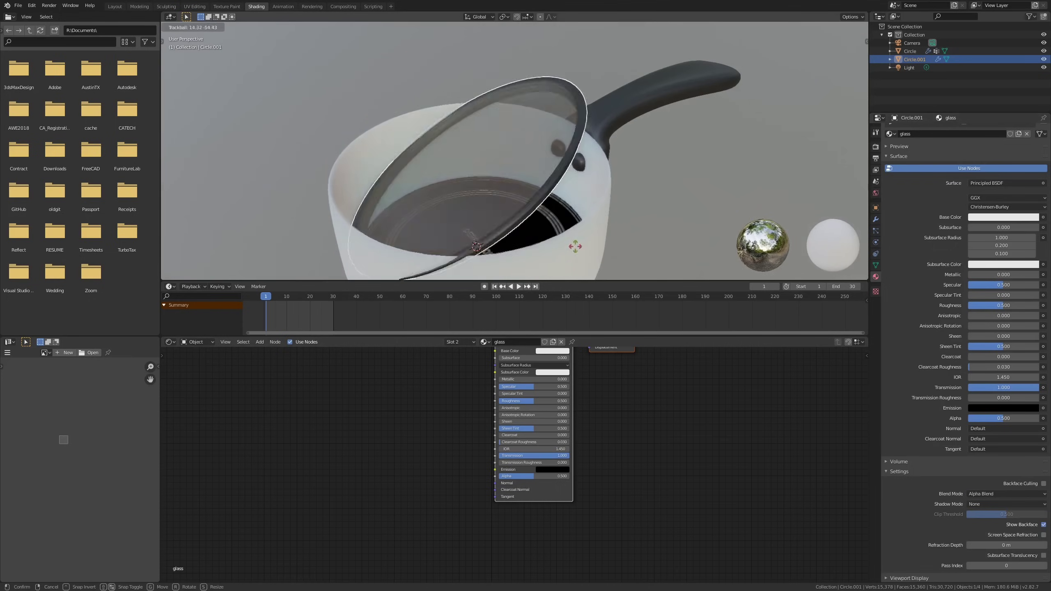
{"action": "right_click", "coordinate": [517, 237]}
{"action": "middle_click_drag", "start_coordinate": [558, 407], "coordinate": [565, 415]}
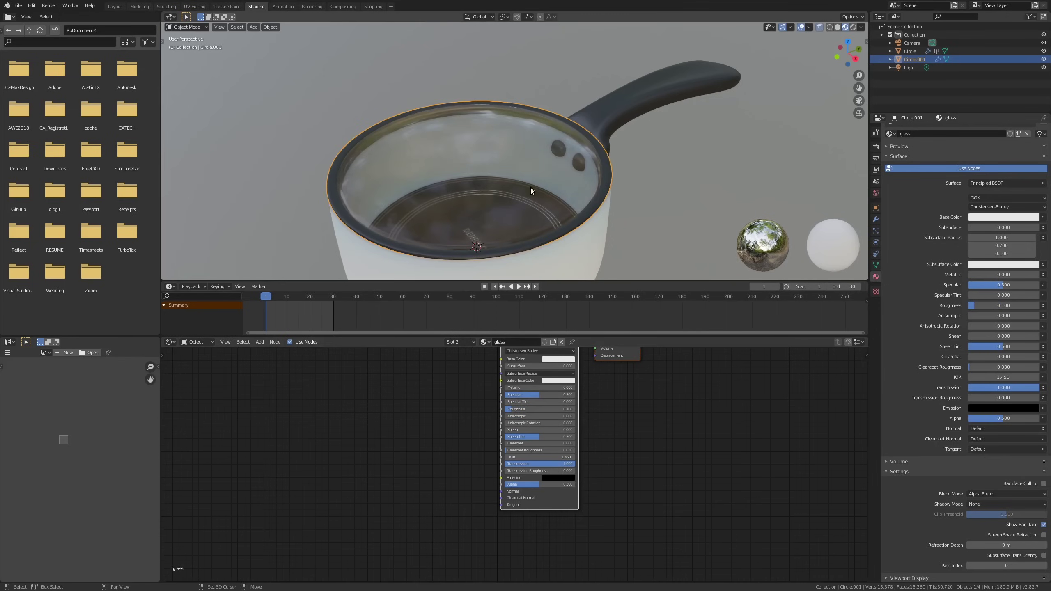
{"action": "key", "text": "r"}
{"action": "key", "text": "r"}
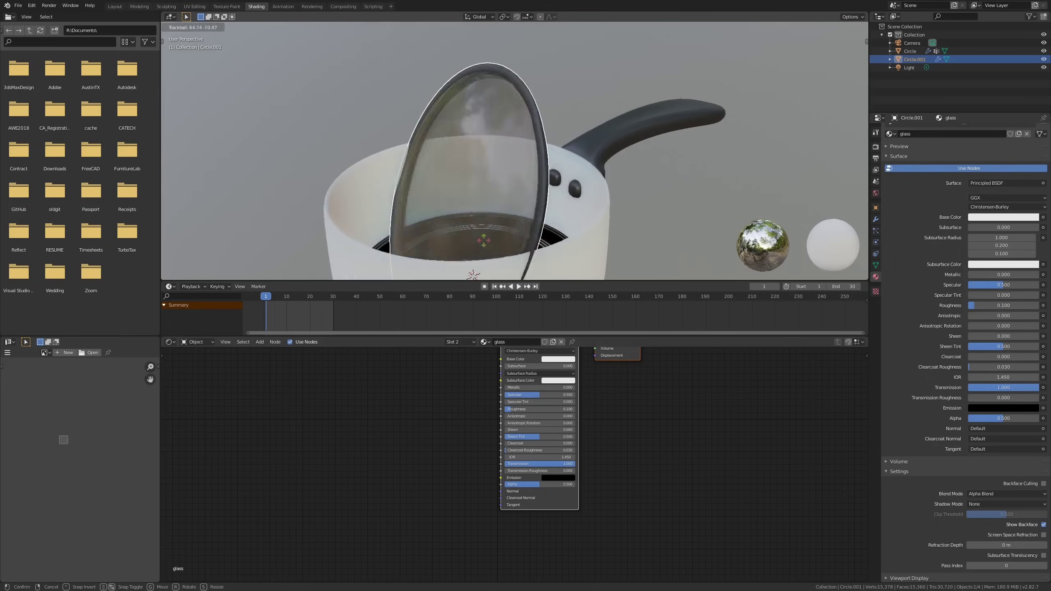
{"action": "right_click", "coordinate": [496, 156]}
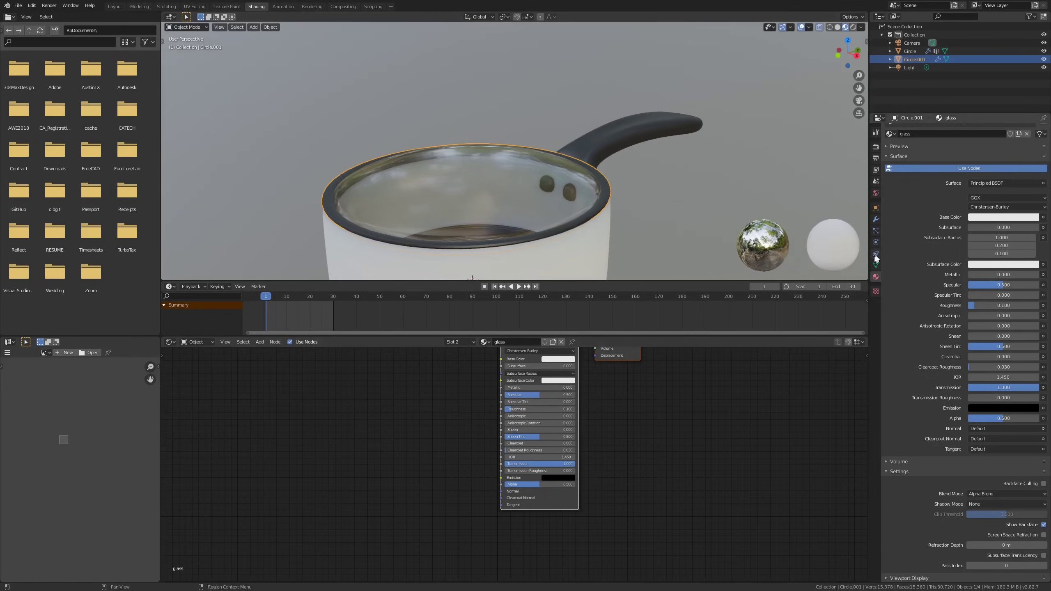
Show the lid's modifiers and examine the glass with another temporary tilt of the lid.
{"action": "left_click", "coordinate": [876, 219]}
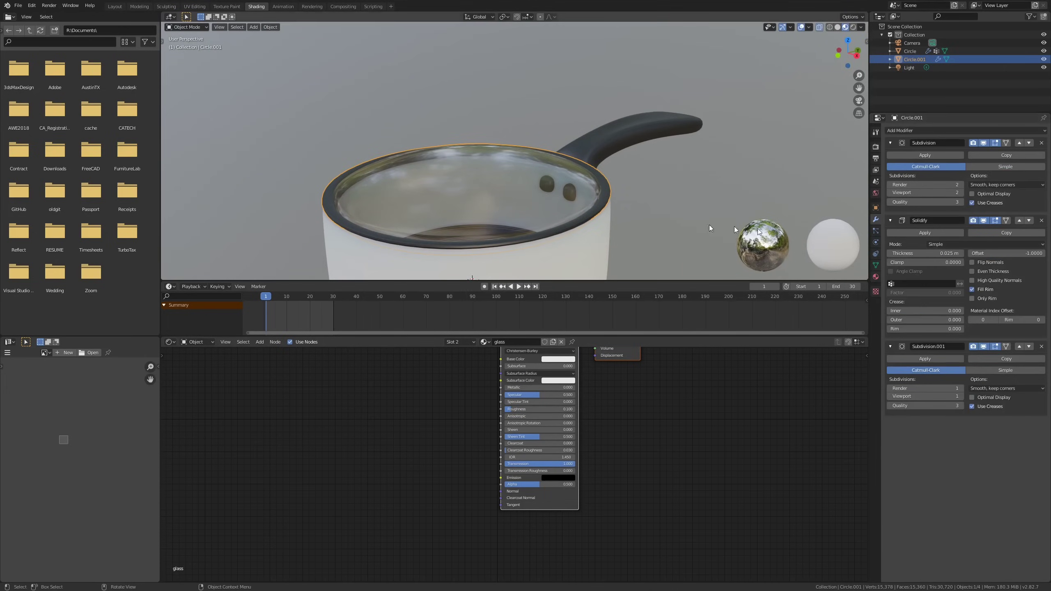
{"action": "middle_click_drag", "start_coordinate": [571, 224], "coordinate": [597, 196]}
{"action": "key", "text": "r"}
{"action": "key", "text": "r"}
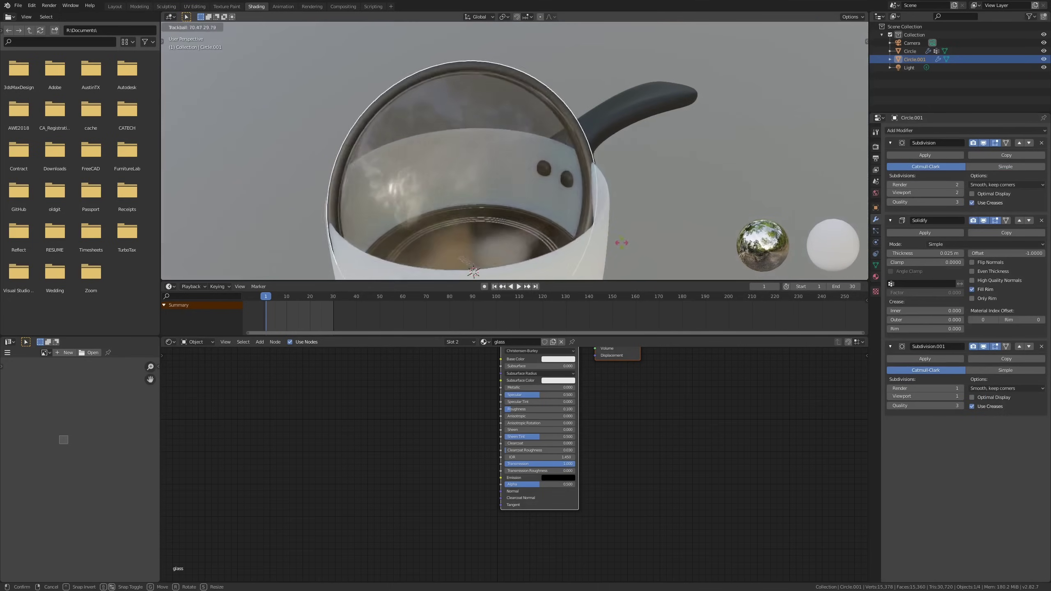
{"action": "right_click", "coordinate": [459, 230]}
{"action": "middle_click_drag", "start_coordinate": [459, 230], "coordinate": [511, 183]}
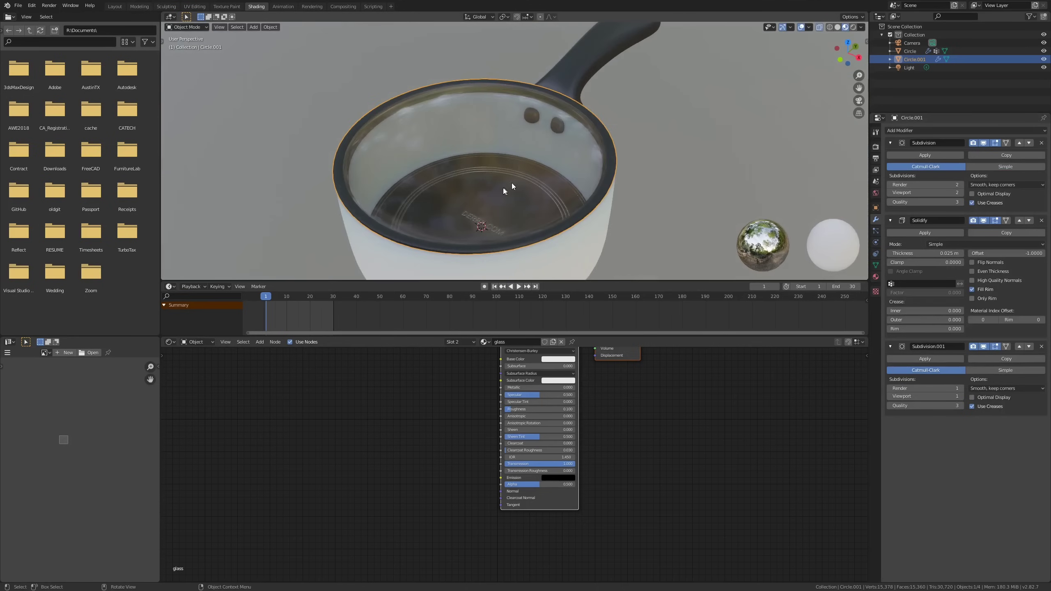
Snap the 3D cursor to the lid's centre face in Edit Mode.
{"action": "key", "text": "Tab"}
{"action": "left_click", "coordinate": [489, 143]}
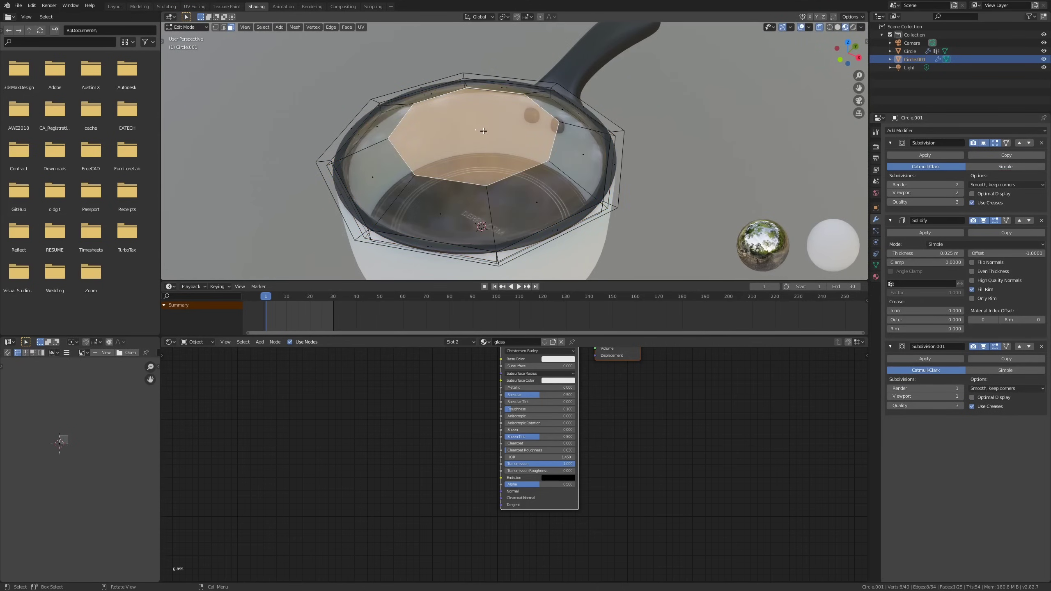
{"action": "key", "text": "shift+s"}
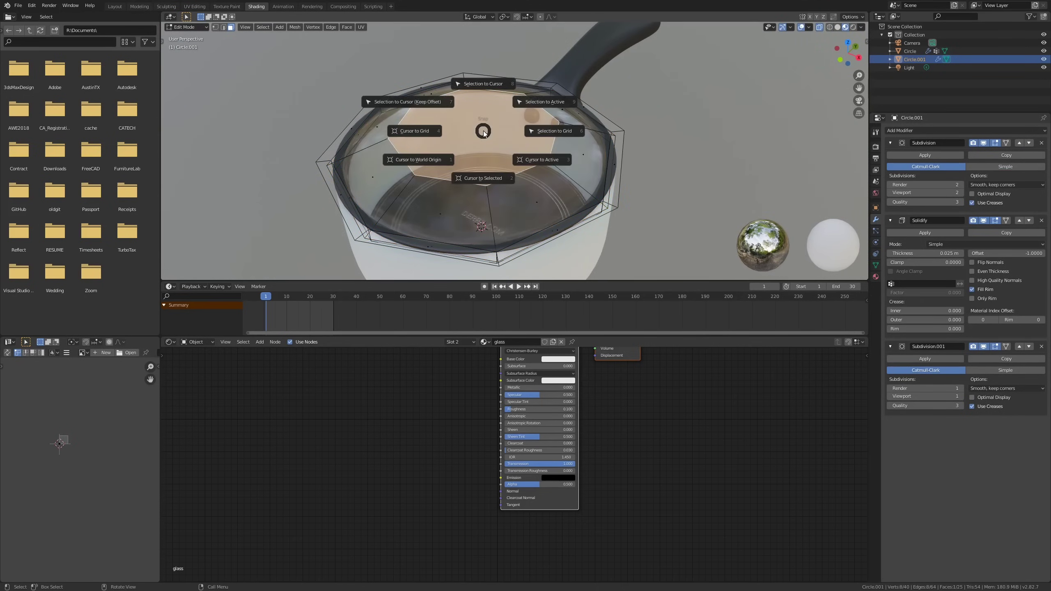
{"action": "left_click", "coordinate": [491, 181]}
Add a circle at the 3D cursor, shrink it to a small disc outline on the lid's centre and fill it.
{"action": "scroll", "coordinate": [485, 125], "scroll_direction": "up", "scroll_amount": 3}
{"action": "scroll", "coordinate": [500, 156], "scroll_direction": "up", "scroll_amount": 1}
{"action": "middle_click_drag", "start_coordinate": [485, 126], "coordinate": [503, 145], "text": "shift"}
{"action": "scroll", "coordinate": [500, 156], "scroll_direction": "down", "scroll_amount": 1}
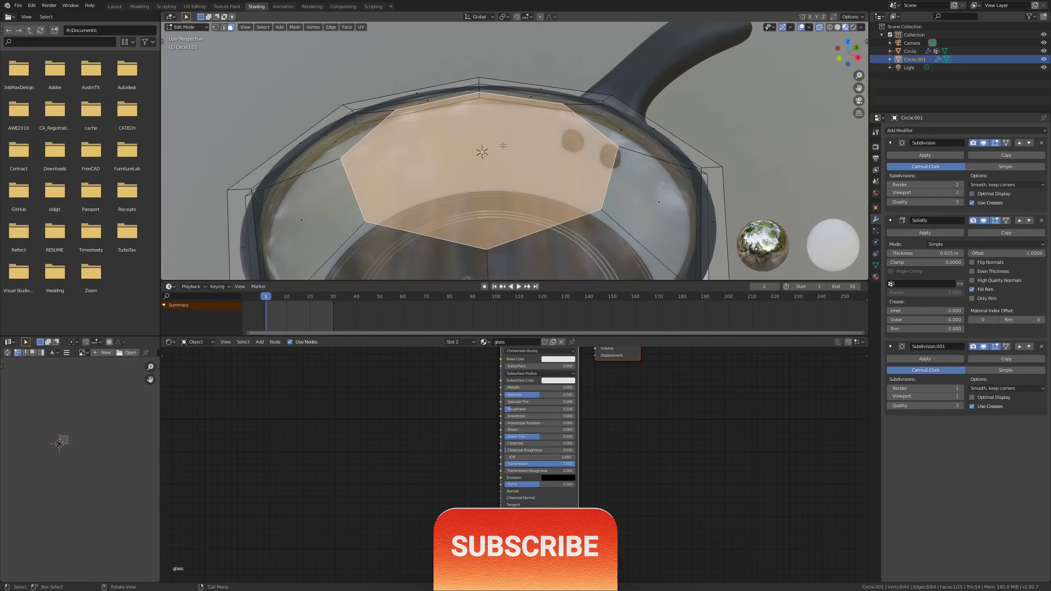
{"action": "key", "text": "shift+a"}
{"action": "left_click", "coordinate": [488, 146]}
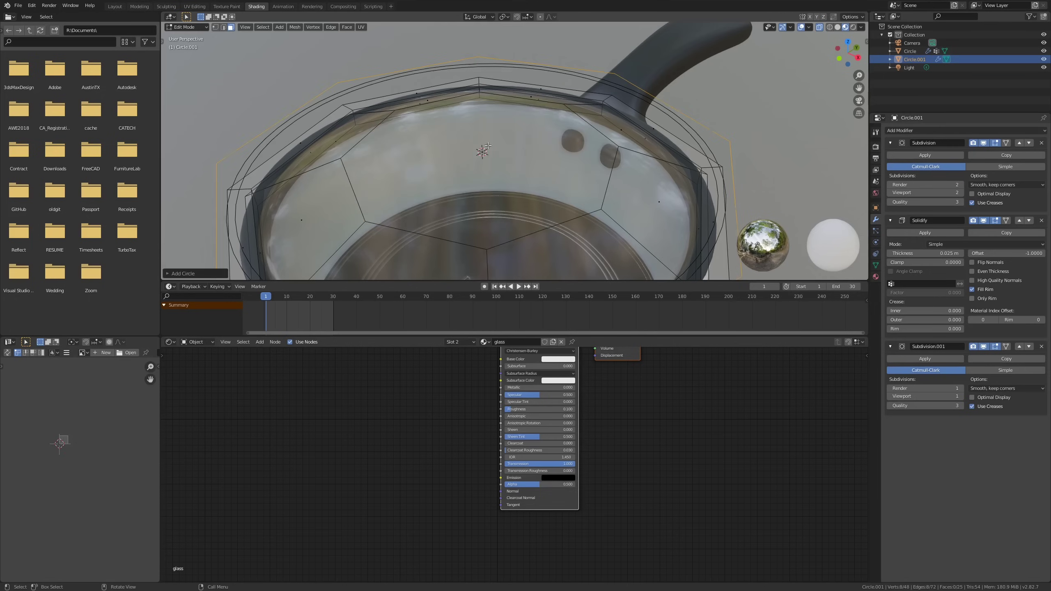
{"action": "key", "text": "s"}
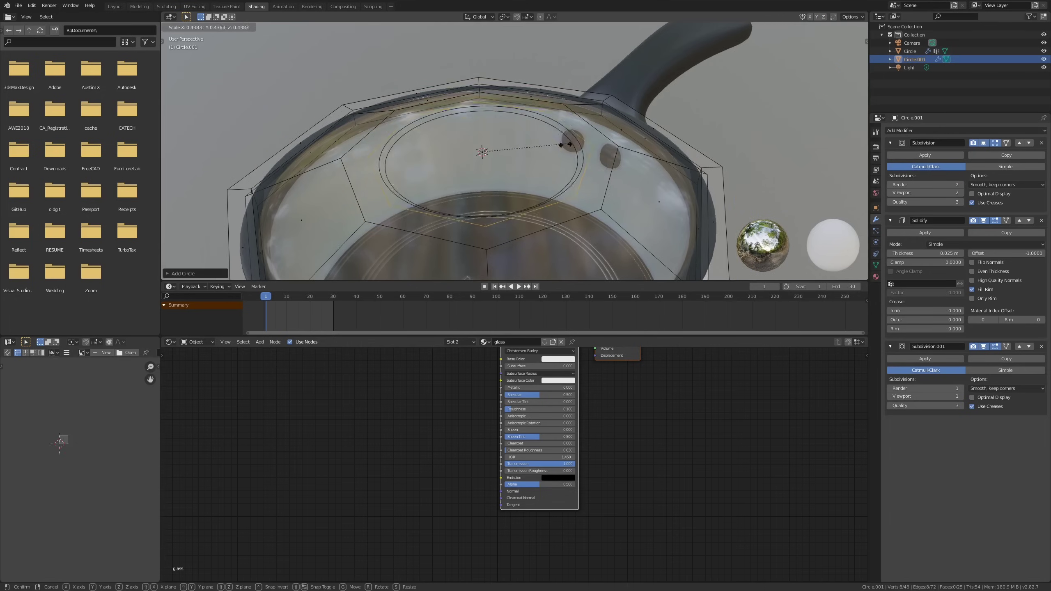
{"action": "left_click", "coordinate": [513, 154]}
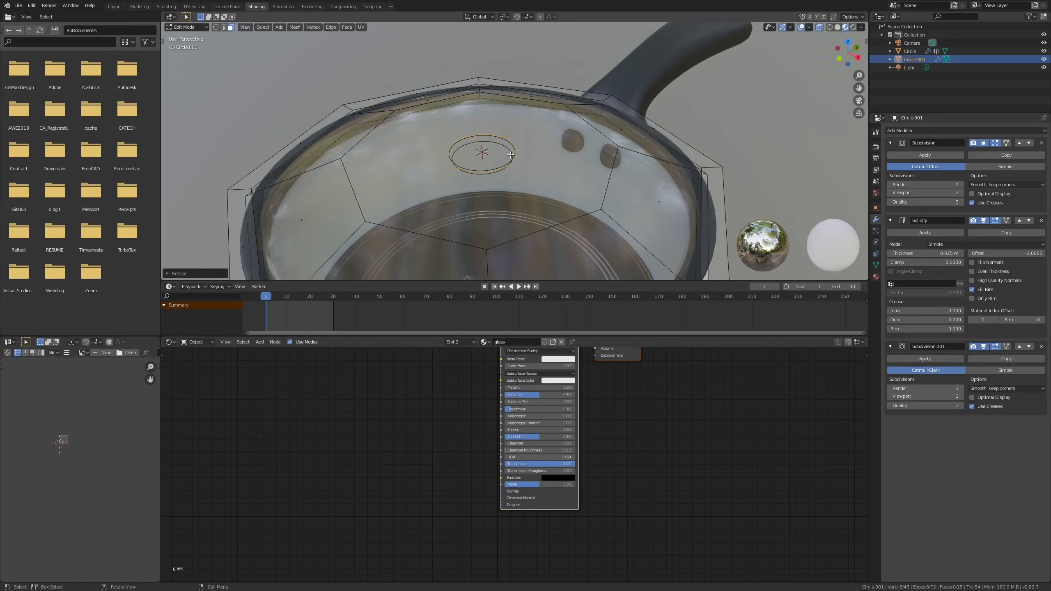
{"action": "middle_click_drag", "start_coordinate": [513, 154], "coordinate": [568, 160]}
{"action": "scroll", "coordinate": [573, 158], "scroll_direction": "up", "scroll_amount": 2}
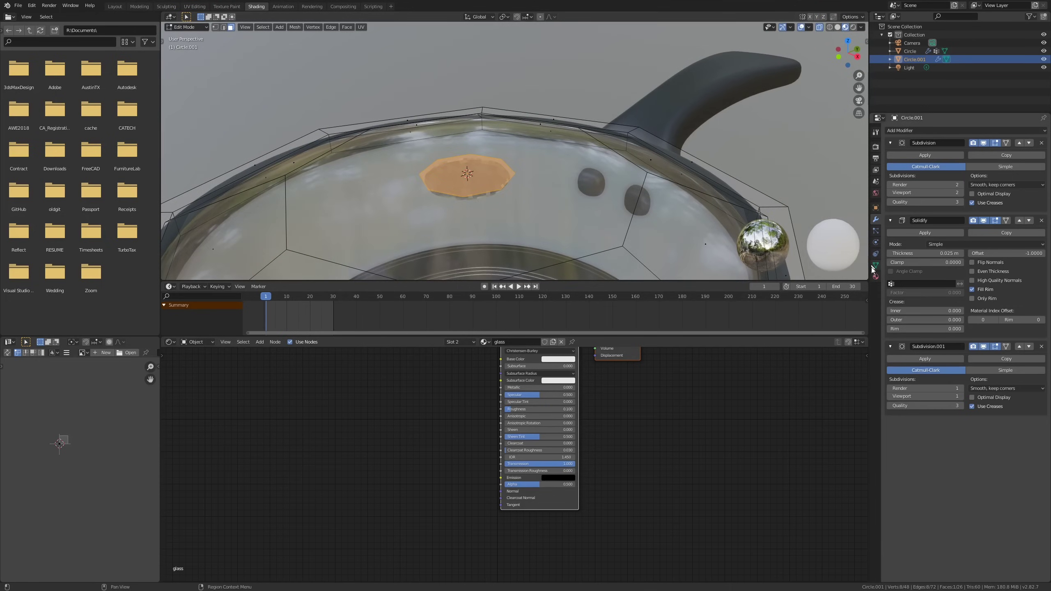
Assign the handle material to the new disc at the lid's centre.
{"action": "left_click", "coordinate": [875, 276]}
{"action": "scroll", "coordinate": [918, 156], "scroll_direction": "up", "scroll_amount": 3}
{"action": "left_click", "coordinate": [916, 132]}
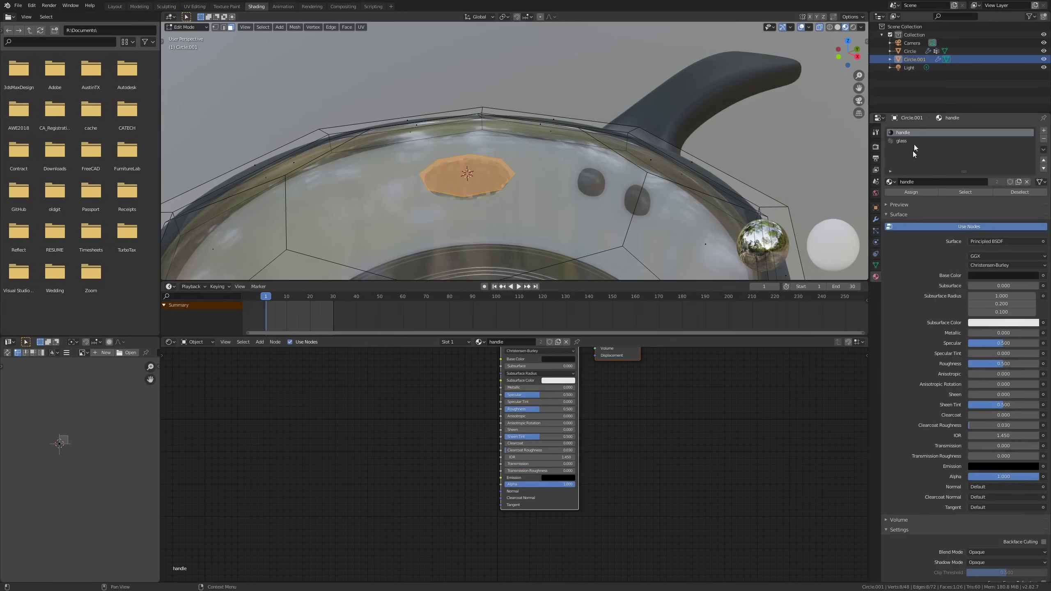
Raise the disc about 0.018 m along the Z axis so it sits on the glass.
{"action": "mouse_move", "coordinate": [514, 159]}
{"action": "middle_mouse_down"}
{"action": "mouse_move", "coordinate": [505, 143]}
{"action": "mouse_move", "coordinate": [497, 150]}
{"action": "middle_mouse_up"}
{"action": "scroll", "coordinate": [506, 143], "scroll_direction": "up", "scroll_amount": 1}
{"action": "scroll", "coordinate": [497, 150], "scroll_direction": "up", "scroll_amount": 1}
{"action": "key", "text": "g"}
{"action": "key", "text": "z"}
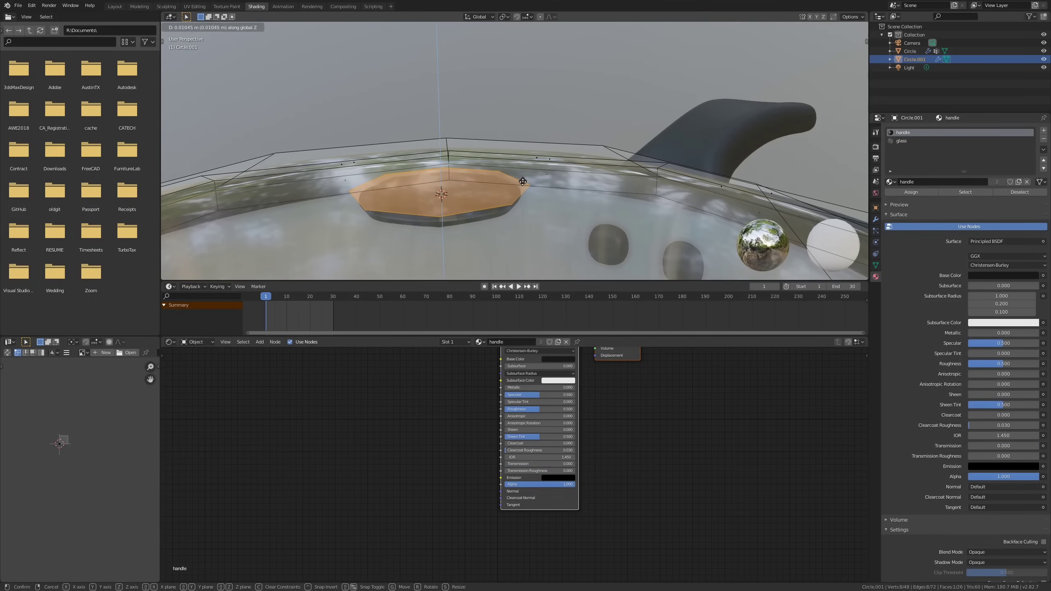
{"action": "left_click", "coordinate": [523, 185]}
Duplicate the disc, place the copy above the original and scale the copy down for the top of the knob.
{"action": "middle_click_drag", "start_coordinate": [522, 184], "coordinate": [554, 195]}
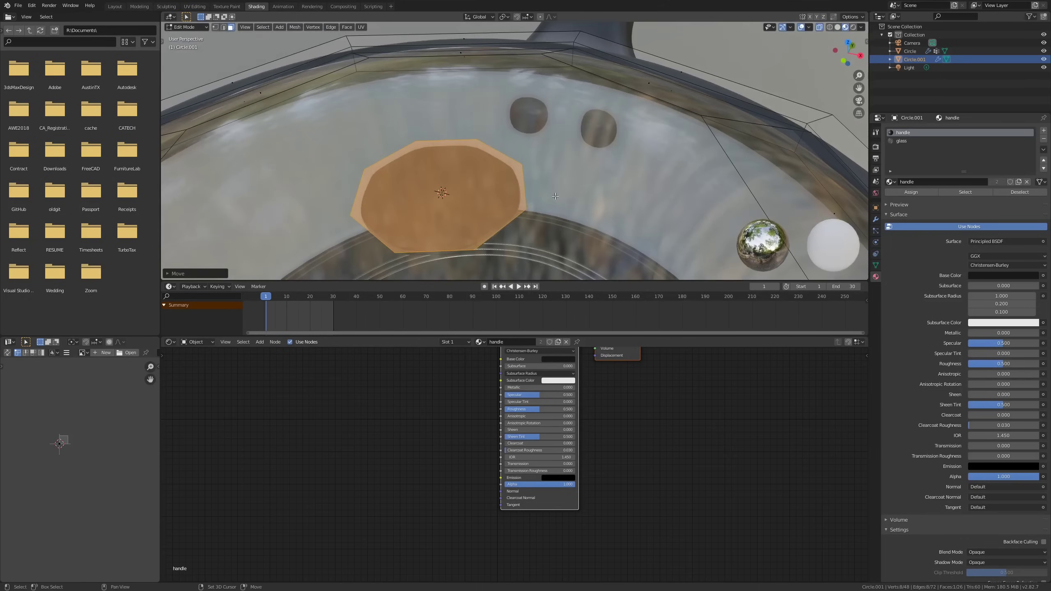
{"action": "key", "text": "shift+d"}
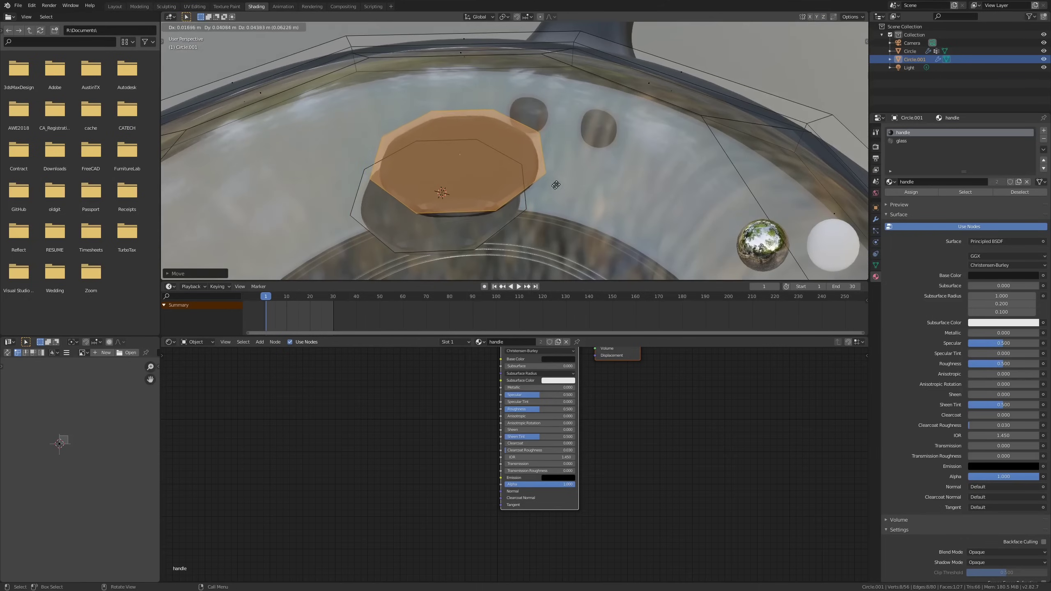
{"action": "left_click", "coordinate": [533, 137]}
{"action": "key", "text": "s"}
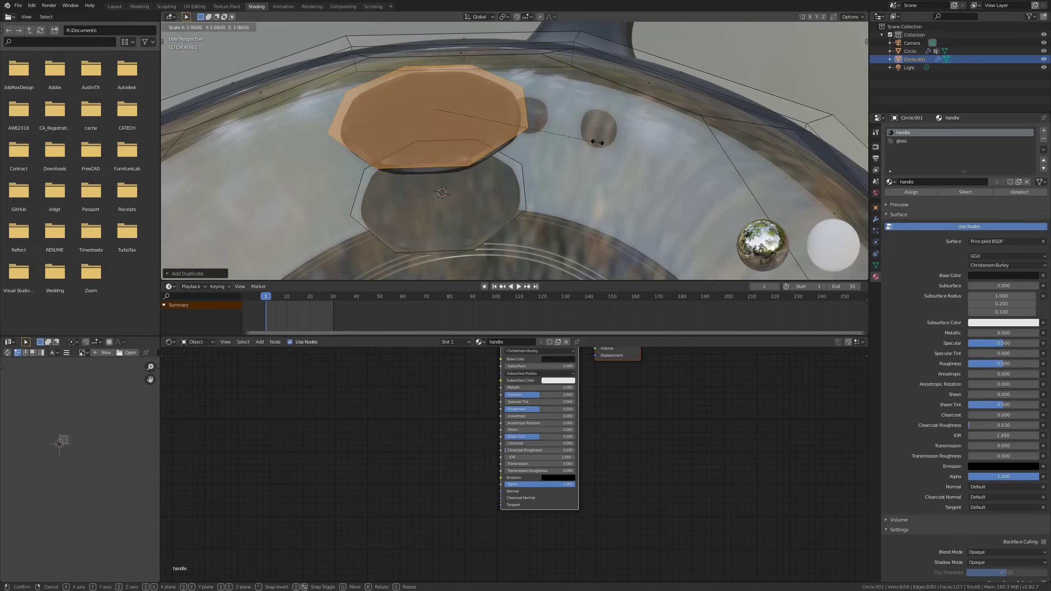
{"action": "left_click", "coordinate": [552, 144]}
Extrude the duplicated disc about 0.19 m down towards the lid and delete the extrusion's bottom face.
{"action": "key", "text": "e"}
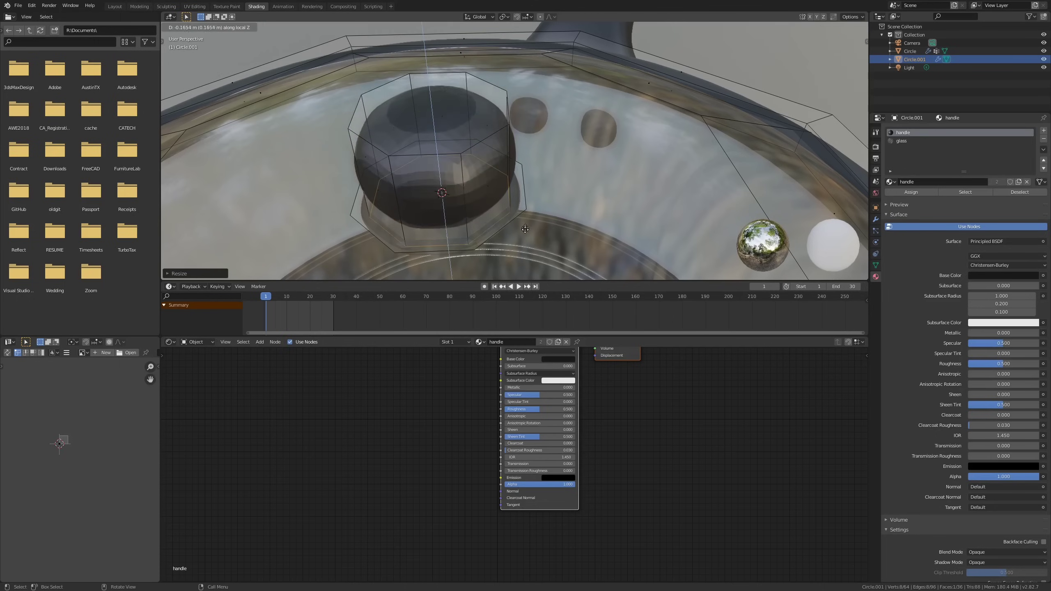
{"action": "left_click", "coordinate": [525, 227]}
{"action": "key", "text": "x"}
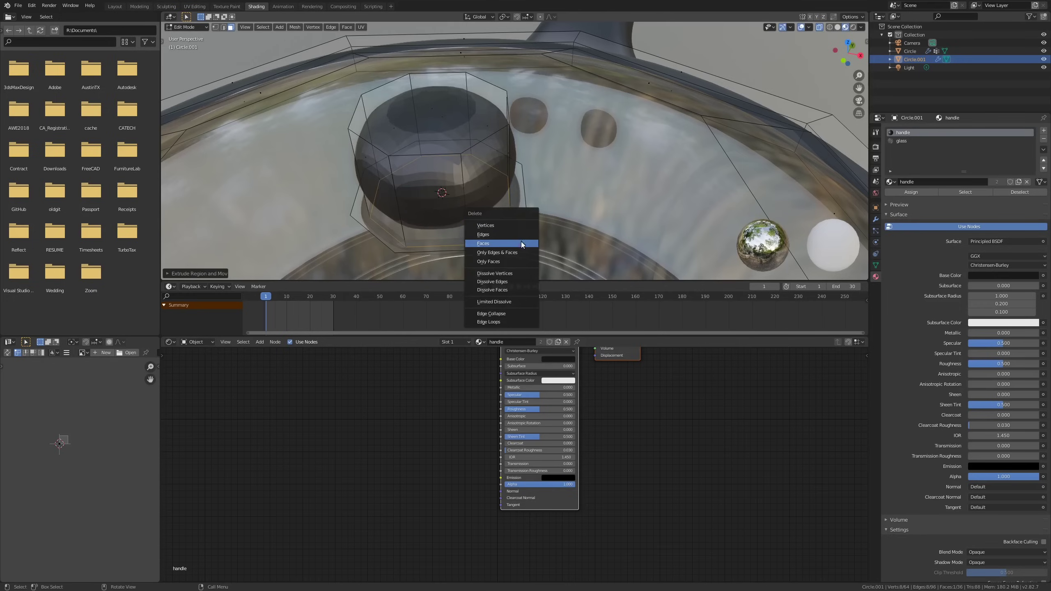
{"action": "left_click", "coordinate": [522, 244]}
{"action": "middle_click_drag", "start_coordinate": [522, 244], "coordinate": [523, 201]}
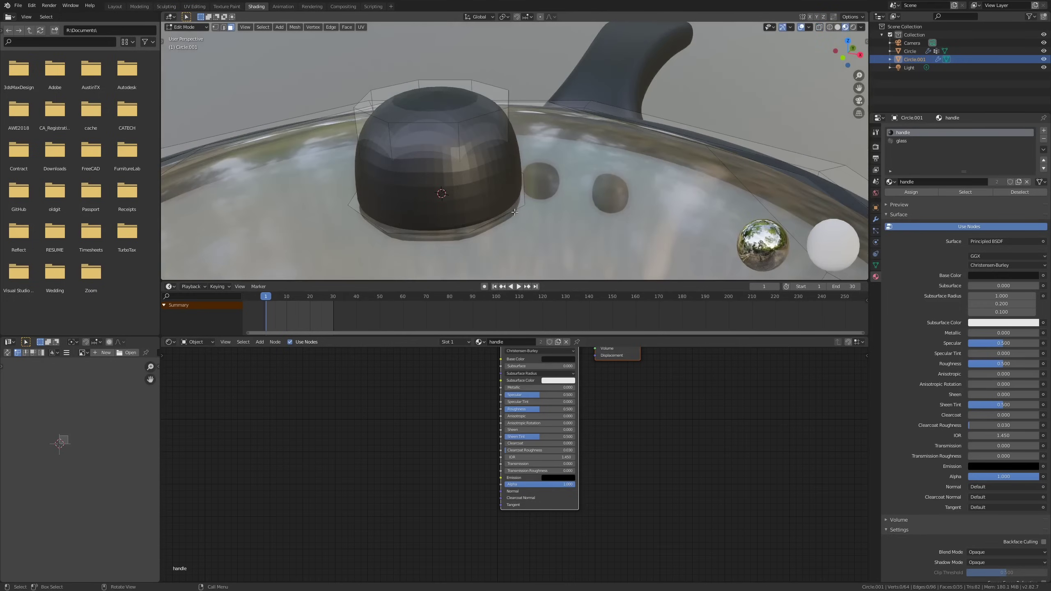
Scale the knob's open lower edge loop to about 0.35 to taper the knob towards its base.
{"action": "key", "text": "alt+z"}
{"action": "key", "text": "s"}
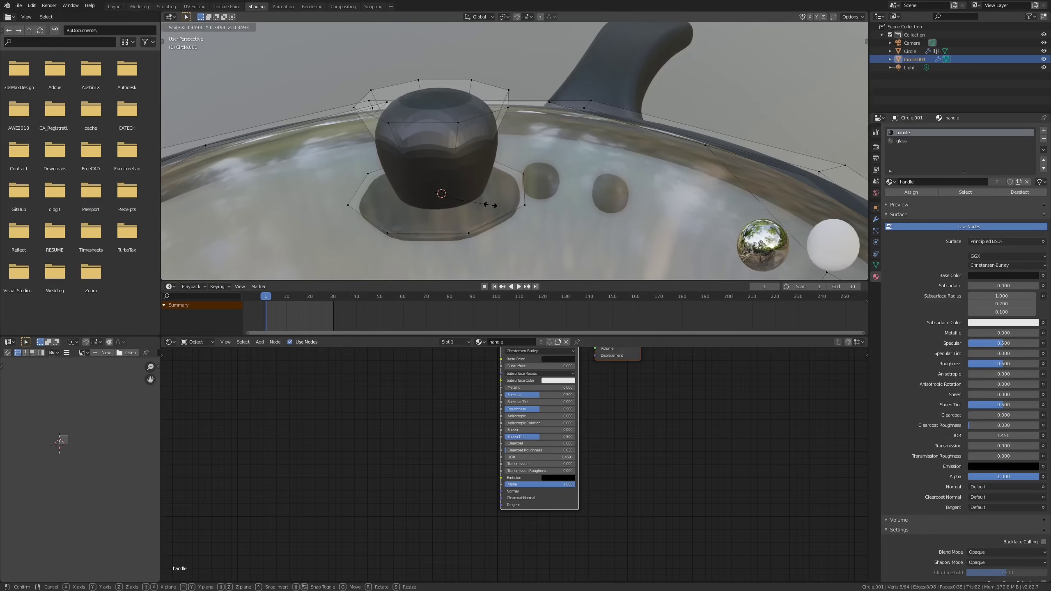
{"action": "left_click", "coordinate": [493, 205]}
Shift the knob's narrowed lower edge loop about 0.012 m along the Z axis to meet the base disc.
{"action": "middle_click_drag", "start_coordinate": [493, 206], "coordinate": [497, 144]}
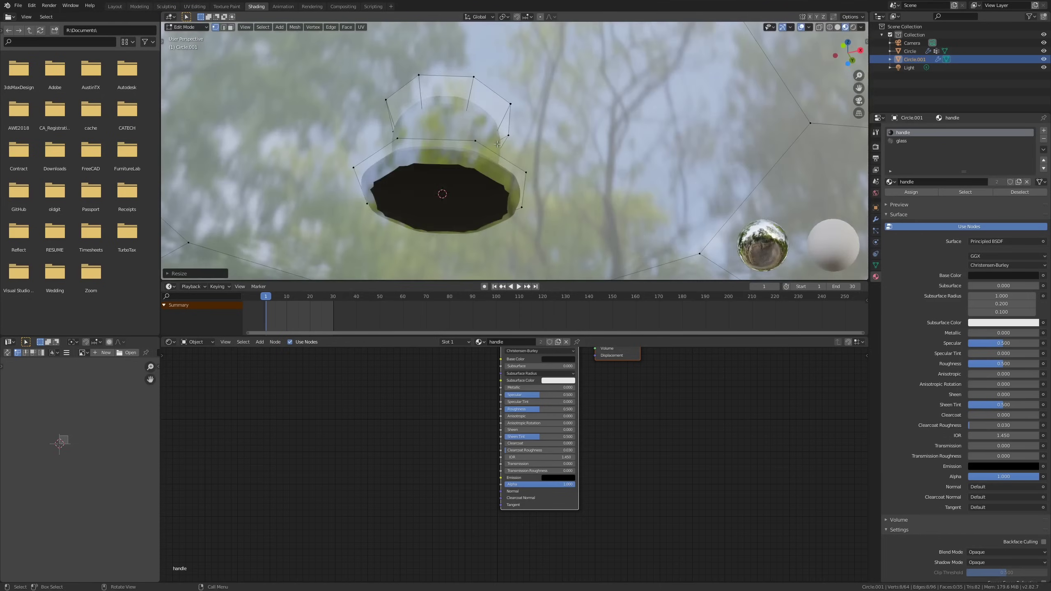
{"action": "scroll", "coordinate": [496, 177], "scroll_direction": "up", "scroll_amount": 2}
{"action": "key", "text": "alt+z"}
{"action": "key", "text": "g"}
{"action": "key", "text": "z"}
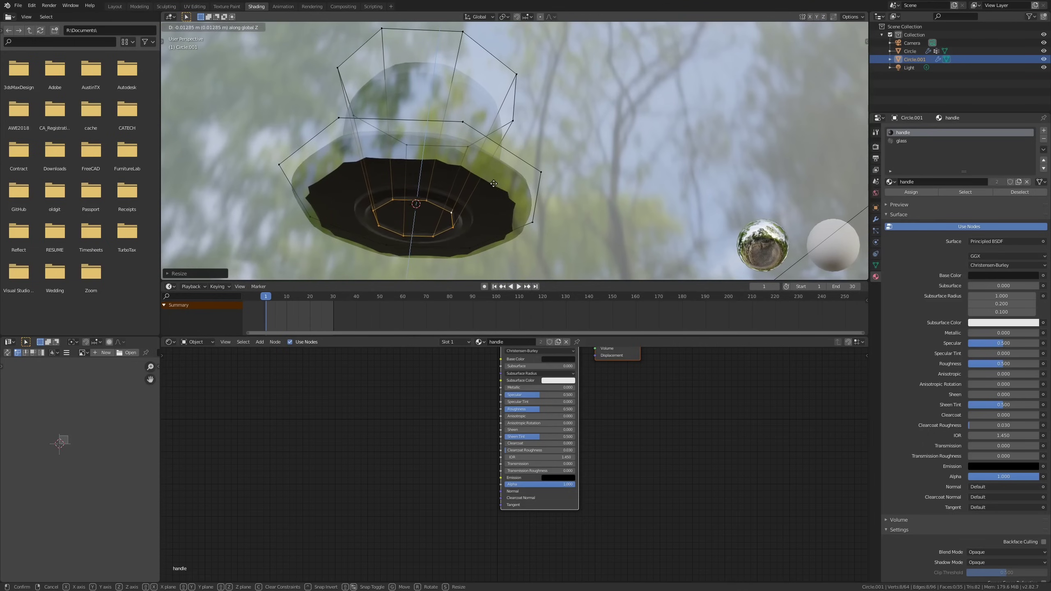
{"action": "left_click", "coordinate": [494, 182]}
Return to Object Mode and remove the Subdivision.001 modifier from the lid.
{"action": "mouse_move", "coordinate": [494, 183]}
{"action": "middle_mouse_down"}
{"action": "mouse_move", "coordinate": [489, 210]}
{"action": "mouse_move", "coordinate": [491, 195]}
{"action": "middle_mouse_up"}
{"action": "scroll", "coordinate": [486, 202], "scroll_direction": "down", "scroll_amount": 4}
{"action": "key", "text": "Tab"}
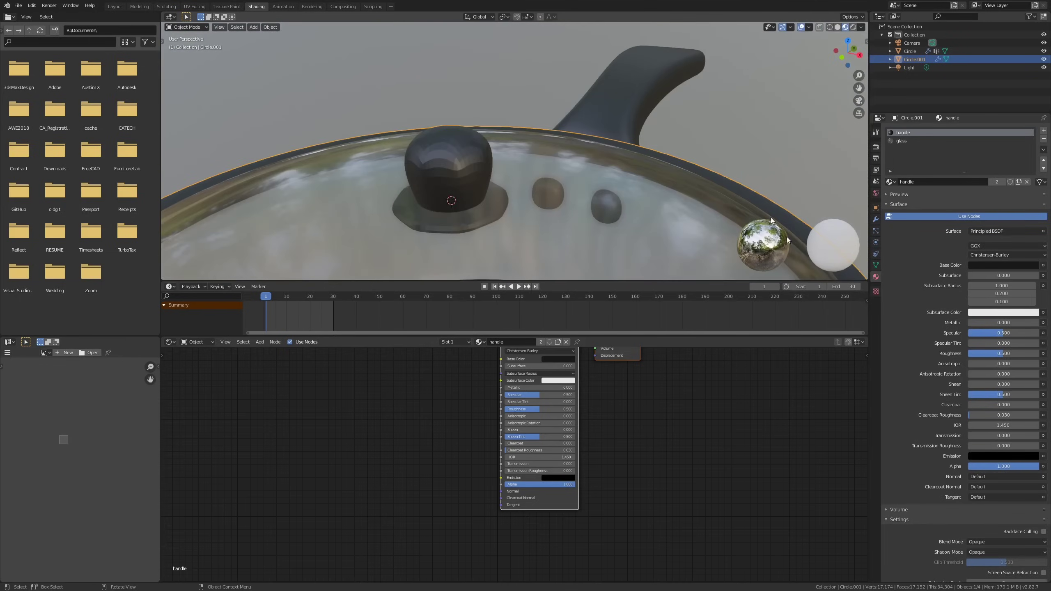
{"action": "left_click", "coordinate": [875, 219]}
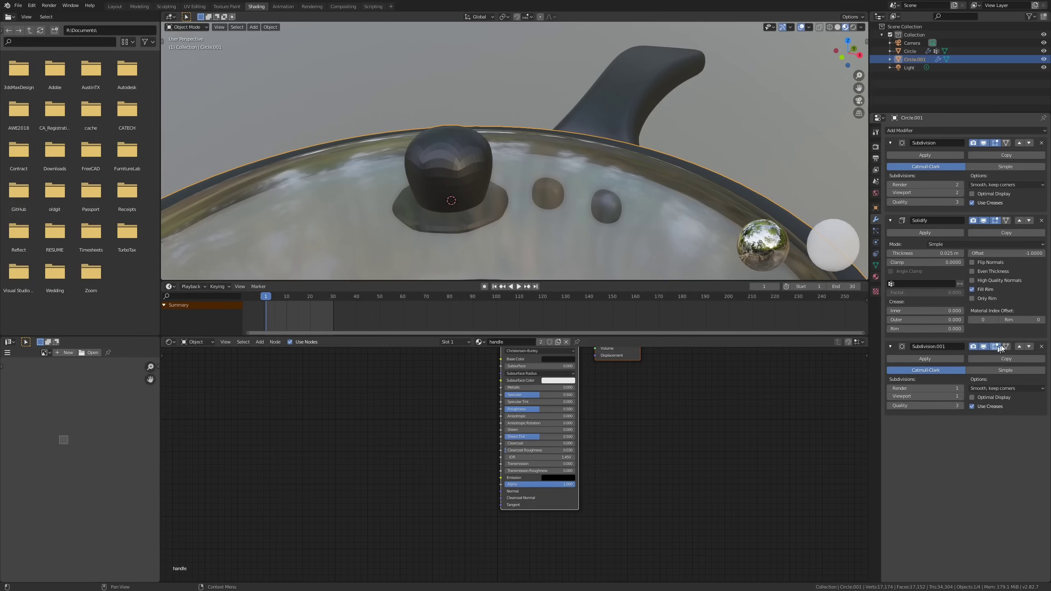
{"action": "left_click", "coordinate": [1042, 346]}
{"action": "middle_click_drag", "start_coordinate": [617, 194], "coordinate": [768, 190]}
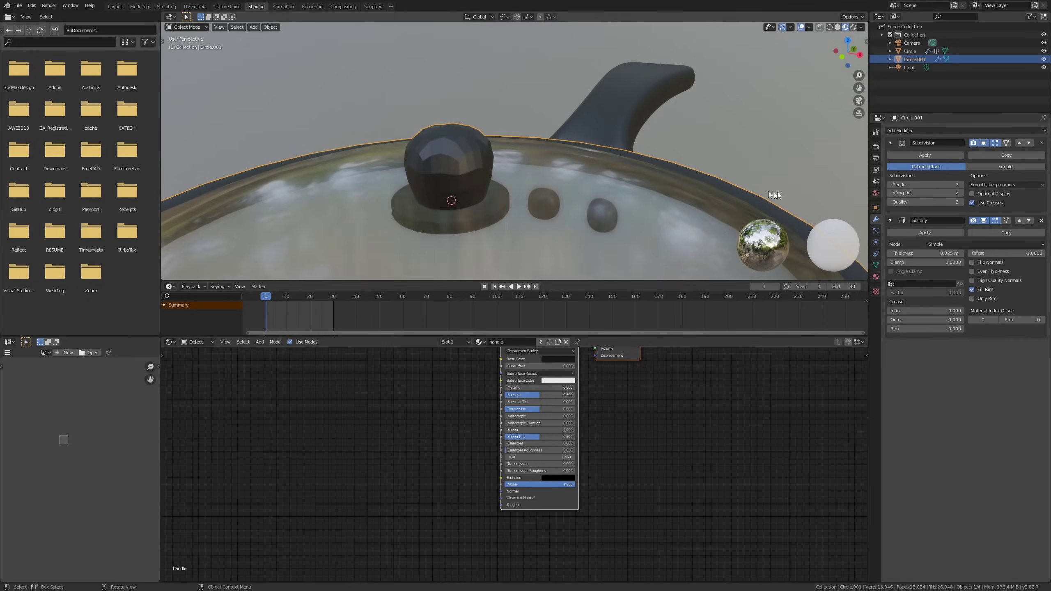
Set the lid's Subdivision modifier to level 3 for viewport and render, and shade the lid smooth.
{"action": "left_click", "coordinate": [962, 192]}
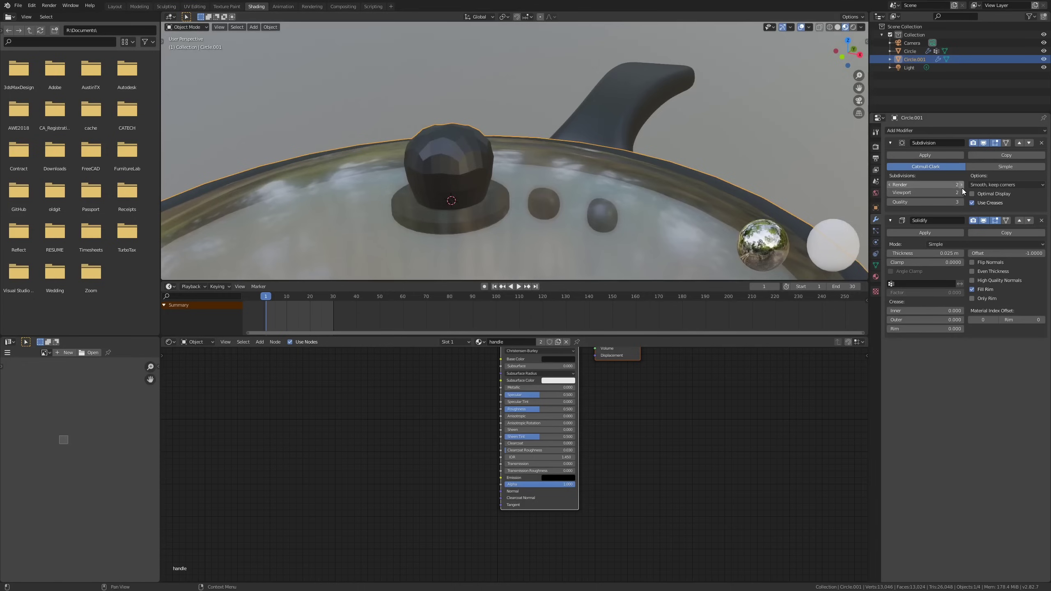
{"action": "left_click", "coordinate": [961, 185]}
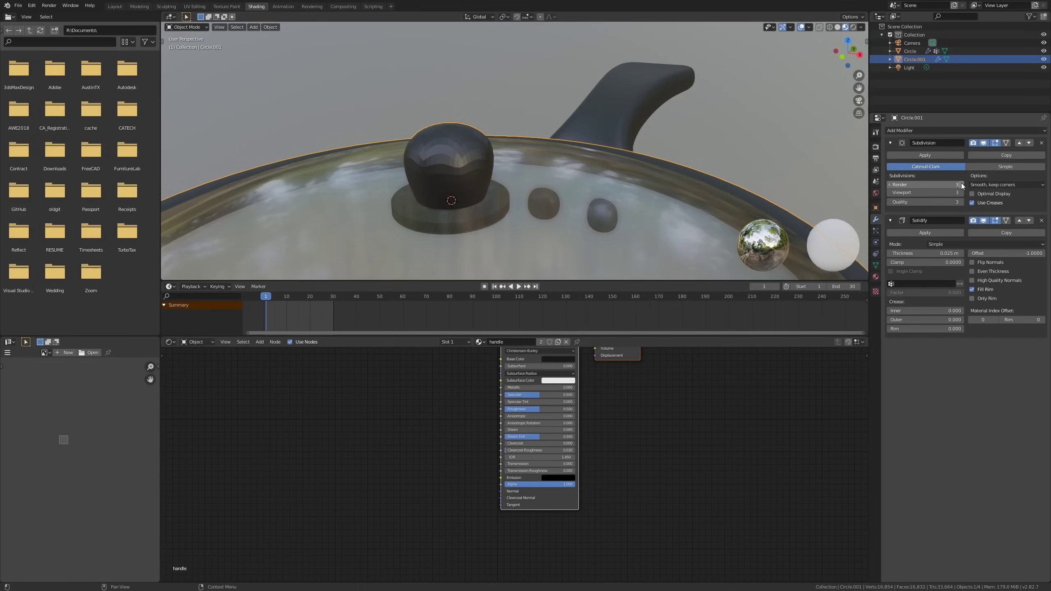
{"action": "right_click", "coordinate": [514, 157]}
Move the edge loop beneath the knob's base disc about 0.011 m along Z to close the gap under it.
{"action": "middle_click_drag", "start_coordinate": [522, 155], "coordinate": [469, 156]}
{"action": "scroll", "coordinate": [470, 194], "scroll_direction": "down", "scroll_amount": 5}
{"action": "key", "text": "Tab"}
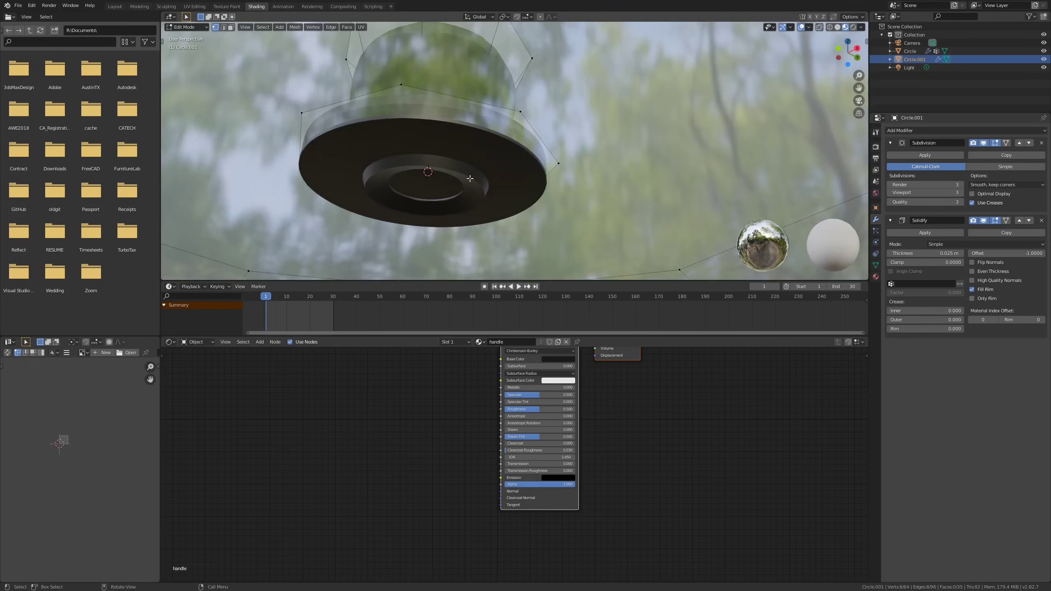
{"action": "left_click", "coordinate": [460, 181], "text": "alt"}
{"action": "key", "text": "g"}
{"action": "key", "text": "z"}
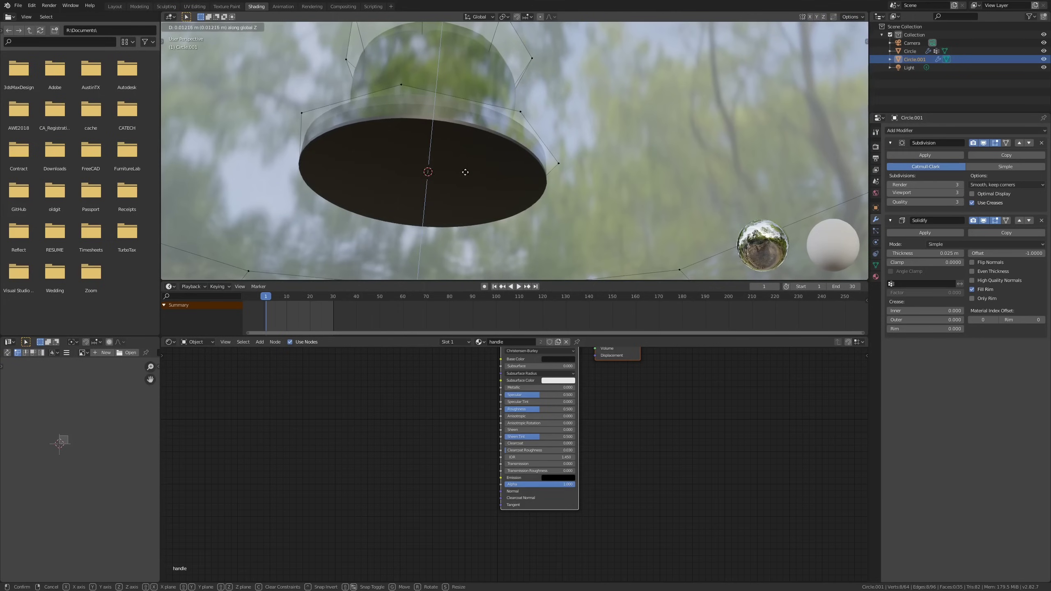
{"action": "left_click", "coordinate": [465, 171]}
{"action": "middle_click_drag", "start_coordinate": [465, 172], "coordinate": [506, 210]}
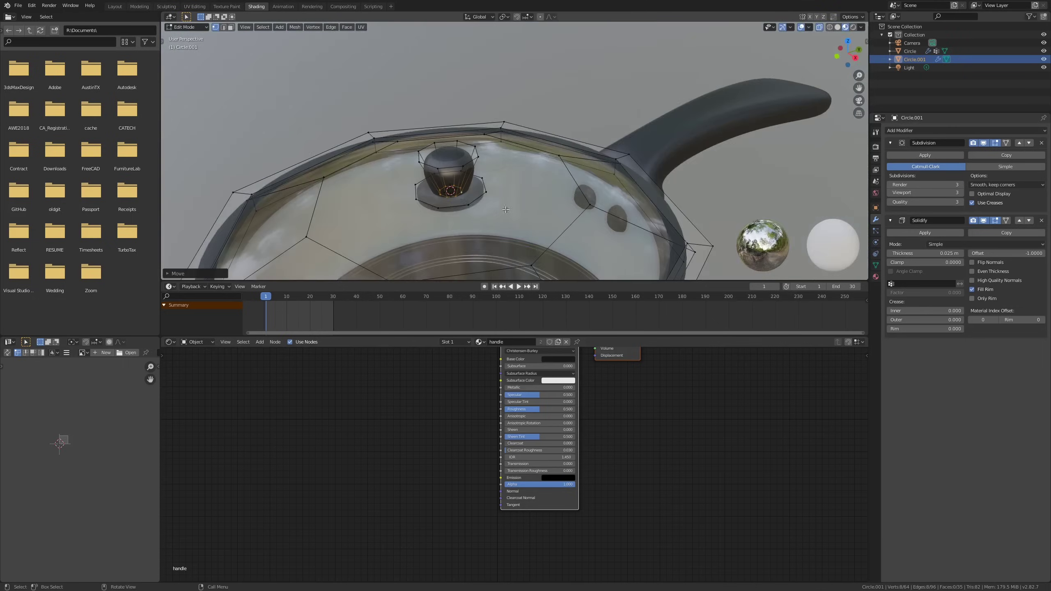
Turn off X-ray, return to Object Mode and inspect the smooth lid and knob on the pot in material preview.
{"action": "key", "text": "z"}
{"action": "key", "text": "alt+z"}
{"action": "scroll", "coordinate": [500, 191], "scroll_direction": "up", "scroll_amount": 1}
{"action": "scroll", "coordinate": [500, 191], "scroll_direction": "down", "scroll_amount": 1}
{"action": "key", "text": "Tab"}
{"action": "middle_click_drag", "start_coordinate": [496, 190], "coordinate": [497, 179]}
{"action": "left_click", "coordinate": [845, 27]}
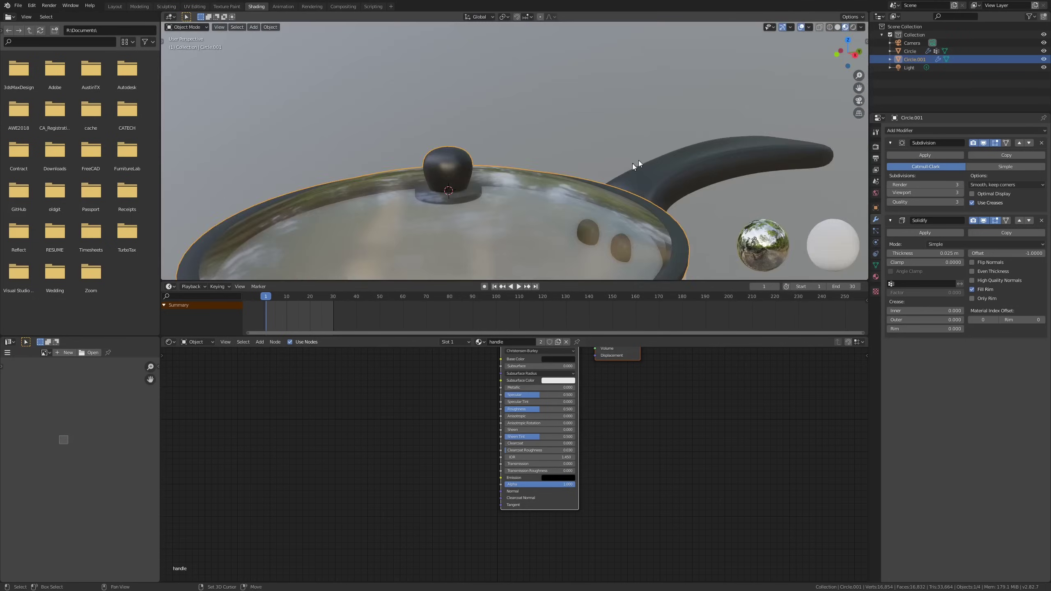
{"action": "mouse_move", "coordinate": [639, 160]}
{"action": "middle_mouse_down"}
{"action": "mouse_move", "coordinate": [585, 158]}
{"action": "mouse_move", "coordinate": [545, 123]}
{"action": "mouse_move", "coordinate": [532, 149]}
{"action": "middle_mouse_up"}
{"action": "scroll", "coordinate": [575, 165], "scroll_direction": "down", "scroll_amount": 4}
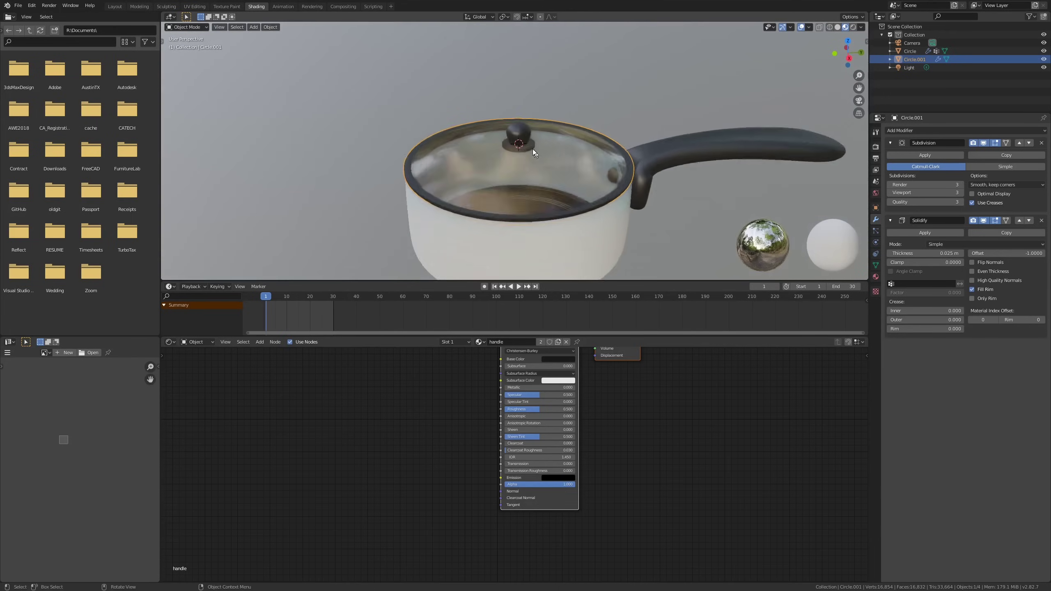
Scale up the knob's top face to widen the knob, then return to Object Mode.
{"action": "key", "text": "Tab"}
{"action": "scroll", "coordinate": [522, 123], "scroll_direction": "up", "scroll_amount": 3}
{"action": "key", "text": "s"}
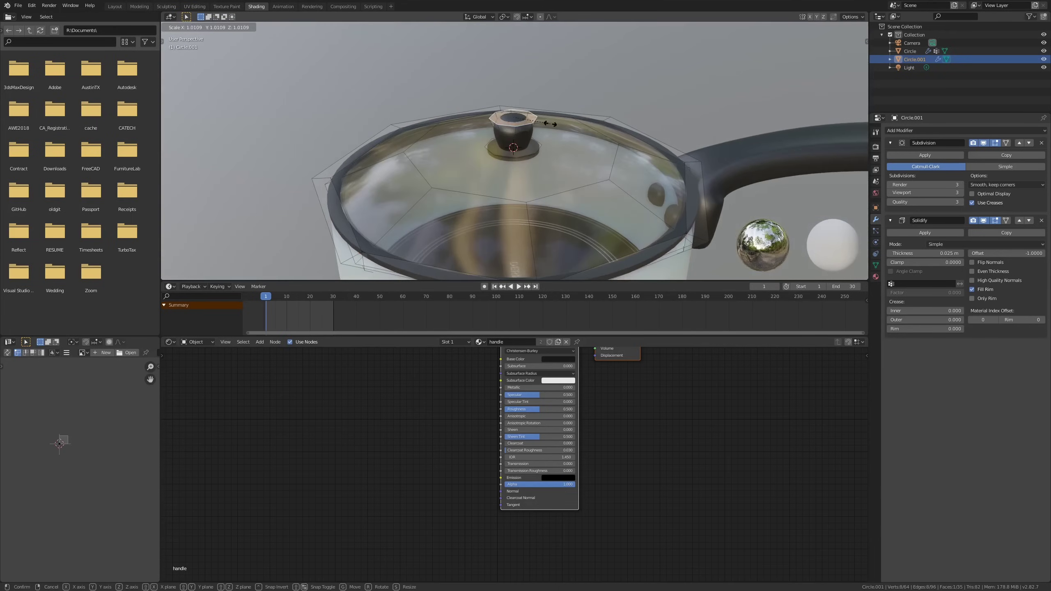
{"action": "left_click", "coordinate": [565, 125]}
{"action": "key", "text": "Tab"}
{"action": "middle_click_drag", "start_coordinate": [577, 139], "coordinate": [613, 178]}
{"action": "scroll", "coordinate": [542, 139], "scroll_direction": "down", "scroll_amount": 5}
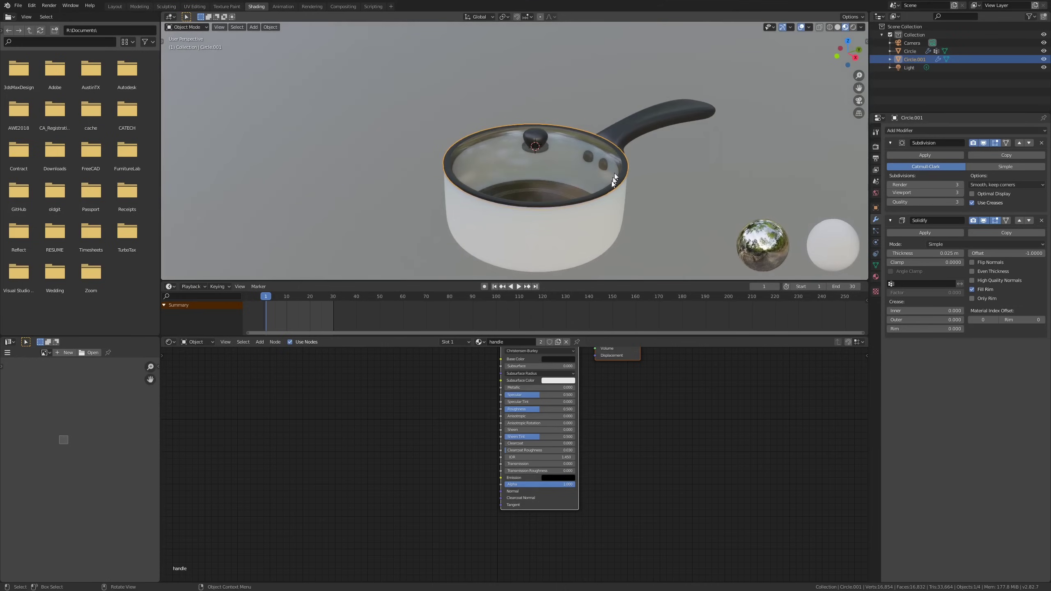
Go to frame 30 and add two shape keys to the lid, named lid1 and lid2.
{"action": "left_click_drag", "start_coordinate": [278, 296], "coordinate": [333, 296]}
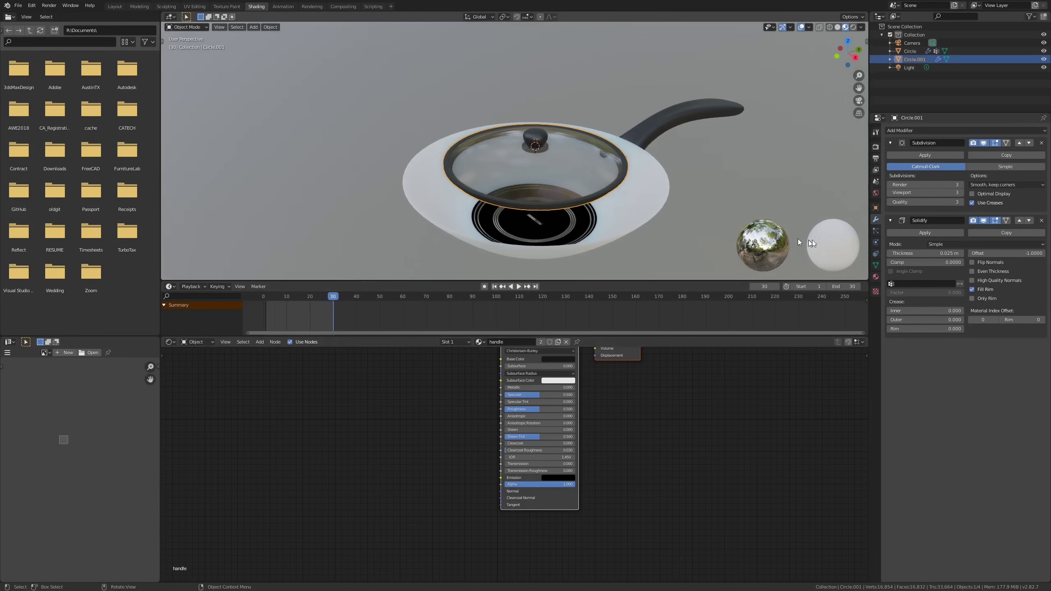
{"action": "left_click", "coordinate": [876, 265]}
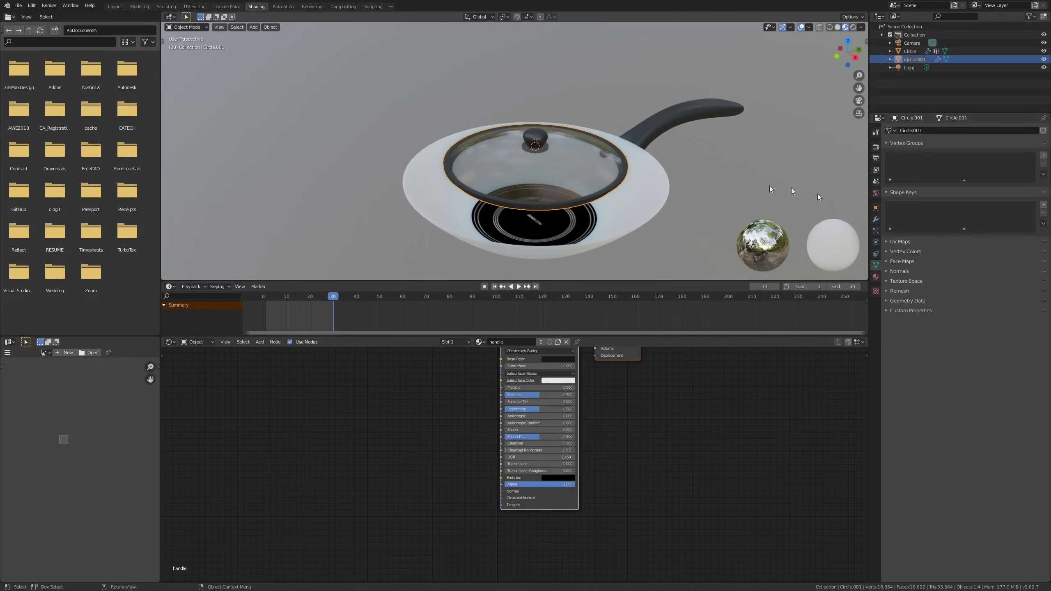
{"action": "left_click", "coordinate": [1043, 205]}
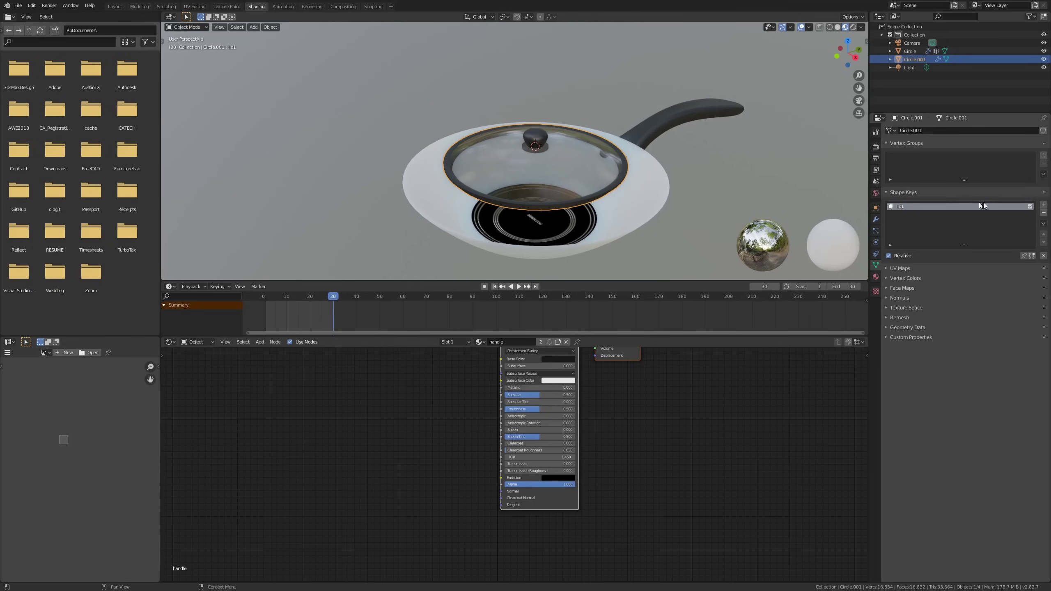
{"action": "left_click", "coordinate": [1043, 205]}
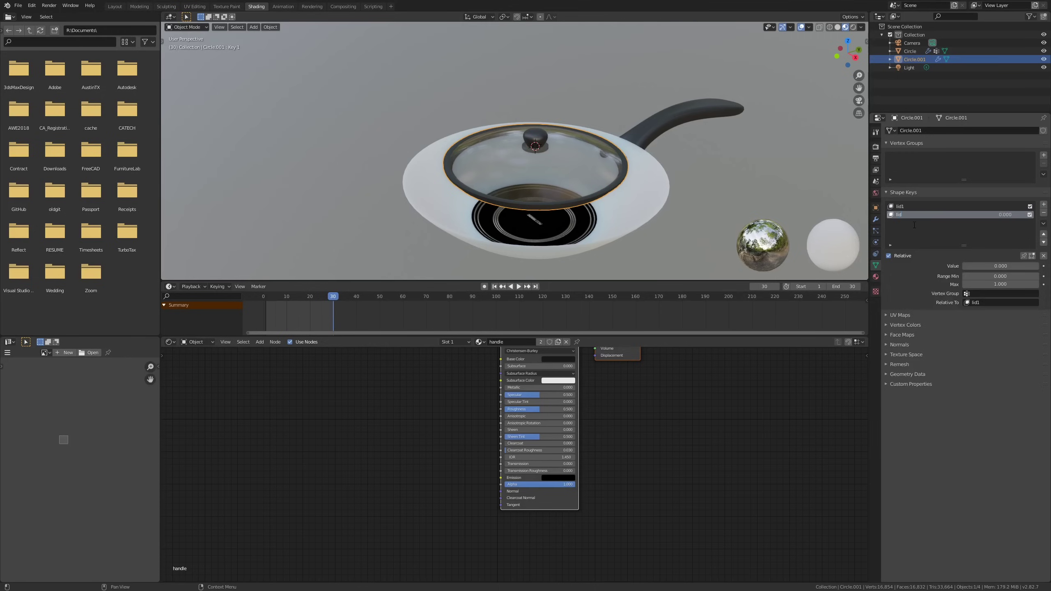
On shape key lid2, scale the whole lid mesh outward in X and Y only to match the wide pan's diameter.
{"action": "middle_click_drag", "start_coordinate": [579, 157], "coordinate": [584, 157]}
{"action": "key", "text": "Tab"}
{"action": "key", "text": "KP_3"}
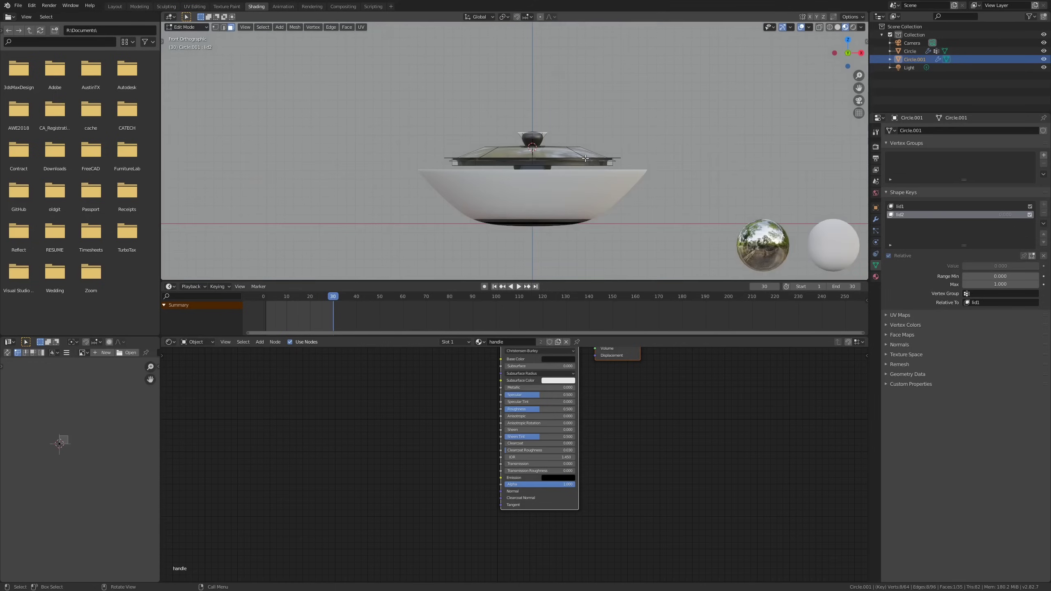
{"action": "scroll", "coordinate": [585, 158], "scroll_direction": "up", "scroll_amount": 3}
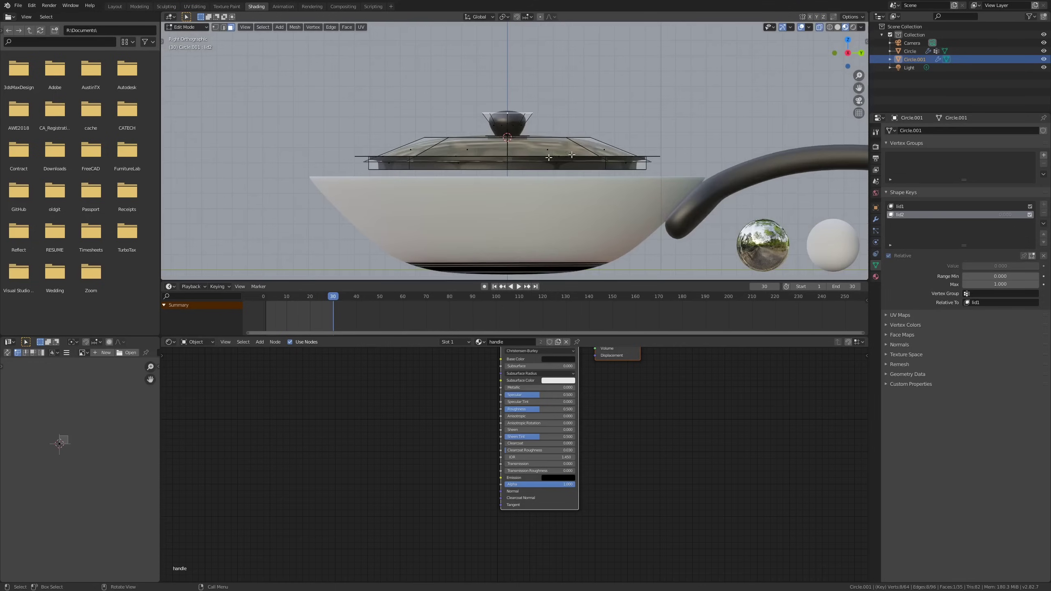
{"action": "key", "text": "a"}
{"action": "key", "text": "s"}
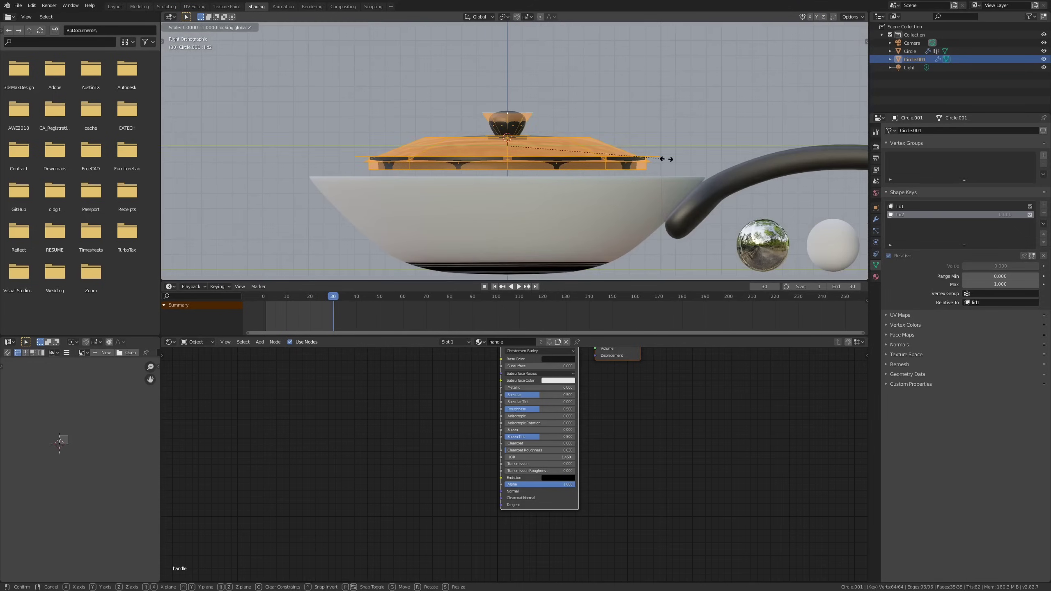
{"action": "left_click", "coordinate": [743, 184]}
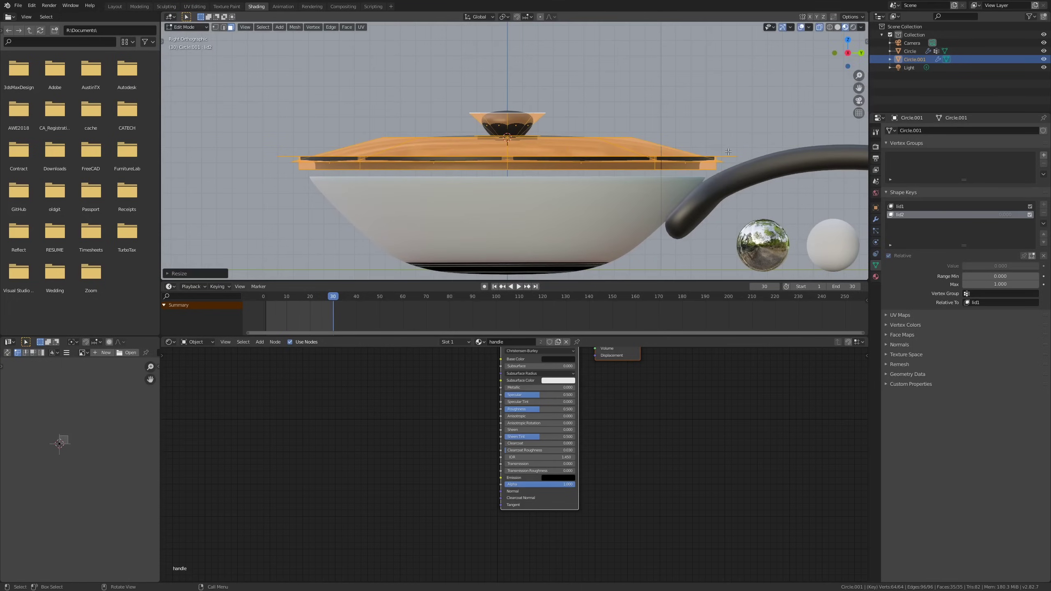
Lower the whole lid mesh along Z onto the pan's rim and shrink it slightly to fit.
{"action": "key", "text": "g"}
{"action": "key", "text": "z"}
{"action": "left_click", "coordinate": [728, 164]}
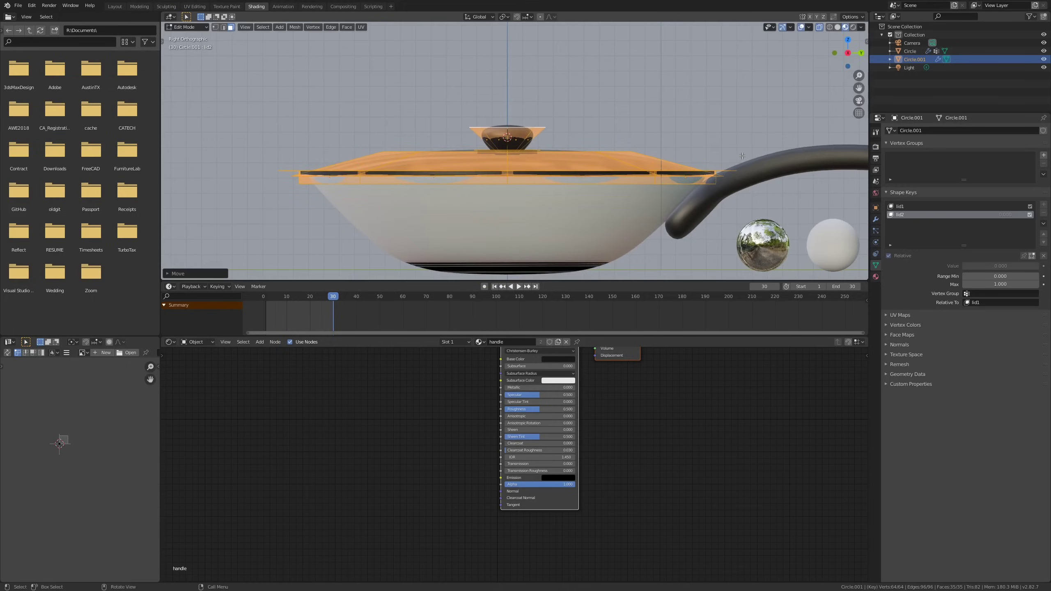
{"action": "key", "text": "s"}
{"action": "key", "text": "Escape"}
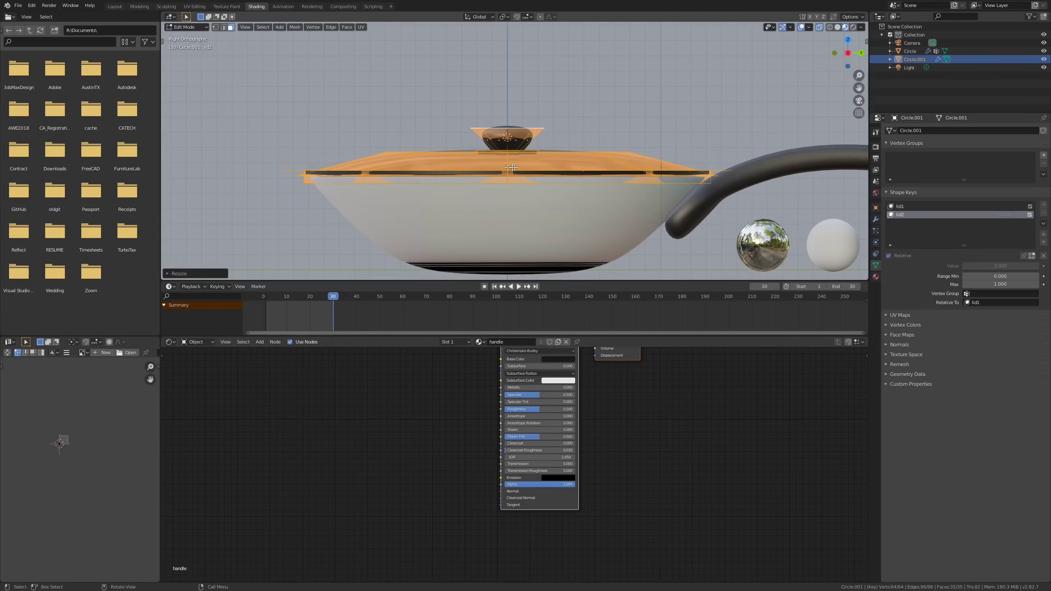
Select the lid's lower lip edge loop in the side view and scale it inward to sit inside the pan.
{"action": "key", "text": "Tab"}
{"action": "scroll", "coordinate": [329, 195], "scroll_direction": "up", "scroll_amount": 2}
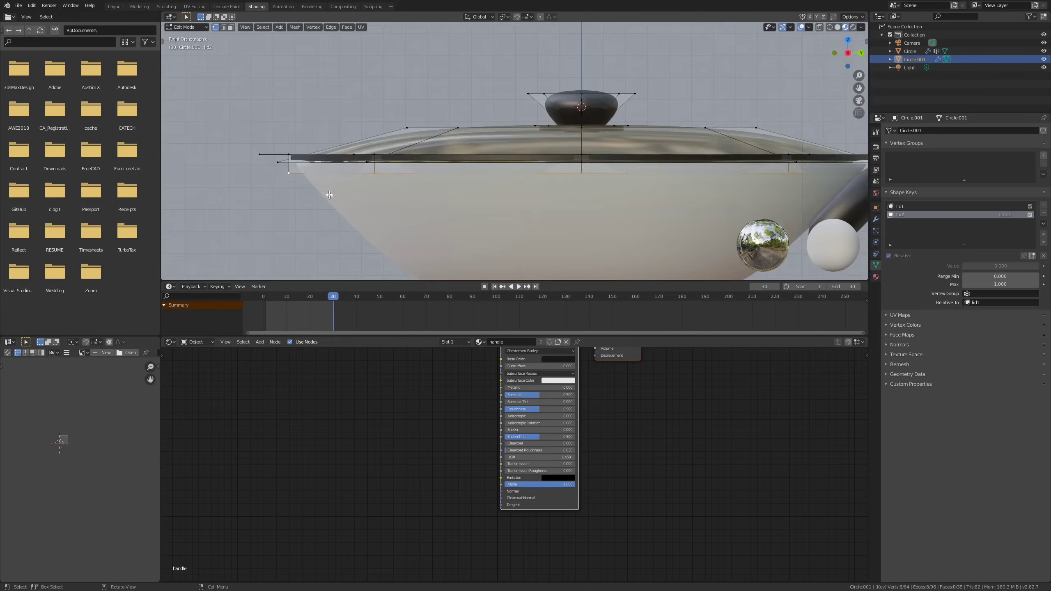
{"action": "left_click", "coordinate": [251, 190]}
{"action": "scroll", "coordinate": [264, 183], "scroll_direction": "up", "scroll_amount": 2}
{"action": "key", "text": "s"}
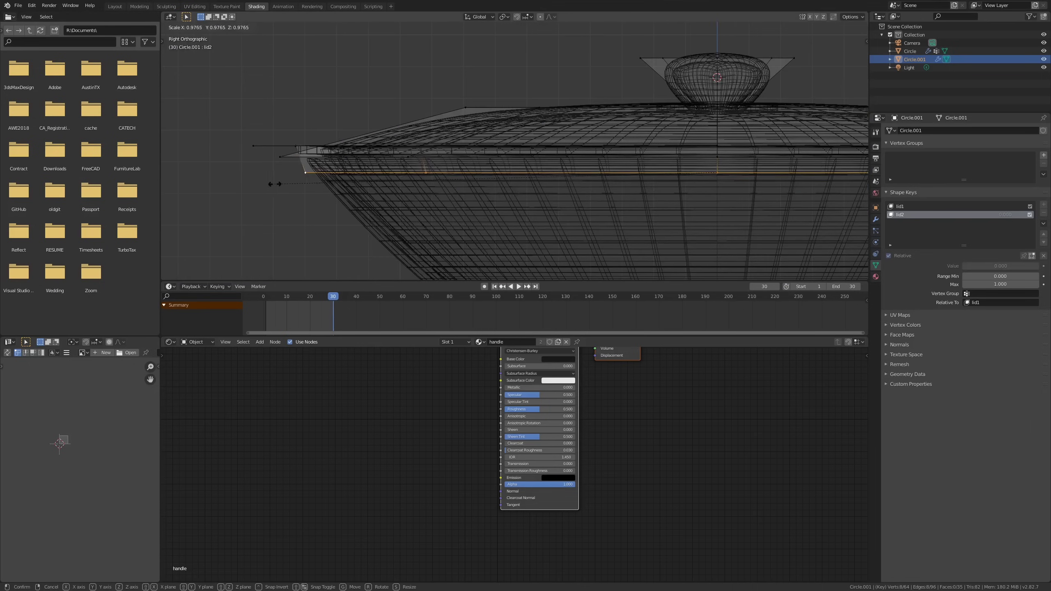
{"action": "left_click", "coordinate": [300, 195]}
Examine the lid's lip against the pan wall in solid X-ray and rendered shading.
{"action": "scroll", "coordinate": [347, 189], "scroll_direction": "down", "scroll_amount": 3}
{"action": "mouse_move", "coordinate": [359, 187]}
{"action": "middle_mouse_down", "text": "shift"}
{"action": "mouse_move", "coordinate": [352, 177]}
{"action": "mouse_move", "coordinate": [301, 197]}
{"action": "middle_mouse_up", "text": "shift"}
{"action": "key", "text": "z"}
{"action": "left_click", "coordinate": [447, 189]}
{"action": "key", "text": "alt+z"}
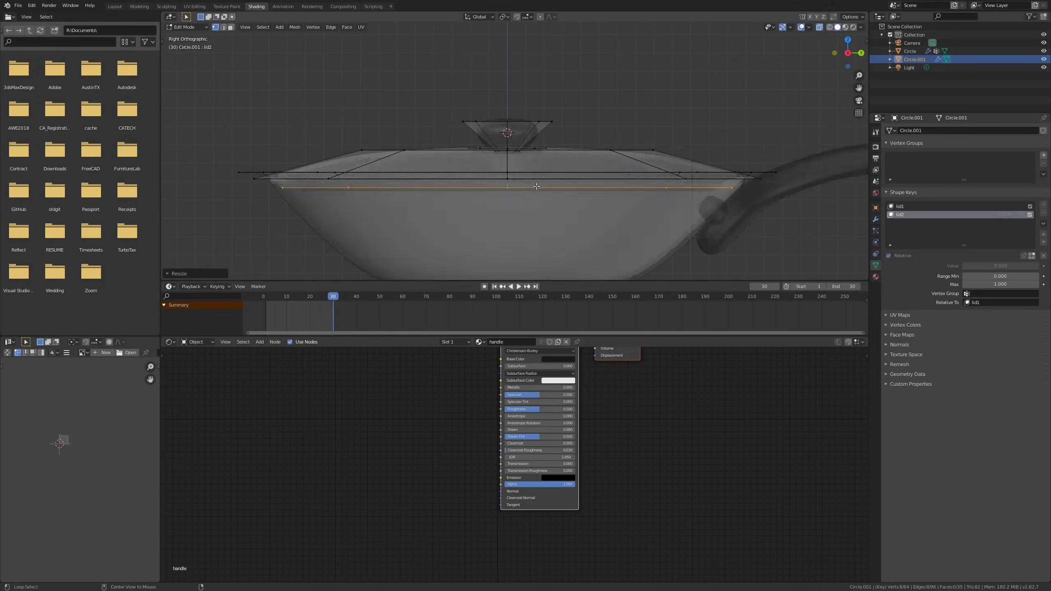
{"action": "middle_click_drag", "start_coordinate": [536, 187], "coordinate": [556, 211]}
{"action": "key", "text": "alt+z"}
{"action": "scroll", "coordinate": [600, 196], "scroll_direction": "down", "scroll_amount": 4}
{"action": "key", "text": "z"}
{"action": "left_click", "coordinate": [602, 114]}
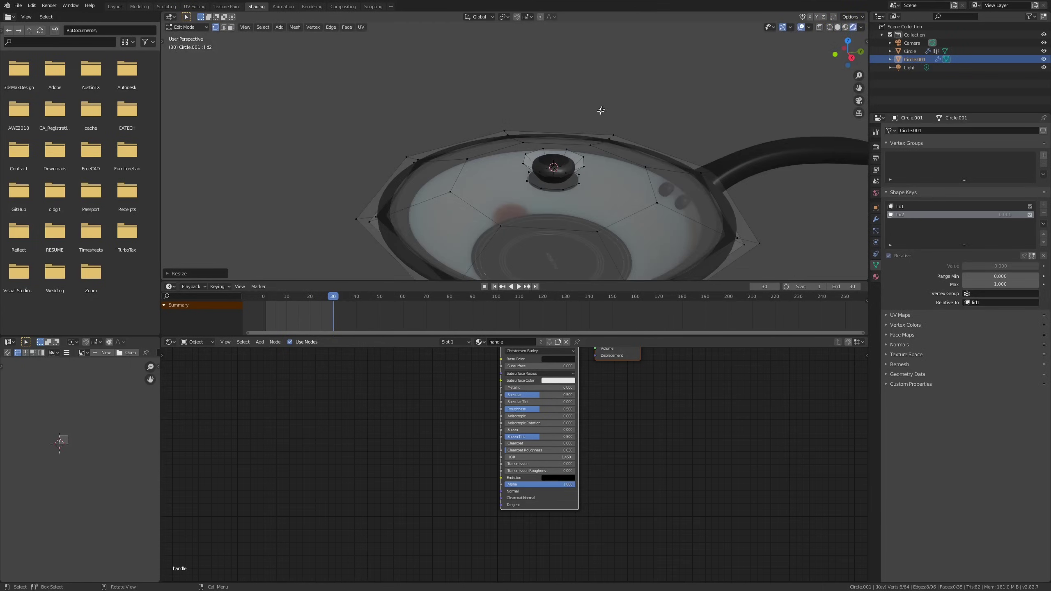
Compare the lid's fit on the pan in wireframe and other shading modes, finishing in material preview.
{"action": "key", "text": "z"}
{"action": "left_click", "coordinate": [627, 218]}
{"action": "middle_click_drag", "start_coordinate": [629, 207], "coordinate": [509, 159], "text": "shift"}
{"action": "left_click", "coordinate": [534, 230]}
{"action": "middle_click_drag", "start_coordinate": [534, 230], "coordinate": [498, 209]}
{"action": "left_click", "coordinate": [390, 160]}
{"action": "key", "text": "z"}
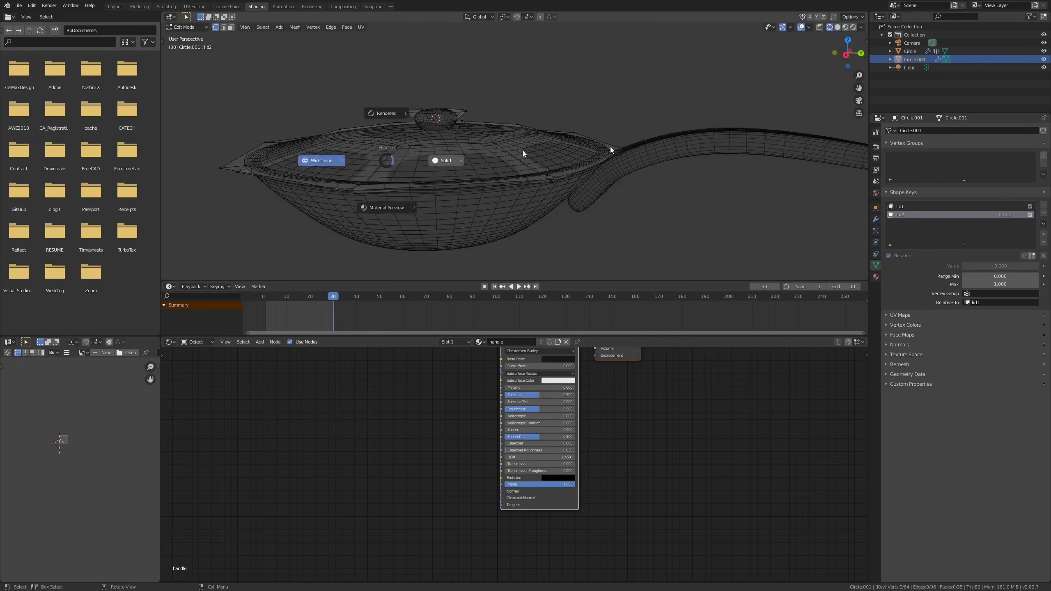
{"action": "left_click", "coordinate": [600, 148]}
{"action": "key", "text": "z"}
{"action": "left_click", "coordinate": [565, 173]}
{"action": "key", "text": "z"}
{"action": "left_click", "coordinate": [552, 120]}
{"action": "key", "text": "z"}
{"action": "left_click", "coordinate": [413, 130]}
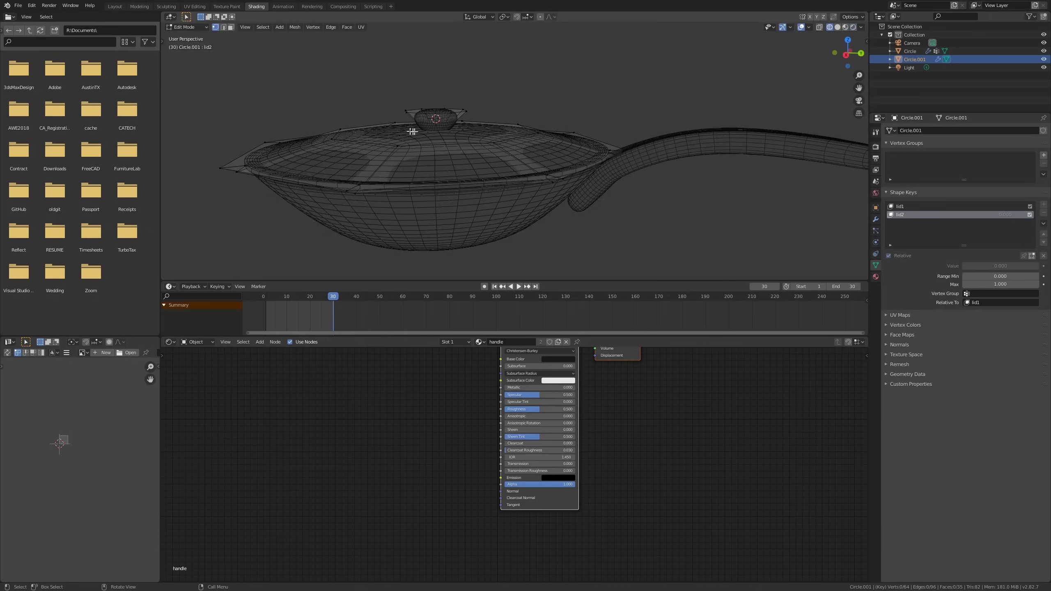
{"action": "key", "text": "z"}
{"action": "left_click", "coordinate": [725, 121]}
{"action": "key", "text": "z"}
{"action": "left_click", "coordinate": [646, 250]}
With X-ray on, scale the lid's lower lip edge loop outward towards the dark rim.
{"action": "middle_click_drag", "start_coordinate": [614, 149], "coordinate": [601, 186]}
{"action": "scroll", "coordinate": [592, 196], "scroll_direction": "up", "scroll_amount": 1}
{"action": "key", "text": "alt+z"}
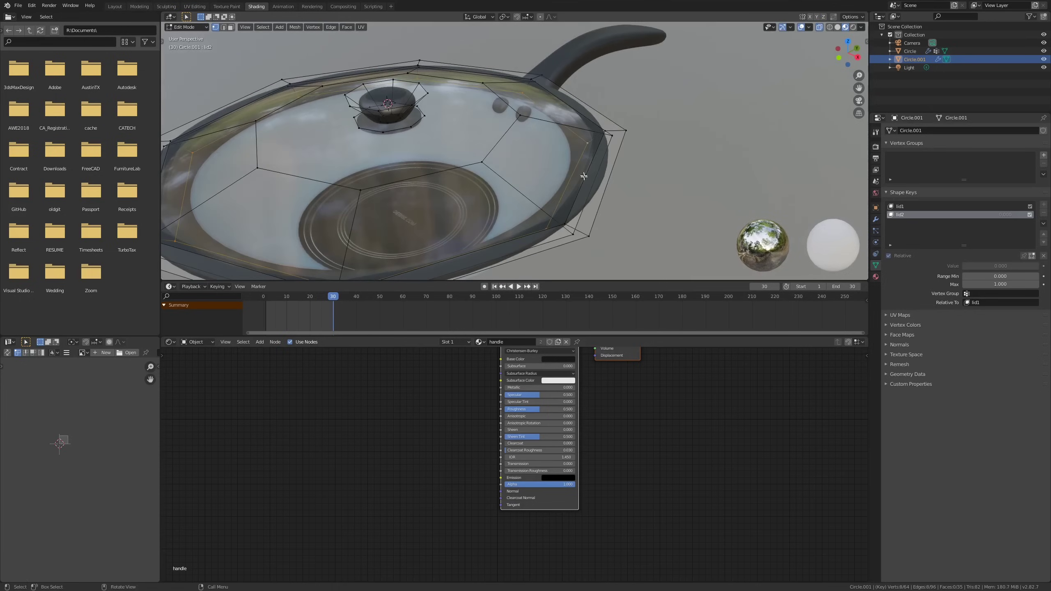
{"action": "key", "text": "s"}
{"action": "left_click", "coordinate": [599, 176]}
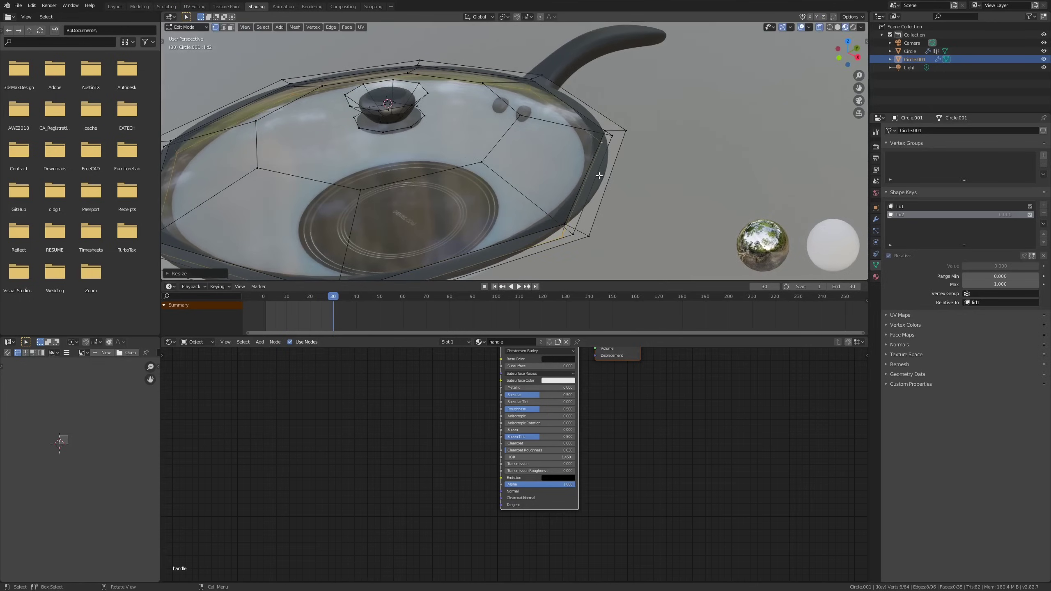
Nudge the lower lip edge loop, fine-tune its scale inside the rim and turn off X-ray.
{"action": "middle_click_drag", "start_coordinate": [599, 176], "coordinate": [621, 177]}
{"action": "key", "text": "g"}
{"action": "left_click", "coordinate": [627, 171]}
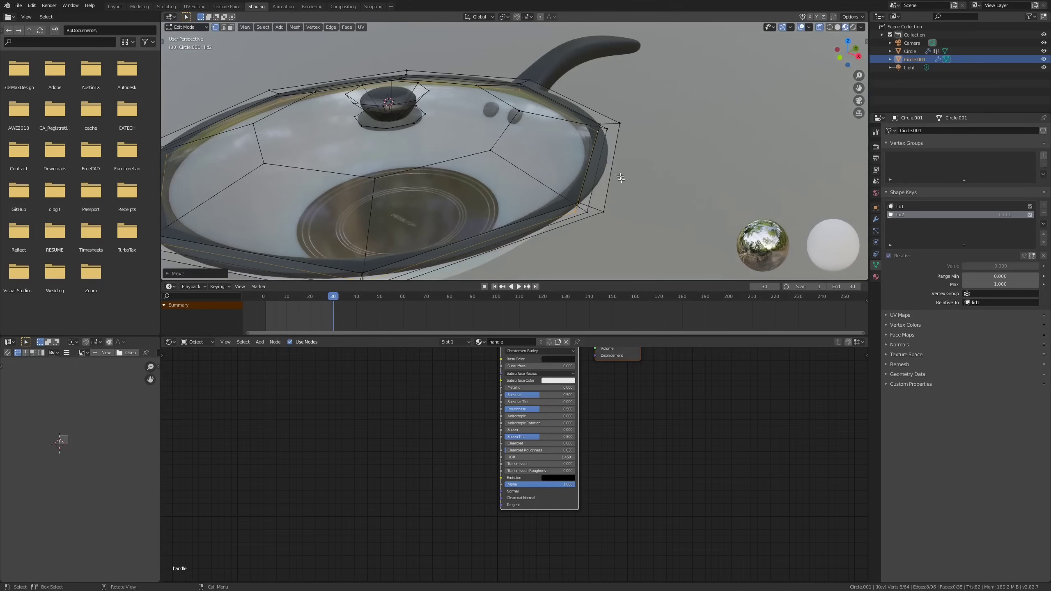
{"action": "key", "text": "s"}
{"action": "left_click", "coordinate": [598, 173]}
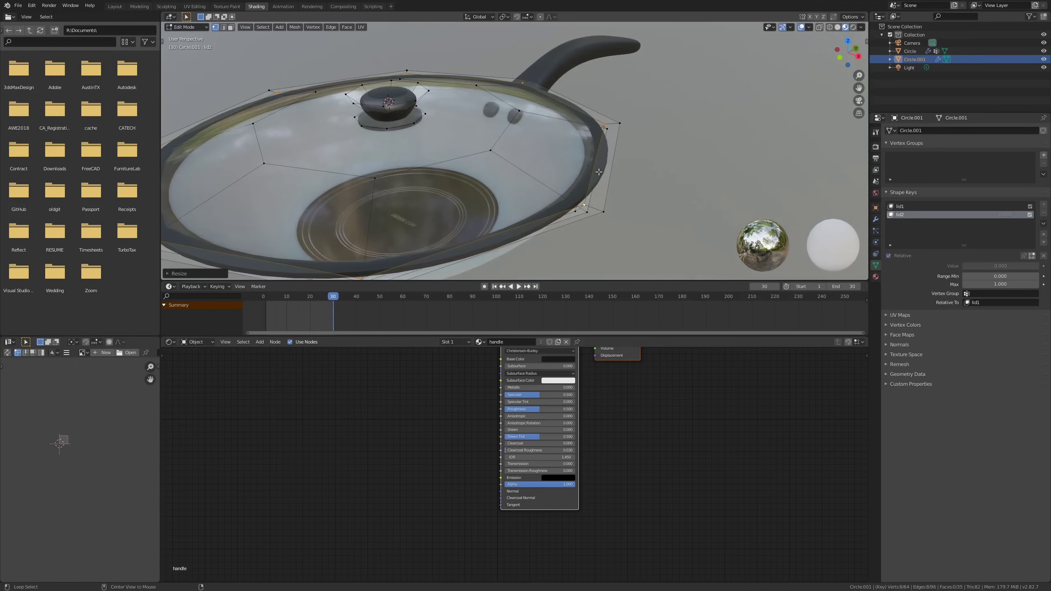
{"action": "key", "text": "alt+z"}
Raise the selected edge loop of the lid's rim along Z and return to Object Mode.
{"action": "middle_click_drag", "start_coordinate": [599, 171], "coordinate": [626, 152]}
{"action": "key", "text": "Tab"}
{"action": "key", "text": "Tab"}
{"action": "key", "text": "g"}
{"action": "key", "text": "z"}
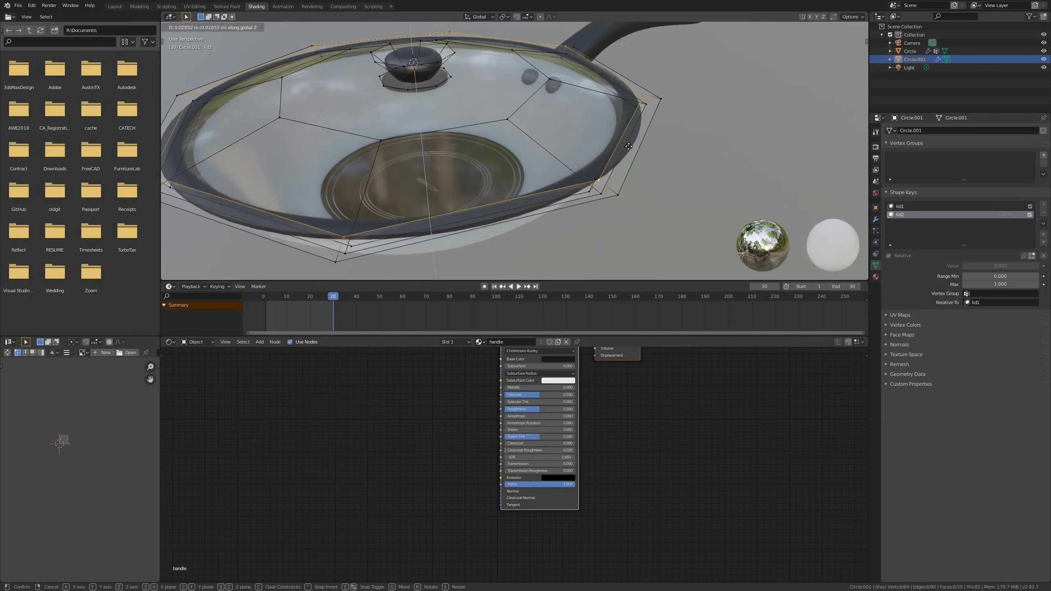
{"action": "left_click", "coordinate": [631, 136]}
{"action": "key", "text": "Tab"}
{"action": "mouse_move", "coordinate": [543, 152]}
{"action": "middle_mouse_down", "text": "shift"}
{"action": "mouse_move", "coordinate": [559, 161]}
{"action": "mouse_move", "coordinate": [569, 145]}
{"action": "mouse_move", "coordinate": [545, 137]}
{"action": "mouse_move", "coordinate": [532, 153]}
{"action": "middle_mouse_up", "text": "shift"}
Select the knob's top face in face mode, scale it down to about 0.28 and raise it along Z.
{"action": "key", "text": "Tab"}
{"action": "key", "text": "Tab"}
{"action": "key", "text": "Tab"}
{"action": "key", "text": "3"}
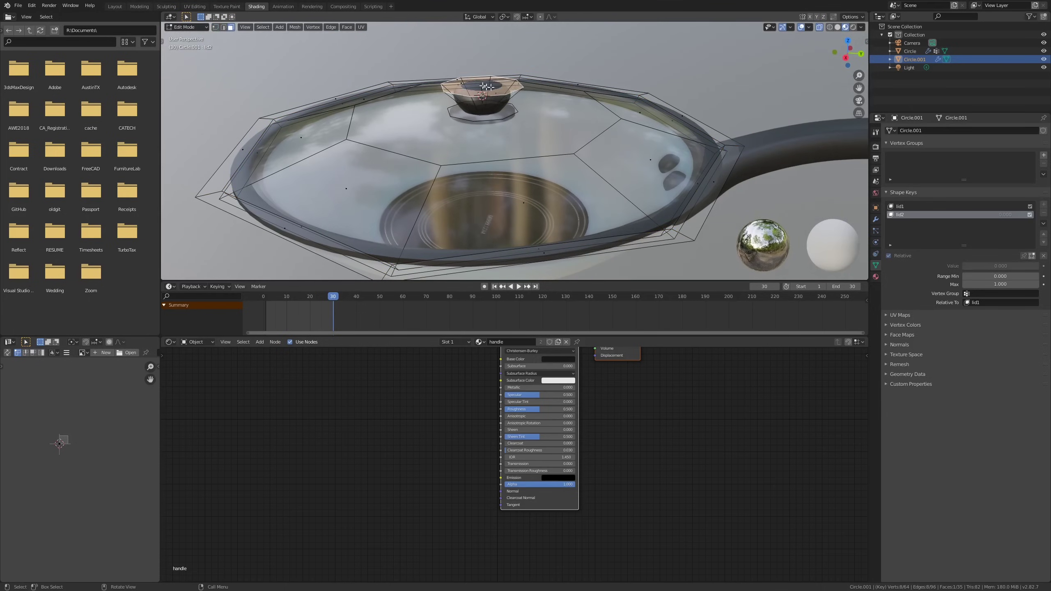
{"action": "key", "text": "s"}
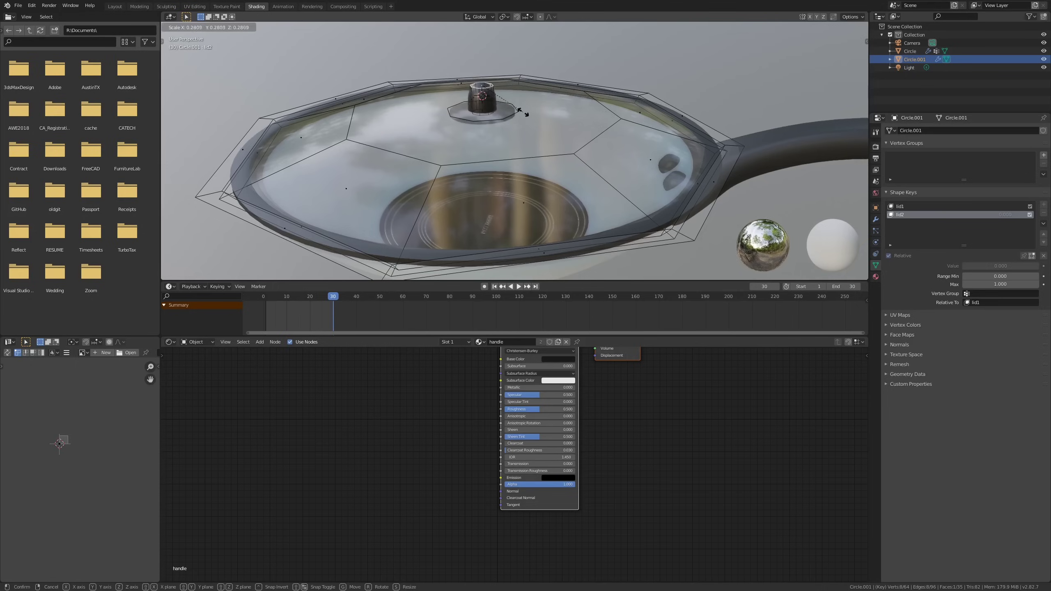
{"action": "key", "text": "z"}
{"action": "left_click", "coordinate": [501, 60]}
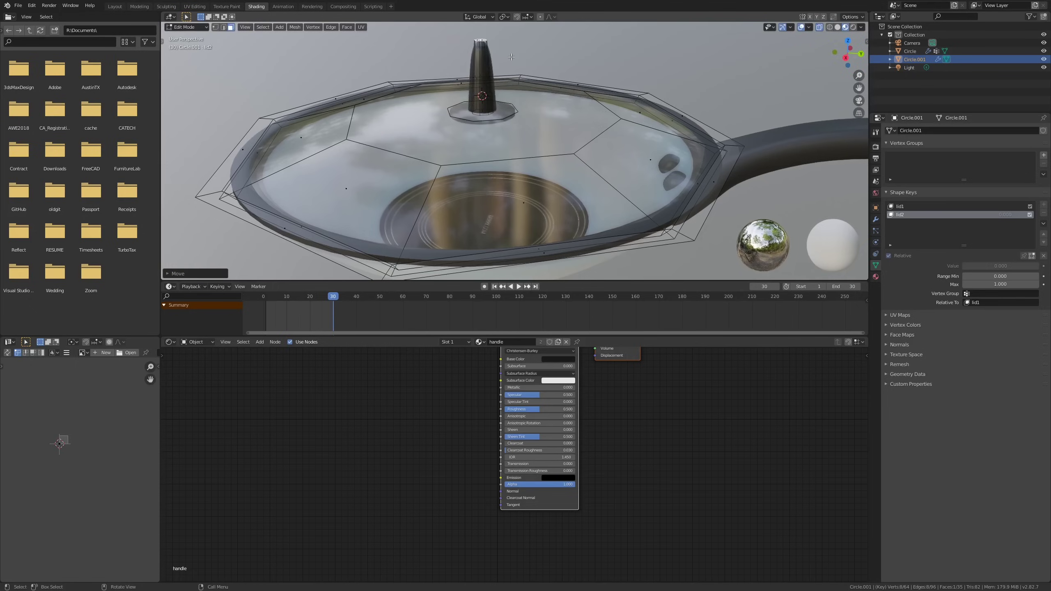
Lower the knob's top face along Z, scale it up and return to Object Mode.
{"action": "key", "text": "Tab"}
{"action": "scroll", "coordinate": [523, 121], "scroll_direction": "down", "scroll_amount": 1}
{"action": "middle_click_drag", "start_coordinate": [523, 122], "coordinate": [565, 132]}
{"action": "key", "text": "Tab"}
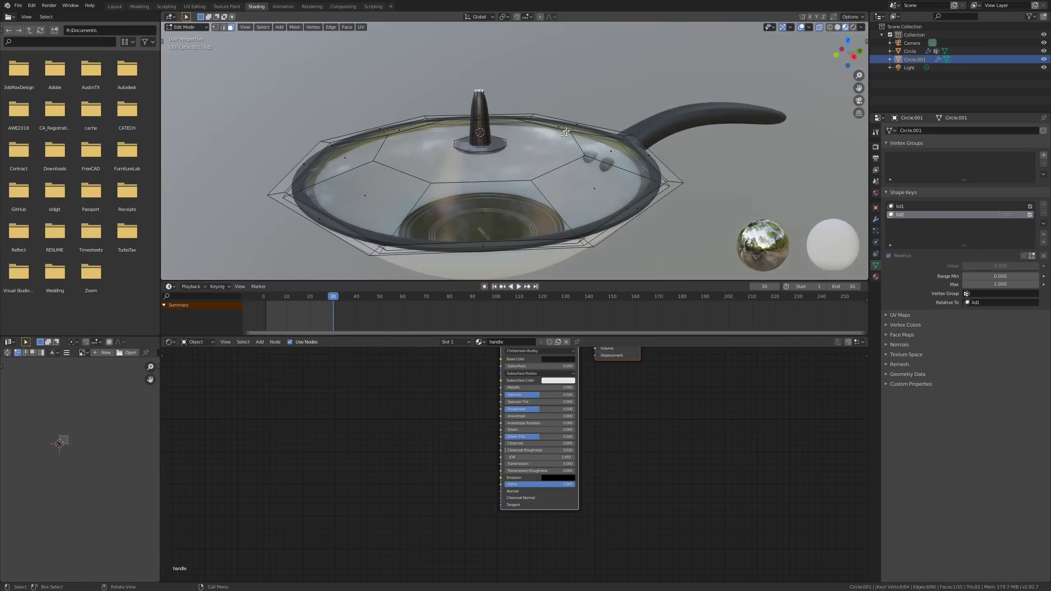
{"action": "key", "text": "g"}
{"action": "key", "text": "z"}
{"action": "left_click", "coordinate": [570, 163]}
{"action": "key", "text": "s"}
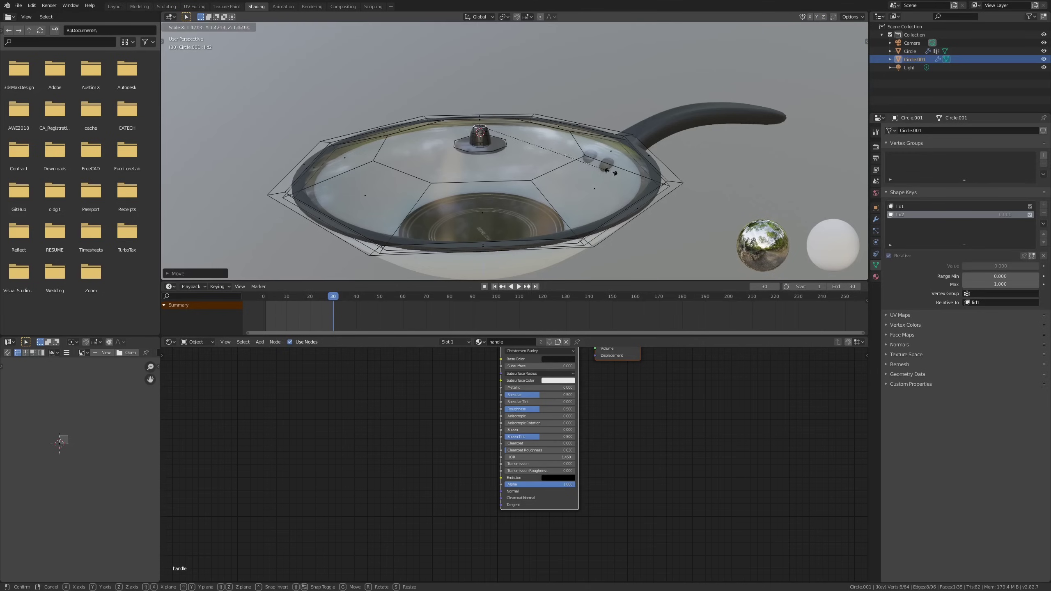
{"action": "key", "text": "Escape"}
{"action": "key", "text": "Tab"}
Keyframe the lid2 shape key's value at 0 on frame 1.
{"action": "middle_click_drag", "start_coordinate": [383, 166], "coordinate": [438, 207]}
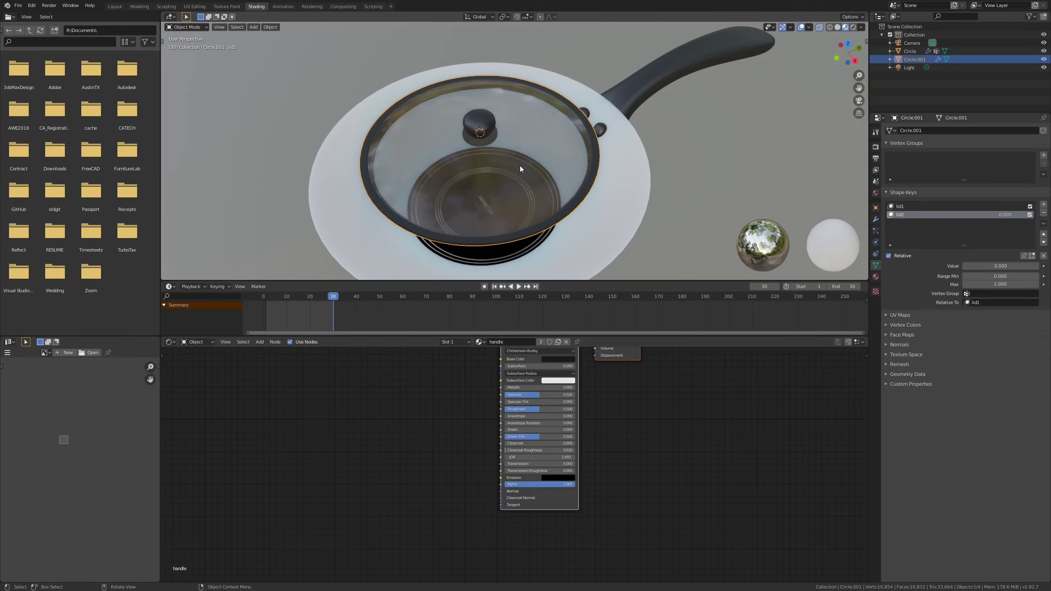
{"action": "middle_click_drag", "start_coordinate": [520, 166], "coordinate": [532, 132]}
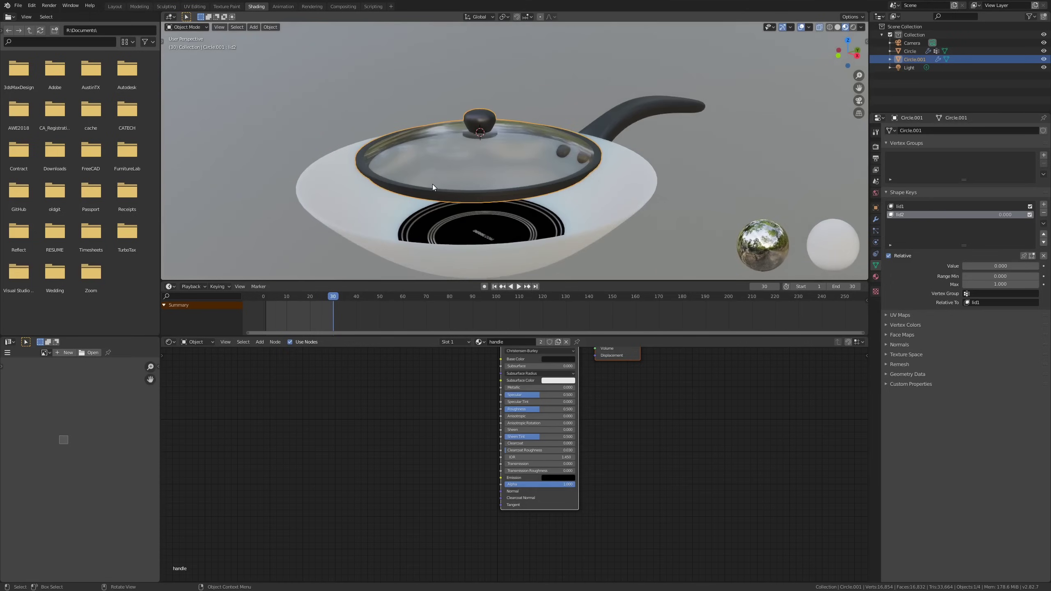
{"action": "key", "text": "Tab"}
{"action": "key", "text": "Tab"}
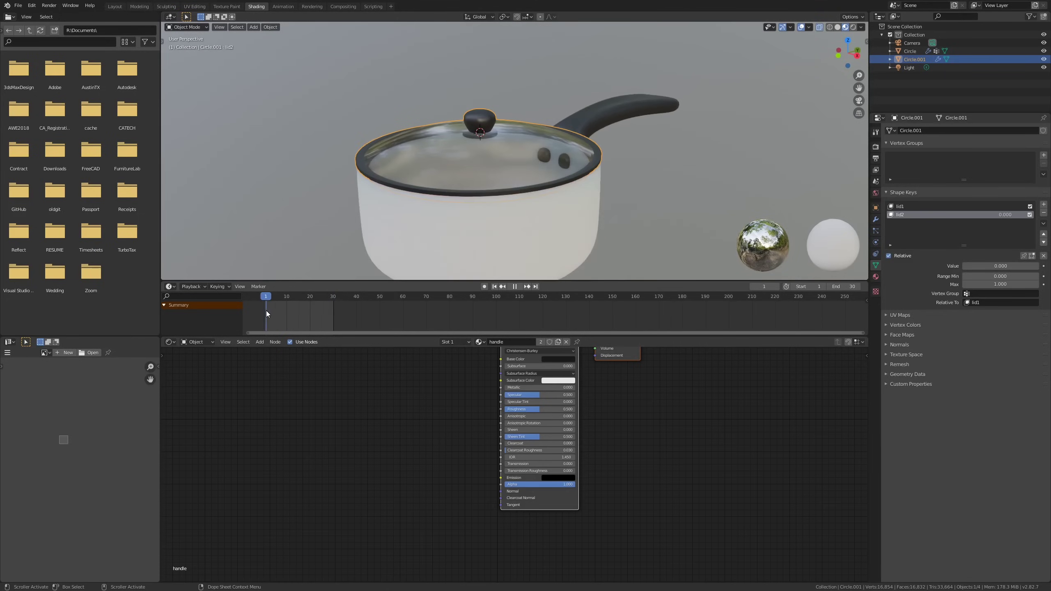
{"action": "key", "text": "space"}
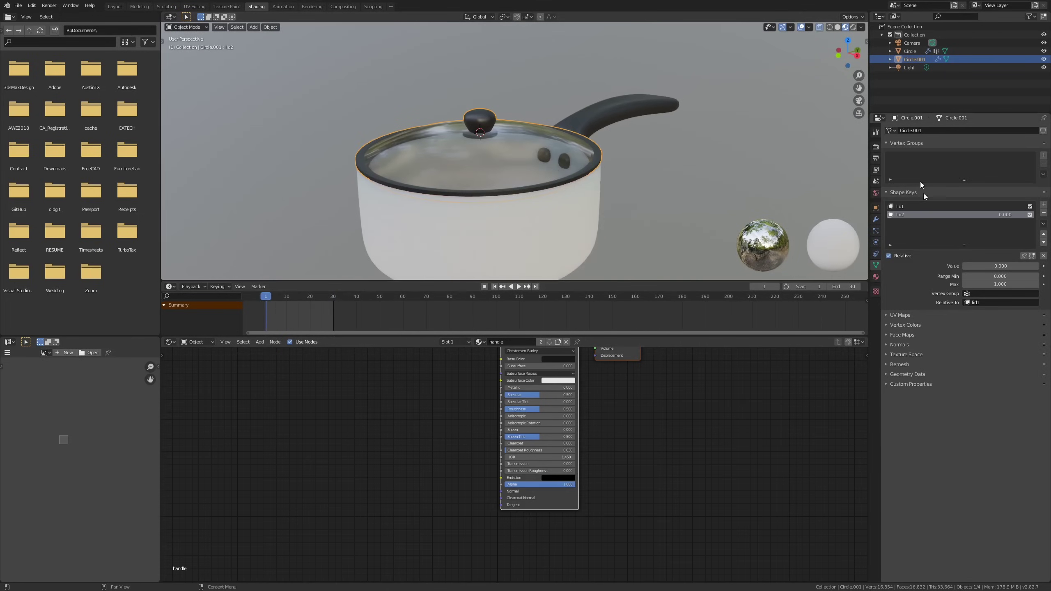
{"action": "right_click", "coordinate": [983, 265]}
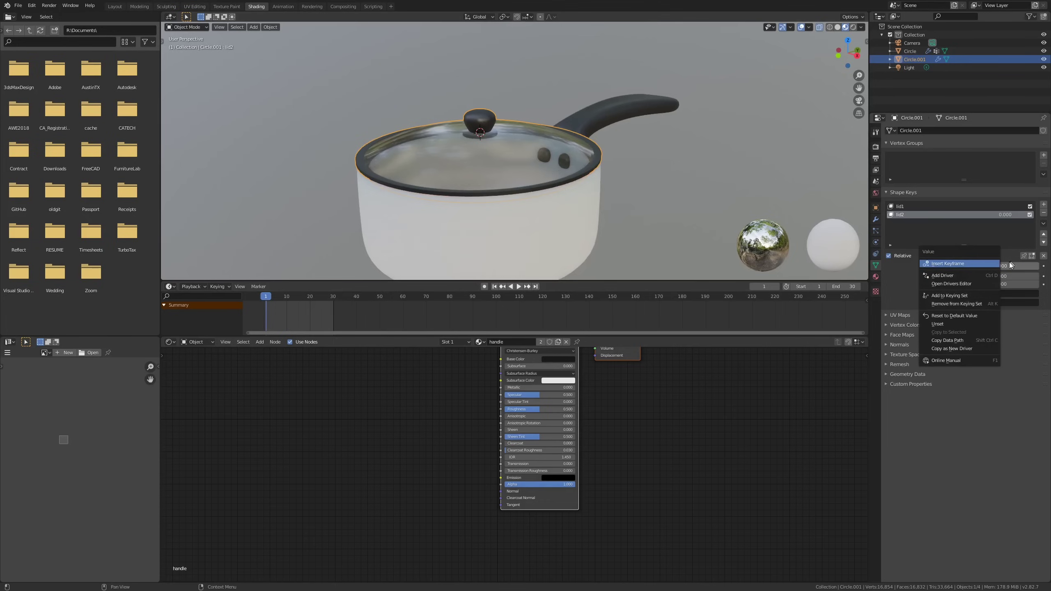
{"action": "left_click", "coordinate": [984, 265]}
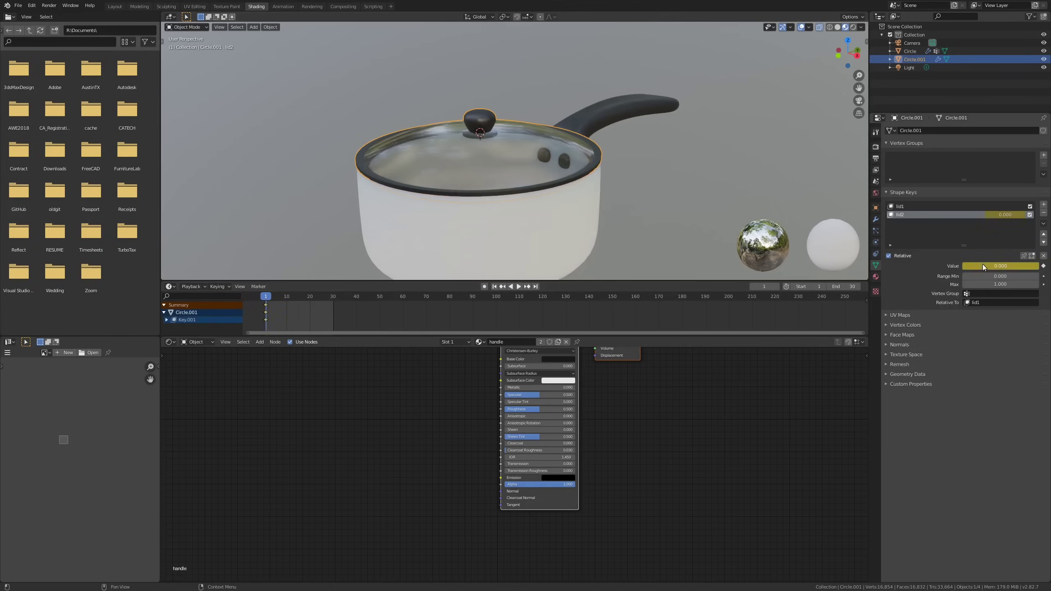
On frame 30, set the lid2 shape key's value to 1 and keyframe it.
{"action": "left_click", "coordinate": [333, 298]}
{"action": "left_click_drag", "start_coordinate": [1016, 264], "coordinate": [1038, 266]}
{"action": "right_click", "coordinate": [1031, 267]}
{"action": "left_click", "coordinate": [1031, 268]}
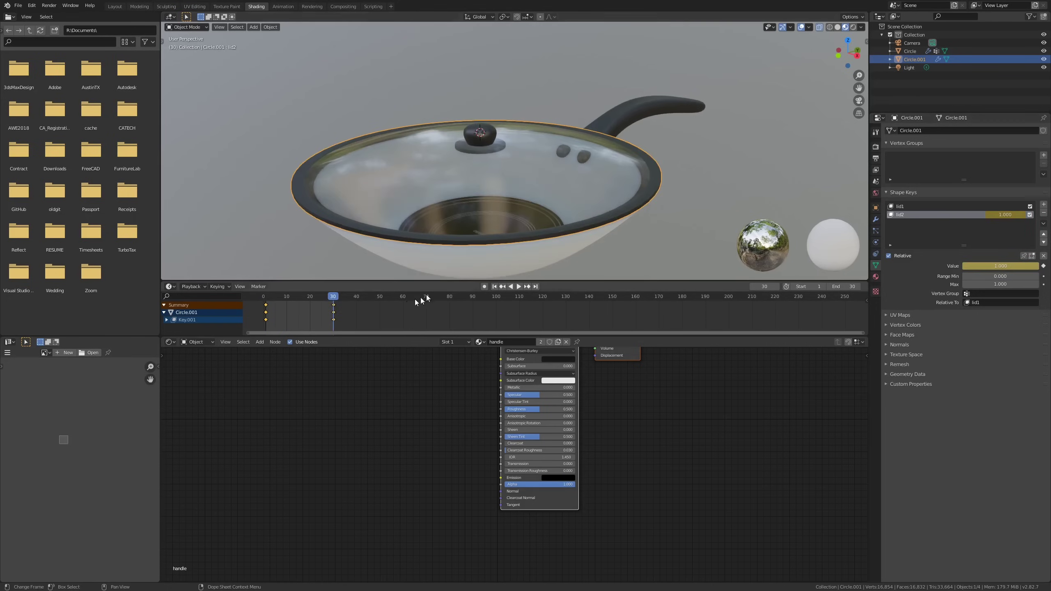
Play and scrub the animation between frames 1 and 30, checking from several angles how the lid fits the cookware.
{"action": "left_click", "coordinate": [273, 305]}
{"action": "key", "text": "space"}
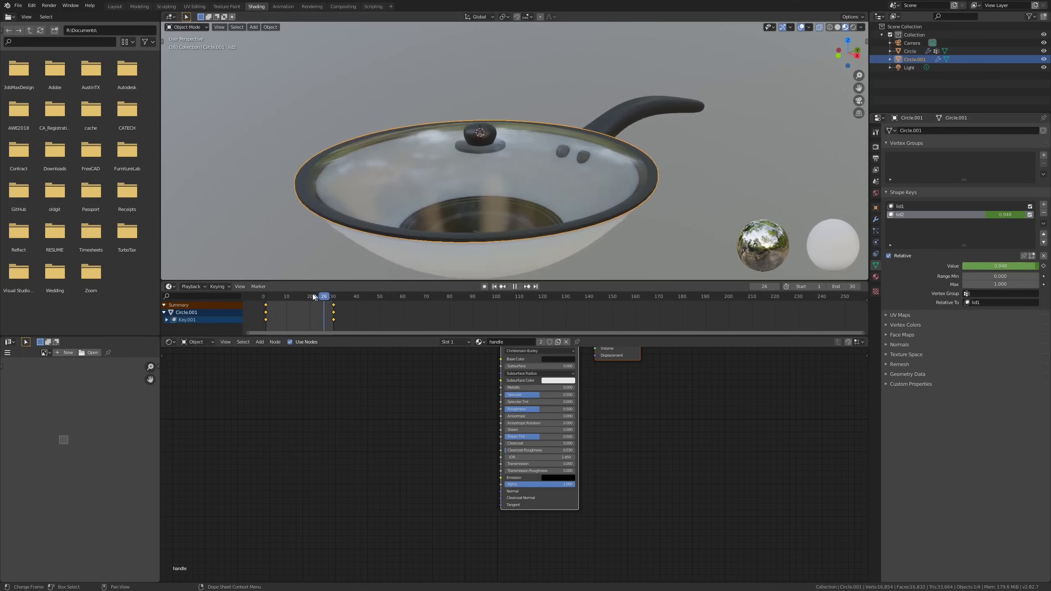
{"action": "key", "text": "space"}
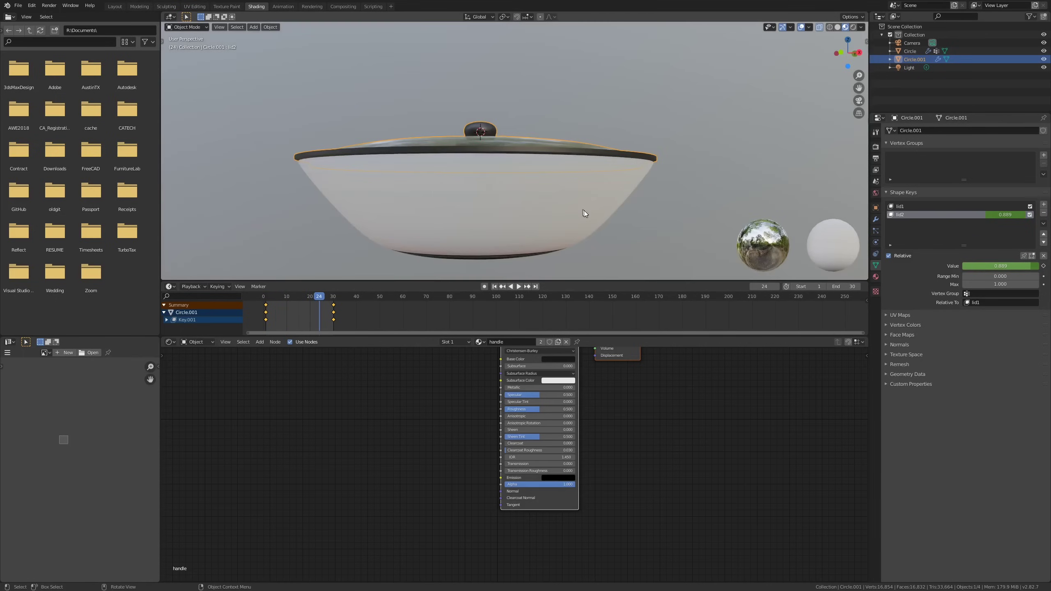
{"action": "mouse_move", "coordinate": [317, 295]}
{"action": "left_mouse_down"}
{"action": "mouse_move", "coordinate": [300, 298]}
{"action": "mouse_move", "coordinate": [348, 300]}
{"action": "mouse_move", "coordinate": [279, 311]}
{"action": "mouse_move", "coordinate": [323, 306]}
{"action": "left_mouse_up"}
{"action": "key", "text": "space"}
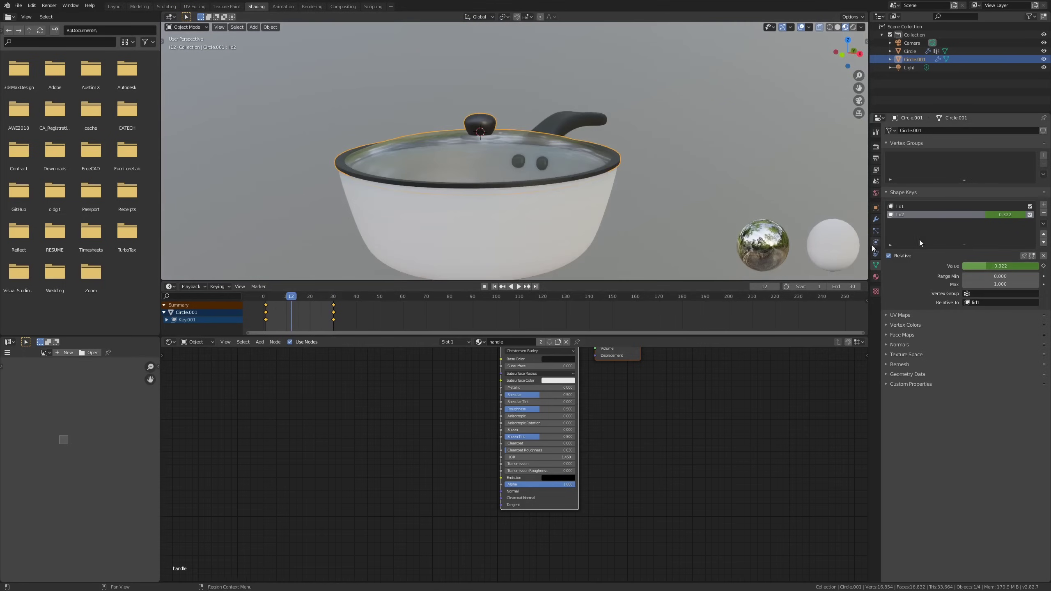
{"action": "middle_click_drag", "start_coordinate": [534, 151], "coordinate": [528, 167]}
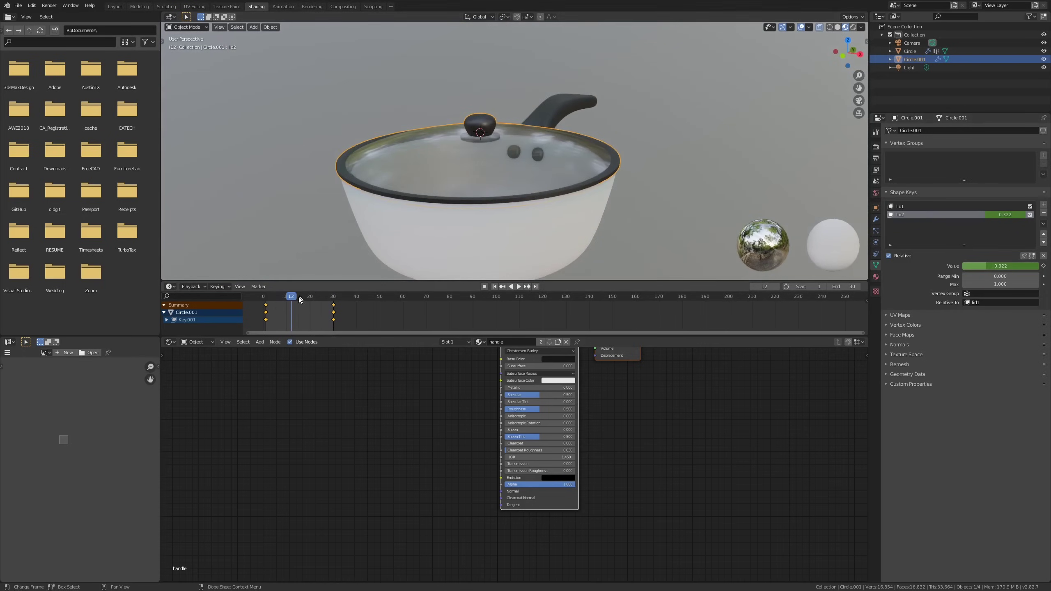
{"action": "key", "text": "space"}
{"action": "left_click", "coordinate": [261, 311]}
{"action": "left_click_drag", "start_coordinate": [261, 309], "coordinate": [333, 299]}
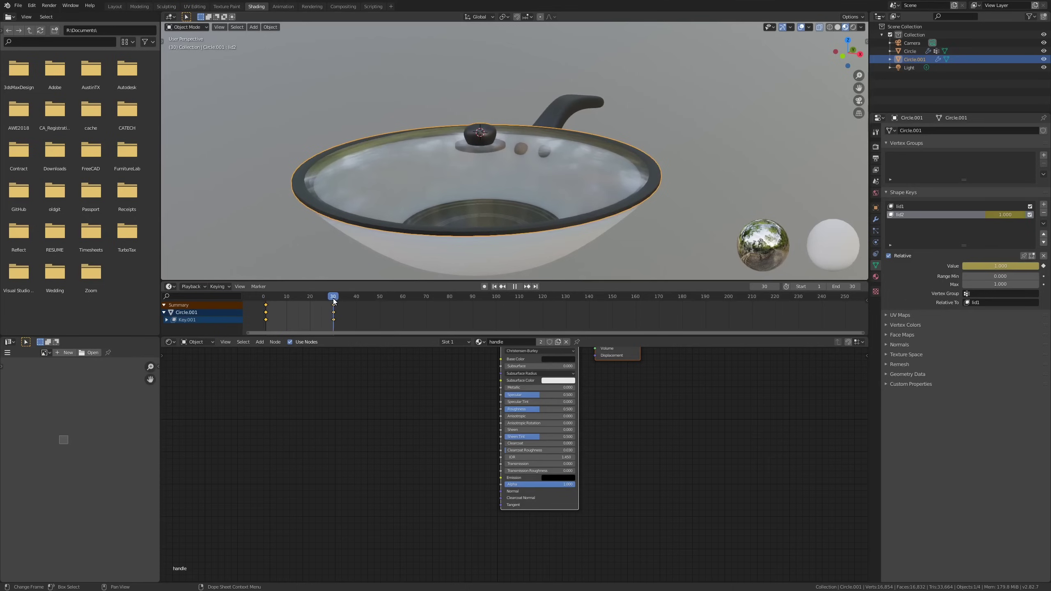
{"action": "key", "text": "space"}
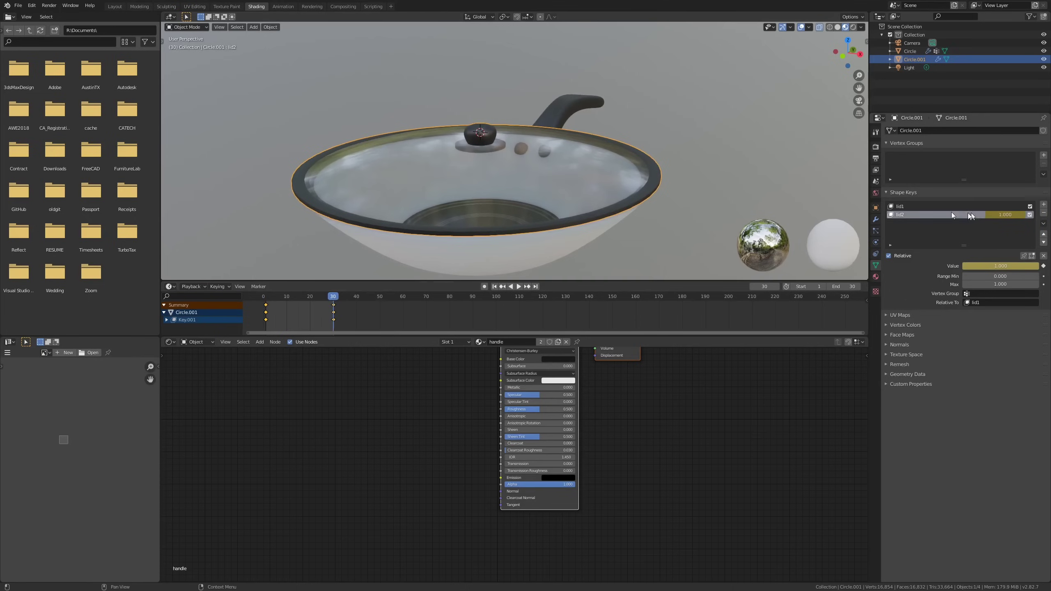
{"action": "middle_click_drag", "start_coordinate": [649, 136], "coordinate": [571, 166]}
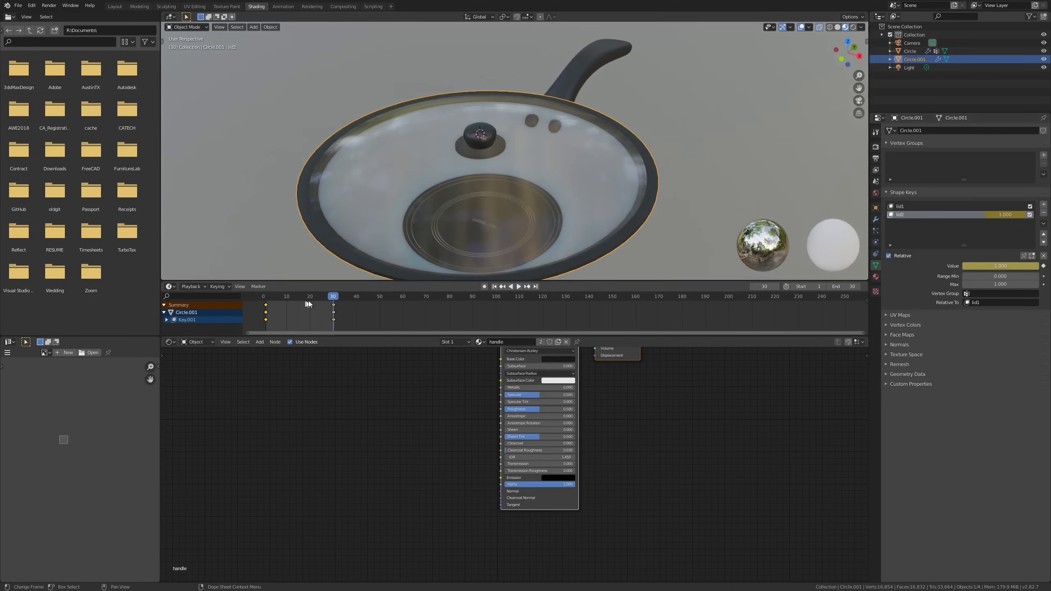
{"action": "left_click_drag", "start_coordinate": [324, 297], "coordinate": [268, 316]}
{"action": "middle_click_drag", "start_coordinate": [472, 170], "coordinate": [598, 133]}
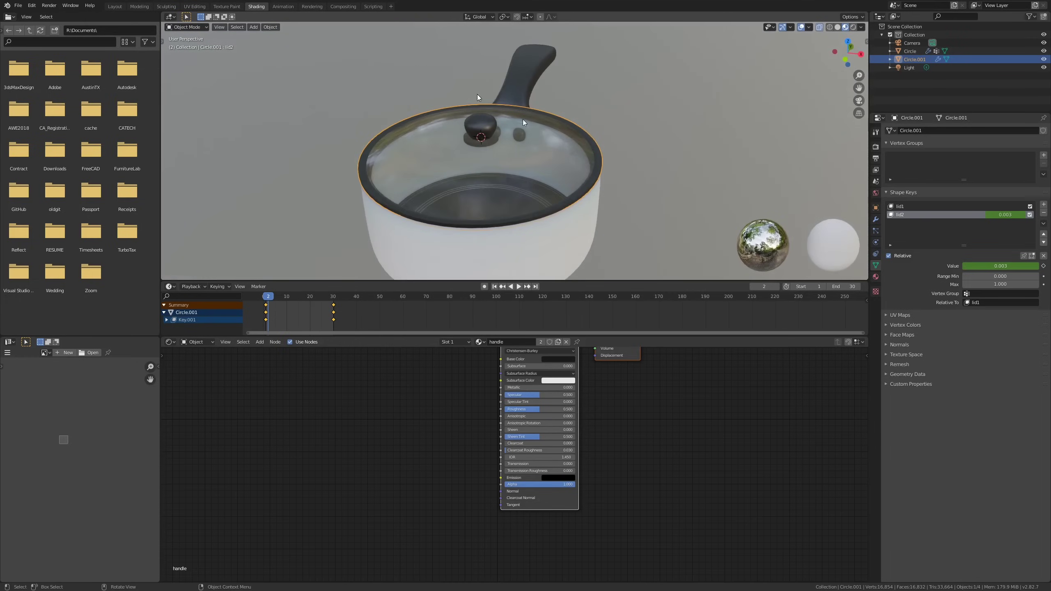
Replace the Shading workspace's node editor with the Graph Editor and enlarge the dope sheet area above it.
{"action": "left_click", "coordinate": [114, 6]}
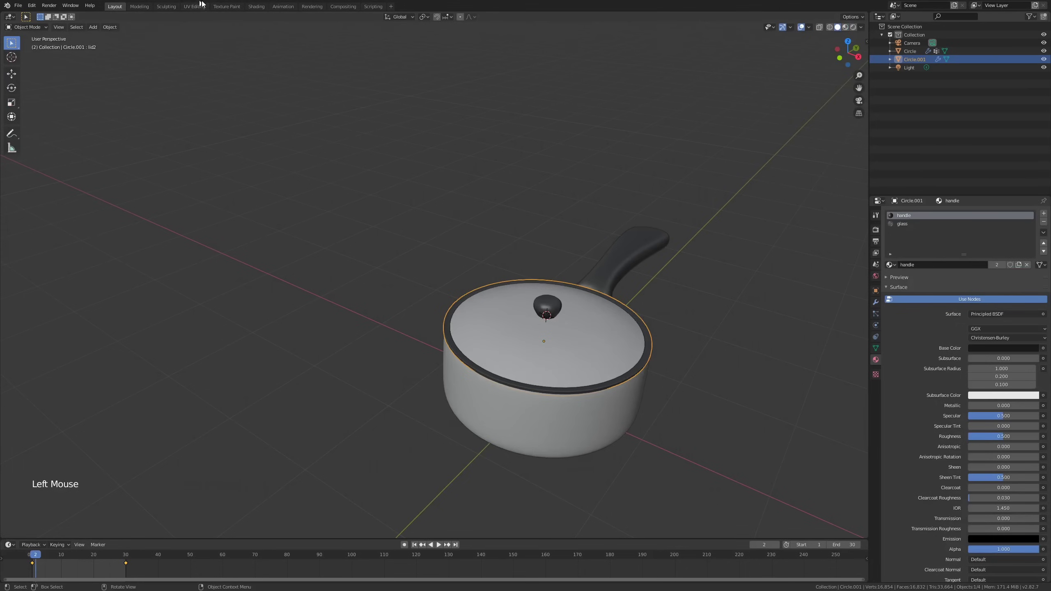
{"action": "left_click", "coordinate": [256, 6]}
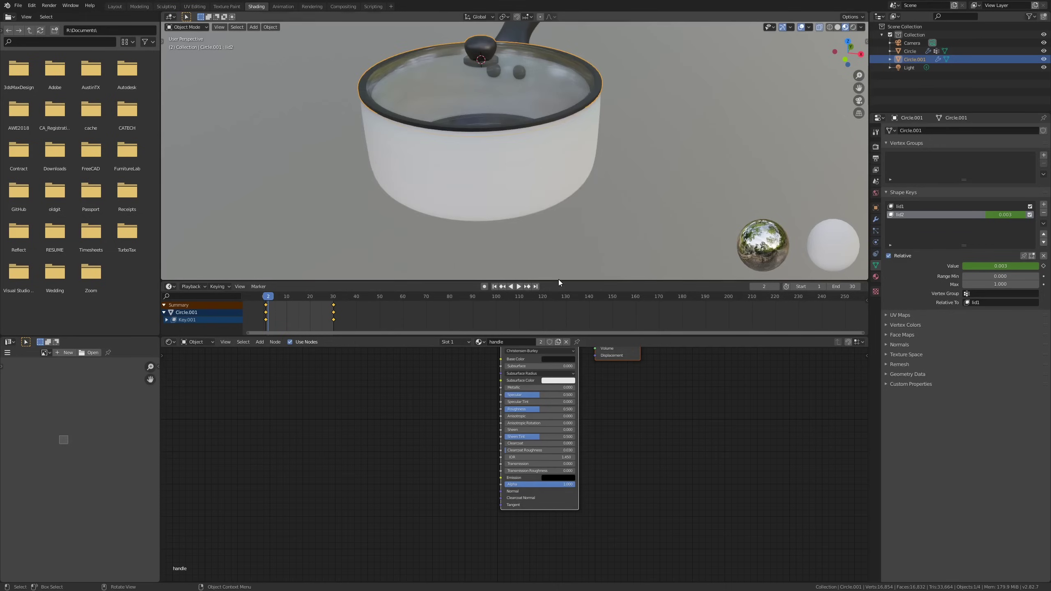
{"action": "left_click", "coordinate": [170, 342]}
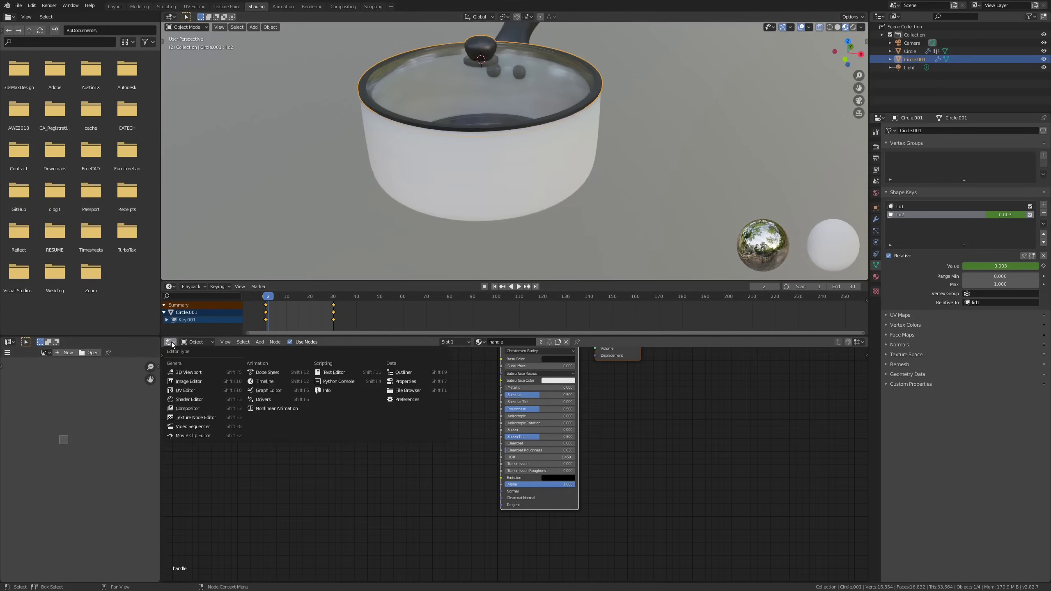
{"action": "left_click", "coordinate": [268, 391]}
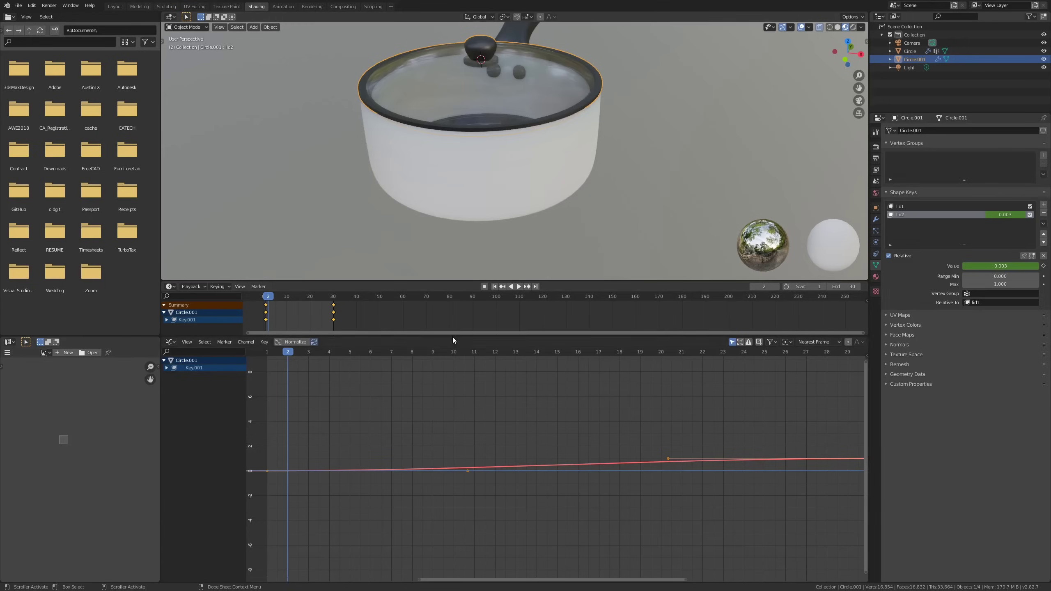
{"action": "left_click_drag", "start_coordinate": [453, 336], "coordinate": [452, 376]}
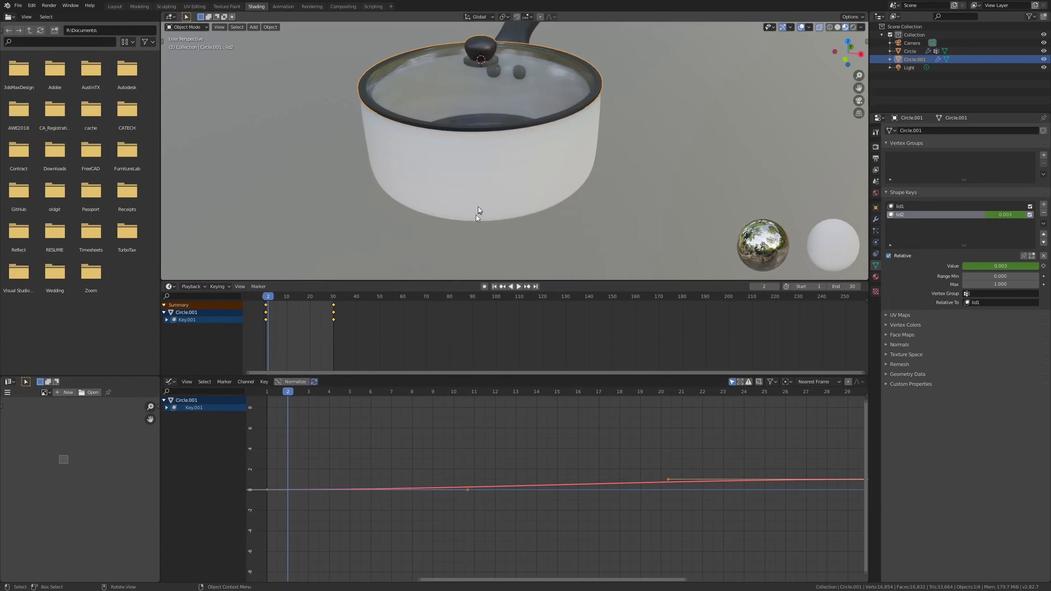
Delete the light from the scene.
{"action": "scroll", "coordinate": [476, 215], "scroll_direction": "down", "scroll_amount": 6}
{"action": "scroll", "coordinate": [476, 190], "scroll_direction": "down", "scroll_amount": 3}
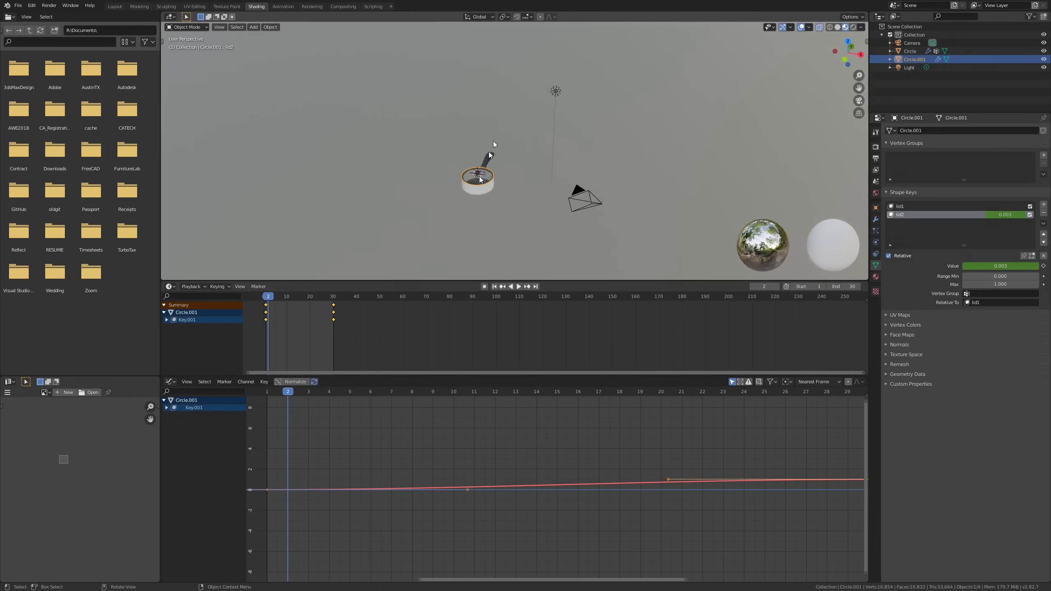
{"action": "left_click", "coordinate": [557, 92]}
{"action": "key", "text": "Delete"}
Select the camera, look through it and fly it closer to the pot.
{"action": "left_click", "coordinate": [581, 188]}
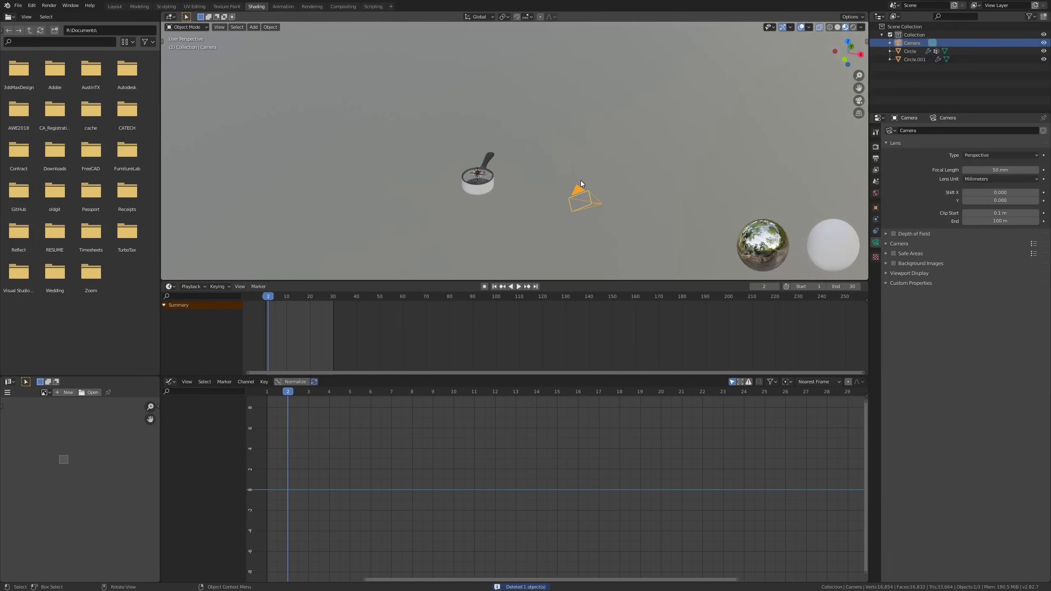
{"action": "key", "text": "KP_0"}
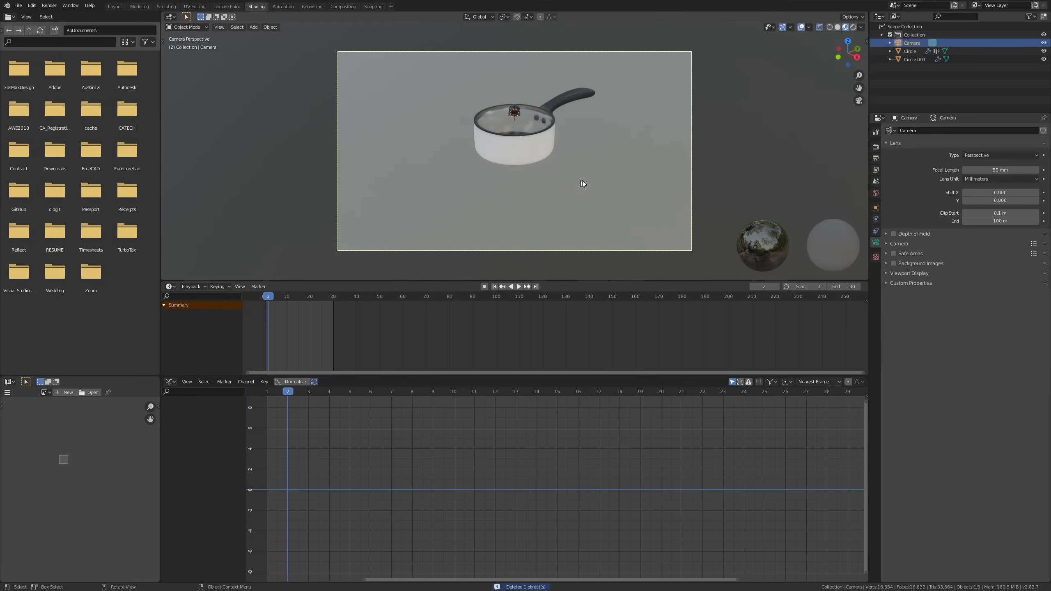
{"action": "key", "text": "shift+grave"}
{"action": "key", "text": "w"}
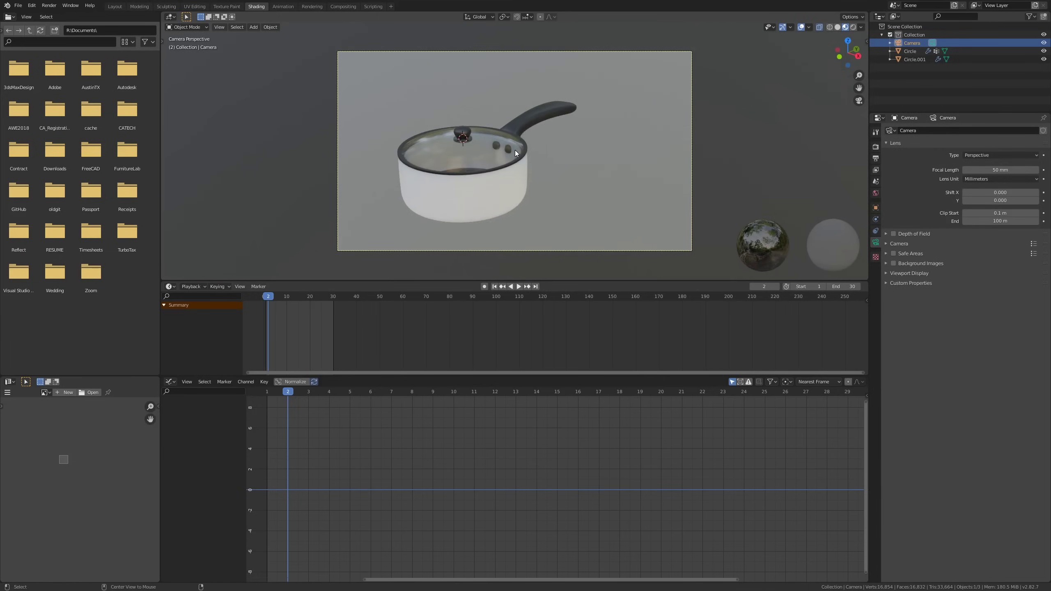
Clear the camera's rotation, fly it back above the pot and move it sideways.
{"action": "key", "text": "alt+r"}
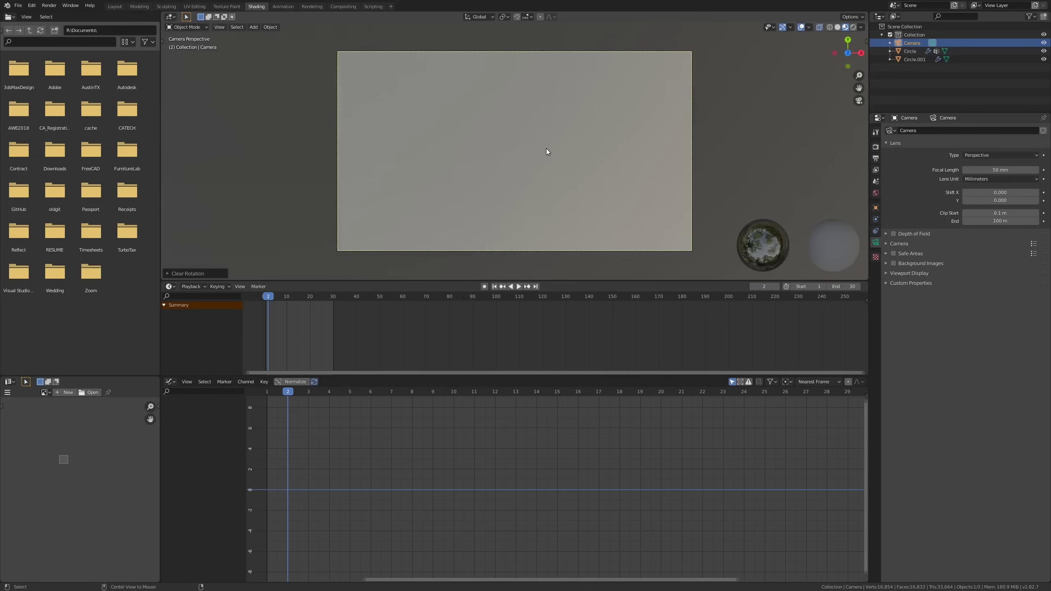
{"action": "key", "text": "shift+grave"}
{"action": "key", "text": "s"}
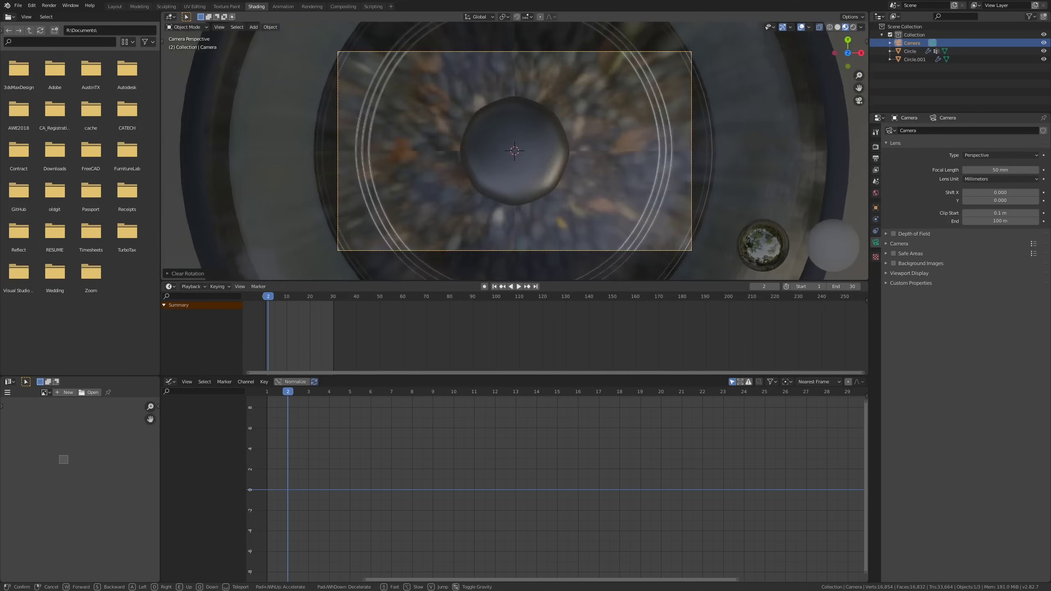
{"action": "left_click", "coordinate": [514, 150]}
{"action": "key", "text": "g"}
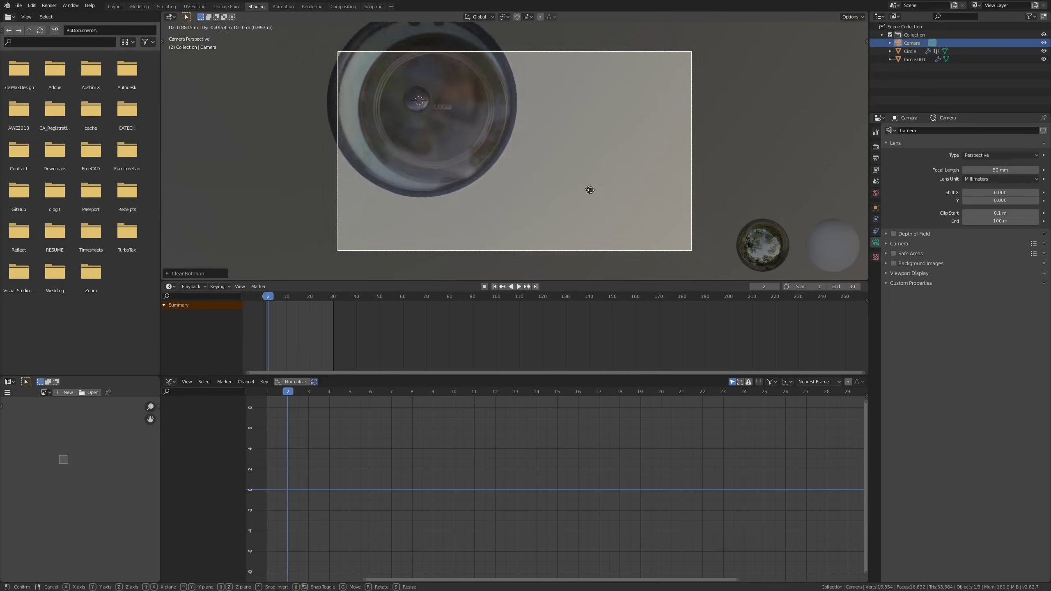
{"action": "left_click", "coordinate": [694, 205]}
Fly the camera to an angled view from above that frames the whole pot with its lid and handle.
{"action": "key", "text": "shift+grave"}
{"action": "key", "text": "w"}
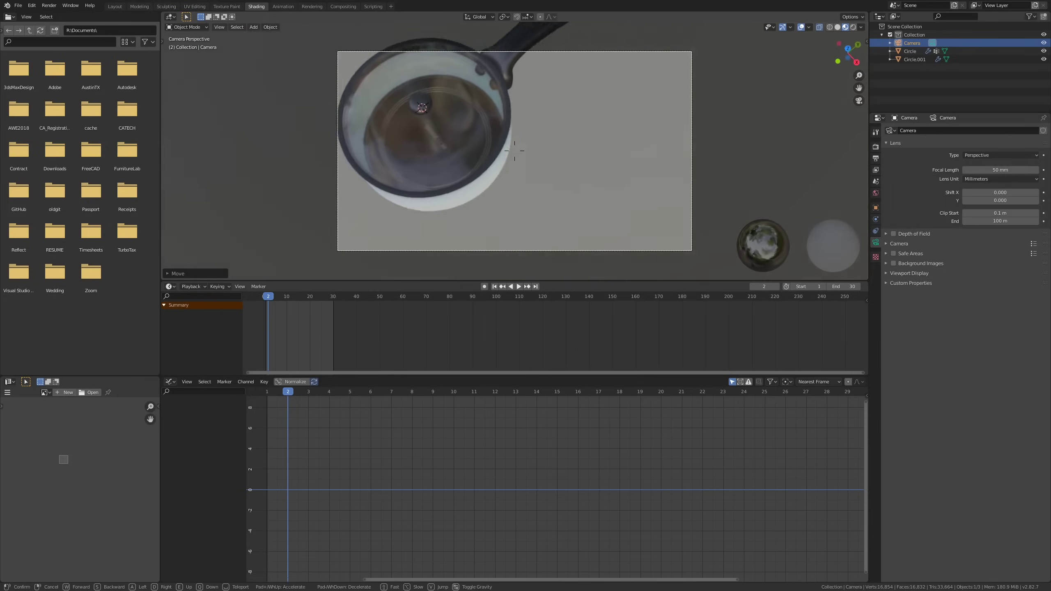
{"action": "key", "text": "s"}
{"action": "key", "text": "w"}
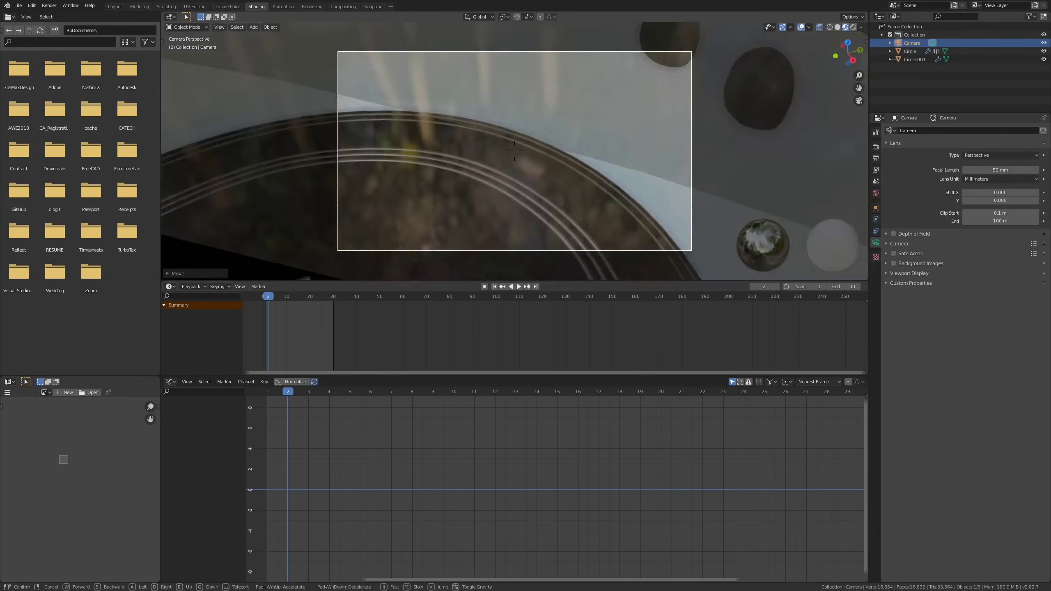
{"action": "key", "text": "s"}
{"action": "key", "text": "w"}
{"action": "key", "text": "s"}
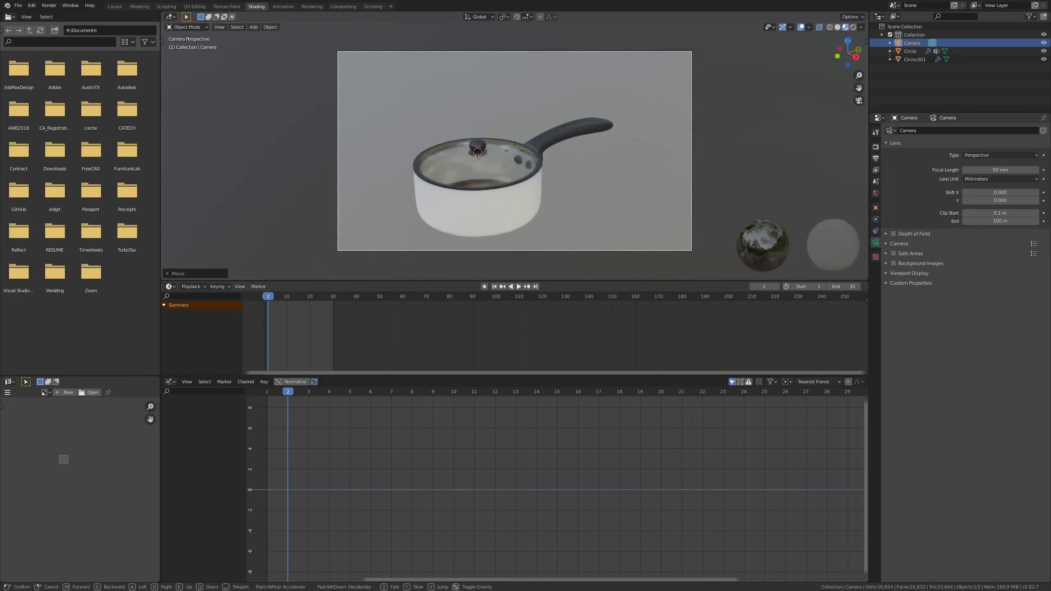
{"action": "left_click", "coordinate": [766, 156]}
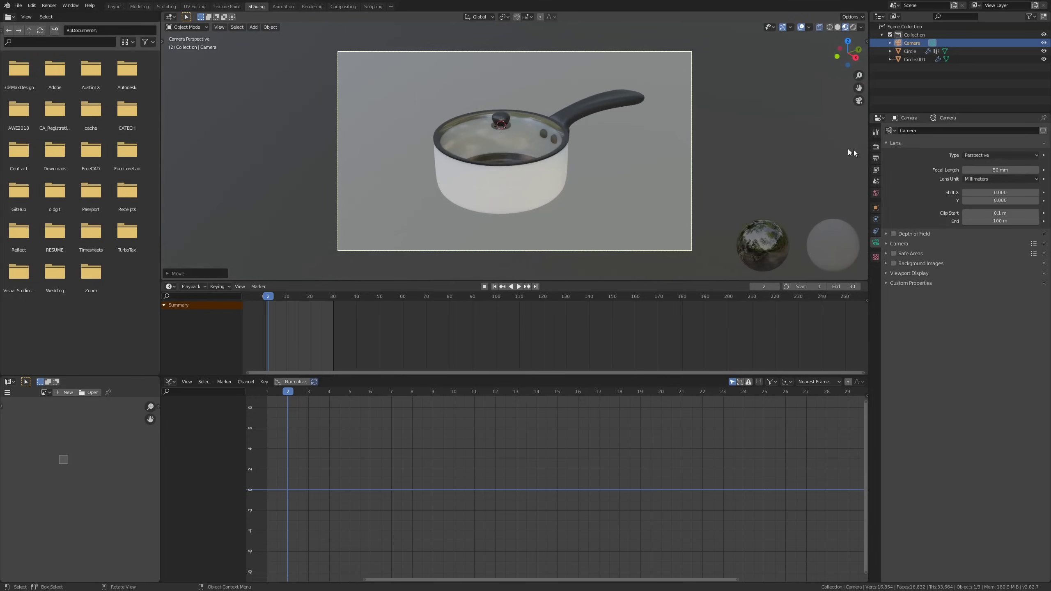
Set the render output's X resolution to 1080 px.
{"action": "left_click", "coordinate": [875, 158]}
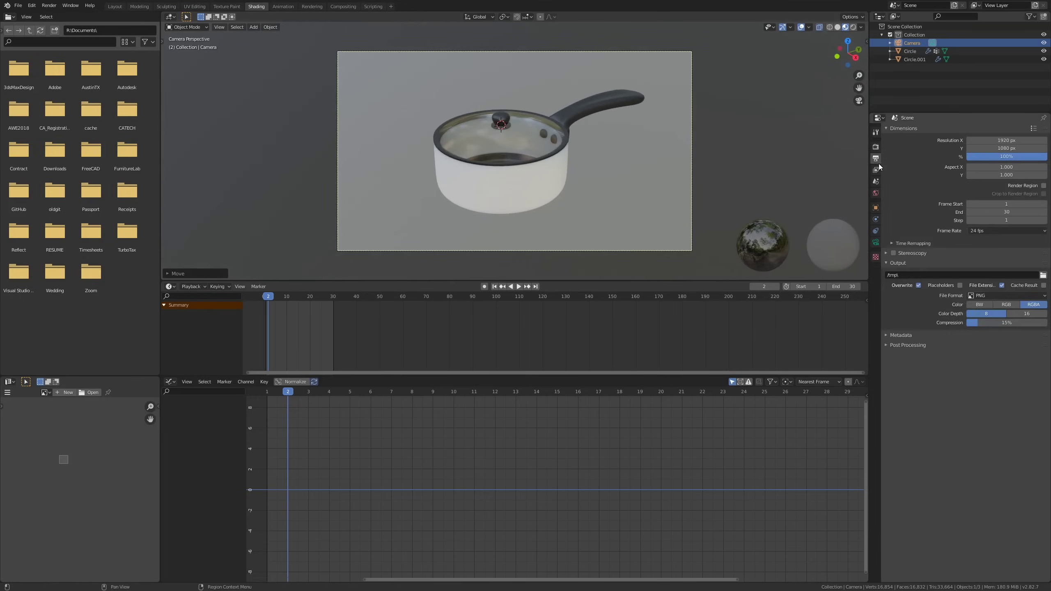
{"action": "left_click", "coordinate": [995, 137]}
{"action": "type", "text": "1080"}
{"action": "key", "text": "Return"}
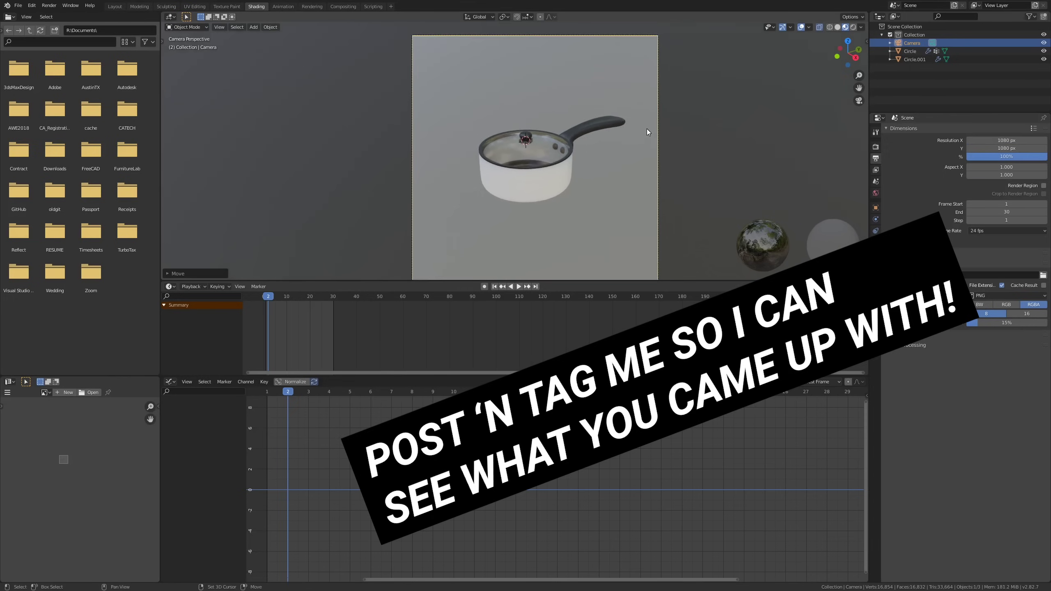
Fly the camera closer to the pot and shift it to reposition the pot and handle within the square frame.
{"action": "key", "text": "shift+grave"}
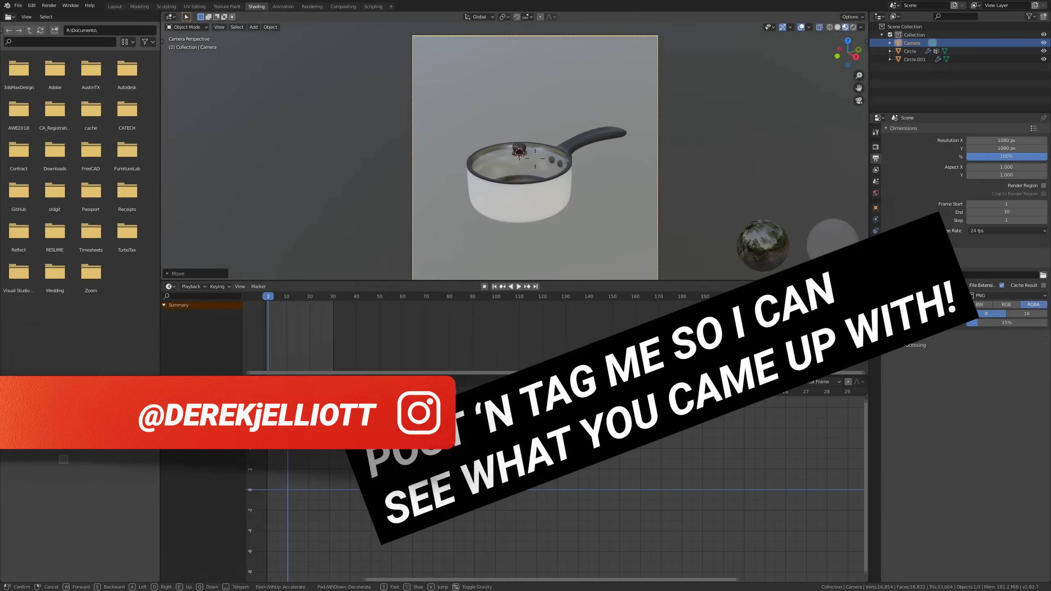
{"action": "key", "text": "w"}
{"action": "left_click", "coordinate": [535, 158]}
{"action": "scroll", "coordinate": [538, 170], "scroll_direction": "down", "scroll_amount": 2}
{"action": "scroll", "coordinate": [541, 178], "scroll_direction": "up", "scroll_amount": 3}
{"action": "scroll", "coordinate": [571, 134], "scroll_direction": "down", "scroll_amount": 1}
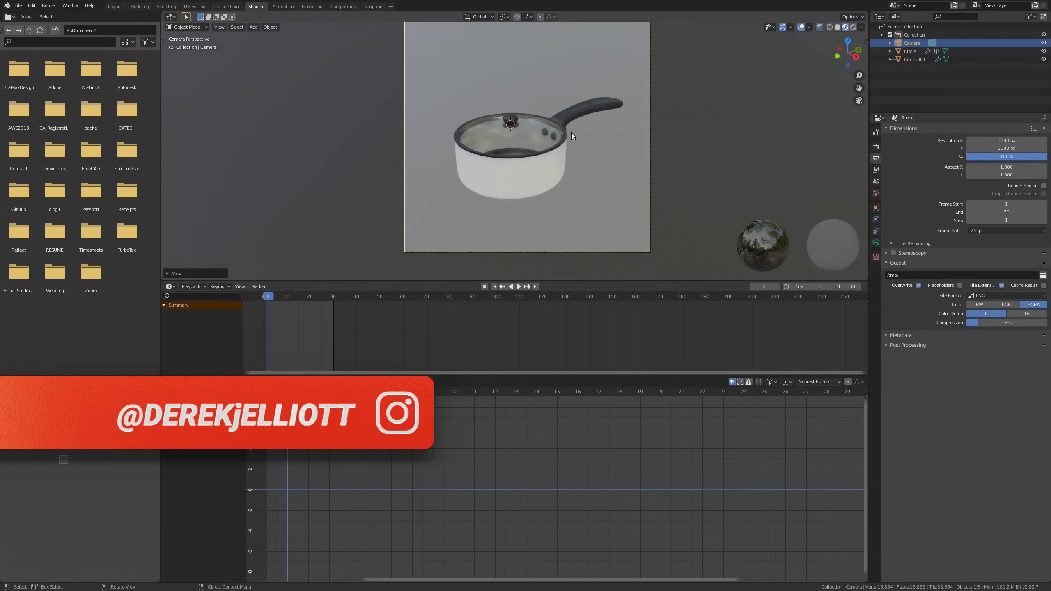
{"action": "scroll", "coordinate": [572, 135], "scroll_direction": "down", "scroll_amount": 2}
{"action": "key", "text": "g"}
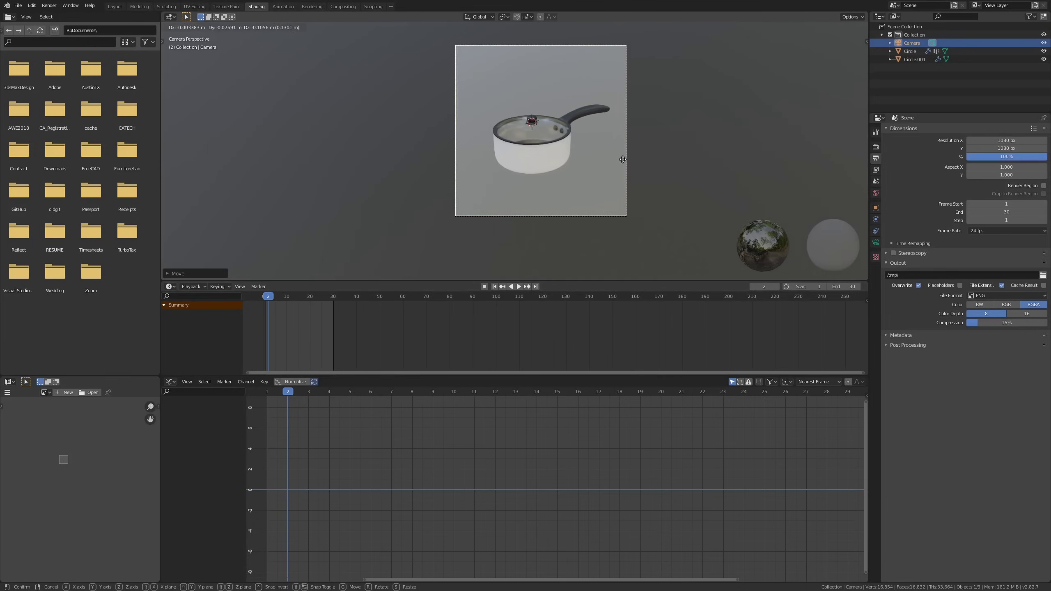
{"action": "left_click", "coordinate": [622, 159]}
Select the pot and snap the 3D cursor to it.
{"action": "left_click", "coordinate": [545, 158]}
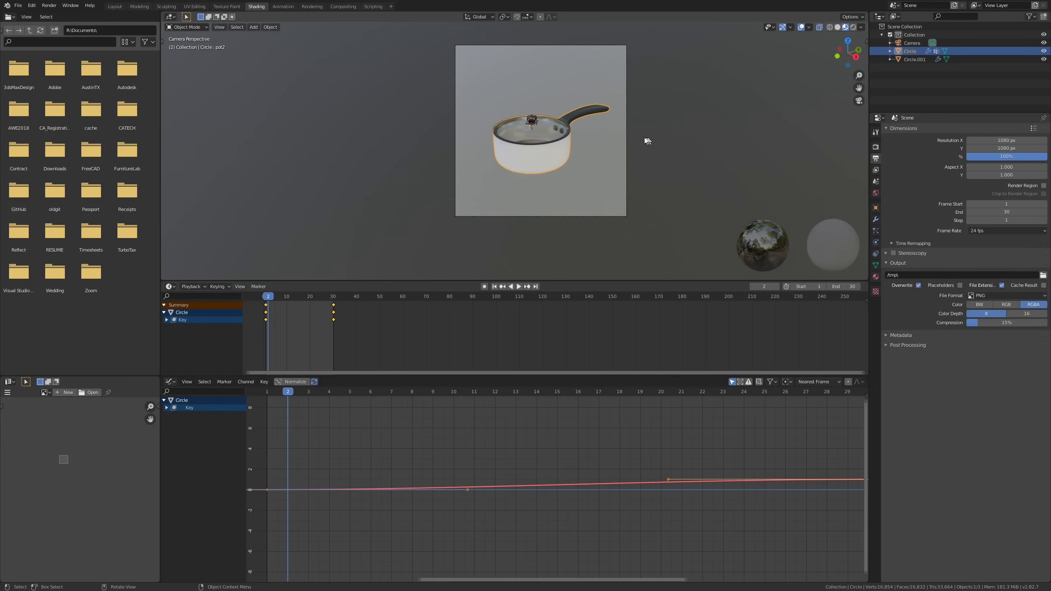
{"action": "scroll", "coordinate": [544, 142], "scroll_direction": "up", "scroll_amount": 1}
{"action": "key", "text": "shift+s"}
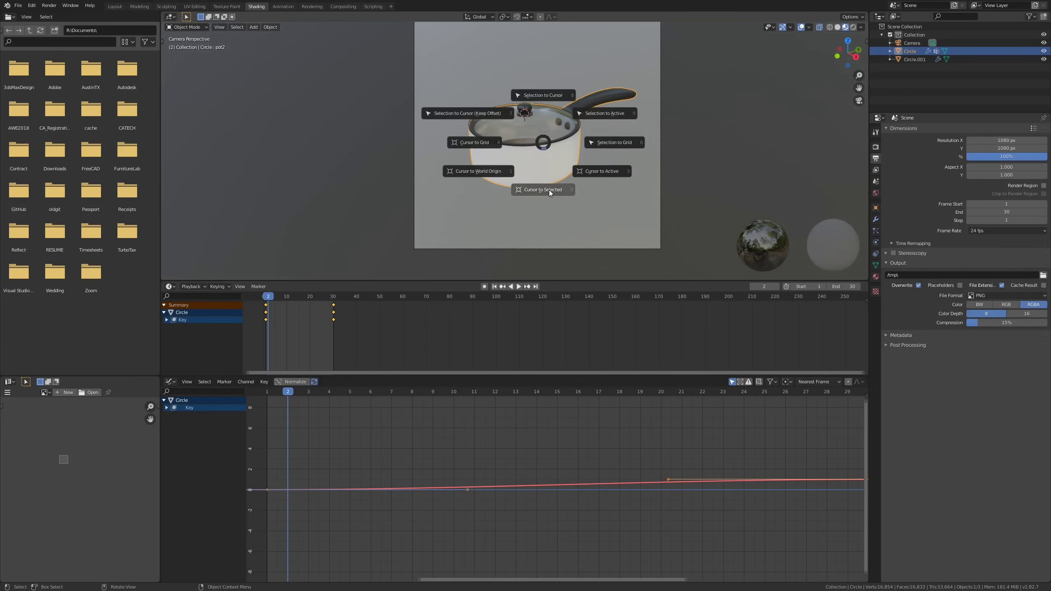
{"action": "left_click", "coordinate": [548, 190]}
Add a cube-shaped empty at the 3D cursor on the pot.
{"action": "mouse_move", "coordinate": [548, 189]}
{"action": "middle_mouse_down"}
{"action": "mouse_move", "coordinate": [538, 154]}
{"action": "mouse_move", "coordinate": [555, 184]}
{"action": "middle_mouse_up"}
{"action": "key", "text": "shift+a"}
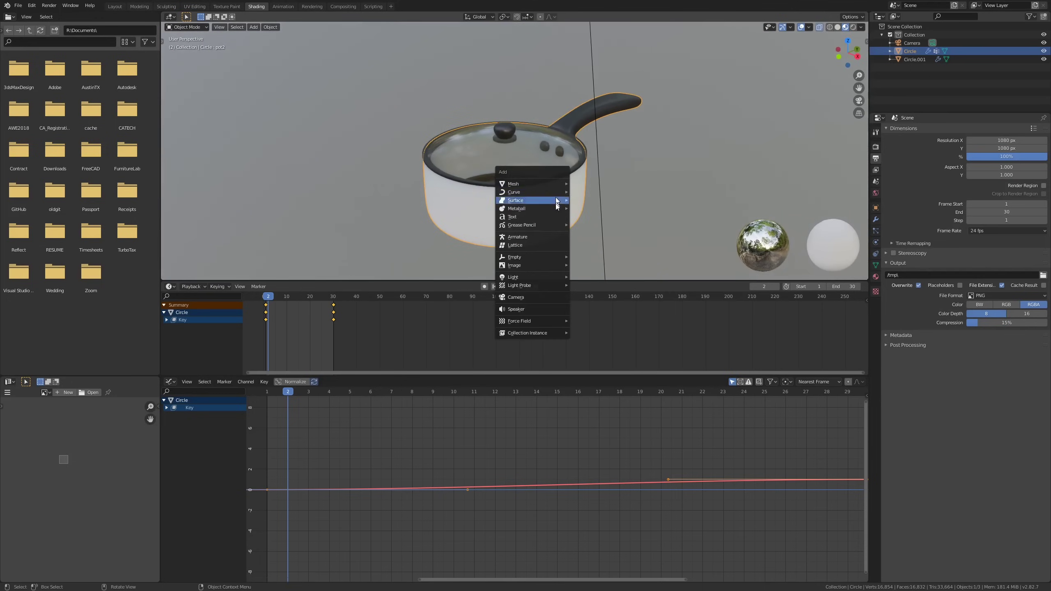
{"action": "mouse_move", "coordinate": [557, 256]}
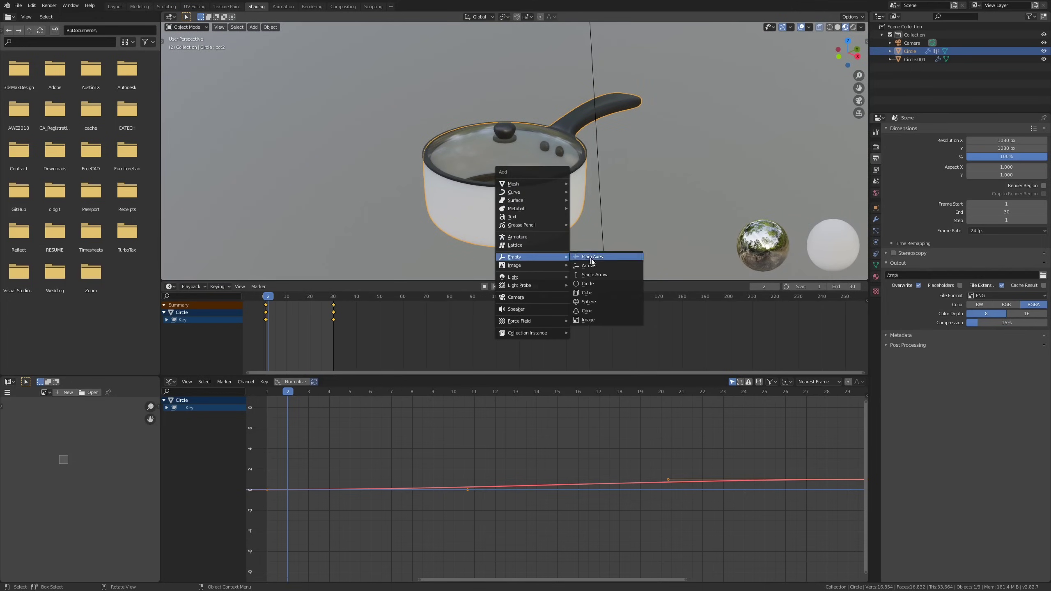
{"action": "left_click", "coordinate": [596, 291]}
{"action": "key", "text": "g"}
{"action": "left_click", "coordinate": [623, 167]}
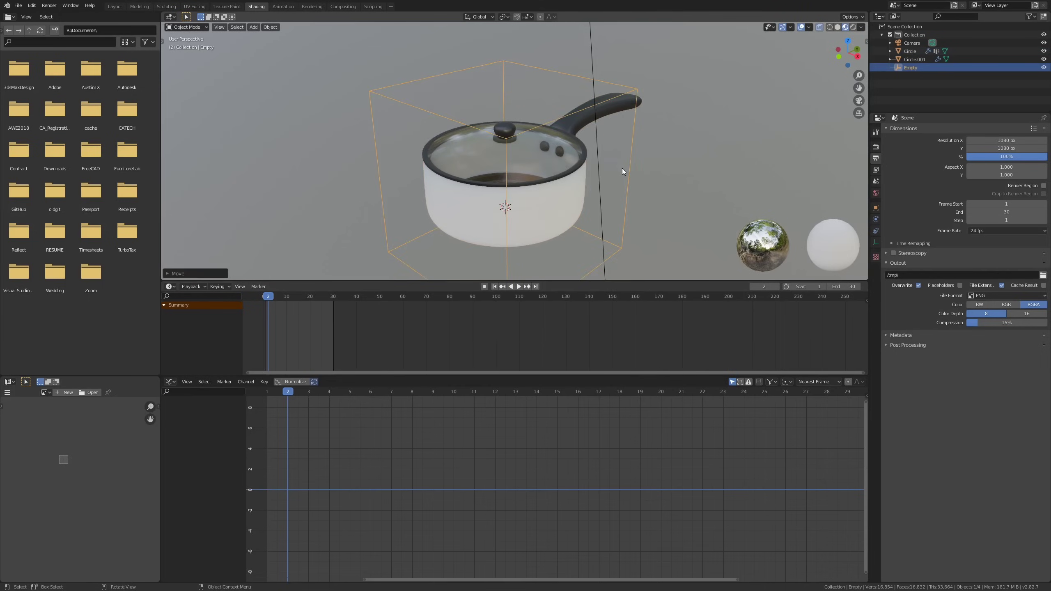
Parent the pot and its lid to the cube empty using Object (Keep Transform).
{"action": "middle_click_drag", "start_coordinate": [622, 167], "coordinate": [528, 201]}
{"action": "left_click", "coordinate": [529, 198]}
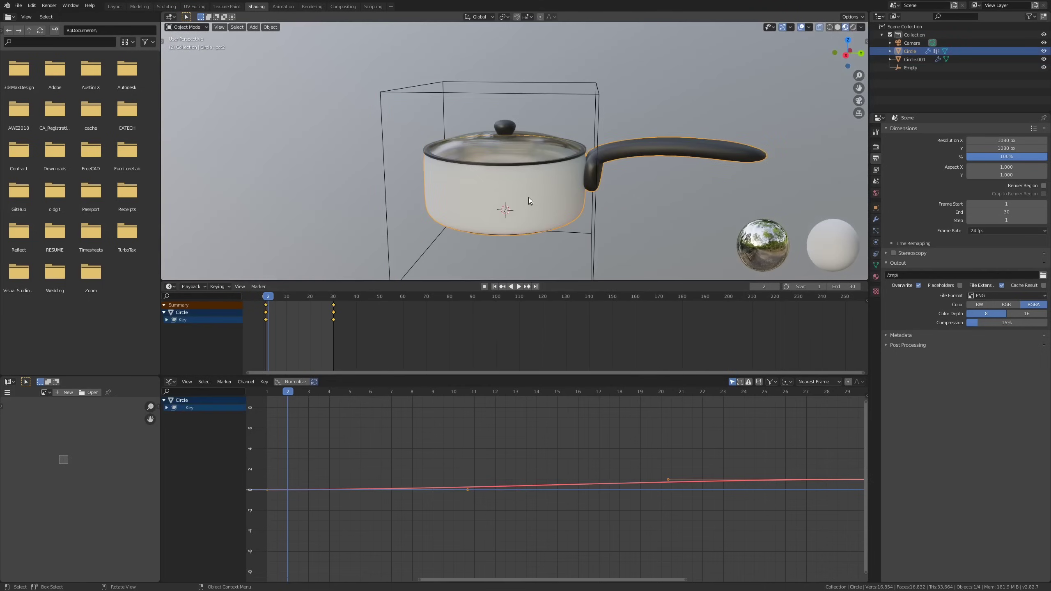
{"action": "left_click", "coordinate": [517, 141], "text": "shift"}
{"action": "left_click", "coordinate": [572, 95], "text": "shift"}
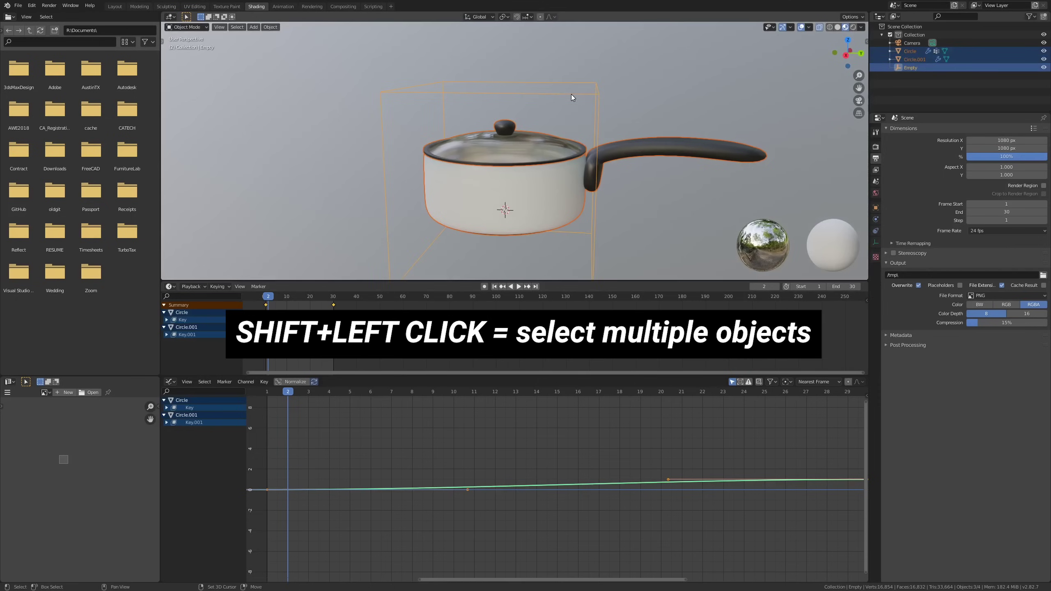
{"action": "key", "text": "ctrl+p"}
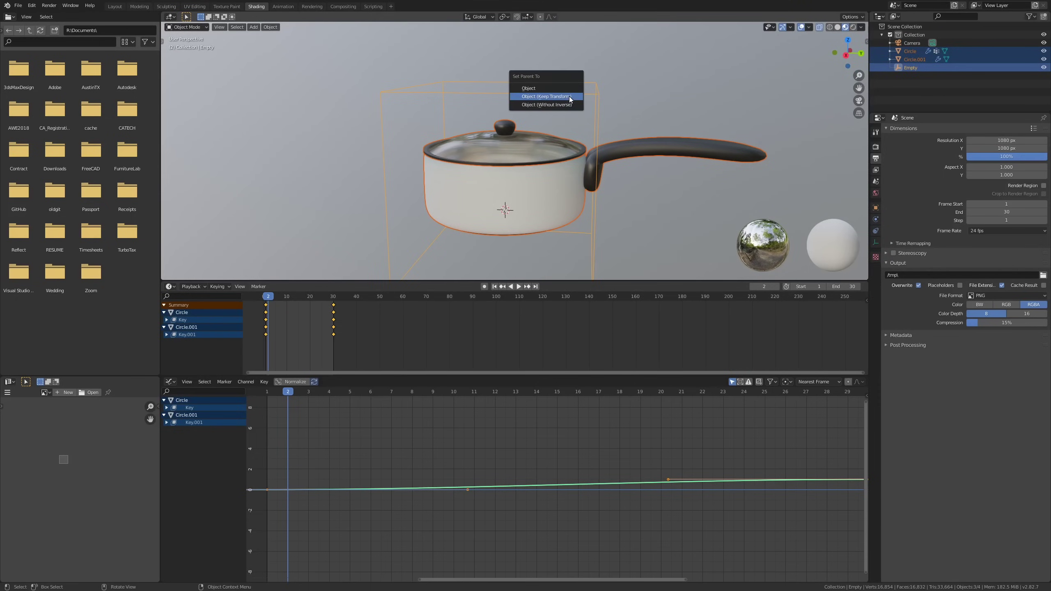
{"action": "left_click", "coordinate": [569, 97]}
{"action": "left_click", "coordinate": [569, 96]}
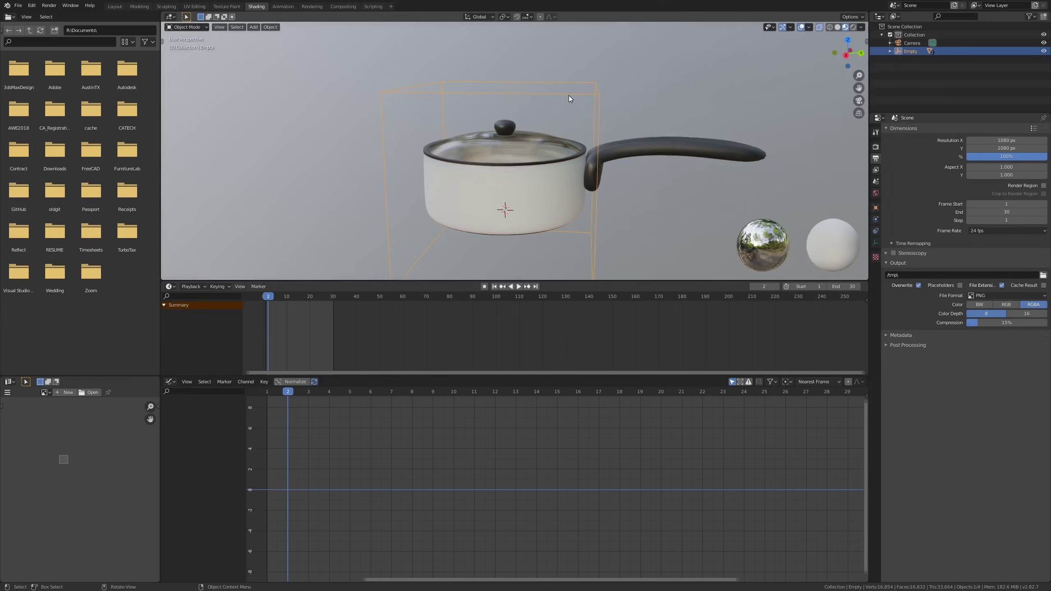
Return to the camera view and tilt the empty with an X rotation of 20°.
{"action": "key", "text": "KP_0"}
{"action": "key", "text": "n"}
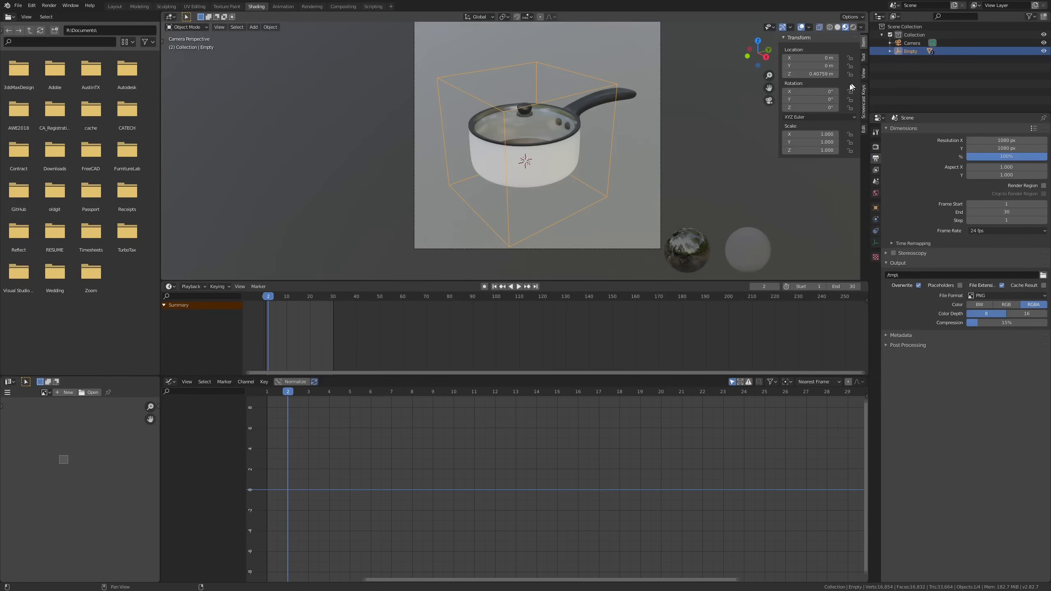
{"action": "mouse_move", "coordinate": [810, 99]}
{"action": "left_mouse_down"}
{"action": "mouse_move", "coordinate": [786, 99]}
{"action": "mouse_move", "coordinate": [874, 99]}
{"action": "mouse_move", "coordinate": [786, 90]}
{"action": "mouse_move", "coordinate": [852, 91]}
{"action": "mouse_move", "coordinate": [827, 90]}
{"action": "left_mouse_up"}
{"action": "key", "text": "Escape"}
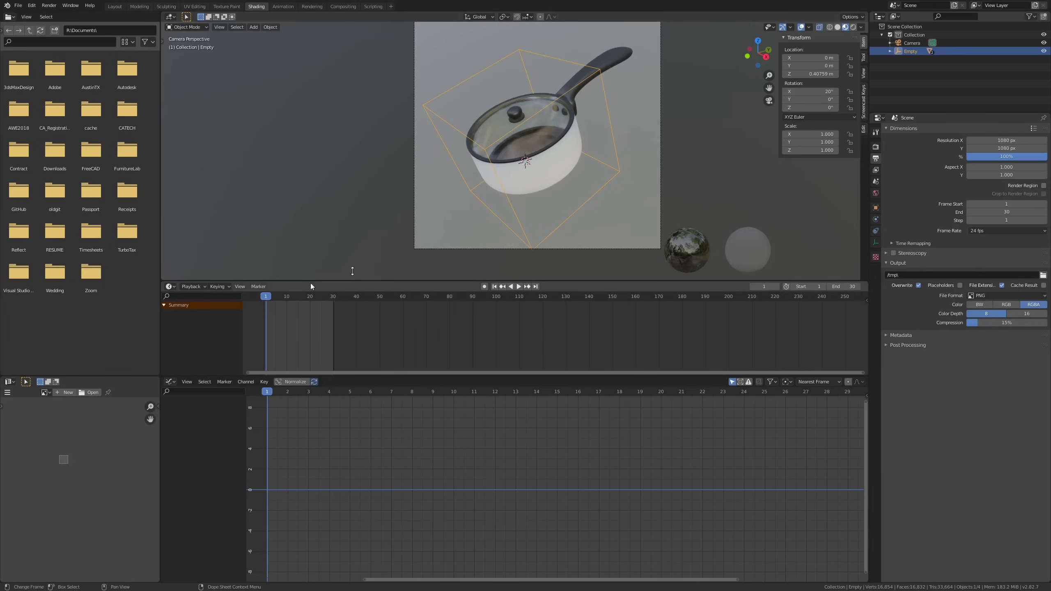
Keyframe the empty's Z rotation at 0° on frame 1 and at 100° on frame 30.
{"action": "right_click", "coordinate": [813, 107]}
{"action": "left_click", "coordinate": [815, 106]}
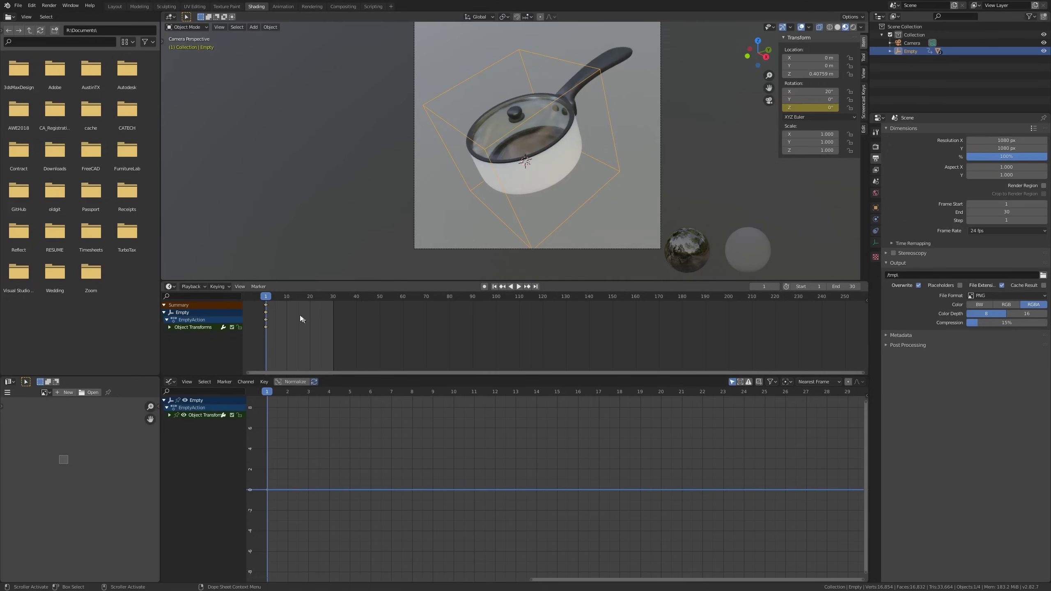
{"action": "left_click_drag", "start_coordinate": [282, 295], "coordinate": [337, 301]}
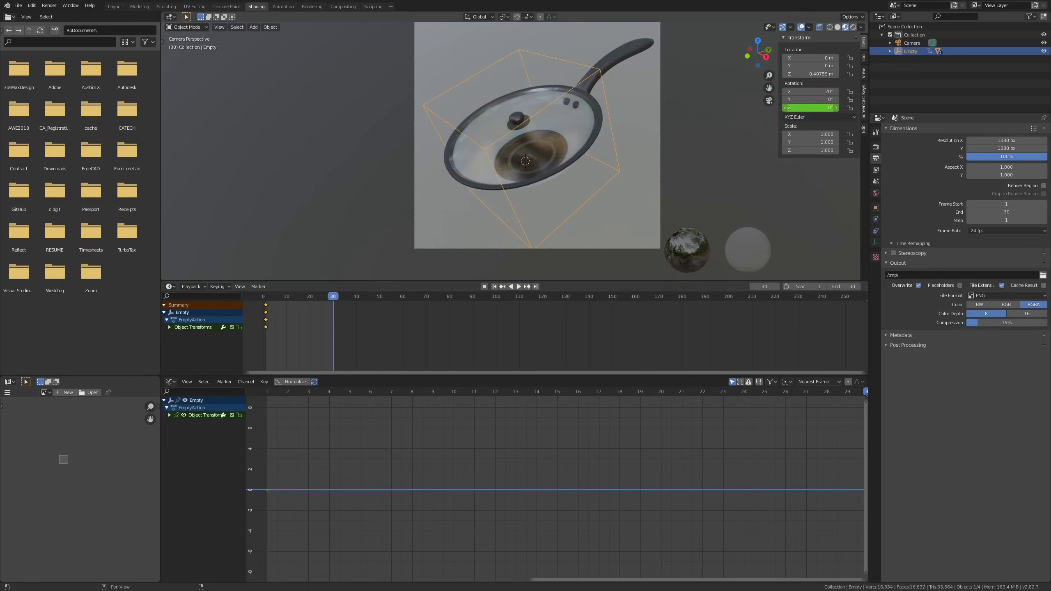
{"action": "left_click_drag", "start_coordinate": [811, 108], "coordinate": [852, 108]}
{"action": "right_click", "coordinate": [803, 107]}
{"action": "left_click", "coordinate": [801, 108]}
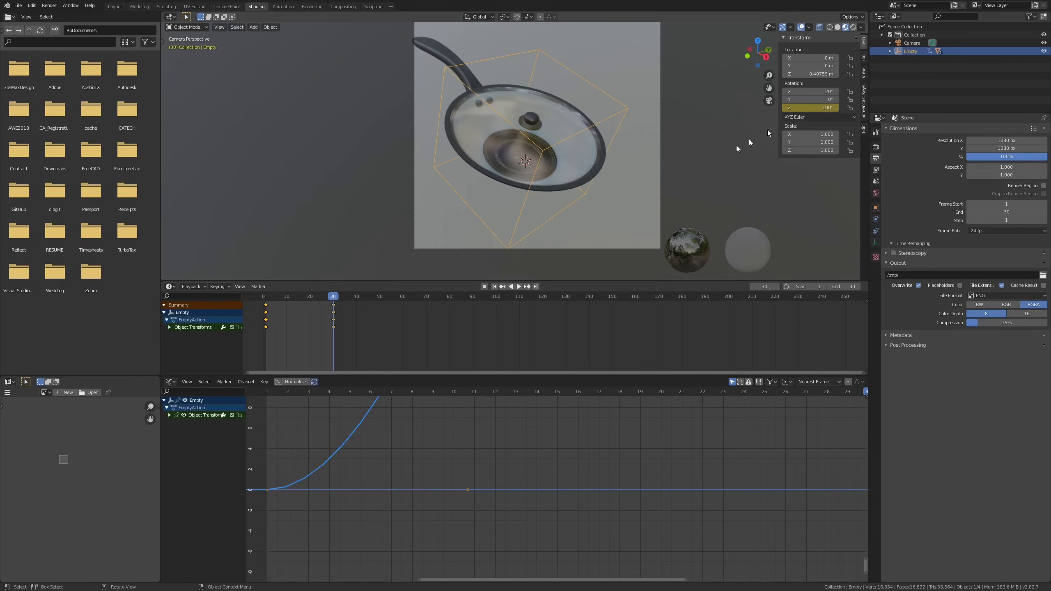
Select the camera and fly it back until the whole tilted pan and handle fit inside the frame.
{"action": "scroll", "coordinate": [574, 183], "scroll_direction": "down", "scroll_amount": 3}
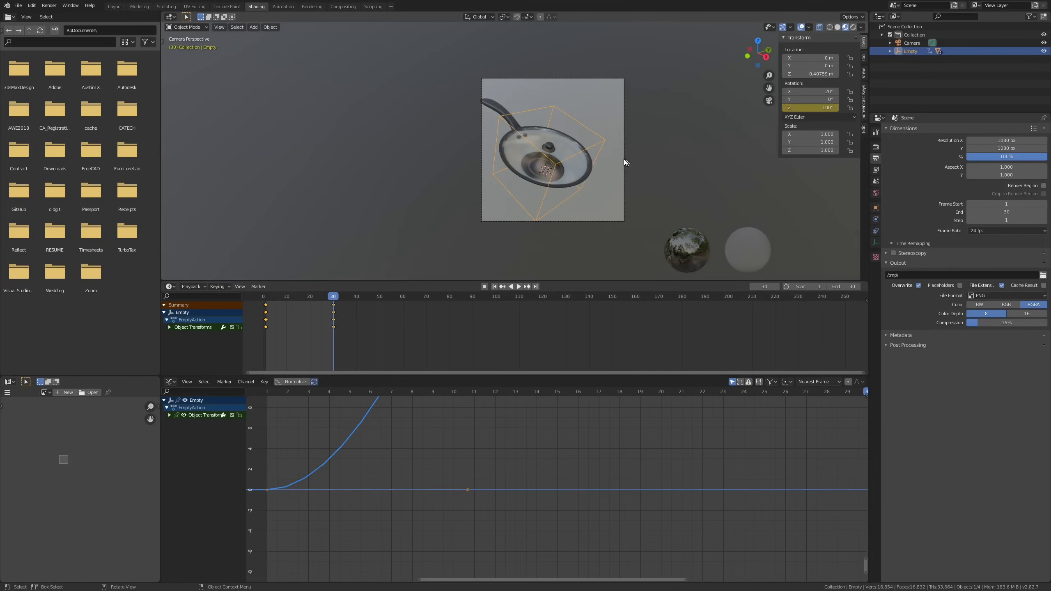
{"action": "left_click", "coordinate": [624, 159]}
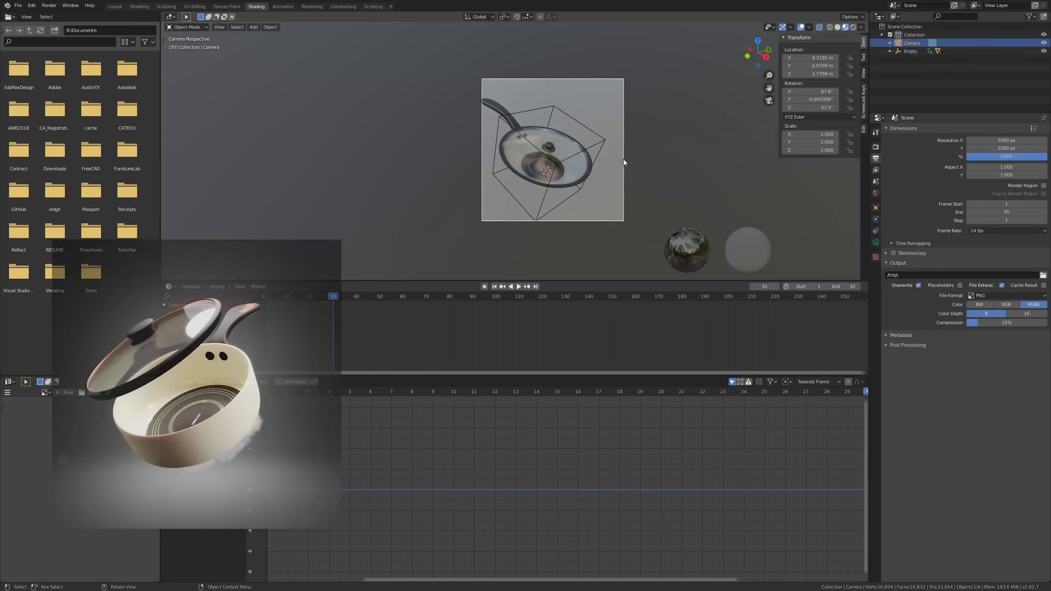
{"action": "key", "text": "g"}
{"action": "key", "text": "z"}
{"action": "key", "text": "z"}
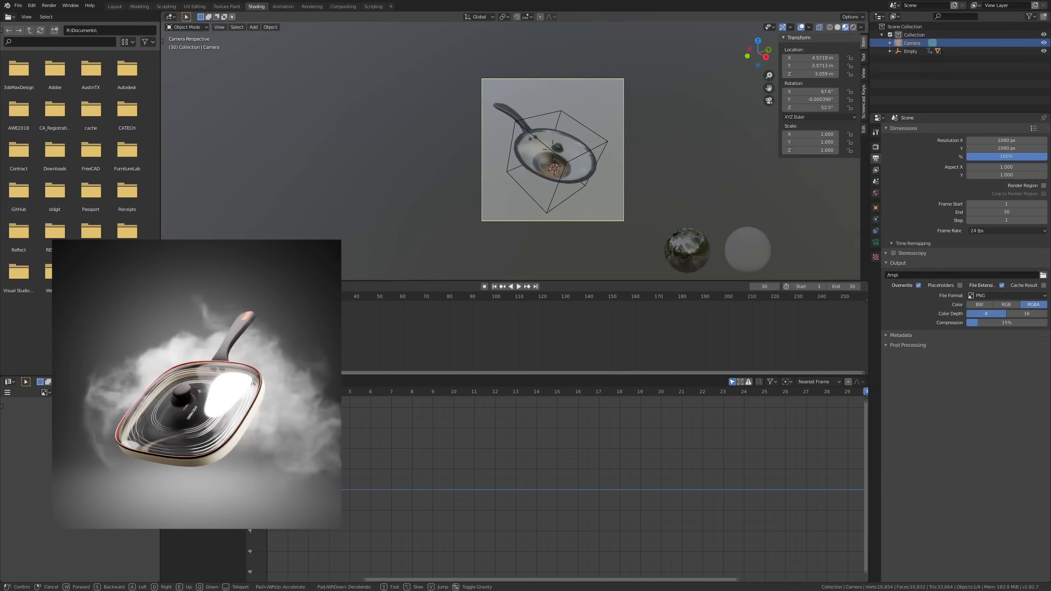
{"action": "left_click", "coordinate": [516, 151]}
{"action": "scroll", "coordinate": [515, 151], "scroll_direction": "up", "scroll_amount": 2}
{"action": "middle_click_drag", "start_coordinate": [548, 161], "coordinate": [504, 150], "text": "shift"}
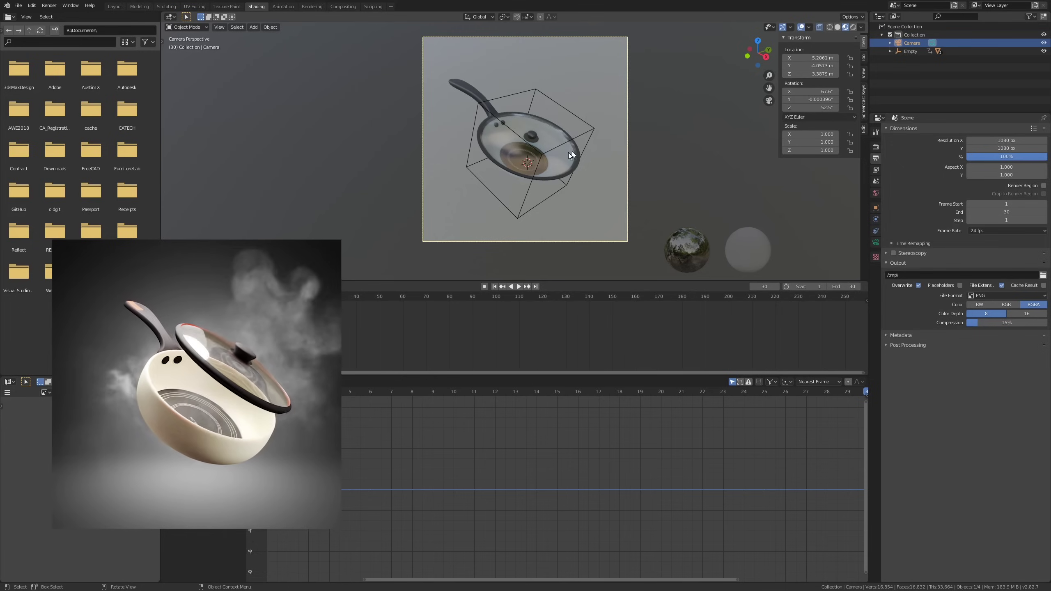
Lower the camera about 0.83 m along global Z, then set its X rotation to 72.9° and Y rotation to 0°.
{"action": "key", "text": "g"}
{"action": "key", "text": "z"}
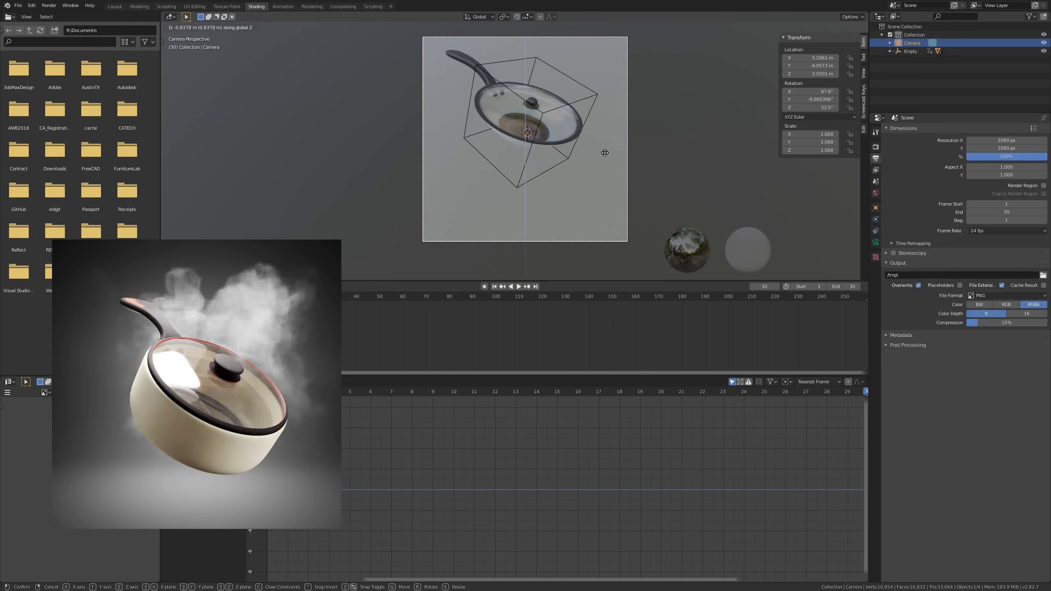
{"action": "left_click", "coordinate": [606, 158]}
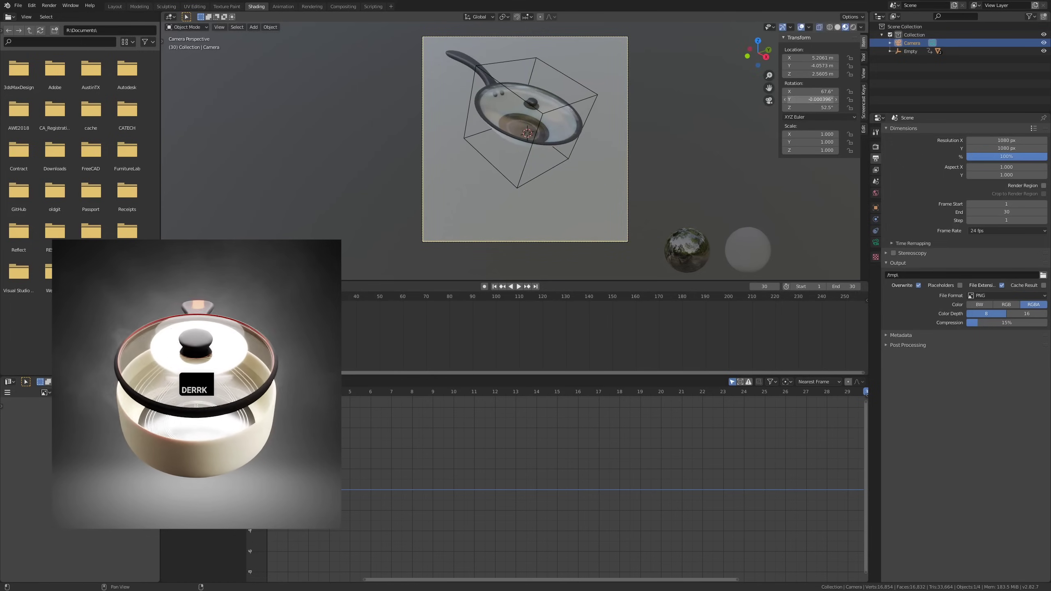
{"action": "left_click_drag", "start_coordinate": [809, 91], "coordinate": [832, 91]}
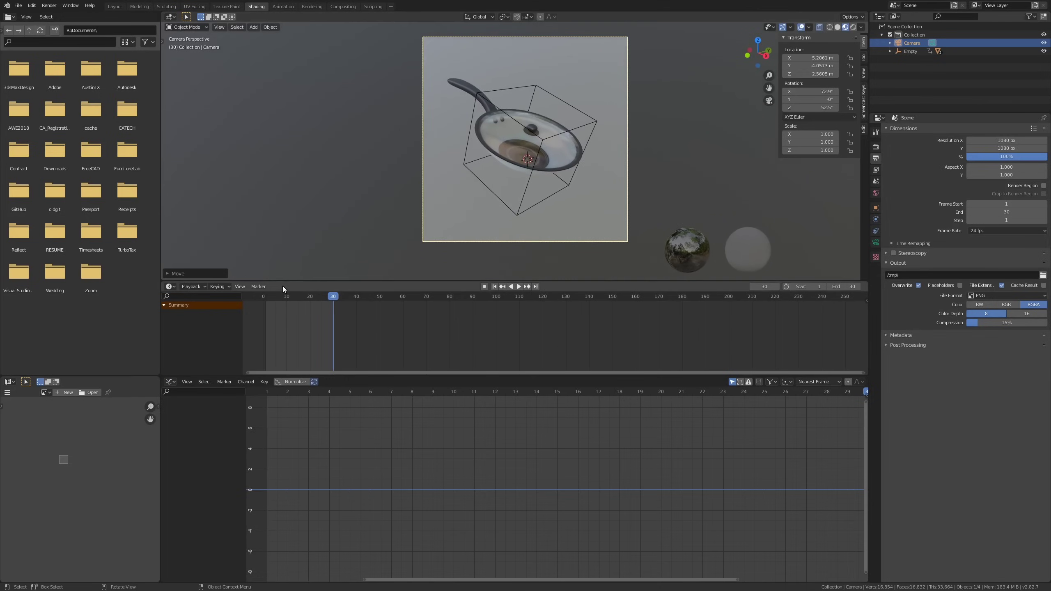
Play the animation from the first frame to check the rotation through the camera, then stop it.
{"action": "left_click", "coordinate": [267, 297]}
{"action": "key", "text": "space"}
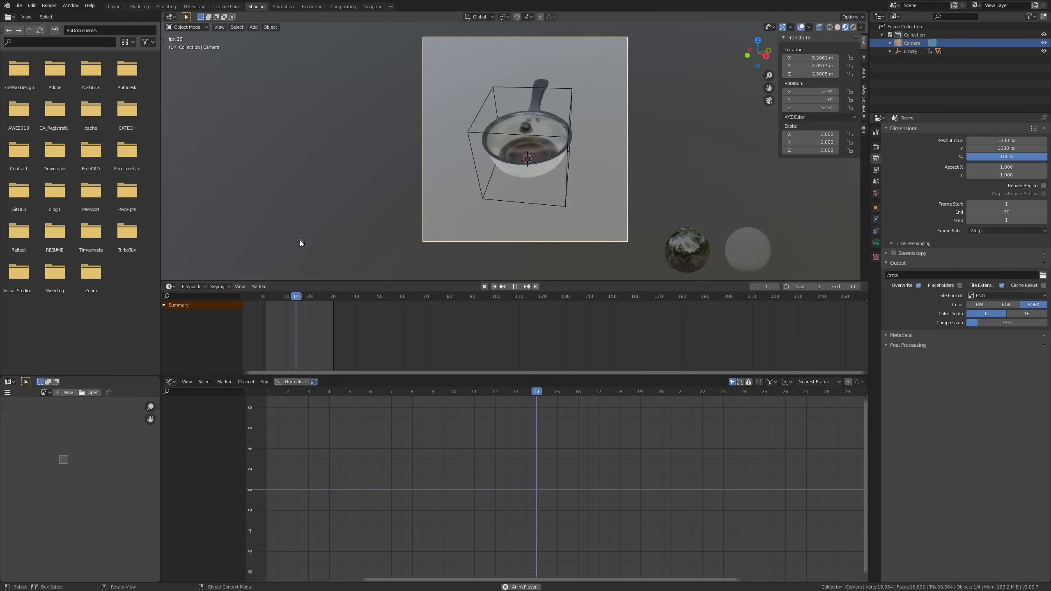
{"action": "key", "text": "space"}
Keyframe the lid's Z location at its resting height on frames 1 and 30.
{"action": "left_click", "coordinate": [529, 127]}
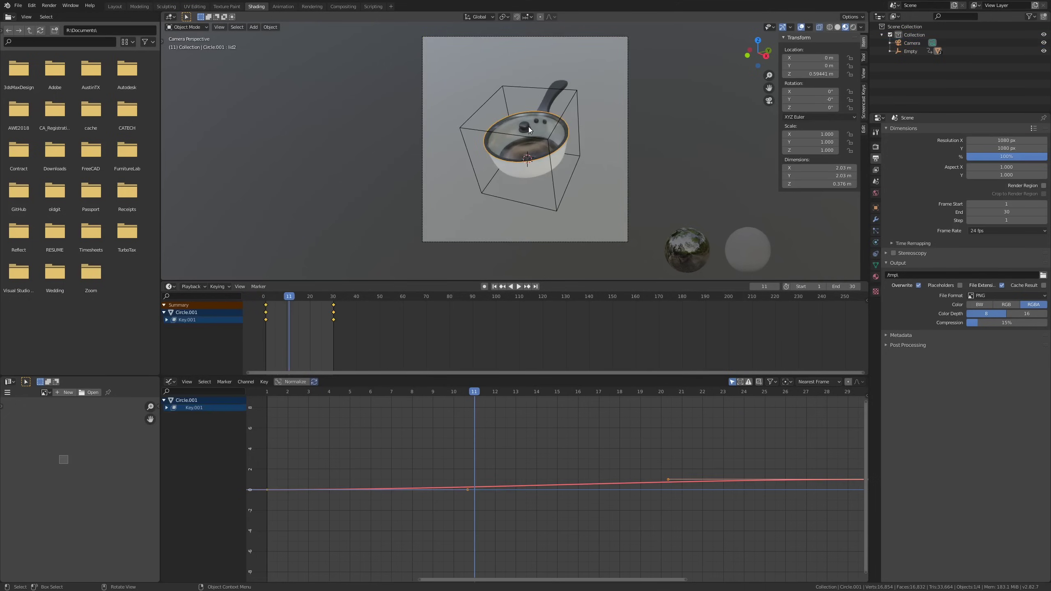
{"action": "left_click_drag", "start_coordinate": [279, 294], "coordinate": [267, 298]}
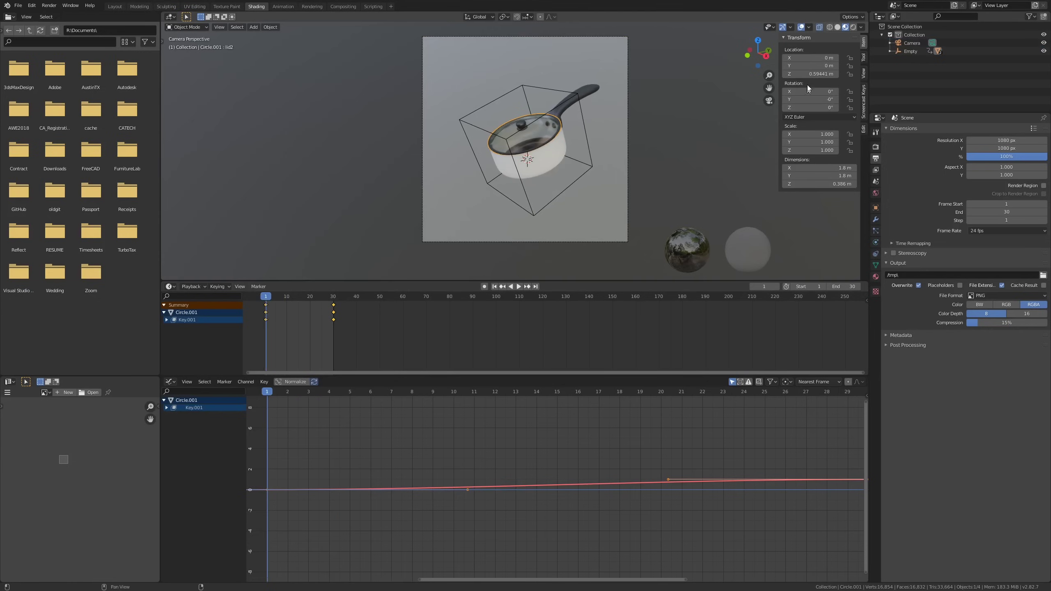
{"action": "mouse_move", "coordinate": [806, 76]}
{"action": "left_mouse_down"}
{"action": "mouse_move", "coordinate": [862, 76]}
{"action": "mouse_move", "coordinate": [806, 76]}
{"action": "left_mouse_up"}
{"action": "right_click", "coordinate": [807, 76]}
{"action": "left_click", "coordinate": [806, 76]}
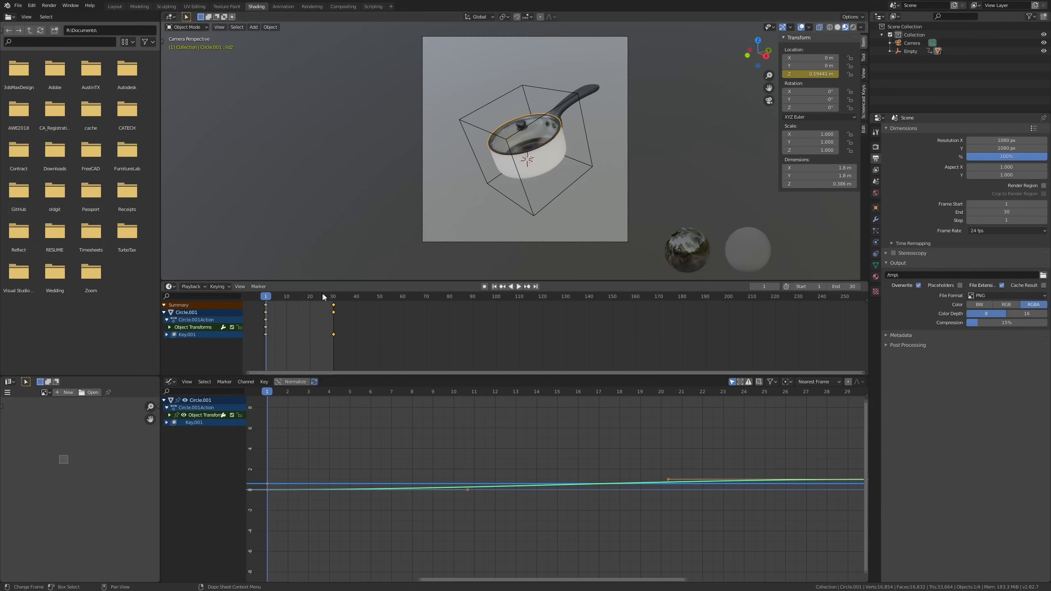
{"action": "left_click_drag", "start_coordinate": [324, 296], "coordinate": [333, 298]}
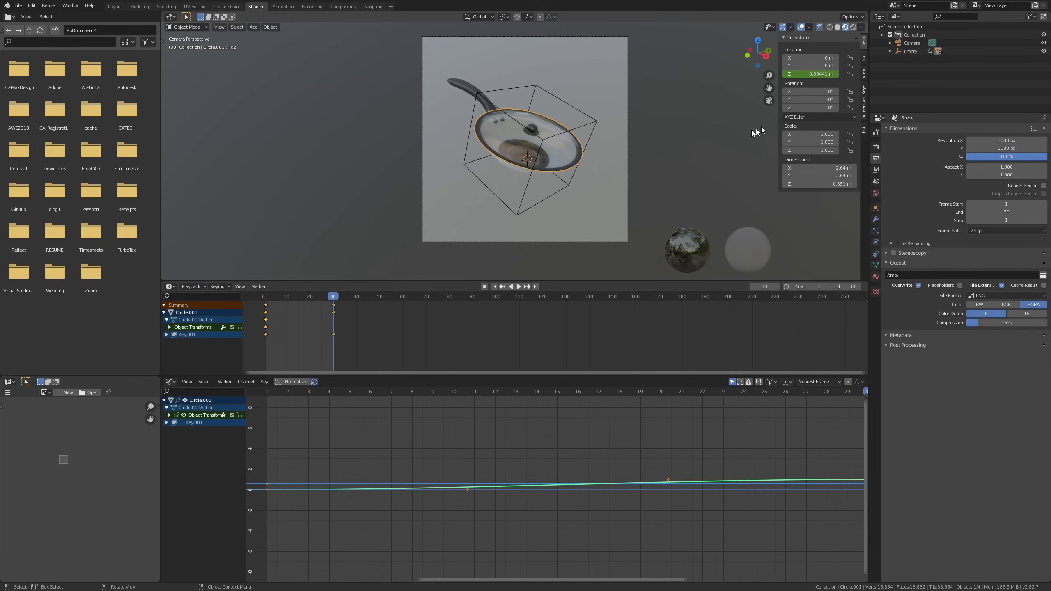
{"action": "right_click", "coordinate": [805, 74]}
{"action": "left_click", "coordinate": [805, 77]}
Raise the lid to a Z location of 1.2194 m on frame 13 and keyframe that Z value.
{"action": "key", "text": "space"}
{"action": "left_click", "coordinate": [295, 296]}
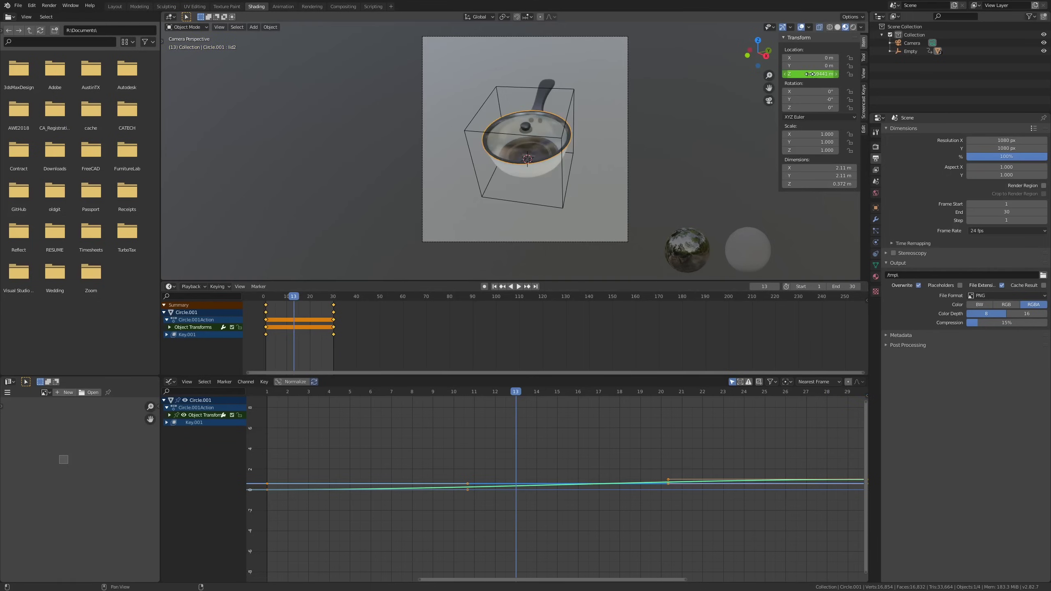
{"action": "left_click_drag", "start_coordinate": [809, 74], "coordinate": [832, 74]}
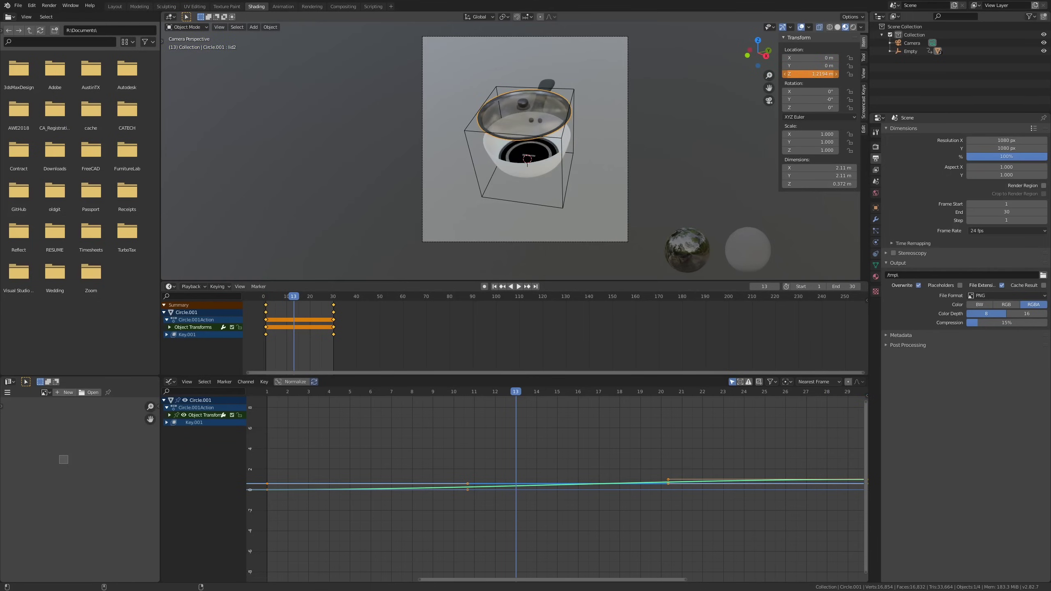
{"action": "right_click", "coordinate": [808, 73]}
{"action": "left_click", "coordinate": [808, 73]}
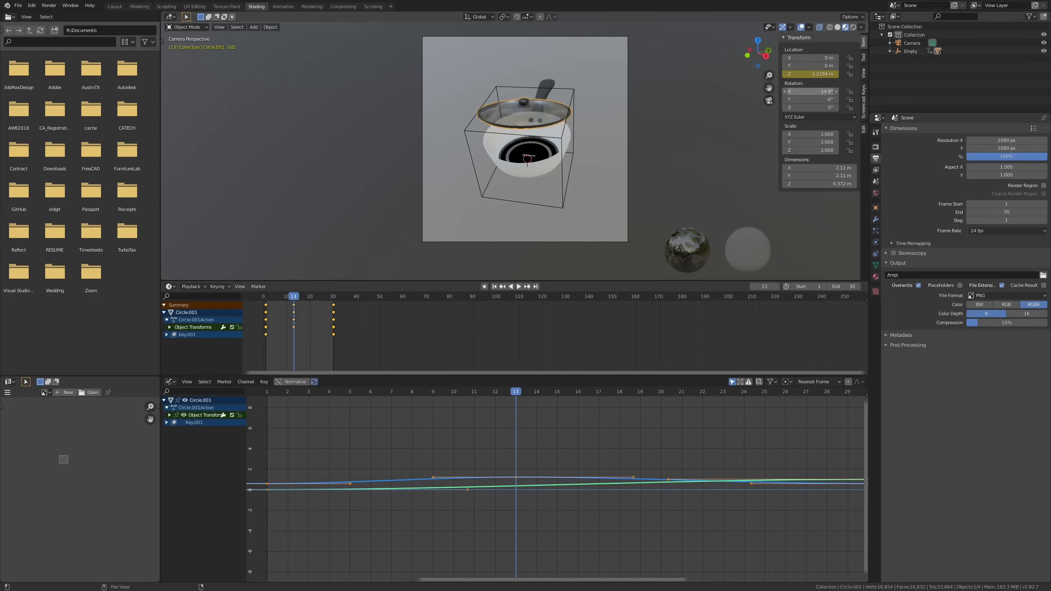
Keyframe the lid's Y rotation at 0° on frame 1.
{"action": "mouse_move", "coordinate": [813, 100]}
{"action": "left_mouse_down"}
{"action": "mouse_move", "coordinate": [827, 100]}
{"action": "mouse_move", "coordinate": [812, 100]}
{"action": "left_mouse_up"}
{"action": "key", "text": "Escape"}
{"action": "left_click", "coordinate": [263, 296]}
{"action": "key", "text": "space"}
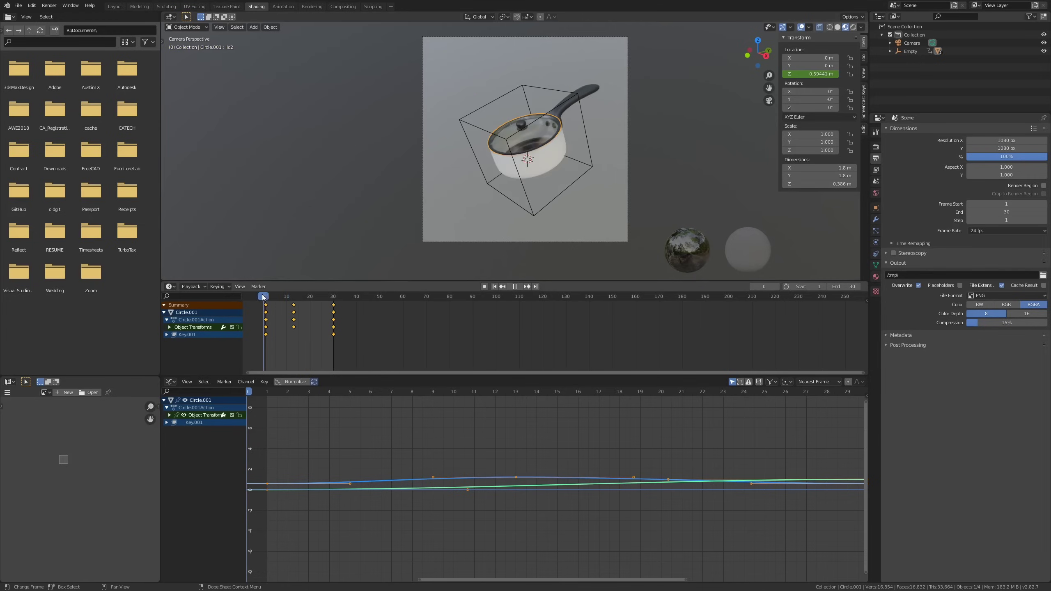
{"action": "left_click_drag", "start_coordinate": [264, 296], "coordinate": [266, 296]}
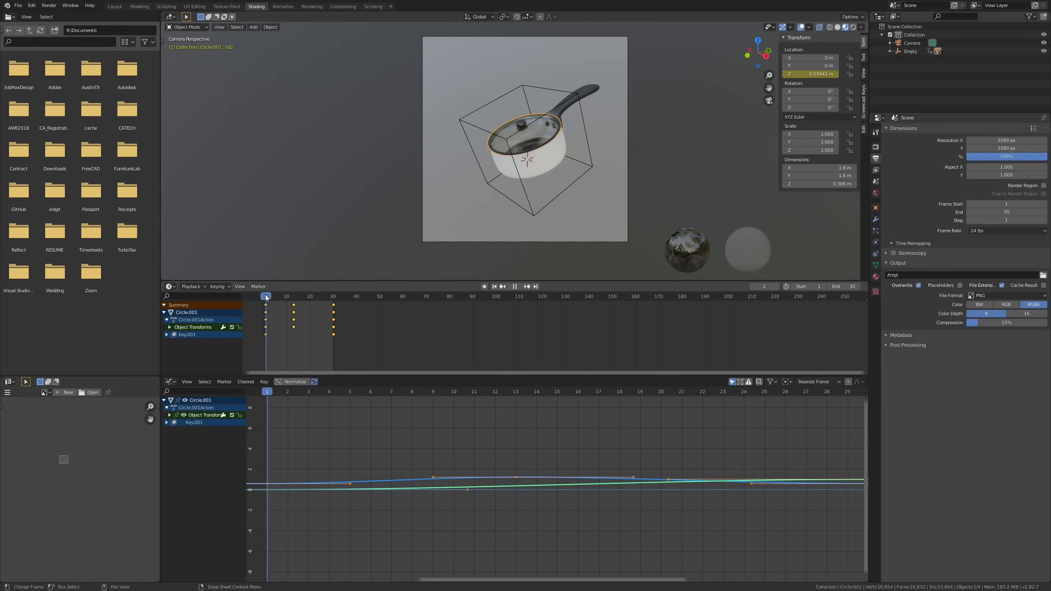
{"action": "mouse_move", "coordinate": [811, 100]}
{"action": "left_mouse_down"}
{"action": "mouse_move", "coordinate": [802, 100]}
{"action": "mouse_move", "coordinate": [811, 100]}
{"action": "left_mouse_up"}
{"action": "right_click", "coordinate": [811, 100]}
{"action": "left_click", "coordinate": [811, 99]}
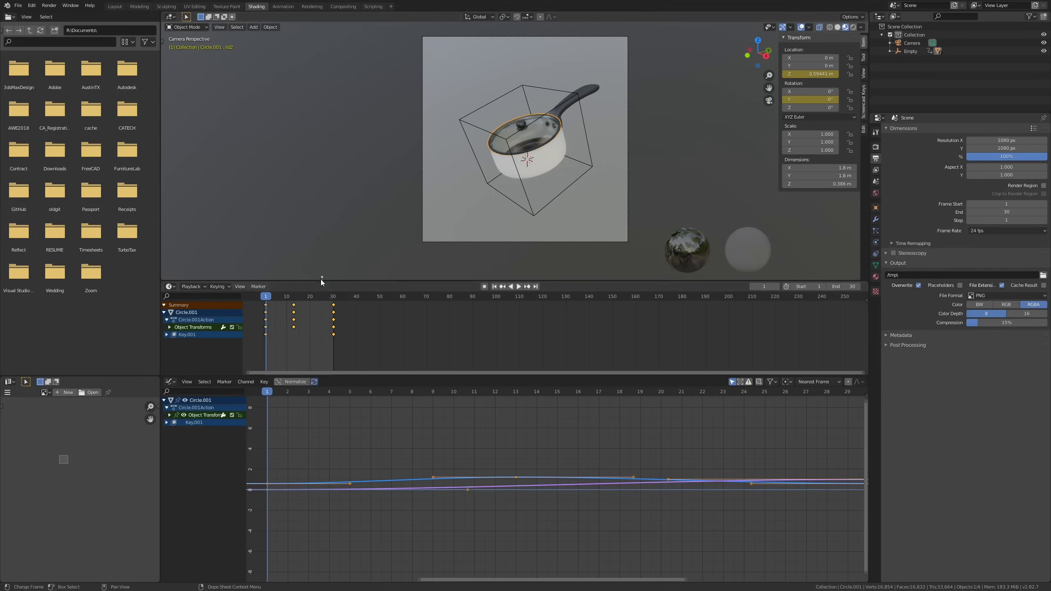
Keyframe the lid's Y rotation at 0° on frame 30.
{"action": "left_click", "coordinate": [333, 297]}
{"action": "right_click", "coordinate": [827, 99]}
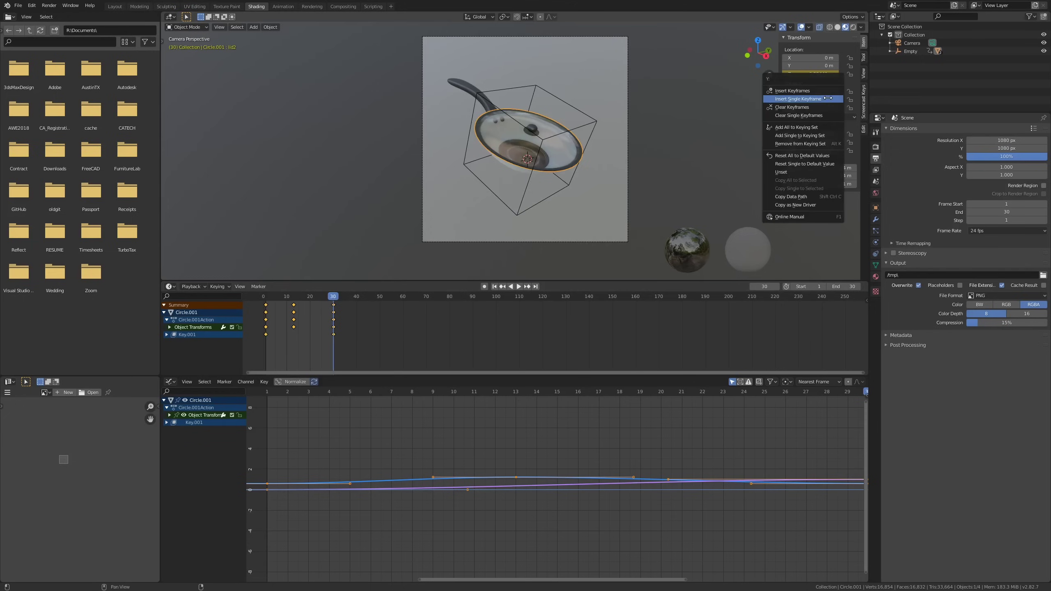
{"action": "left_click", "coordinate": [828, 98]}
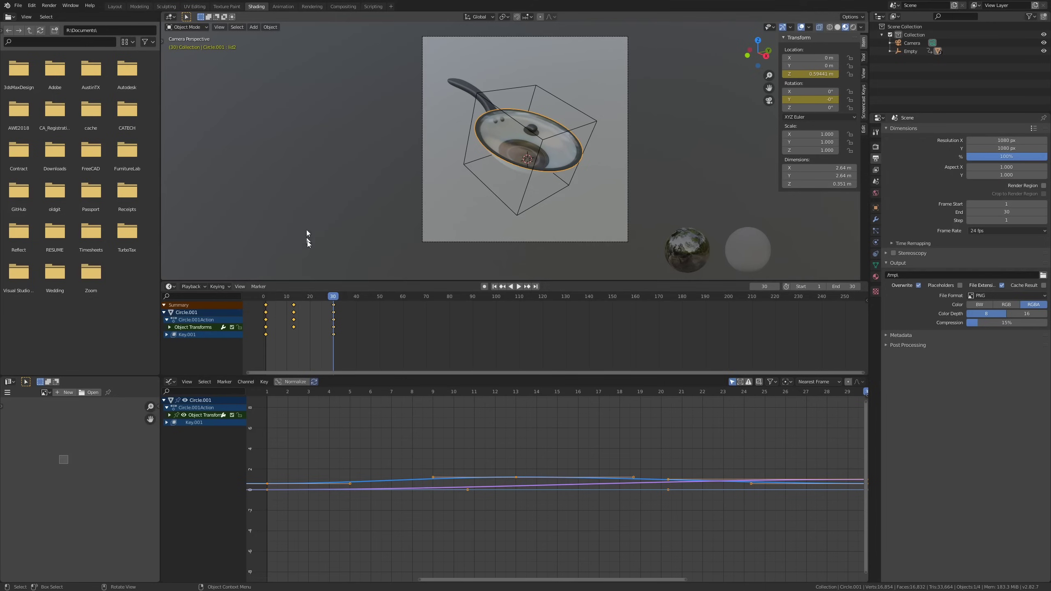
Tilt the raised lid to a Y rotation of about 21.5° on frame 13 and keyframe that value.
{"action": "left_click_drag", "start_coordinate": [310, 297], "coordinate": [293, 296]}
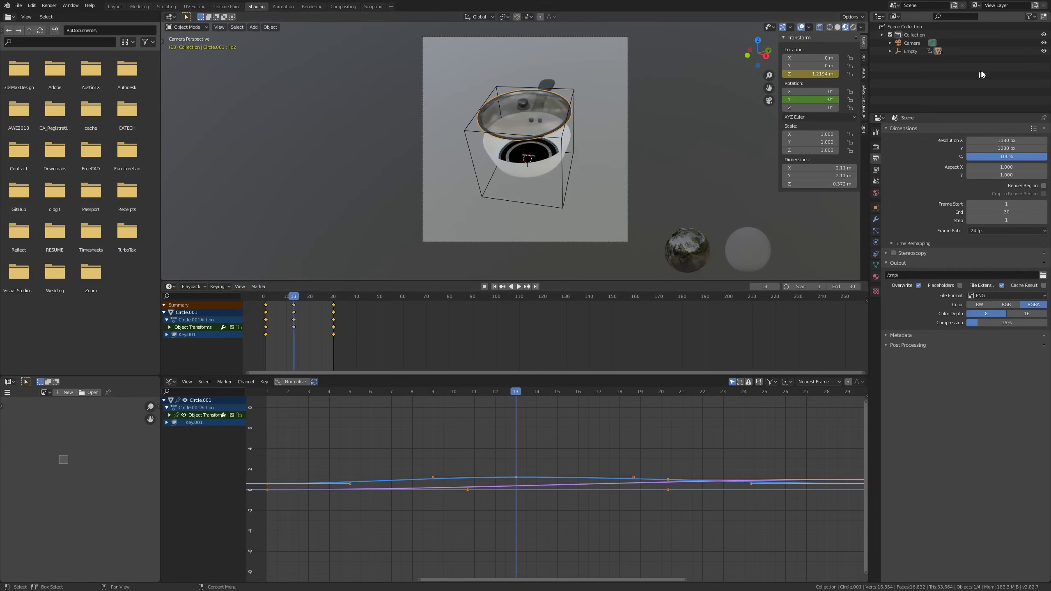
{"action": "left_click_drag", "start_coordinate": [810, 99], "coordinate": [823, 99]}
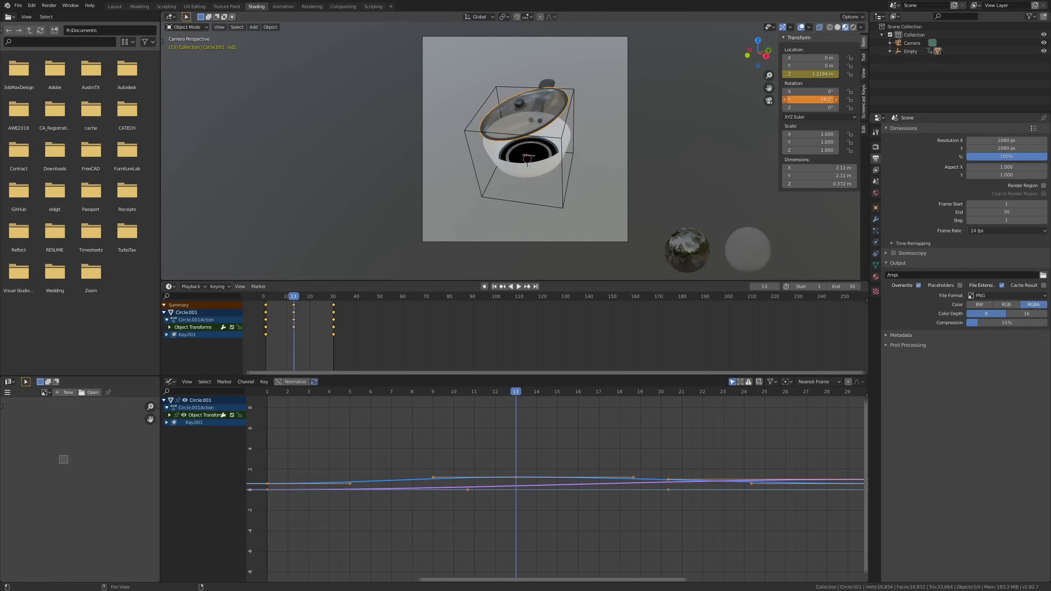
{"action": "right_click", "coordinate": [829, 97]}
{"action": "left_click", "coordinate": [811, 106]}
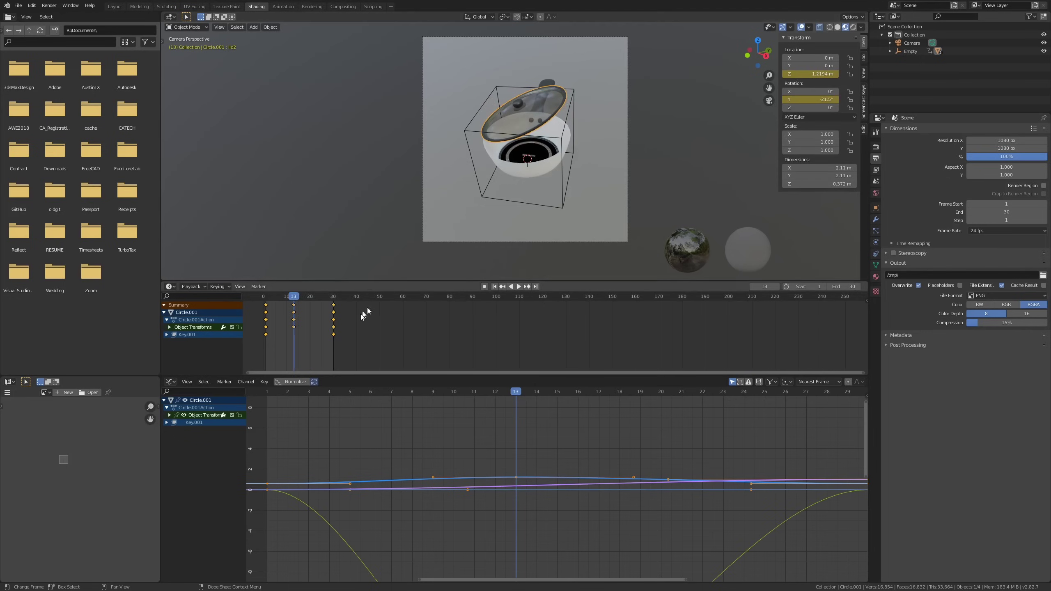
Play the animation from frame 1 and scrub through it to check the lid's lift and tilt.
{"action": "left_click", "coordinate": [267, 296]}
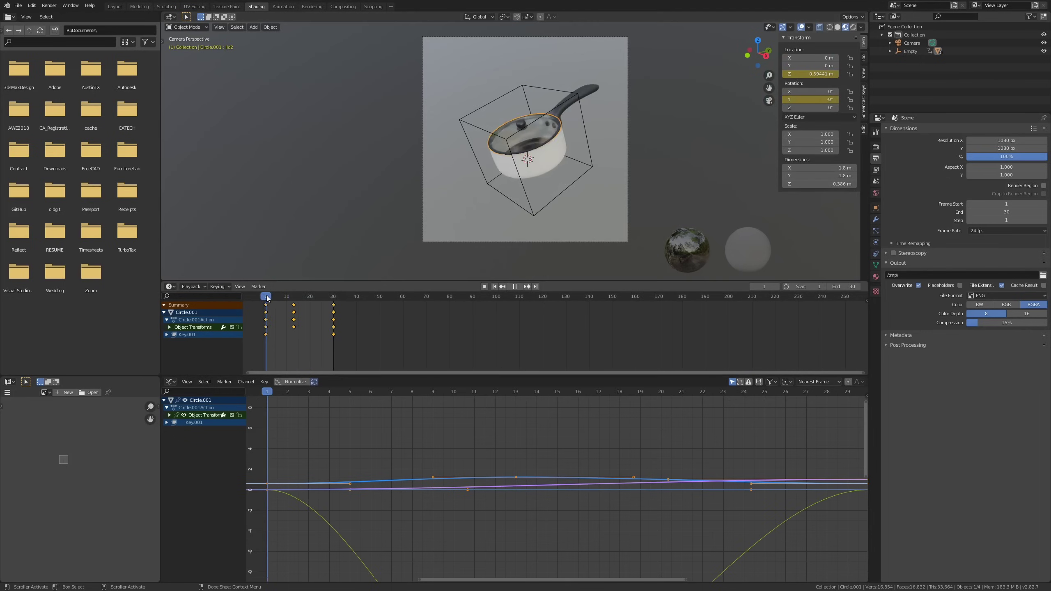
{"action": "key", "text": "space"}
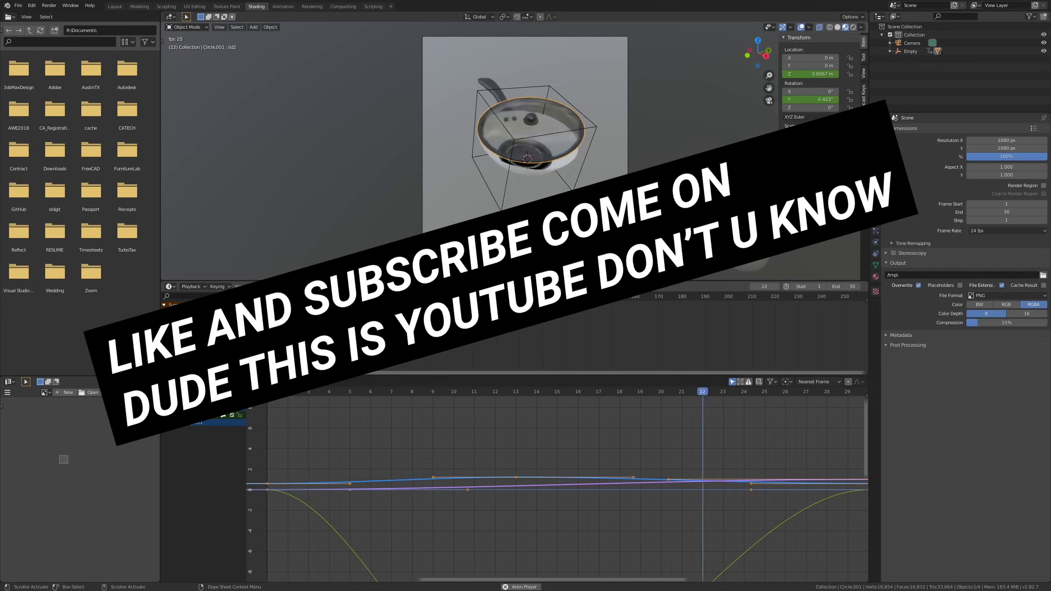
{"action": "key", "text": "space"}
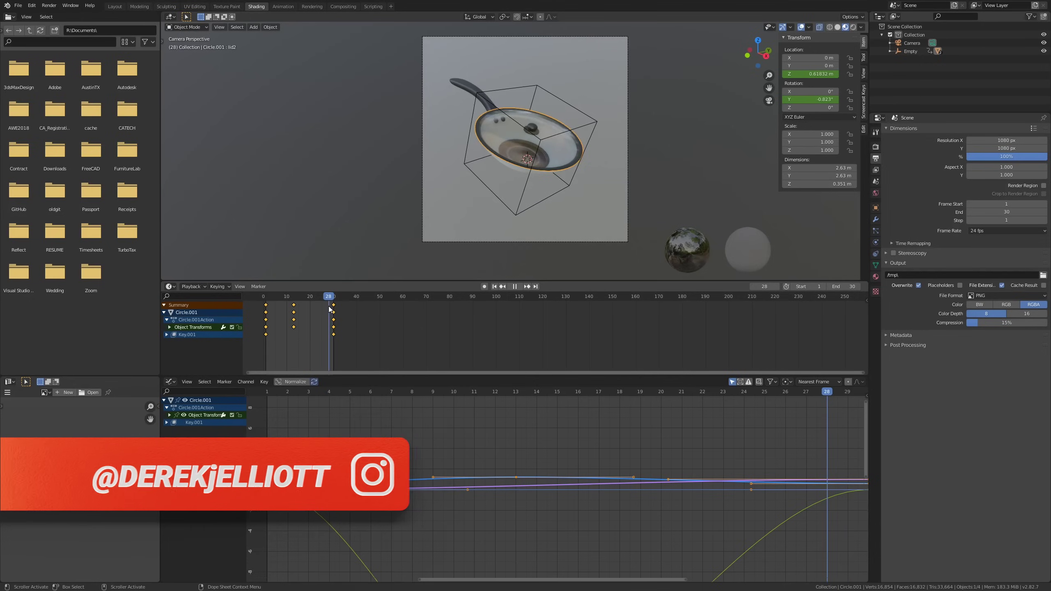
{"action": "left_click_drag", "start_coordinate": [279, 304], "coordinate": [327, 304]}
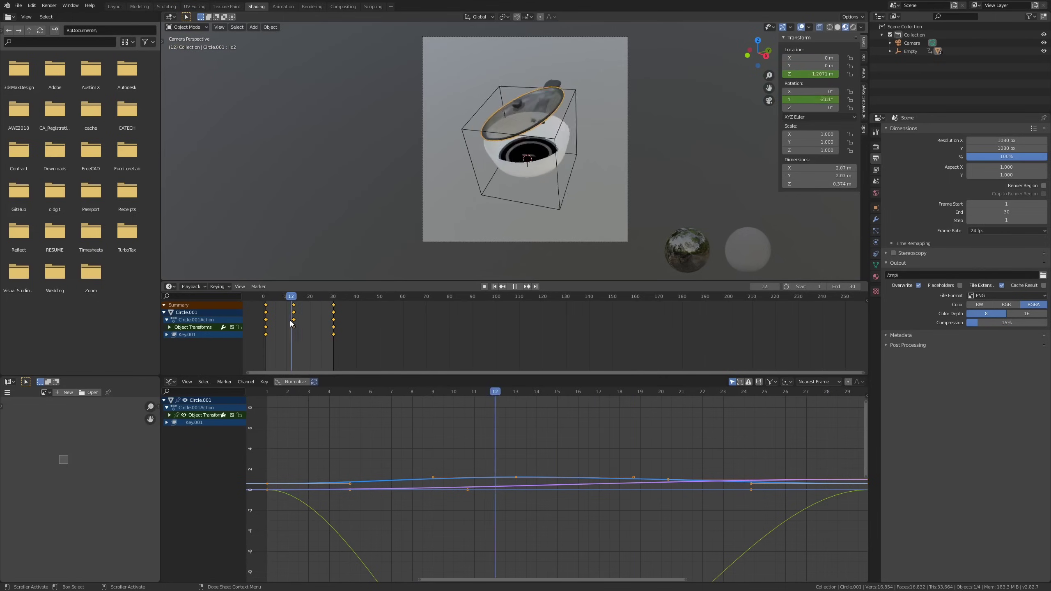
{"action": "left_click_drag", "start_coordinate": [291, 321], "coordinate": [273, 315]}
Set the animation's end frame to 60 and move to that frame.
{"action": "left_click", "coordinate": [566, 163]}
{"action": "left_click", "coordinate": [560, 159]}
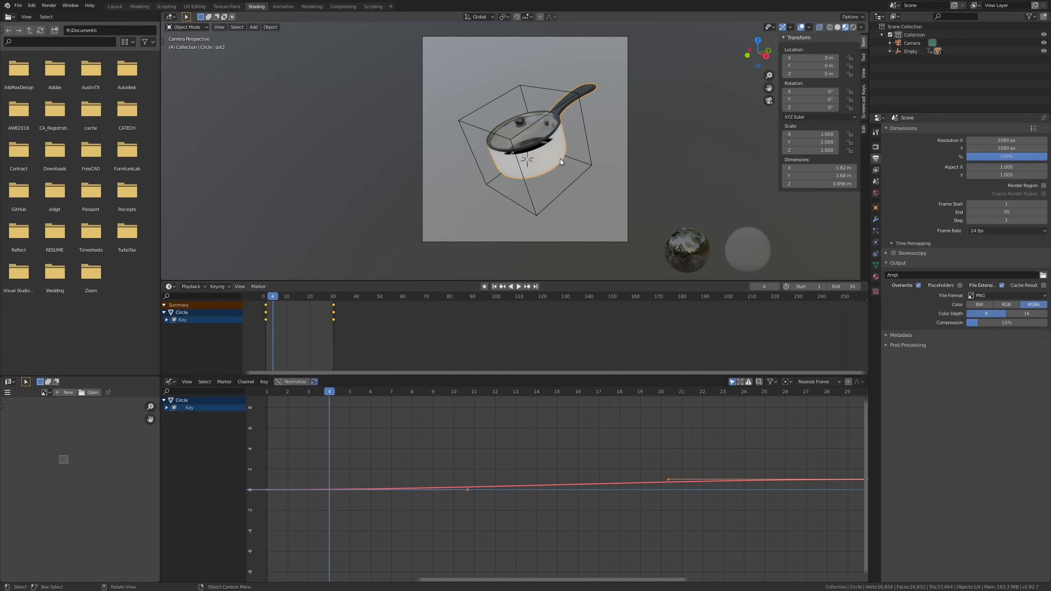
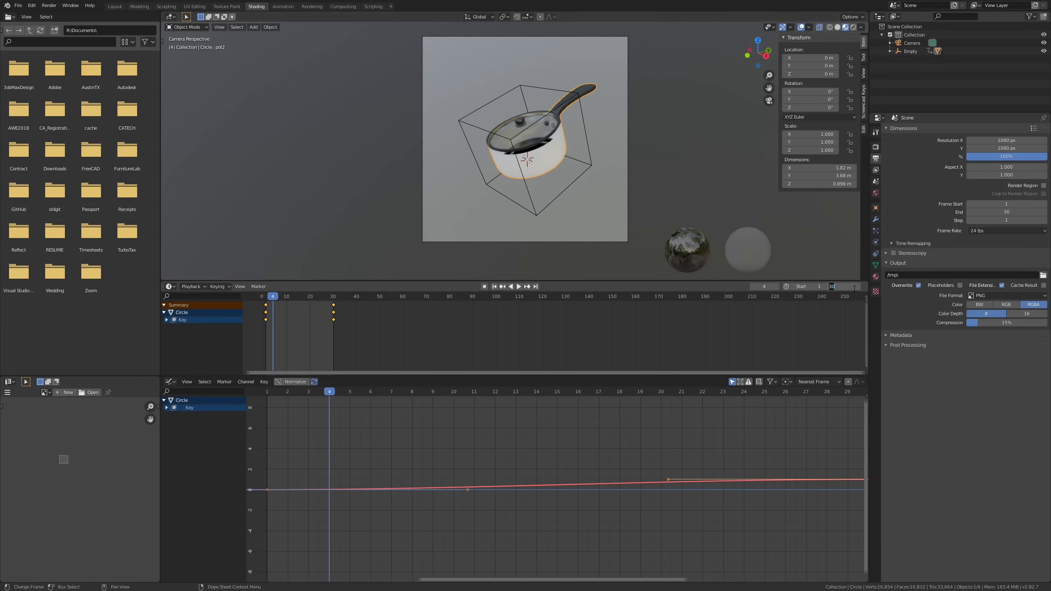
{"action": "type", "text": "60"}
{"action": "key", "text": "Return"}
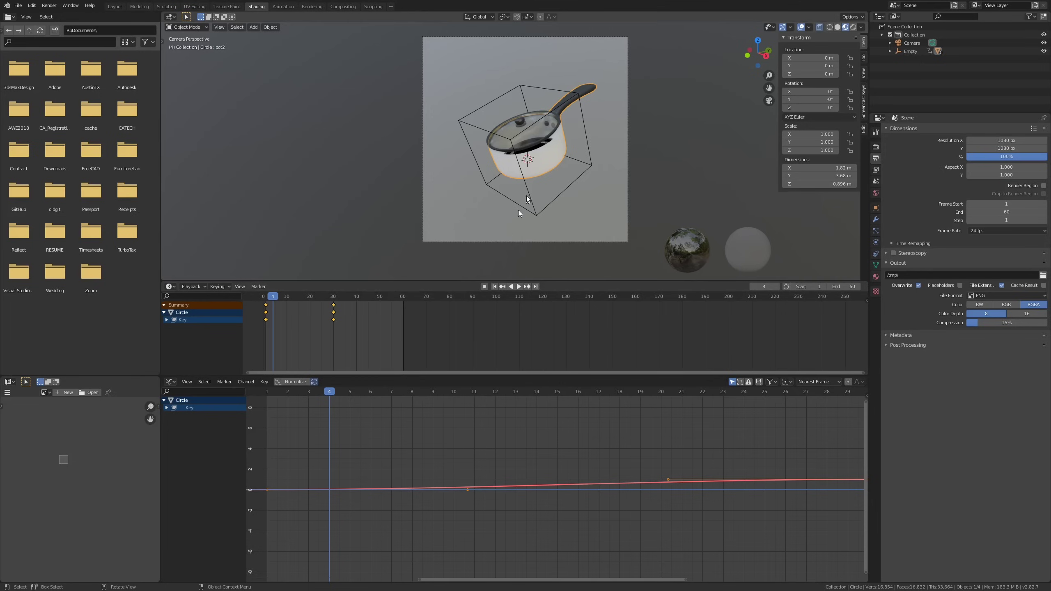
{"action": "left_click_drag", "start_coordinate": [403, 296], "coordinate": [403, 296]}
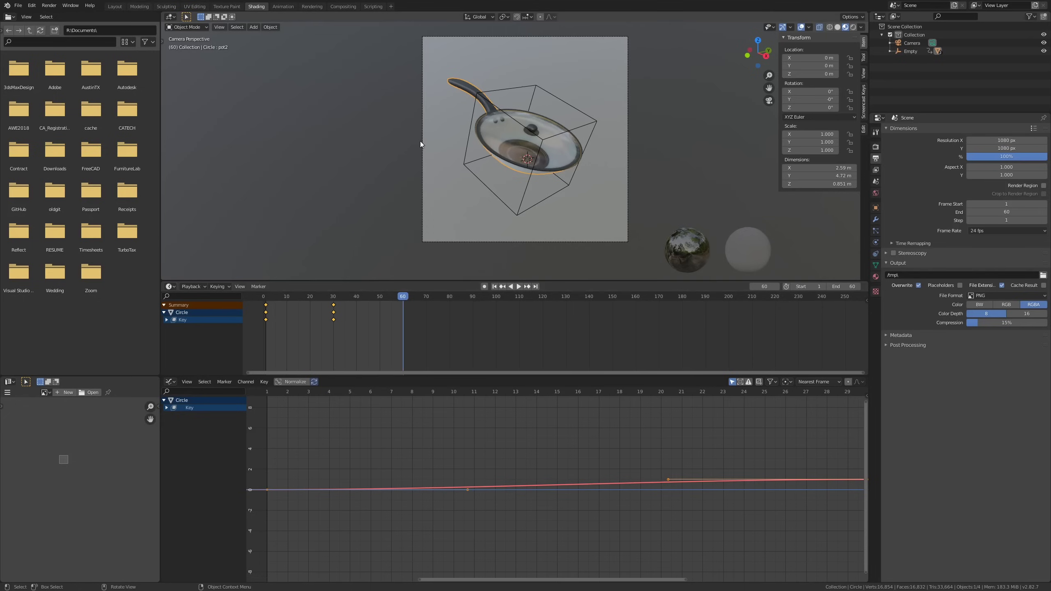
Switch to the Layout workspace and play the animation briefly to inspect the pot and lid from outside the camera.
{"action": "left_click", "coordinate": [585, 114]}
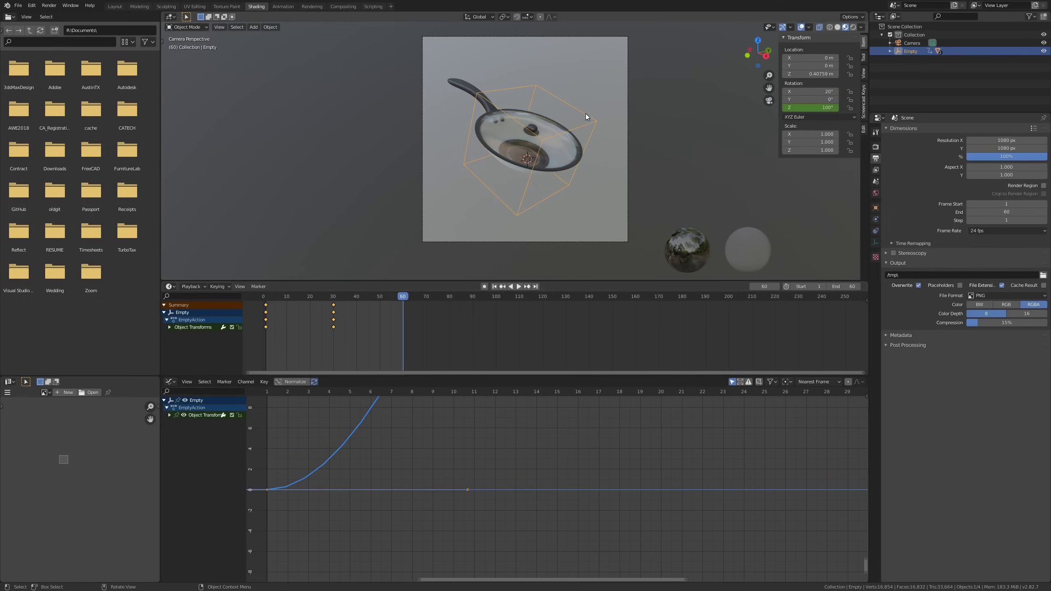
{"action": "left_click", "coordinate": [114, 7]}
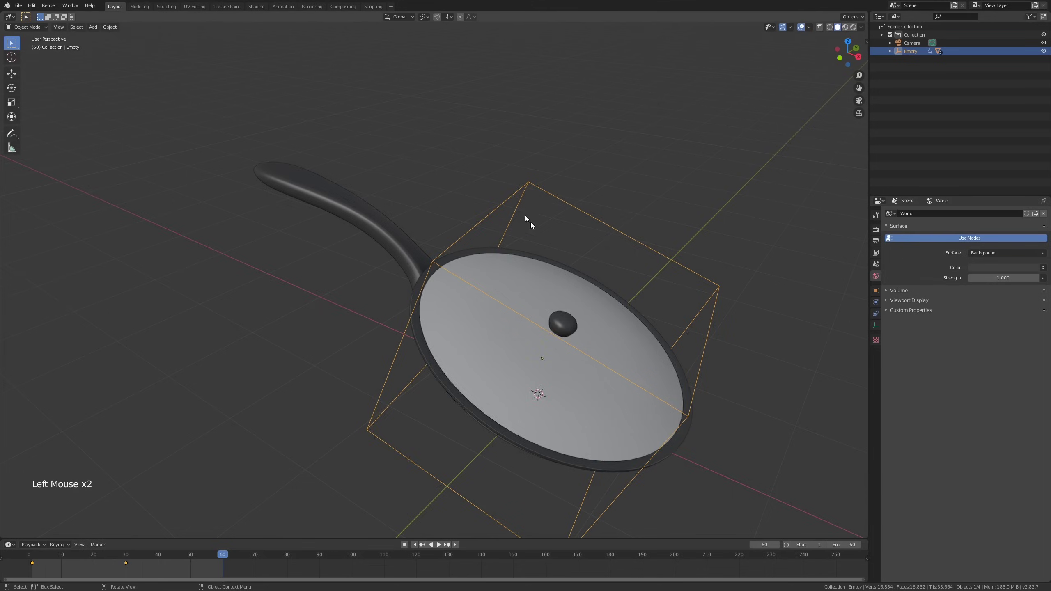
{"action": "scroll", "coordinate": [529, 219], "scroll_direction": "down", "scroll_amount": 3}
{"action": "middle_click_drag", "start_coordinate": [563, 235], "coordinate": [538, 219], "text": "shift"}
{"action": "middle_click_drag", "start_coordinate": [537, 219], "coordinate": [509, 250]}
{"action": "scroll", "coordinate": [476, 226], "scroll_direction": "down", "scroll_amount": 3}
{"action": "key", "text": "space"}
{"action": "scroll", "coordinate": [476, 226], "scroll_direction": "down", "scroll_amount": 1}
{"action": "key", "text": "space"}
{"action": "left_click", "coordinate": [470, 248]}
{"action": "scroll", "coordinate": [471, 249], "scroll_direction": "up", "scroll_amount": 2}
{"action": "key", "text": "Tab"}
{"action": "key", "text": "Tab"}
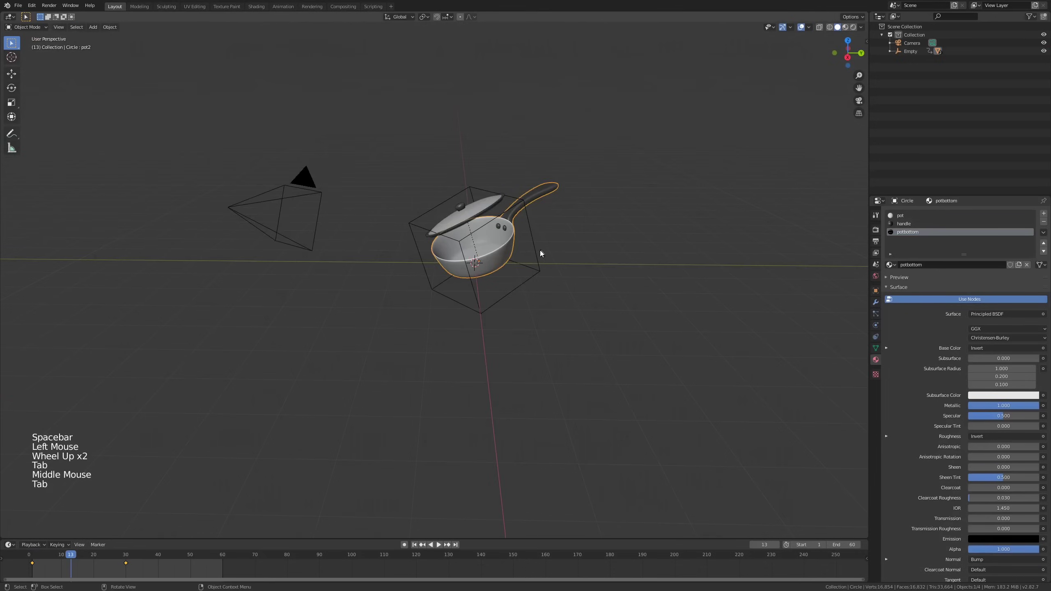
Keyframe the parent empty's X rotation at 20° on frame 1.
{"action": "left_click", "coordinate": [536, 251]}
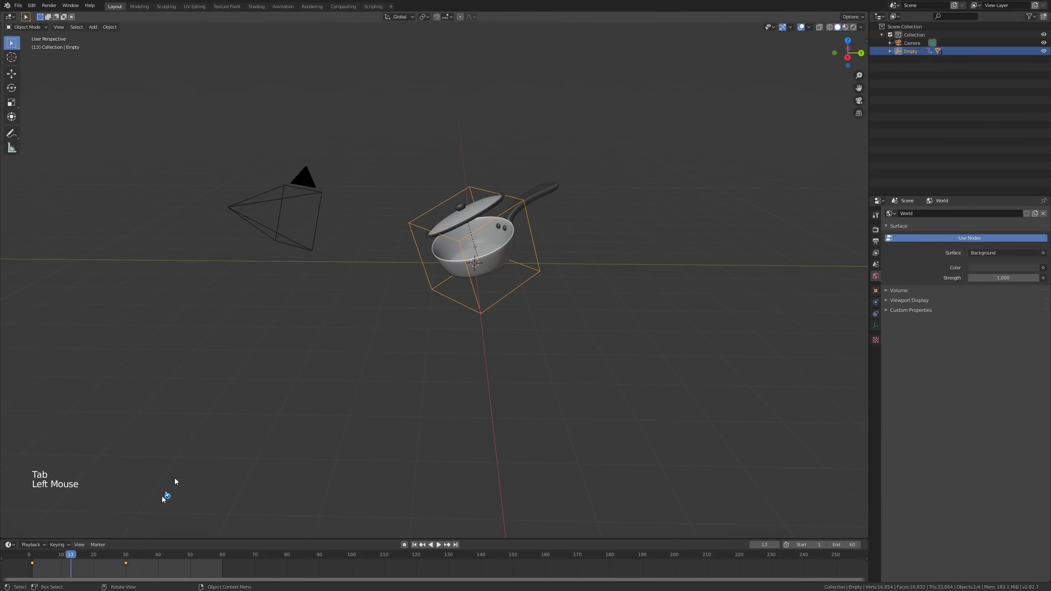
{"action": "middle_click_drag", "start_coordinate": [122, 556], "coordinate": [126, 579]}
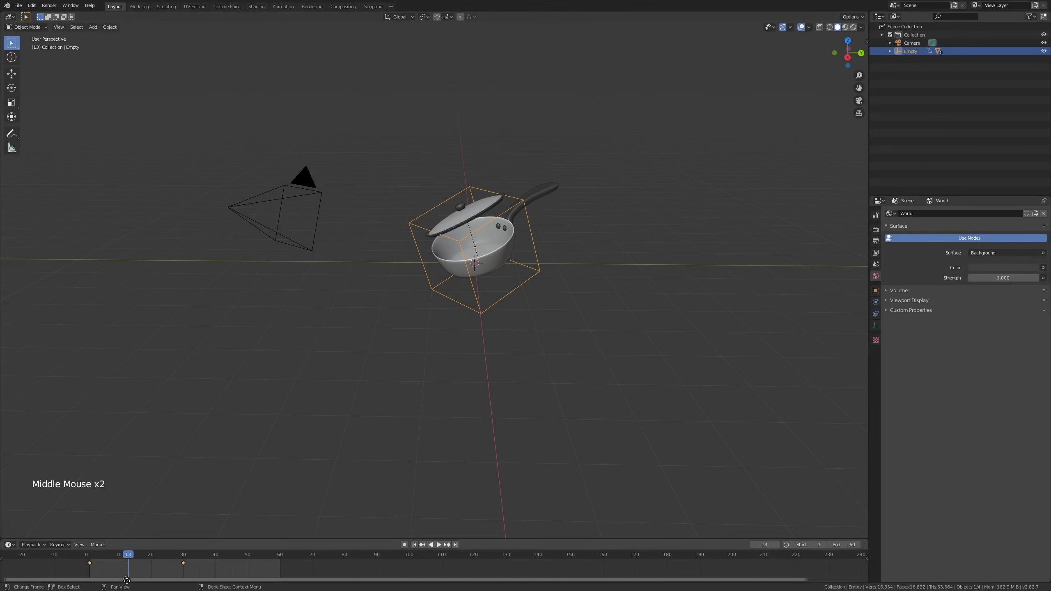
{"action": "left_click_drag", "start_coordinate": [95, 560], "coordinate": [92, 561]}
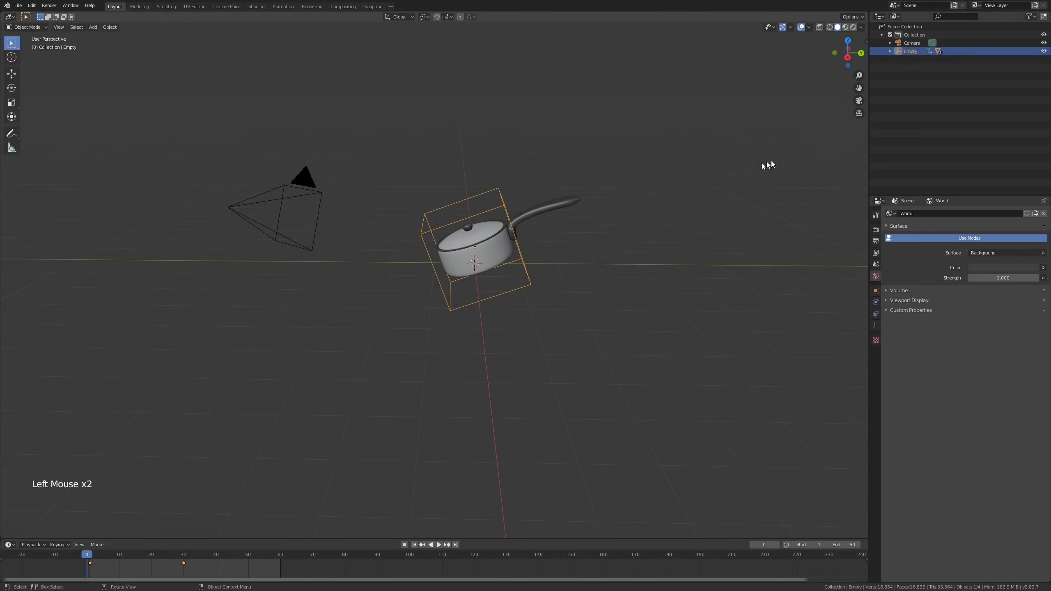
{"action": "key", "text": "n"}
{"action": "left_click", "coordinate": [864, 45]}
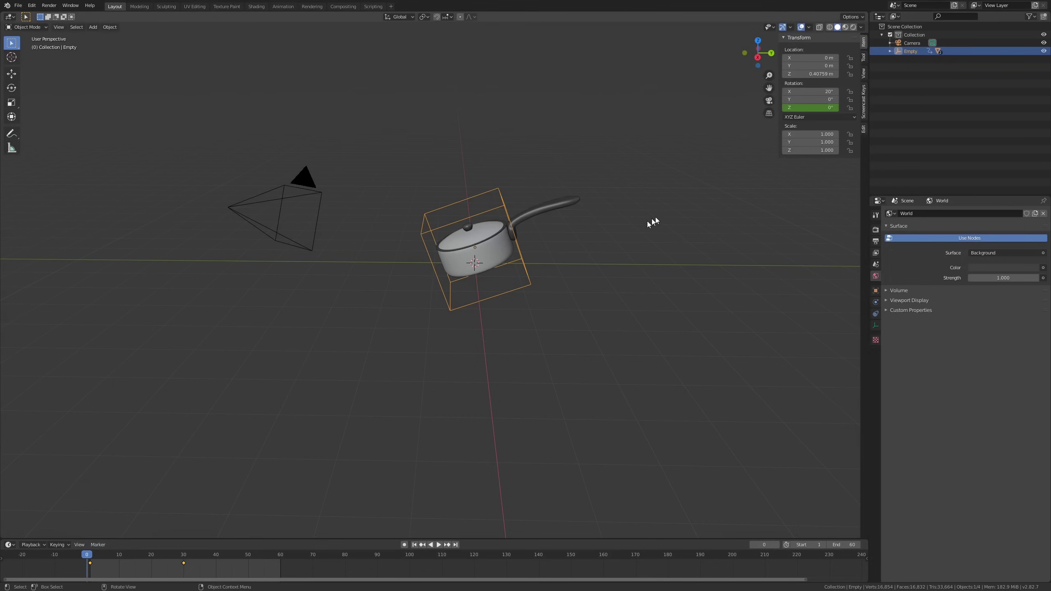
{"action": "mouse_move", "coordinate": [826, 91]}
{"action": "left_mouse_down", "text": "ctrl"}
{"action": "mouse_move", "coordinate": [810, 91]}
{"action": "mouse_move", "coordinate": [826, 90]}
{"action": "left_mouse_up", "text": "ctrl"}
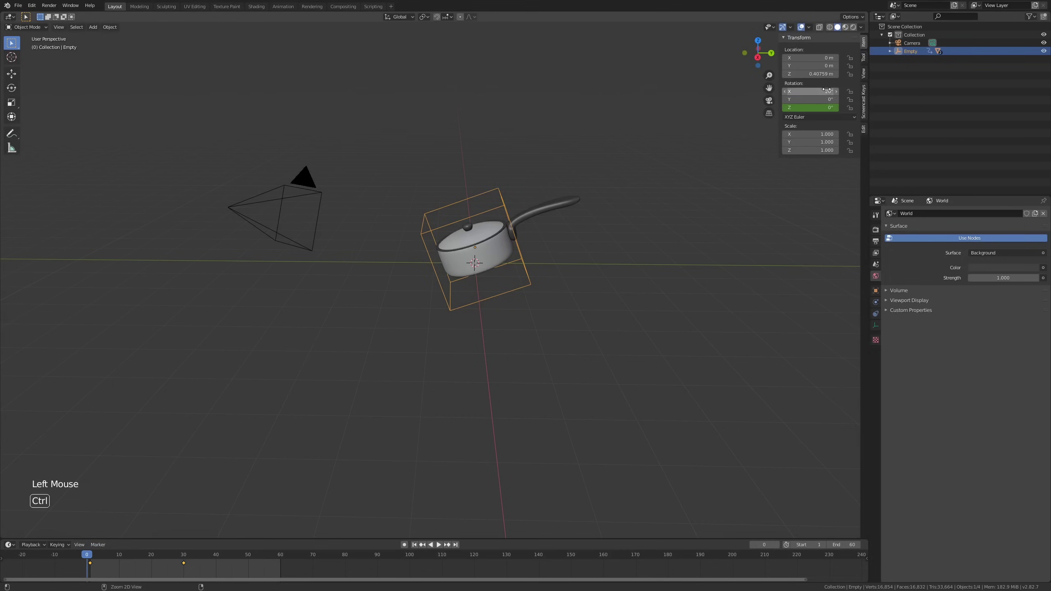
{"action": "key", "text": "Right"}
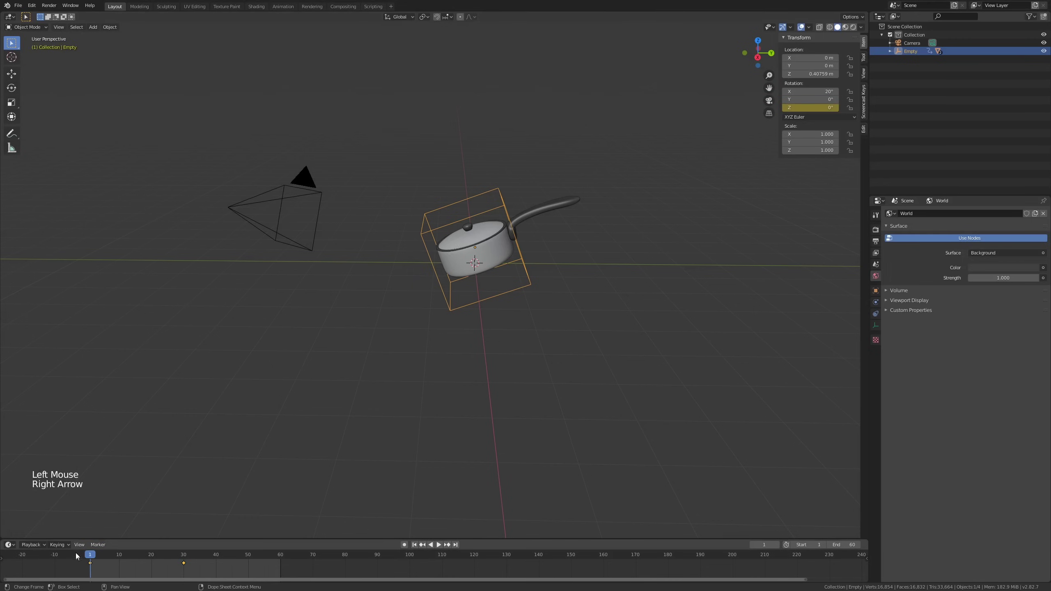
{"action": "right_click", "coordinate": [820, 89]}
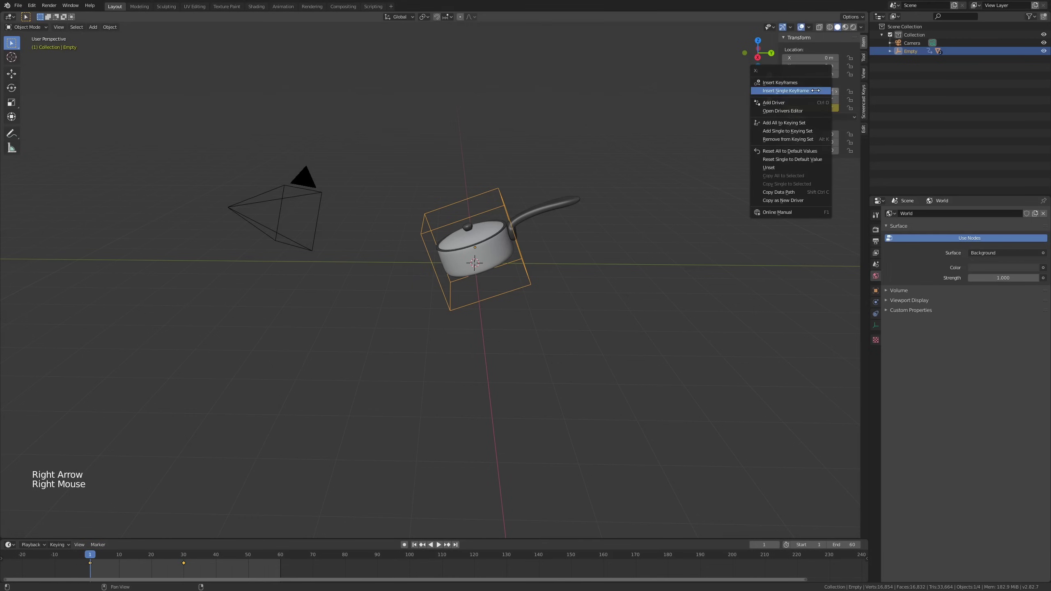
{"action": "left_click", "coordinate": [819, 92]}
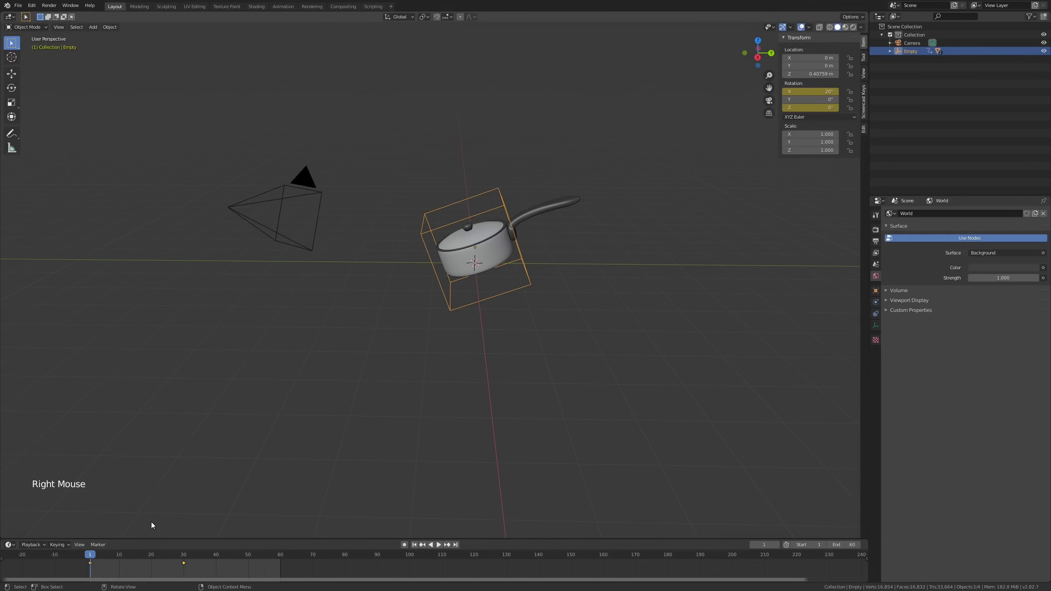
Set the parent empty's X rotation to 0° on frame 0 and keyframe that value.
{"action": "key", "text": "Left"}
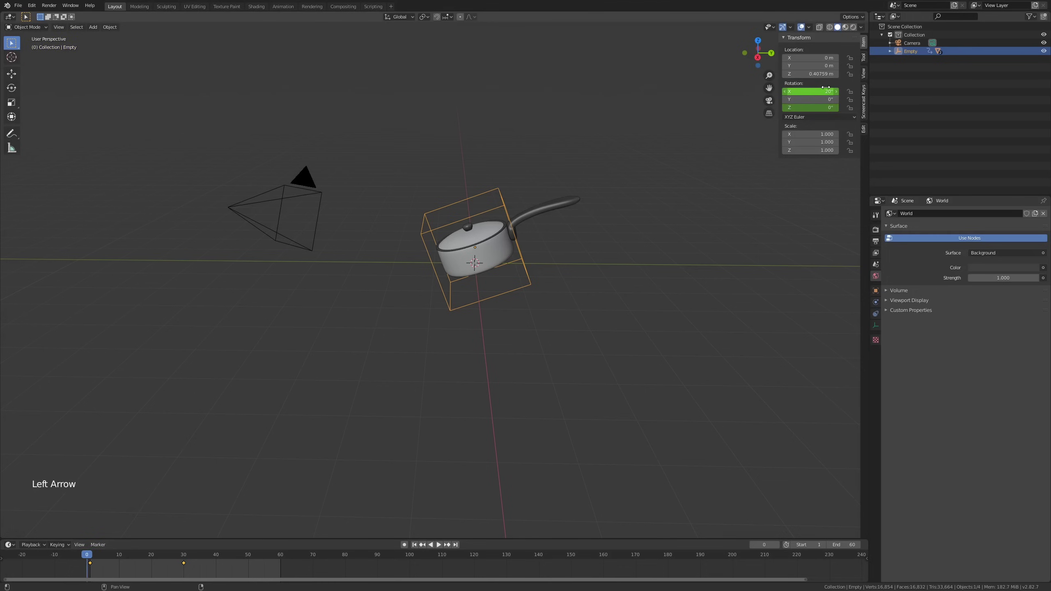
{"action": "left_click_drag", "start_coordinate": [826, 91], "coordinate": [818, 92], "text": "ctrl"}
{"action": "left_click", "coordinate": [805, 90], "text": "ctrl"}
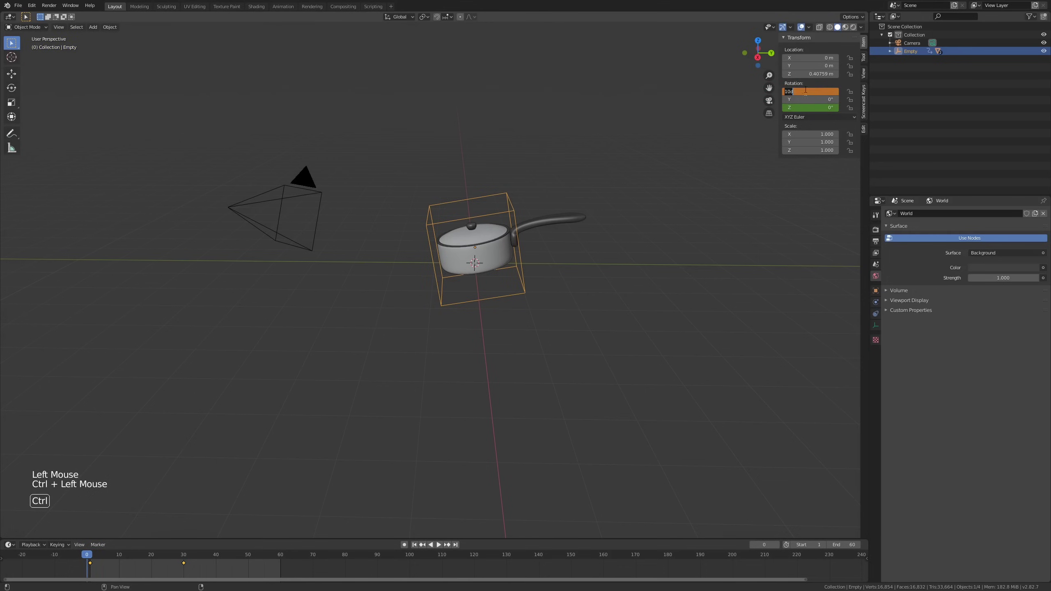
{"action": "type", "text": "0"}
{"action": "key", "text": "Return"}
{"action": "right_click", "coordinate": [803, 90]}
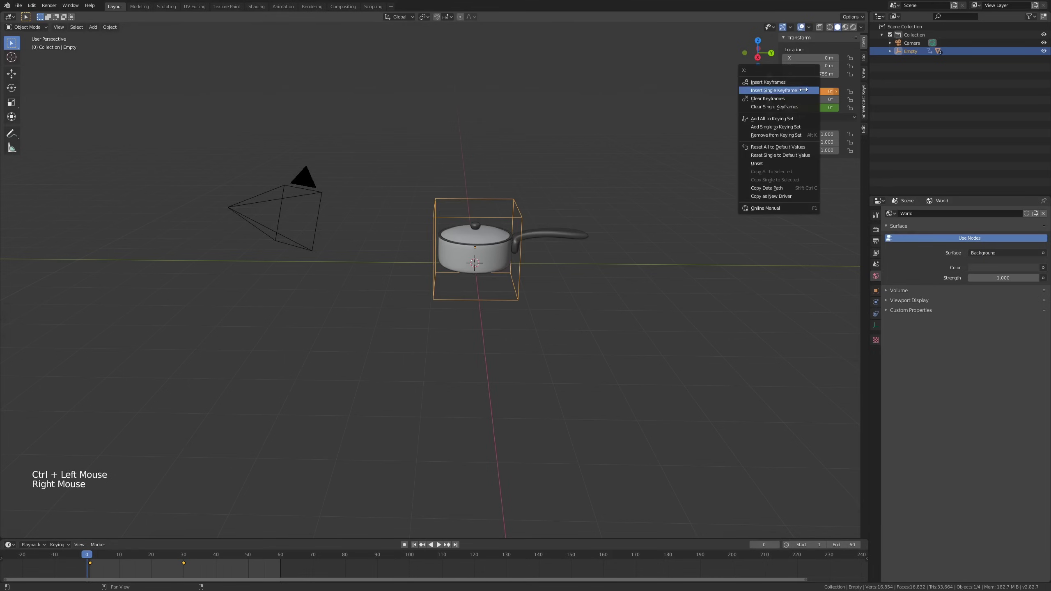
{"action": "left_click", "coordinate": [810, 89]}
Play the animation to check the empty's tilt, then return to frame 0.
{"action": "key", "text": "space"}
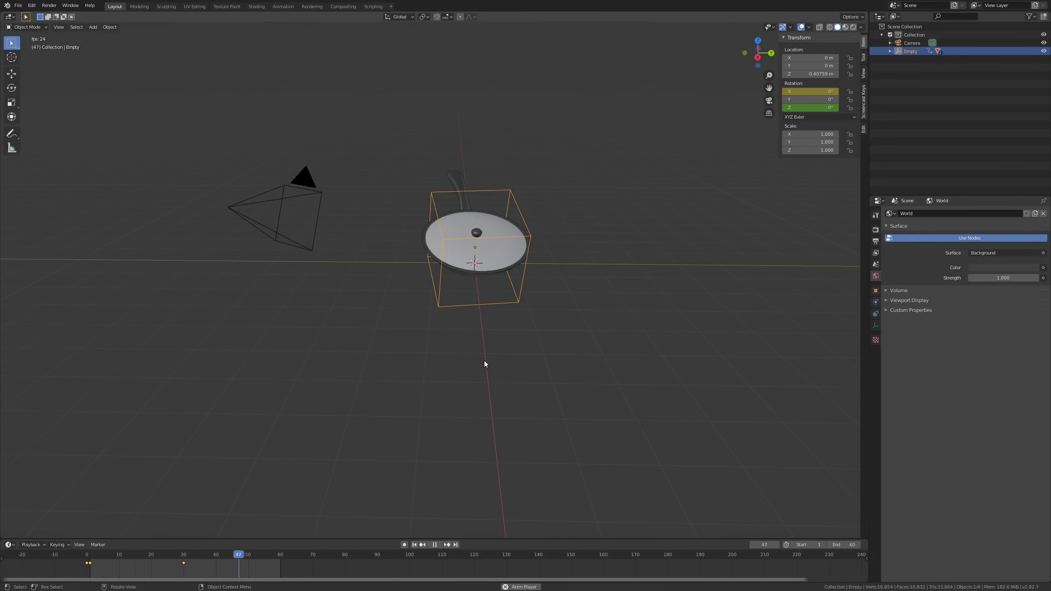
{"action": "key", "text": "space"}
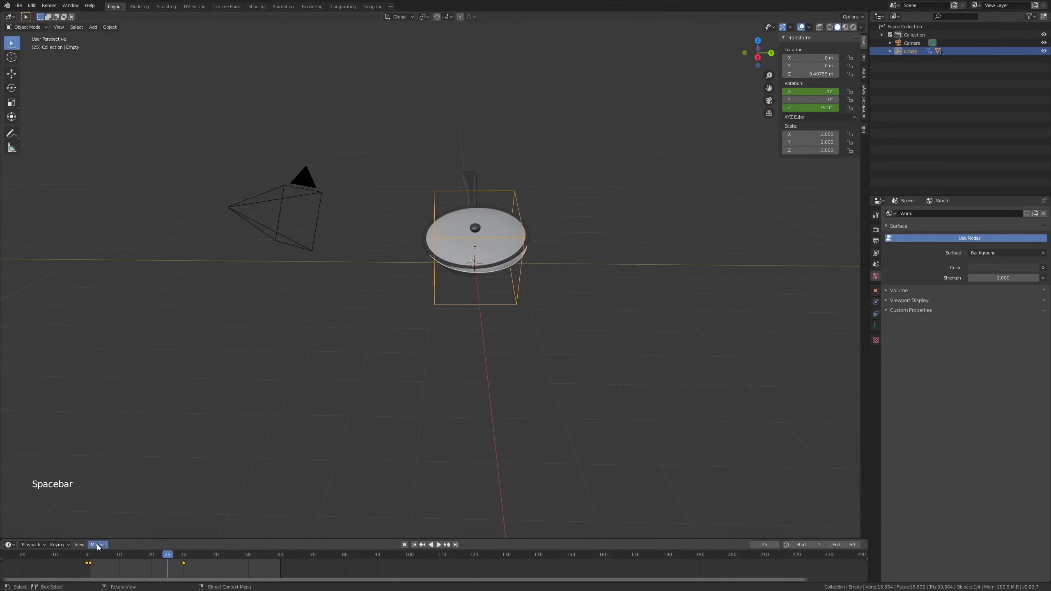
{"action": "left_click_drag", "start_coordinate": [95, 561], "coordinate": [87, 560]}
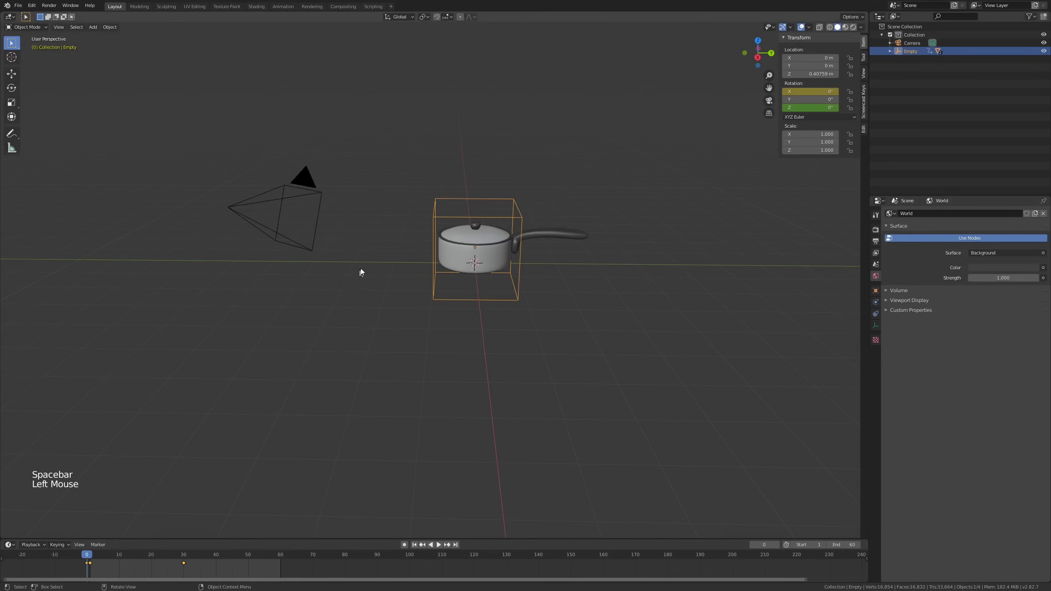
Add a new vertex group to the pot mesh, below the existing pot and handle groups.
{"action": "middle_click_drag", "start_coordinate": [361, 268], "coordinate": [439, 259]}
{"action": "scroll", "coordinate": [439, 260], "scroll_direction": "up", "scroll_amount": 3}
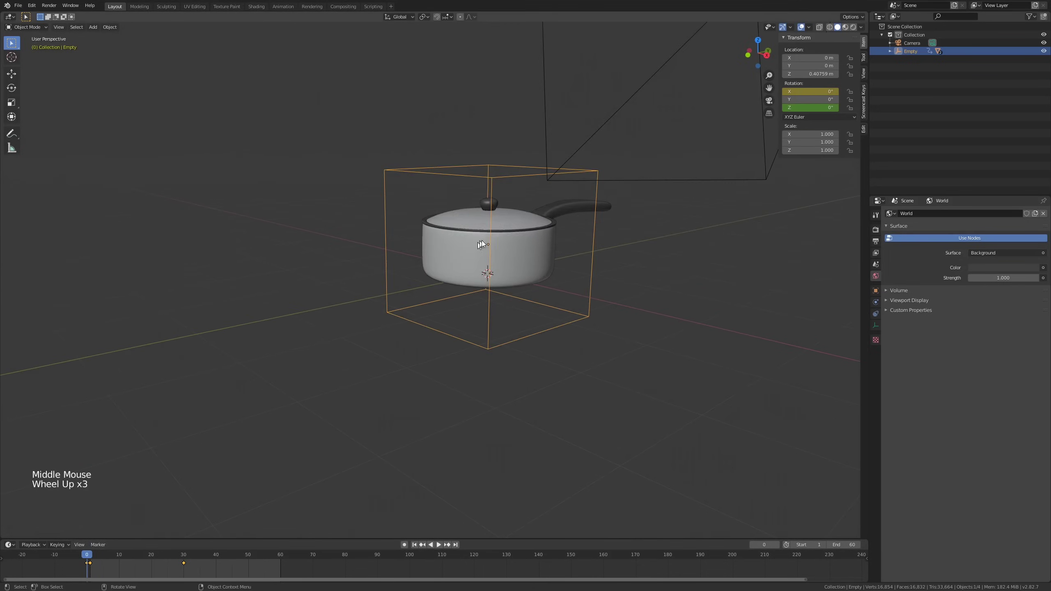
{"action": "left_click", "coordinate": [510, 242]}
{"action": "middle_click_drag", "start_coordinate": [512, 243], "coordinate": [549, 241]}
{"action": "scroll", "coordinate": [549, 241], "scroll_direction": "up", "scroll_amount": 1}
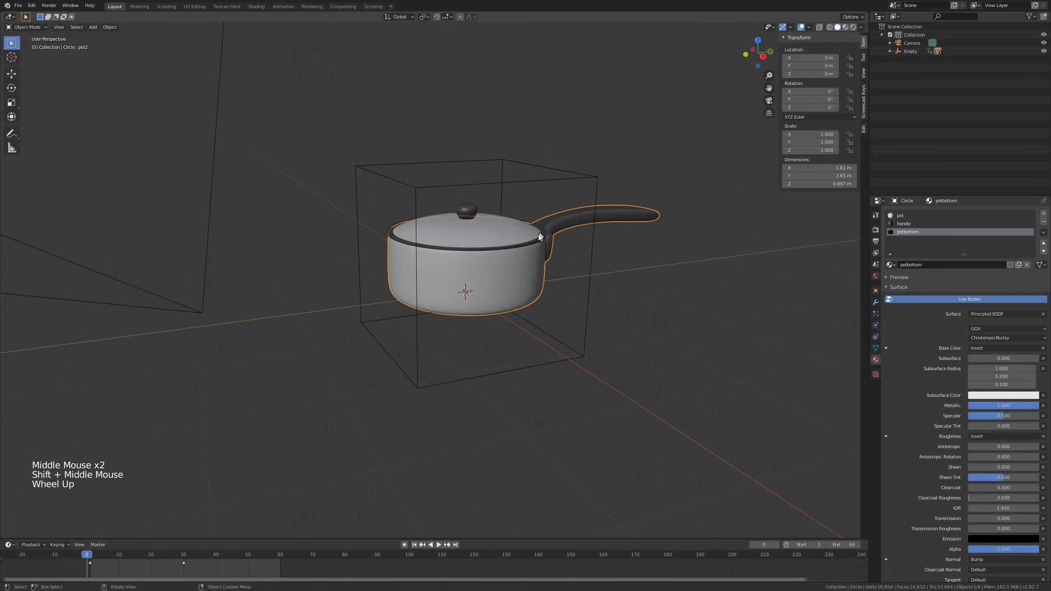
{"action": "key", "text": "Tab"}
{"action": "key", "text": "Tab"}
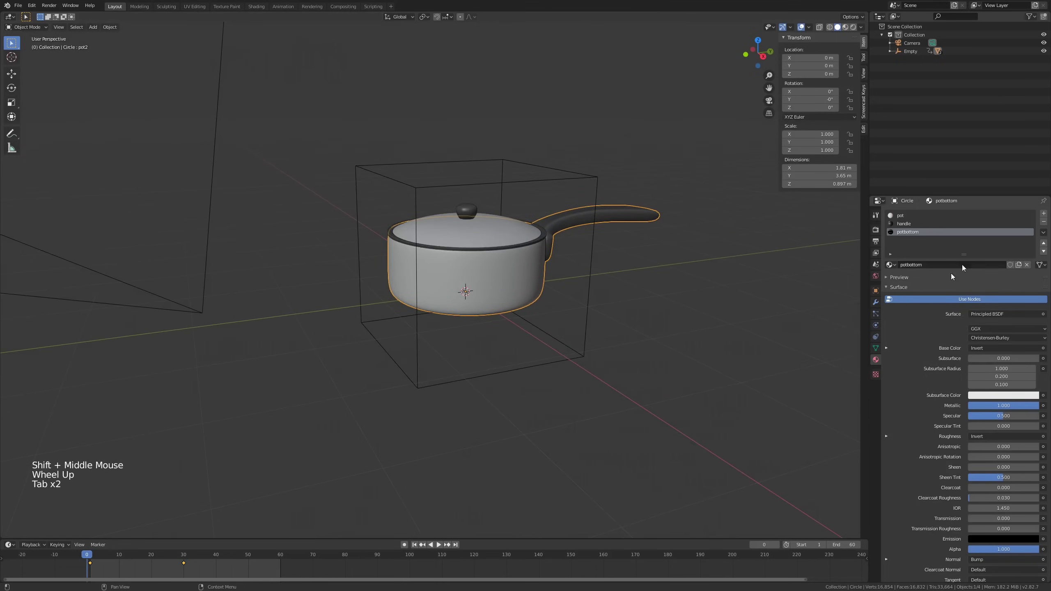
{"action": "left_click", "coordinate": [876, 347]}
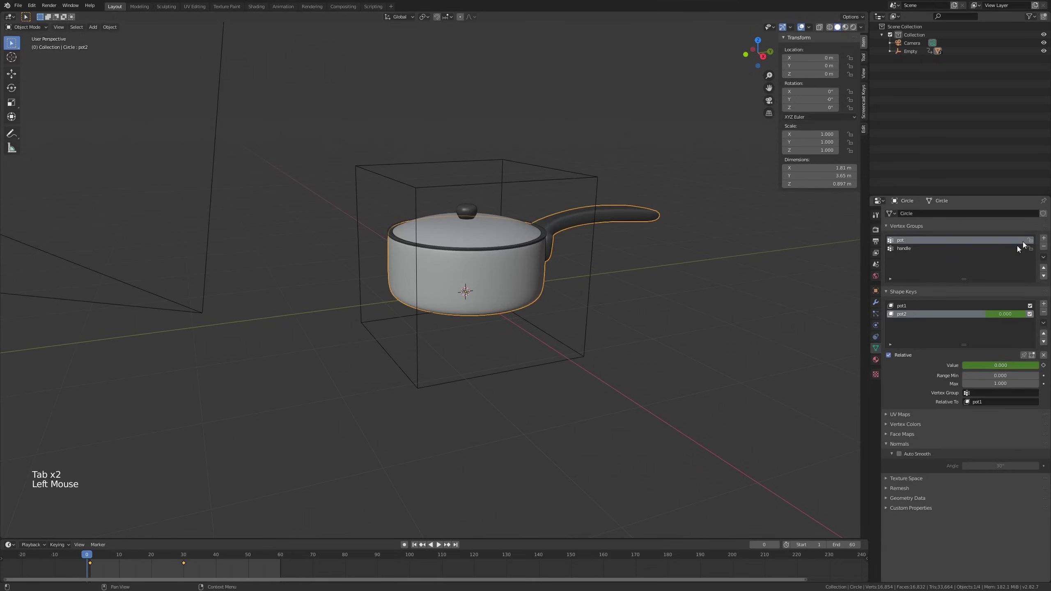
{"action": "left_click", "coordinate": [1023, 242]}
{"action": "left_click", "coordinate": [1043, 238]}
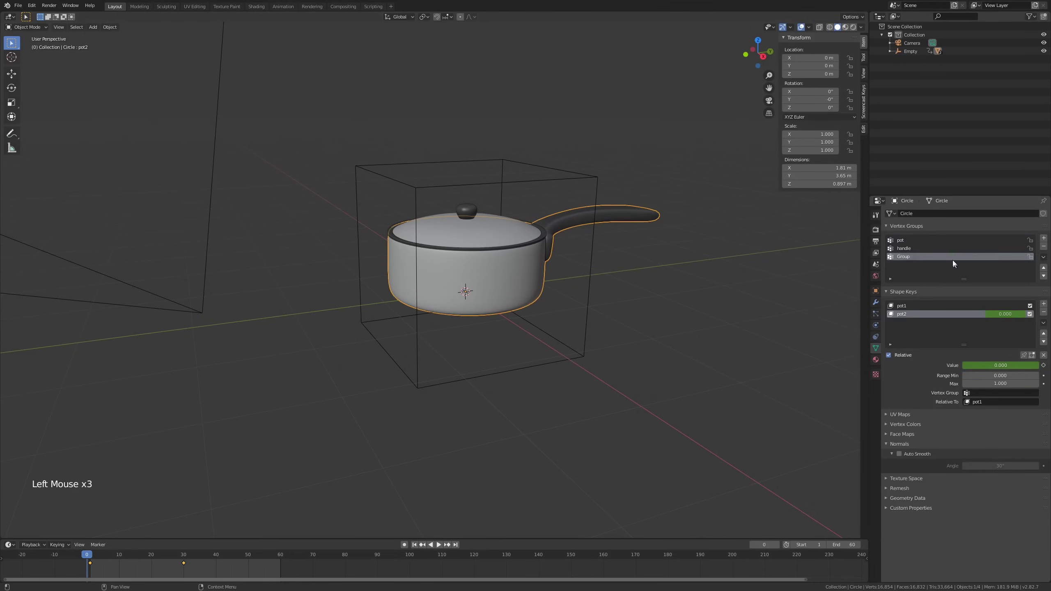
Delete the newly added third vertex group from the pot mesh, keeping only the pot and handle groups.
{"action": "left_click", "coordinate": [922, 257]}
{"action": "double_click", "coordinate": [921, 256]}
{"action": "left_click", "coordinate": [1043, 246]}
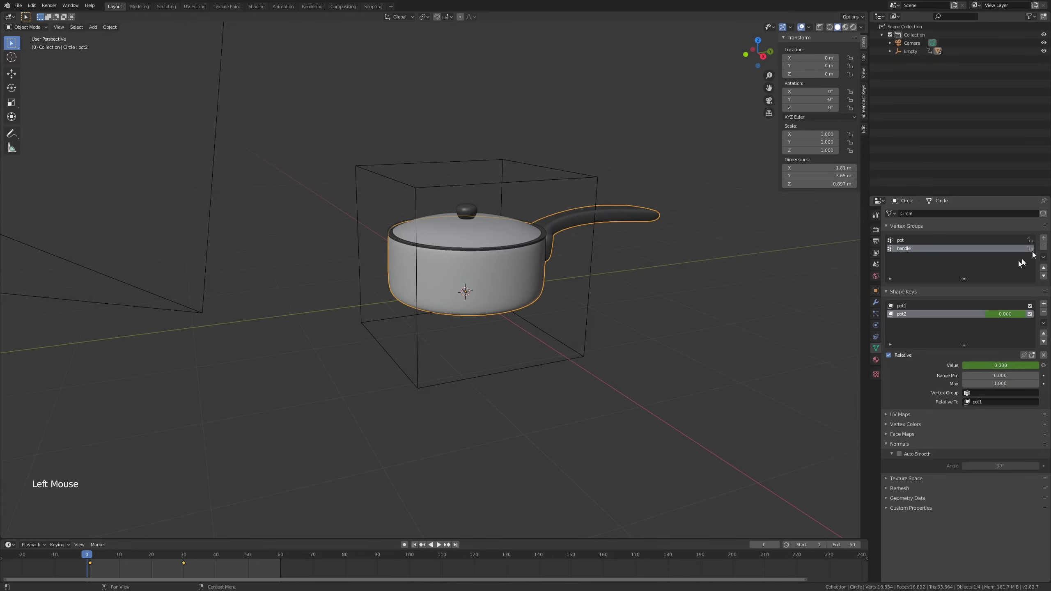
Add a third shape key to the pot mesh and name it pot3.
{"action": "double_click", "coordinate": [931, 321]}
{"action": "left_click", "coordinate": [969, 310]}
{"action": "left_click", "coordinate": [970, 305]}
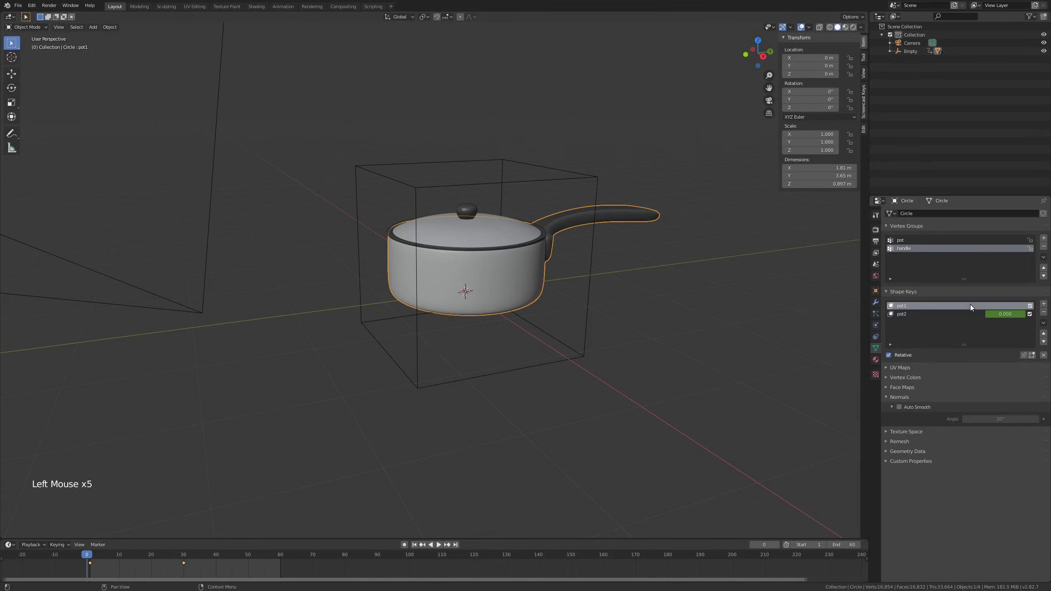
{"action": "left_click", "coordinate": [1043, 304]}
{"action": "double_click", "coordinate": [911, 321]}
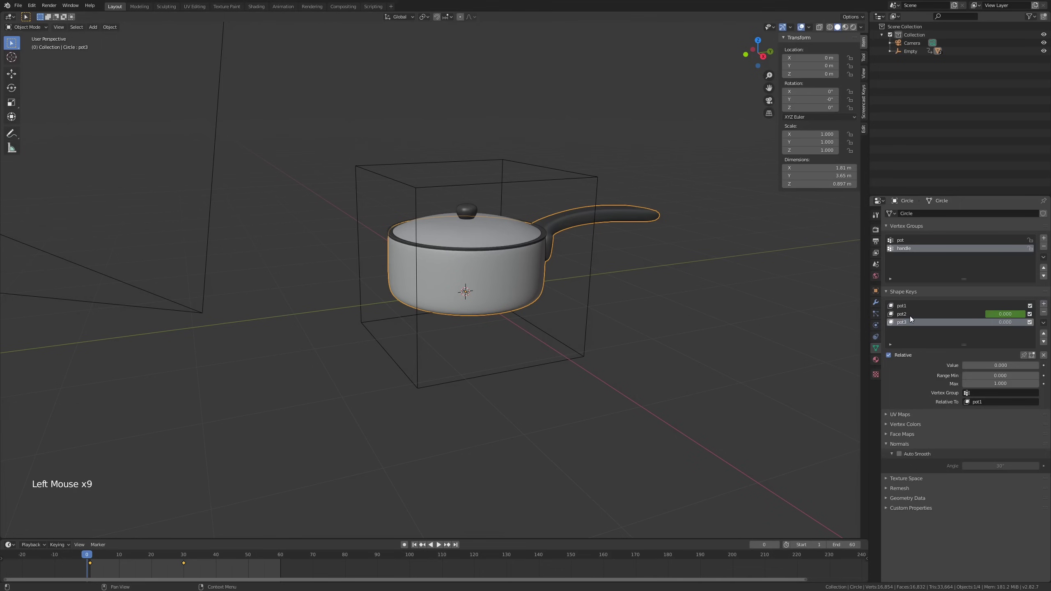
Enter Edit Mode on shape key pot3 and select the four side and lower faces at the pot's positive X end.
{"action": "key", "text": "Tab"}
{"action": "key", "text": "KP_1"}
{"action": "key", "text": "KP_3"}
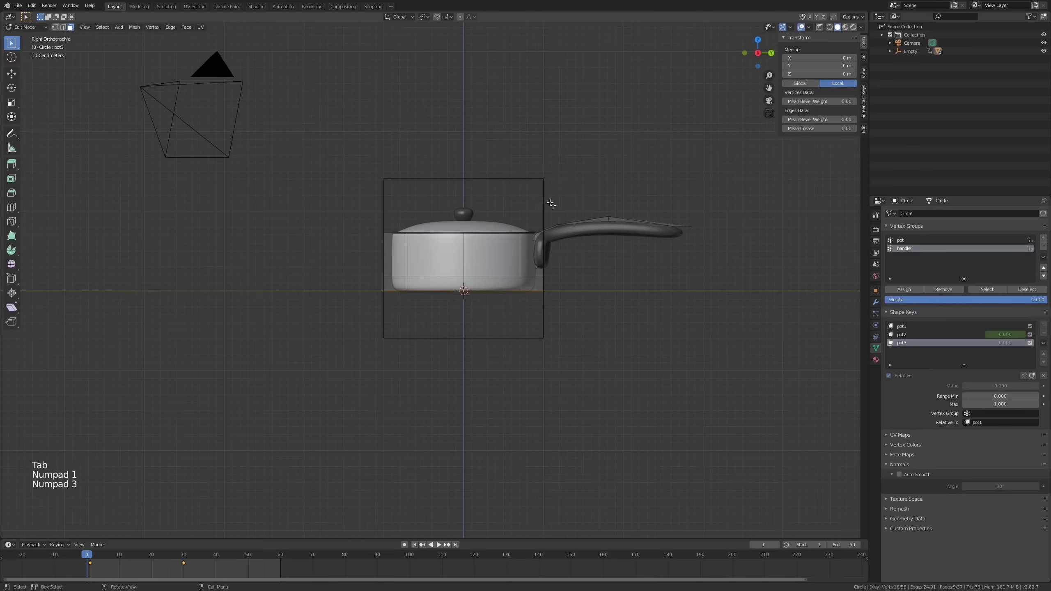
{"action": "key", "text": "KP_7"}
{"action": "middle_click_drag", "start_coordinate": [531, 169], "coordinate": [531, 262]}
{"action": "scroll", "coordinate": [532, 262], "scroll_direction": "up", "scroll_amount": 1}
{"action": "key", "text": "3"}
{"action": "left_click", "coordinate": [529, 330]}
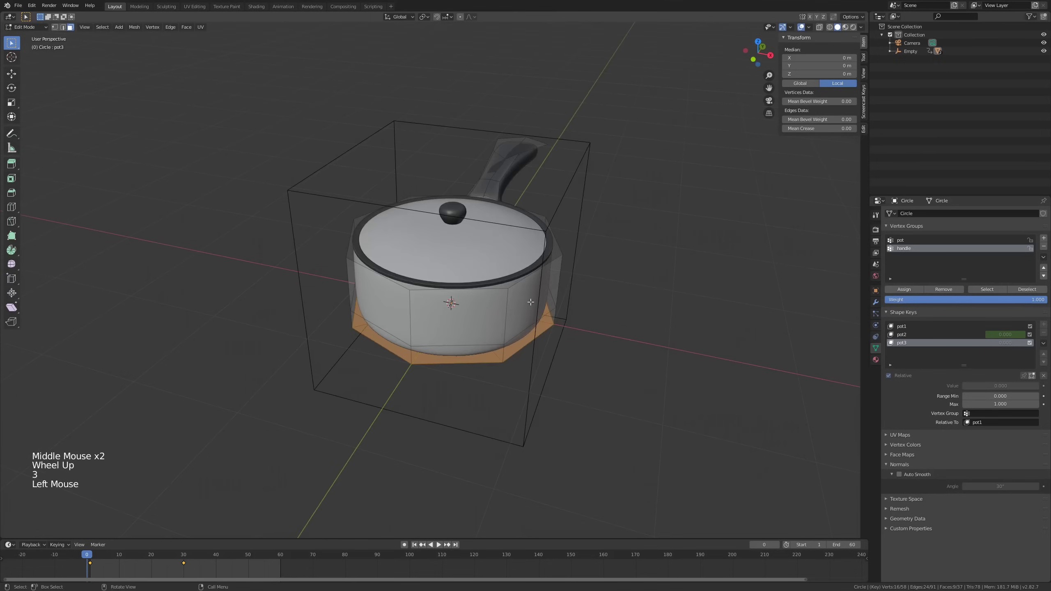
{"action": "left_click", "coordinate": [535, 336], "text": "shift"}
{"action": "middle_click_drag", "start_coordinate": [534, 337], "coordinate": [445, 364]}
{"action": "left_click", "coordinate": [596, 304], "text": "shift"}
{"action": "left_click", "coordinate": [601, 339], "text": "shift"}
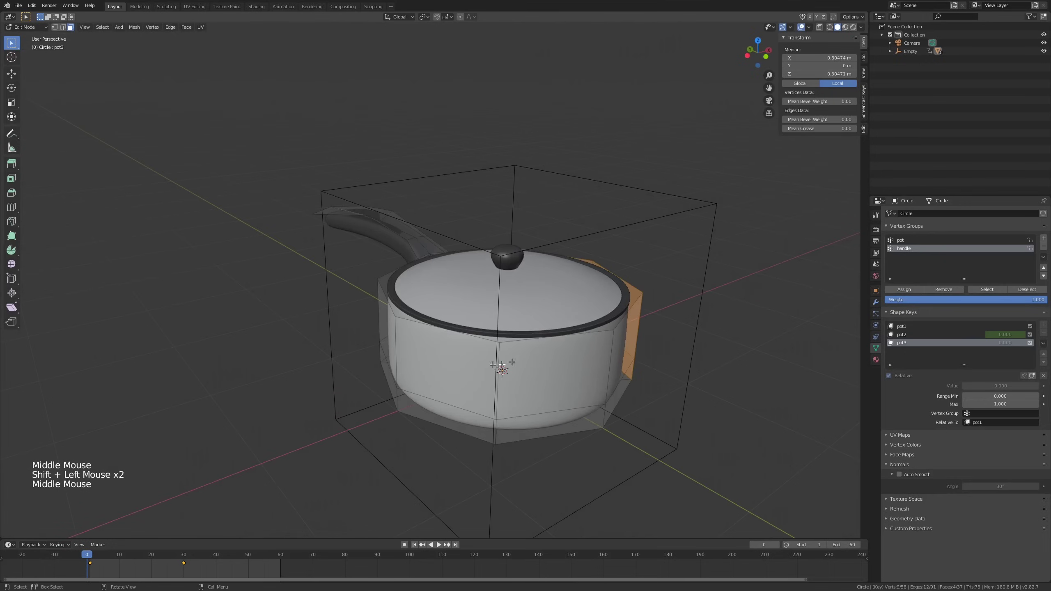
Add the four matching side and lower faces at the pot's negative X end to the selection.
{"action": "left_click", "coordinate": [444, 364], "text": "shift"}
{"action": "left_click", "coordinate": [391, 391], "text": "shift"}
{"action": "left_click", "coordinate": [389, 385], "text": "shift"}
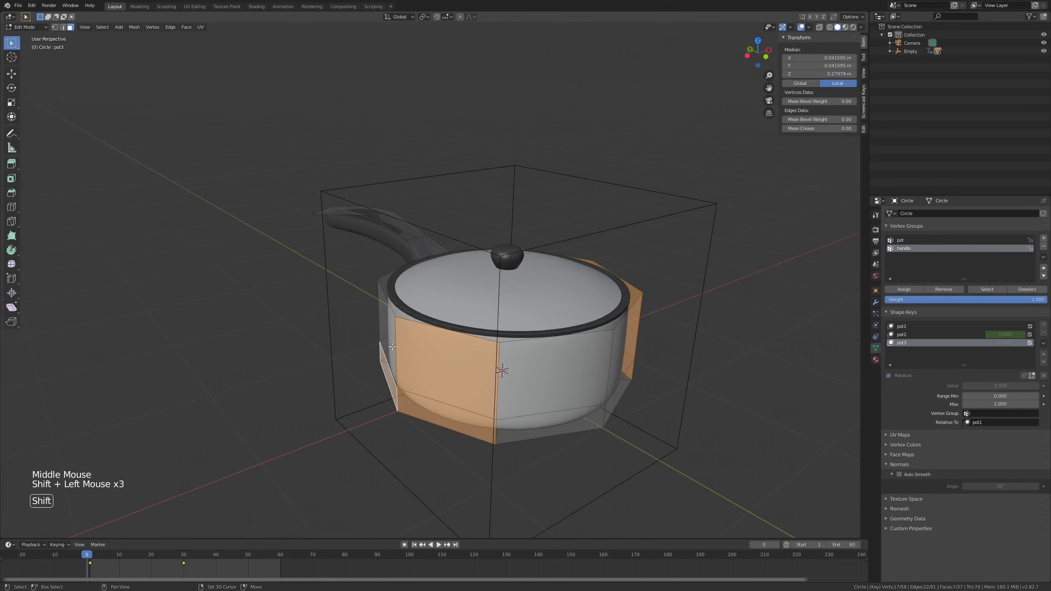
{"action": "left_click", "coordinate": [387, 350], "text": "shift"}
{"action": "middle_click_drag", "start_coordinate": [439, 327], "coordinate": [744, 298]}
{"action": "key", "text": "s"}
{"action": "key", "text": "x"}
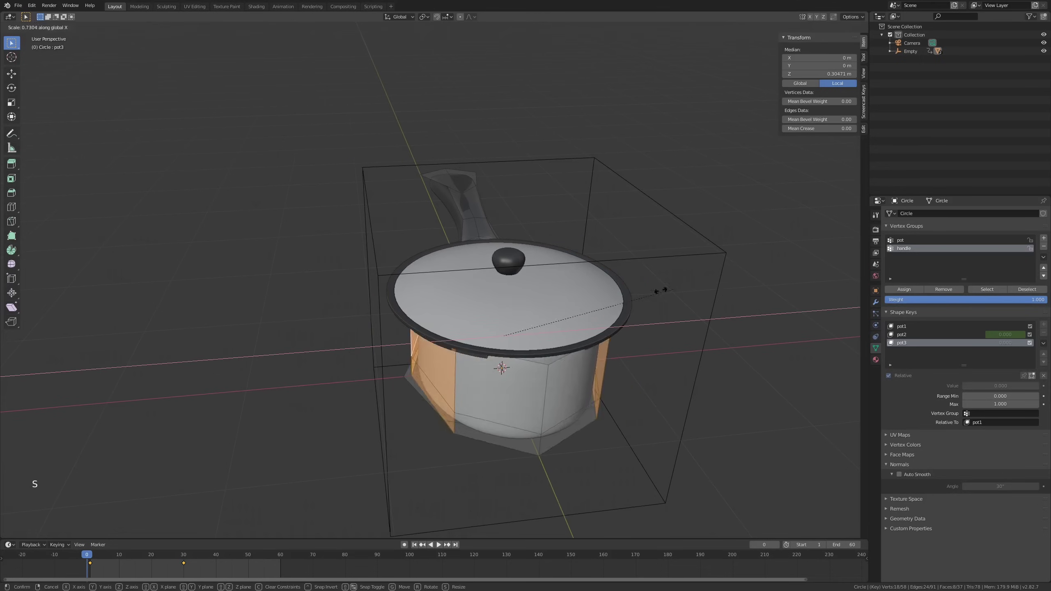
{"action": "right_click", "coordinate": [806, 280]}
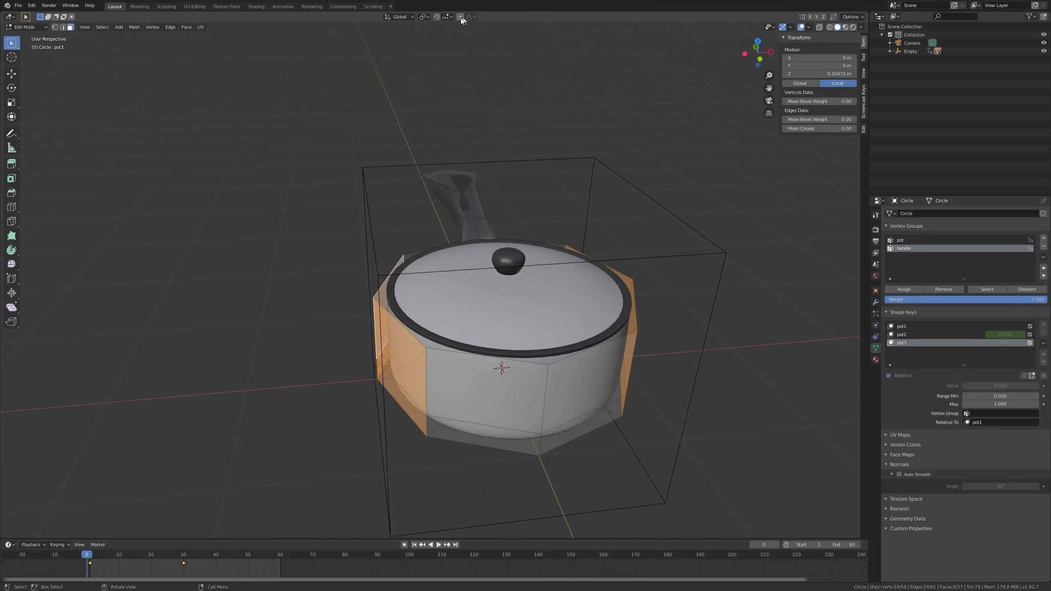
Set the pivot point to Individual Origins and scale the selected X-end faces to 0 along X to flatten both sides.
{"action": "left_click", "coordinate": [425, 17]}
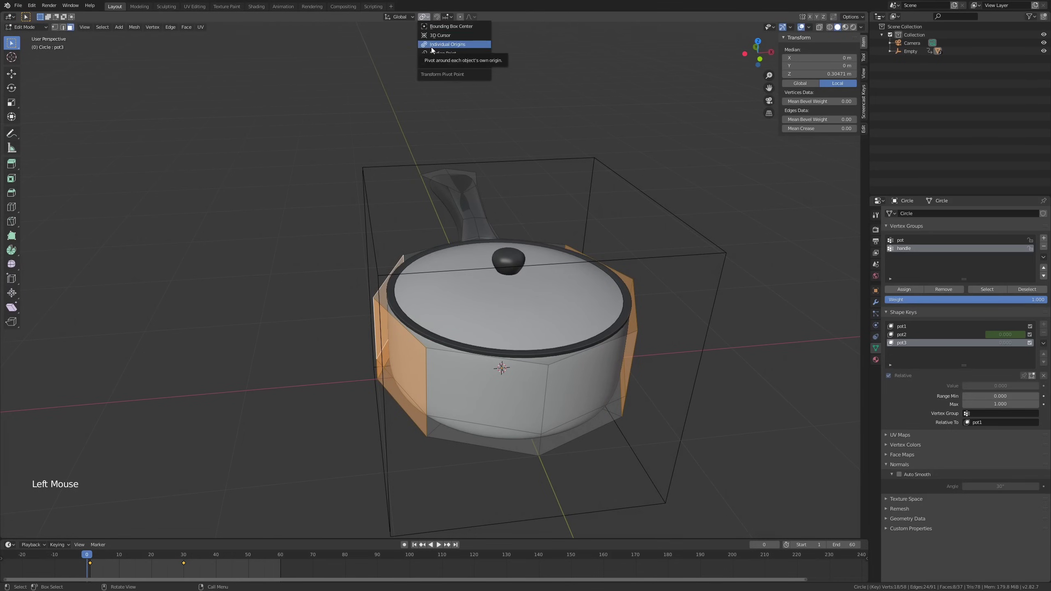
{"action": "left_click", "coordinate": [431, 45]}
{"action": "middle_click_drag", "start_coordinate": [591, 274], "coordinate": [610, 255], "text": "shift"}
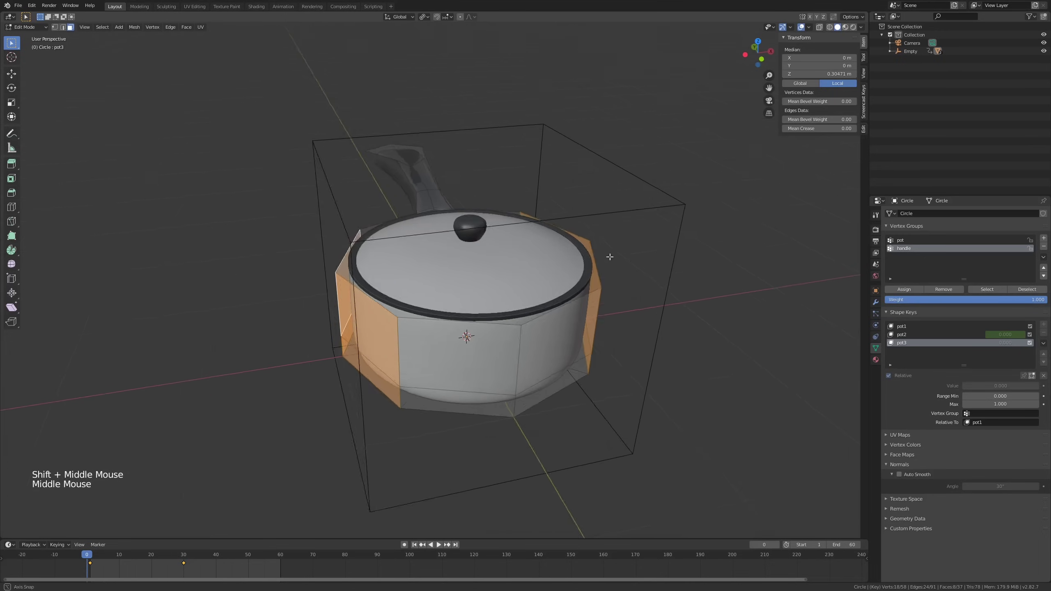
{"action": "scroll", "coordinate": [636, 260], "scroll_direction": "down", "scroll_amount": 1}
{"action": "key", "text": "s"}
{"action": "key", "text": "x"}
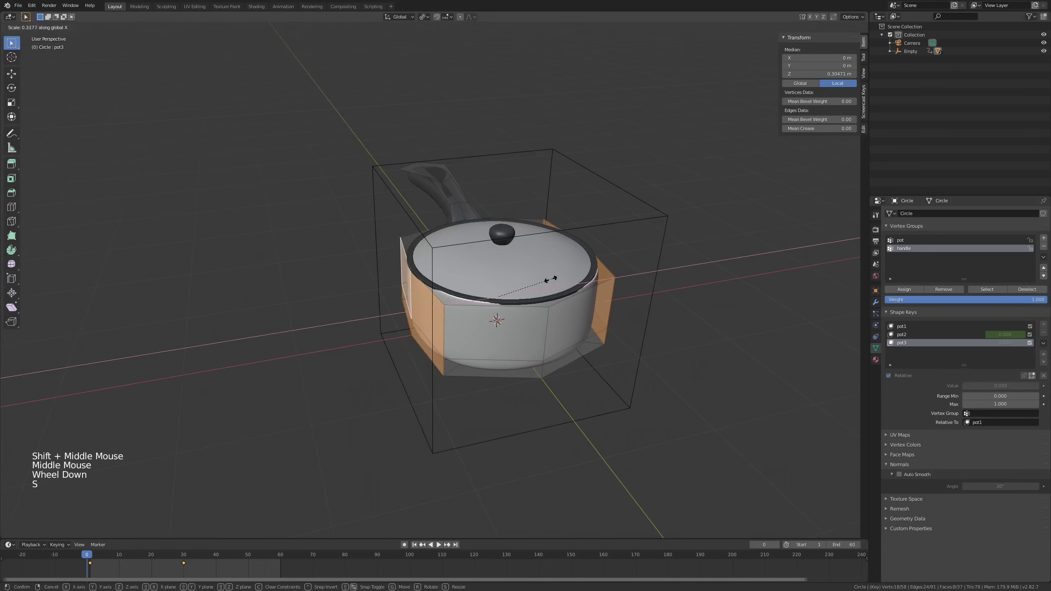
{"action": "key", "text": "ctrl"}
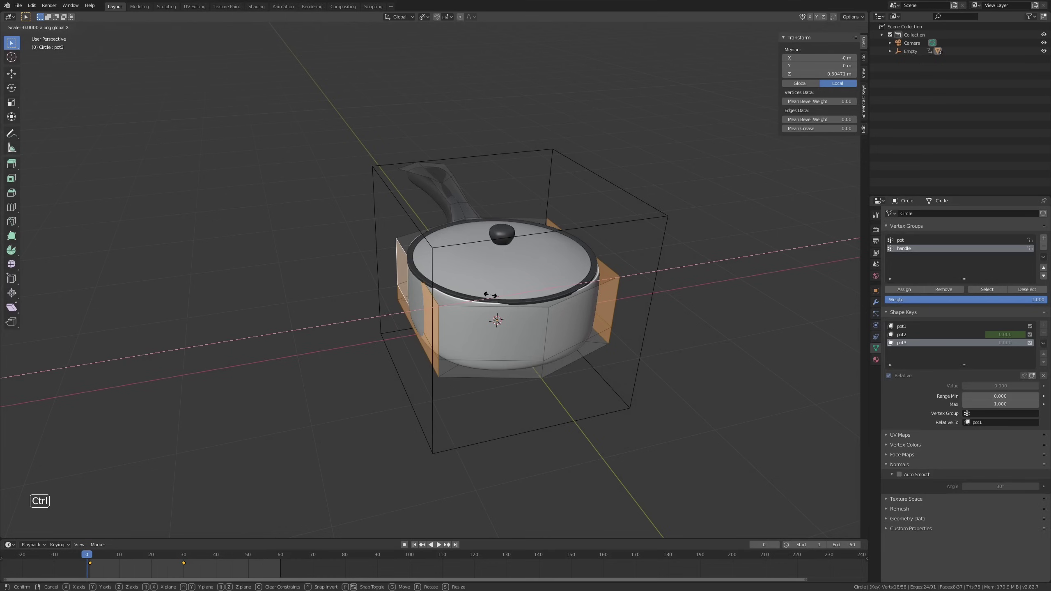
{"action": "left_click", "coordinate": [491, 295], "text": "ctrl"}
Select the four side and lower faces at the pot's negative Y end, opposite the handle.
{"action": "left_click", "coordinate": [492, 335]}
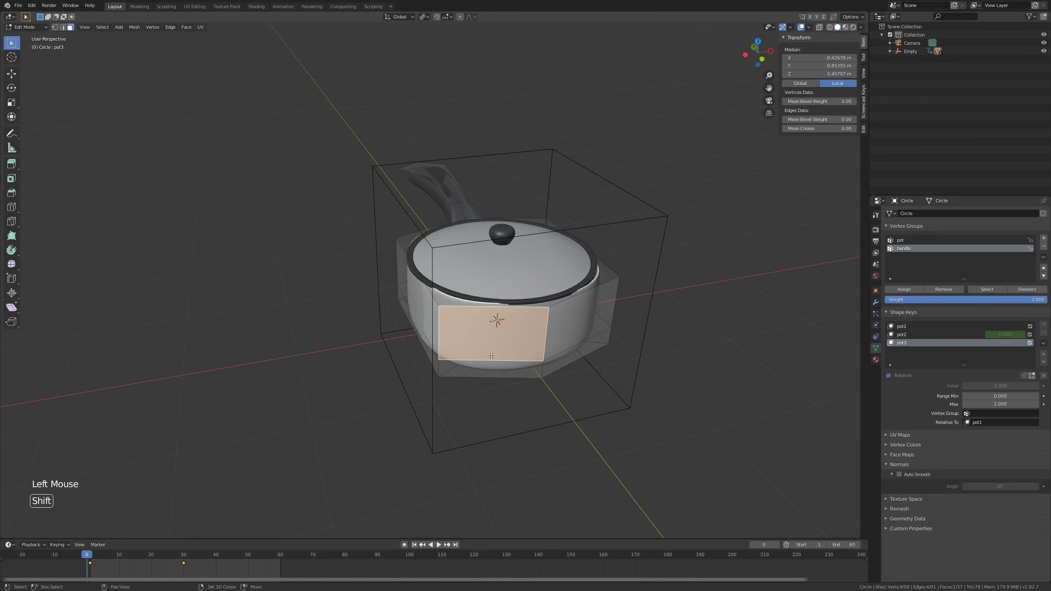
{"action": "left_click", "coordinate": [493, 356], "text": "shift"}
{"action": "left_click", "coordinate": [505, 371]}
{"action": "left_click", "coordinate": [553, 358], "text": "shift"}
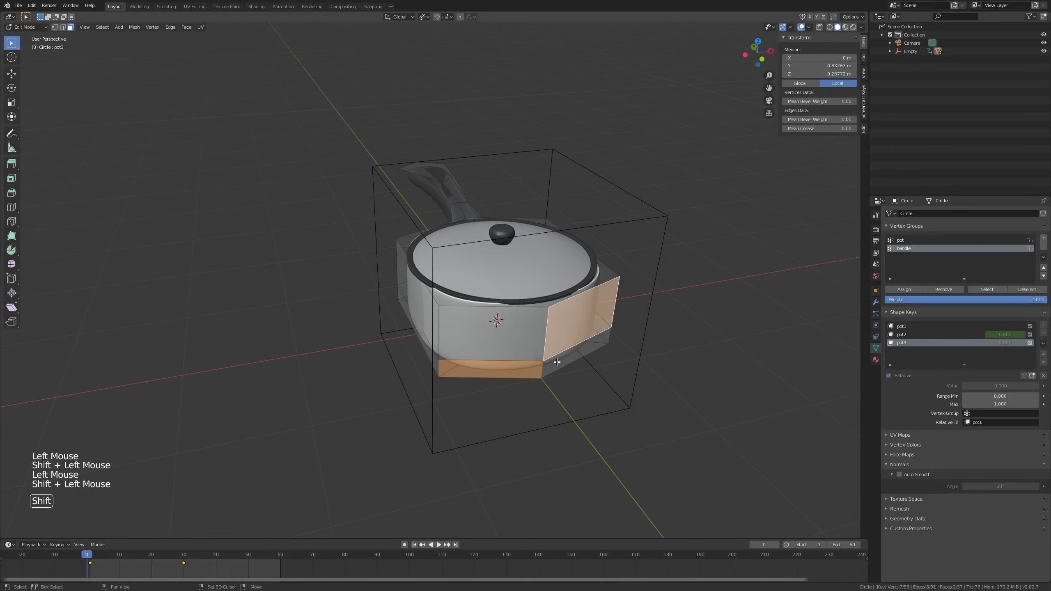
{"action": "left_click", "coordinate": [553, 359], "text": "shift"}
{"action": "left_click", "coordinate": [553, 360], "text": "shift"}
Add the four side and lower faces at the handle end of the pot to the selection.
{"action": "middle_click_drag", "start_coordinate": [553, 360], "coordinate": [653, 323]}
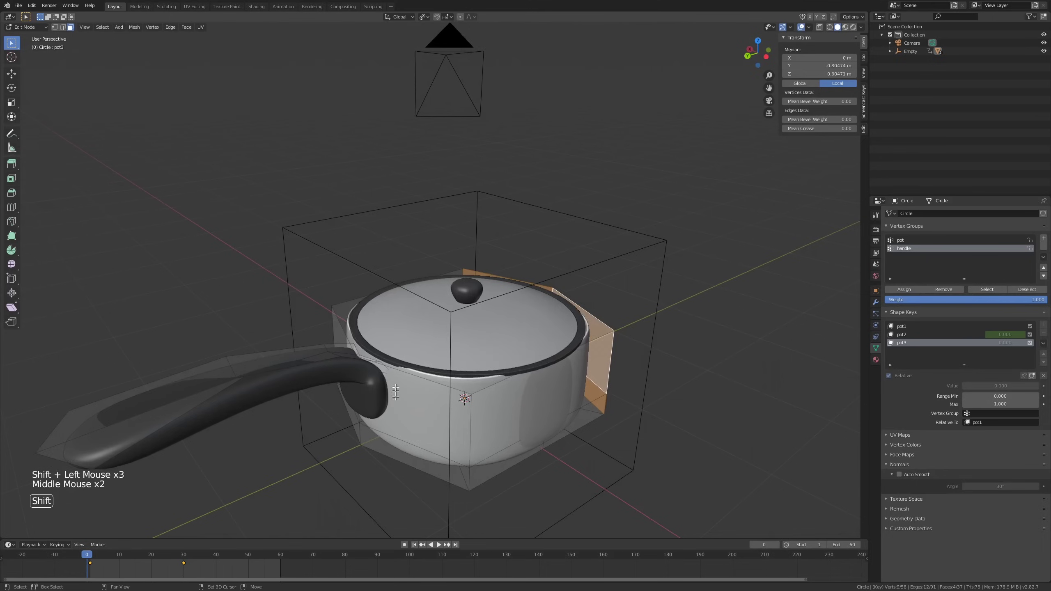
{"action": "left_click", "coordinate": [423, 423], "text": "shift"}
{"action": "left_click", "coordinate": [401, 444], "text": "shift"}
{"action": "left_click", "coordinate": [352, 422], "text": "shift"}
{"action": "middle_click_drag", "start_coordinate": [353, 421], "coordinate": [385, 423]}
{"action": "left_click", "coordinate": [347, 385], "text": "shift"}
Scale the selected Y-end faces to 0 along Y so the pot body becomes square.
{"action": "middle_click_drag", "start_coordinate": [533, 339], "coordinate": [481, 349]}
{"action": "key", "text": "s"}
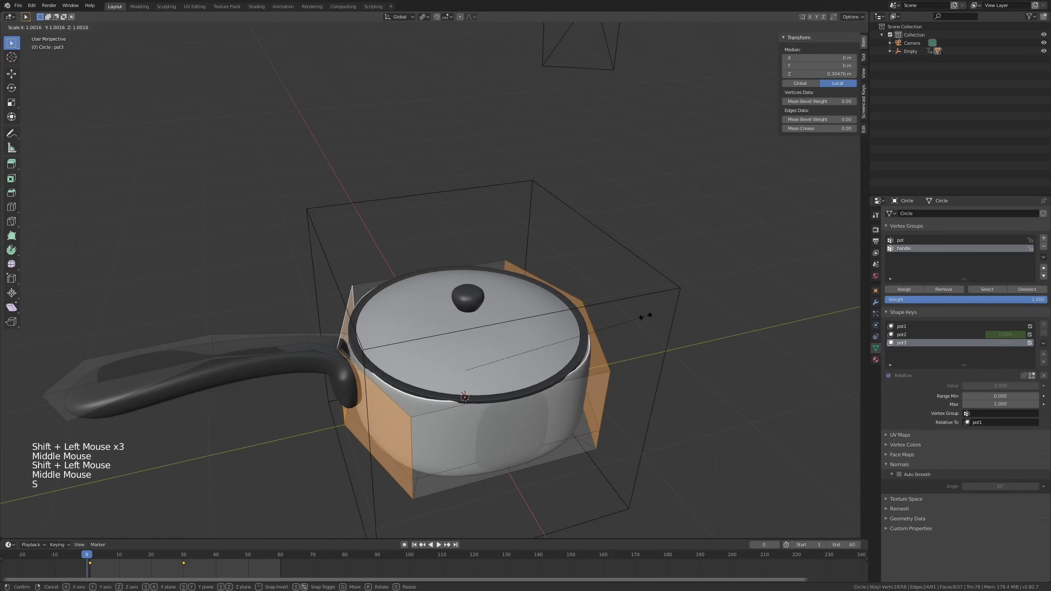
{"action": "key", "text": "y"}
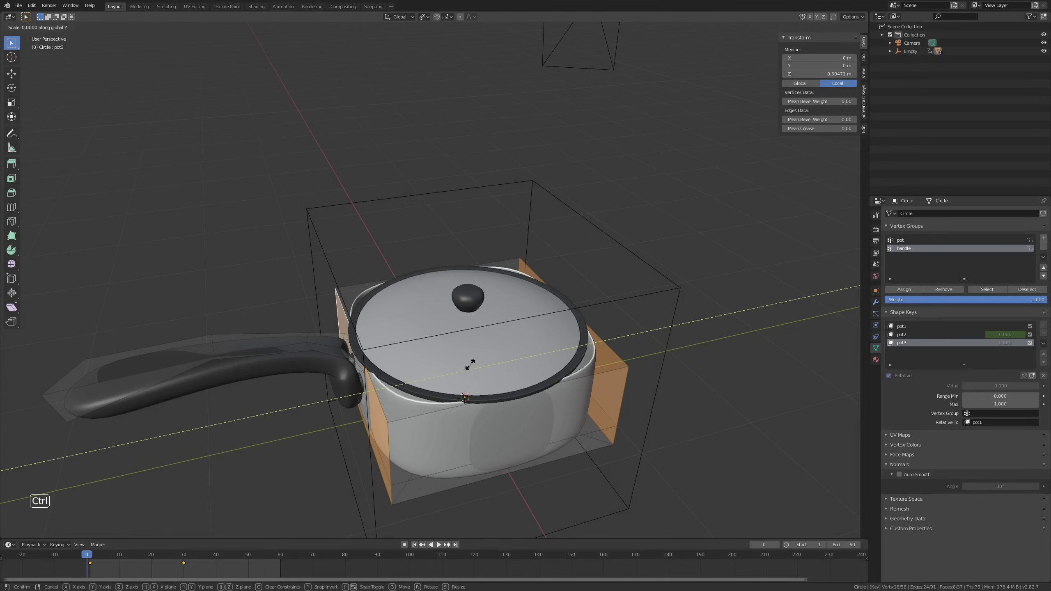
{"action": "left_click", "coordinate": [463, 366], "text": "ctrl"}
Select the entire pot3 mesh and scale it down along Z to make the pot shallow.
{"action": "mouse_move", "coordinate": [464, 366]}
{"action": "middle_mouse_down"}
{"action": "mouse_move", "coordinate": [466, 332]}
{"action": "mouse_move", "coordinate": [447, 344]}
{"action": "mouse_move", "coordinate": [456, 349]}
{"action": "middle_mouse_up"}
{"action": "scroll", "coordinate": [456, 349], "scroll_direction": "up", "scroll_amount": 1}
{"action": "key", "text": "a"}
{"action": "scroll", "coordinate": [677, 305], "scroll_direction": "down", "scroll_amount": 1}
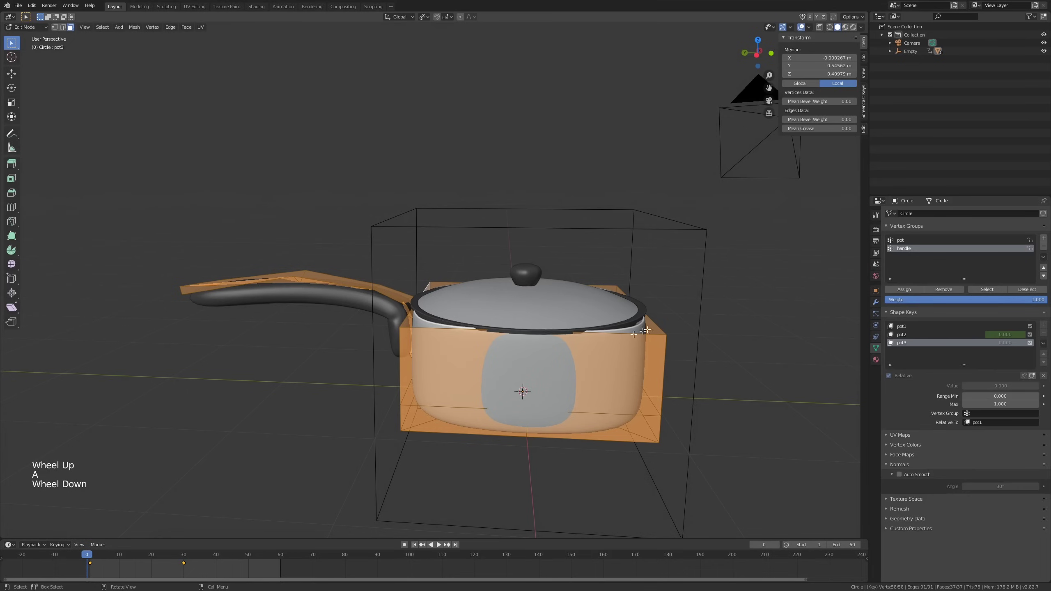
{"action": "key", "text": "s"}
{"action": "key", "text": "z"}
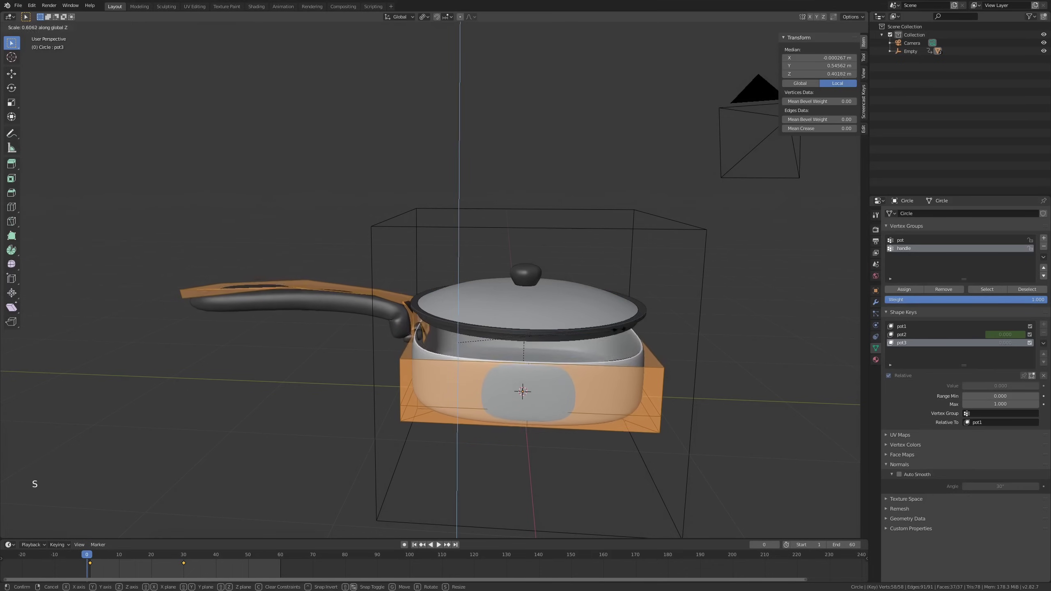
{"action": "left_click", "coordinate": [591, 348]}
Raise the whole mesh along Z to a median height of about 0.52 m and scale it slightly flatter along Z.
{"action": "key", "text": "g"}
{"action": "key", "text": "z"}
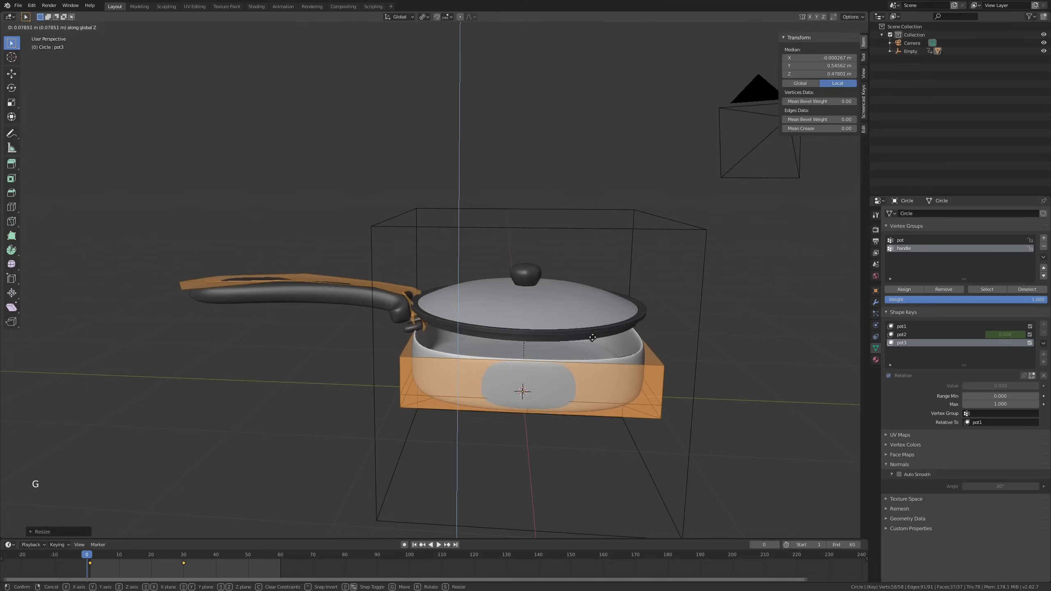
{"action": "left_click", "coordinate": [594, 332]}
{"action": "key", "text": "s"}
{"action": "key", "text": "z"}
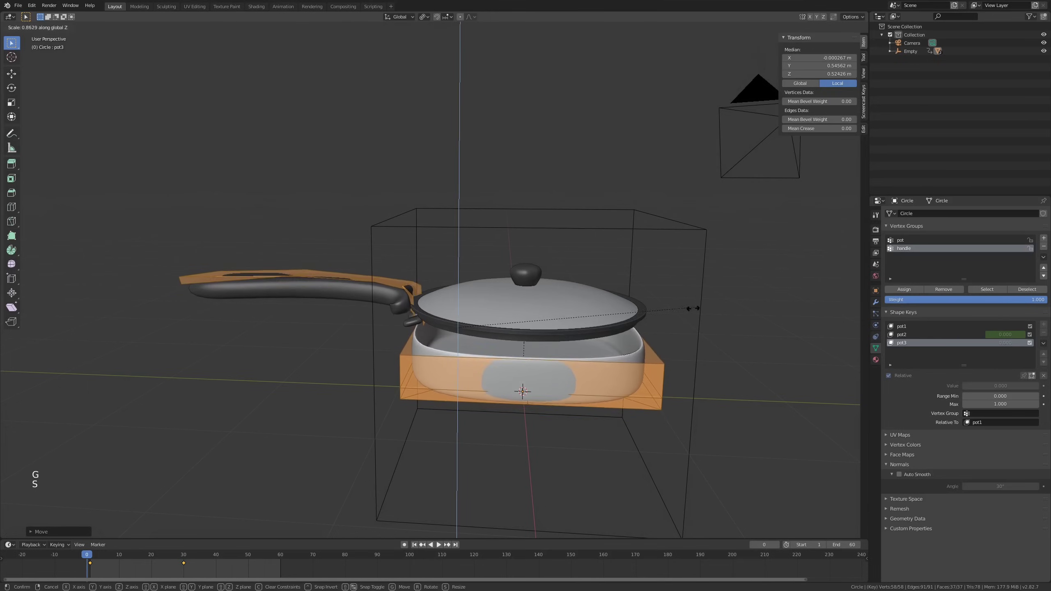
{"action": "left_click", "coordinate": [637, 331]}
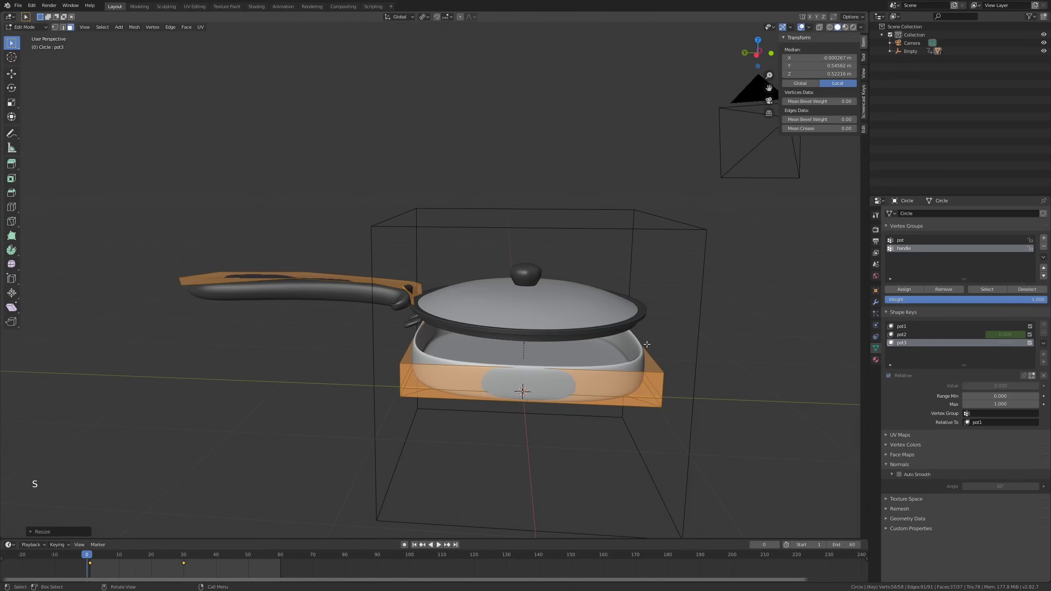
{"action": "left_click", "coordinate": [647, 344], "text": "alt"}
{"action": "left_click", "coordinate": [653, 341], "text": "alt"}
{"action": "middle_click_drag", "start_coordinate": [653, 341], "coordinate": [649, 343]}
{"action": "key", "text": "s"}
{"action": "right_click", "coordinate": [649, 343]}
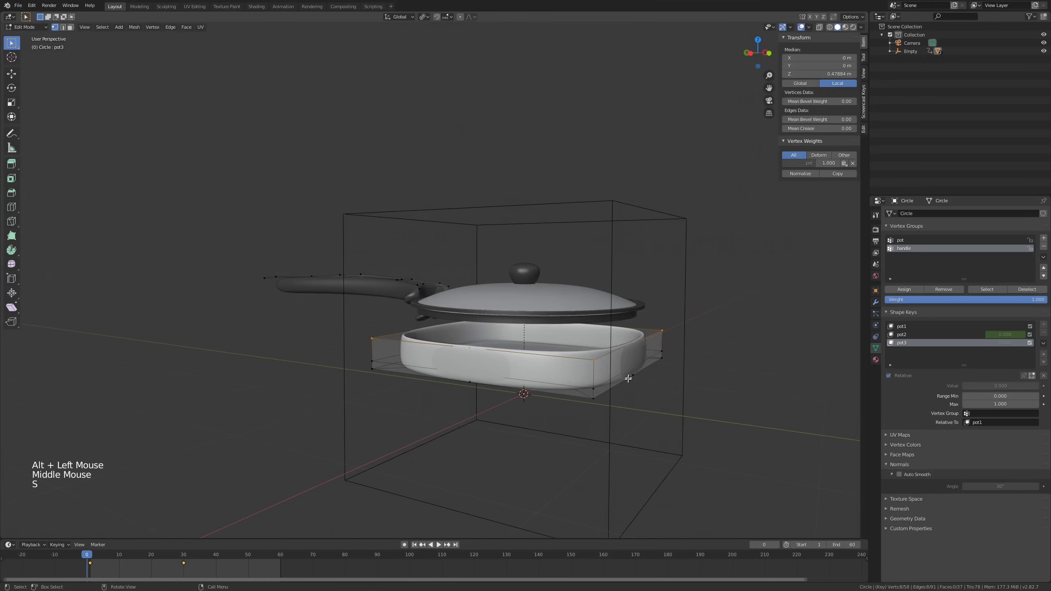
Turn on X-ray and, in edge selection mode, select the four inner floor edges at the pan's two Y ends.
{"action": "key", "text": "alt+z"}
{"action": "middle_click_drag", "start_coordinate": [625, 384], "coordinate": [616, 400]}
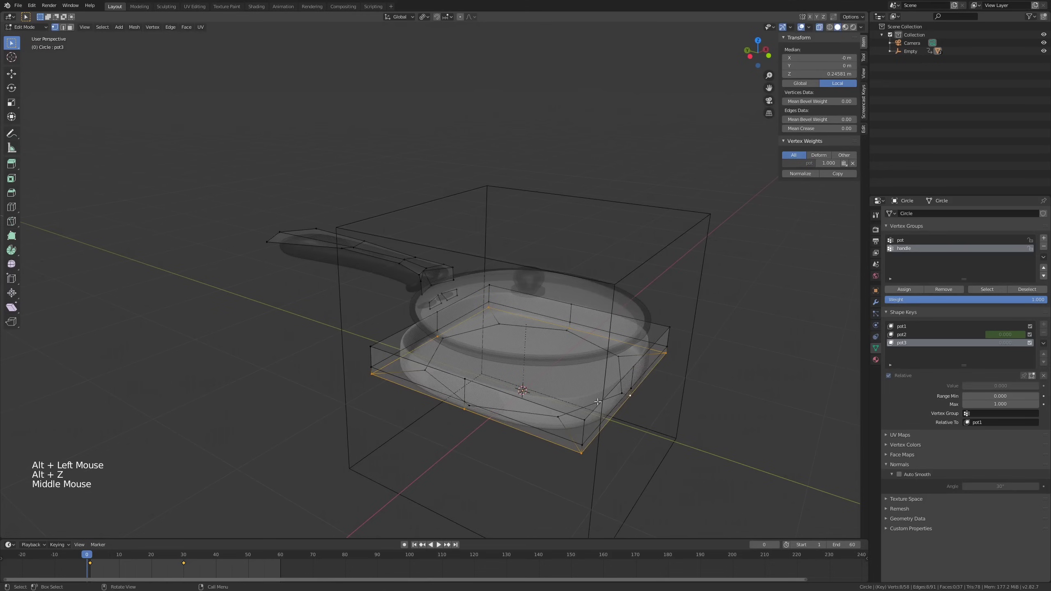
{"action": "key", "text": "2"}
{"action": "left_click", "coordinate": [617, 385]}
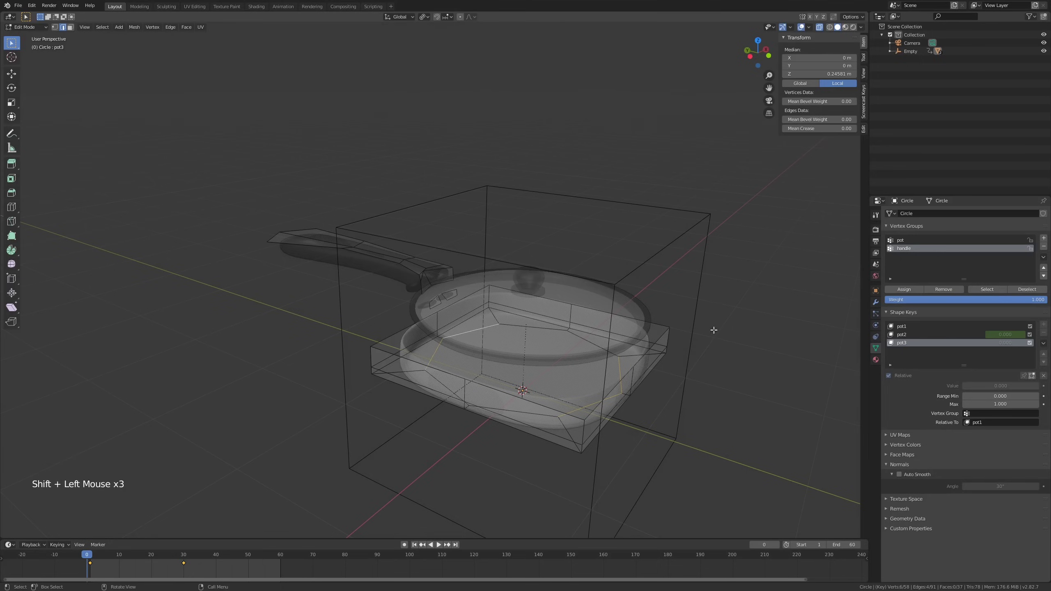
{"action": "key", "text": "s"}
{"action": "key", "text": "Escape"}
{"action": "key", "text": "alt+z"}
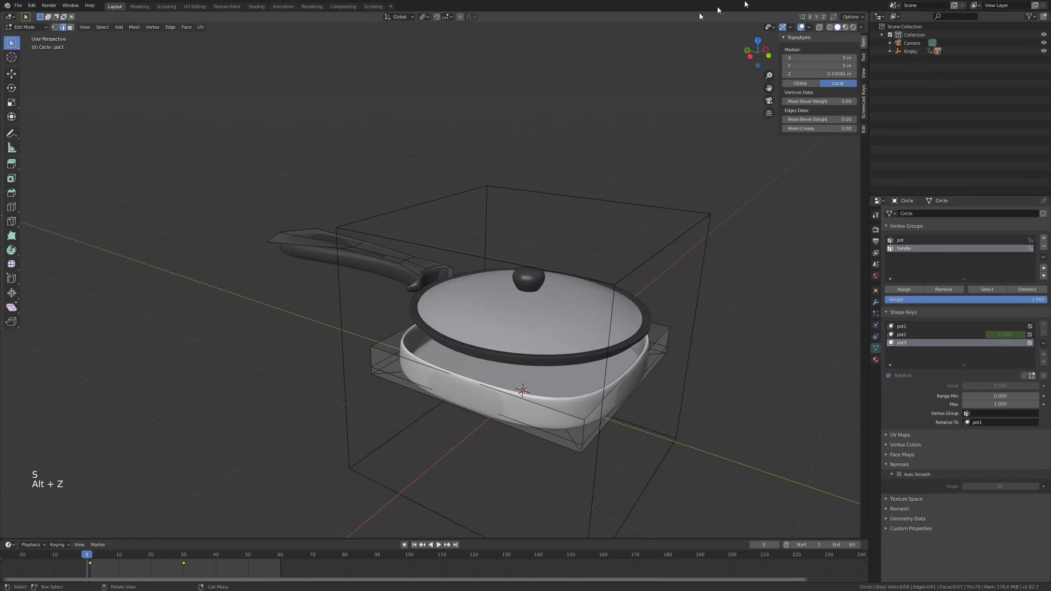
{"action": "left_click", "coordinate": [861, 27]}
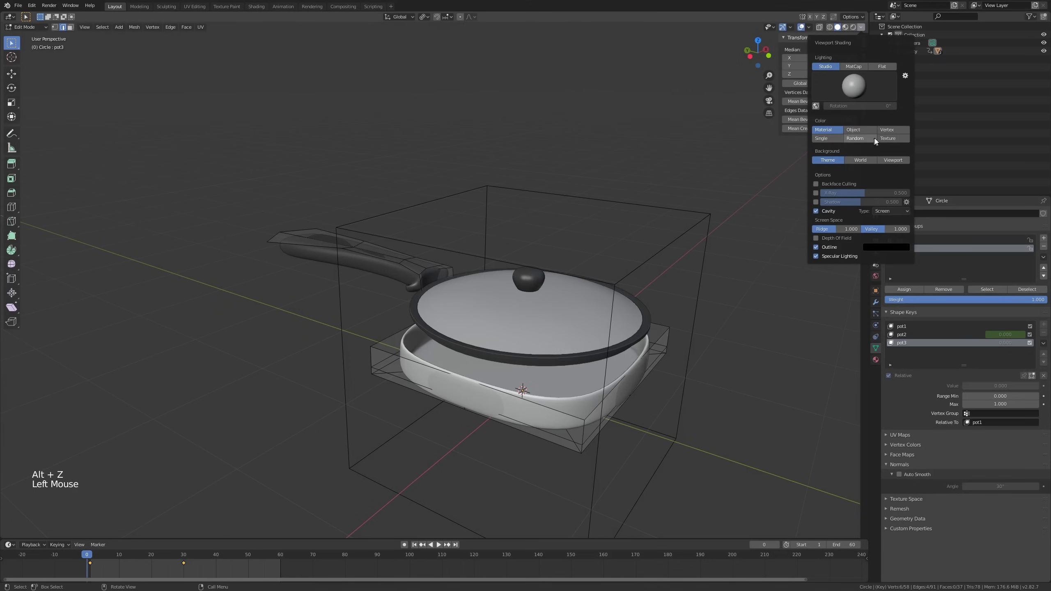
With X-ray on, scale the selected inner floor edges along Y.
{"action": "middle_click_drag", "start_coordinate": [538, 298], "coordinate": [534, 302], "text": "shift"}
{"action": "mouse_move", "coordinate": [534, 302]}
{"action": "middle_mouse_down"}
{"action": "mouse_move", "coordinate": [424, 293]}
{"action": "mouse_move", "coordinate": [668, 286]}
{"action": "middle_mouse_up"}
{"action": "key", "text": "alt+z"}
{"action": "key", "text": "s"}
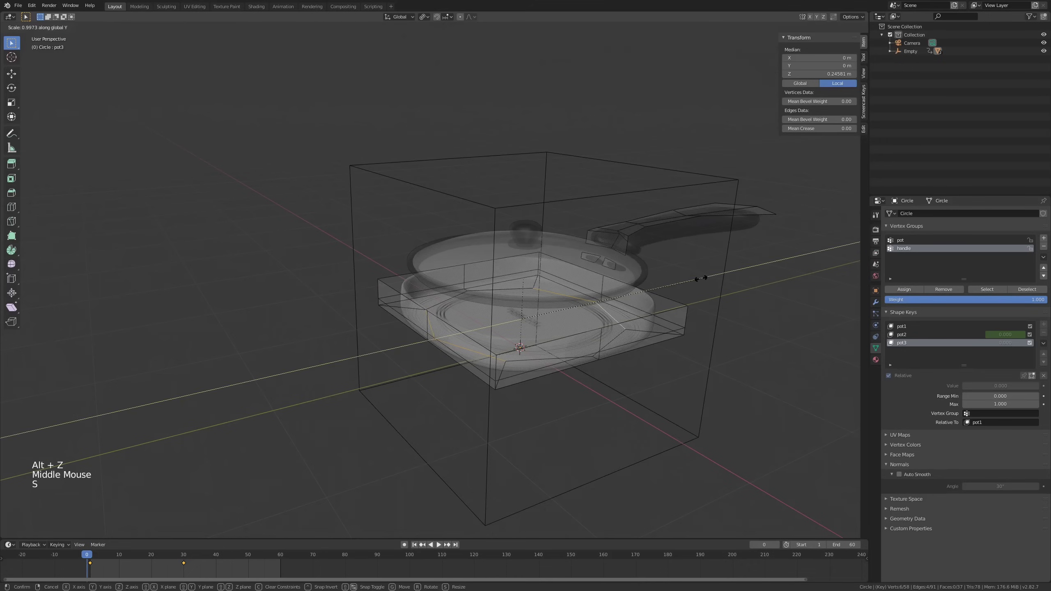
{"action": "left_click", "coordinate": [700, 279]}
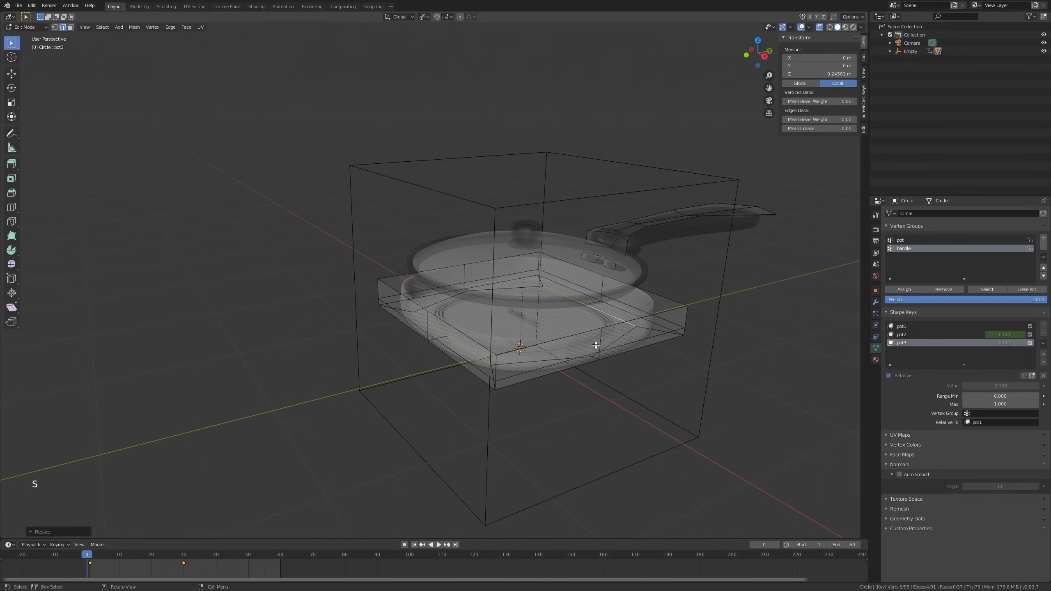
Select the inner floor edges at both X ends, scale them to 0 along X, and turn off X-ray.
{"action": "middle_click_drag", "start_coordinate": [609, 345], "coordinate": [620, 378]}
{"action": "key", "text": "alt+z"}
{"action": "key", "text": "alt+z"}
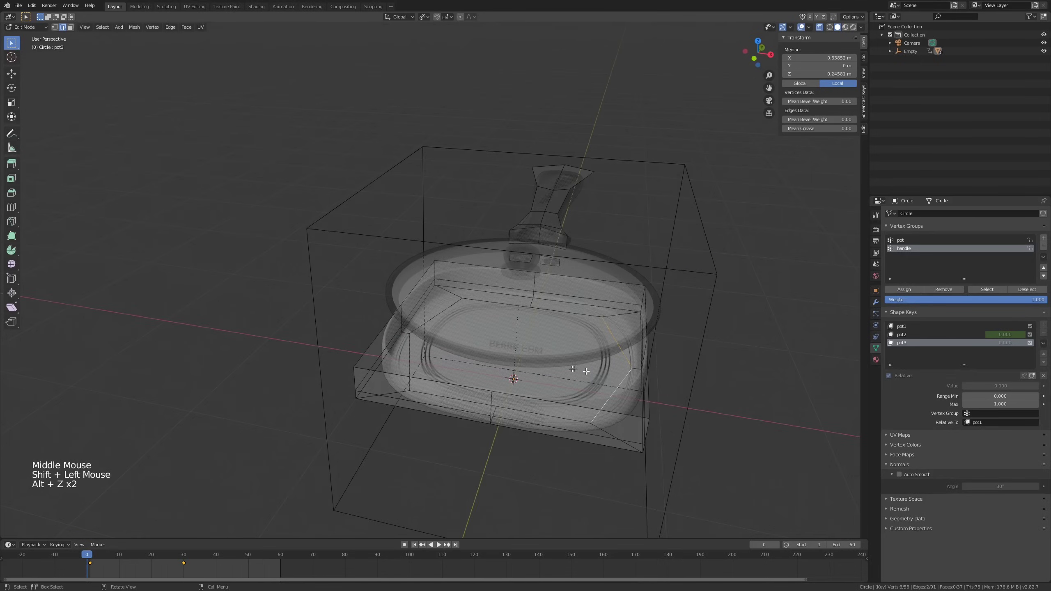
{"action": "left_click", "coordinate": [411, 349], "text": "shift"}
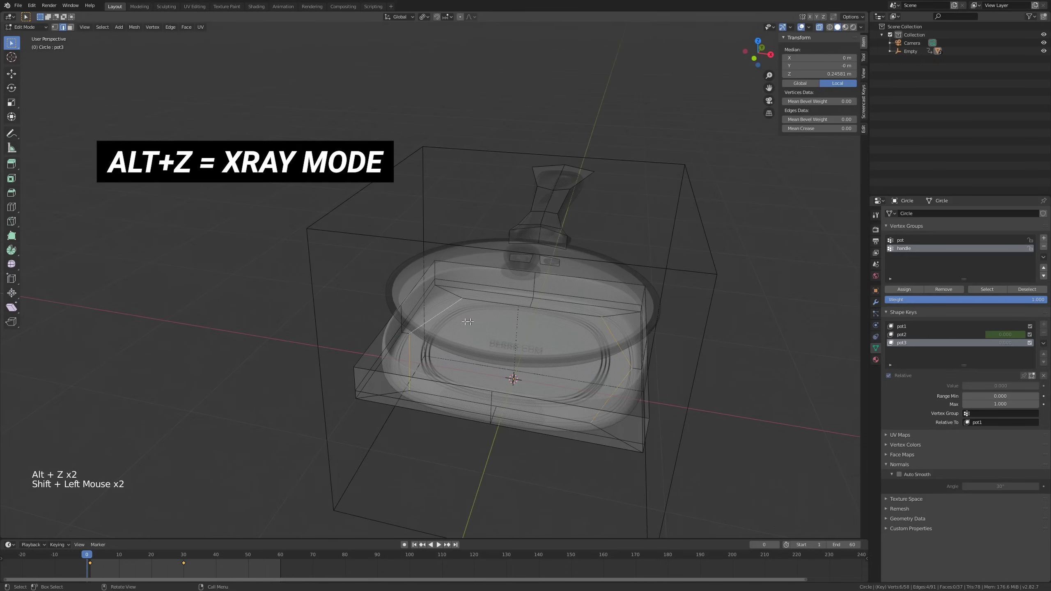
{"action": "middle_click_drag", "start_coordinate": [467, 321], "coordinate": [671, 307]}
{"action": "key", "text": "s"}
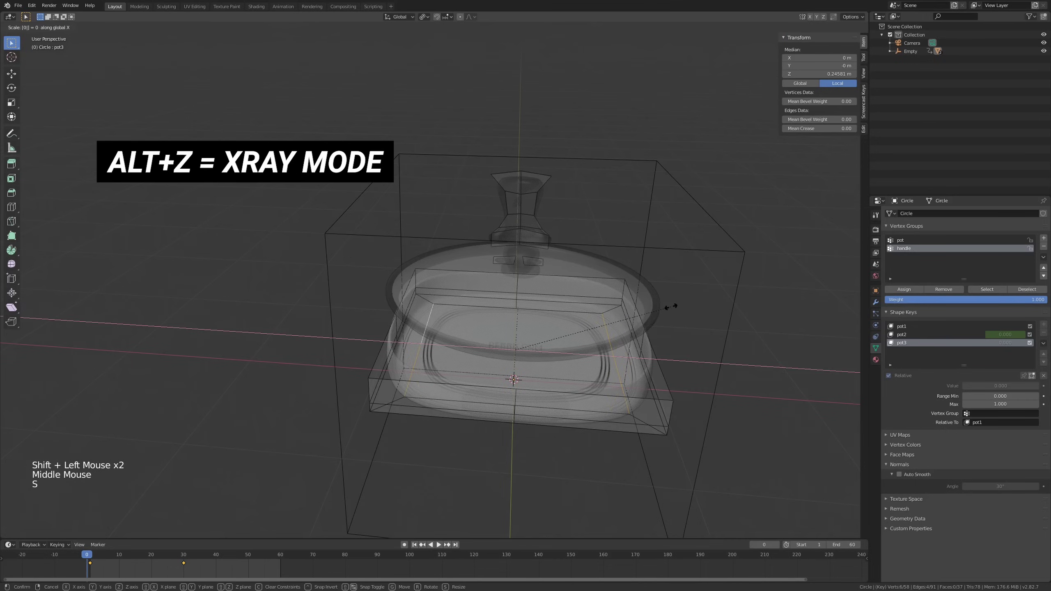
{"action": "key", "text": "Return"}
{"action": "key", "text": "alt+z"}
{"action": "middle_click_drag", "start_coordinate": [670, 304], "coordinate": [629, 352]}
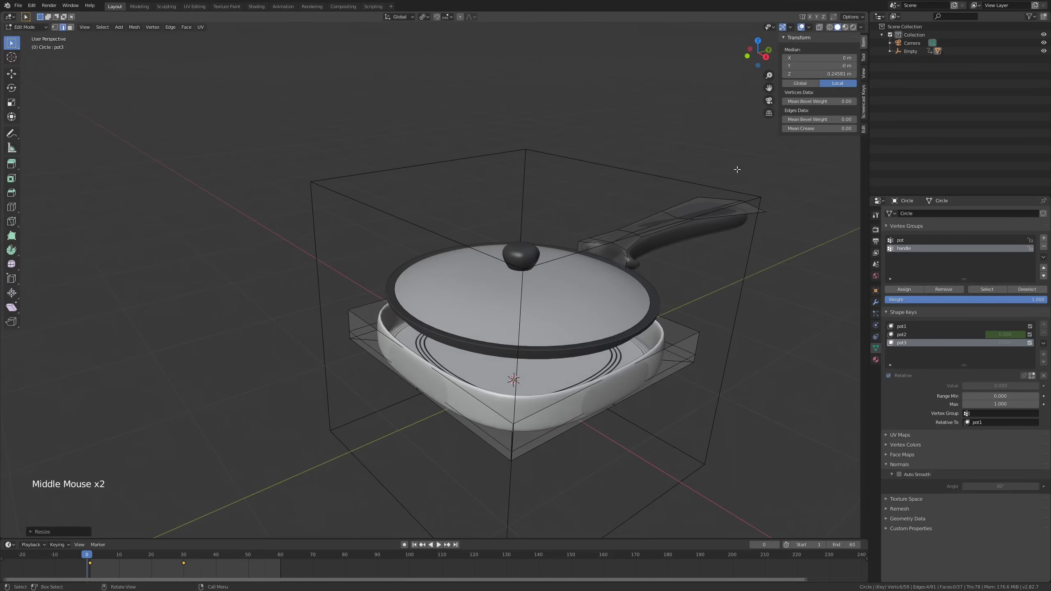
Return the pot to Object Mode and select the lid.
{"action": "middle_click_drag", "start_coordinate": [650, 303], "coordinate": [601, 245], "text": "shift"}
{"action": "key", "text": "Tab"}
{"action": "key", "text": "Tab"}
{"action": "key", "text": "Tab"}
{"action": "left_click", "coordinate": [600, 245]}
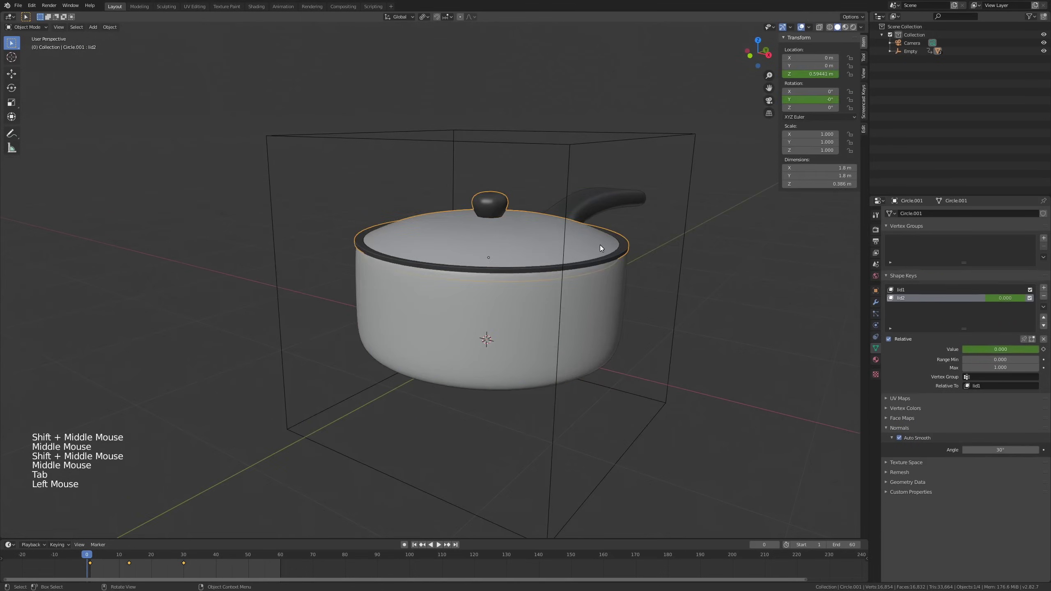
{"action": "key", "text": "Tab"}
{"action": "key", "text": "Tab"}
{"action": "key", "text": "Tab"}
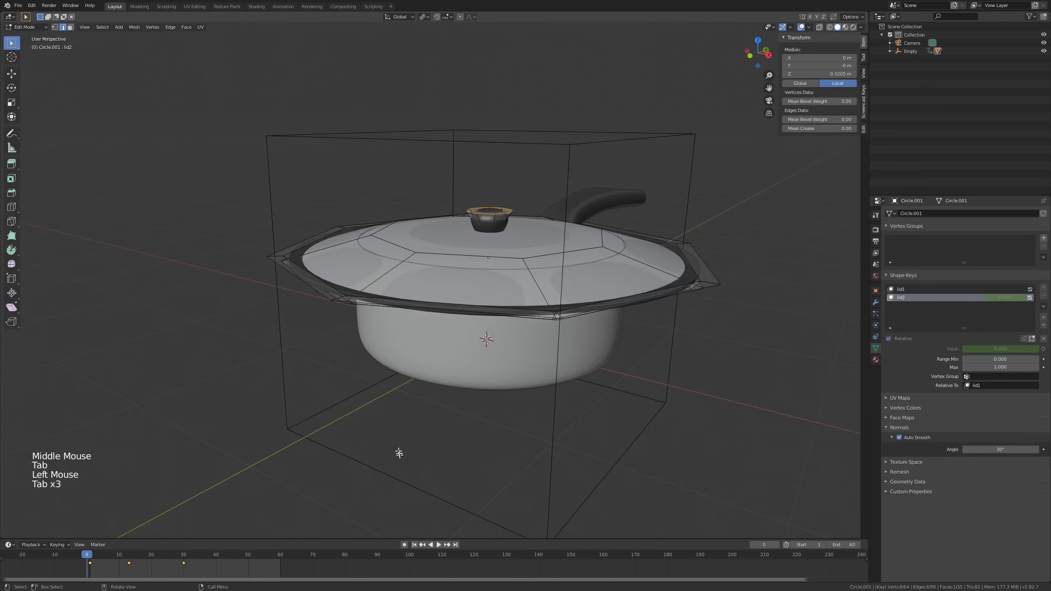
{"action": "key", "text": "Tab"}
Select the pot and, at frame 60, set its pot3 shape key value to 1.000 and insert a keyframe.
{"action": "left_click", "coordinate": [486, 348]}
{"action": "left_click", "coordinate": [264, 558]}
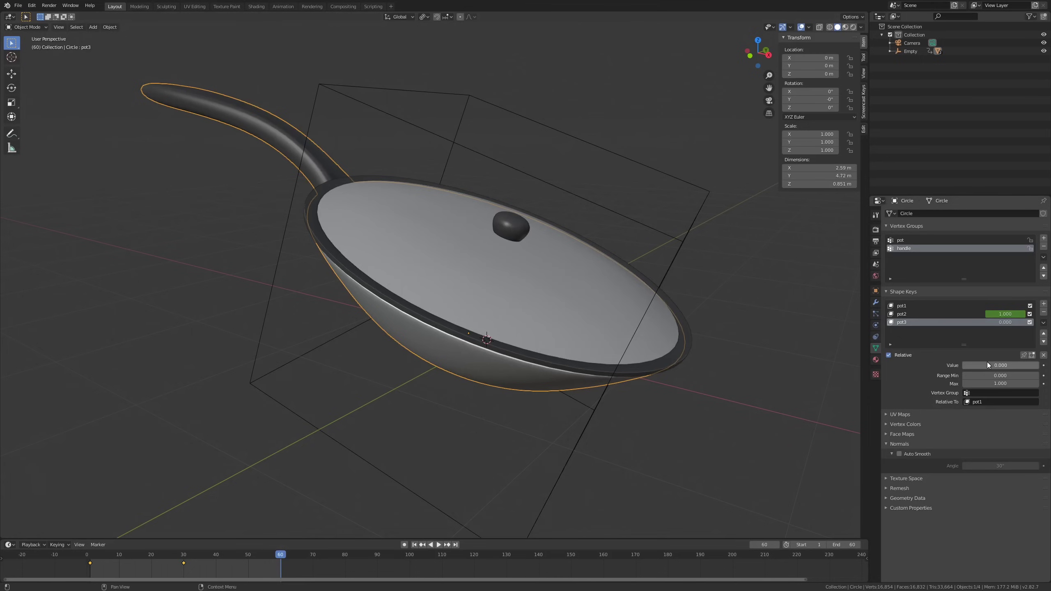
{"action": "left_click_drag", "start_coordinate": [990, 366], "coordinate": [1036, 365]}
{"action": "right_click", "coordinate": [1030, 365]}
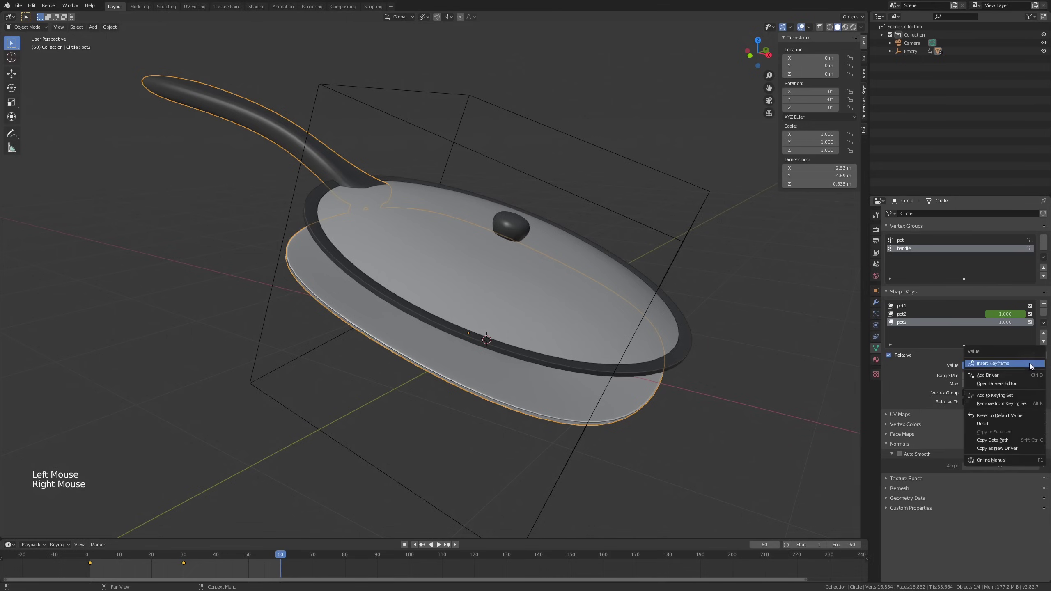
{"action": "left_click", "coordinate": [1030, 364]}
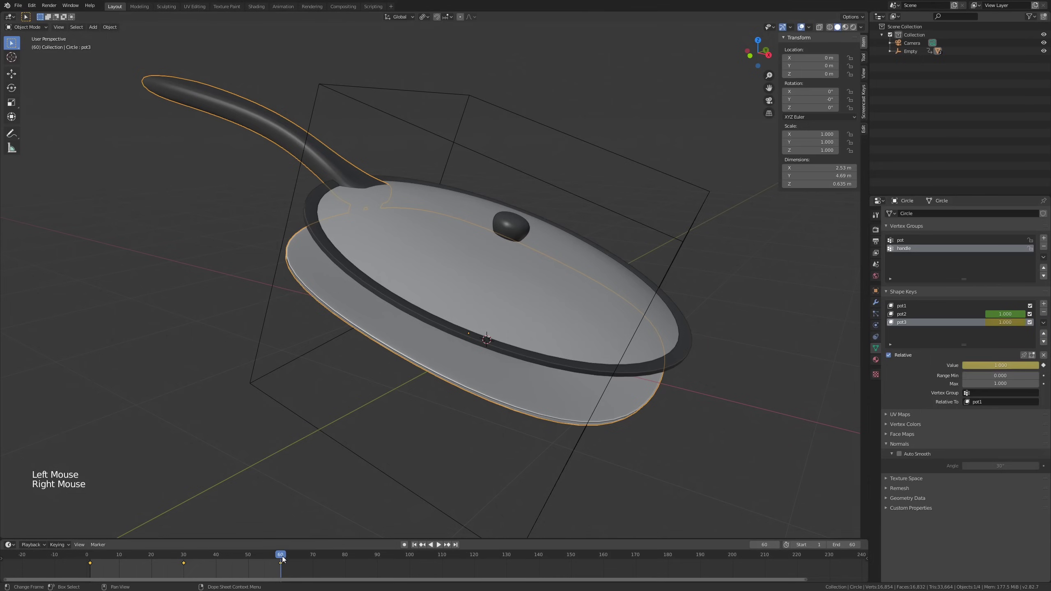
At frame 30, set the pot3 shape key value to 0.000 and insert a keyframe.
{"action": "left_click_drag", "start_coordinate": [194, 566], "coordinate": [183, 566]}
{"action": "left_click_drag", "start_coordinate": [997, 363], "coordinate": [979, 364]}
{"action": "right_click", "coordinate": [979, 364]}
{"action": "left_click", "coordinate": [978, 364]}
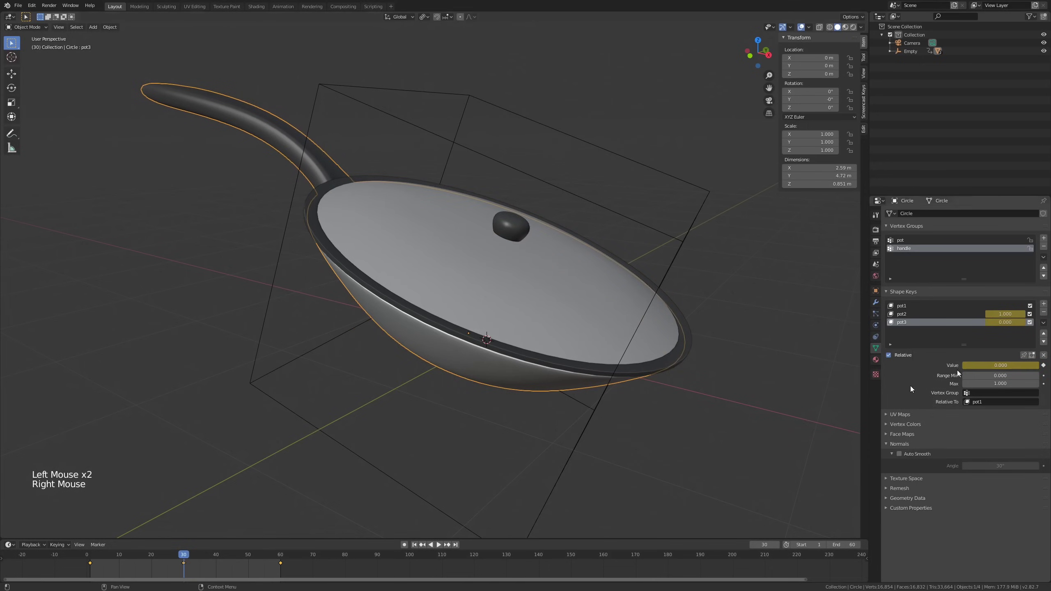
At frame 60, set the pot2 shape key value to 0.000 and insert a keyframe.
{"action": "left_click_drag", "start_coordinate": [186, 558], "coordinate": [281, 558]}
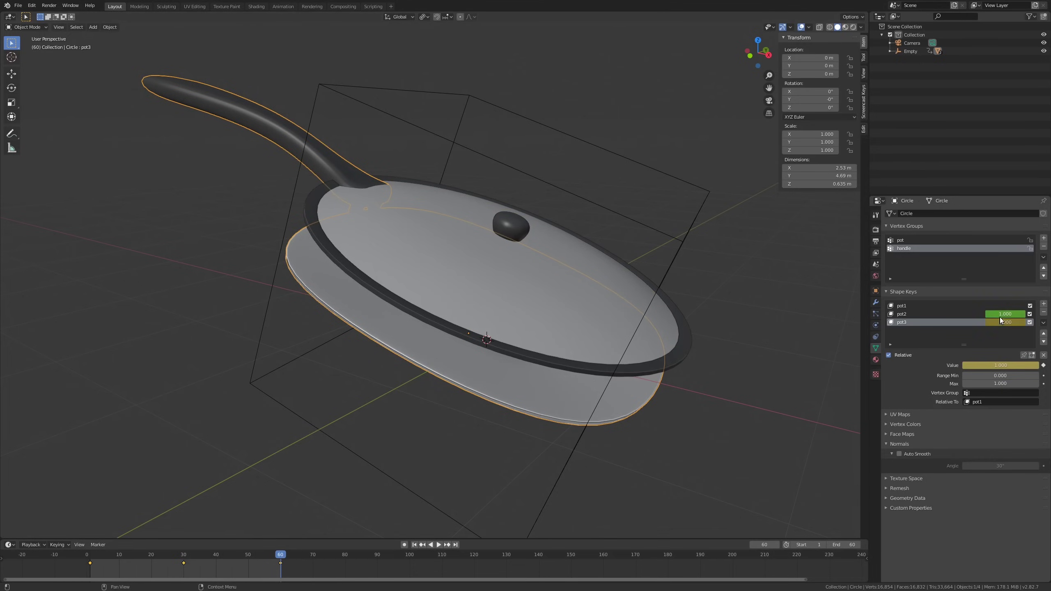
{"action": "left_click_drag", "start_coordinate": [1009, 314], "coordinate": [970, 314]}
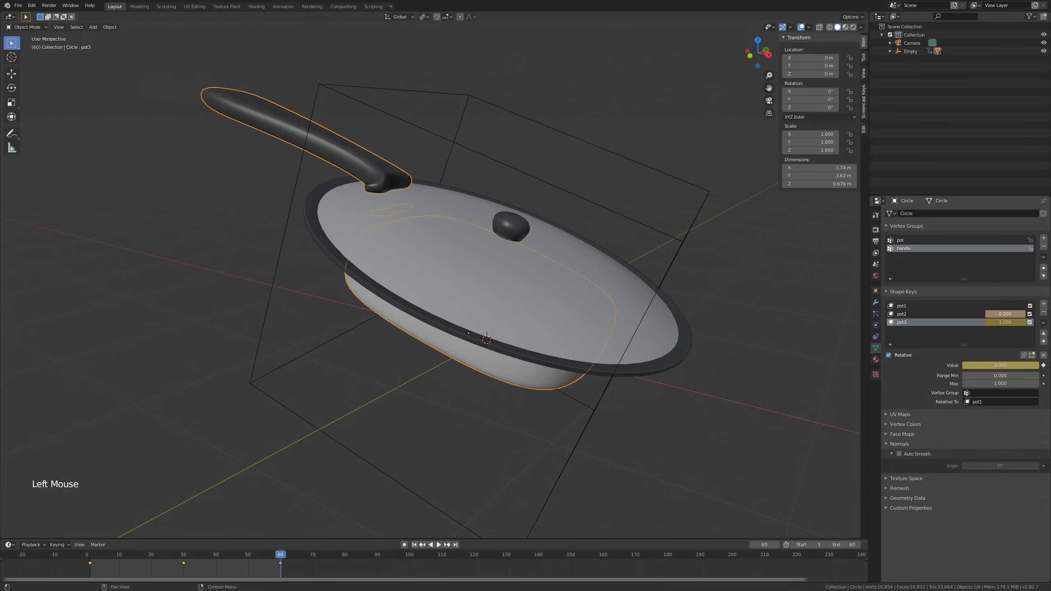
{"action": "right_click", "coordinate": [991, 313]}
{"action": "left_click", "coordinate": [968, 307]}
Scrub the timeline up to frame 60 to check how the pot morphs into its third shape.
{"action": "left_click_drag", "start_coordinate": [187, 564], "coordinate": [280, 551]}
{"action": "middle_click_drag", "start_coordinate": [286, 535], "coordinate": [459, 391]}
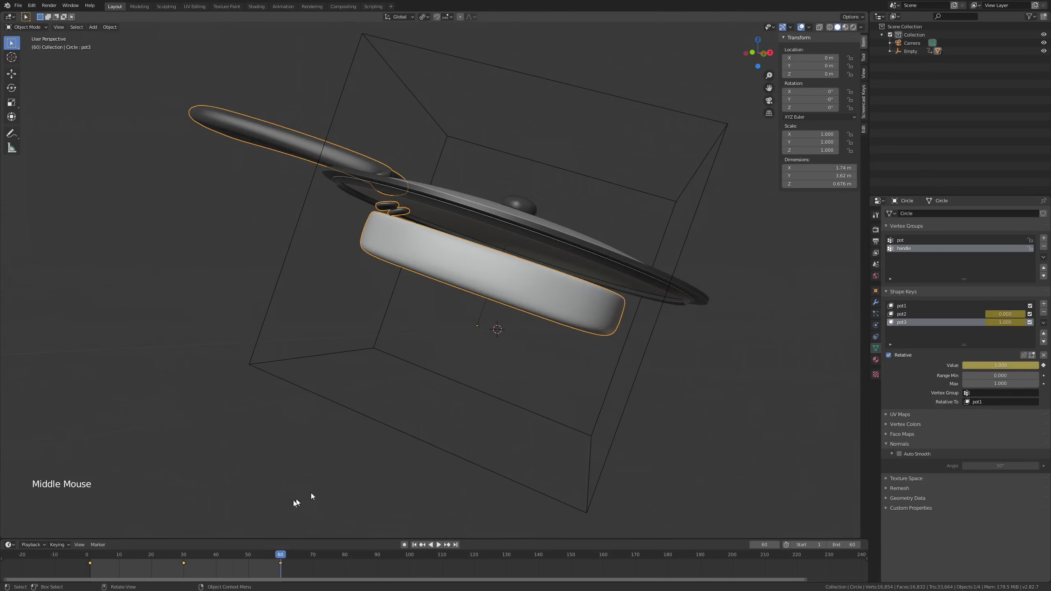
{"action": "left_click_drag", "start_coordinate": [264, 561], "coordinate": [287, 548]}
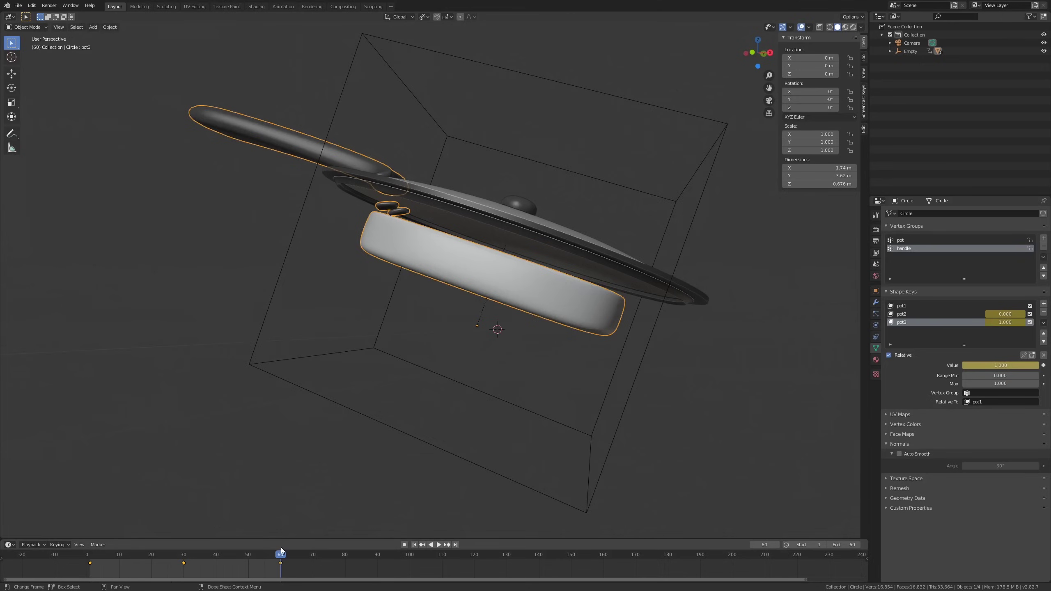
Go to frame 0, set the pot3 shape key value to 1.000 and insert a keyframe there.
{"action": "left_click", "coordinate": [91, 557]}
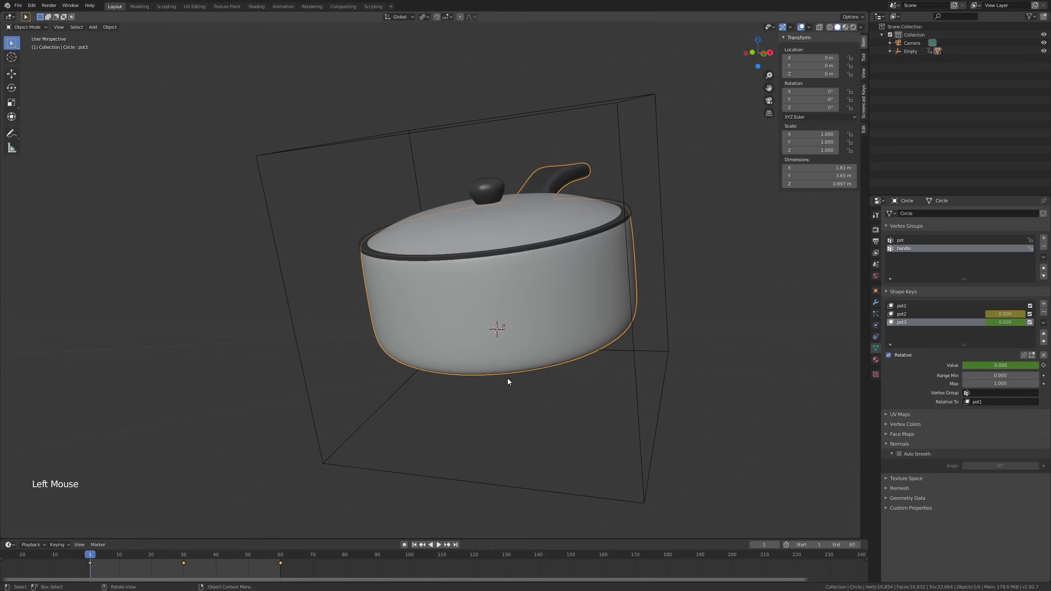
{"action": "key", "text": "Left"}
{"action": "middle_click_drag", "start_coordinate": [546, 307], "coordinate": [833, 339]}
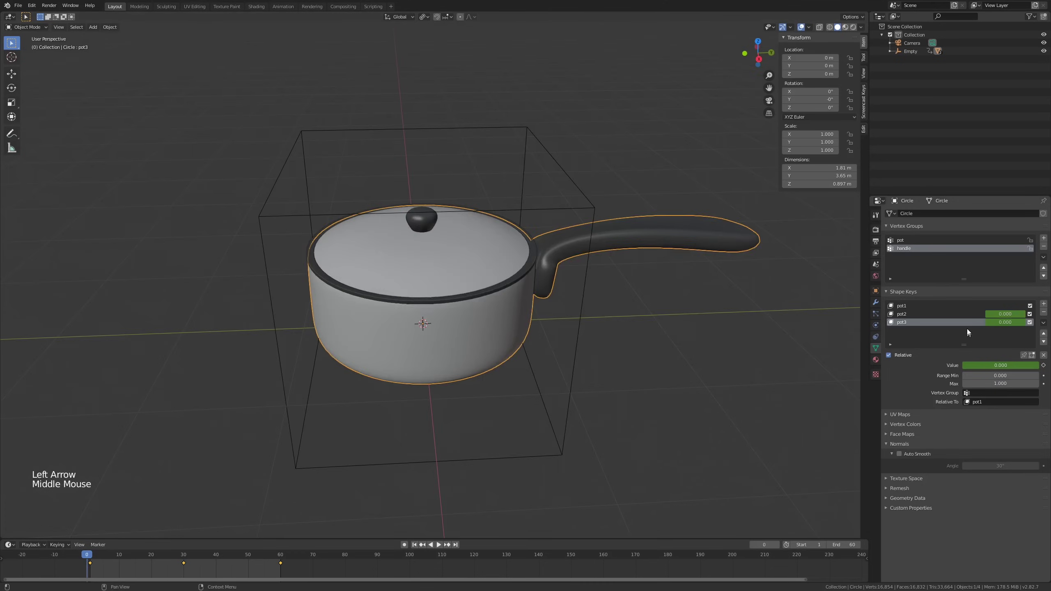
{"action": "middle_click_drag", "start_coordinate": [703, 338], "coordinate": [720, 329]}
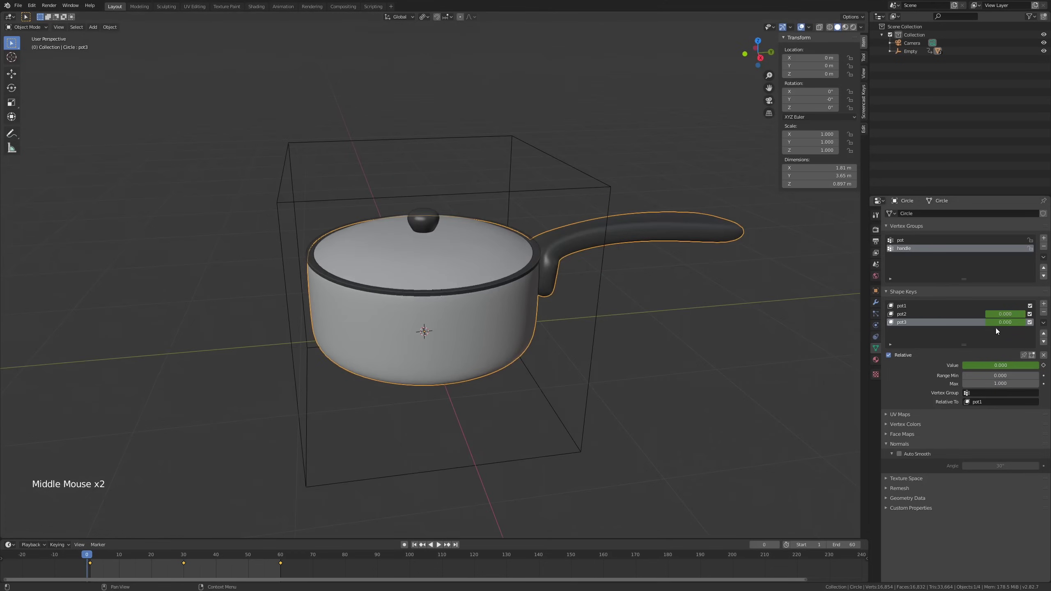
{"action": "left_click_drag", "start_coordinate": [993, 322], "coordinate": [1030, 322]}
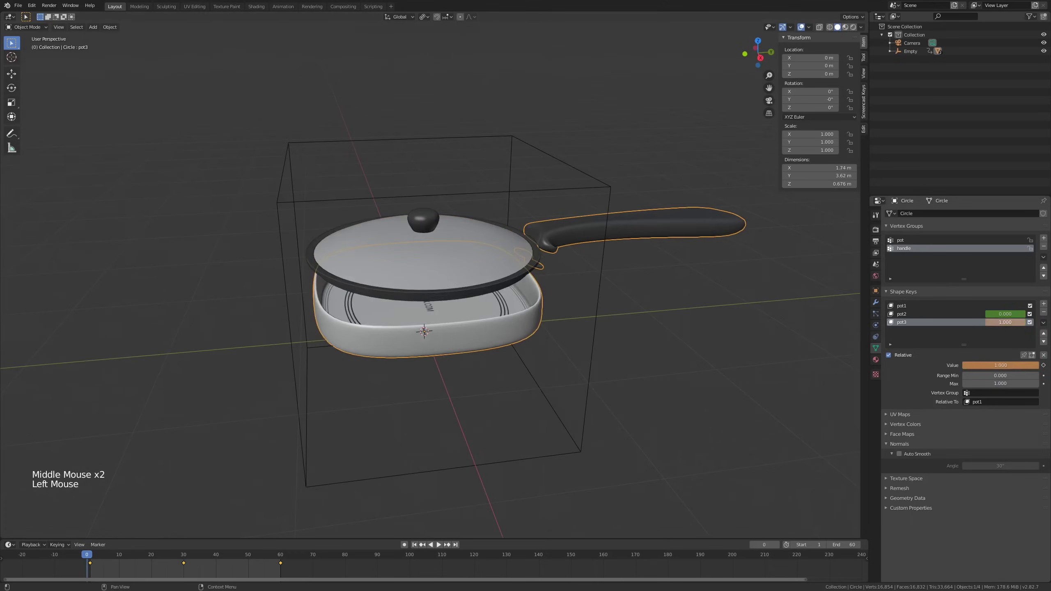
{"action": "right_click", "coordinate": [1013, 321]}
{"action": "left_click", "coordinate": [1013, 322]}
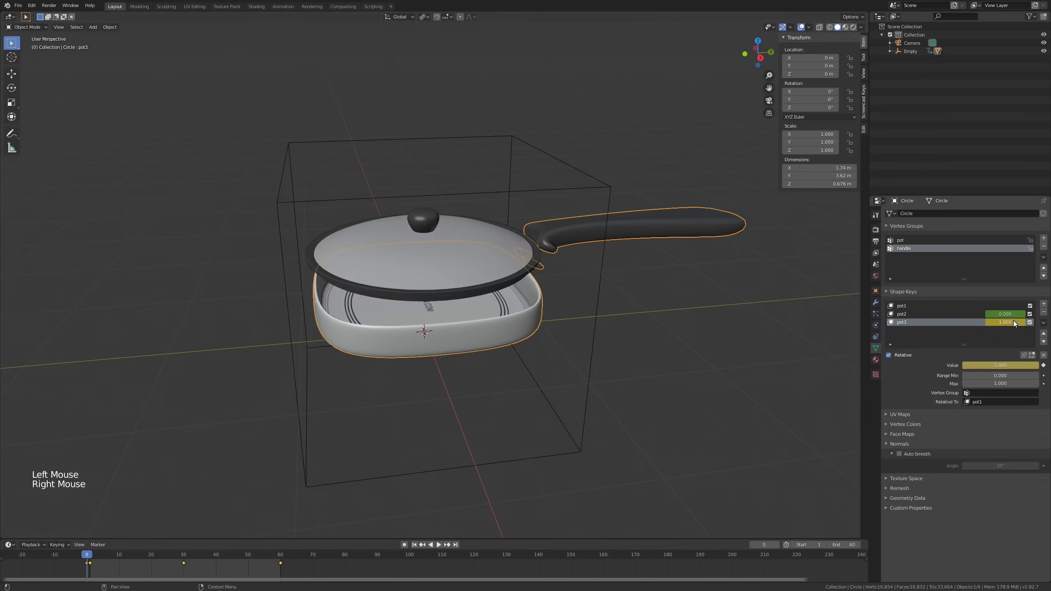
Enter Edit Mode on the pot's pot3 shape, select the linked handle geometry, and switch to the right orthographic view.
{"action": "left_click", "coordinate": [608, 215]}
{"action": "left_click", "coordinate": [628, 225]}
{"action": "key", "text": "Tab"}
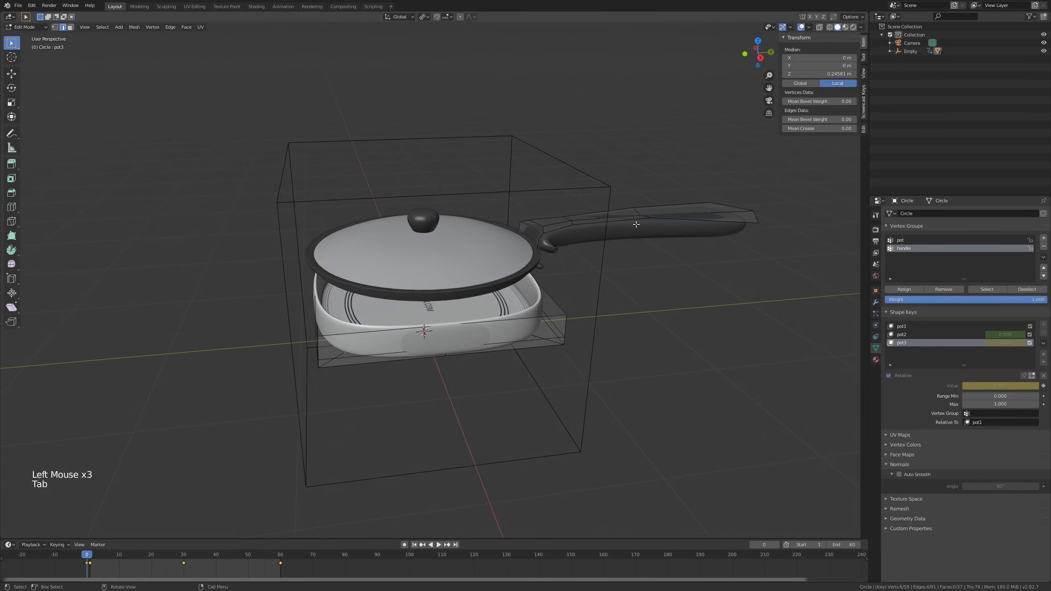
{"action": "key", "text": "l"}
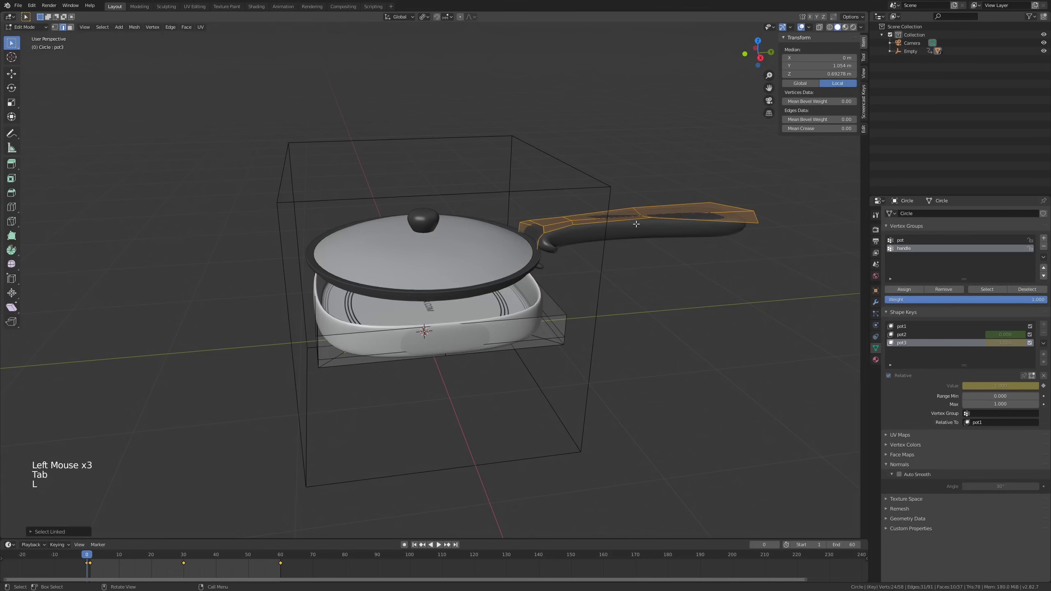
{"action": "key", "text": "KP_1"}
{"action": "key", "text": "KP_3"}
{"action": "scroll", "coordinate": [529, 257], "scroll_direction": "up", "scroll_amount": 2}
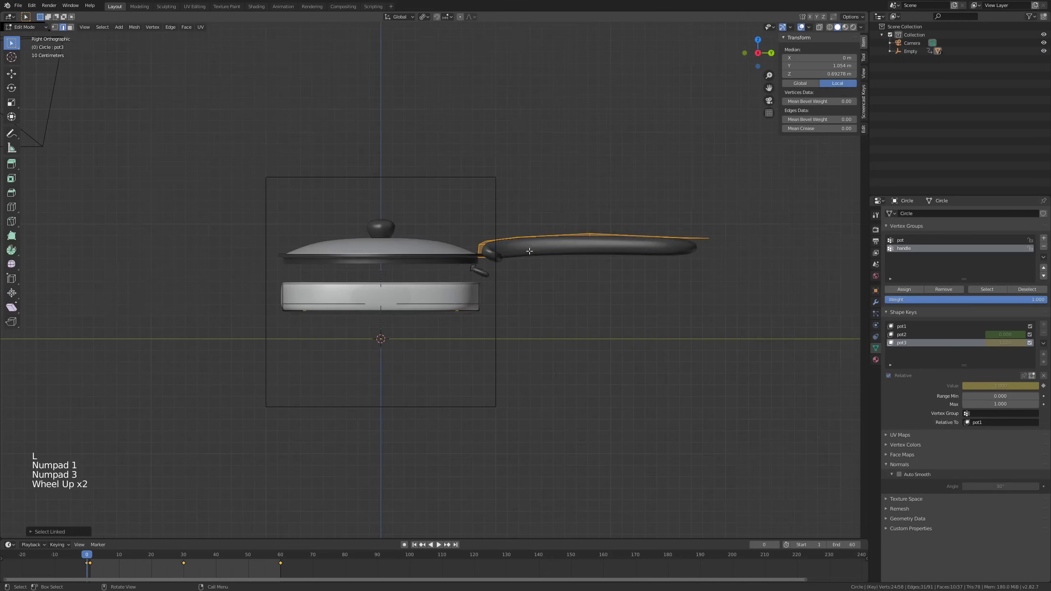
{"action": "key", "text": "g"}
{"action": "key", "text": "z"}
{"action": "left_click", "coordinate": [593, 239]}
With X-ray on, select only the linked handle mesh and move it down about 0.34 m along Z to the shallow pan.
{"action": "key", "text": "alt+z"}
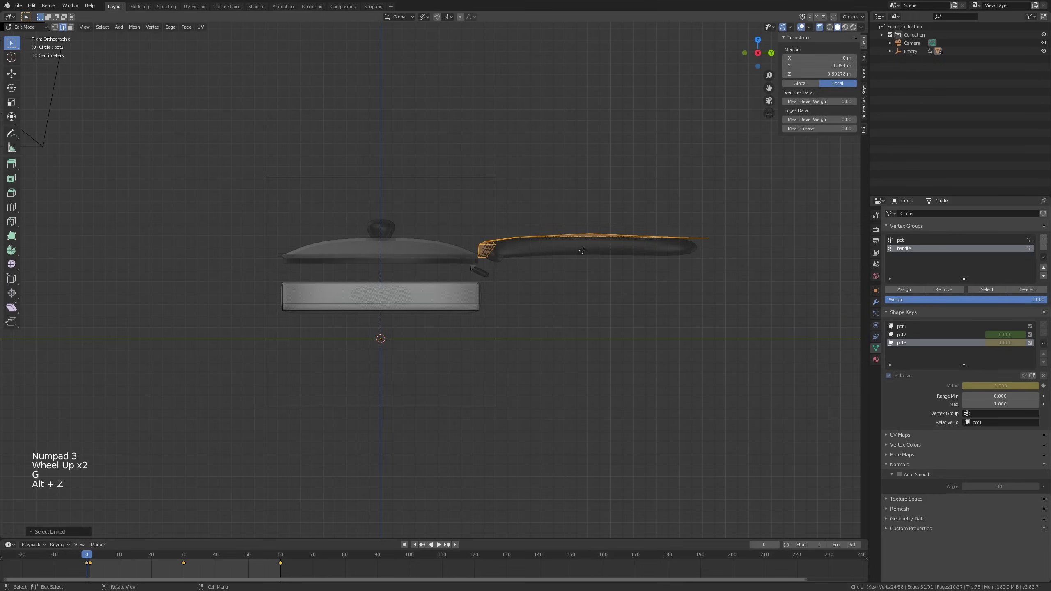
{"action": "key", "text": "alt+a"}
{"action": "key", "text": "l"}
{"action": "scroll", "coordinate": [592, 238], "scroll_direction": "up", "scroll_amount": 1}
{"action": "key", "text": "g"}
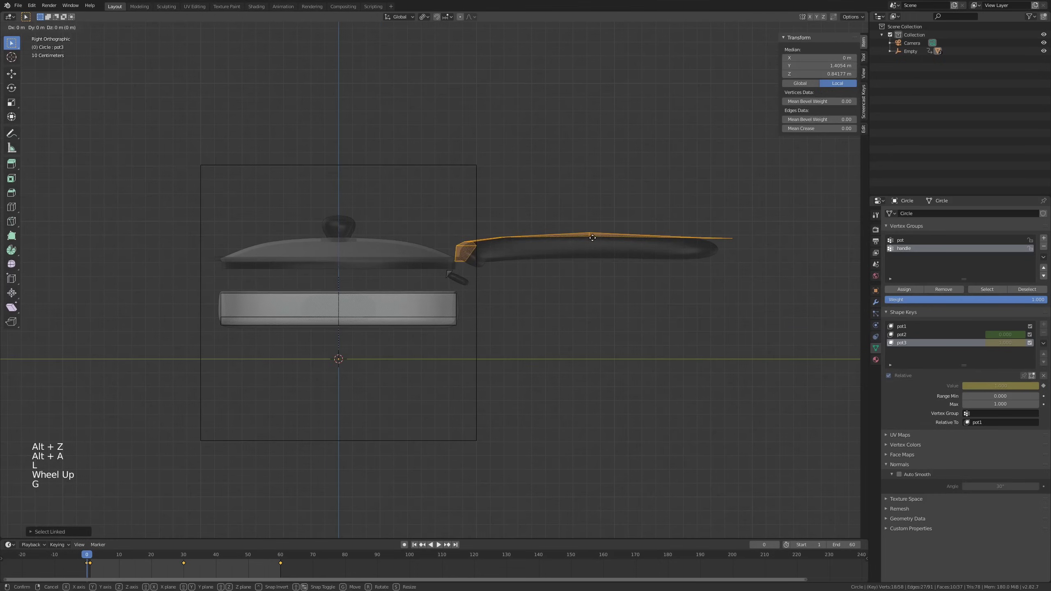
{"action": "key", "text": "z"}
{"action": "left_click", "coordinate": [581, 284]}
In vertex selection mode, select a single vertex at the handle's pan-side end and move it along Z.
{"action": "scroll", "coordinate": [451, 307], "scroll_direction": "up", "scroll_amount": 6}
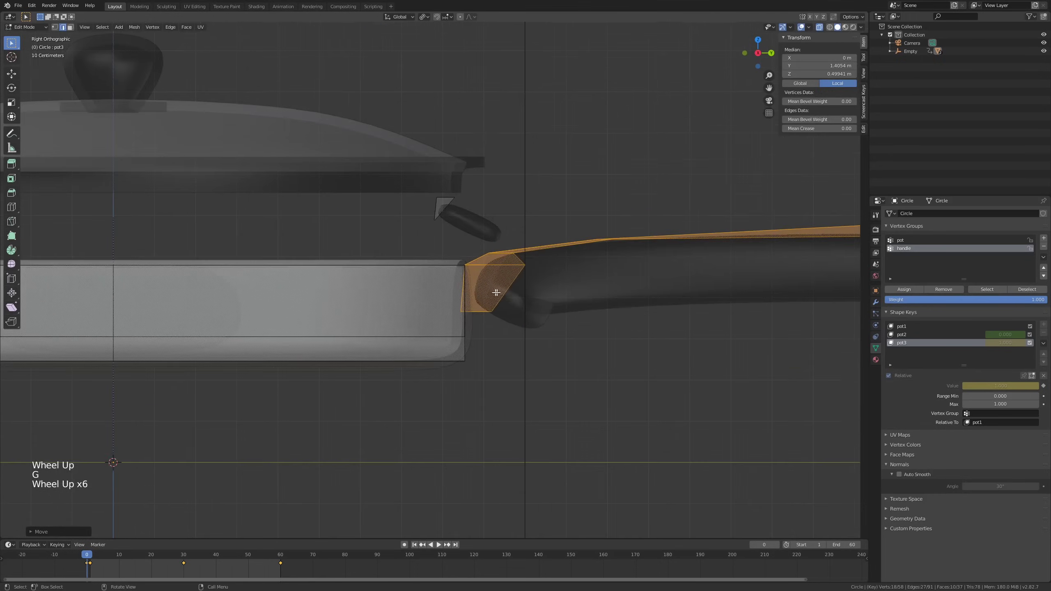
{"action": "key", "text": "alt+z"}
{"action": "middle_click_drag", "start_coordinate": [483, 313], "coordinate": [509, 307]}
{"action": "scroll", "coordinate": [509, 307], "scroll_direction": "down", "scroll_amount": 4}
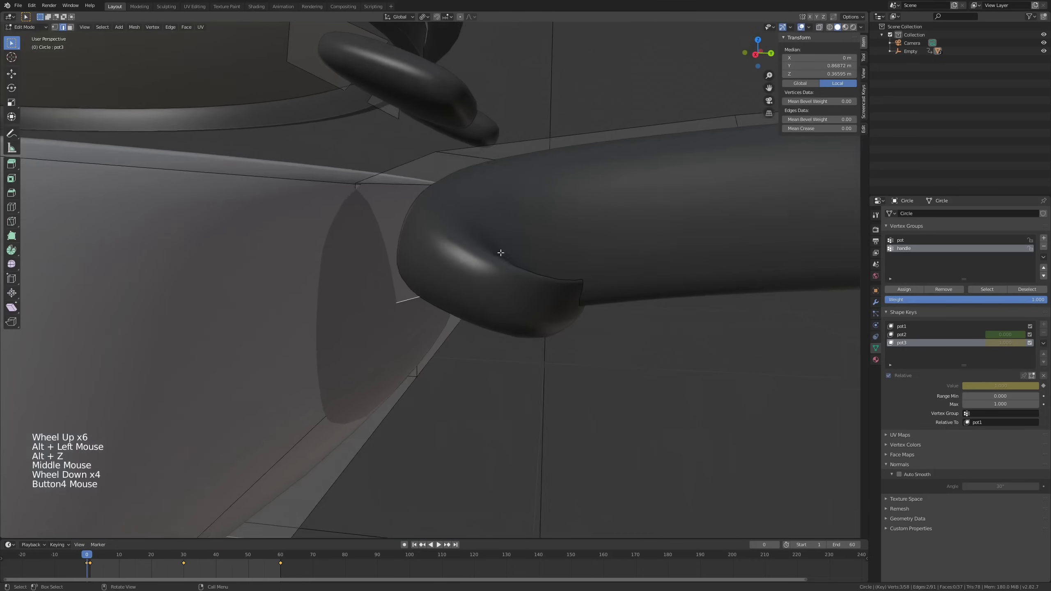
{"action": "scroll", "coordinate": [499, 253], "scroll_direction": "down", "scroll_amount": 1}
{"action": "middle_click_drag", "start_coordinate": [500, 253], "coordinate": [517, 281]}
{"action": "scroll", "coordinate": [488, 266], "scroll_direction": "down", "scroll_amount": 3}
{"action": "key", "text": "alt+z"}
{"action": "key", "text": "alt+z"}
{"action": "key", "text": "1"}
{"action": "key", "text": "alt+z"}
{"action": "left_click", "coordinate": [471, 272]}
{"action": "key", "text": "alt+z"}
{"action": "key", "text": "g"}
{"action": "key", "text": "z"}
{"action": "left_click", "coordinate": [511, 277]}
Select the three-vertex loop on top of the handle near the pan and edge-slide it outward along the handle.
{"action": "key", "text": "alt+z"}
{"action": "left_click", "coordinate": [499, 231], "text": "alt"}
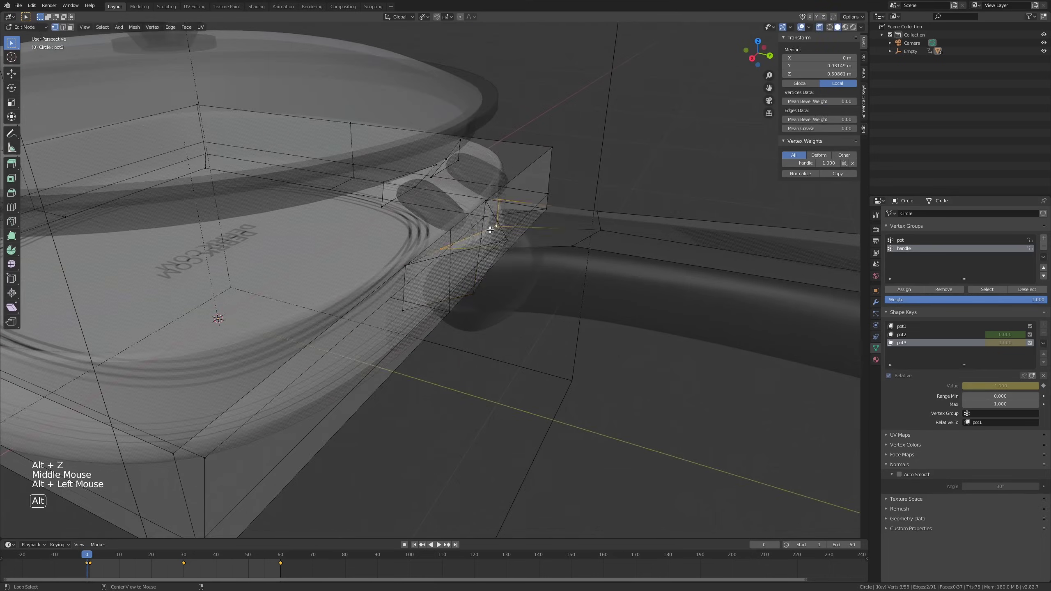
{"action": "key", "text": "alt+z"}
{"action": "middle_click_drag", "start_coordinate": [500, 230], "coordinate": [544, 208]}
{"action": "key", "text": "g"}
{"action": "key", "text": "g"}
{"action": "left_click", "coordinate": [546, 228]}
Select the lower edge loop at the handle's pan-side end and move it down about 0.05 m along Z.
{"action": "key", "text": "alt+z"}
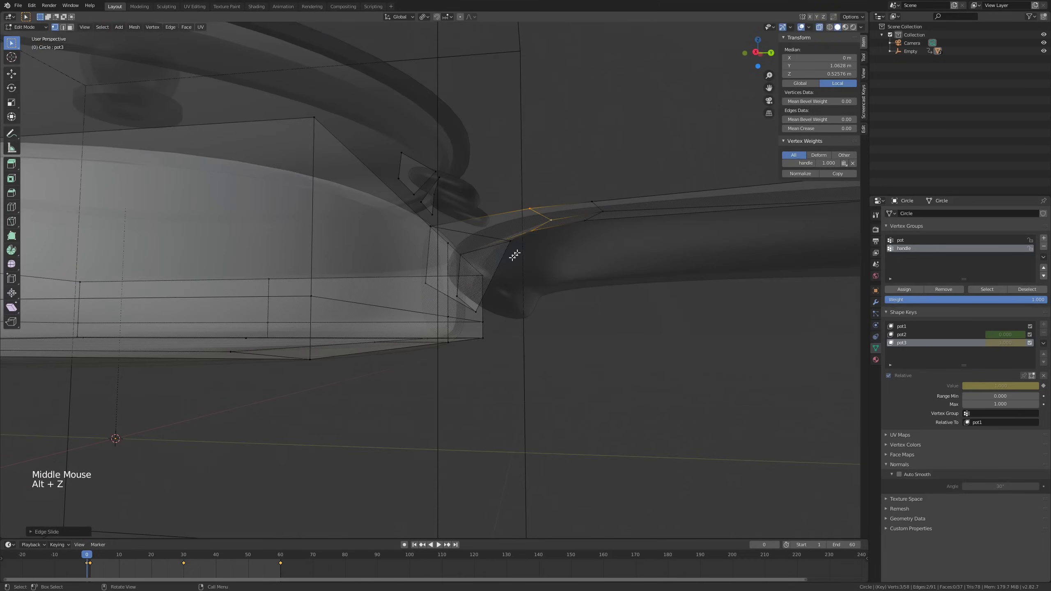
{"action": "key", "text": "alt+z"}
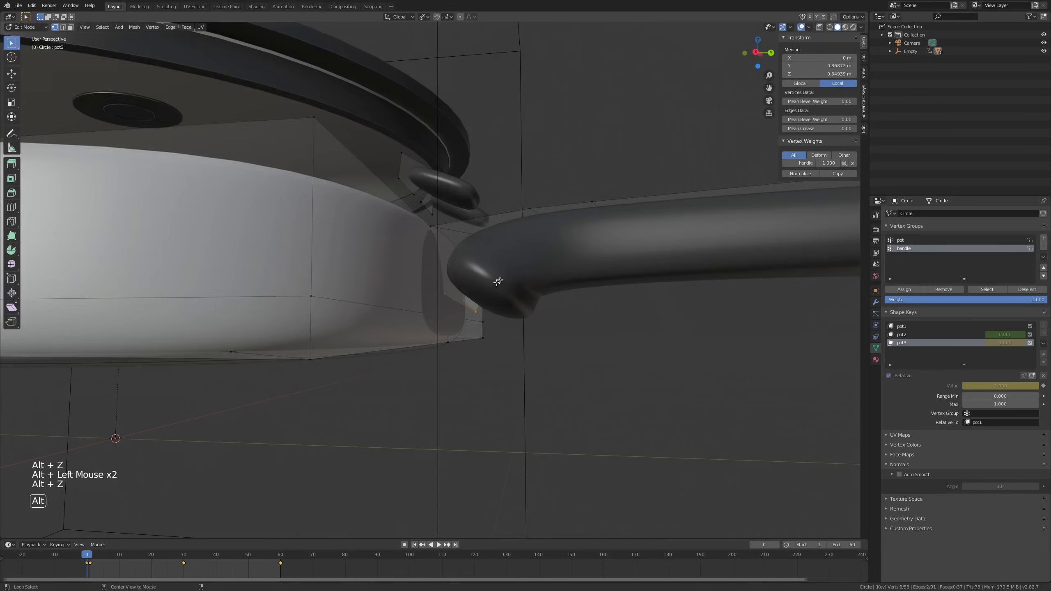
{"action": "middle_click_drag", "start_coordinate": [448, 297], "coordinate": [519, 288]}
{"action": "key", "text": "g"}
{"action": "key", "text": "z"}
{"action": "left_click", "coordinate": [512, 295]}
Select the single middle vertex inside the handle's bend and move it about 0.11 m along Y toward the pan.
{"action": "left_click", "coordinate": [519, 288], "text": "alt"}
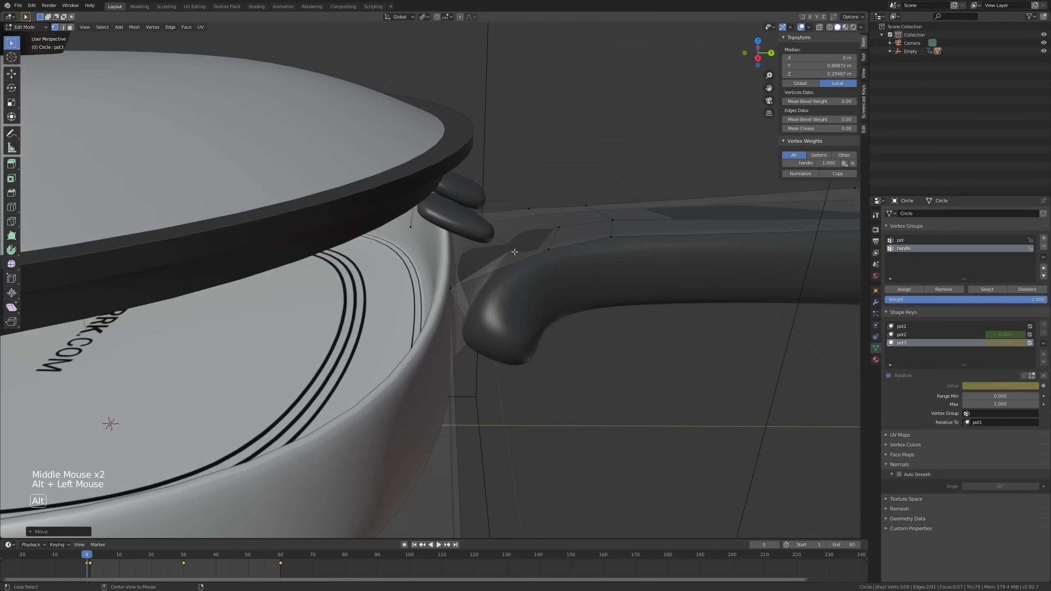
{"action": "key", "text": "alt+z"}
{"action": "left_click", "coordinate": [524, 245]}
{"action": "key", "text": "alt+z"}
{"action": "key", "text": "g"}
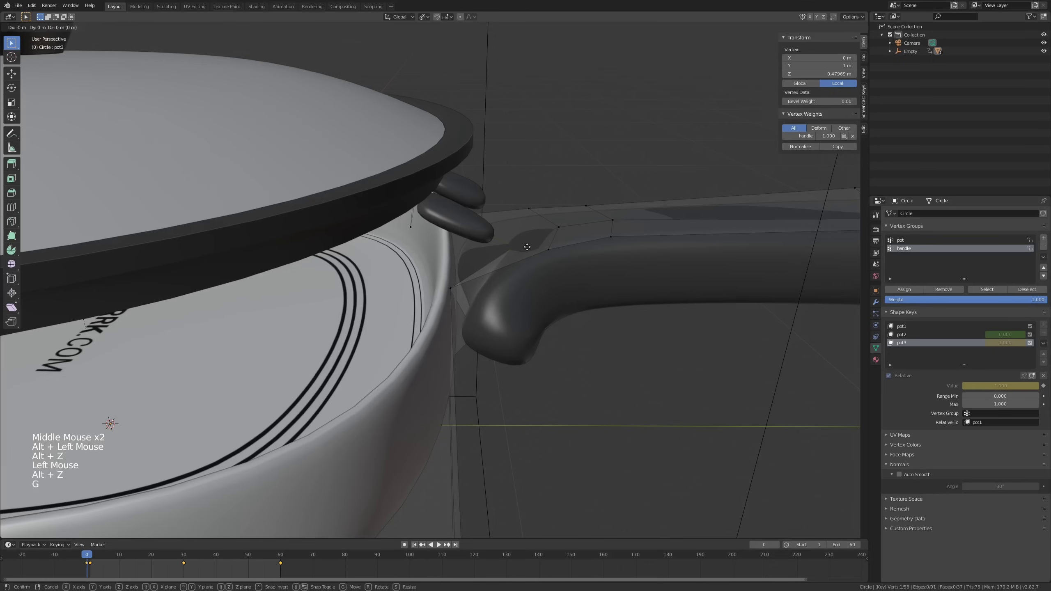
{"action": "key", "text": "y"}
{"action": "left_click", "coordinate": [471, 256]}
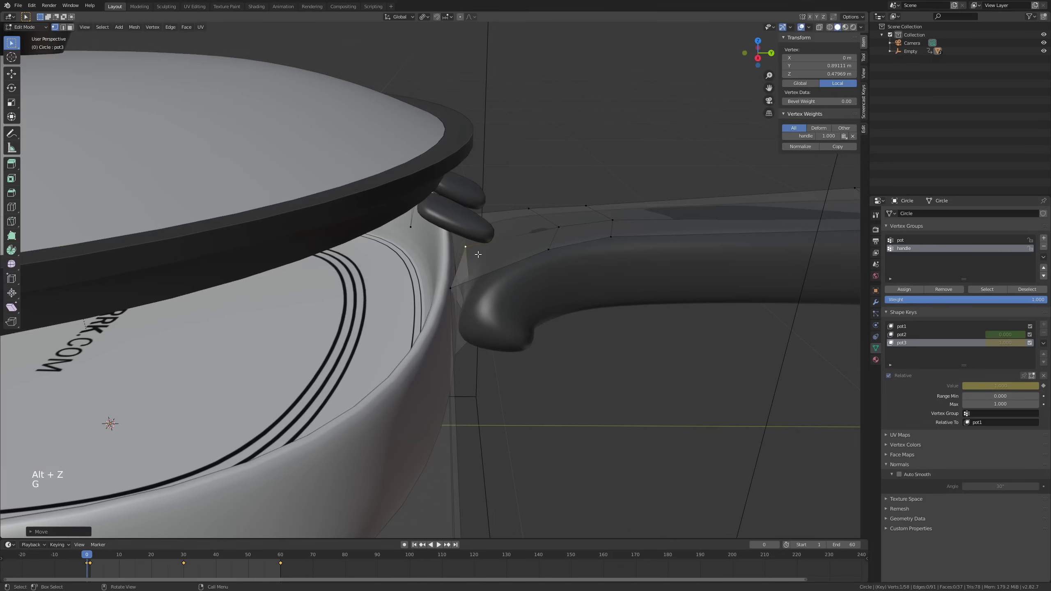
Select the lower edge loop at the handle's base, move it along Y, and return to Object Mode.
{"action": "middle_click_drag", "start_coordinate": [472, 257], "coordinate": [516, 318]}
{"action": "key", "text": "alt+z"}
{"action": "left_click", "coordinate": [466, 341], "text": "alt"}
{"action": "key", "text": "alt+z"}
{"action": "key", "text": "g"}
{"action": "key", "text": "y"}
{"action": "left_click", "coordinate": [488, 344]}
{"action": "key", "text": "Tab"}
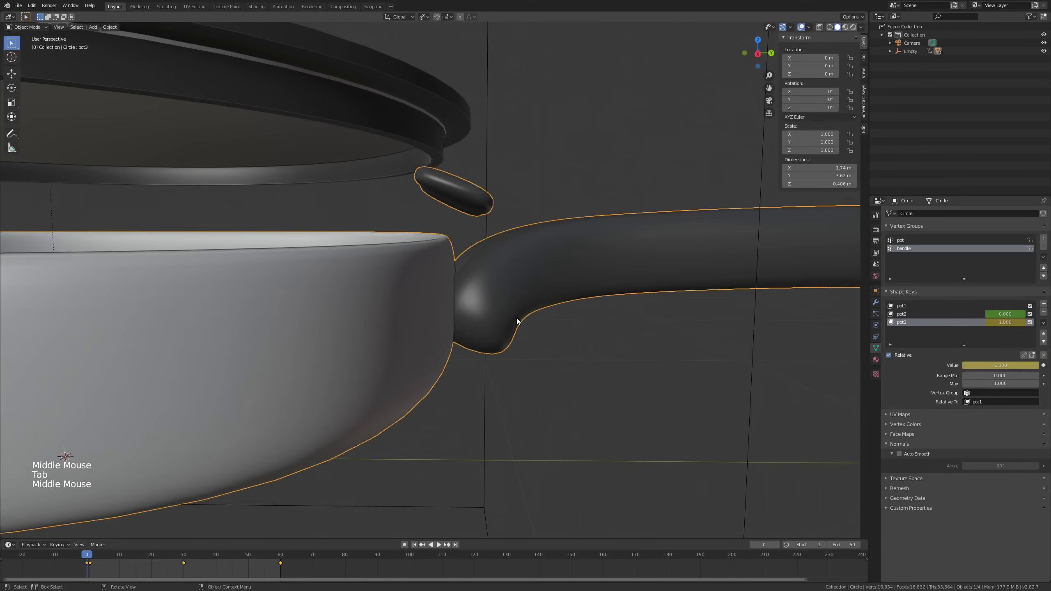
Back in Edit Mode with X-ray on, select both handle rivets and move them down about 0.20 m along Z.
{"action": "key", "text": "Tab"}
{"action": "key", "text": "Tab"}
{"action": "key", "text": "Tab"}
{"action": "middle_click_drag", "start_coordinate": [459, 211], "coordinate": [435, 205]}
{"action": "key", "text": "alt+z"}
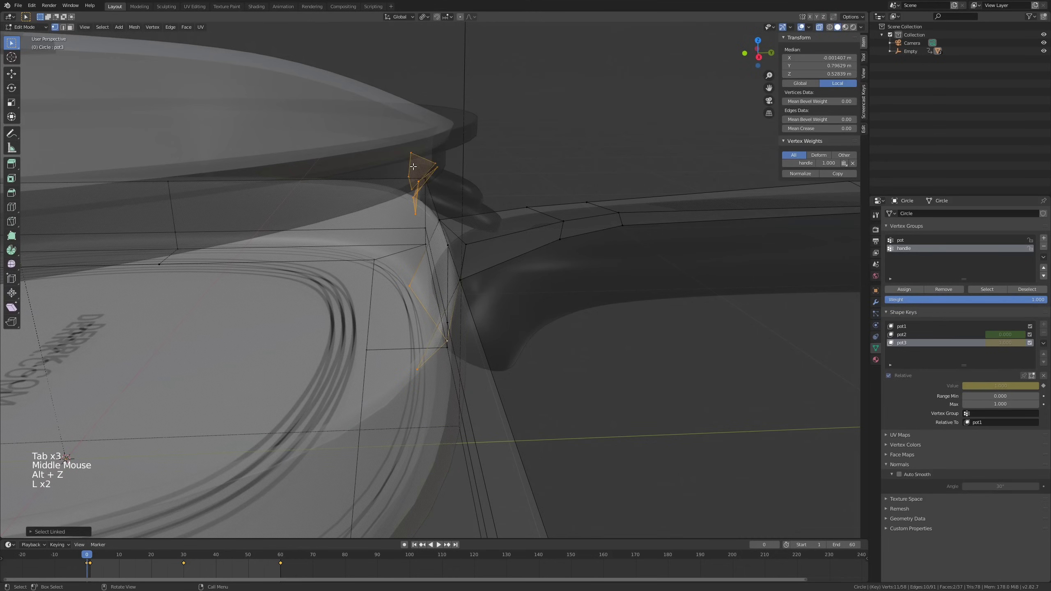
{"action": "key", "text": "alt+a"}
{"action": "key", "text": "l"}
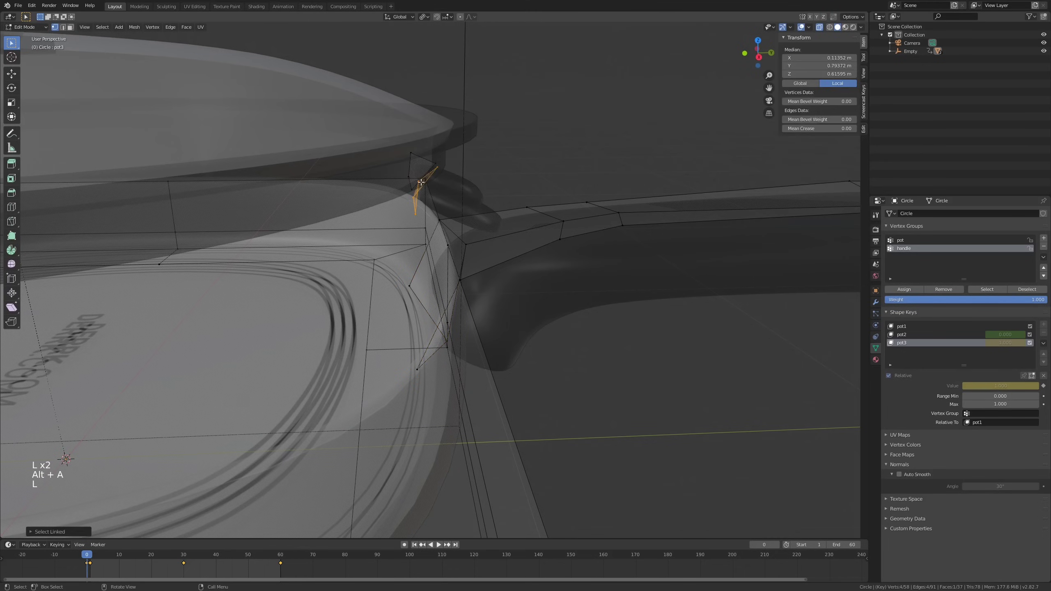
{"action": "middle_click_drag", "start_coordinate": [414, 164], "coordinate": [430, 169]}
{"action": "key", "text": "g"}
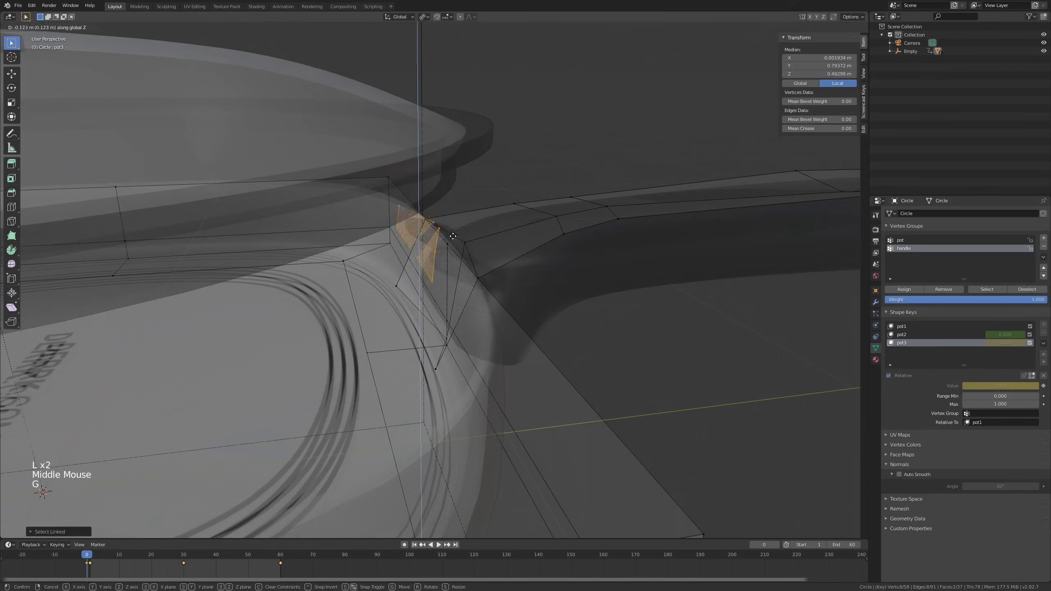
{"action": "left_click", "coordinate": [458, 265]}
{"action": "key", "text": "alt+z"}
{"action": "middle_click_drag", "start_coordinate": [458, 266], "coordinate": [530, 254]}
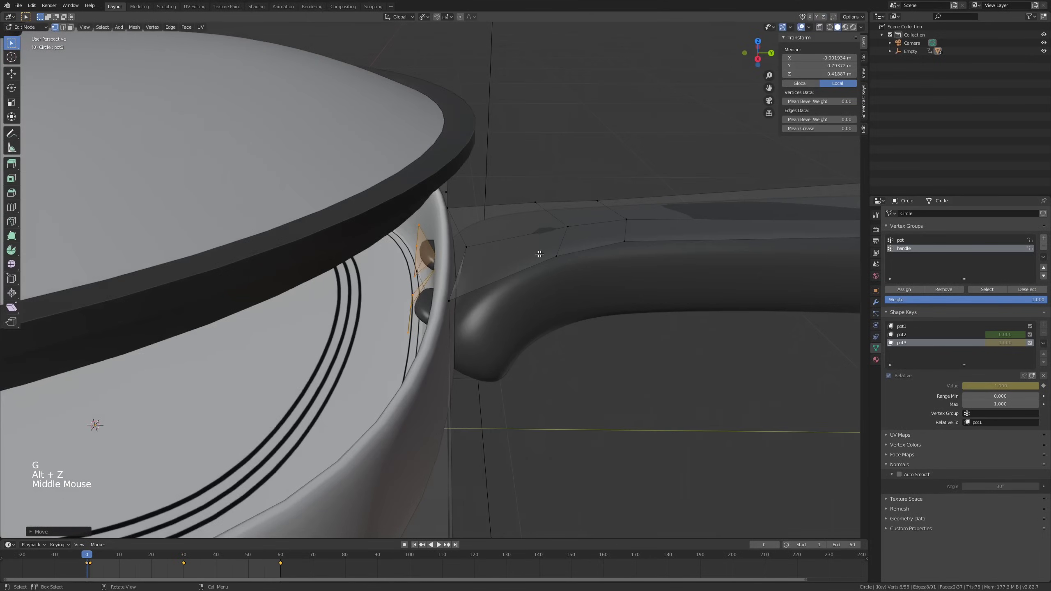
Scale up the two selected rivets, and stretch them along Z against the pan's inner wall.
{"action": "key", "text": "s"}
{"action": "key", "text": "Return"}
{"action": "scroll", "coordinate": [542, 252], "scroll_direction": "up", "scroll_amount": 1}
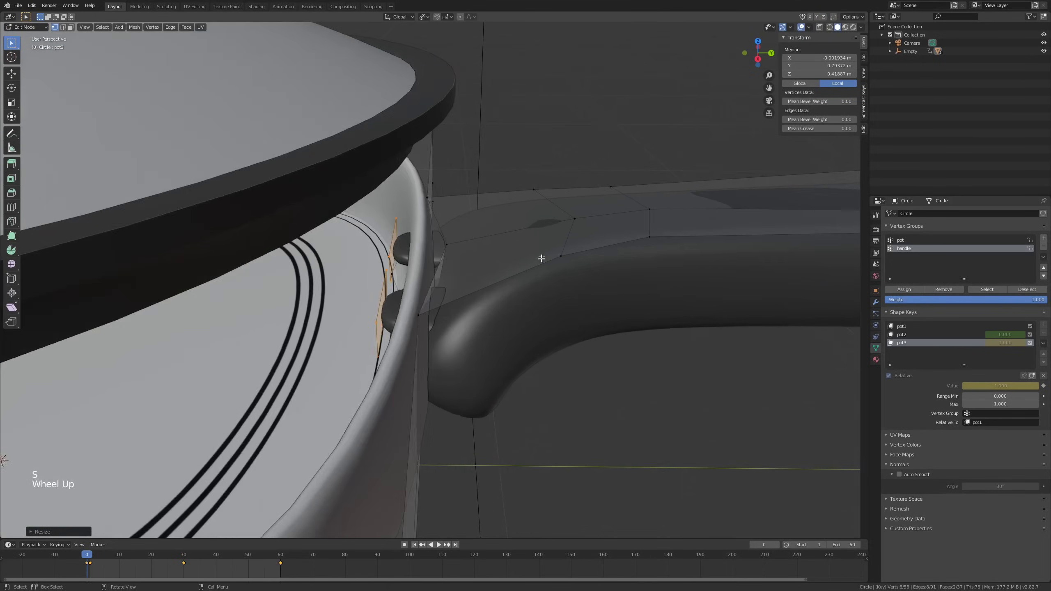
{"action": "middle_click_drag", "start_coordinate": [544, 251], "coordinate": [598, 219]}
{"action": "key", "text": "s"}
{"action": "key", "text": "z"}
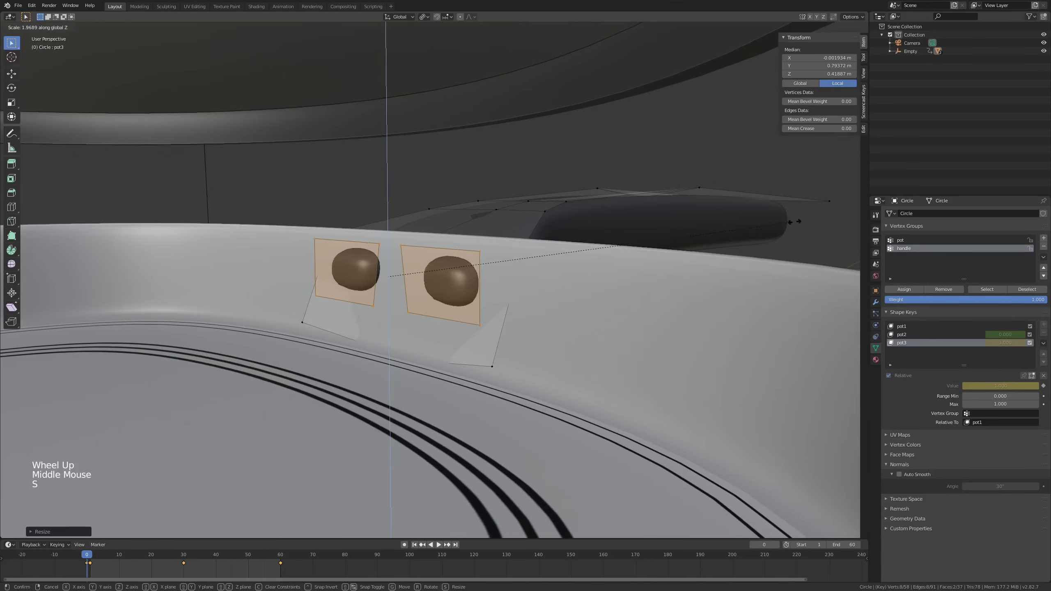
{"action": "left_click", "coordinate": [29, 197]}
{"action": "middle_click_drag", "start_coordinate": [401, 227], "coordinate": [477, 215]}
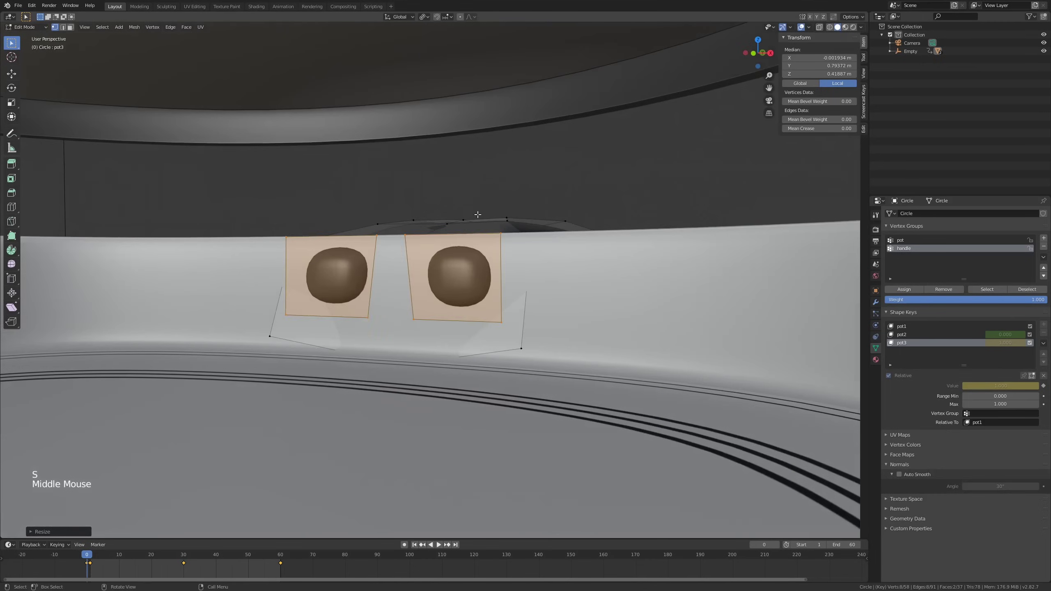
Move the two selected rivets down about 0.04 m along Z, tilt them about X to match the wall, and return to Object Mode.
{"action": "key", "text": "g"}
{"action": "key", "text": "z"}
{"action": "left_click", "coordinate": [480, 229]}
{"action": "middle_click_drag", "start_coordinate": [550, 229], "coordinate": [483, 252]}
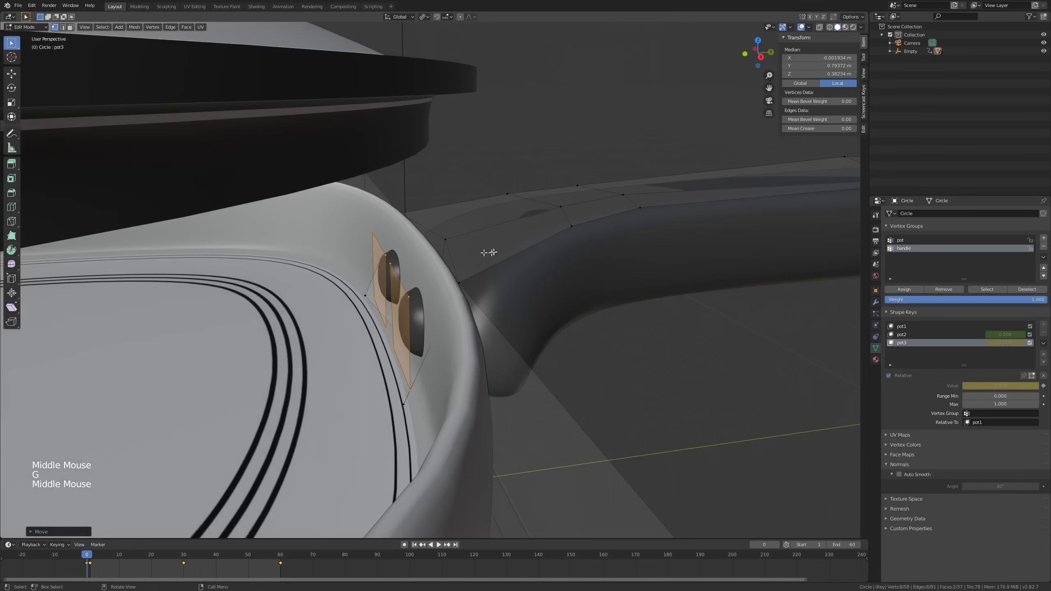
{"action": "key", "text": "r"}
{"action": "key", "text": "x"}
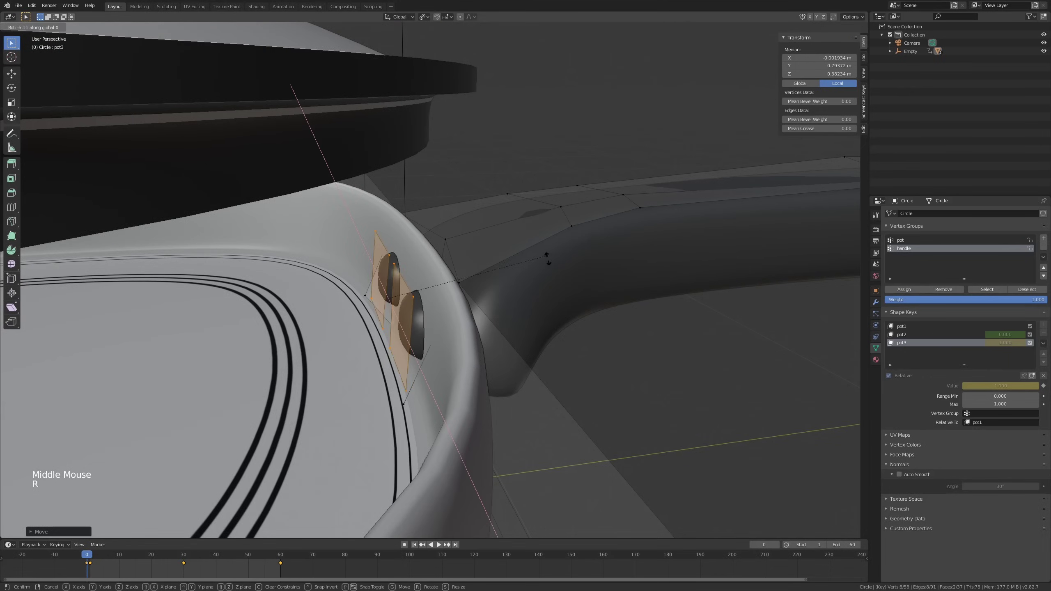
{"action": "left_click", "coordinate": [548, 265]}
{"action": "scroll", "coordinate": [494, 285], "scroll_direction": "down", "scroll_amount": 1}
{"action": "middle_click_drag", "start_coordinate": [494, 285], "coordinate": [517, 275]}
{"action": "scroll", "coordinate": [515, 286], "scroll_direction": "down", "scroll_amount": 1}
{"action": "scroll", "coordinate": [515, 286], "scroll_direction": "down", "scroll_amount": 1}
{"action": "scroll", "coordinate": [516, 274], "scroll_direction": "down", "scroll_amount": 1}
{"action": "middle_click_drag", "start_coordinate": [516, 274], "coordinate": [486, 296]}
{"action": "key", "text": "Tab"}
Scrub to frame 33 and play back the animation to inspect how the pan and its handle morph.
{"action": "middle_click_drag", "start_coordinate": [547, 245], "coordinate": [542, 263]}
{"action": "scroll", "coordinate": [521, 335], "scroll_direction": "down", "scroll_amount": 1}
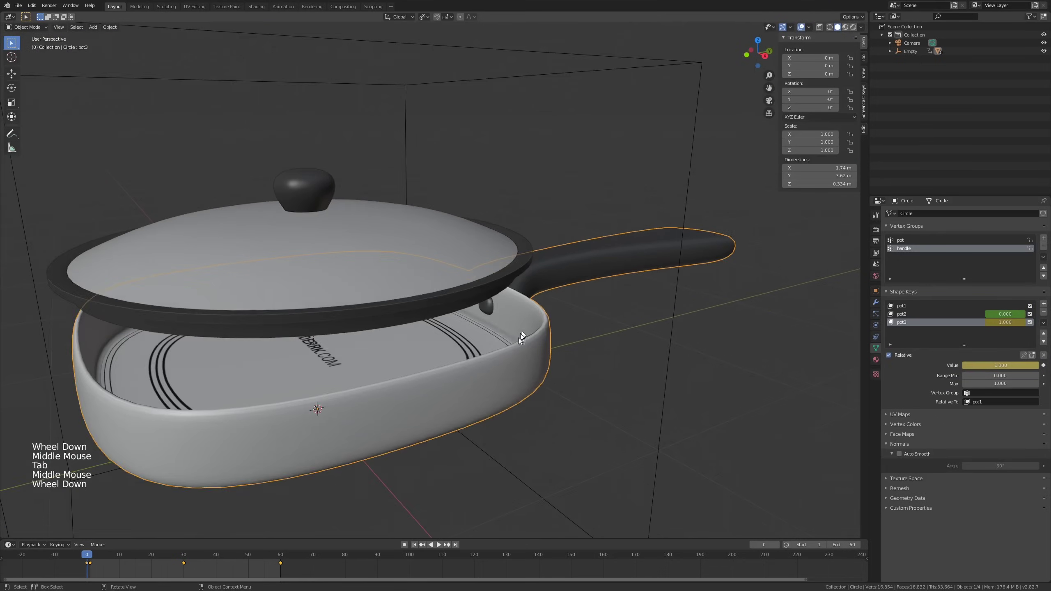
{"action": "middle_click_drag", "start_coordinate": [521, 336], "coordinate": [528, 285], "text": "shift"}
{"action": "left_click_drag", "start_coordinate": [184, 559], "coordinate": [193, 556]}
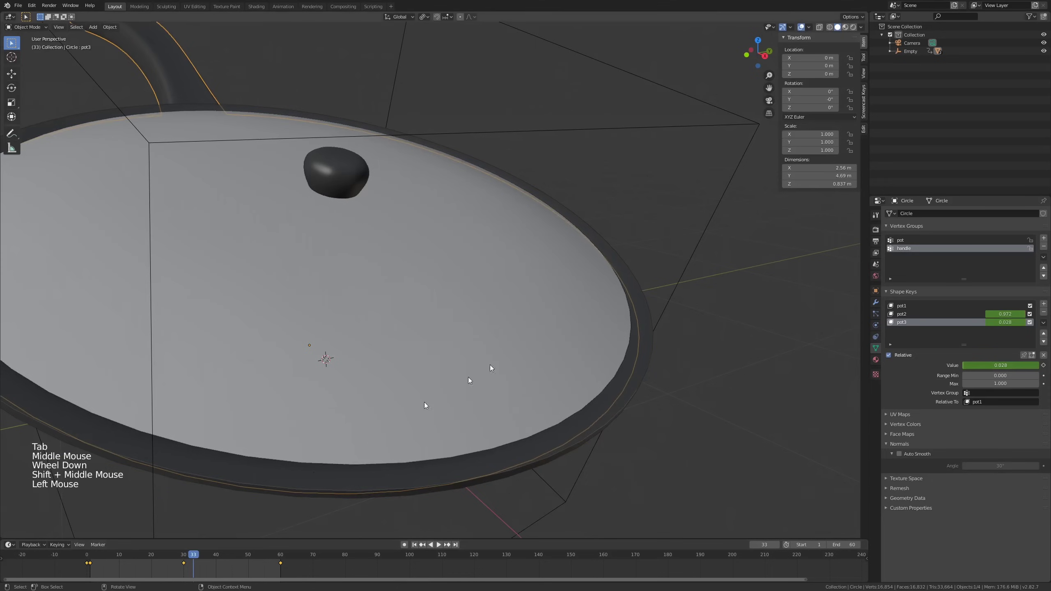
{"action": "middle_click_drag", "start_coordinate": [588, 300], "coordinate": [370, 308]}
{"action": "scroll", "coordinate": [258, 486], "scroll_direction": "down", "scroll_amount": 2, "text": "shift"}
{"action": "key", "text": "space"}
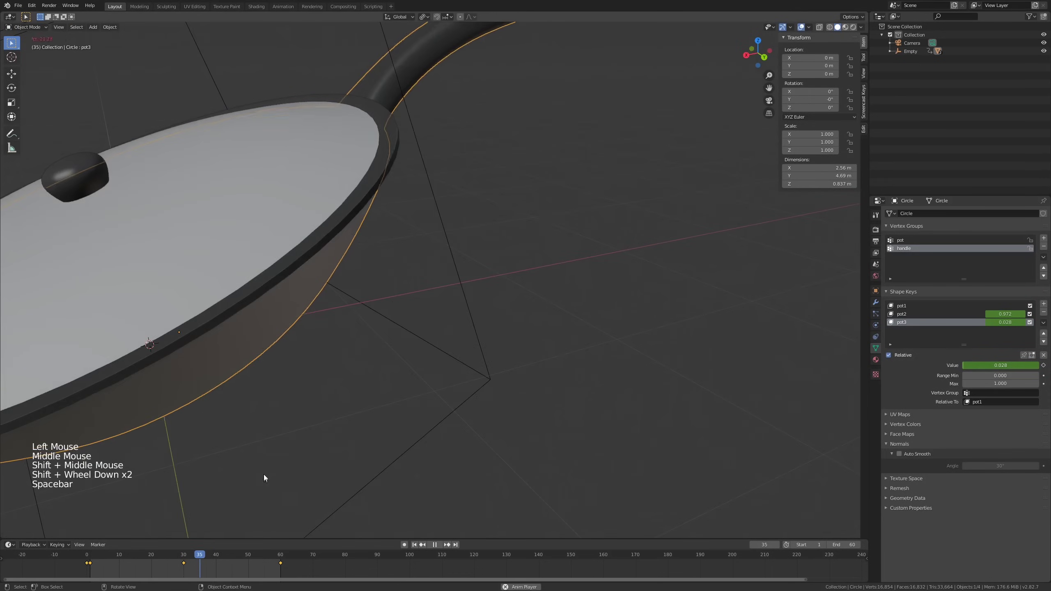
{"action": "scroll", "coordinate": [298, 385], "scroll_direction": "down", "scroll_amount": 1}
{"action": "middle_click_drag", "start_coordinate": [294, 360], "coordinate": [295, 359], "text": "shift"}
{"action": "middle_click_drag", "start_coordinate": [325, 351], "coordinate": [361, 329]}
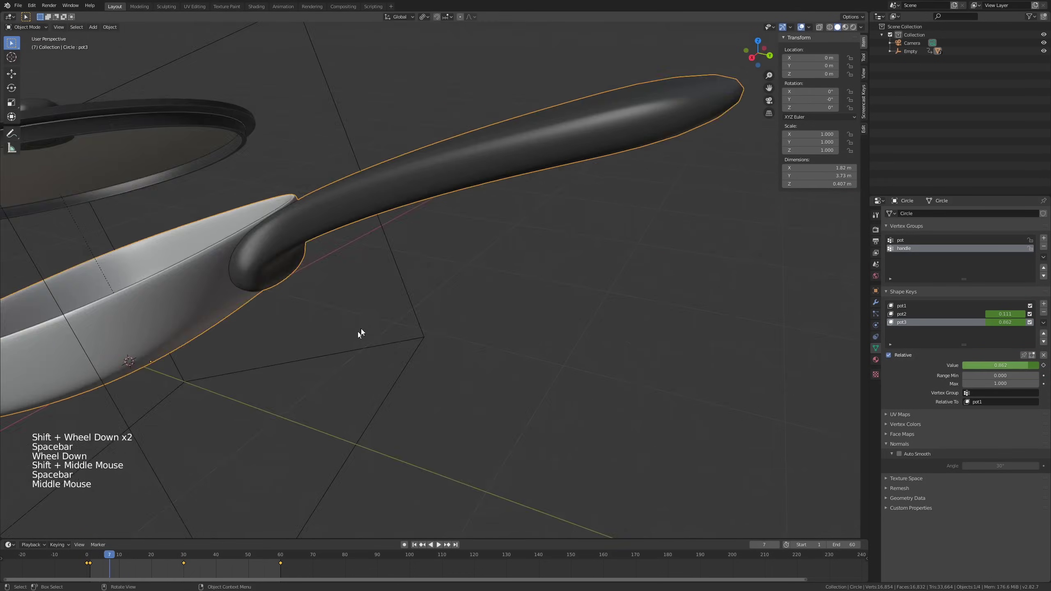
{"action": "scroll", "coordinate": [361, 329], "scroll_direction": "down", "scroll_amount": 1, "text": "shift"}
{"action": "middle_click_drag", "start_coordinate": [232, 318], "coordinate": [511, 300], "text": "shift"}
Select the lid and play back the animation to check how it moves and morphs over the pan.
{"action": "left_click", "coordinate": [407, 128]}
{"action": "middle_click_drag", "start_coordinate": [467, 215], "coordinate": [423, 295], "text": "shift"}
{"action": "key", "text": "space"}
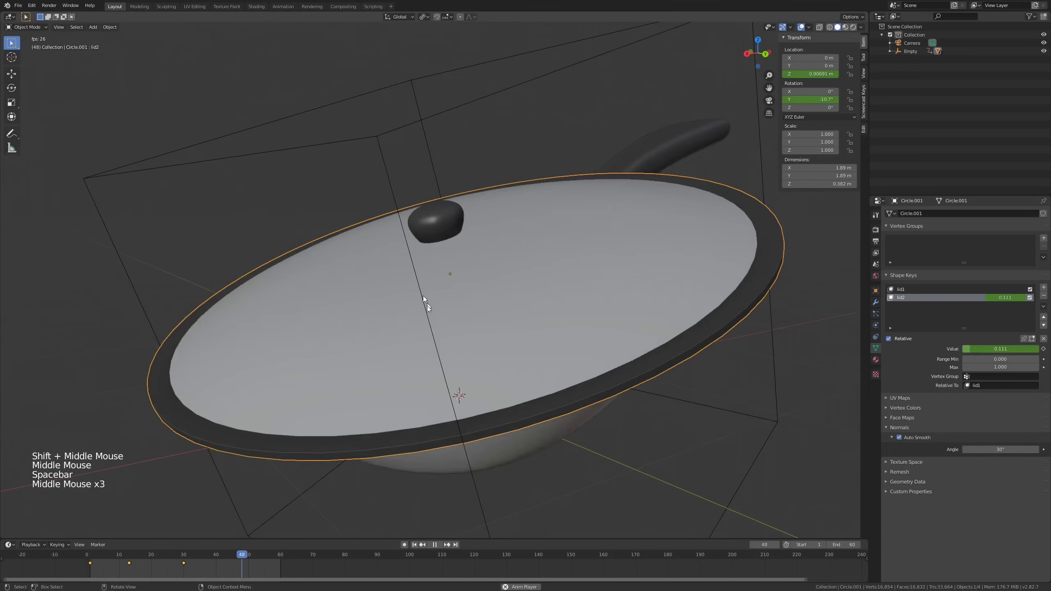
{"action": "key", "text": "space"}
Return to frame 0 and add a third shape key named lid3 to the lid.
{"action": "left_click", "coordinate": [89, 558]}
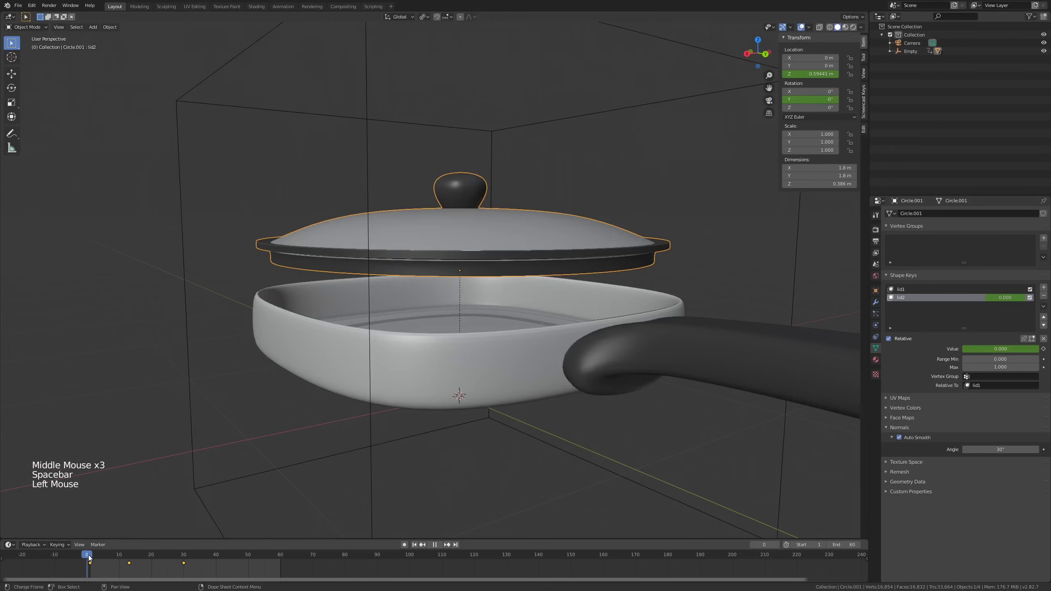
{"action": "middle_click_drag", "start_coordinate": [422, 287], "coordinate": [455, 303]}
{"action": "left_click", "coordinate": [517, 263]}
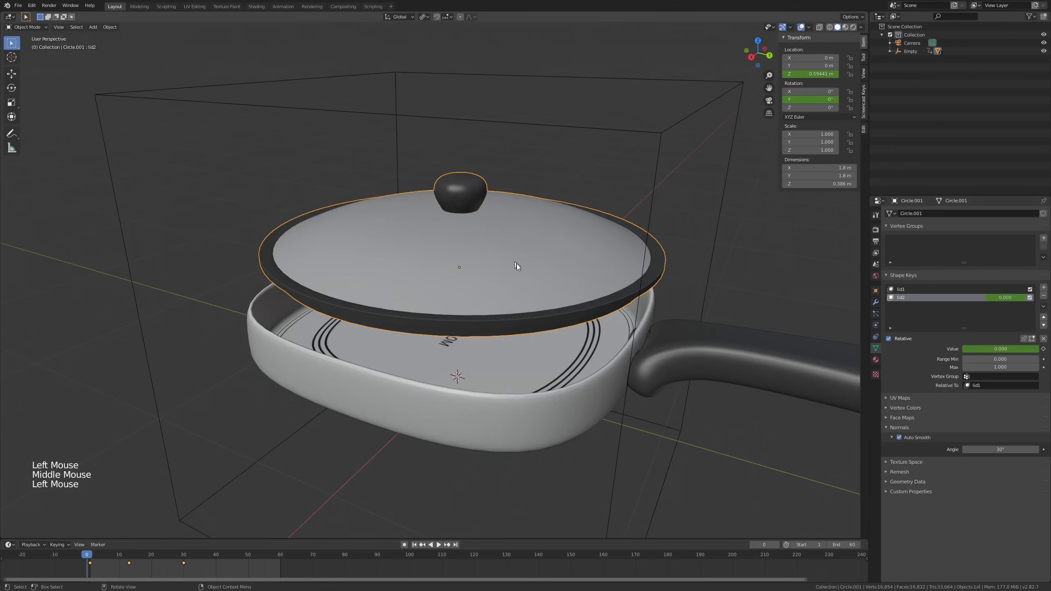
{"action": "left_click", "coordinate": [1045, 289]}
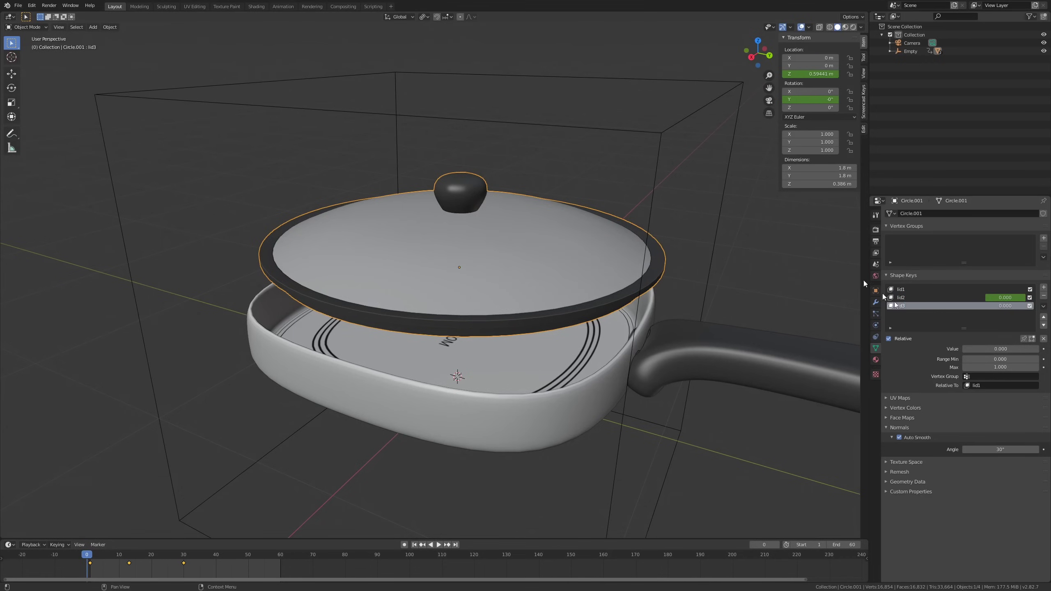
Enter Edit Mode on the lid's lid3 shape key with X-ray turned on.
{"action": "key", "text": "Tab"}
{"action": "middle_click_drag", "start_coordinate": [556, 183], "coordinate": [584, 199]}
{"action": "key", "text": "alt+z"}
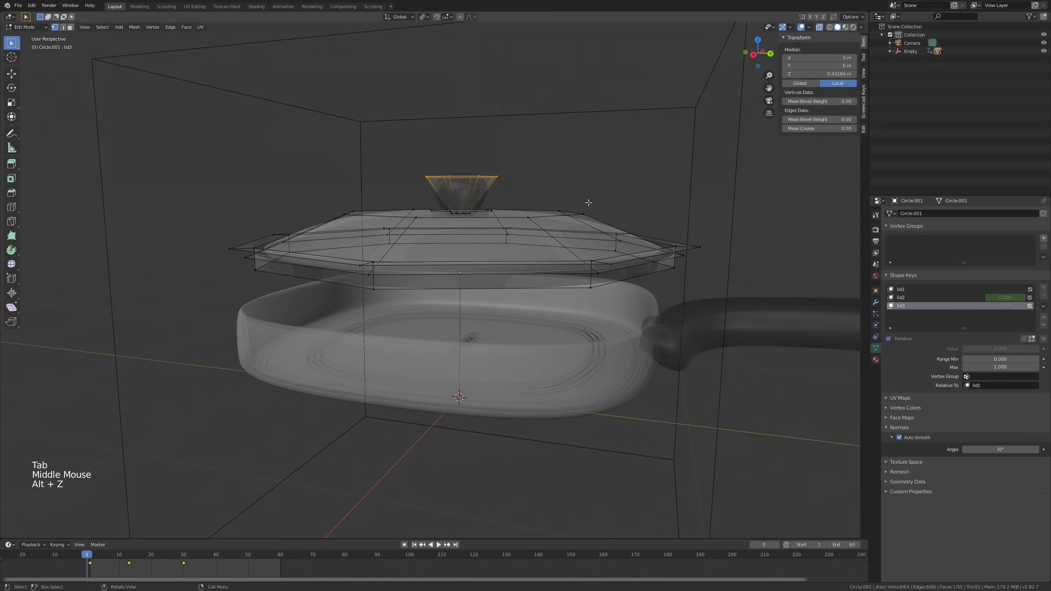
{"action": "key", "text": "3"}
{"action": "left_click", "coordinate": [641, 268]}
{"action": "left_click", "coordinate": [653, 266]}
{"action": "left_click", "coordinate": [653, 266]}
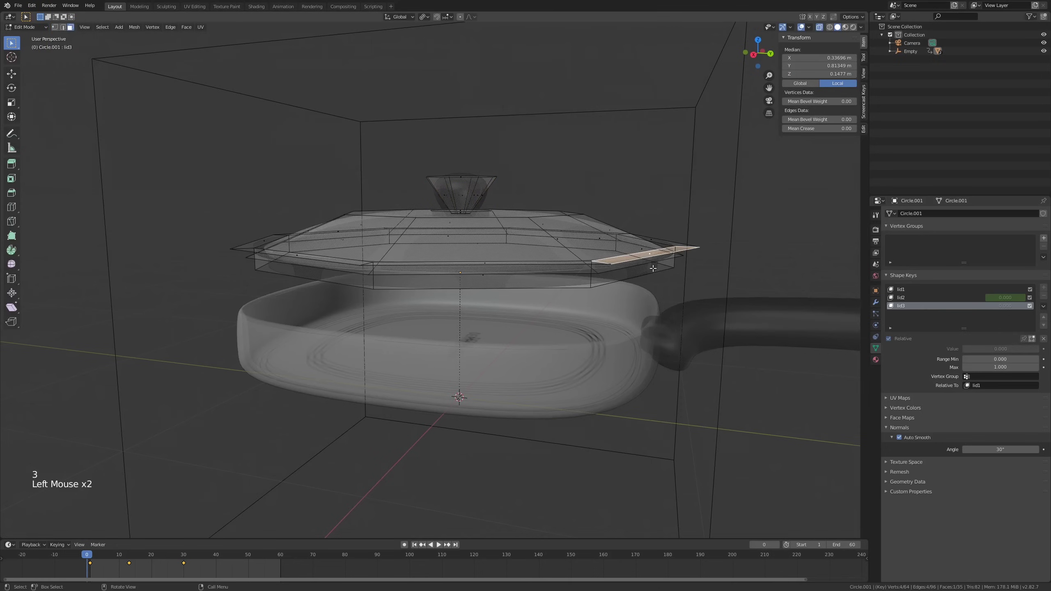
{"action": "key", "text": "1"}
{"action": "key", "text": "KP_7"}
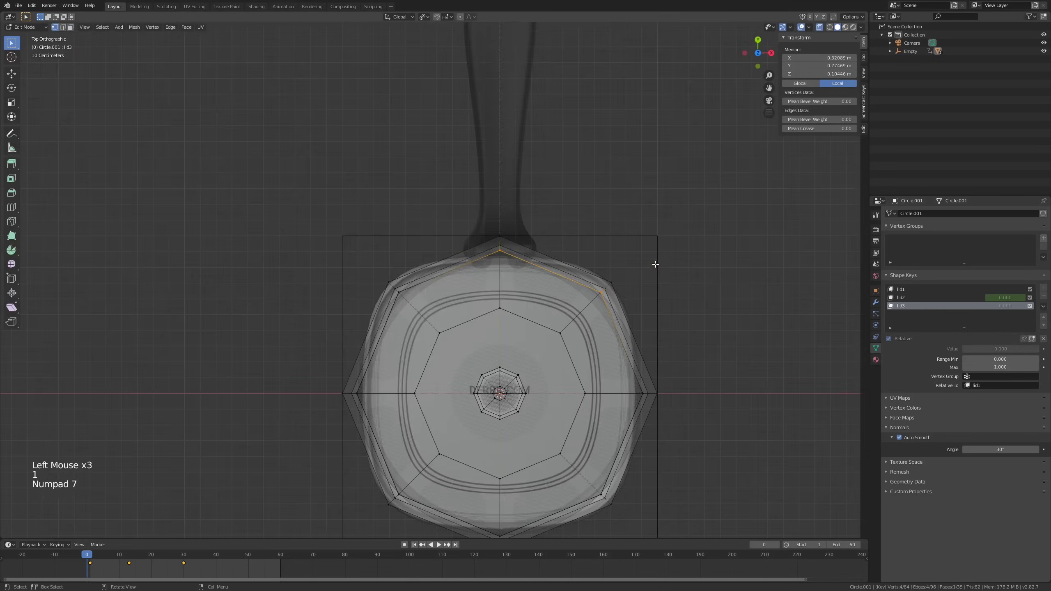
{"action": "key", "text": "alt+a"}
{"action": "key", "text": "c"}
{"action": "scroll", "coordinate": [614, 259], "scroll_direction": "down", "scroll_amount": 3}
{"action": "mouse_move", "coordinate": [598, 259]}
{"action": "left_mouse_down"}
{"action": "mouse_move", "coordinate": [598, 269]}
{"action": "mouse_move", "coordinate": [400, 292]}
{"action": "left_mouse_up"}
{"action": "right_click", "coordinate": [400, 292]}
{"action": "middle_click_drag", "start_coordinate": [456, 331], "coordinate": [470, 231], "text": "shift"}
{"action": "key", "text": "c"}
{"action": "mouse_move", "coordinate": [662, 390]}
{"action": "left_mouse_down"}
{"action": "mouse_move", "coordinate": [452, 387]}
{"action": "mouse_move", "coordinate": [397, 405]}
{"action": "left_mouse_up"}
{"action": "right_click", "coordinate": [396, 405]}
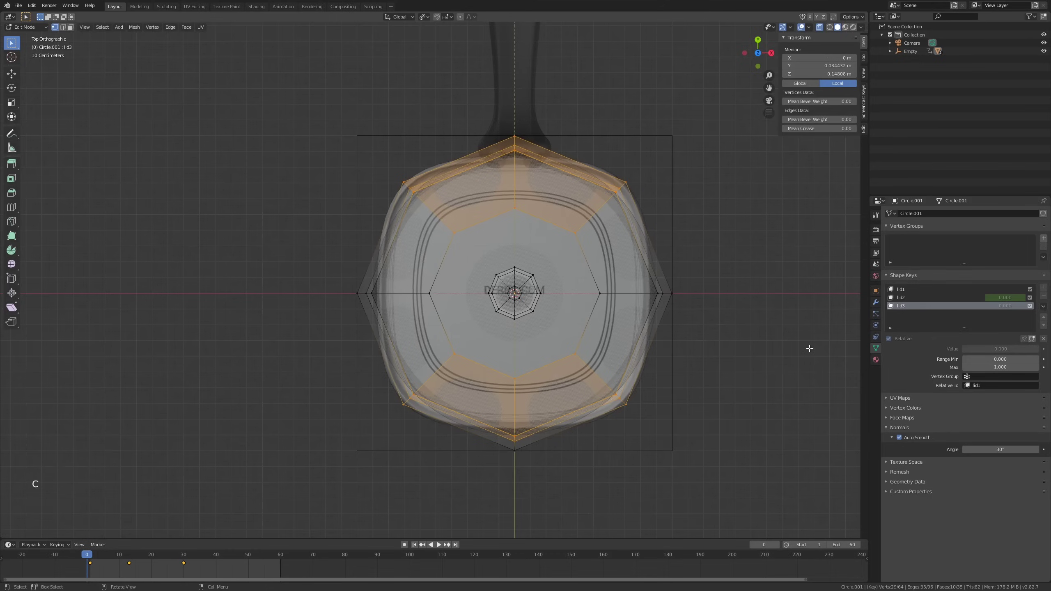
{"action": "key", "text": "s"}
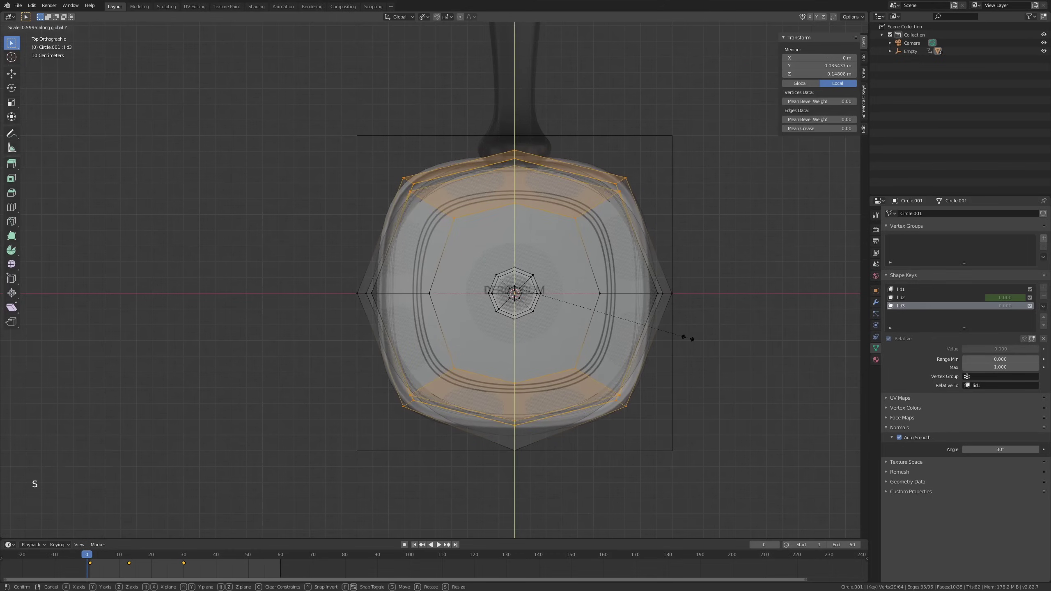
{"action": "type", "text": "0"}
{"action": "key", "text": "Return"}
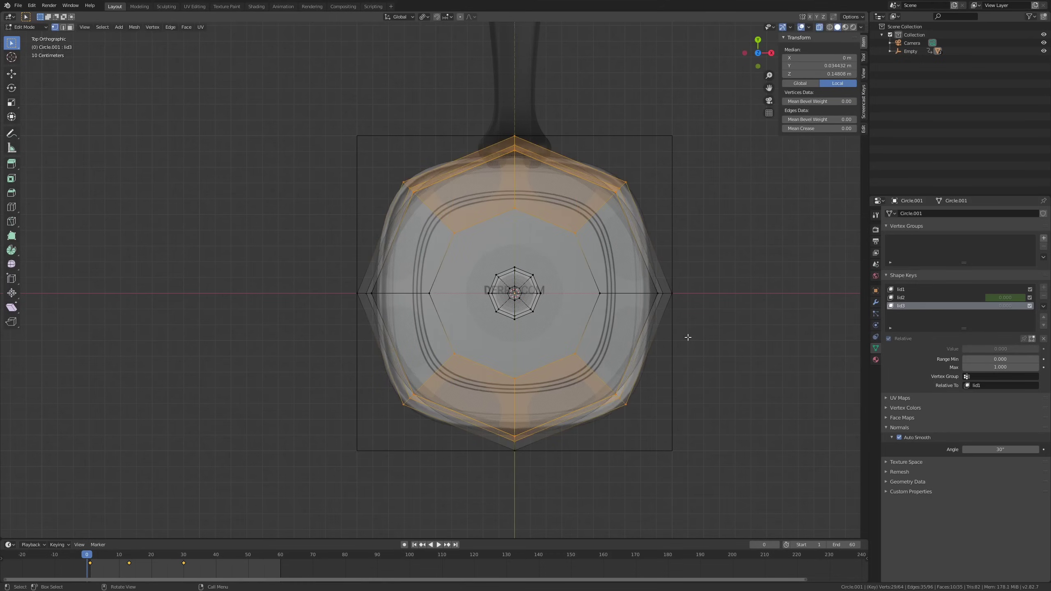
{"action": "key", "text": "alt+a"}
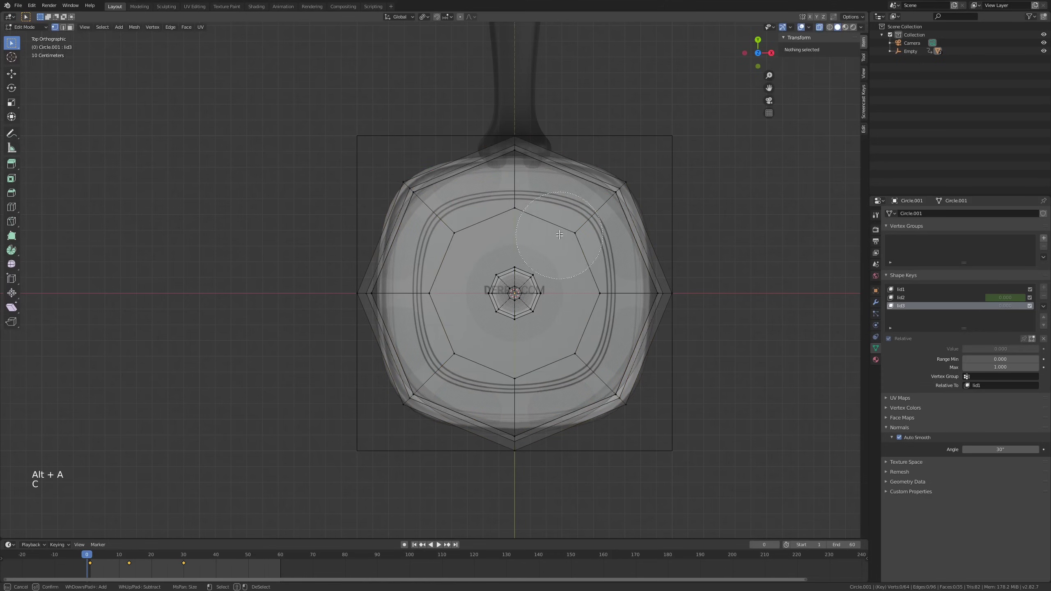
{"action": "left_click_drag", "start_coordinate": [560, 235], "coordinate": [469, 238]}
{"action": "key", "text": "alt+a"}
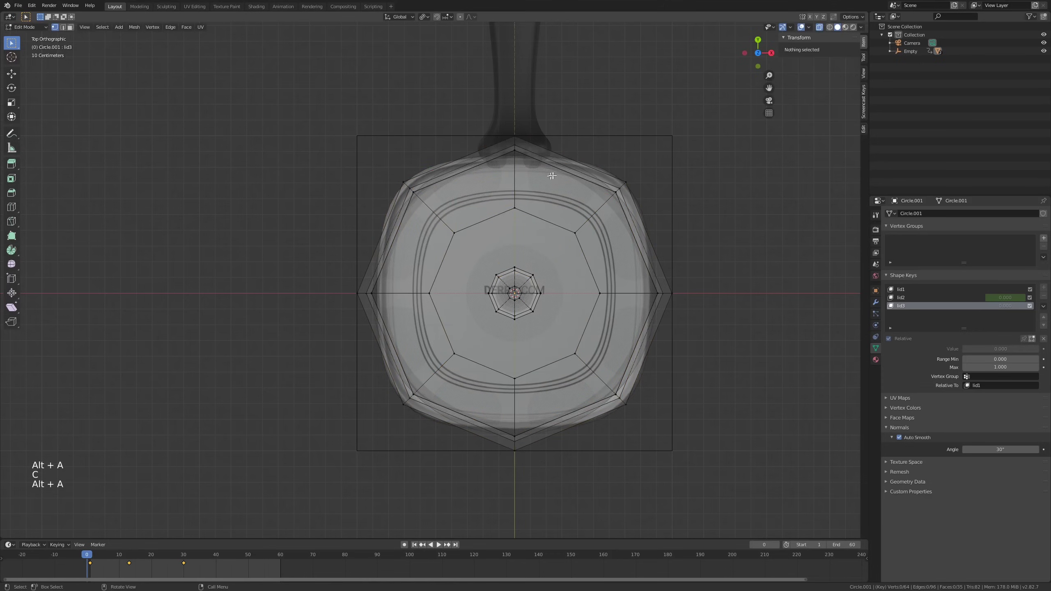
Turn off X-ray display and select the lid's outer rim edge loop.
{"action": "mouse_move", "coordinate": [610, 177]}
{"action": "middle_mouse_down"}
{"action": "mouse_move", "coordinate": [603, 186]}
{"action": "mouse_move", "coordinate": [613, 185]}
{"action": "middle_mouse_up"}
{"action": "scroll", "coordinate": [607, 181], "scroll_direction": "down", "scroll_amount": 2}
{"action": "key", "text": "alt+z"}
{"action": "scroll", "coordinate": [612, 184], "scroll_direction": "up", "scroll_amount": 2}
{"action": "left_click", "coordinate": [647, 163], "text": "alt"}
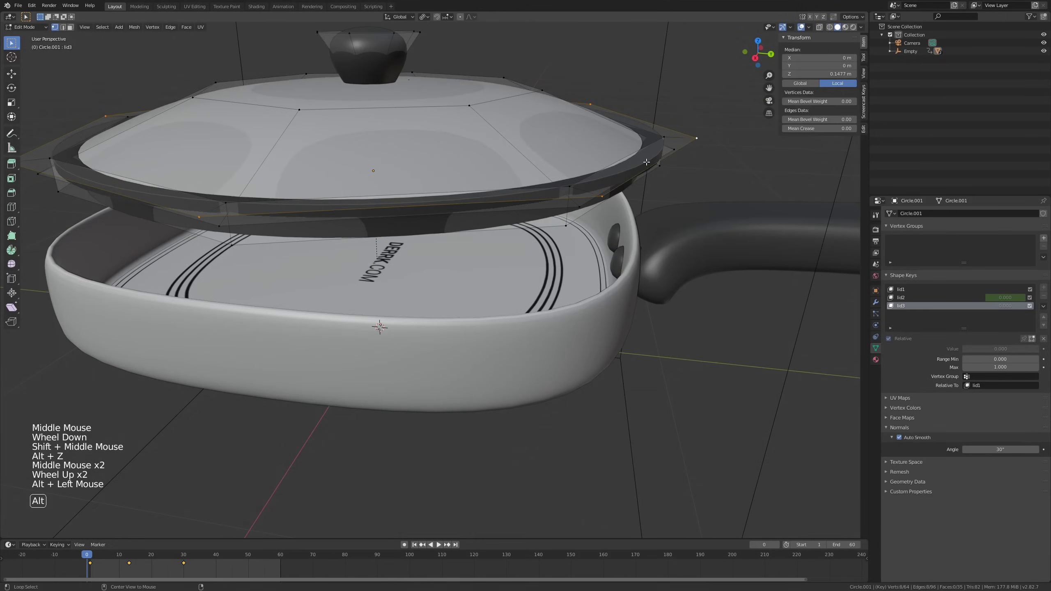
{"action": "key", "text": "alt+z"}
{"action": "key", "text": "alt+z"}
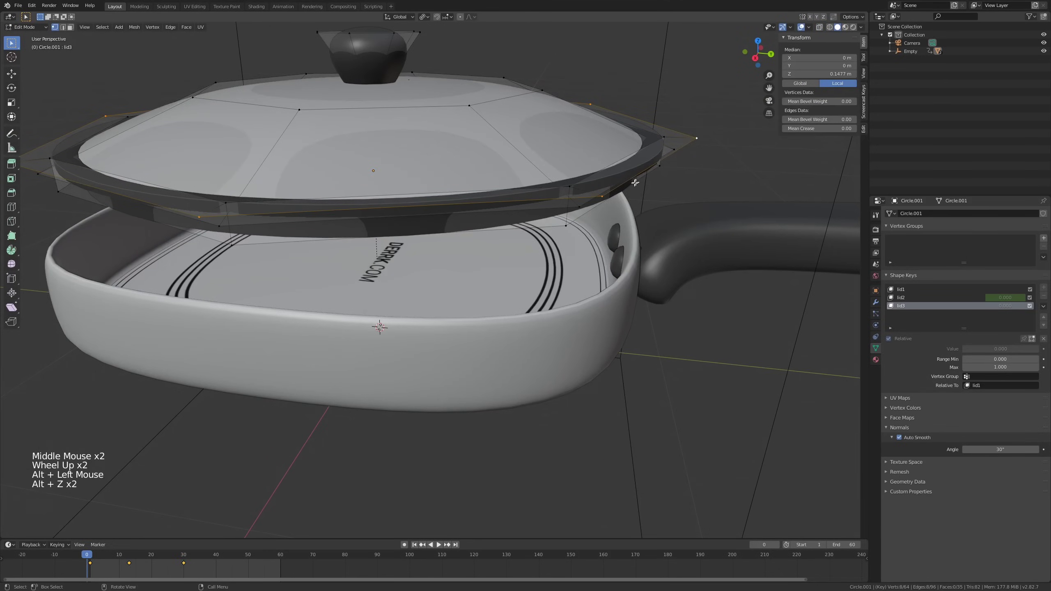
Flatten the outer rim edge pairs at the handle end and the opposite end of the lid into straight lines by scaling along Y.
{"action": "key", "text": "2"}
{"action": "left_click", "coordinate": [632, 184]}
{"action": "left_click", "coordinate": [652, 155], "text": "shift"}
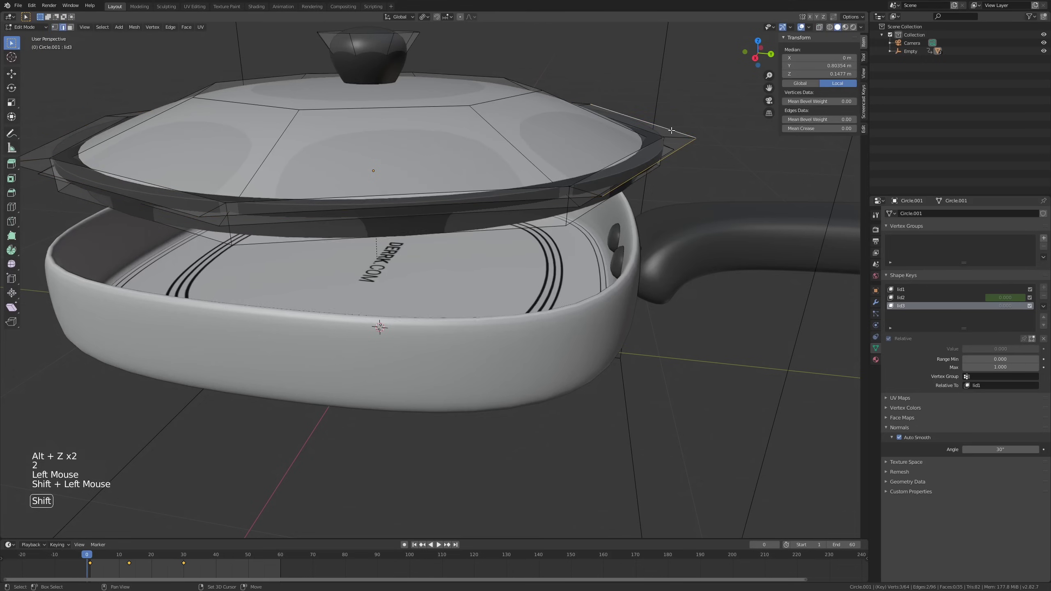
{"action": "middle_click_drag", "start_coordinate": [653, 155], "coordinate": [670, 154]}
{"action": "middle_click_drag", "start_coordinate": [670, 154], "coordinate": [824, 180], "text": "shift"}
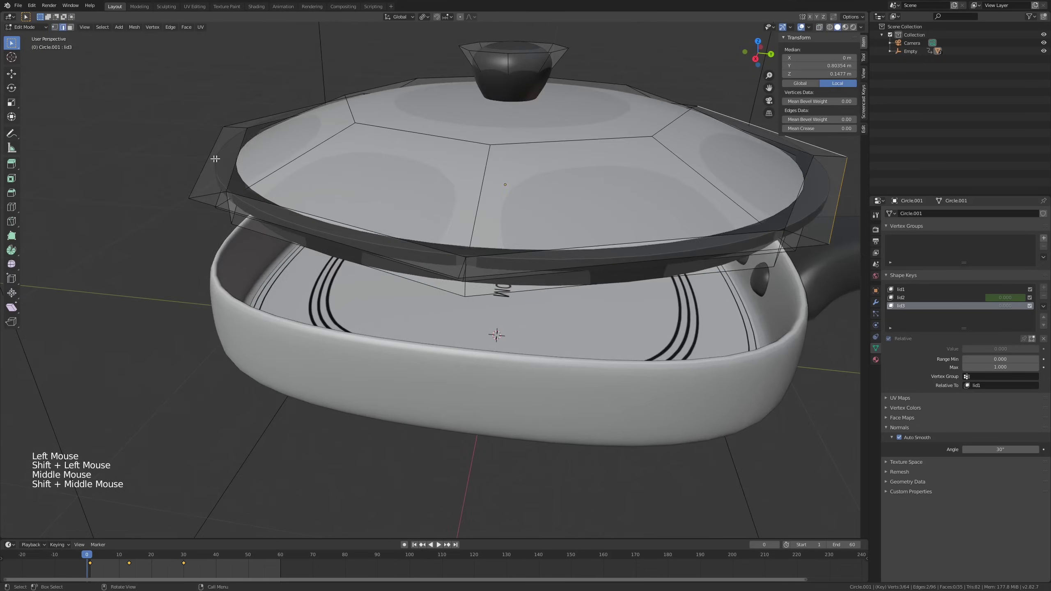
{"action": "middle_click_drag", "start_coordinate": [215, 159], "coordinate": [195, 249]}
{"action": "left_click", "coordinate": [195, 248], "text": "shift"}
{"action": "left_click", "coordinate": [231, 106], "text": "shift"}
{"action": "scroll", "coordinate": [534, 228], "scroll_direction": "down", "scroll_amount": 2, "text": "shift"}
{"action": "middle_click_drag", "start_coordinate": [534, 228], "coordinate": [501, 212], "text": "shift"}
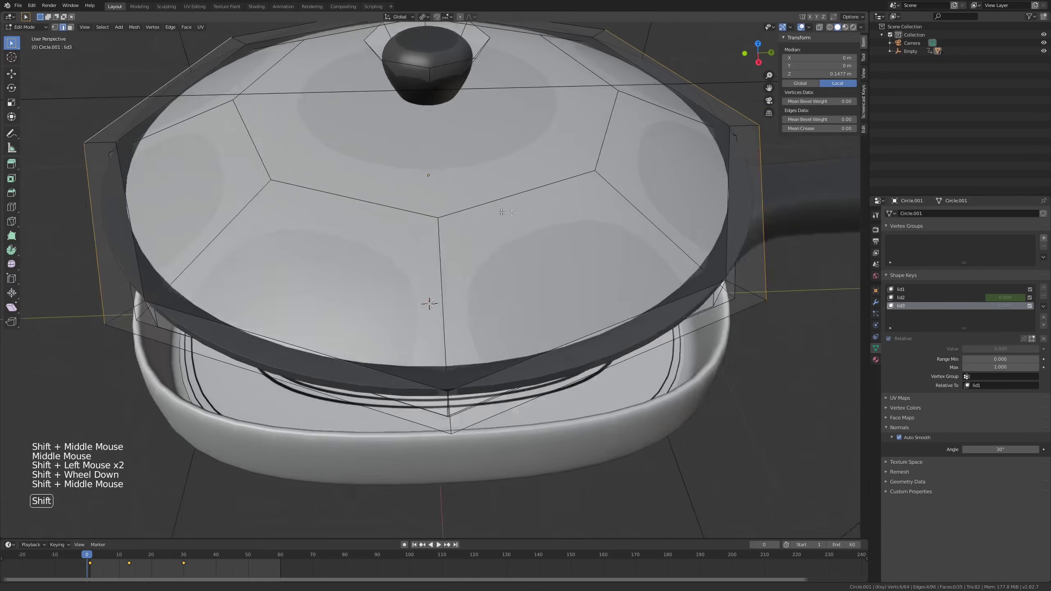
{"action": "scroll", "coordinate": [501, 212], "scroll_direction": "down", "scroll_amount": 2}
{"action": "key", "text": "s"}
{"action": "key", "text": "y"}
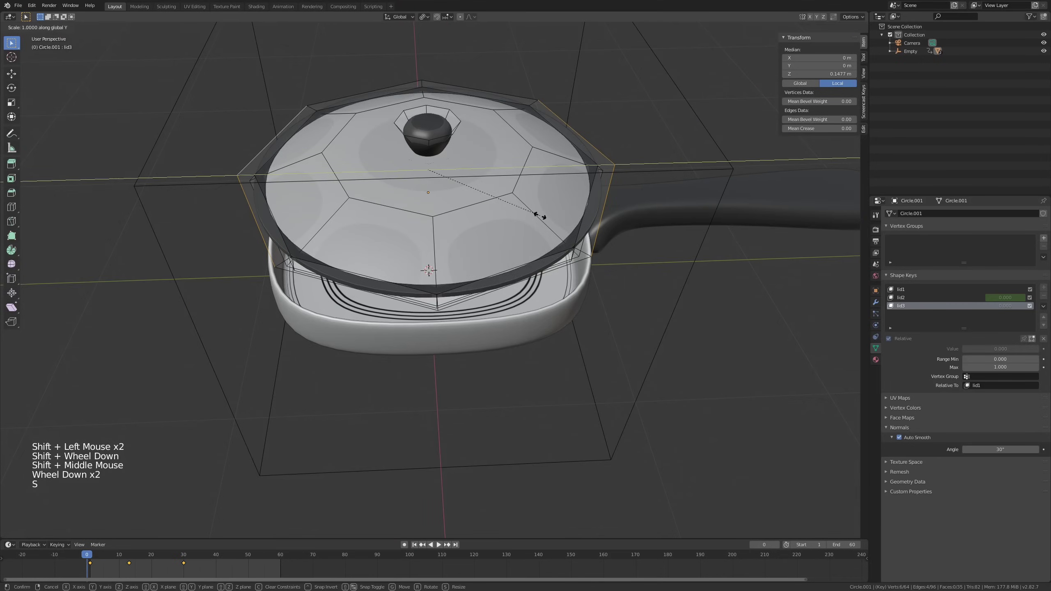
{"action": "left_click", "coordinate": [544, 212]}
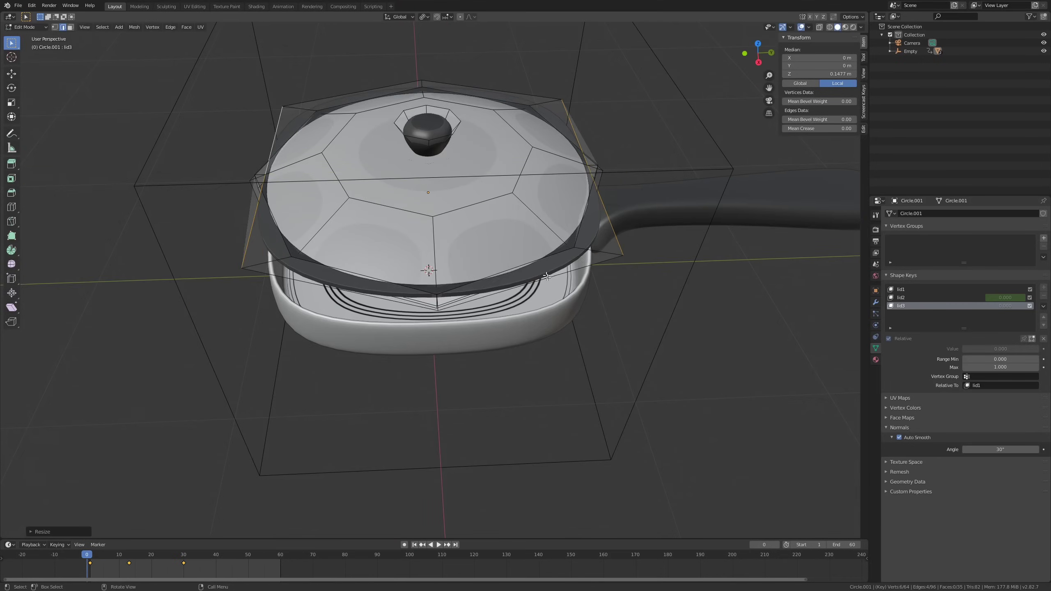
Flatten the outer rim edge pairs on the lid's two remaining sides by scaling them to 0 along X.
{"action": "scroll", "coordinate": [546, 277], "scroll_direction": "down", "scroll_amount": 2}
{"action": "middle_click_drag", "start_coordinate": [546, 277], "coordinate": [584, 248]}
{"action": "scroll", "coordinate": [608, 200], "scroll_direction": "up", "scroll_amount": 2}
{"action": "left_click", "coordinate": [607, 200]}
{"action": "middle_click_drag", "start_coordinate": [607, 200], "coordinate": [633, 196]}
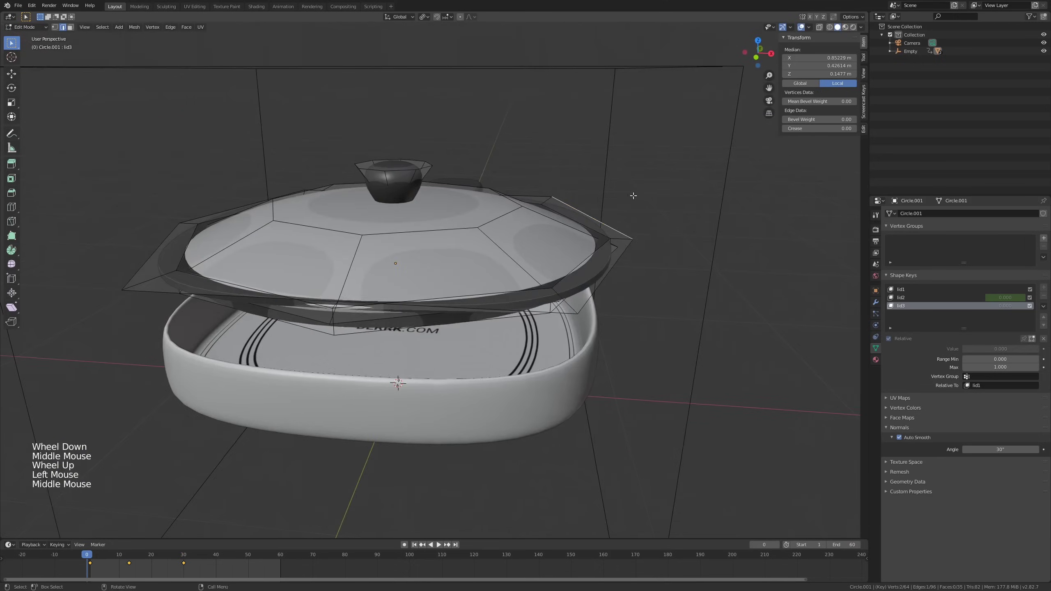
{"action": "left_click", "coordinate": [630, 256], "text": "shift"}
{"action": "middle_click_drag", "start_coordinate": [354, 268], "coordinate": [598, 254], "text": "shift"}
{"action": "left_click", "coordinate": [427, 225], "text": "shift"}
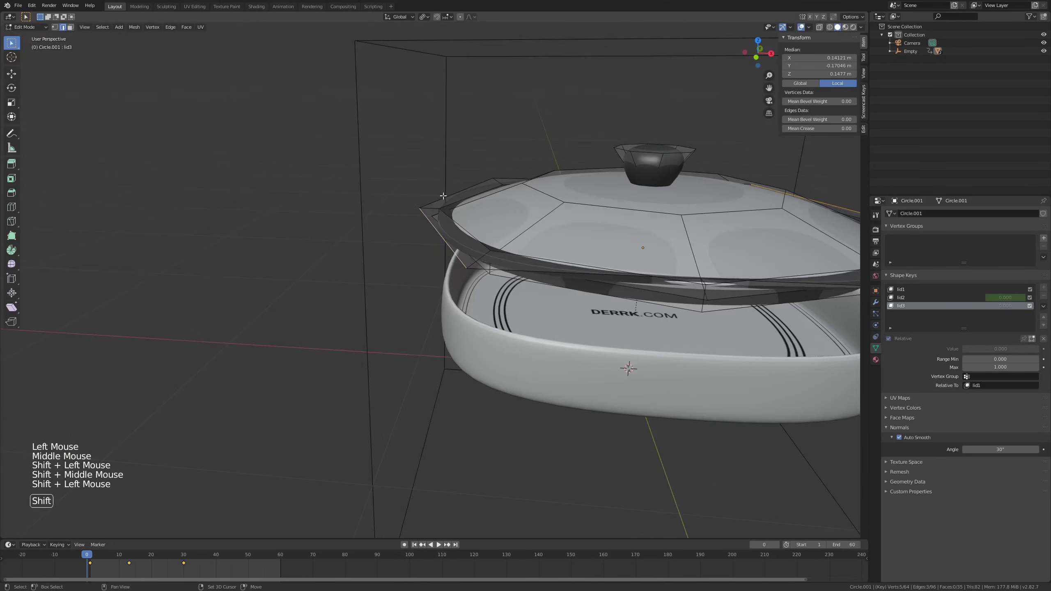
{"action": "left_click", "coordinate": [451, 196], "text": "shift"}
{"action": "middle_click_drag", "start_coordinate": [613, 196], "coordinate": [485, 210], "text": "shift"}
{"action": "key", "text": "s"}
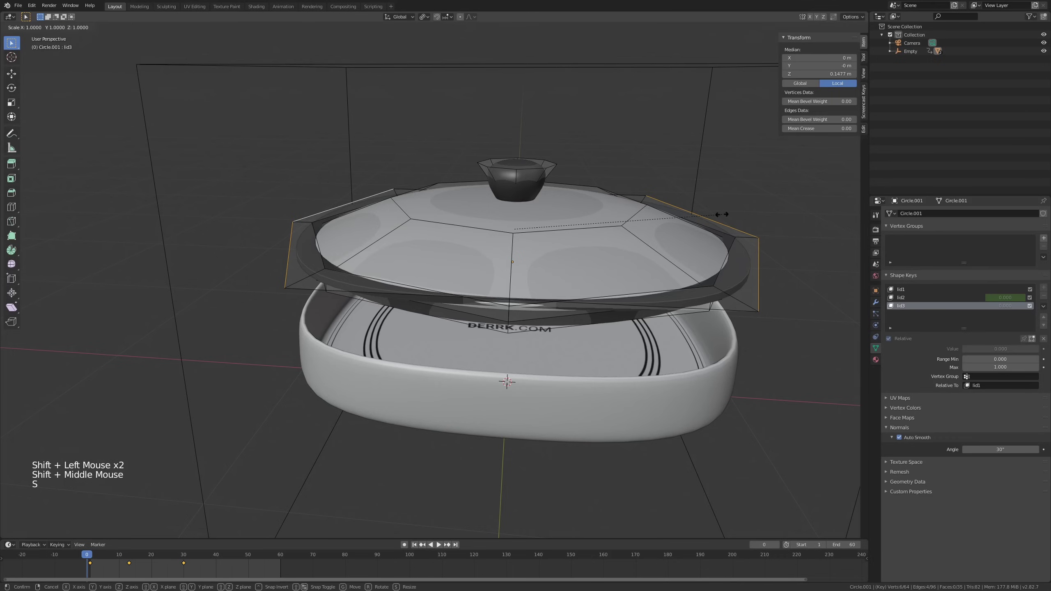
{"action": "key", "text": "x"}
{"action": "key", "text": "0"}
{"action": "key", "text": "Return"}
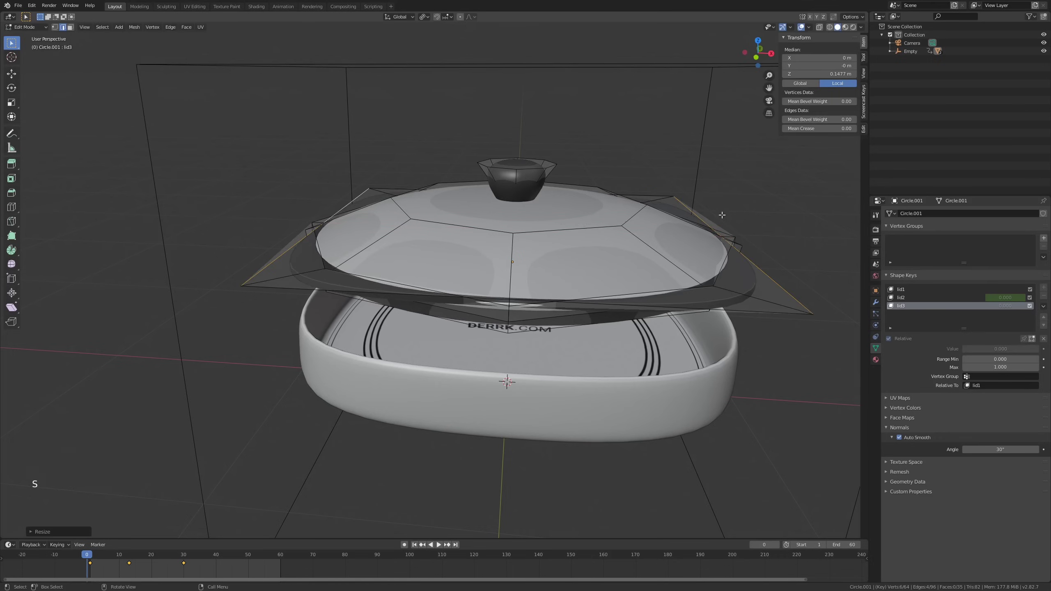
Select the lower lip side faces at both X ends of the lid and scale them flat along X.
{"action": "middle_click_drag", "start_coordinate": [712, 187], "coordinate": [792, 298]}
{"action": "scroll", "coordinate": [725, 303], "scroll_direction": "down", "scroll_amount": 2}
{"action": "scroll", "coordinate": [709, 283], "scroll_direction": "up", "scroll_amount": 2}
{"action": "key", "text": "3"}
{"action": "left_click", "coordinate": [735, 274]}
{"action": "left_click", "coordinate": [735, 274]}
{"action": "left_click", "coordinate": [791, 298], "text": "shift"}
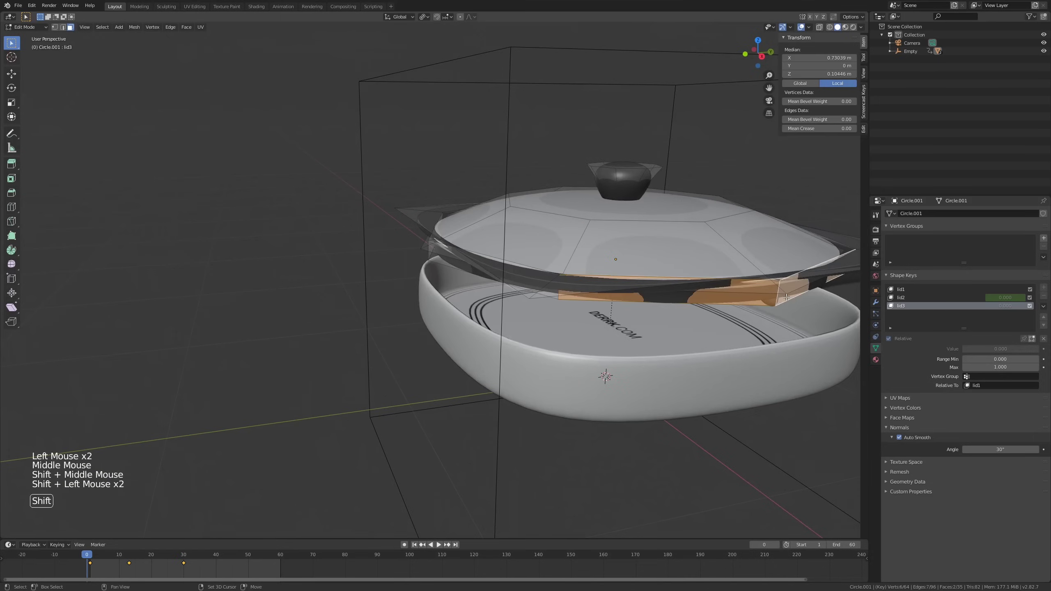
{"action": "middle_click_drag", "start_coordinate": [703, 297], "coordinate": [765, 303]}
{"action": "middle_click_drag", "start_coordinate": [766, 302], "coordinate": [474, 294], "text": "shift"}
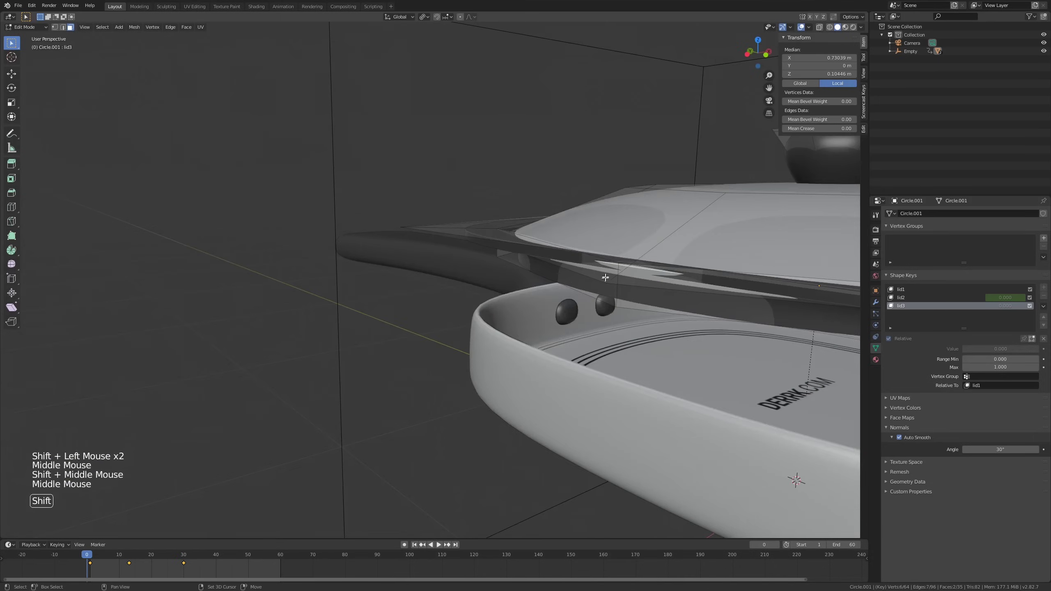
{"action": "left_click", "coordinate": [602, 291], "text": "shift"}
{"action": "left_click", "coordinate": [622, 296], "text": "shift"}
{"action": "left_click", "coordinate": [646, 297], "text": "shift"}
{"action": "scroll", "coordinate": [662, 292], "scroll_direction": "down", "scroll_amount": 2}
{"action": "middle_click_drag", "start_coordinate": [645, 298], "coordinate": [706, 291], "text": "shift"}
{"action": "scroll", "coordinate": [706, 291], "scroll_direction": "up", "scroll_amount": 1}
{"action": "key", "text": "s"}
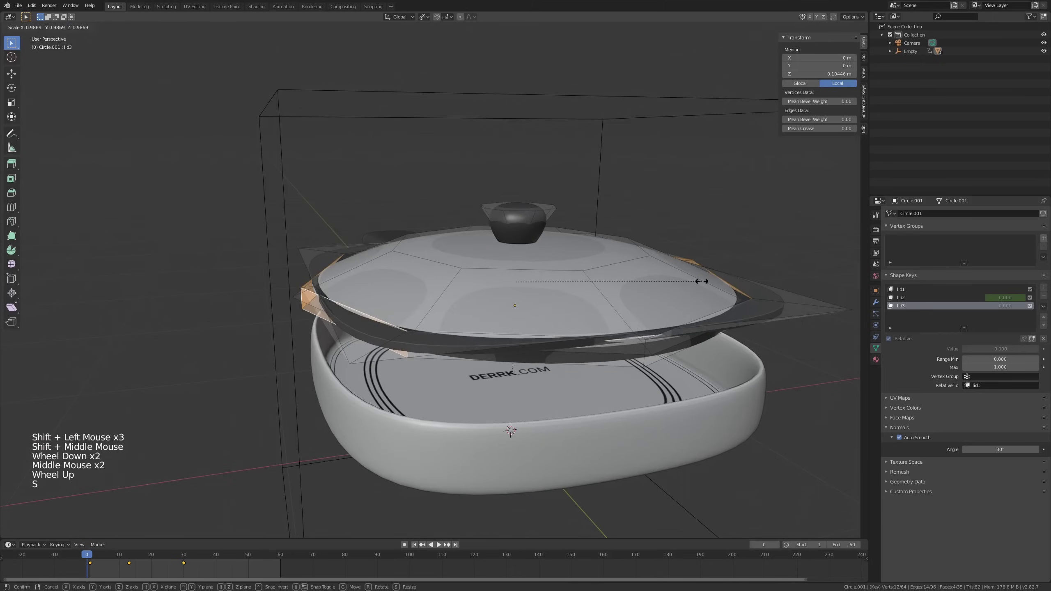
{"action": "left_click", "coordinate": [702, 281]}
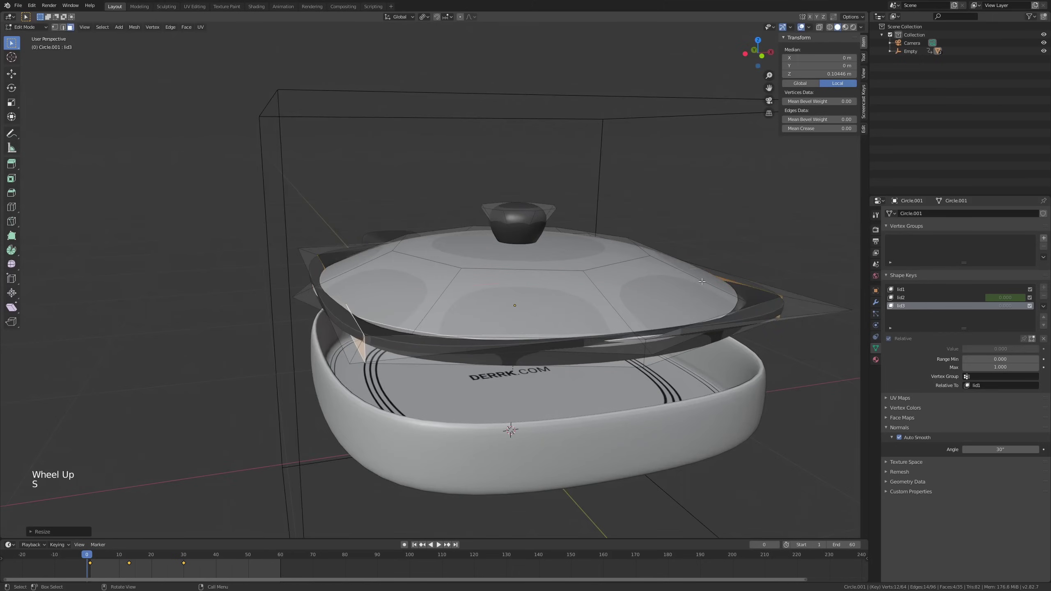
Scale the inner rim edge pairs at both X ends of the lid into straight lines.
{"action": "middle_click_drag", "start_coordinate": [276, 333], "coordinate": [347, 337]}
{"action": "key", "text": "3"}
{"action": "left_click", "coordinate": [347, 337]}
{"action": "left_click", "coordinate": [331, 331]}
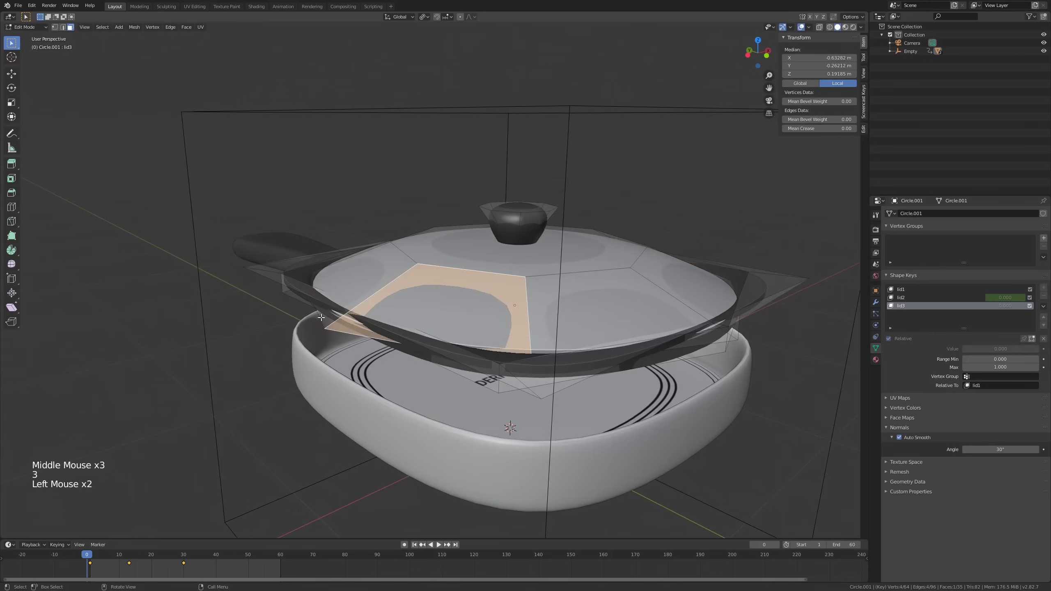
{"action": "key", "text": "2"}
{"action": "left_click", "coordinate": [340, 332]}
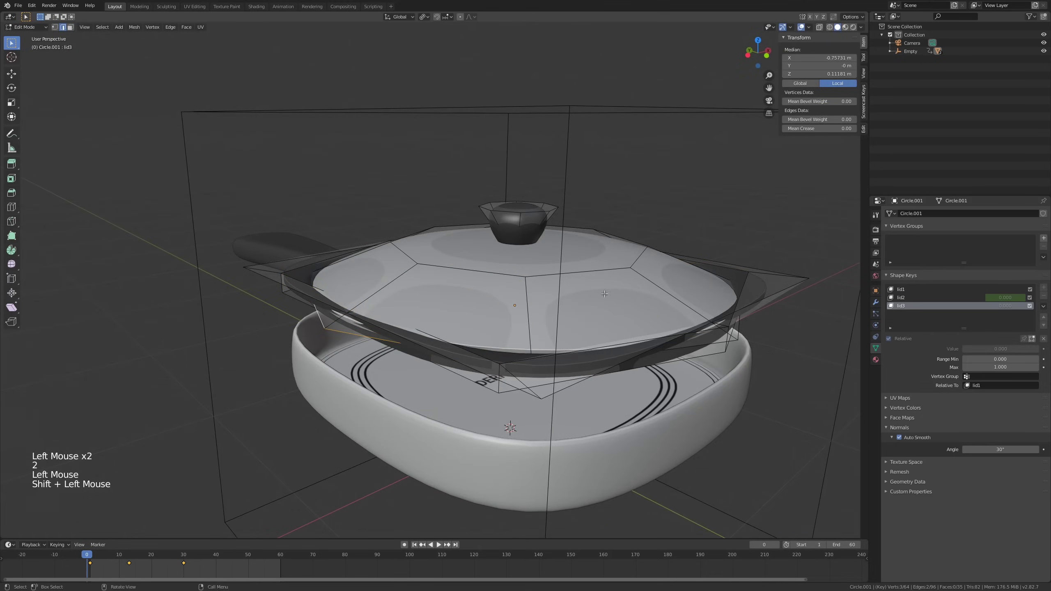
{"action": "middle_click_drag", "start_coordinate": [605, 293], "coordinate": [494, 281]}
{"action": "left_click", "coordinate": [469, 227], "text": "shift"}
{"action": "scroll", "coordinate": [468, 228], "scroll_direction": "down", "scroll_amount": 3}
{"action": "key", "text": "s"}
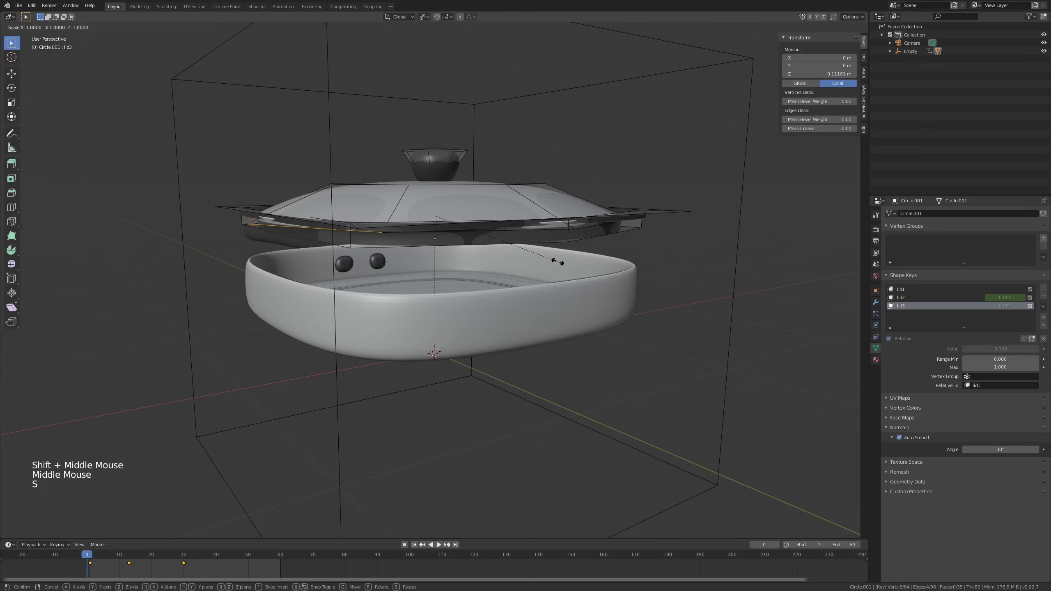
{"action": "left_click", "coordinate": [542, 243]}
{"action": "middle_click_drag", "start_coordinate": [541, 242], "coordinate": [561, 286]}
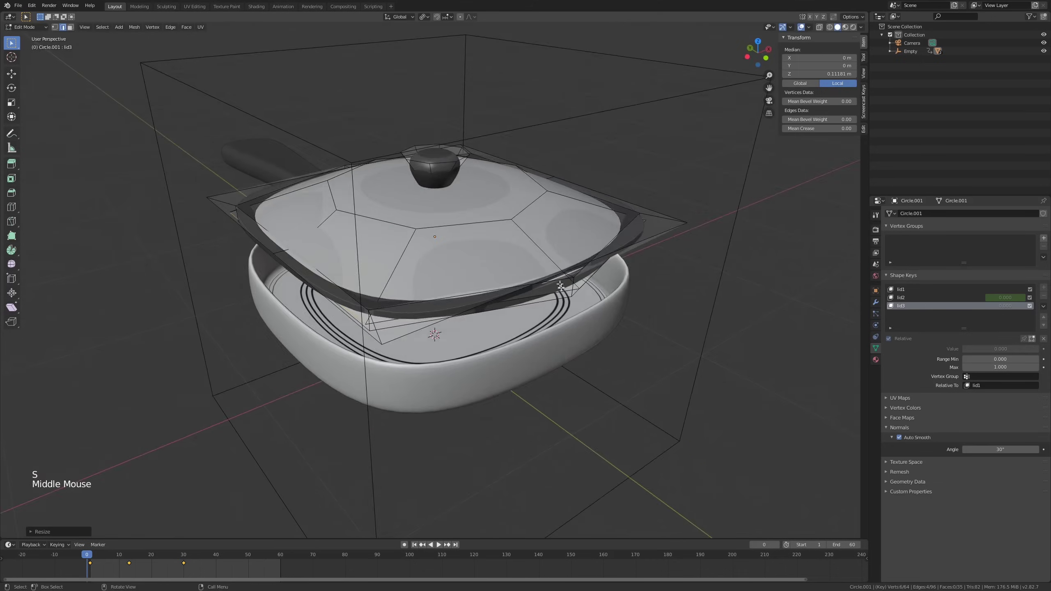
Select the lower lip side faces at both Y ends of the lid and scale them flat along Y.
{"action": "key", "text": "3"}
{"action": "left_click", "coordinate": [565, 280]}
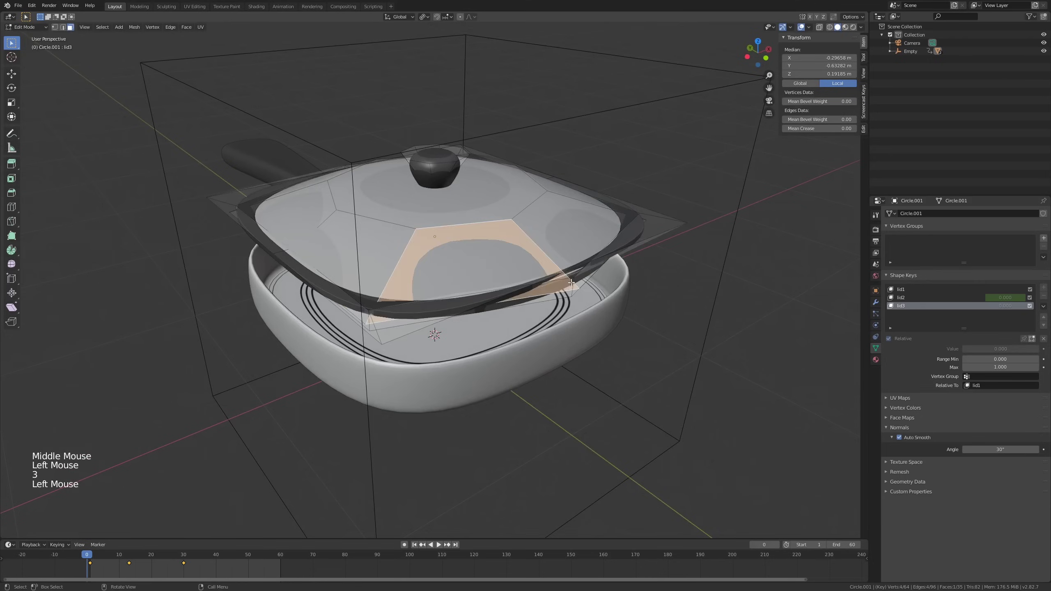
{"action": "left_click", "coordinate": [577, 279]}
{"action": "left_click", "coordinate": [566, 294], "text": "shift"}
{"action": "middle_click_drag", "start_coordinate": [567, 294], "coordinate": [347, 301]}
{"action": "left_click", "coordinate": [454, 266], "text": "shift"}
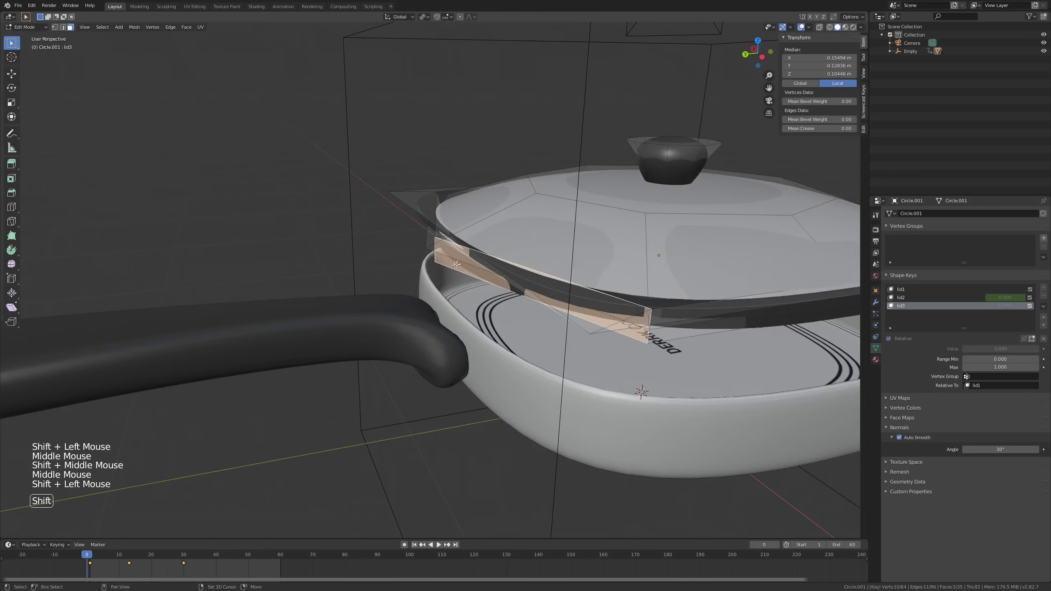
{"action": "middle_click_drag", "start_coordinate": [454, 266], "coordinate": [639, 252]}
{"action": "left_click", "coordinate": [468, 276], "text": "shift"}
{"action": "scroll", "coordinate": [468, 276], "scroll_direction": "down", "scroll_amount": 4}
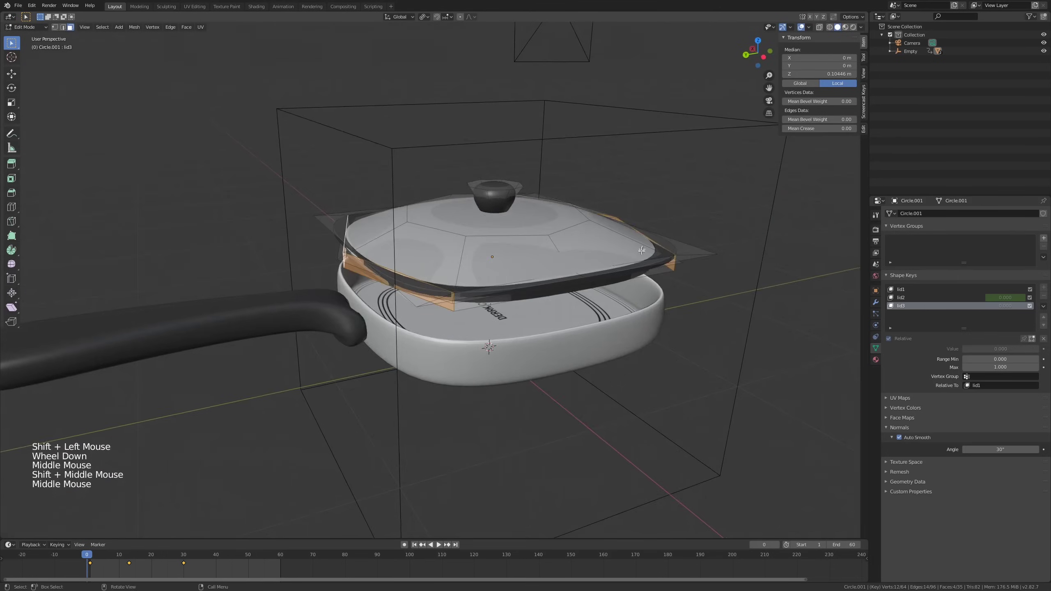
{"action": "key", "text": "s"}
{"action": "key", "text": "y"}
{"action": "left_click", "coordinate": [641, 253]}
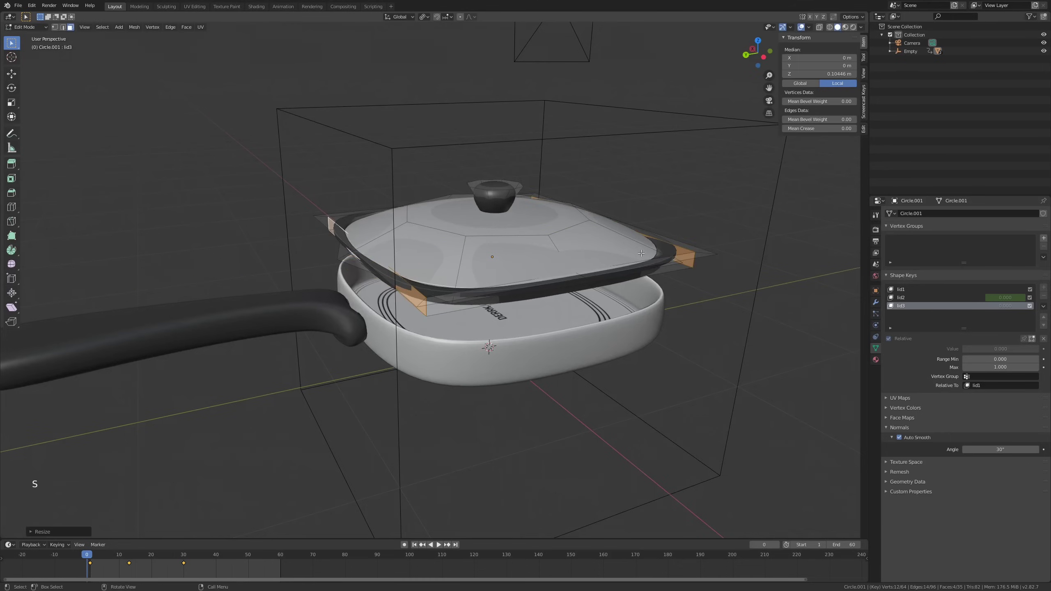
Flatten the inner rim edge pairs at both Y ends of the lid by scaling them to 0 along Y.
{"action": "middle_click_drag", "start_coordinate": [575, 223], "coordinate": [567, 245]}
{"action": "key", "text": "2"}
{"action": "left_click", "coordinate": [382, 305]}
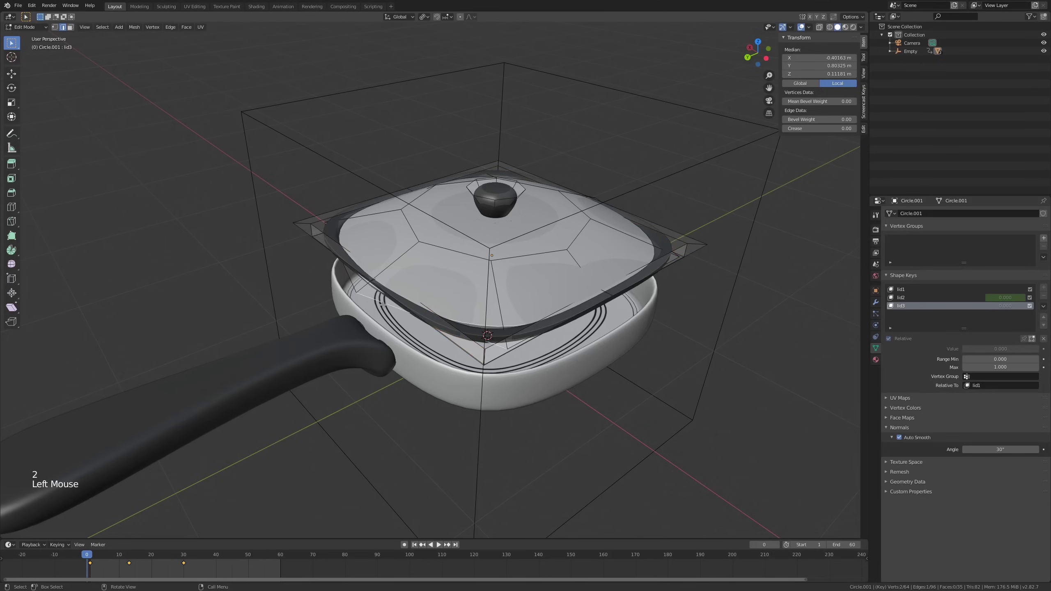
{"action": "middle_click_drag", "start_coordinate": [407, 280], "coordinate": [517, 288]}
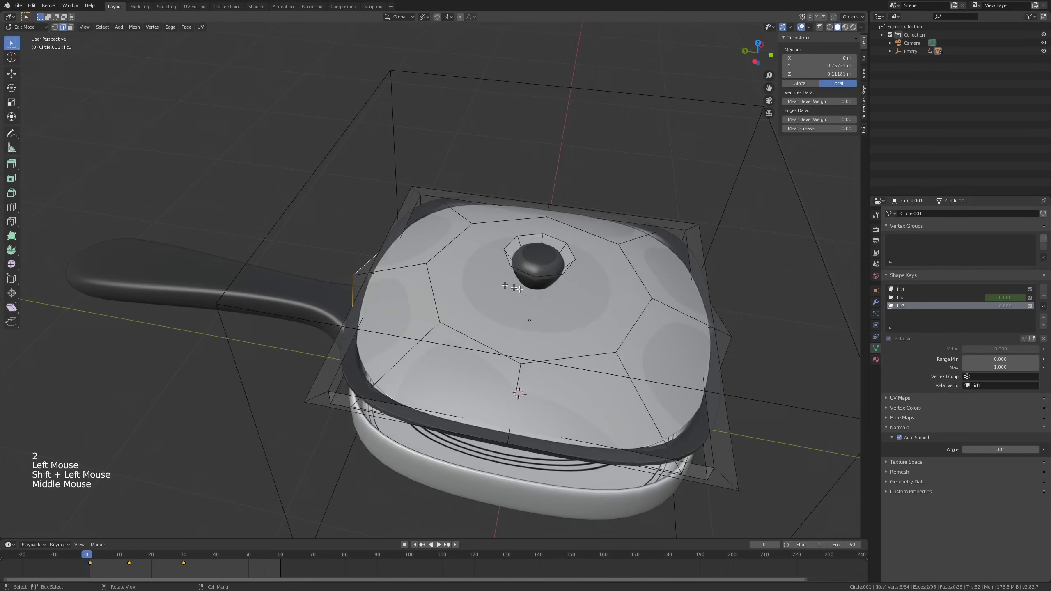
{"action": "left_click", "coordinate": [728, 323], "text": "shift"}
{"action": "middle_click_drag", "start_coordinate": [728, 323], "coordinate": [703, 305], "text": "shift"}
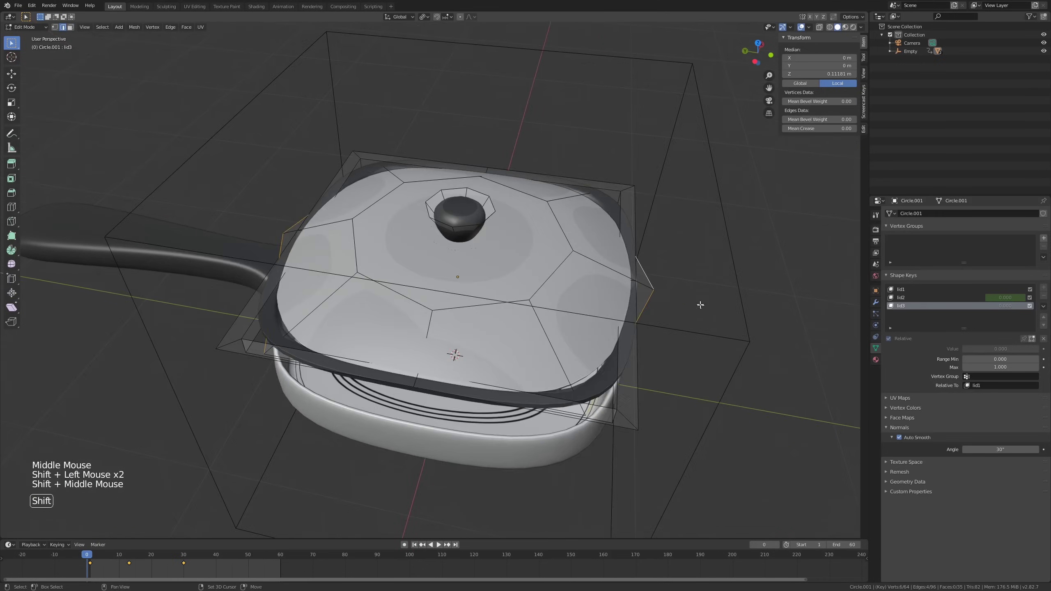
{"action": "key", "text": "s"}
{"action": "key", "text": "y"}
{"action": "key", "text": "0"}
{"action": "key", "text": "Return"}
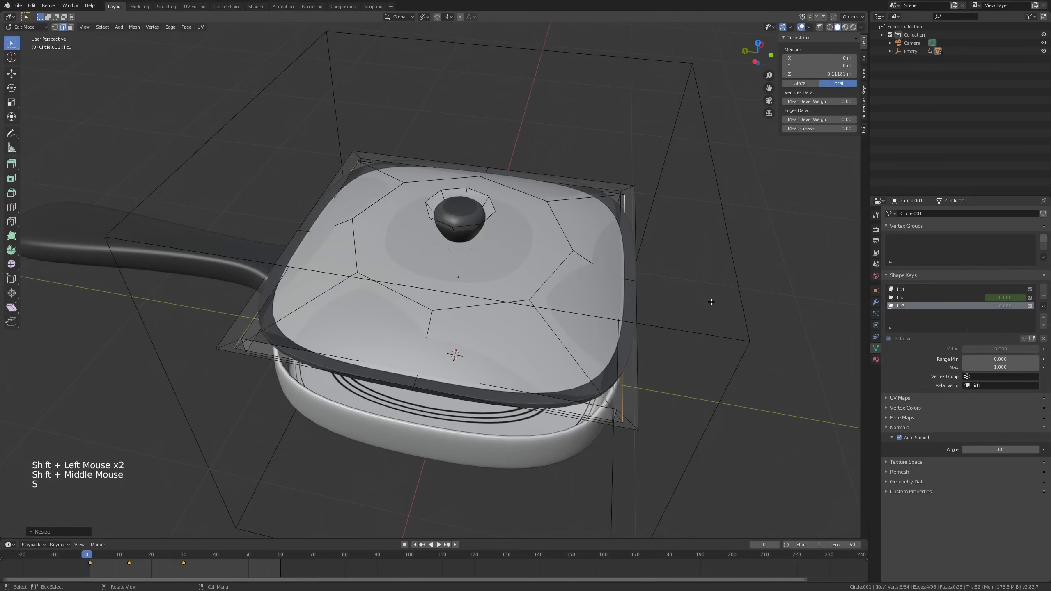
Select the whole lid mesh and lower it about 0.21 m along Z so it sits on the pan.
{"action": "middle_click_drag", "start_coordinate": [514, 221], "coordinate": [545, 218]}
{"action": "key", "text": "Tab"}
{"action": "key", "text": "Tab"}
{"action": "scroll", "coordinate": [492, 227], "scroll_direction": "down", "scroll_amount": 2}
{"action": "key", "text": "Tab"}
{"action": "key", "text": "Tab"}
{"action": "key", "text": "a"}
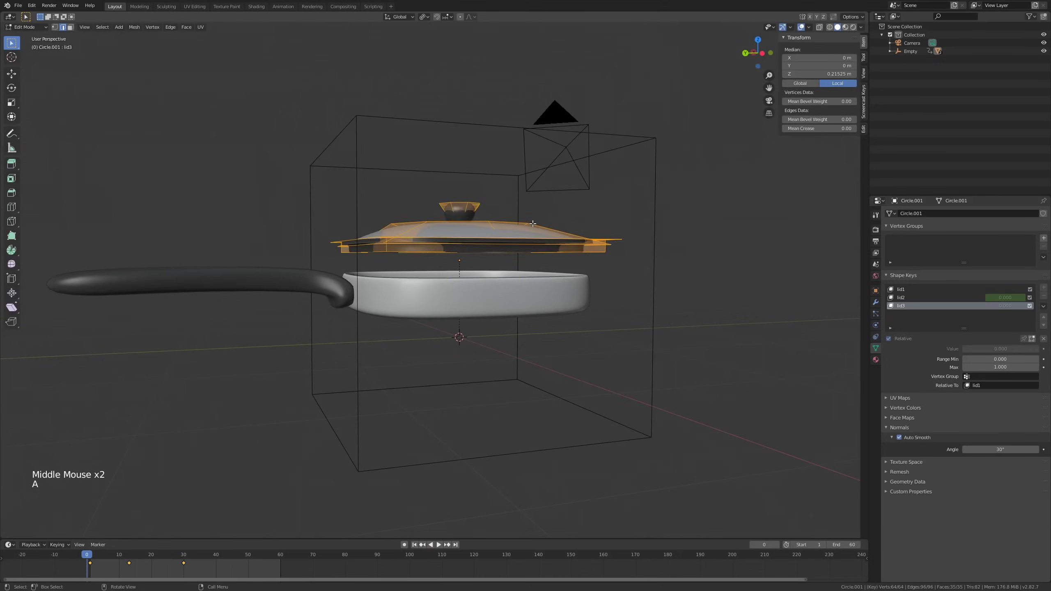
{"action": "key", "text": "KP_1"}
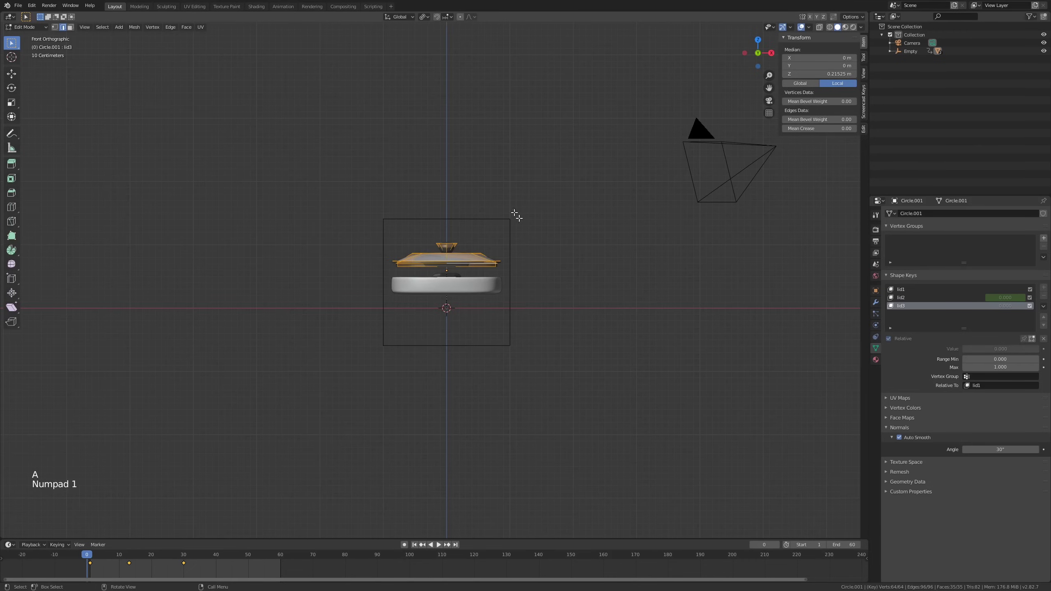
{"action": "scroll", "coordinate": [515, 214], "scroll_direction": "up", "scroll_amount": 2}
{"action": "middle_click_drag", "start_coordinate": [519, 259], "coordinate": [522, 242], "text": "shift"}
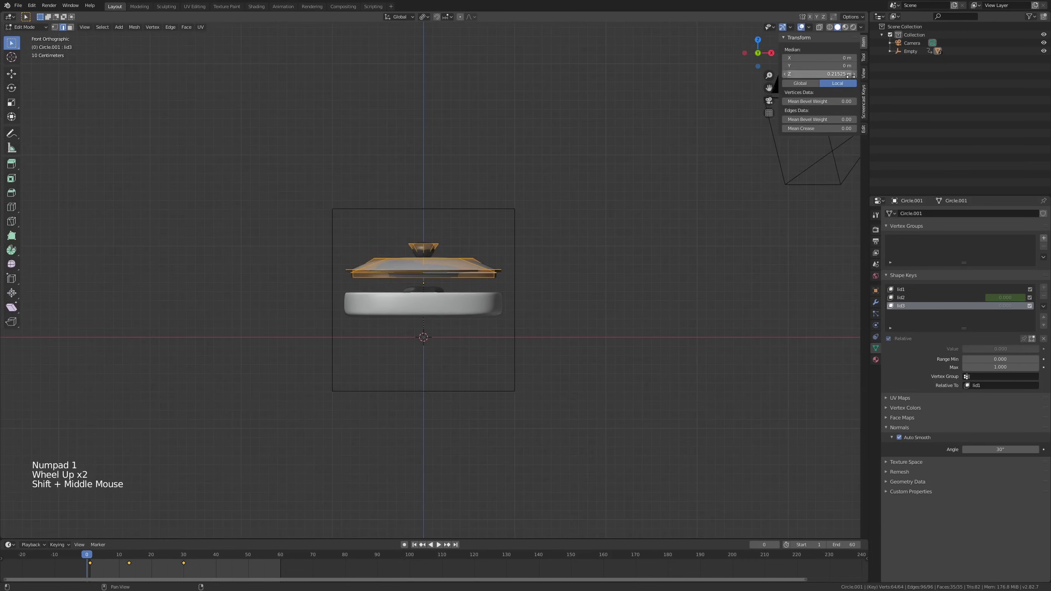
{"action": "scroll", "coordinate": [850, 76], "scroll_direction": "down", "scroll_amount": 4}
{"action": "scroll", "coordinate": [861, 83], "scroll_direction": "up", "scroll_amount": 4}
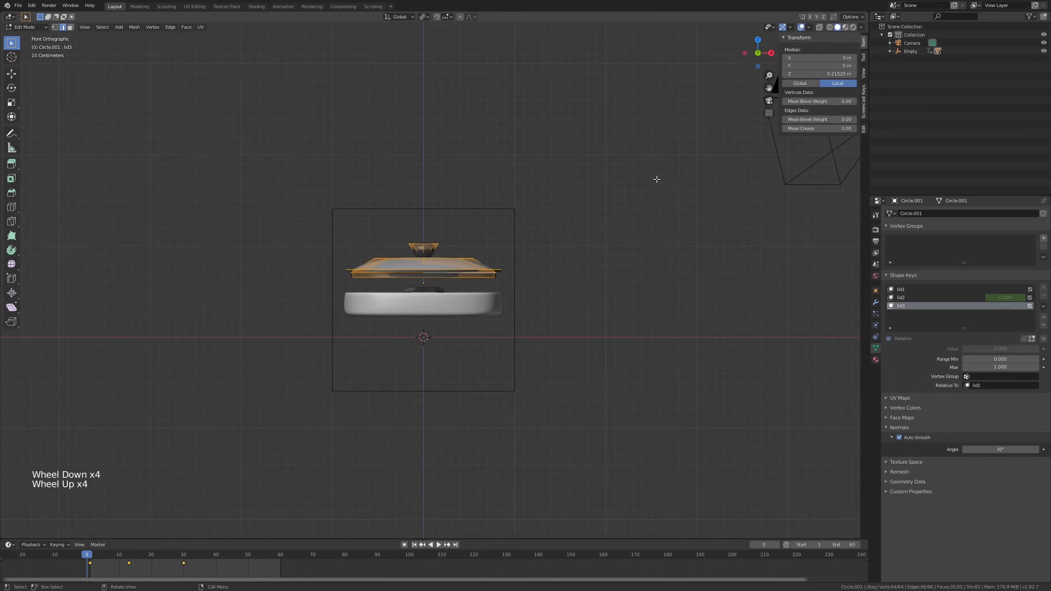
{"action": "scroll", "coordinate": [492, 218], "scroll_direction": "up", "scroll_amount": 5}
{"action": "key", "text": "g"}
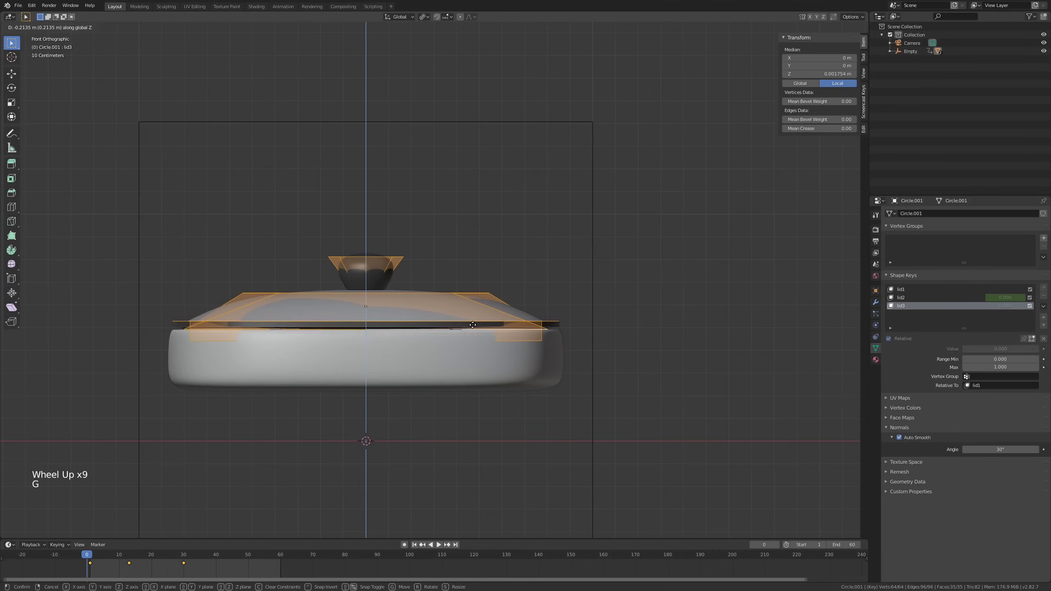
{"action": "middle_click_drag", "start_coordinate": [473, 326], "coordinate": [467, 324]}
Preview the lid3 shape key in Object Mode by varying its value, and compare the lid with the square pan.
{"action": "key", "text": "Tab"}
{"action": "scroll", "coordinate": [460, 326], "scroll_direction": "down", "scroll_amount": 3}
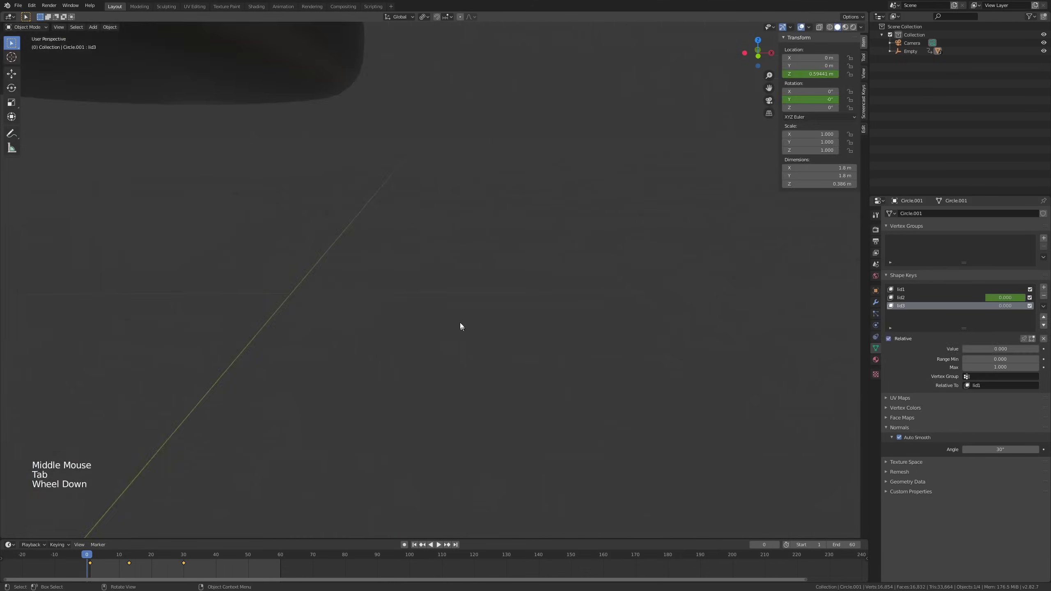
{"action": "scroll", "coordinate": [458, 195], "scroll_direction": "down", "scroll_amount": 1}
{"action": "middle_click_drag", "start_coordinate": [457, 195], "coordinate": [596, 227]}
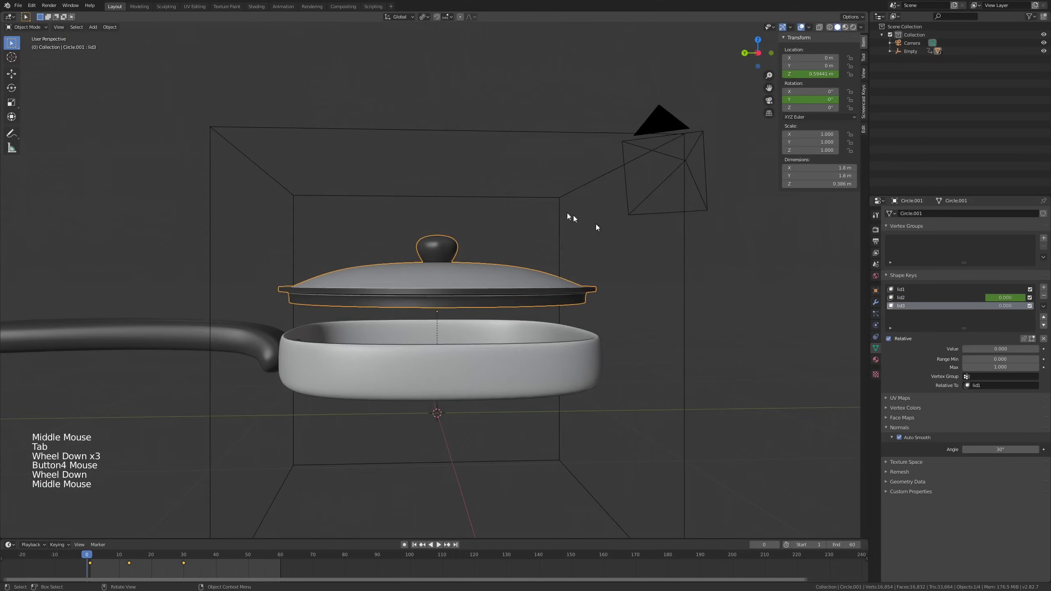
{"action": "left_click_drag", "start_coordinate": [1000, 349], "coordinate": [964, 349]}
{"action": "middle_click_drag", "start_coordinate": [739, 304], "coordinate": [410, 277]}
Select the edge pairs at both Y ends of the knob's top ring and scale them flat along Y.
{"action": "key", "text": "Tab"}
{"action": "scroll", "coordinate": [462, 283], "scroll_direction": "up", "scroll_amount": 3}
{"action": "key", "text": "3"}
{"action": "left_click", "coordinate": [444, 286]}
{"action": "scroll", "coordinate": [445, 304], "scroll_direction": "up", "scroll_amount": 2}
{"action": "key", "text": "2"}
{"action": "left_click", "coordinate": [471, 302]}
{"action": "left_click", "coordinate": [489, 292], "text": "shift"}
{"action": "left_click", "coordinate": [404, 273], "text": "shift"}
{"action": "middle_click_drag", "start_coordinate": [540, 288], "coordinate": [566, 288]}
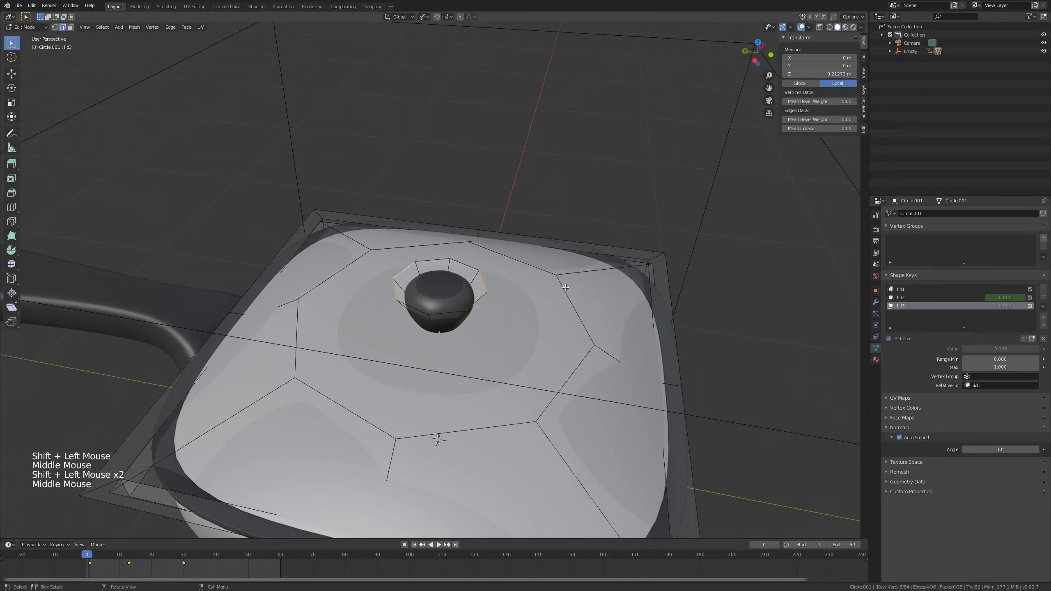
{"action": "key", "text": "s"}
{"action": "left_click", "coordinate": [565, 289]}
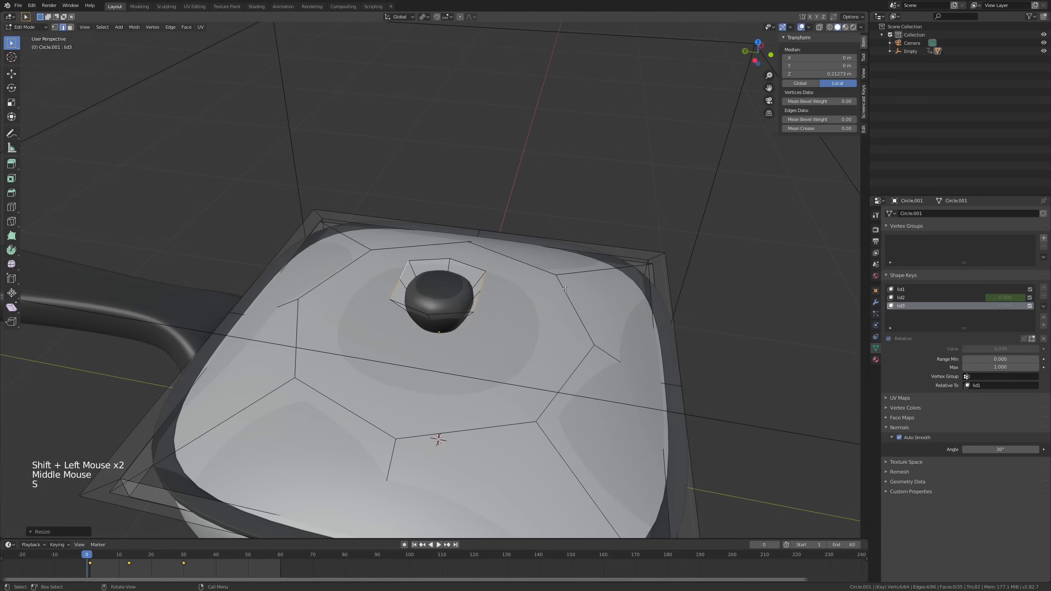
Select the edge pairs at both X ends of the knob's top ring and scale them flat along X.
{"action": "left_click", "coordinate": [475, 266]}
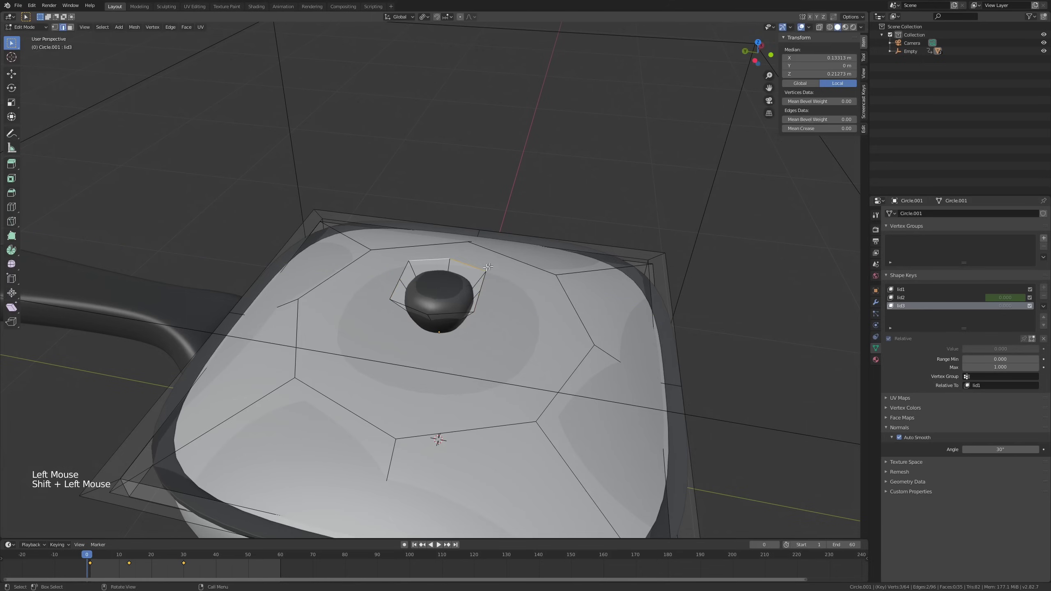
{"action": "middle_click_drag", "start_coordinate": [488, 266], "coordinate": [447, 290]}
{"action": "left_click", "coordinate": [413, 305], "text": "shift"}
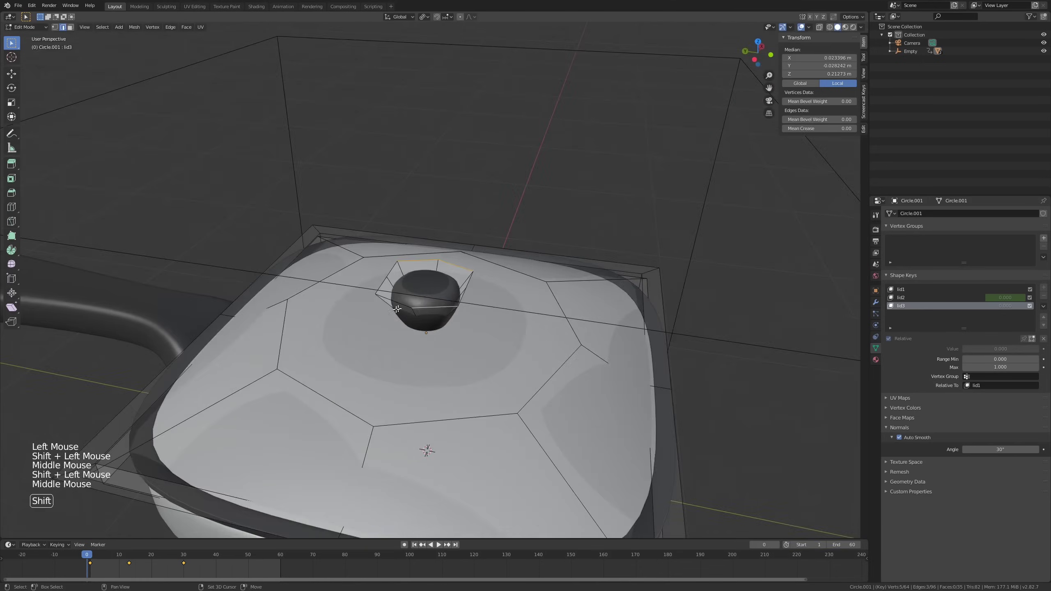
{"action": "left_click", "coordinate": [405, 300], "text": "shift"}
{"action": "middle_click_drag", "start_coordinate": [518, 269], "coordinate": [550, 275]}
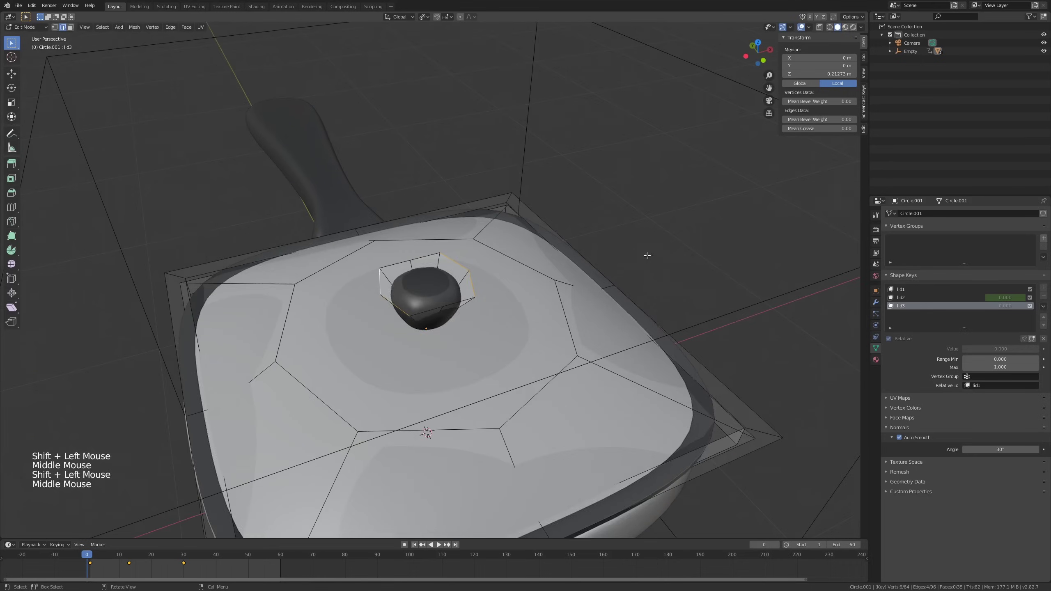
{"action": "middle_click_drag", "start_coordinate": [647, 255], "coordinate": [640, 258]}
{"action": "key", "text": "s"}
{"action": "key", "text": "x"}
{"action": "key", "text": "Return"}
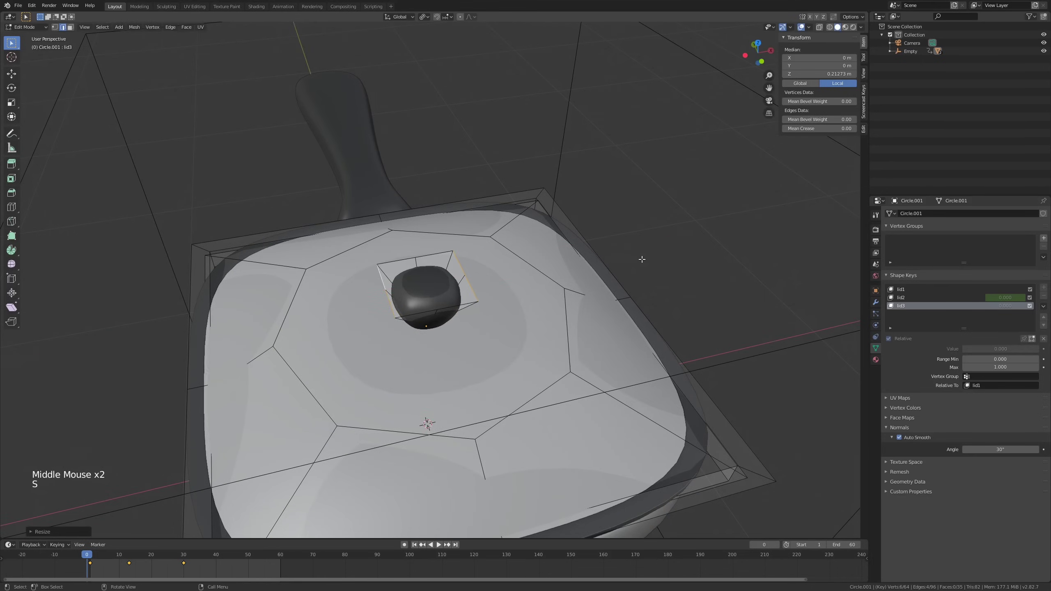
Check the squared knob and lid from several angles and return to Object Mode.
{"action": "middle_click_drag", "start_coordinate": [534, 242], "coordinate": [559, 234]}
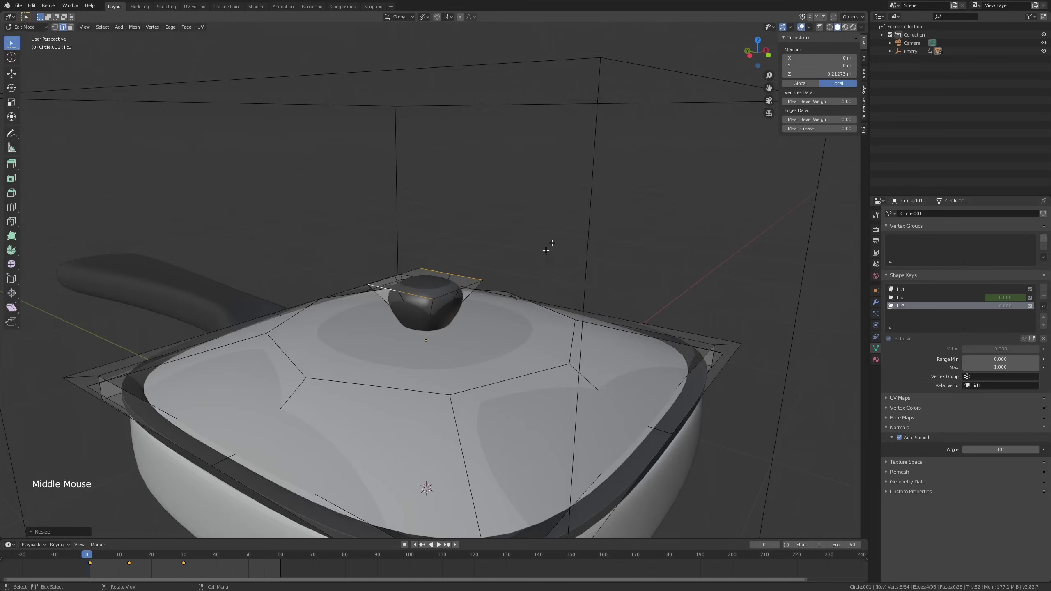
{"action": "mouse_move", "coordinate": [508, 310]}
{"action": "middle_mouse_down"}
{"action": "mouse_move", "coordinate": [516, 293]}
{"action": "mouse_move", "coordinate": [515, 322]}
{"action": "middle_mouse_up"}
{"action": "key", "text": "alt+z"}
{"action": "key", "text": "alt+z"}
{"action": "key", "text": "Tab"}
{"action": "scroll", "coordinate": [470, 392], "scroll_direction": "down", "scroll_amount": 2}
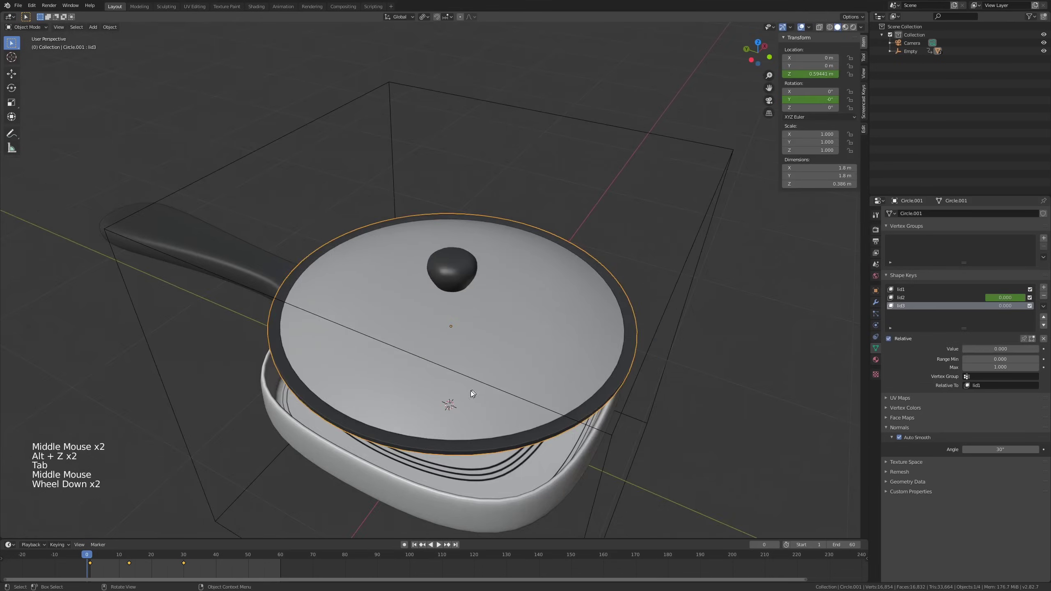
{"action": "middle_click_drag", "start_coordinate": [470, 391], "coordinate": [492, 372]}
View the scene through the camera and insert a keyframe for lid3 at value 0 on frame 30.
{"action": "left_click_drag", "start_coordinate": [88, 554], "coordinate": [206, 554]}
{"action": "scroll", "coordinate": [351, 383], "scroll_direction": "down", "scroll_amount": 2}
{"action": "middle_click_drag", "start_coordinate": [351, 383], "coordinate": [376, 316]}
{"action": "scroll", "coordinate": [376, 317], "scroll_direction": "down", "scroll_amount": 3}
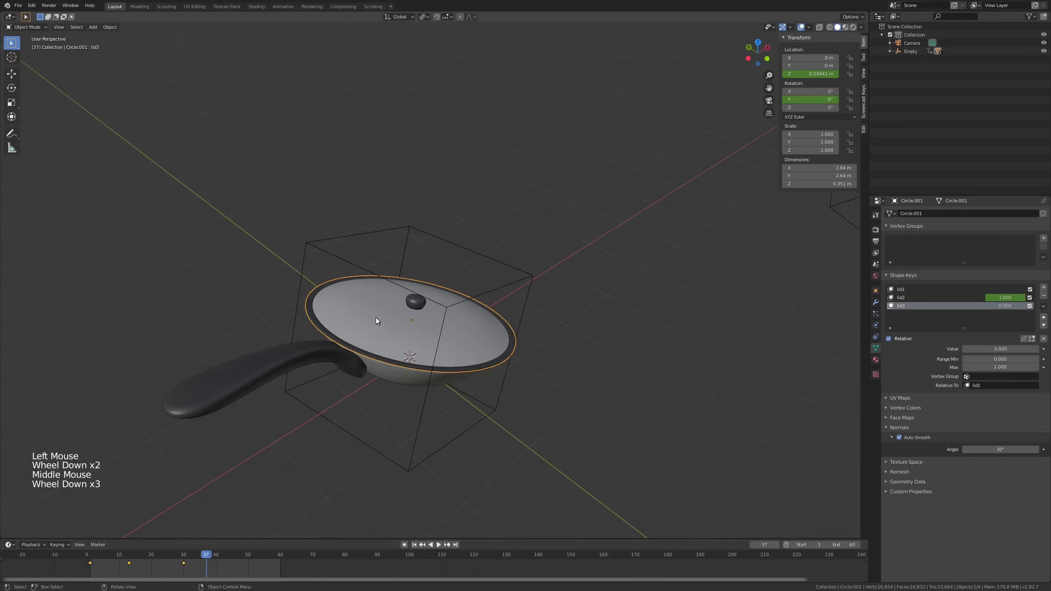
{"action": "key", "text": "KP_0"}
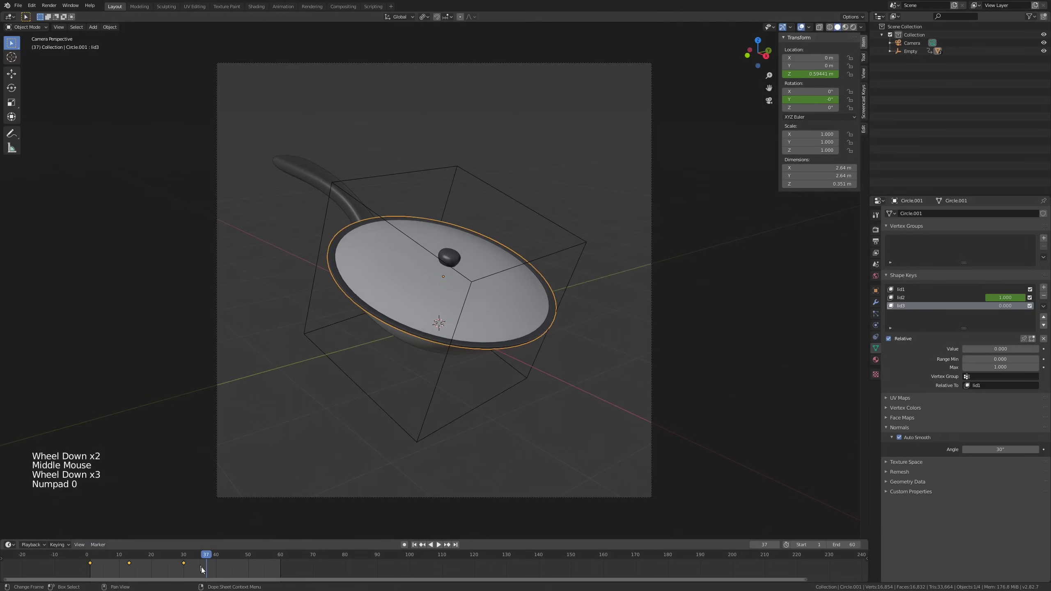
{"action": "mouse_move", "coordinate": [187, 556]}
{"action": "left_mouse_down"}
{"action": "mouse_move", "coordinate": [315, 539]}
{"action": "mouse_move", "coordinate": [211, 541]}
{"action": "mouse_move", "coordinate": [183, 557]}
{"action": "left_mouse_up"}
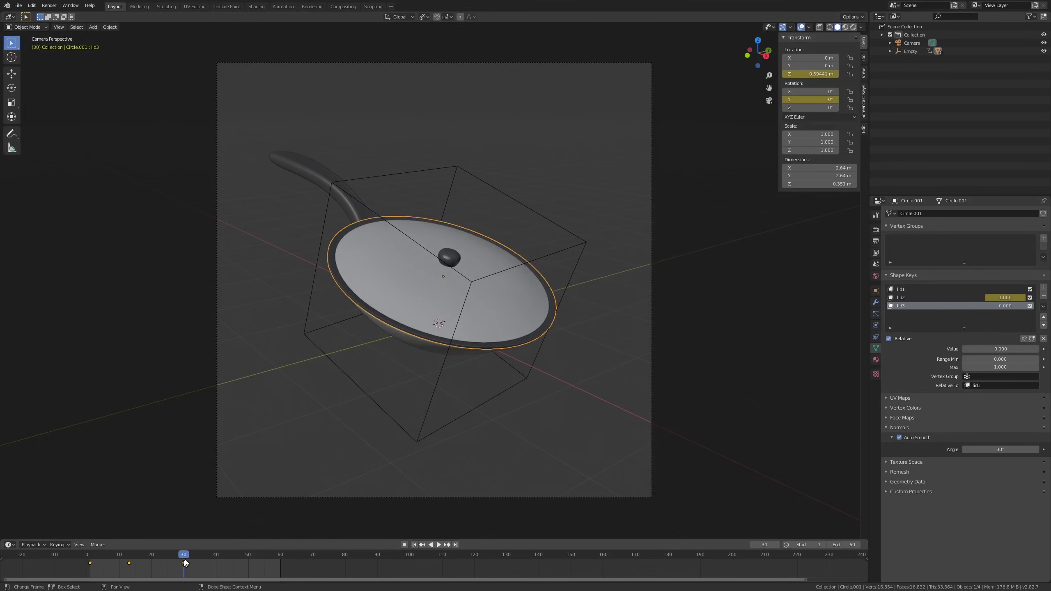
{"action": "left_click", "coordinate": [458, 322]}
{"action": "left_click", "coordinate": [439, 322]}
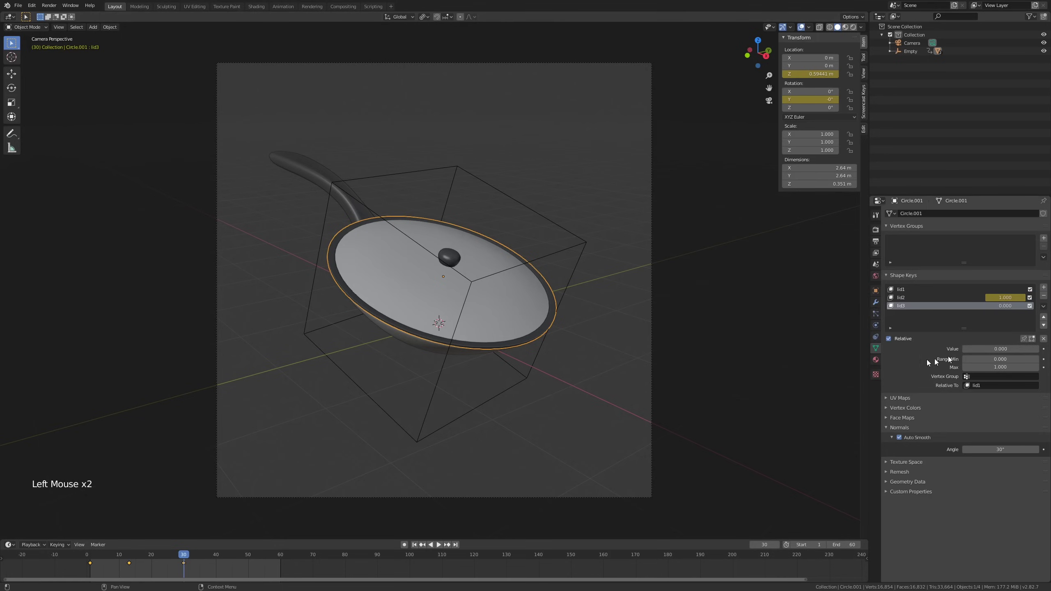
{"action": "right_click", "coordinate": [1004, 350]}
{"action": "left_click", "coordinate": [1004, 348]}
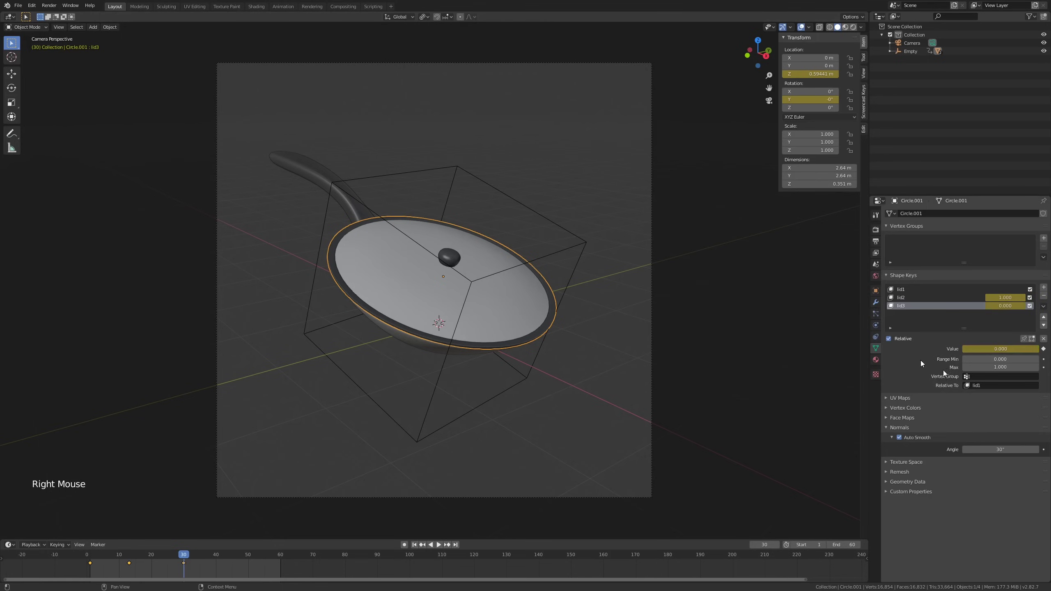
Set the lid3 value to 1.000 at frame 60 and insert a keyframe for it.
{"action": "left_click", "coordinate": [280, 557]}
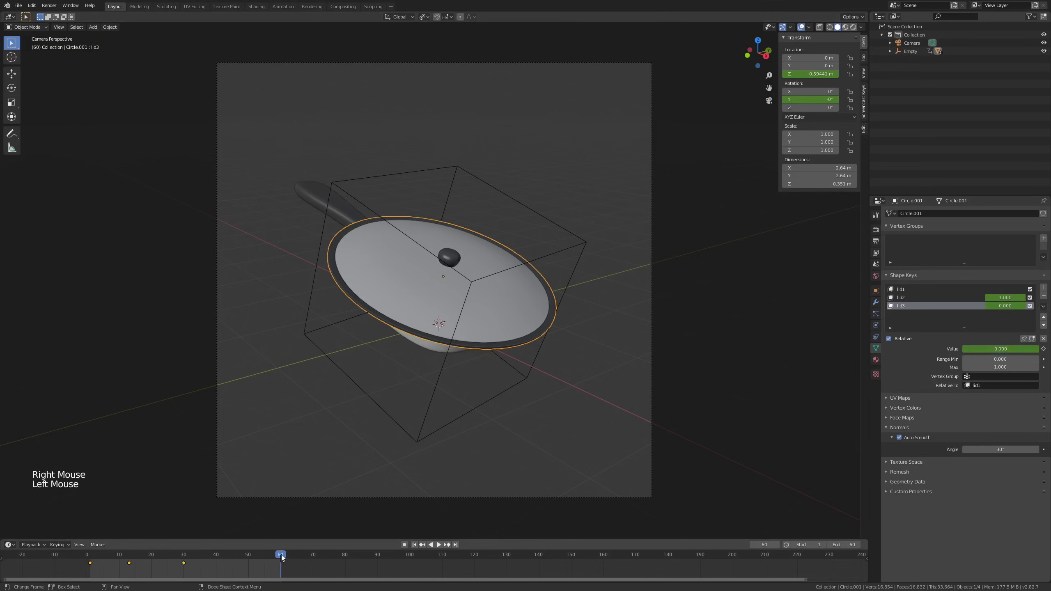
{"action": "left_click_drag", "start_coordinate": [995, 351], "coordinate": [1038, 351]}
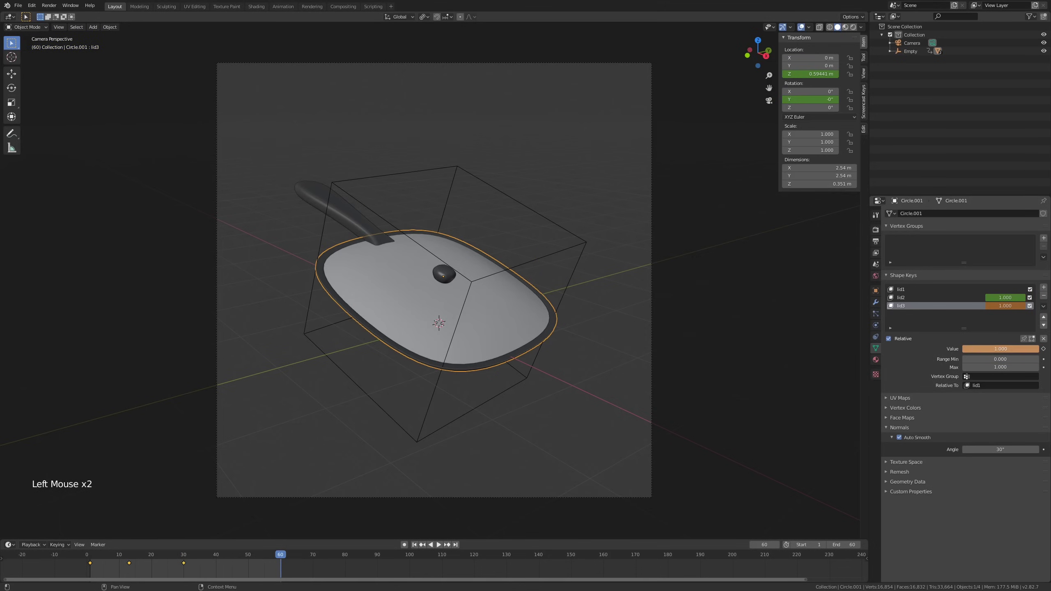
{"action": "right_click", "coordinate": [1024, 352]}
{"action": "left_click", "coordinate": [1024, 350]}
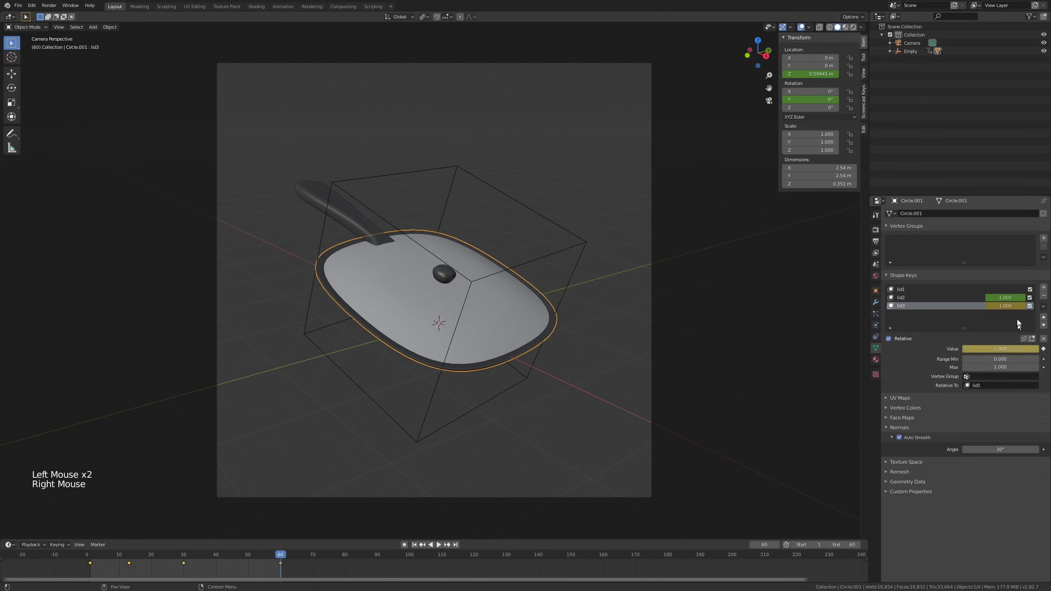
Set the lid2 value to 0.000 at frame 60 and insert a keyframe for it.
{"action": "left_click_drag", "start_coordinate": [1010, 298], "coordinate": [966, 299]}
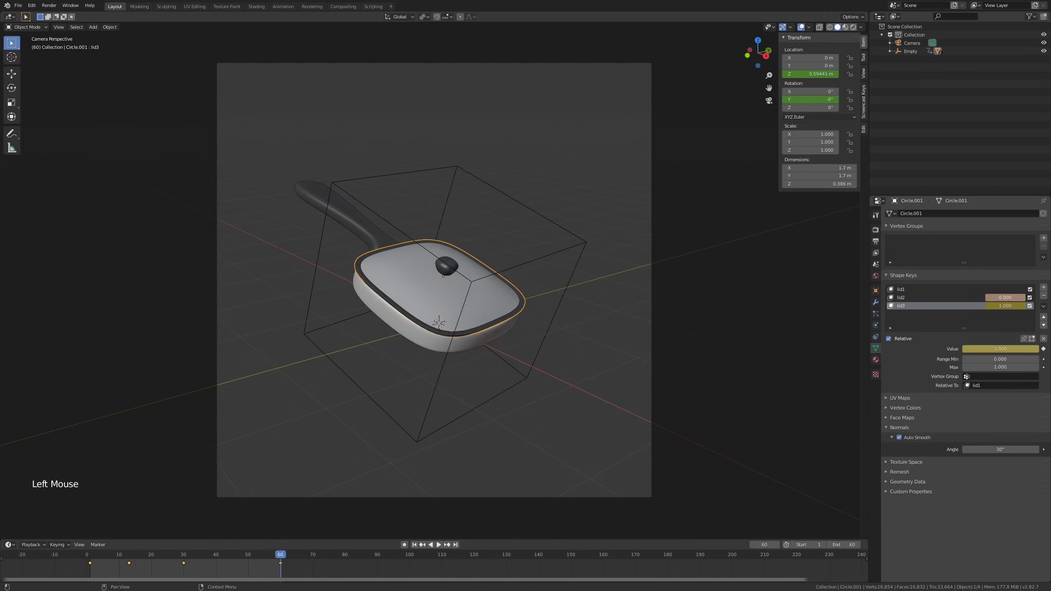
{"action": "right_click", "coordinate": [985, 298]}
{"action": "key", "text": "ctrl+z"}
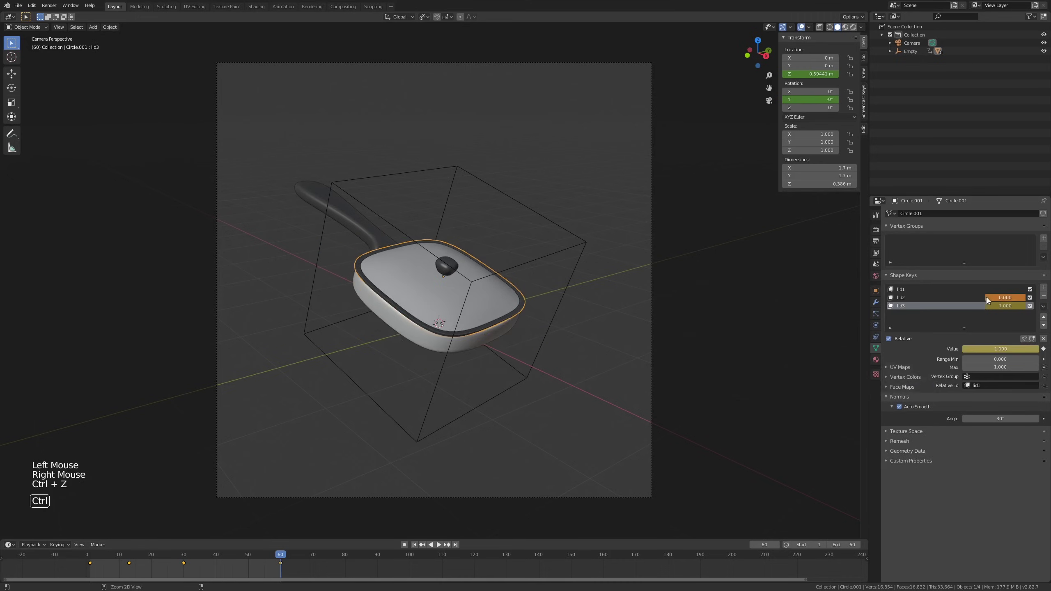
{"action": "right_click", "coordinate": [987, 297]}
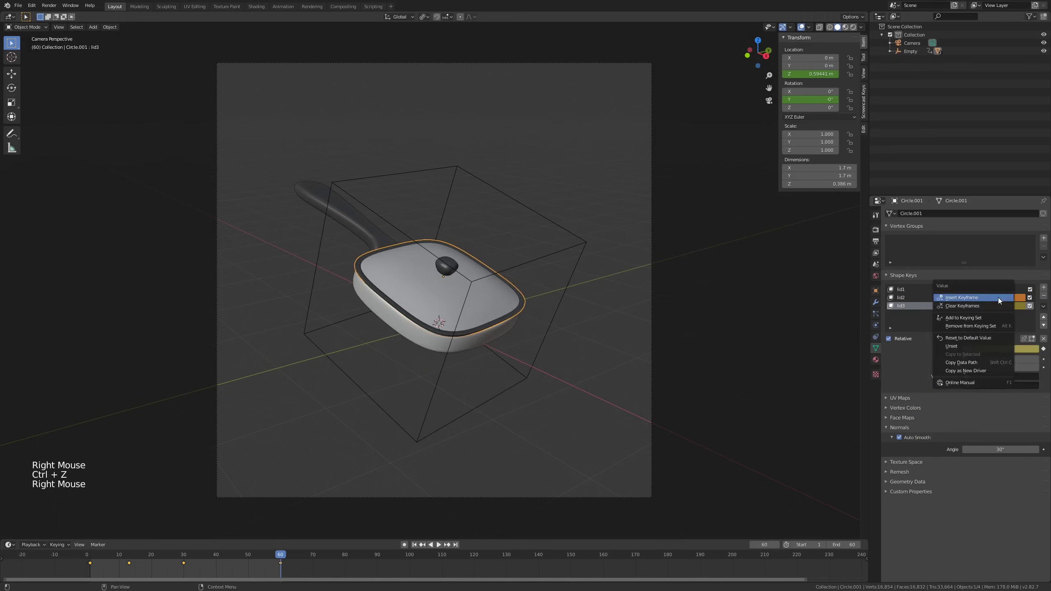
{"action": "left_click", "coordinate": [964, 298]}
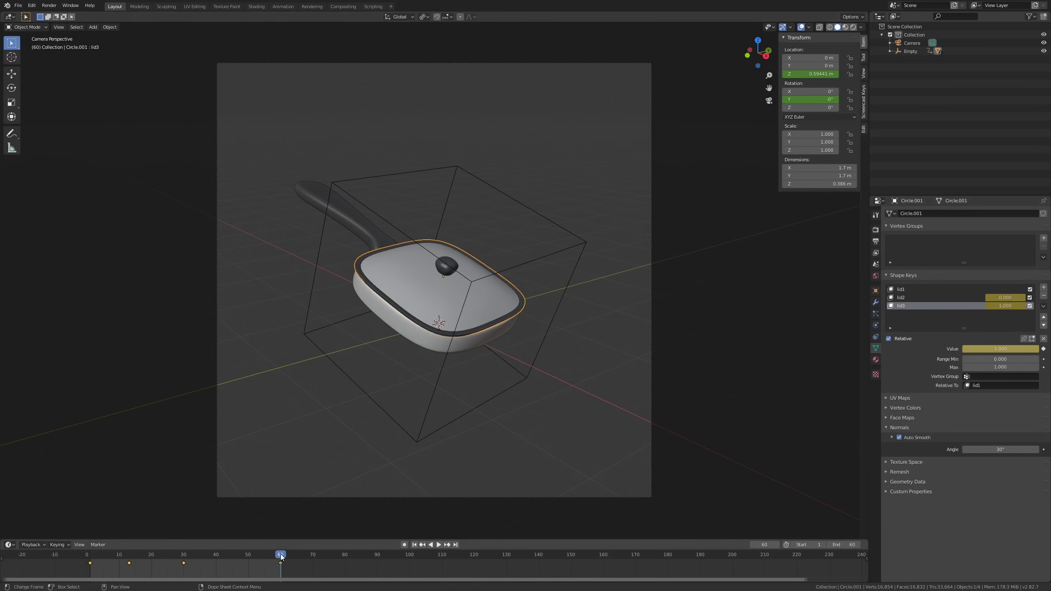
In the pan's pot3 shape key, move the handle's middle vertices about 0.22 m toward the pan and 0.21 m up.
{"action": "left_click_drag", "start_coordinate": [281, 556], "coordinate": [64, 564]}
{"action": "key", "text": "KP_1"}
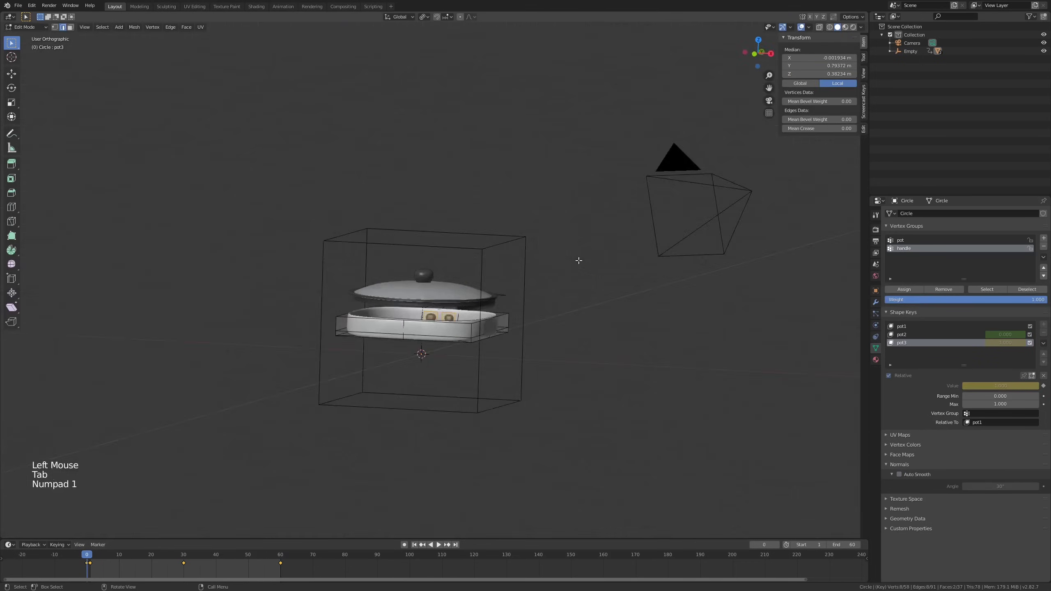
{"action": "key", "text": "KP_3"}
{"action": "key", "text": "alt+z"}
{"action": "scroll", "coordinate": [578, 286], "scroll_direction": "up", "scroll_amount": 1}
{"action": "key", "text": "1"}
{"action": "key", "text": "alt+a"}
{"action": "key", "text": "c"}
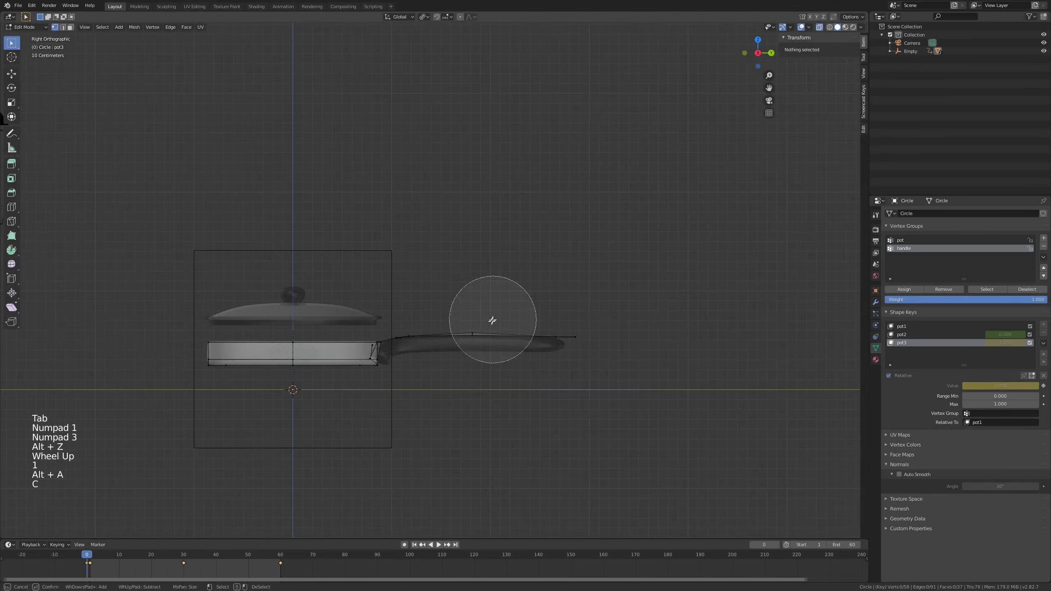
{"action": "left_click", "coordinate": [483, 324]}
{"action": "key", "text": "g"}
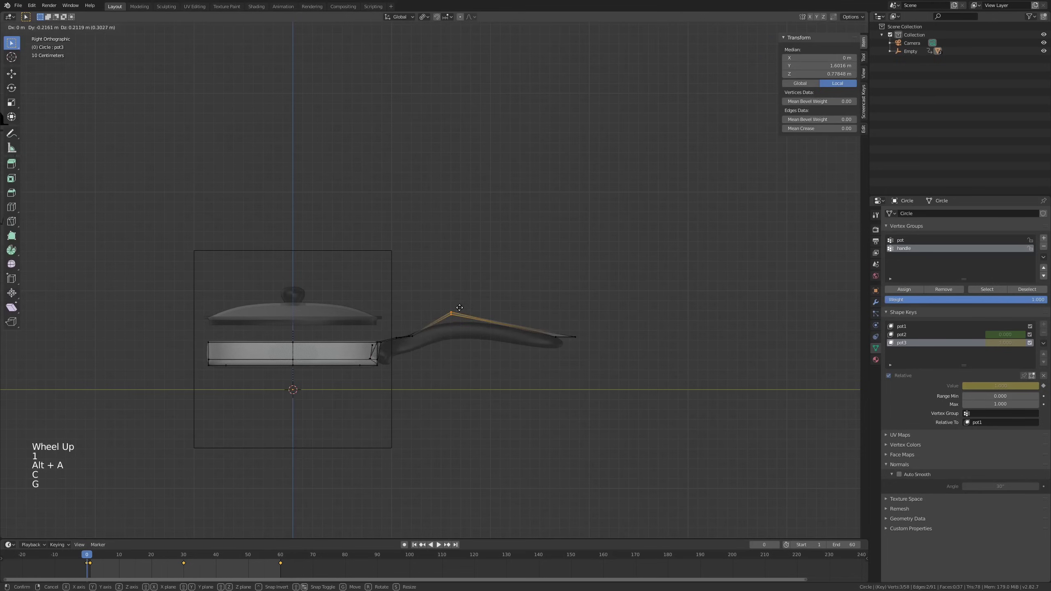
{"action": "left_click", "coordinate": [460, 308]}
Raise the handle vertices nearest the pan and rotate them so the handle arches smoothly from the rim.
{"action": "scroll", "coordinate": [373, 345], "scroll_direction": "up", "scroll_amount": 3}
{"action": "key", "text": "alt+a"}
{"action": "key", "text": "c"}
{"action": "left_click", "coordinate": [435, 335]}
{"action": "right_click", "coordinate": [435, 335]}
{"action": "scroll", "coordinate": [442, 338], "scroll_direction": "up", "scroll_amount": 2}
{"action": "key", "text": "g"}
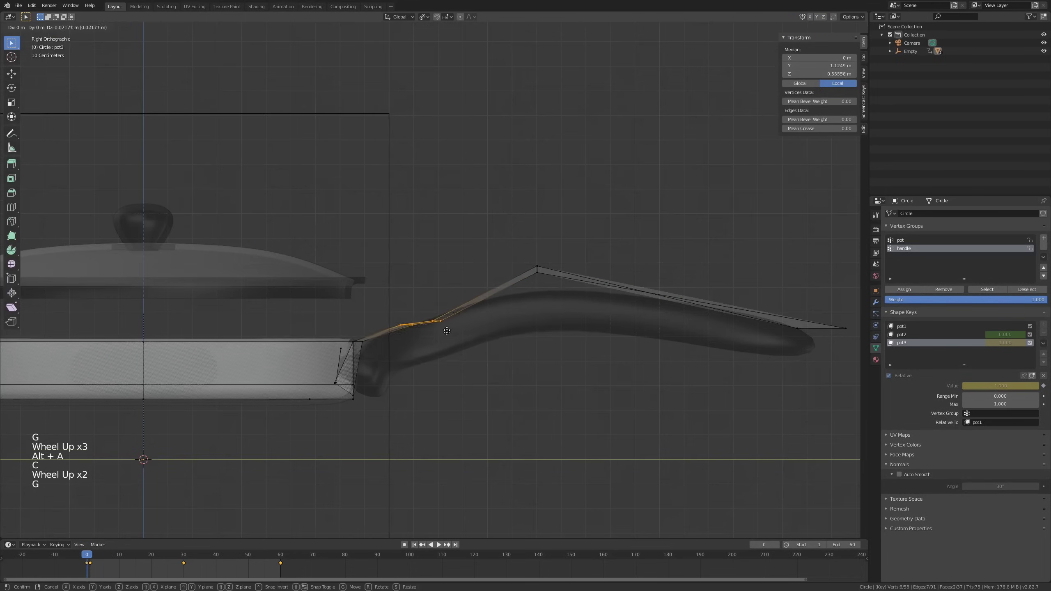
{"action": "left_click", "coordinate": [440, 312]}
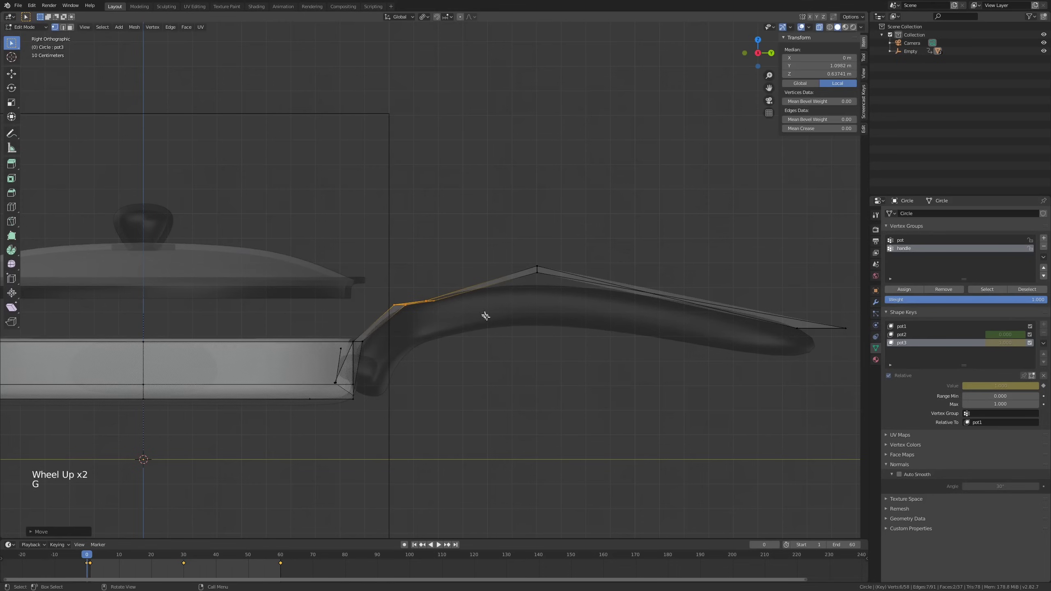
{"action": "key", "text": "r"}
{"action": "left_click", "coordinate": [484, 300]}
{"action": "middle_click_drag", "start_coordinate": [481, 300], "coordinate": [471, 301], "text": "shift"}
{"action": "scroll", "coordinate": [554, 307], "scroll_direction": "down", "scroll_amount": 1}
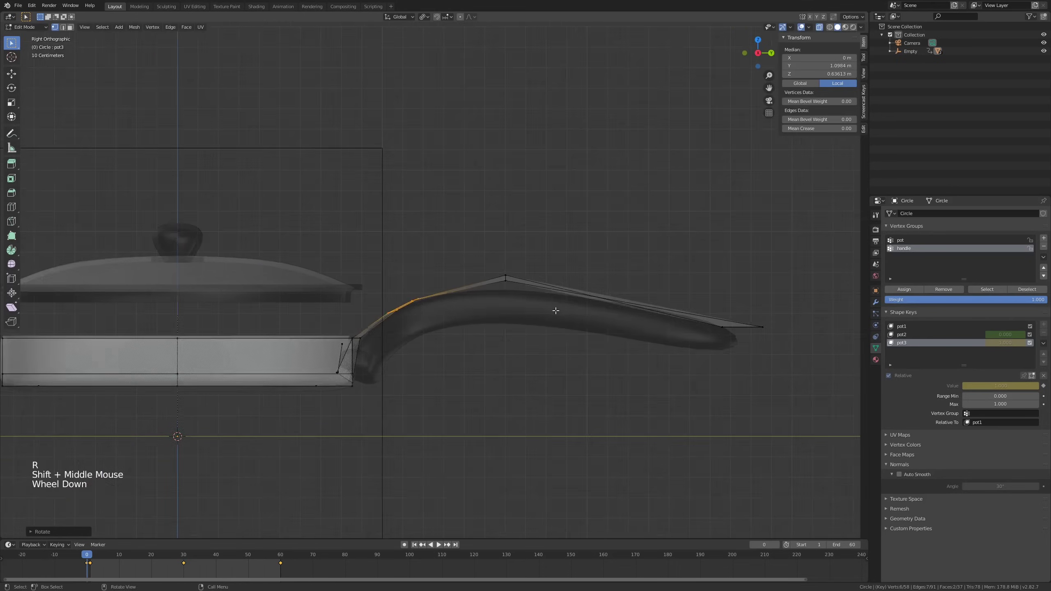
Scale the edges at the handle's far end to about 0.7 so the handle tapers toward its tip.
{"action": "middle_click_drag", "start_coordinate": [554, 308], "coordinate": [495, 350]}
{"action": "scroll", "coordinate": [549, 392], "scroll_direction": "down", "scroll_amount": 2}
{"action": "key", "text": "alt+z"}
{"action": "left_click", "coordinate": [550, 470]}
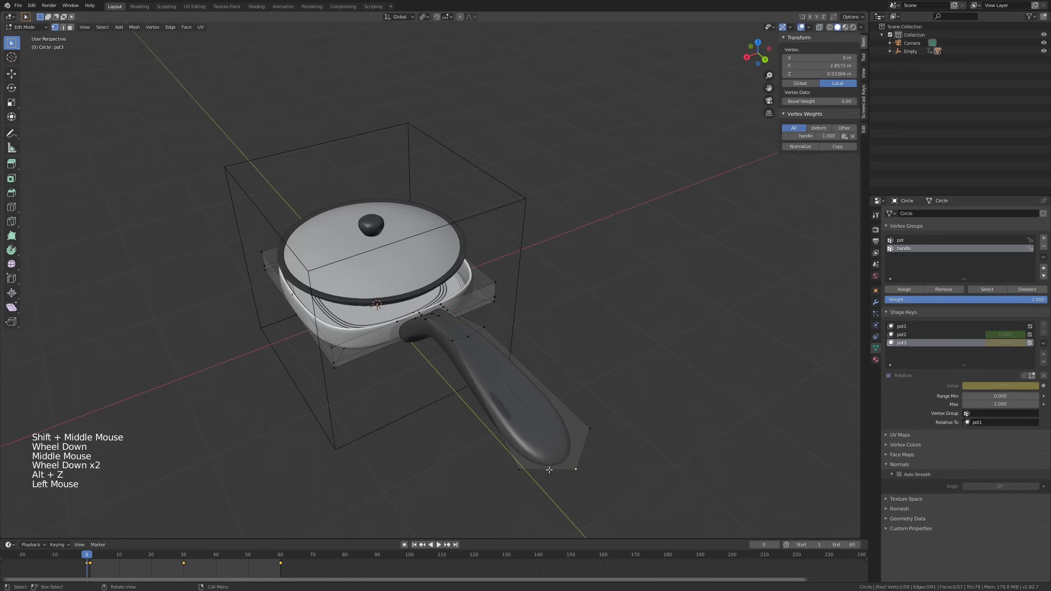
{"action": "key", "text": "2"}
{"action": "left_click", "coordinate": [553, 470]}
{"action": "key", "text": "s"}
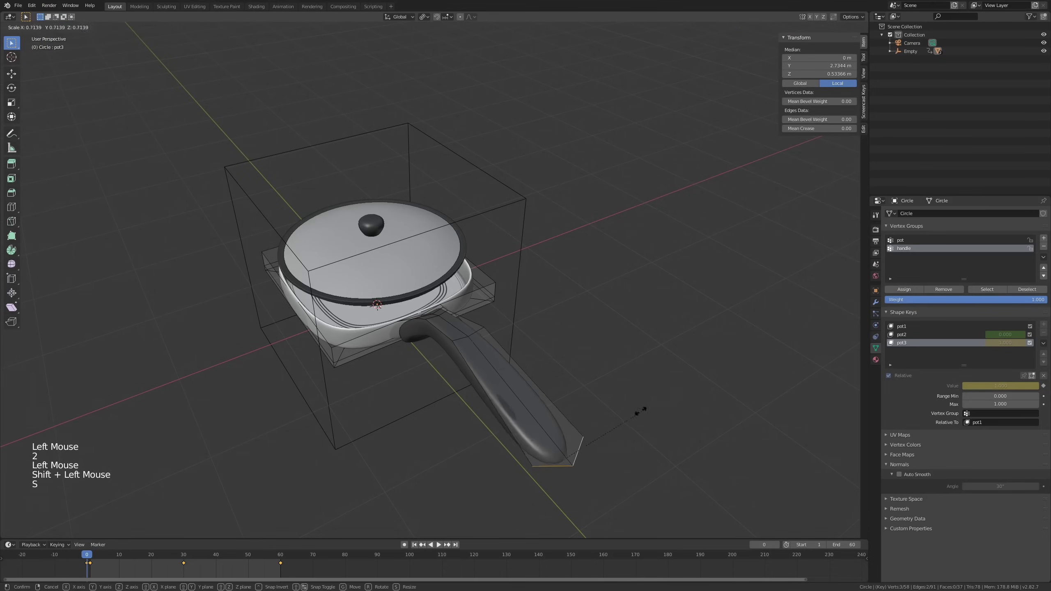
{"action": "left_click", "coordinate": [625, 416]}
Move the handle's end edges about 0.39 m toward the pan and raise them about 0.3 m.
{"action": "middle_click_drag", "start_coordinate": [625, 416], "coordinate": [666, 413]}
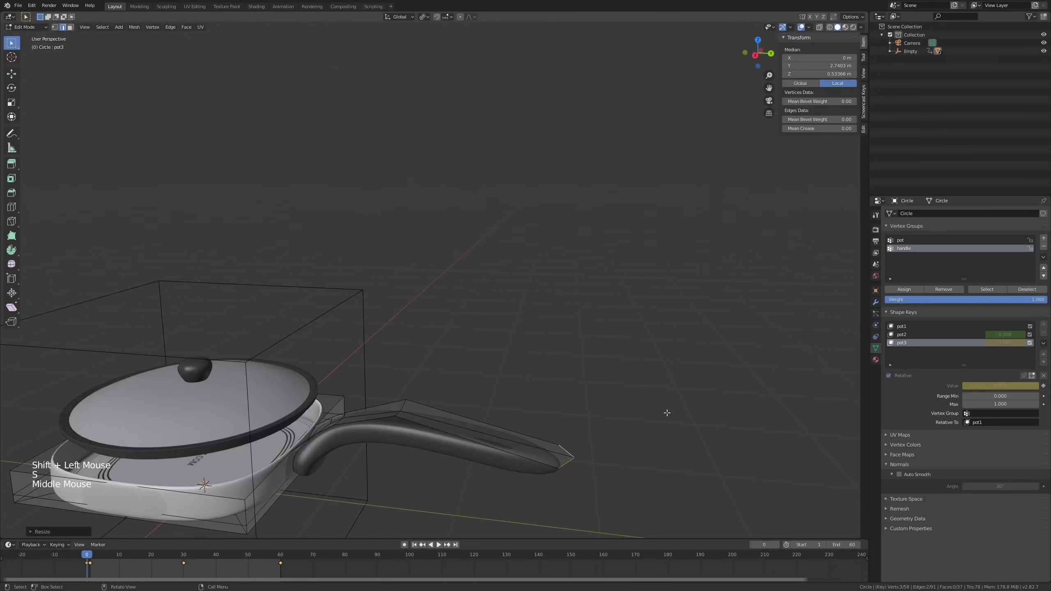
{"action": "key", "text": "g"}
{"action": "left_click", "coordinate": [610, 408]}
{"action": "key", "text": "g"}
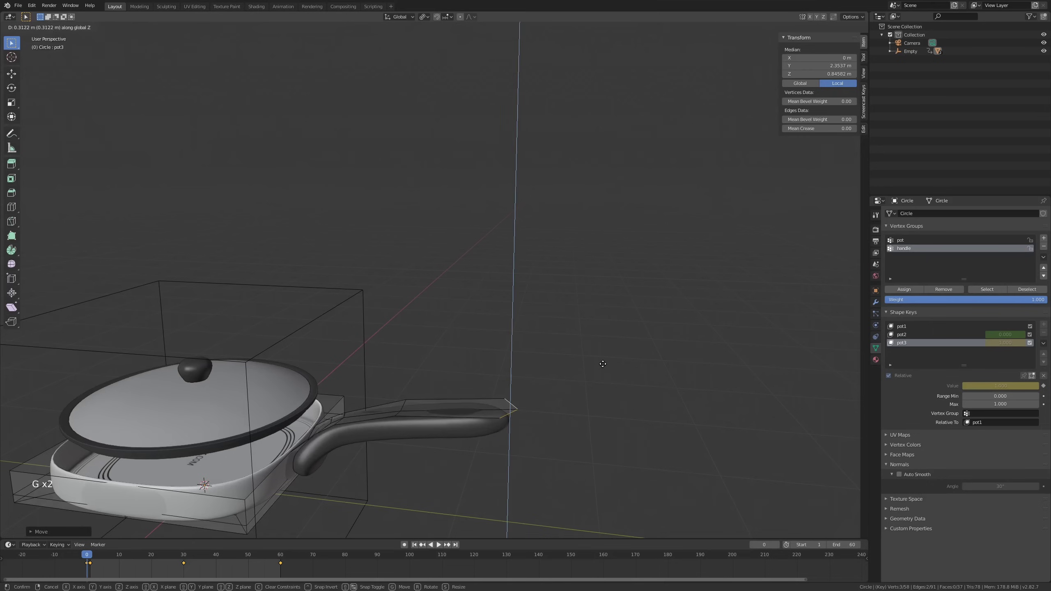
{"action": "left_click", "coordinate": [601, 372]}
{"action": "key", "text": "Tab"}
Scale down the upper edges across the middle of the handle to narrow it.
{"action": "middle_click_drag", "start_coordinate": [600, 371], "coordinate": [537, 366]}
{"action": "middle_click_drag", "start_coordinate": [538, 366], "coordinate": [428, 302], "text": "shift"}
{"action": "key", "text": "Tab"}
{"action": "left_click", "coordinate": [397, 224]}
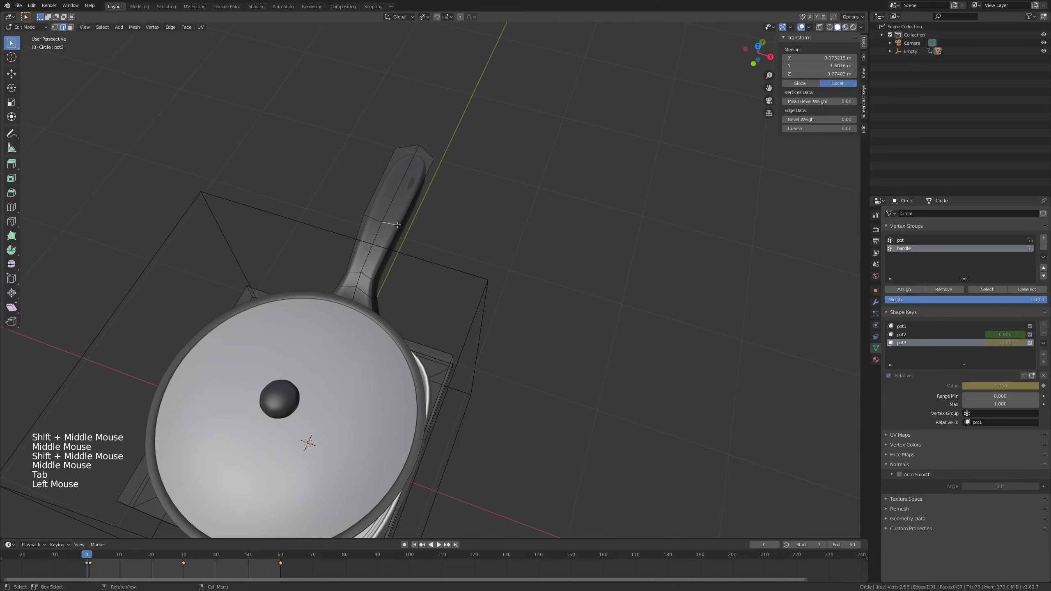
{"action": "key", "text": "s"}
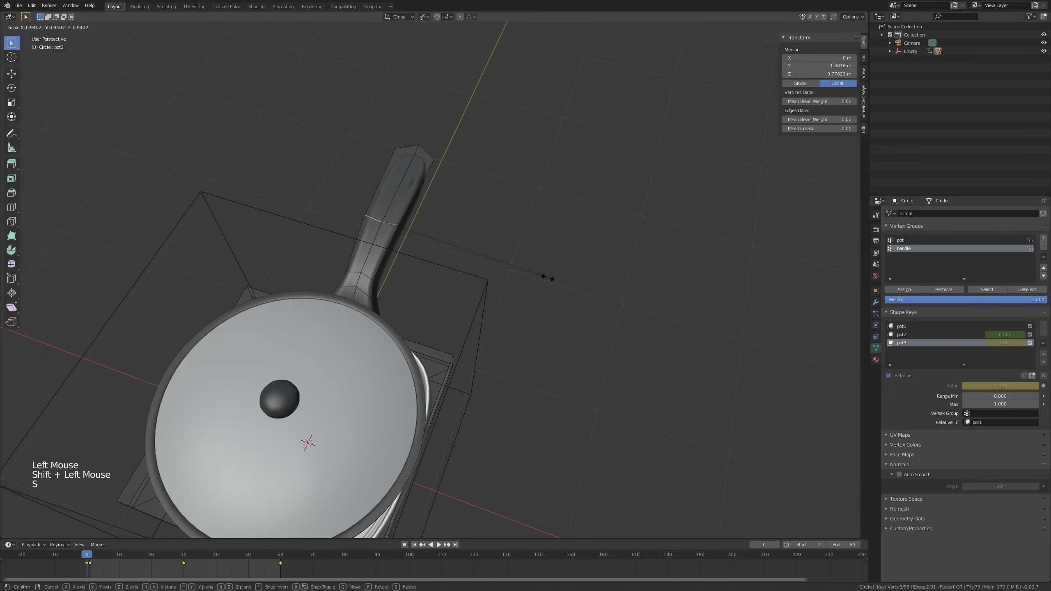
{"action": "left_click", "coordinate": [437, 259]}
{"action": "key", "text": "Tab"}
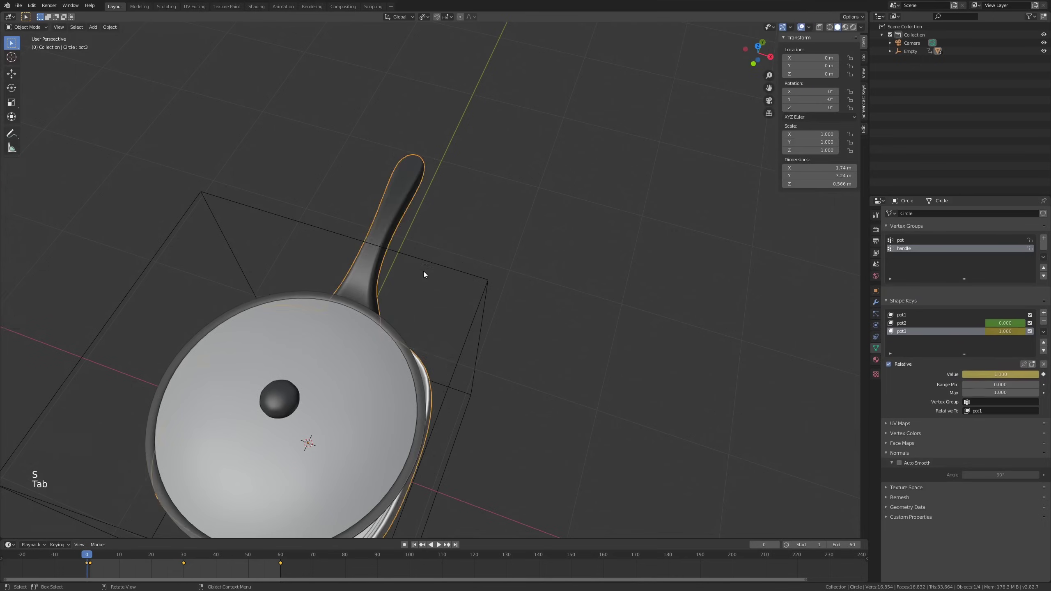
At frame 60, insert single keyframes for the lid's Y rotation and Z location.
{"action": "middle_click_drag", "start_coordinate": [424, 275], "coordinate": [420, 392]}
{"action": "scroll", "coordinate": [370, 228], "scroll_direction": "down", "scroll_amount": 3}
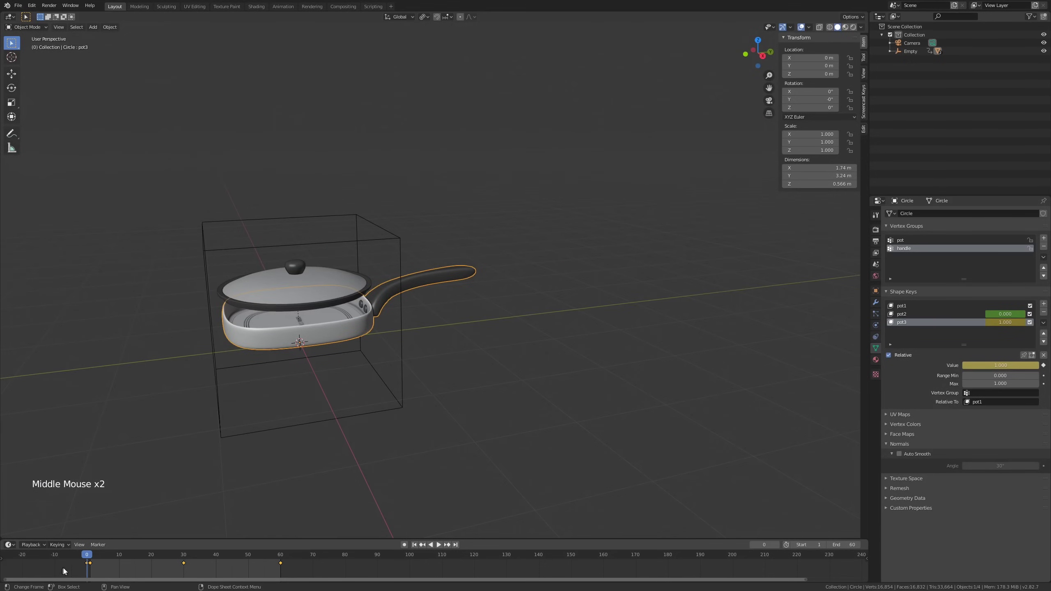
{"action": "left_click_drag", "start_coordinate": [90, 560], "coordinate": [183, 555]}
{"action": "left_click", "coordinate": [292, 350]}
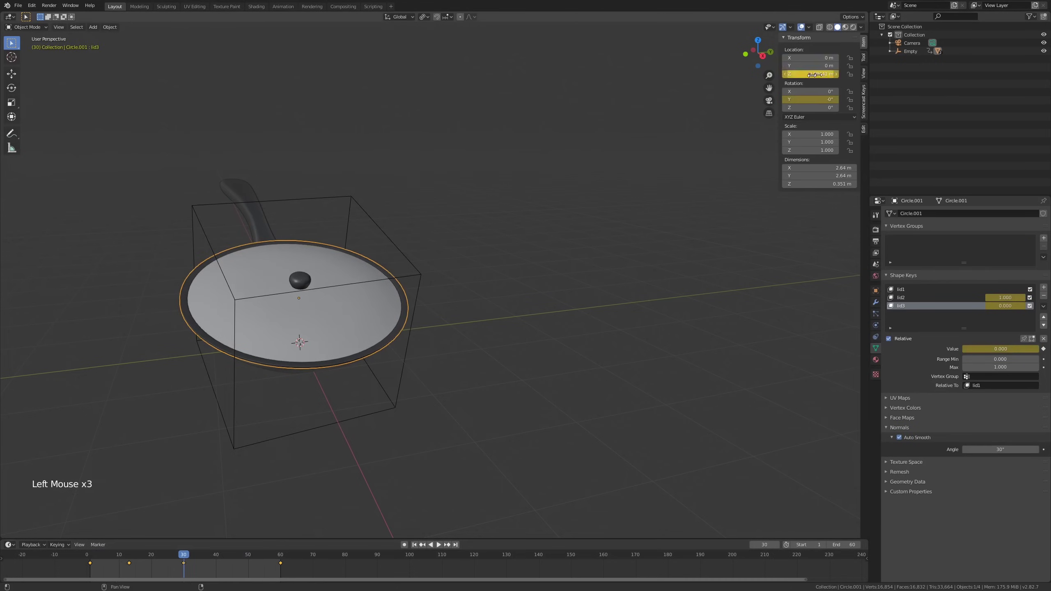
{"action": "left_click", "coordinate": [281, 554]}
{"action": "right_click", "coordinate": [815, 99]}
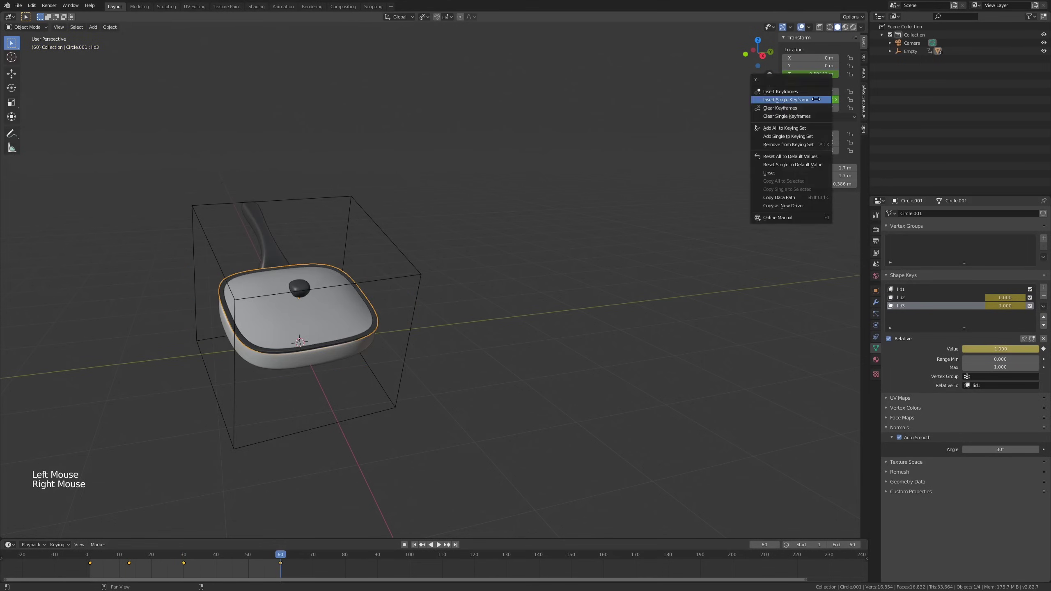
{"action": "right_click", "coordinate": [815, 99]}
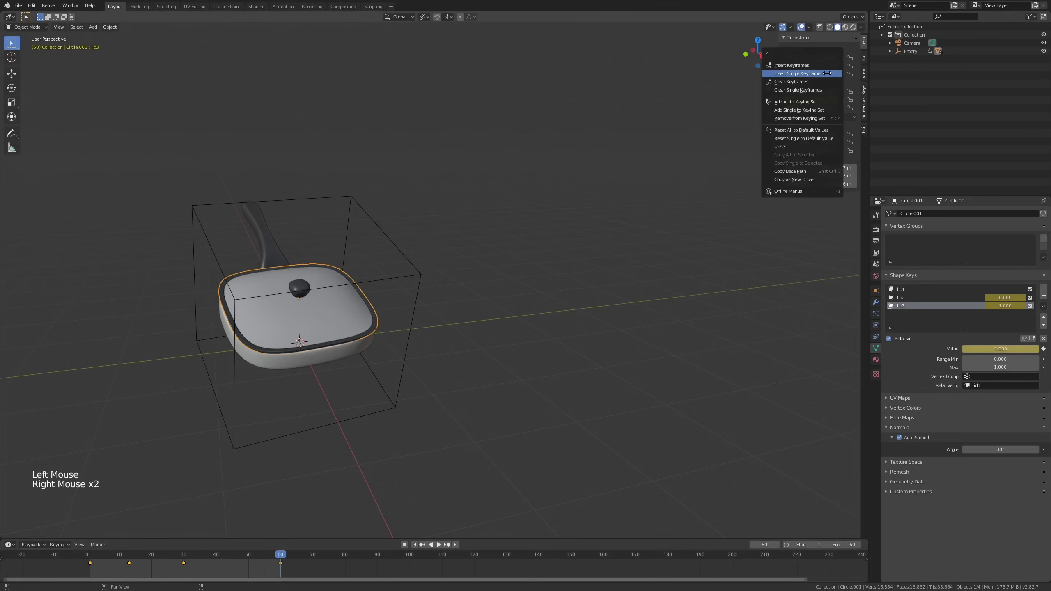
At frame 41, raise the lid's Z location to 1.3844 m and insert a single keyframe for it.
{"action": "left_click", "coordinate": [219, 557]}
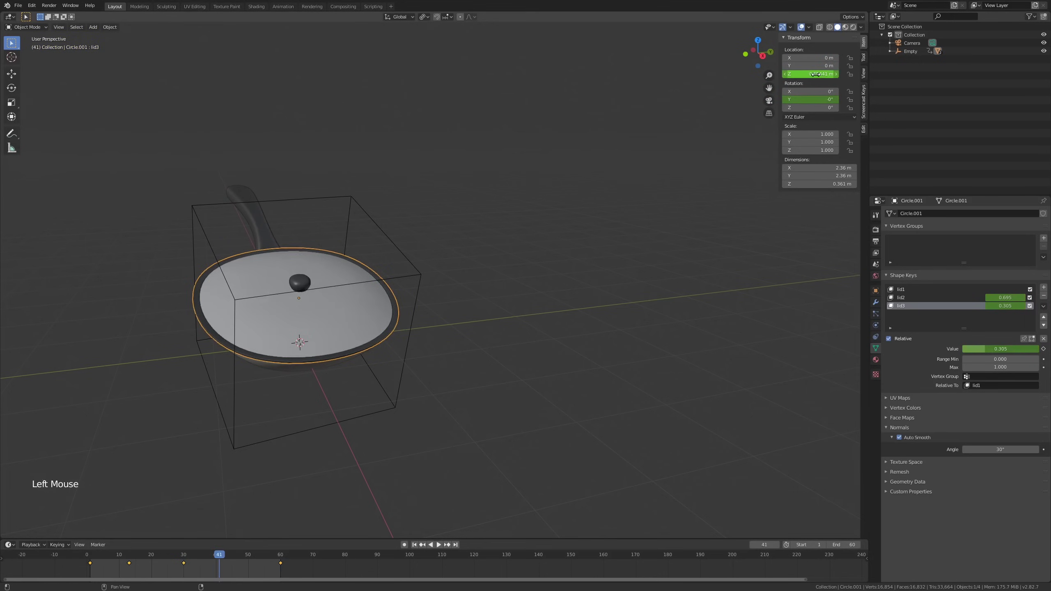
{"action": "left_click_drag", "start_coordinate": [816, 75], "coordinate": [818, 75]}
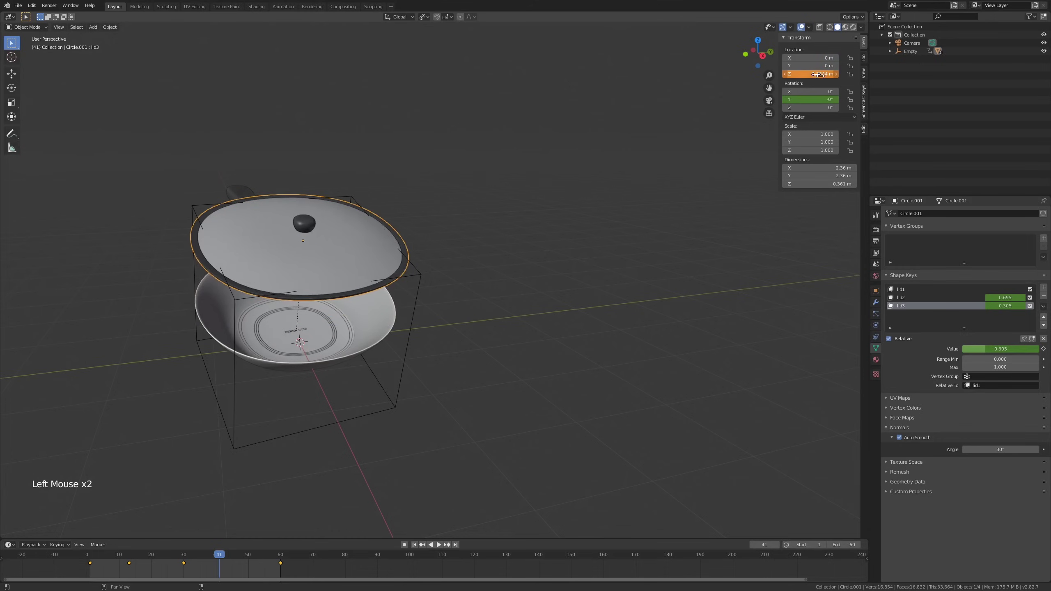
{"action": "right_click", "coordinate": [817, 75]}
{"action": "left_click", "coordinate": [810, 76]}
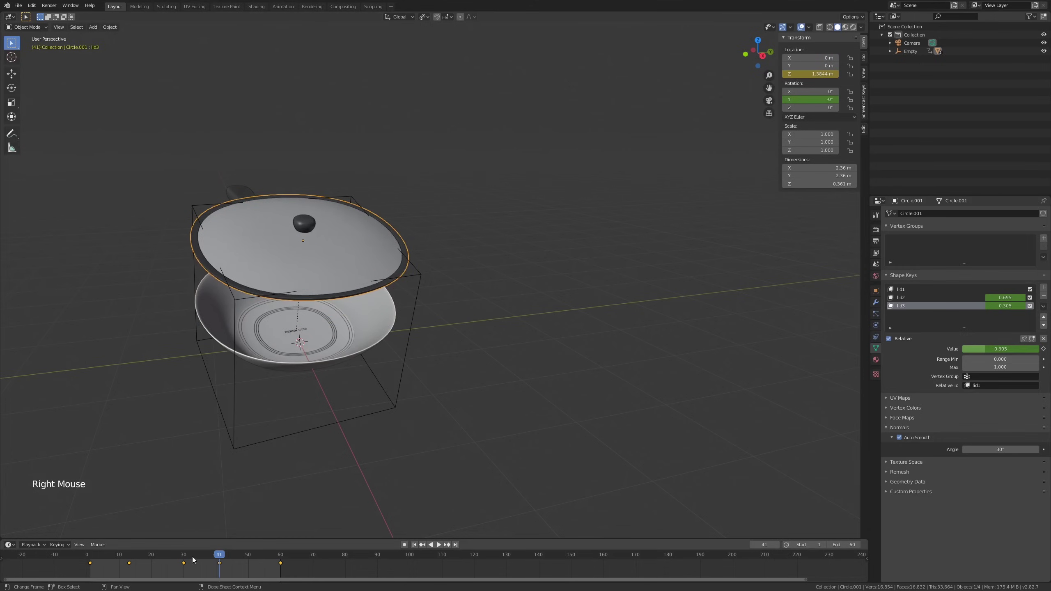
At frame 44, set the lid's Y rotation to 16.1° and insert a single keyframe for it.
{"action": "left_click_drag", "start_coordinate": [193, 559], "coordinate": [229, 562]}
{"action": "left_click_drag", "start_coordinate": [810, 100], "coordinate": [828, 99]}
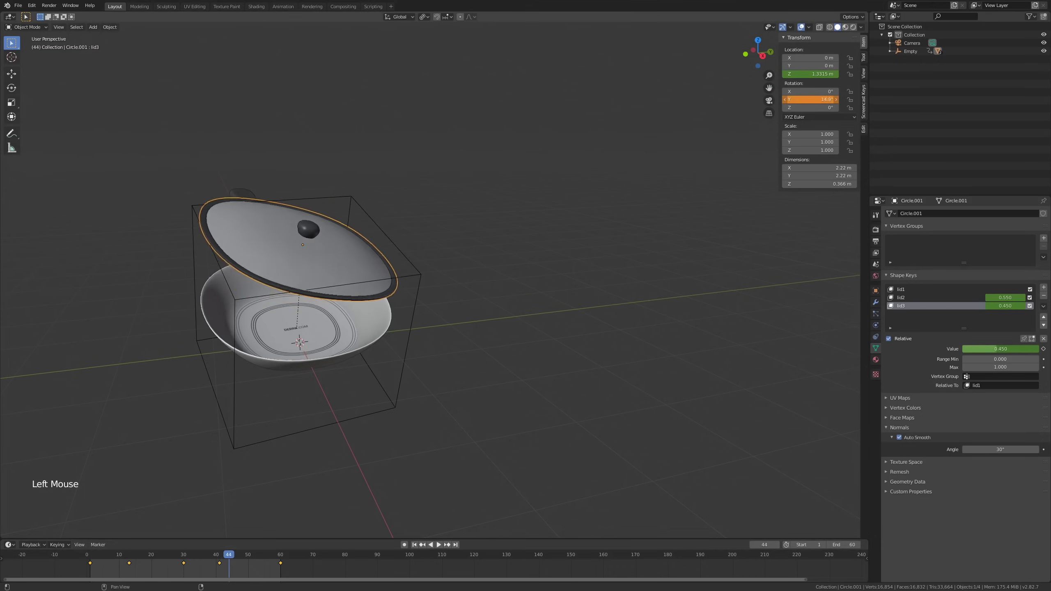
{"action": "right_click", "coordinate": [818, 101]}
{"action": "left_click", "coordinate": [818, 102]}
Play back and scrub the animation to frame 60 to check the lid's motion against the pan's morph.
{"action": "middle_click_drag", "start_coordinate": [554, 259], "coordinate": [474, 345]}
{"action": "key", "text": "space"}
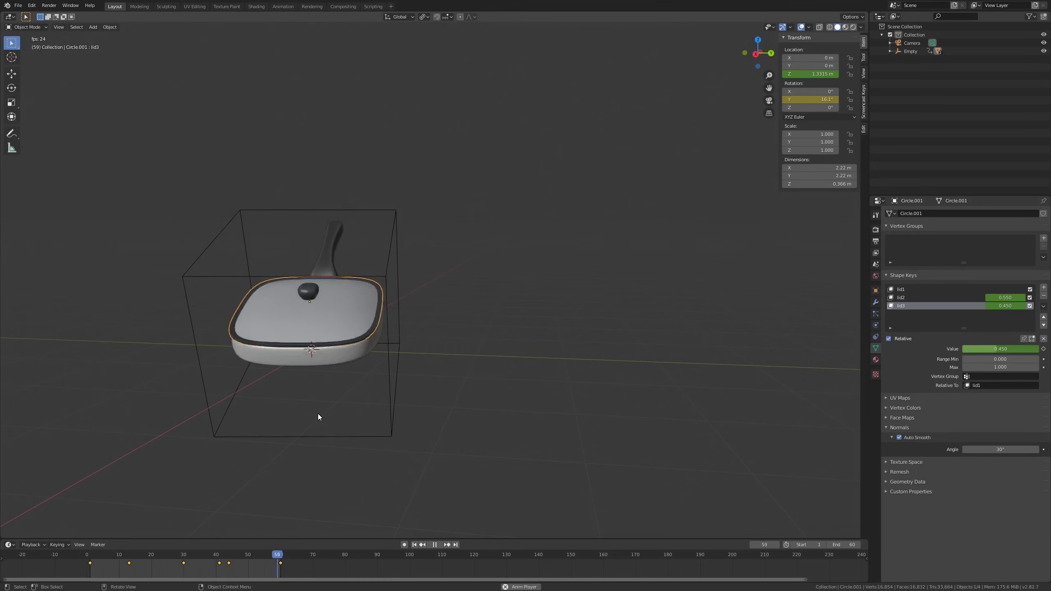
{"action": "key", "text": "space"}
{"action": "key", "text": "space"}
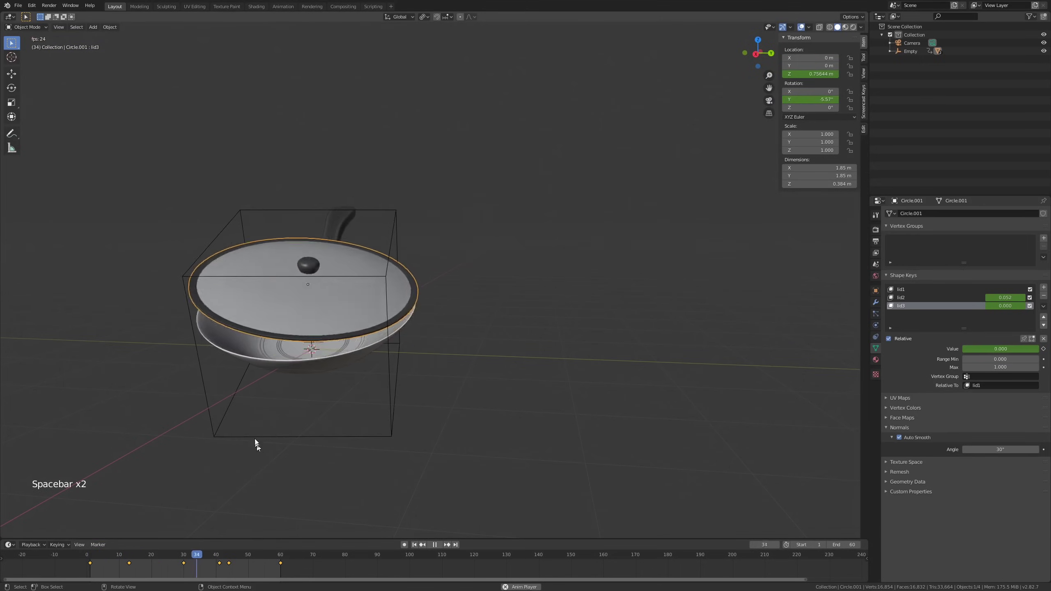
{"action": "key", "text": "space"}
{"action": "key", "text": "space"}
{"action": "key", "text": "space"}
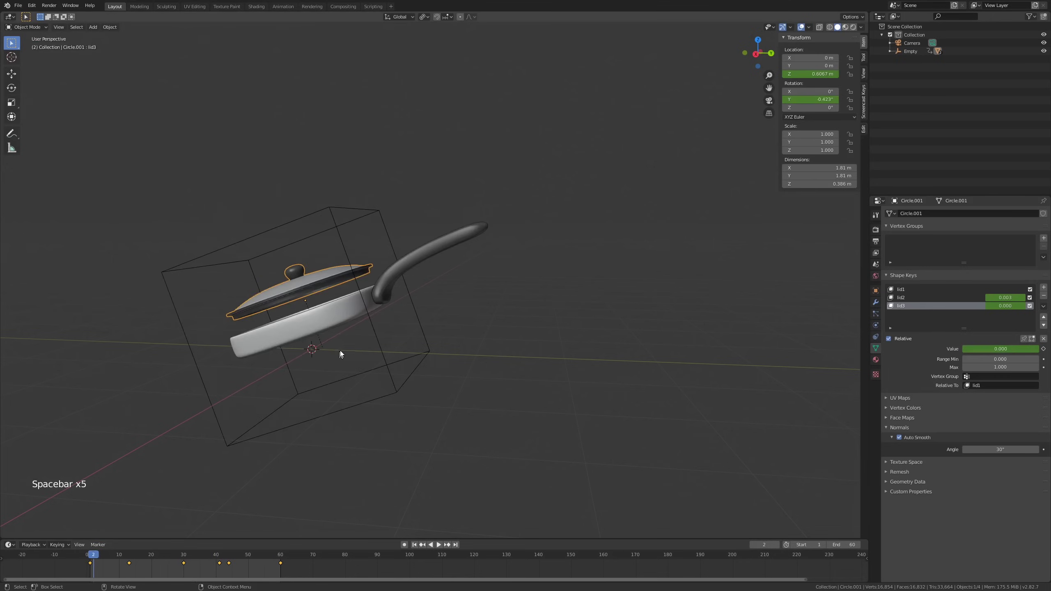
{"action": "left_click", "coordinate": [343, 319]}
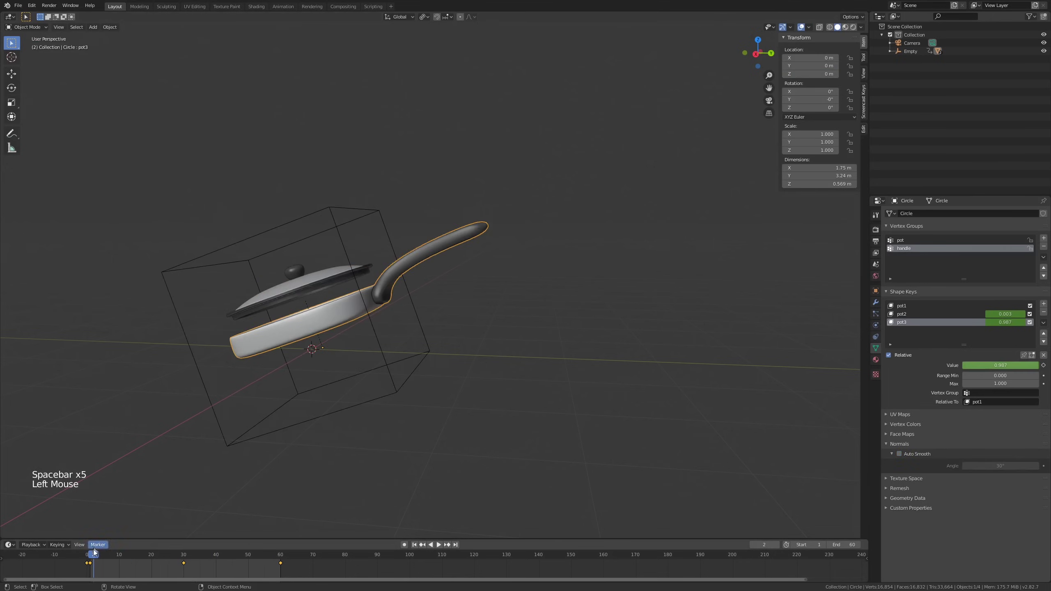
{"action": "left_click_drag", "start_coordinate": [95, 553], "coordinate": [282, 555]}
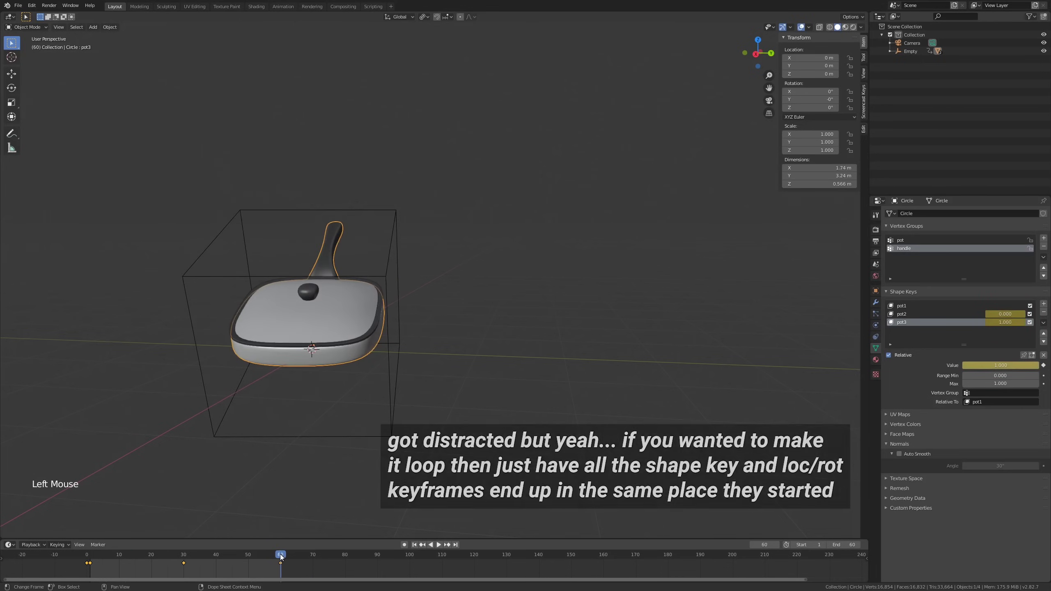
In camera view, set the cube empty's Z rotation to 0° at frame 60, keyframe it, and play back the turn.
{"action": "left_click", "coordinate": [306, 436]}
{"action": "key", "text": "KP_0"}
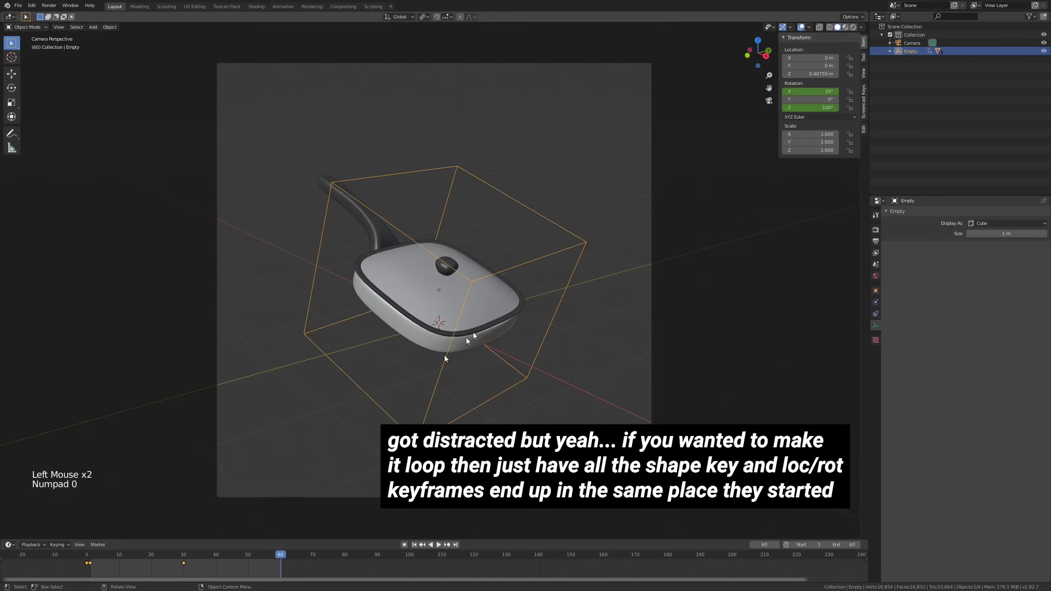
{"action": "left_click_drag", "start_coordinate": [182, 556], "coordinate": [280, 558]}
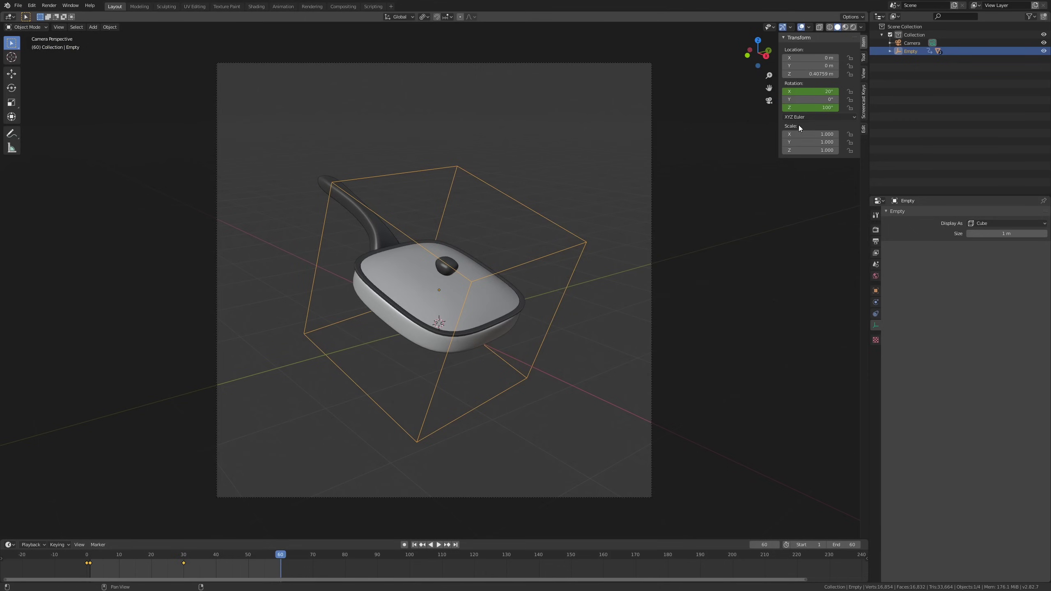
{"action": "left_click_drag", "start_coordinate": [808, 106], "coordinate": [773, 106]}
{"action": "right_click", "coordinate": [805, 106]}
{"action": "left_click", "coordinate": [805, 105]}
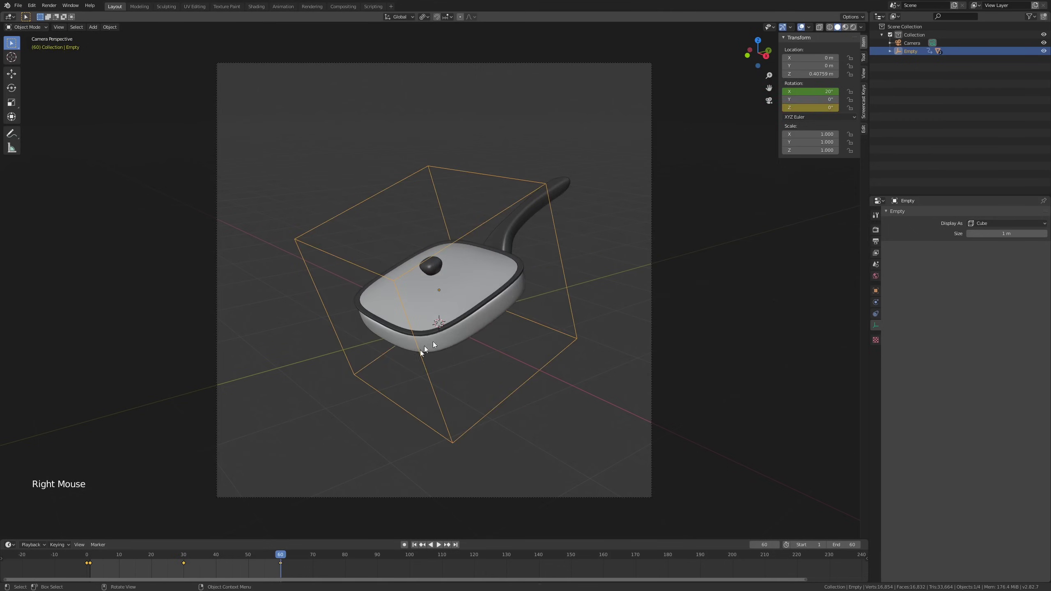
{"action": "key", "text": "space"}
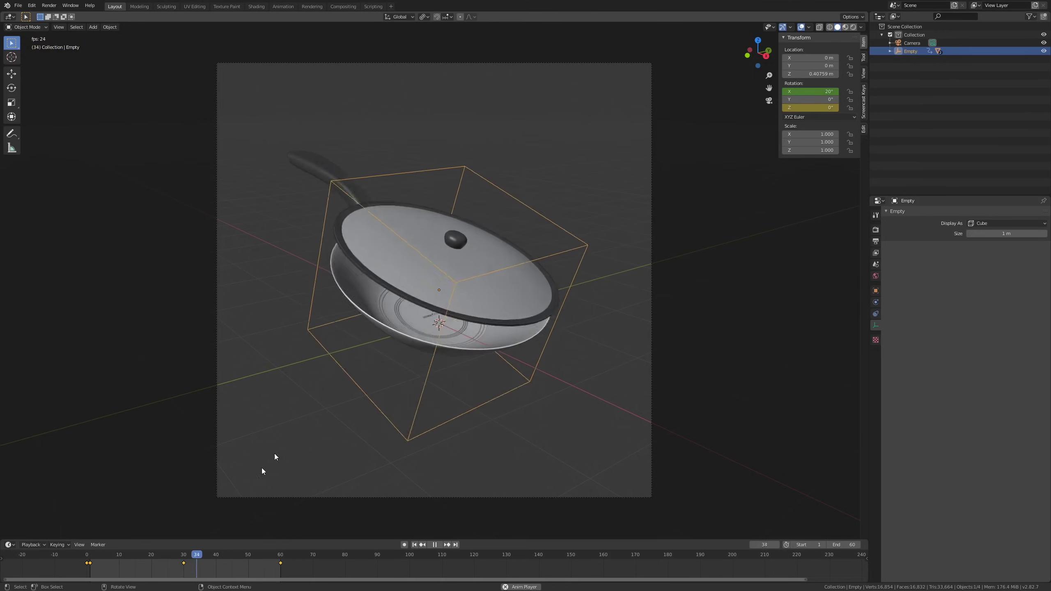
{"action": "key", "text": "space"}
Select the lid and the pan together and open a Graph Editor in a new area above the viewport.
{"action": "left_click", "coordinate": [439, 302]}
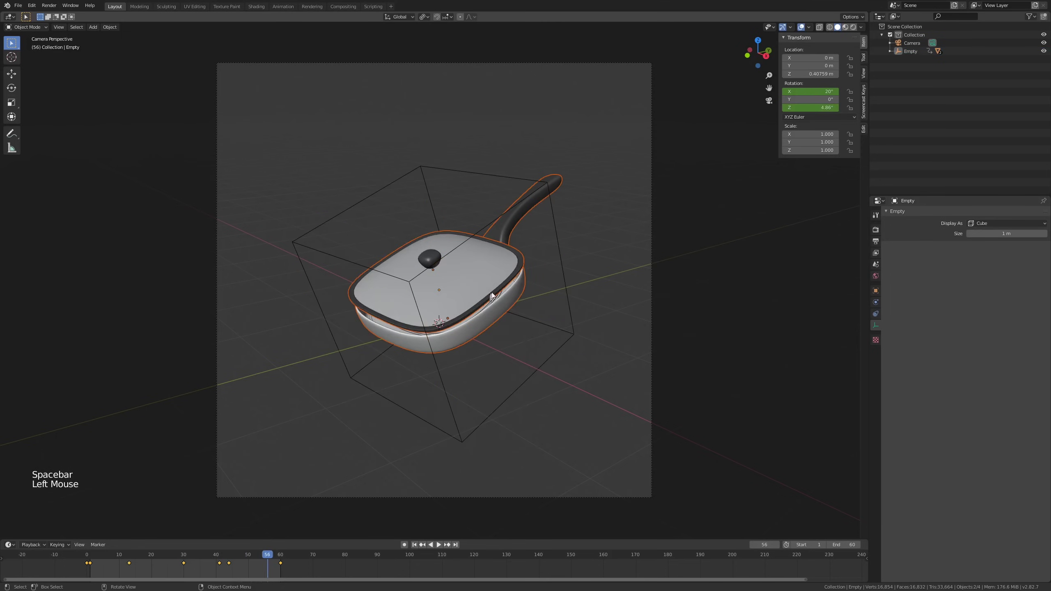
{"action": "left_click", "coordinate": [497, 280]}
{"action": "left_click", "coordinate": [512, 288], "text": "shift"}
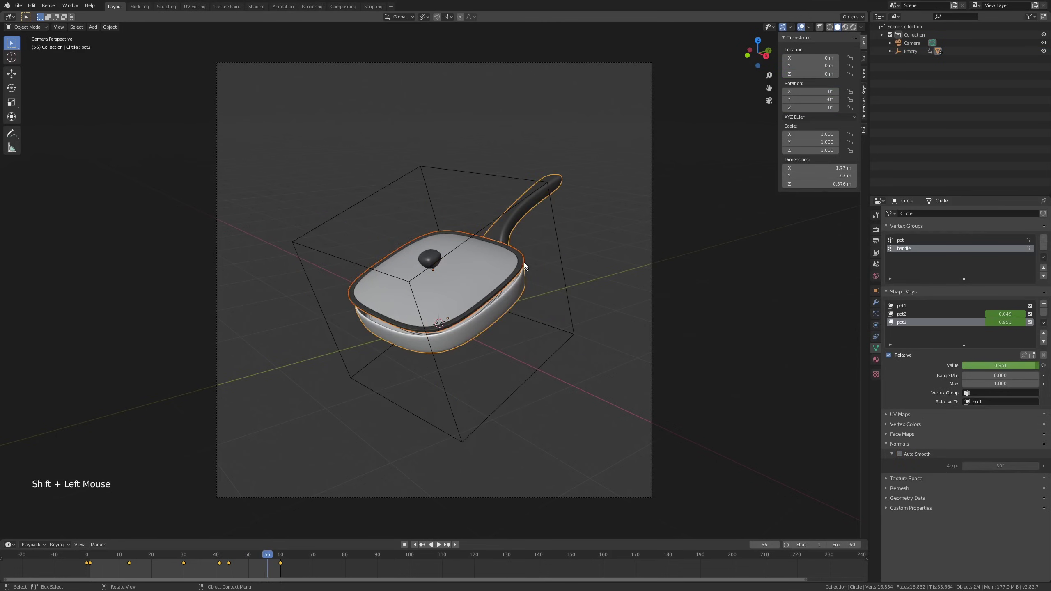
{"action": "left_click_drag", "start_coordinate": [867, 12], "coordinate": [867, 159]}
{"action": "left_click", "coordinate": [9, 17]}
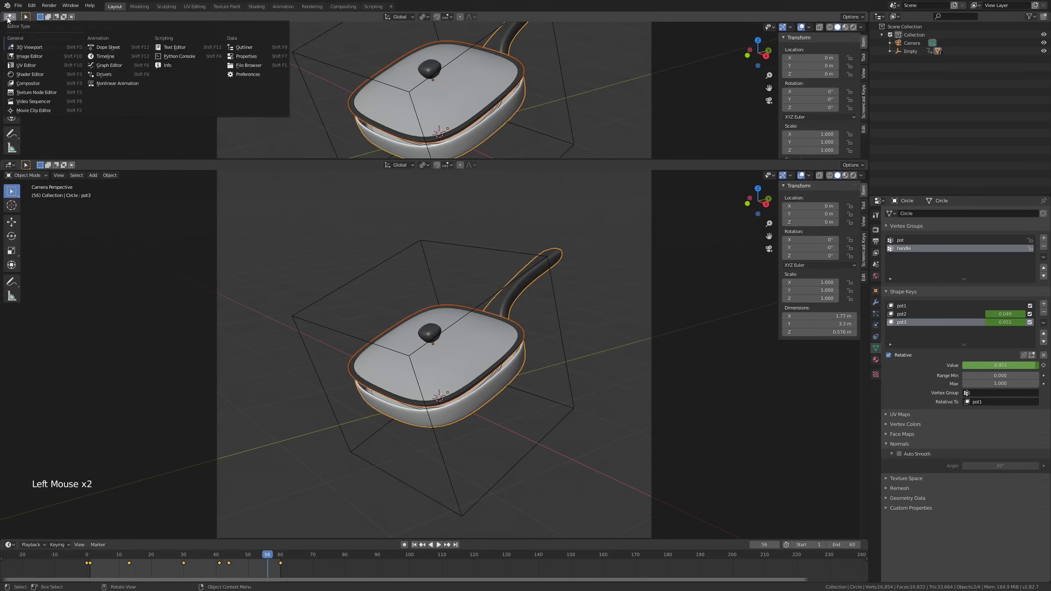
{"action": "left_click", "coordinate": [103, 65]}
Turn on Normalize for the animation curves and frame all of them with their keyframes selected.
{"action": "scroll", "coordinate": [585, 68], "scroll_direction": "down", "scroll_amount": 1}
{"action": "key", "text": "a"}
{"action": "key", "text": "Home"}
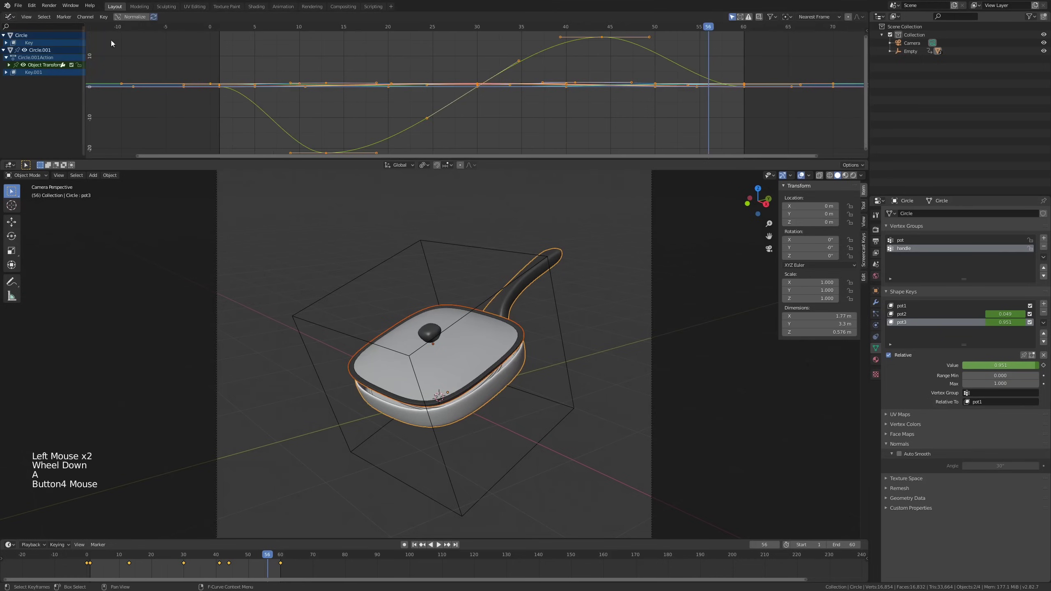
{"action": "left_click", "coordinate": [139, 16]}
{"action": "key", "text": "a"}
{"action": "key", "text": "Home"}
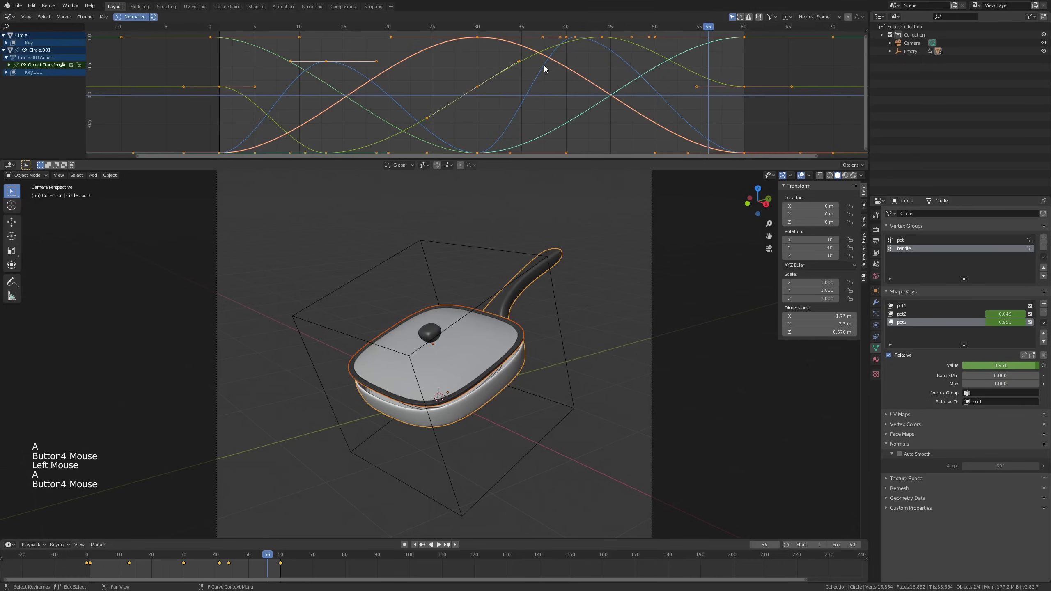
{"action": "scroll", "coordinate": [542, 78], "scroll_direction": "down", "scroll_amount": 3}
Duplicate the lid and pan keyframes at frame 30 and place the copies about two frames later.
{"action": "left_click_drag", "start_coordinate": [498, 24], "coordinate": [490, 28]}
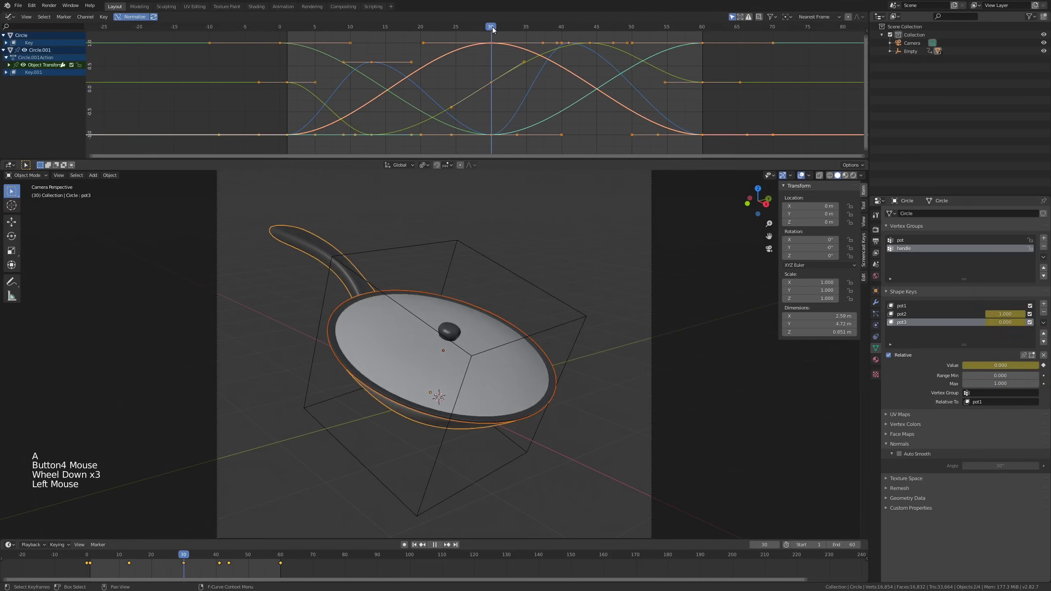
{"action": "key", "text": "alt+a"}
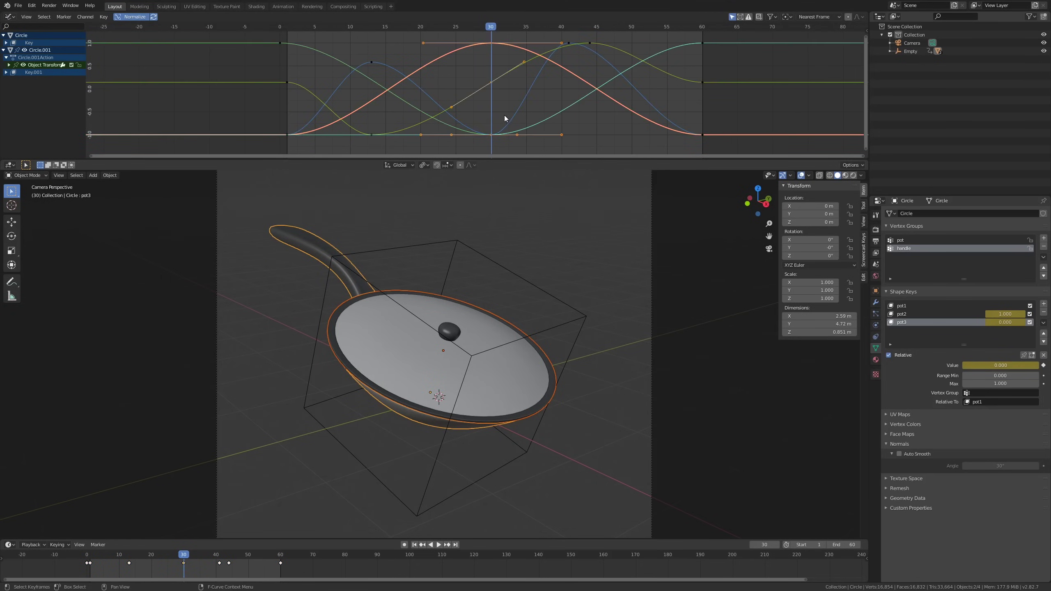
{"action": "key", "text": "shift+d"}
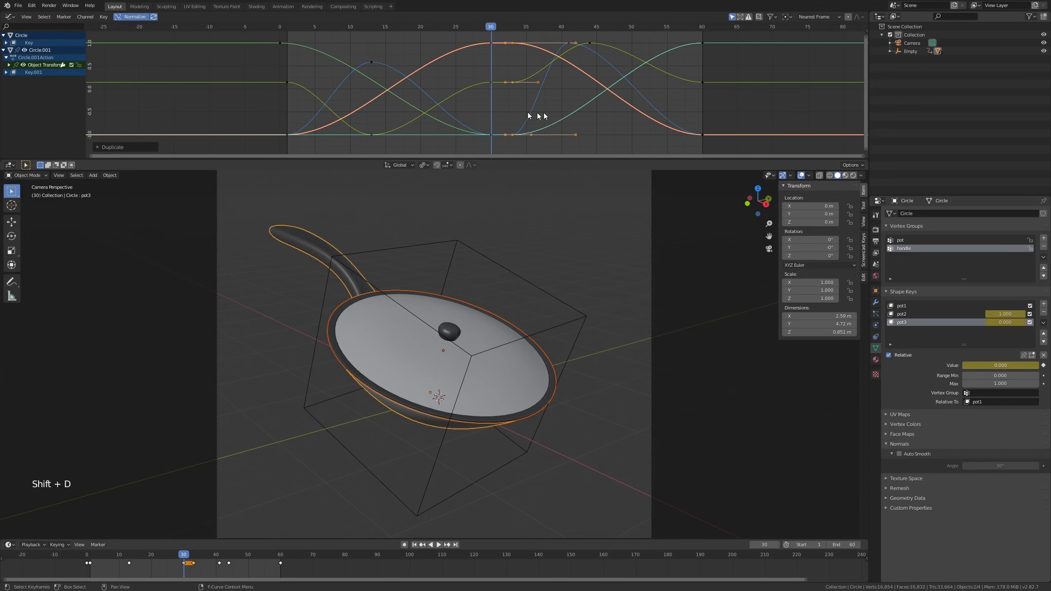
Play the animation from frame 1 to review the timing of the hold around frame 30.
{"action": "middle_click_drag", "start_coordinate": [546, 116], "coordinate": [583, 89], "text": "shift"}
{"action": "middle_click_drag", "start_coordinate": [511, 85], "coordinate": [520, 85], "text": "shift"}
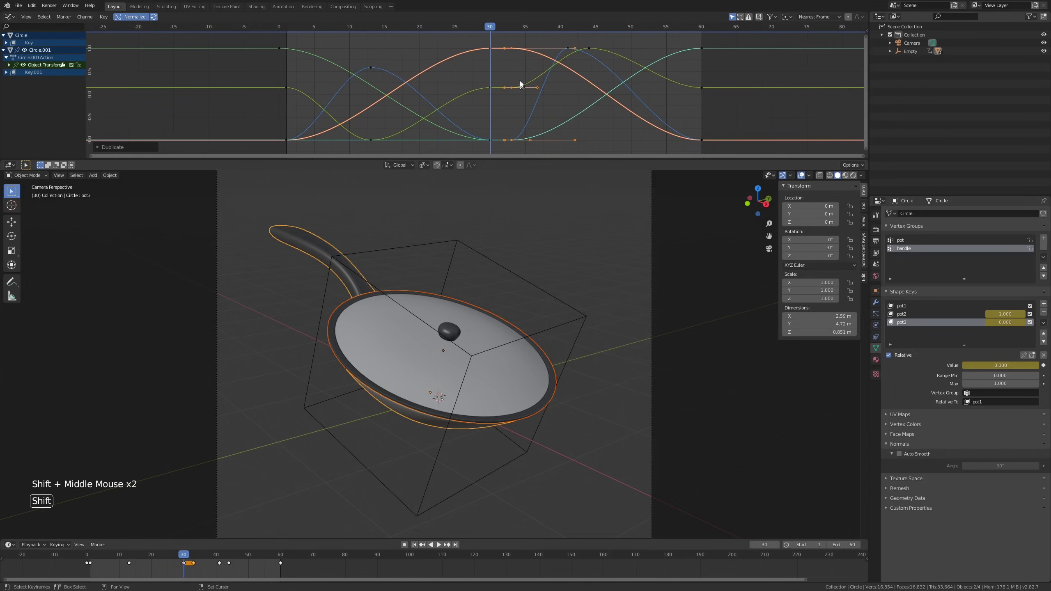
{"action": "left_click", "coordinate": [285, 27]}
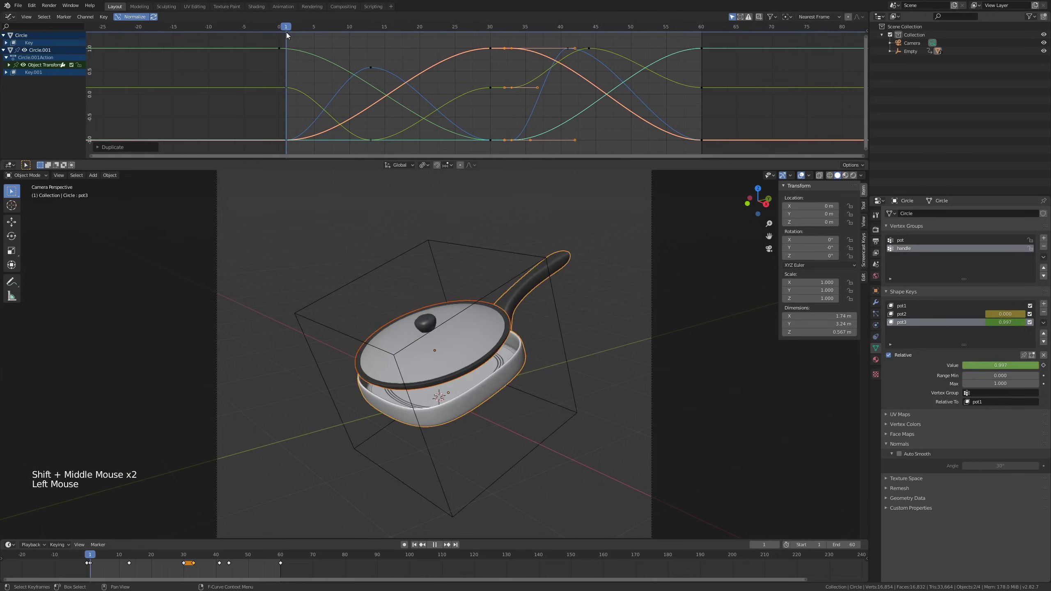
{"action": "key", "text": "space"}
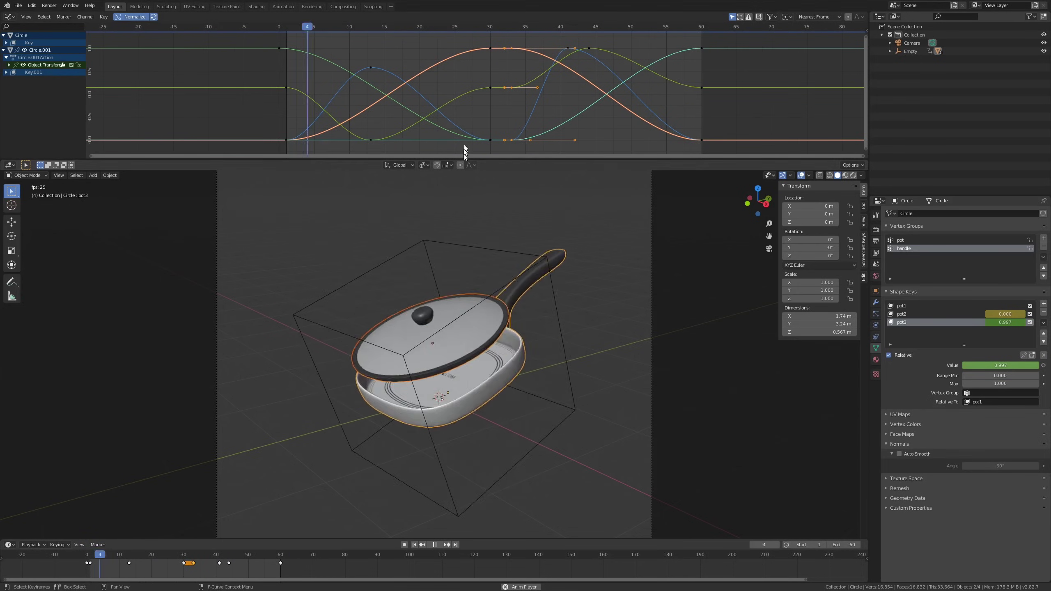
Stop the playback, select only the lid and isolate its Z Location curve for editing.
{"action": "key", "text": "space"}
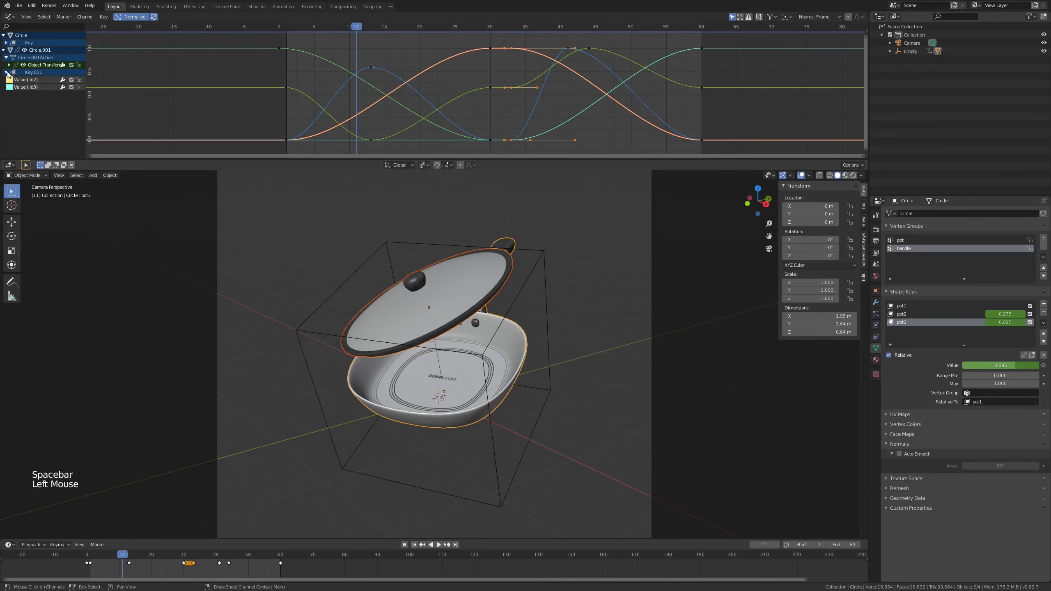
{"action": "left_click", "coordinate": [485, 288]}
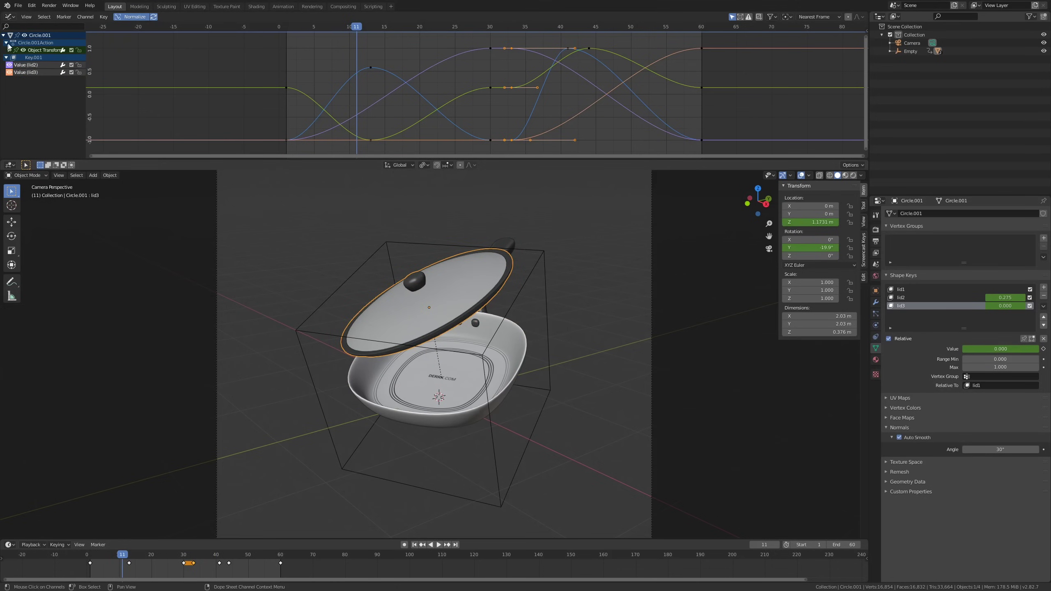
{"action": "double_click", "coordinate": [26, 59]}
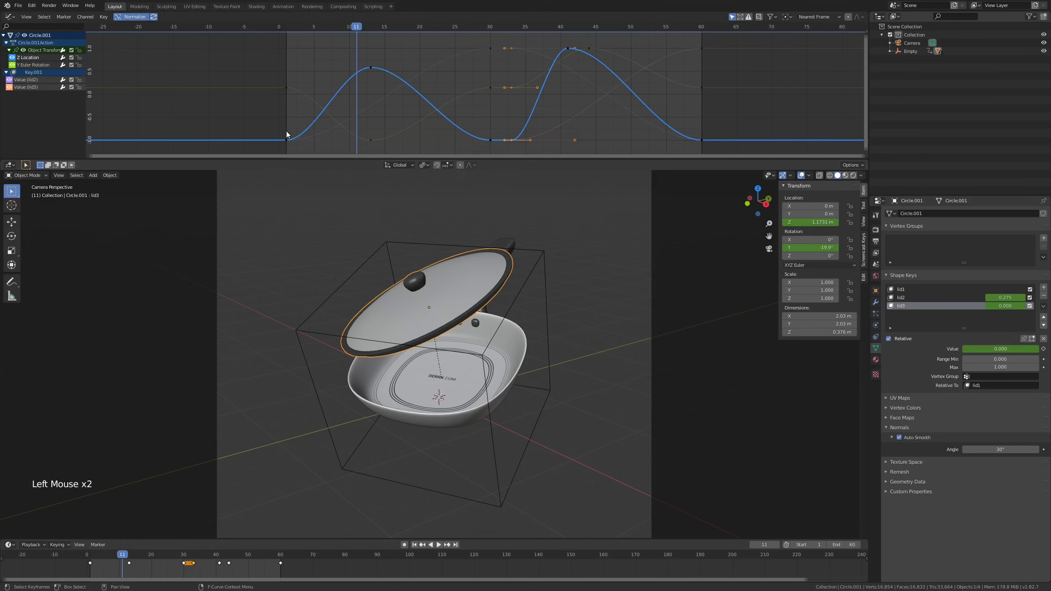
Raise the outgoing handle of the lid's Z Location keyframe at frame 1 for a faster lift, and replay from the start.
{"action": "left_click", "coordinate": [314, 140]}
{"action": "key", "text": "g"}
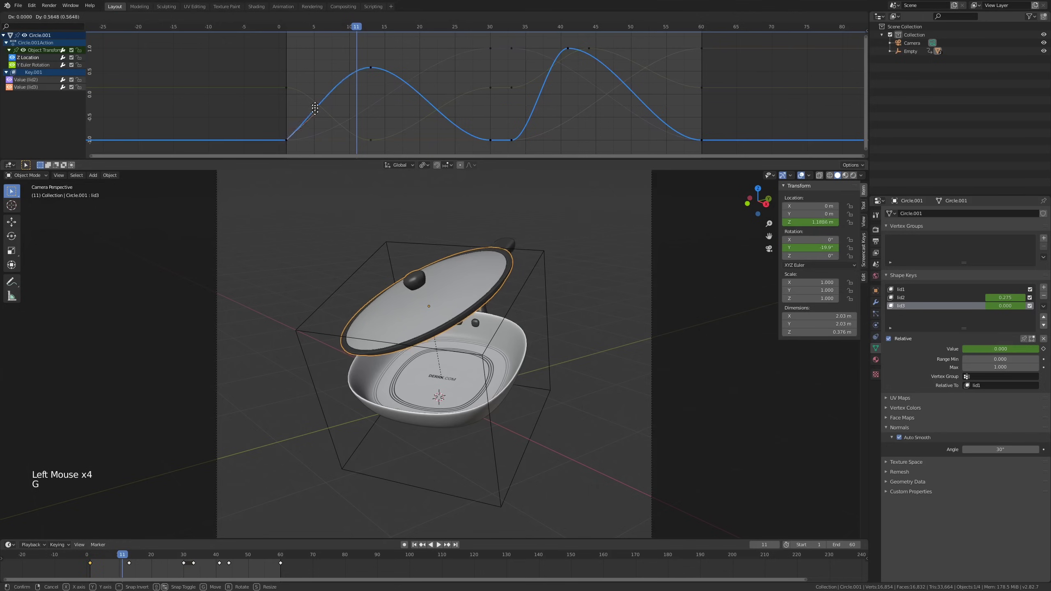
{"action": "left_click", "coordinate": [283, 25]}
{"action": "key", "text": "space"}
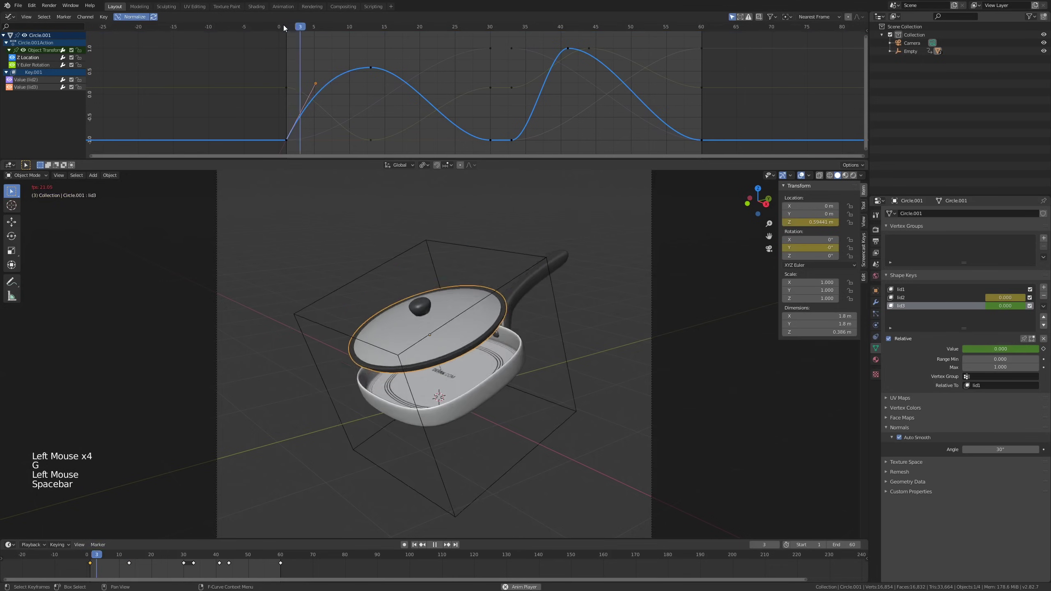
{"action": "left_click", "coordinate": [284, 26]}
{"action": "left_click", "coordinate": [283, 25]}
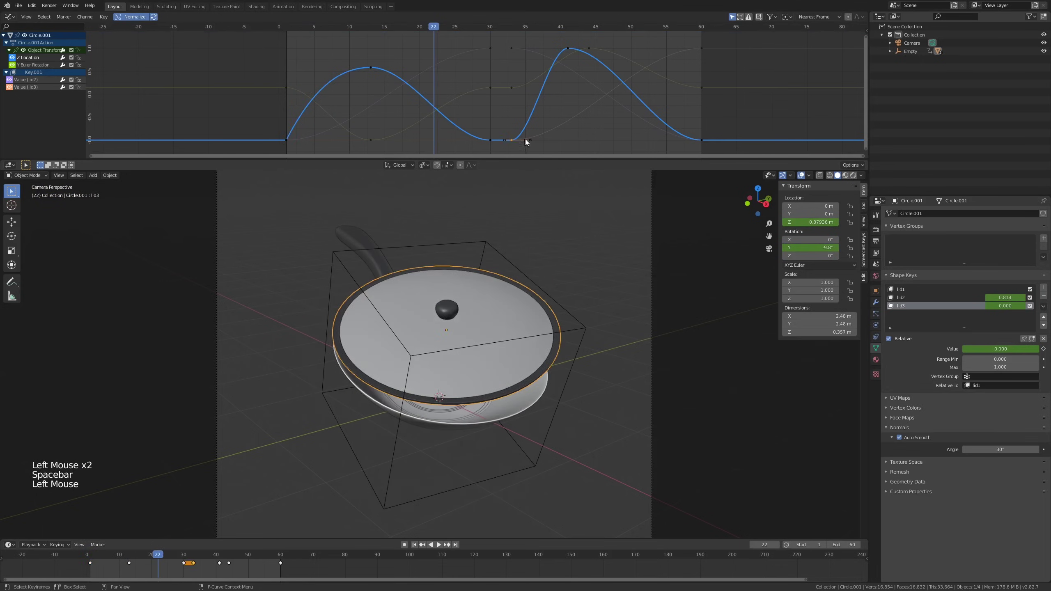
Lengthen both handles of the Z Location peak near frame 41 and the outgoing handle of the peak near frame 13.
{"action": "key", "text": "g"}
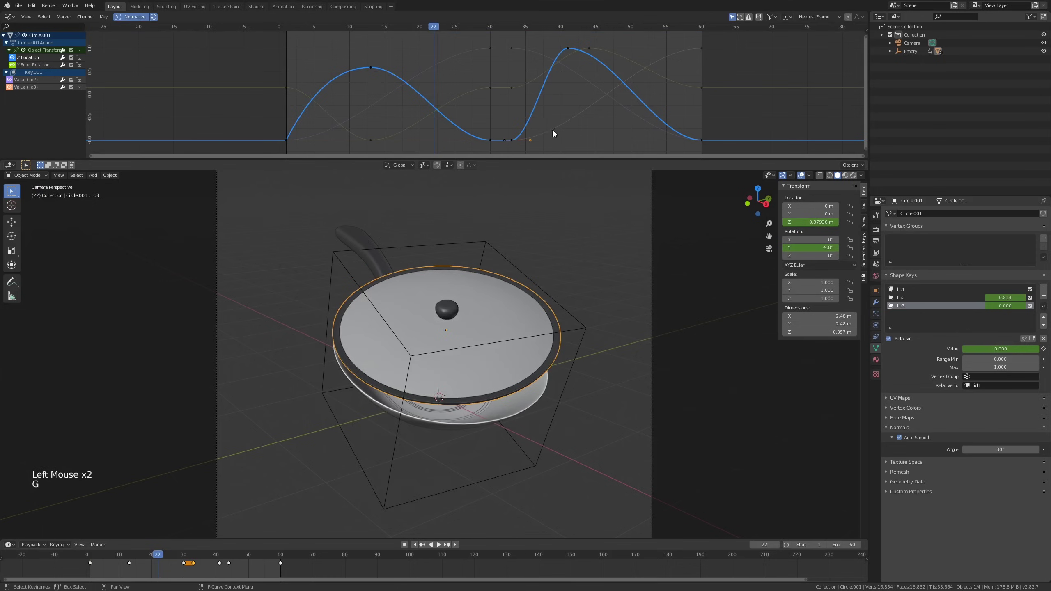
{"action": "left_click", "coordinate": [539, 135]}
{"action": "left_click", "coordinate": [567, 49]}
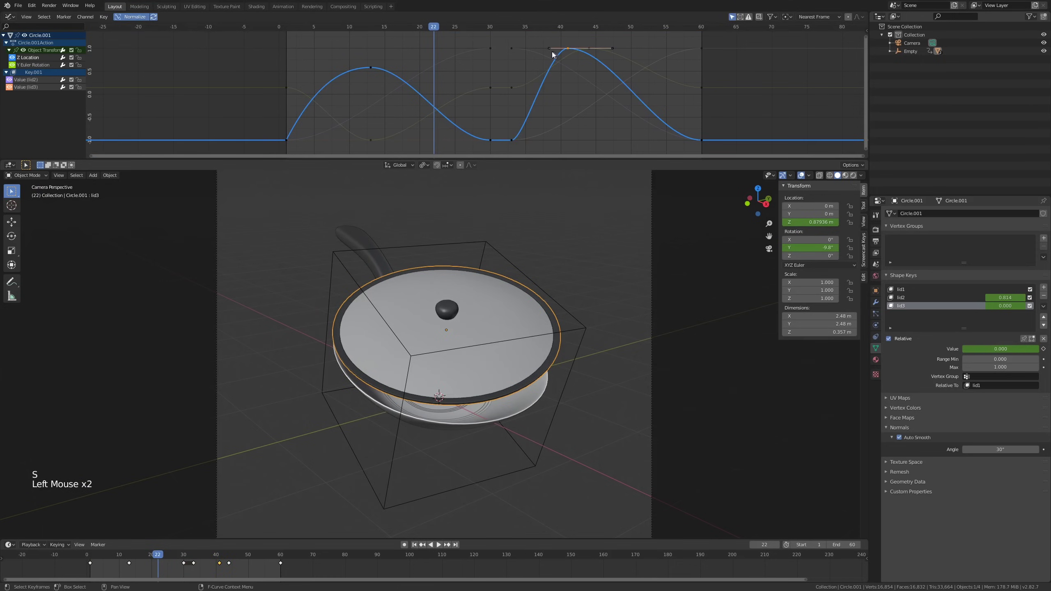
{"action": "key", "text": "s"}
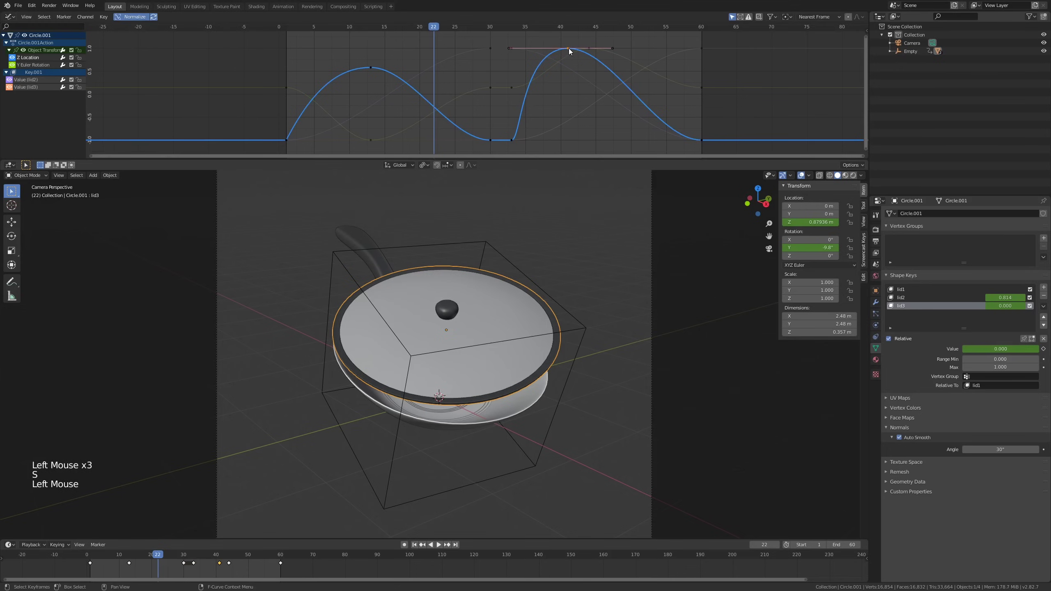
{"action": "key", "text": "s"}
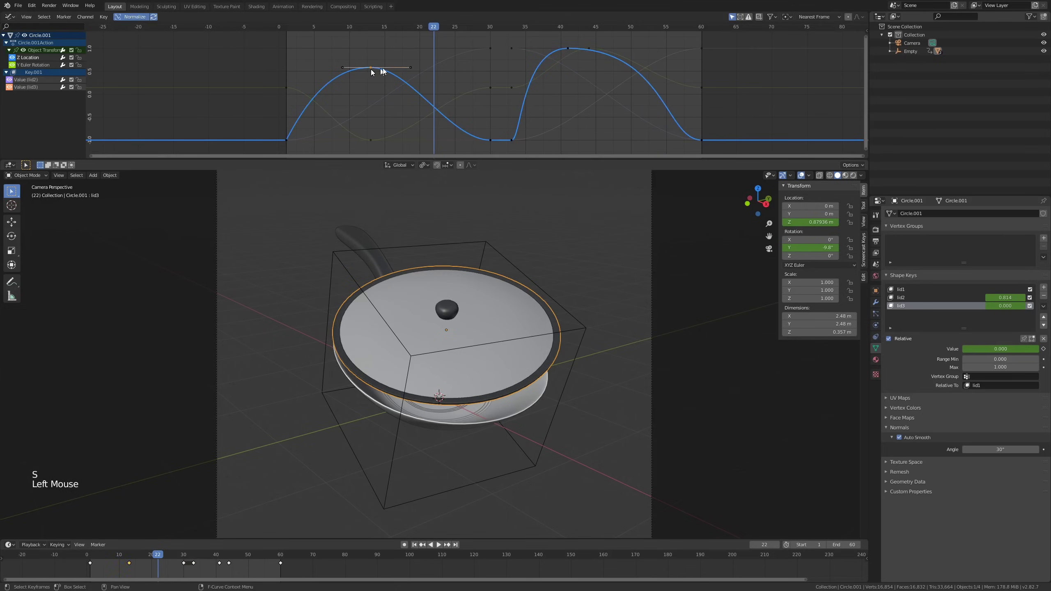
{"action": "key", "text": "s"}
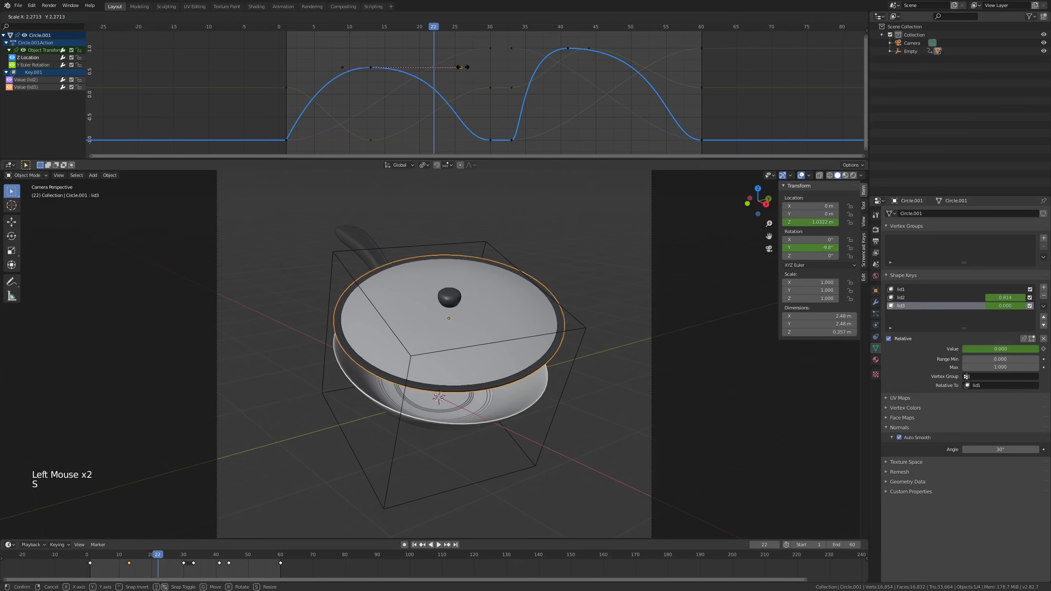
{"action": "left_click", "coordinate": [471, 67]}
Play and scrub the animation repeatedly from frame 1 to review the lid's rise and fall.
{"action": "left_click", "coordinate": [281, 30]}
{"action": "key", "text": "space"}
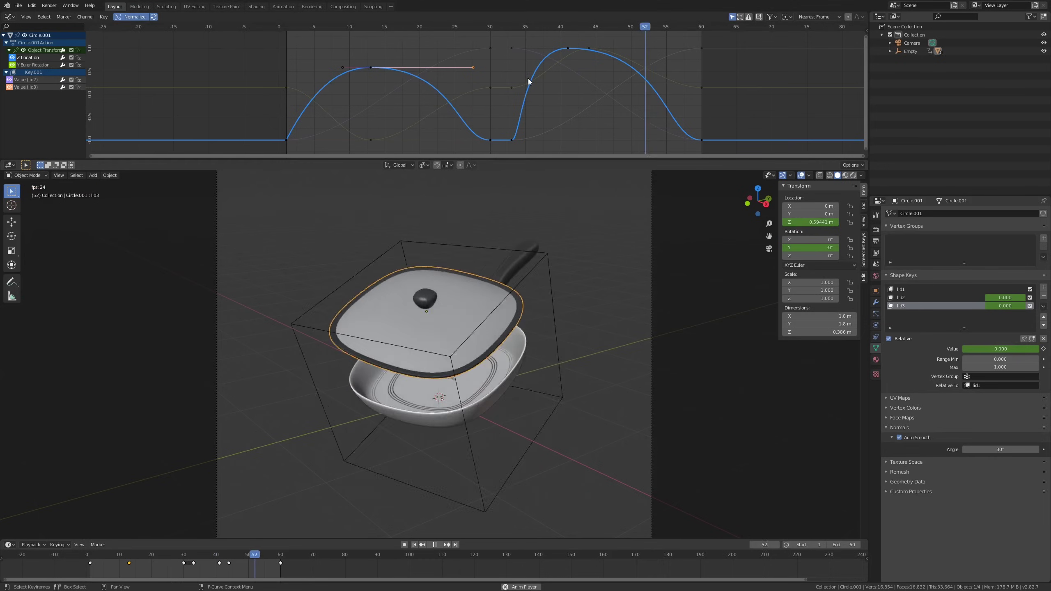
{"action": "scroll", "coordinate": [529, 81], "scroll_direction": "down", "scroll_amount": 2}
{"action": "middle_click_drag", "start_coordinate": [538, 90], "coordinate": [543, 98], "text": "shift"}
{"action": "scroll", "coordinate": [543, 98], "scroll_direction": "up", "scroll_amount": 1}
{"action": "key", "text": "space"}
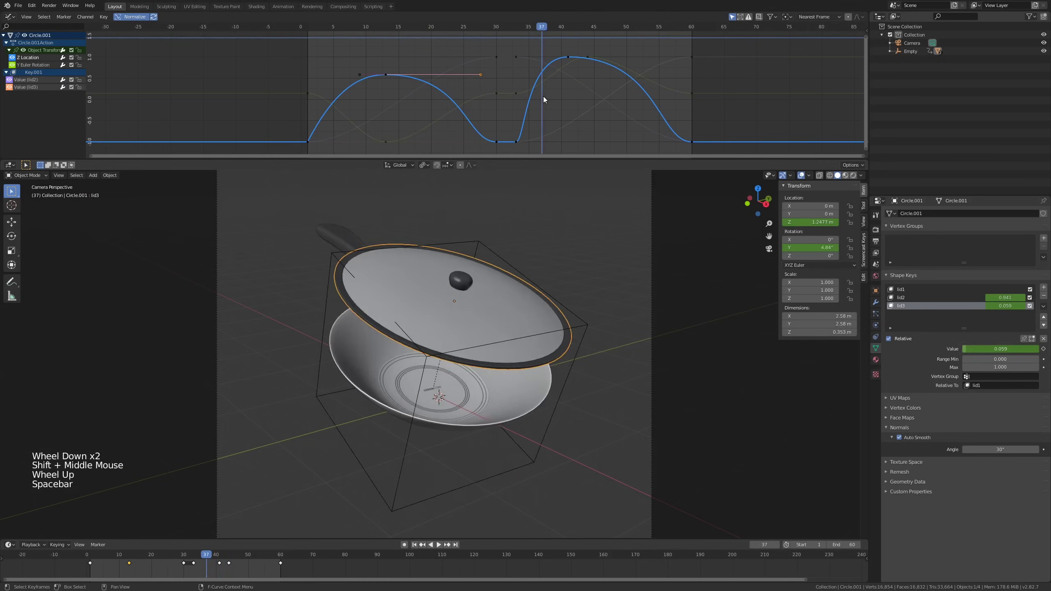
{"action": "left_click", "coordinate": [527, 28]}
{"action": "left_click_drag", "start_coordinate": [512, 27], "coordinate": [288, 49]}
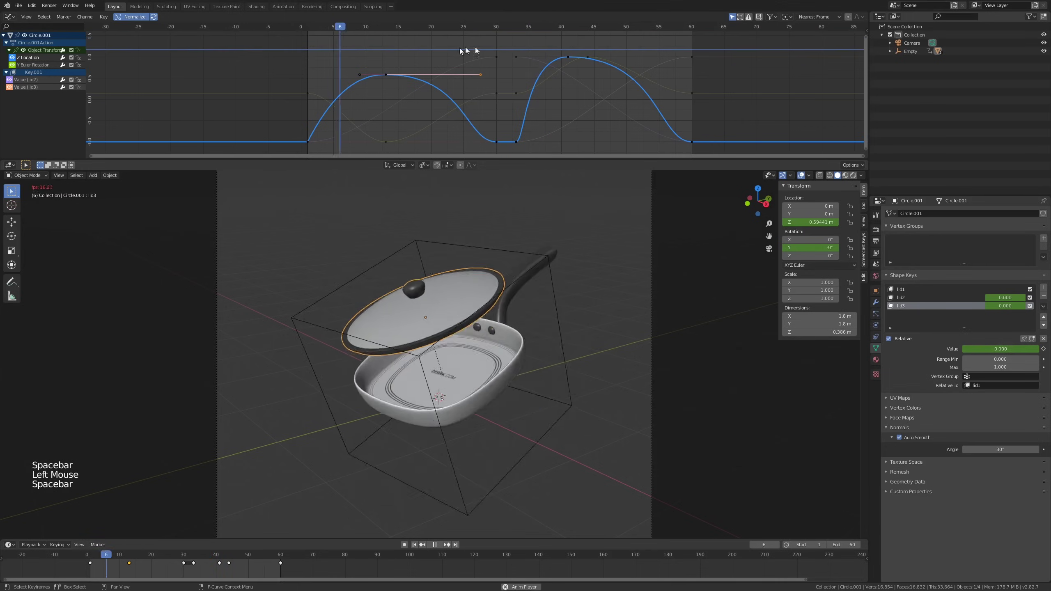
{"action": "key", "text": "space"}
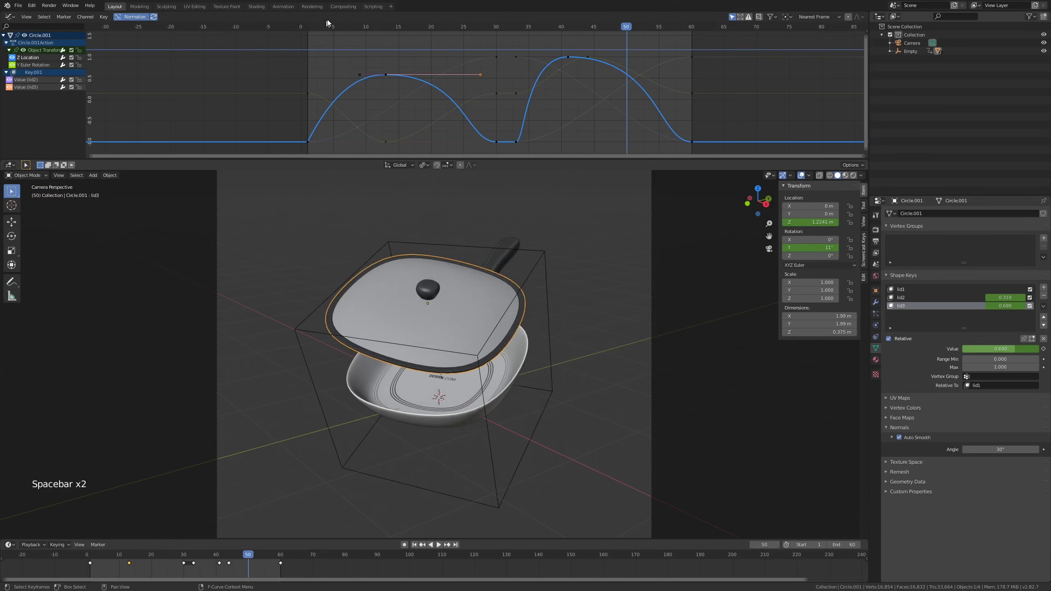
{"action": "left_click_drag", "start_coordinate": [313, 31], "coordinate": [303, 95]}
{"action": "left_click_drag", "start_coordinate": [314, 29], "coordinate": [430, 58]}
{"action": "key", "text": "space"}
{"action": "left_click", "coordinate": [307, 27]}
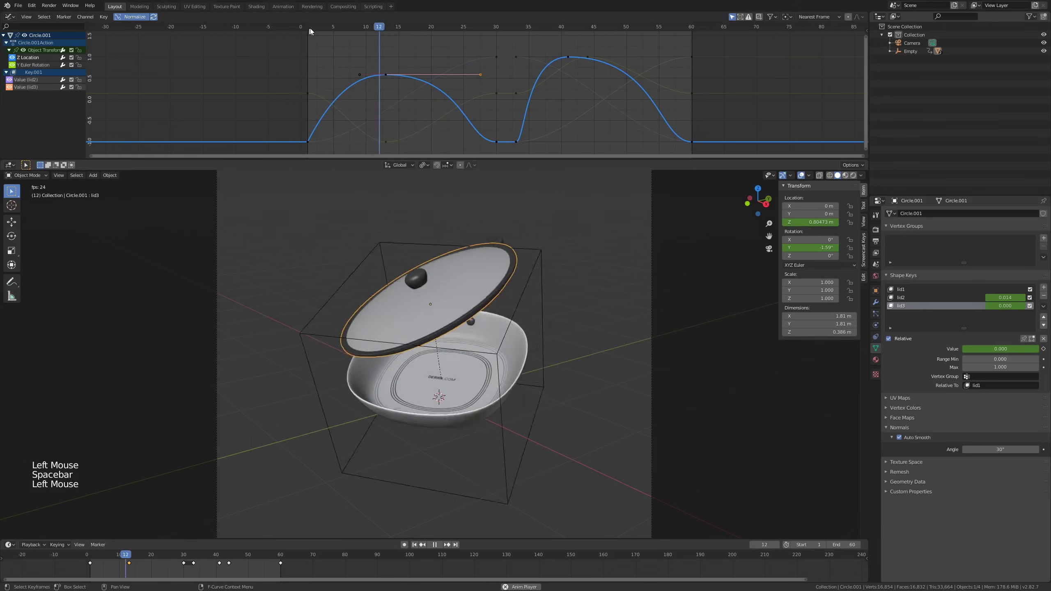
{"action": "left_click", "coordinate": [311, 26]}
{"action": "left_click", "coordinate": [309, 26]}
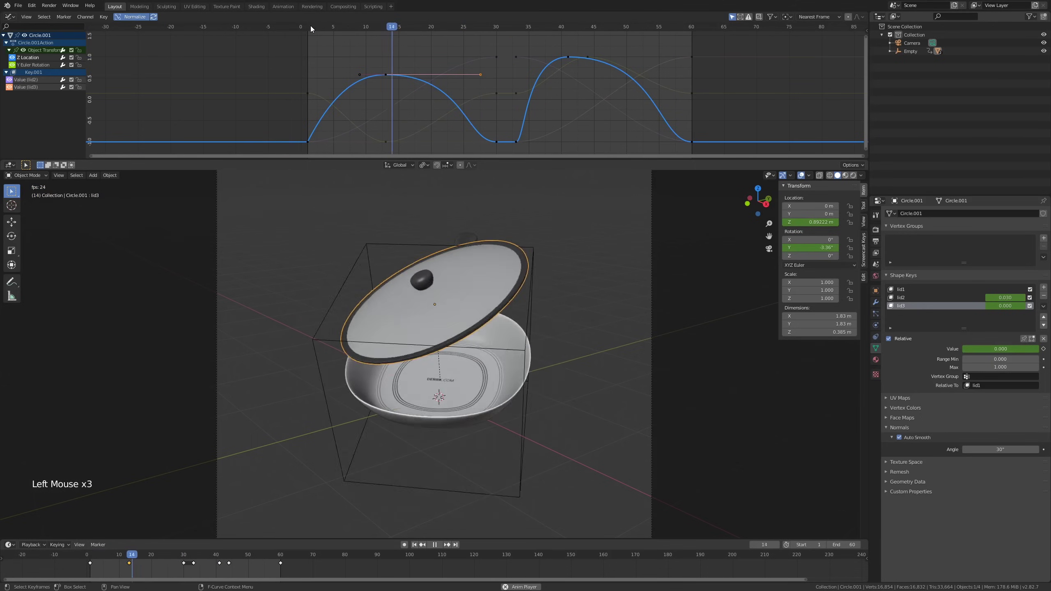
{"action": "left_click", "coordinate": [310, 25]}
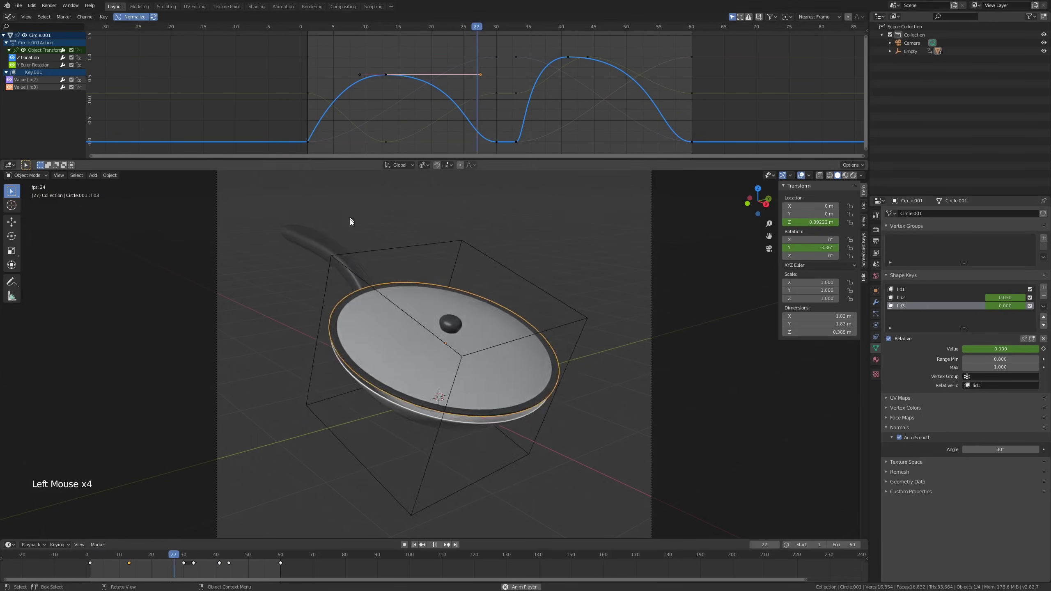
{"action": "key", "text": "space"}
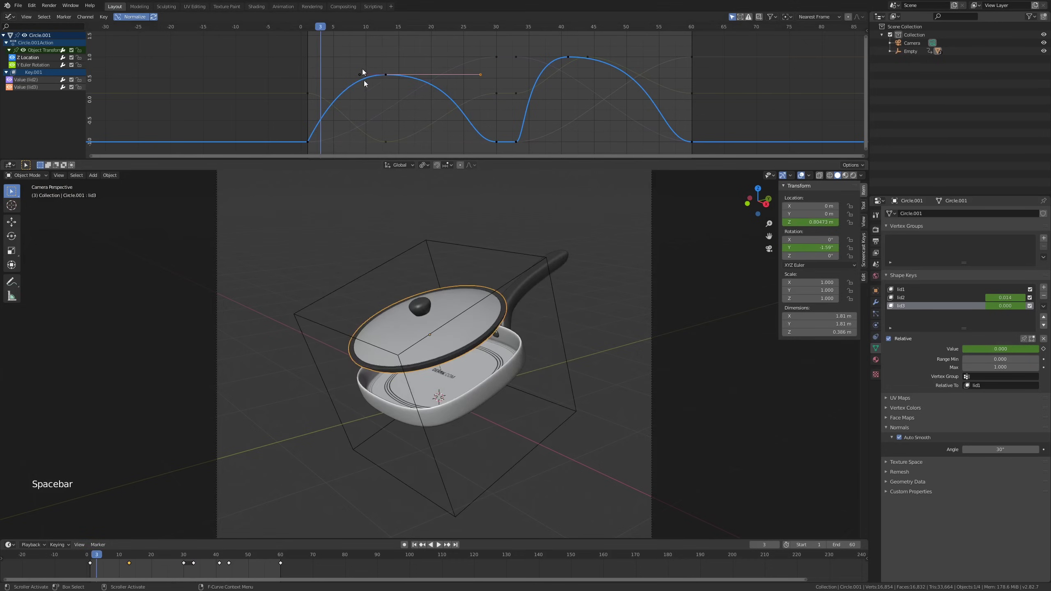
{"action": "left_click_drag", "start_coordinate": [324, 31], "coordinate": [442, 78]}
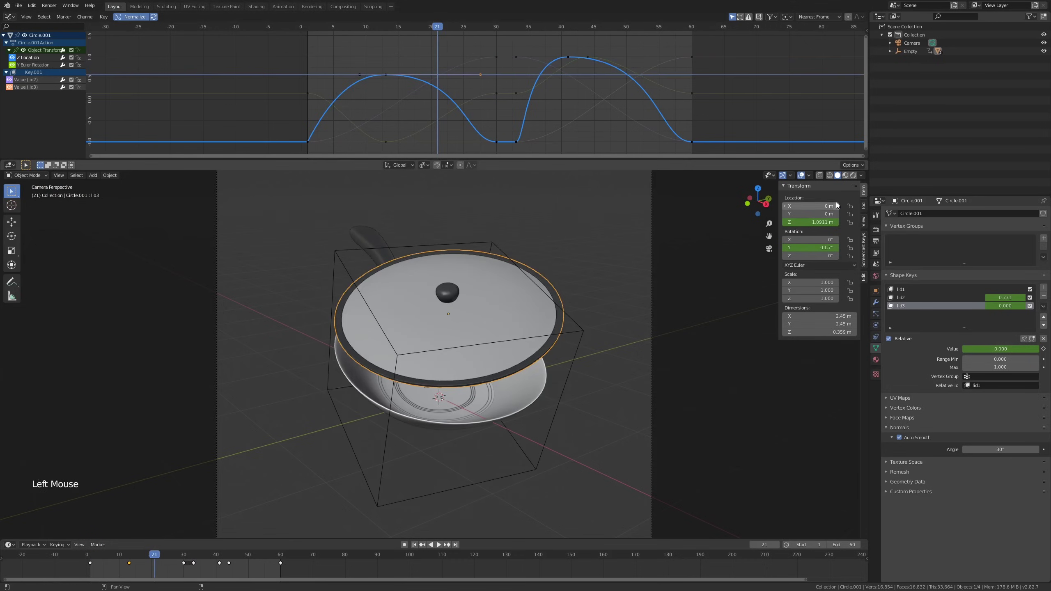
Switch the viewport to rendered shading and add a plane mesh at the origin.
{"action": "left_click", "coordinate": [852, 176]}
{"action": "scroll", "coordinate": [464, 313], "scroll_direction": "down", "scroll_amount": 1}
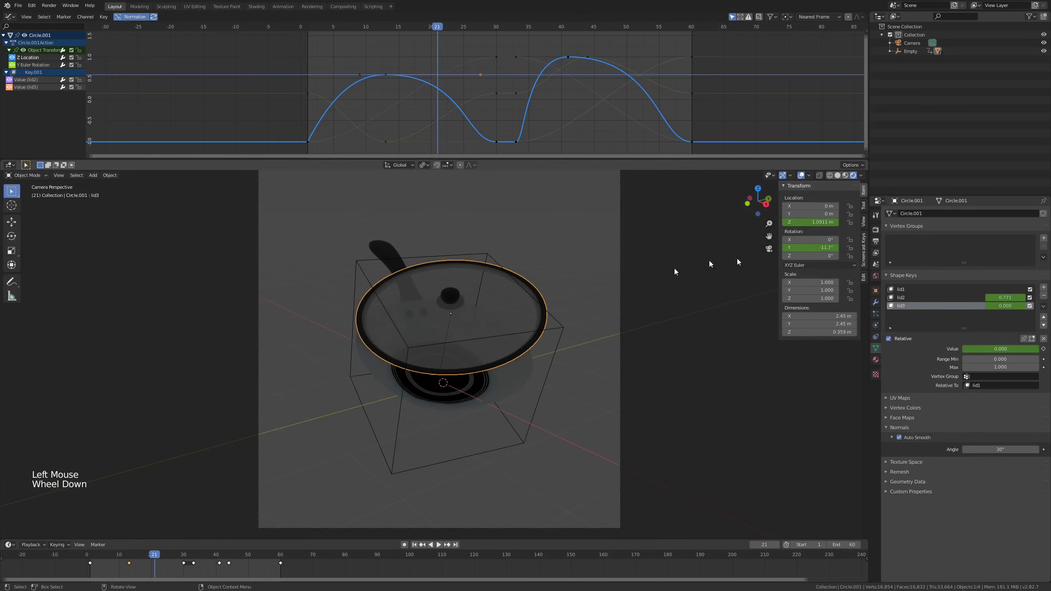
{"action": "scroll", "coordinate": [480, 275], "scroll_direction": "down", "scroll_amount": 1}
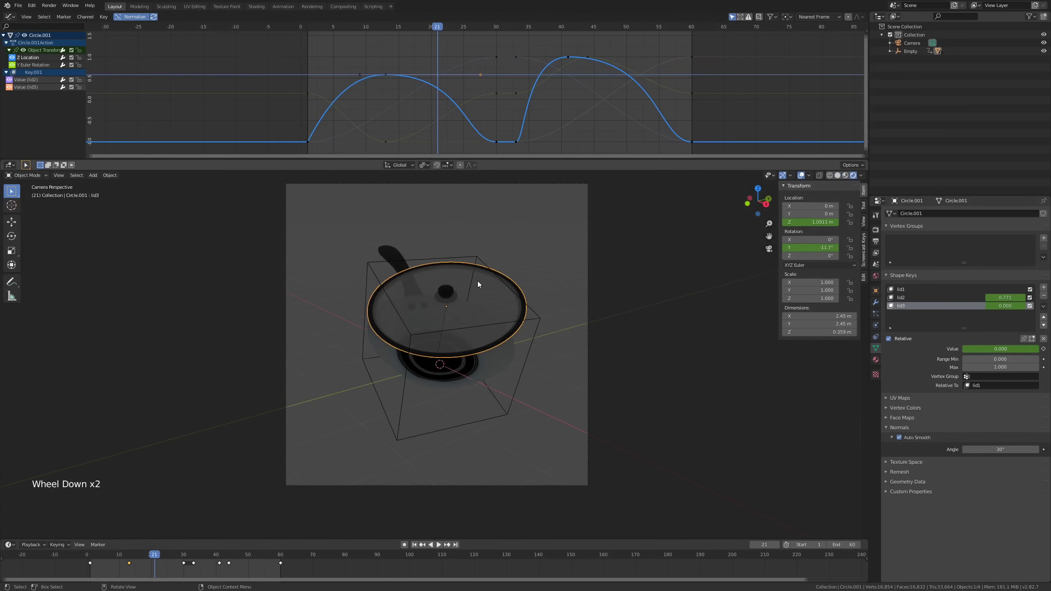
{"action": "key", "text": "shift+a"}
{"action": "mouse_move", "coordinate": [460, 207]}
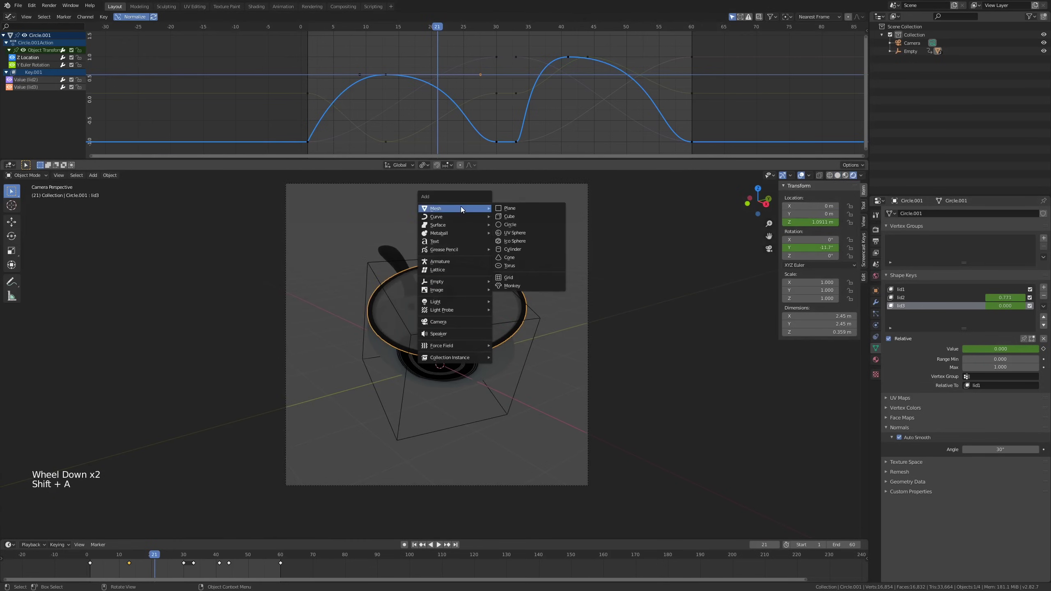
{"action": "left_click", "coordinate": [512, 208]}
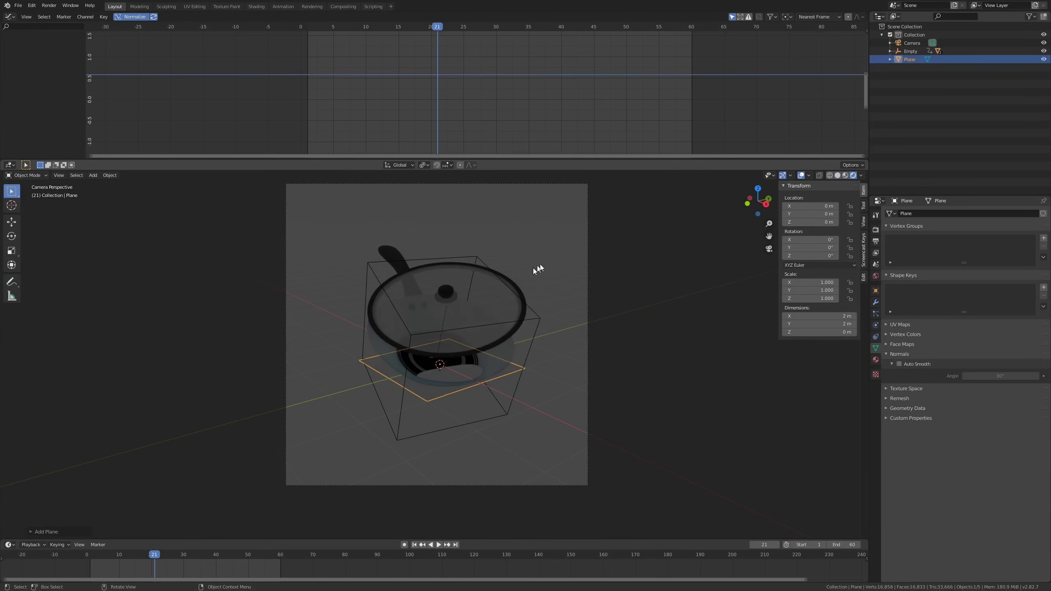
Rotate the plane about -39.8° on Z and 71.9° on Y so it faces the camera.
{"action": "key", "text": "r"}
{"action": "key", "text": "z"}
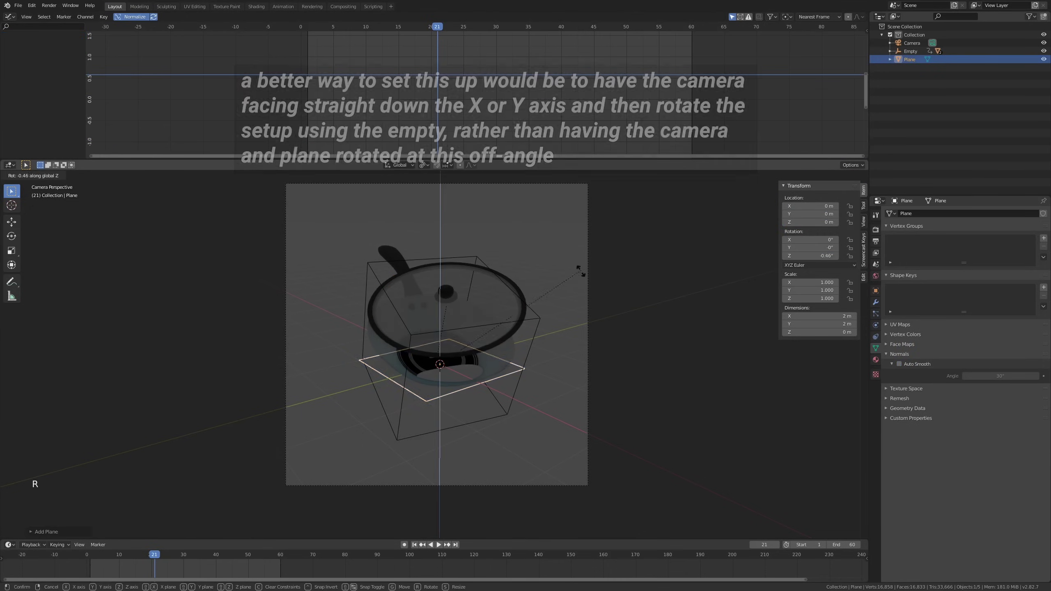
{"action": "left_click", "coordinate": [527, 372]}
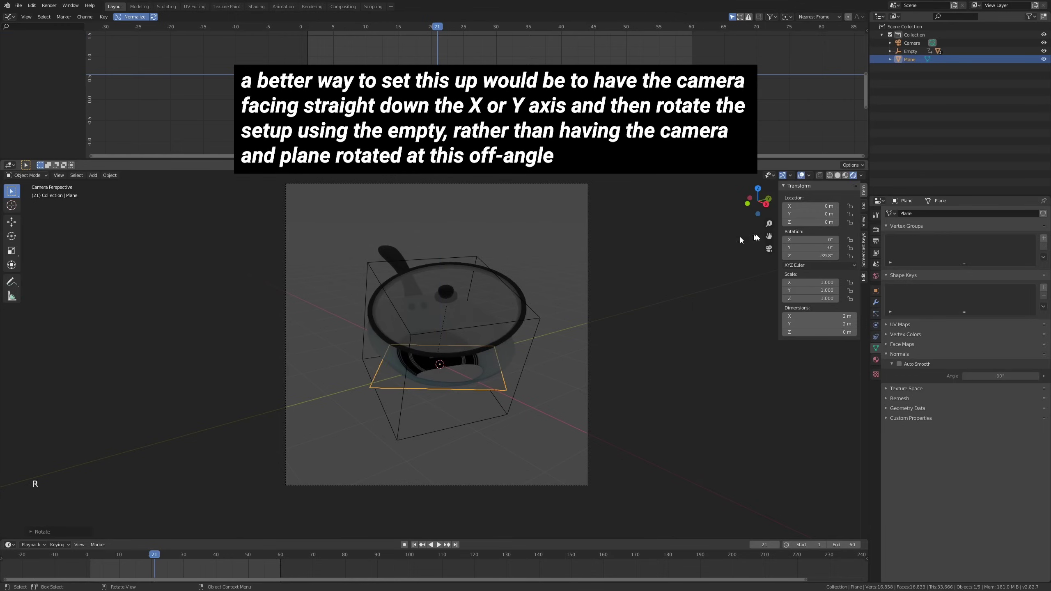
{"action": "left_click_drag", "start_coordinate": [799, 215], "coordinate": [814, 247]}
{"action": "right_click", "coordinate": [800, 215]}
{"action": "right_click", "coordinate": [809, 240]}
Scale the plane to about 2.98 and move it in camera view so it covers the whole camera frame.
{"action": "key", "text": "s"}
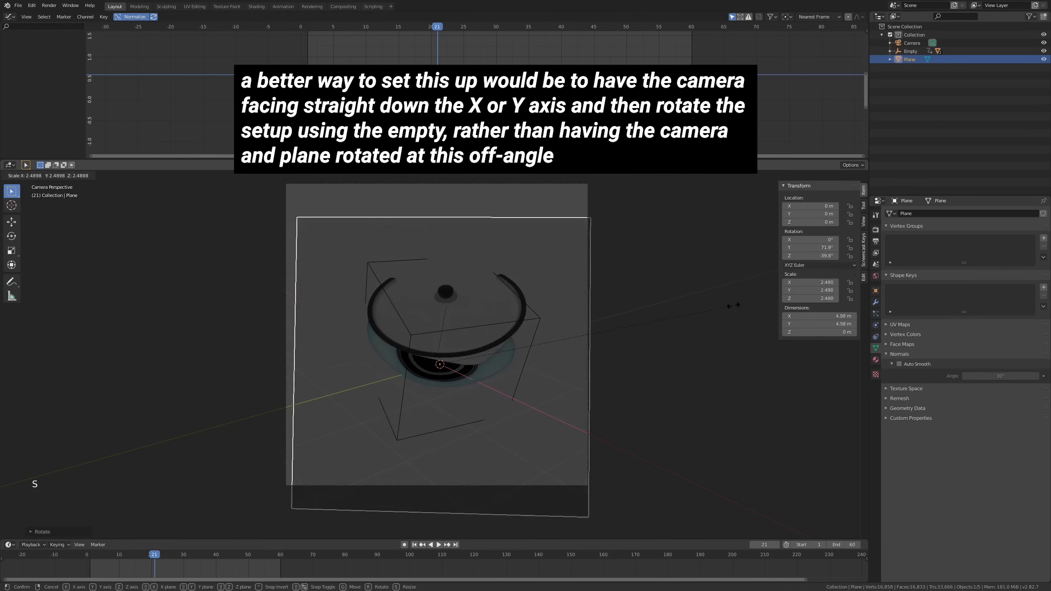
{"action": "left_click", "coordinate": [626, 347]}
{"action": "key", "text": "g"}
{"action": "left_click", "coordinate": [572, 335]}
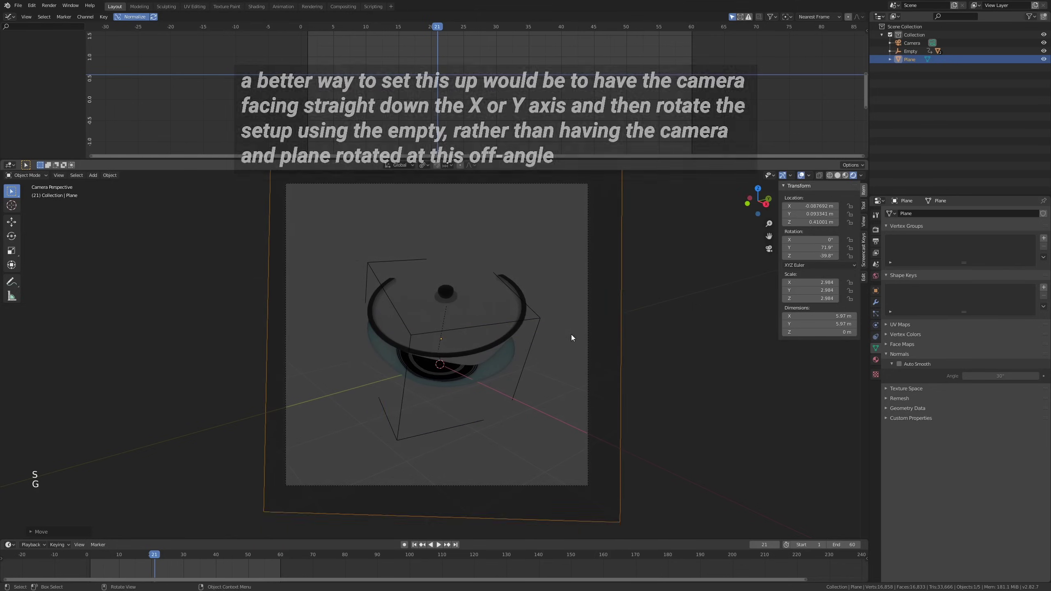
Move the plane back behind the pan in top view, to about X -3.63 m and Y 2.99 m.
{"action": "scroll", "coordinate": [571, 335], "scroll_direction": "down", "scroll_amount": 2}
{"action": "middle_click_drag", "start_coordinate": [571, 334], "coordinate": [558, 333]}
{"action": "scroll", "coordinate": [488, 341], "scroll_direction": "down", "scroll_amount": 2}
{"action": "key", "text": "KP_7"}
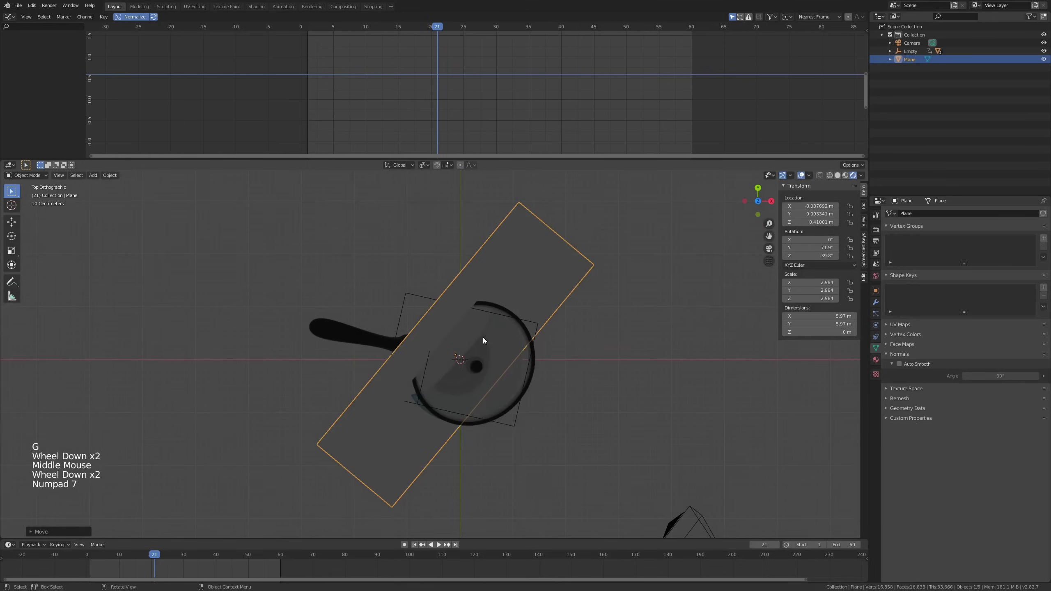
{"action": "scroll", "coordinate": [482, 337], "scroll_direction": "down", "scroll_amount": 4}
{"action": "key", "text": "g"}
{"action": "left_click", "coordinate": [403, 283]}
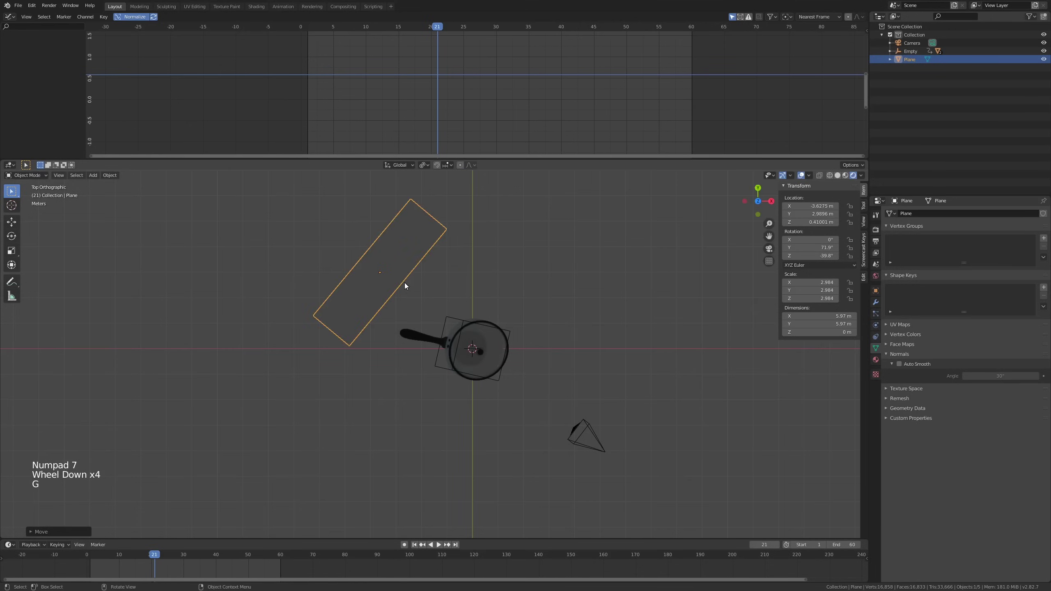
Enlarge the plane's mesh in Edit Mode to about 10.9 m square and recenter it to fill the camera's background.
{"action": "key", "text": "KP_0"}
{"action": "scroll", "coordinate": [402, 281], "scroll_direction": "down", "scroll_amount": 1}
{"action": "key", "text": "Tab"}
{"action": "key", "text": "s"}
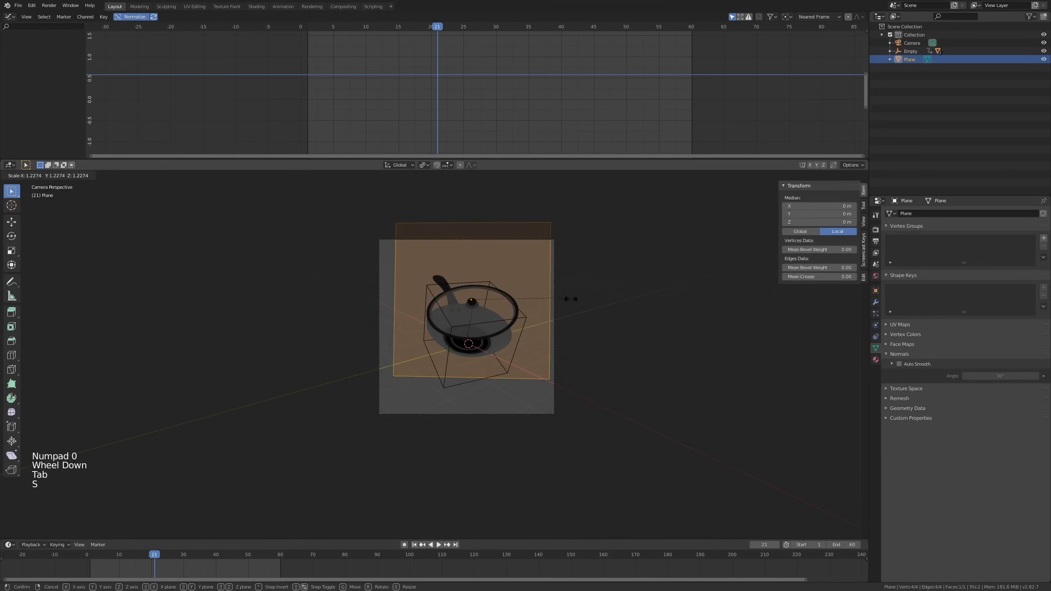
{"action": "left_click", "coordinate": [615, 307]}
{"action": "key", "text": "g"}
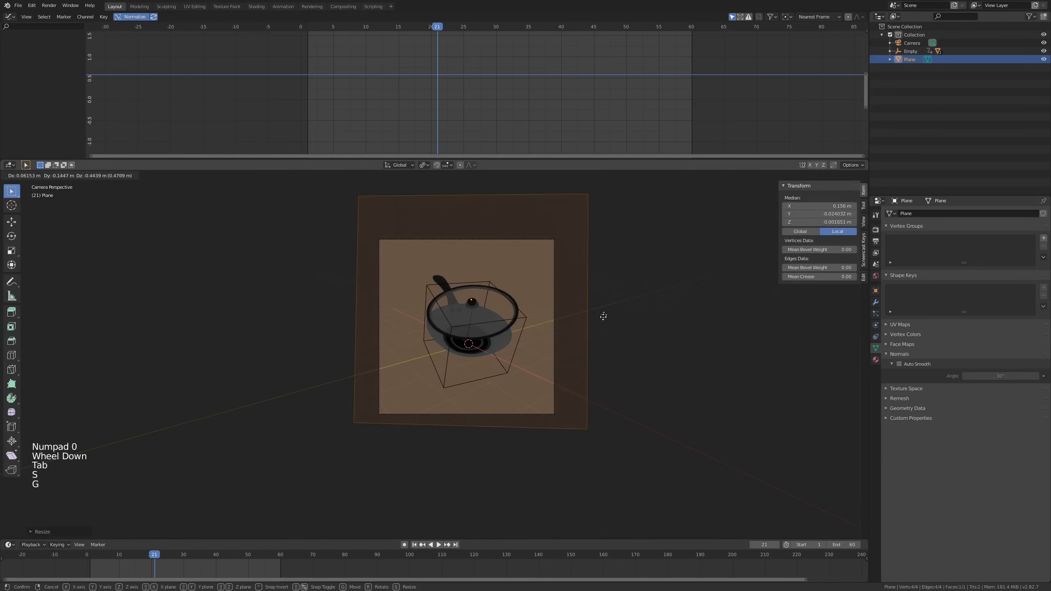
{"action": "left_click", "coordinate": [603, 316]}
{"action": "key", "text": "Tab"}
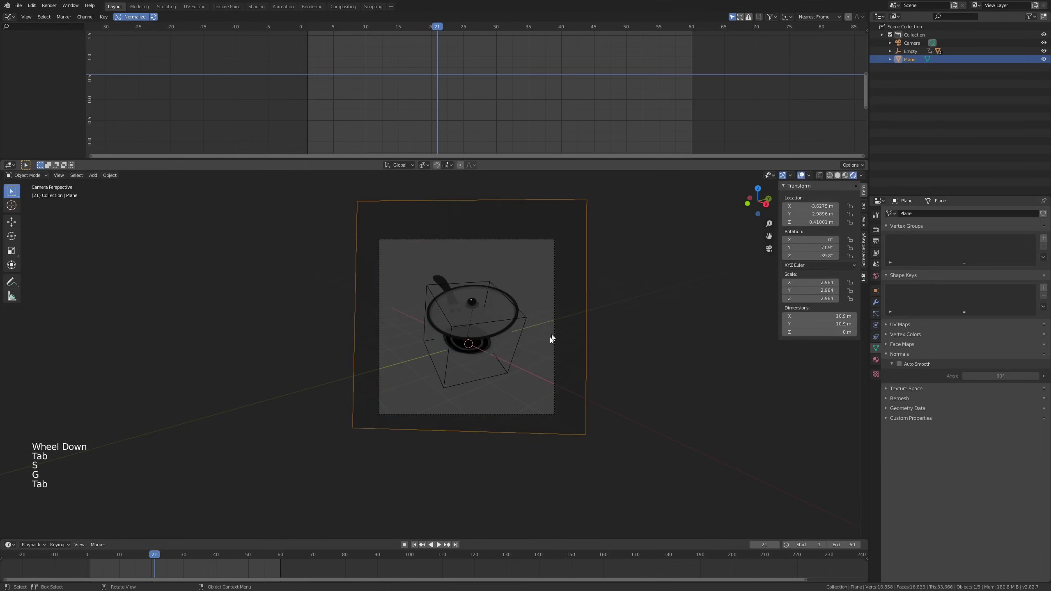
Select the camera and center its frame in the viewport.
{"action": "scroll", "coordinate": [550, 331], "scroll_direction": "up", "scroll_amount": 1}
{"action": "left_click", "coordinate": [553, 319]}
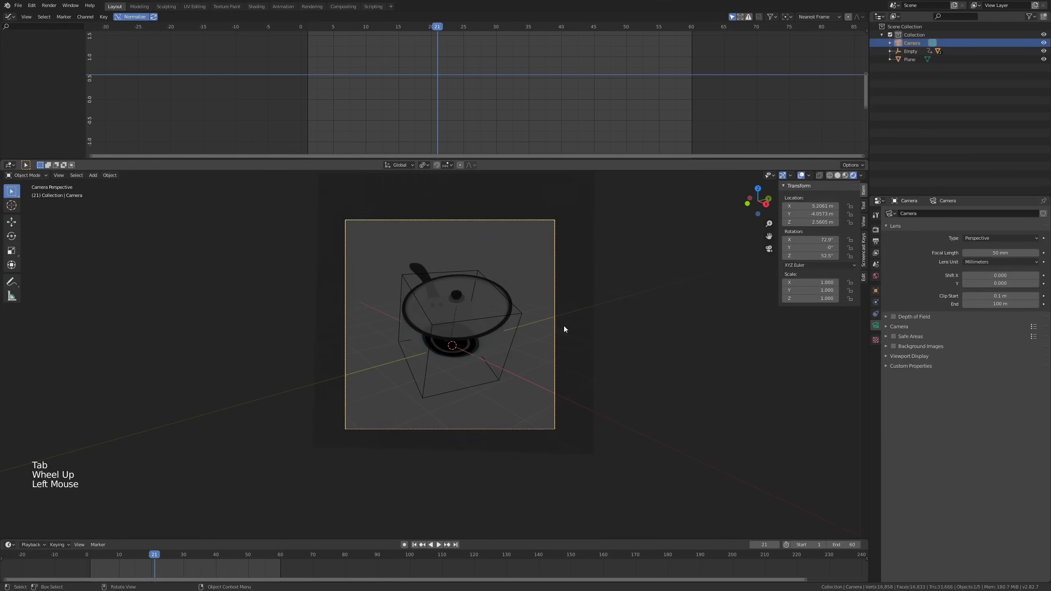
{"action": "middle_click_drag", "start_coordinate": [563, 325], "coordinate": [495, 326], "text": "shift"}
{"action": "scroll", "coordinate": [517, 314], "scroll_direction": "up", "scroll_amount": 1}
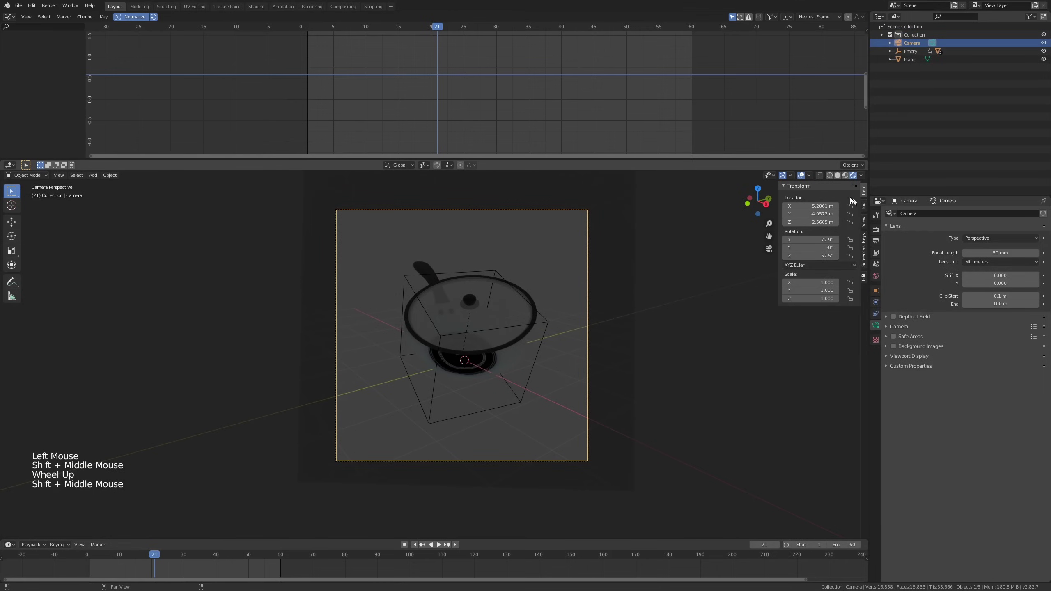
Add an area light and raise it vertically above the pan to about Z 2.55 m.
{"action": "key", "text": "shift+a"}
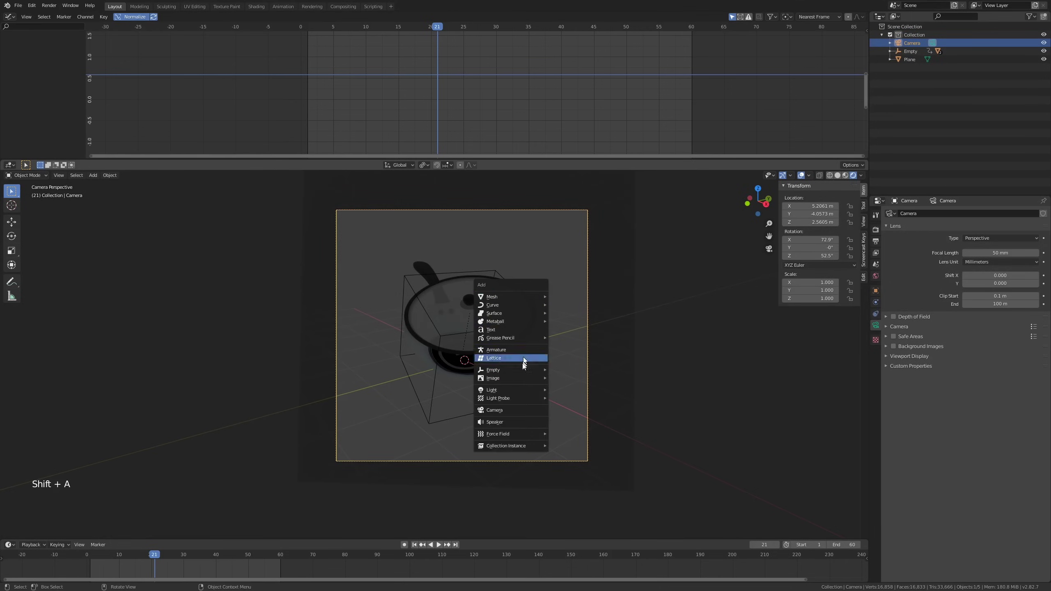
{"action": "mouse_move", "coordinate": [514, 389]}
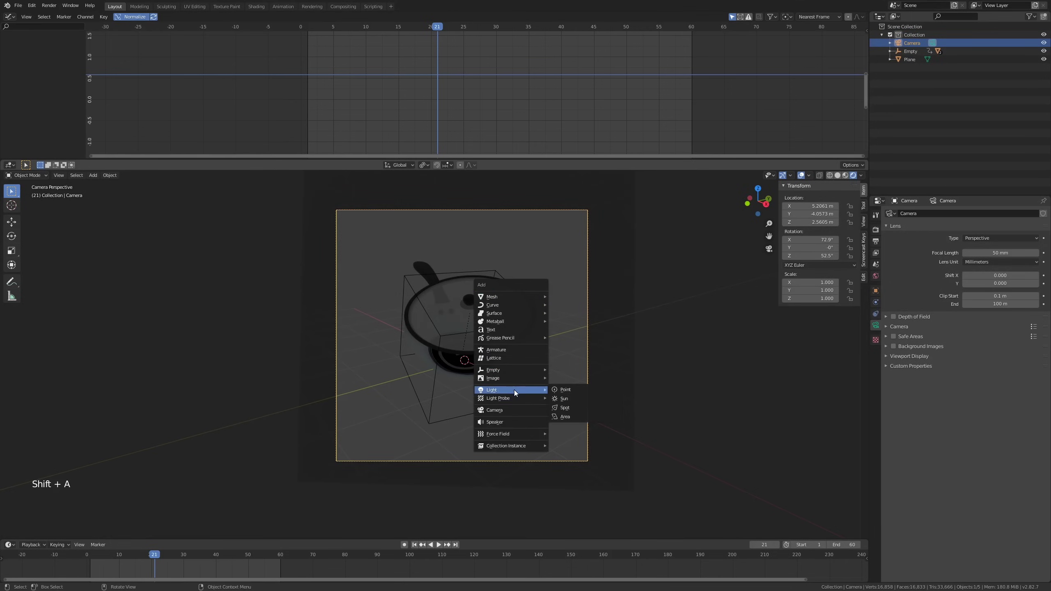
{"action": "left_click", "coordinate": [569, 416]}
{"action": "key", "text": "g"}
{"action": "key", "text": "z"}
{"action": "left_click", "coordinate": [558, 215]}
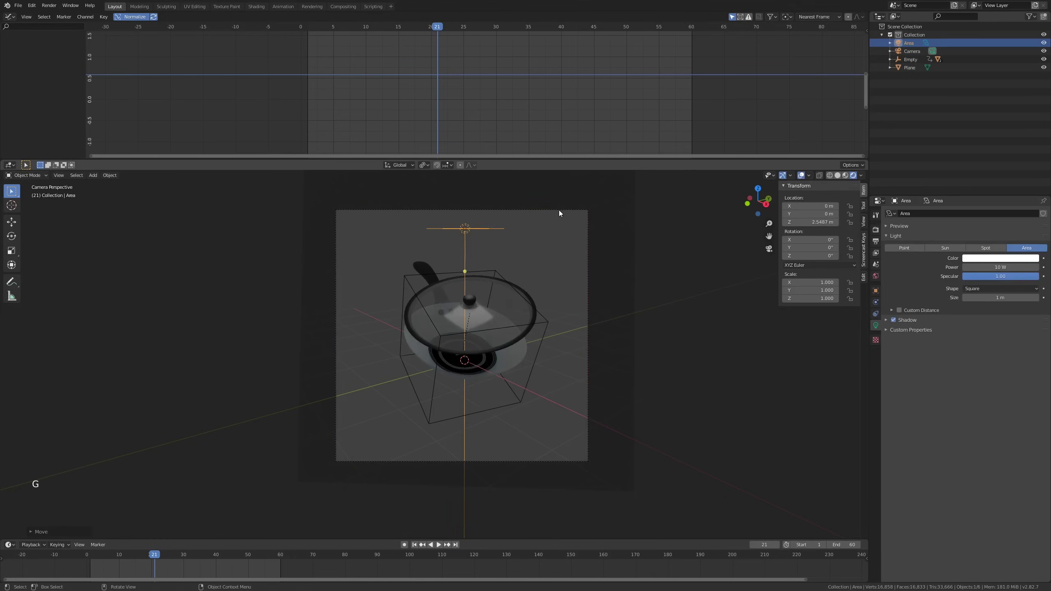
Make the area light a disk about 3.23 m in size with 220 W power, and hide the viewport overlays.
{"action": "left_click", "coordinate": [973, 288]}
{"action": "left_click", "coordinate": [974, 325]}
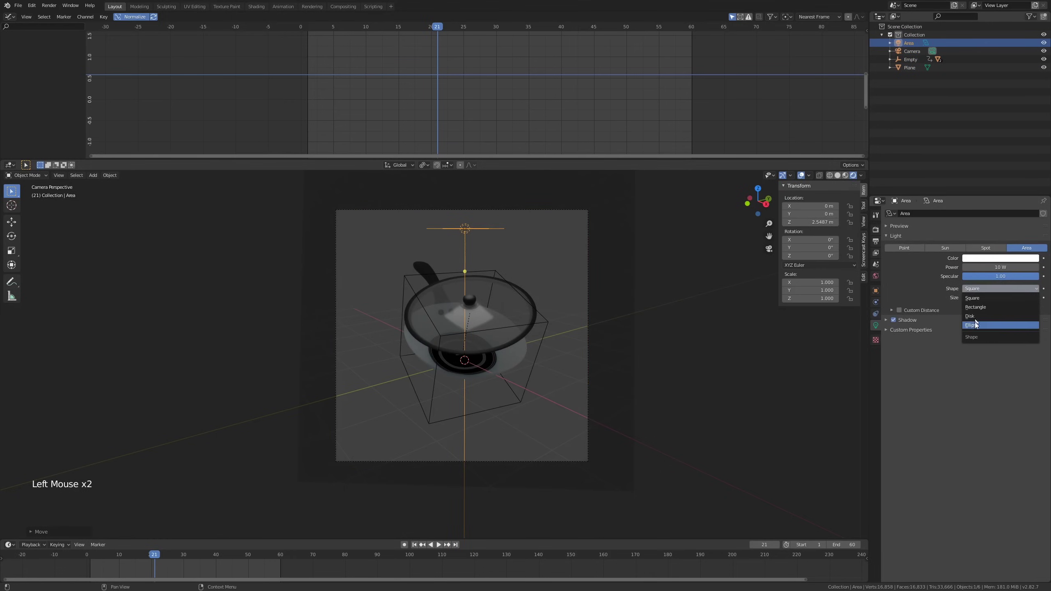
{"action": "left_click_drag", "start_coordinate": [995, 286], "coordinate": [870, 280]}
{"action": "scroll", "coordinate": [609, 298], "scroll_direction": "down", "scroll_amount": 3}
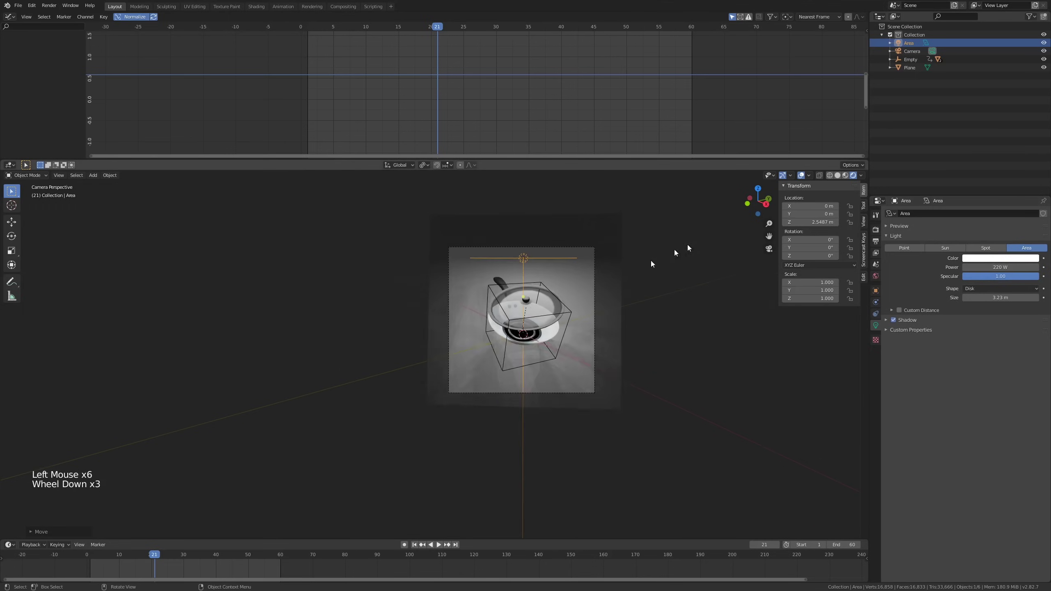
{"action": "left_click", "coordinate": [801, 174]}
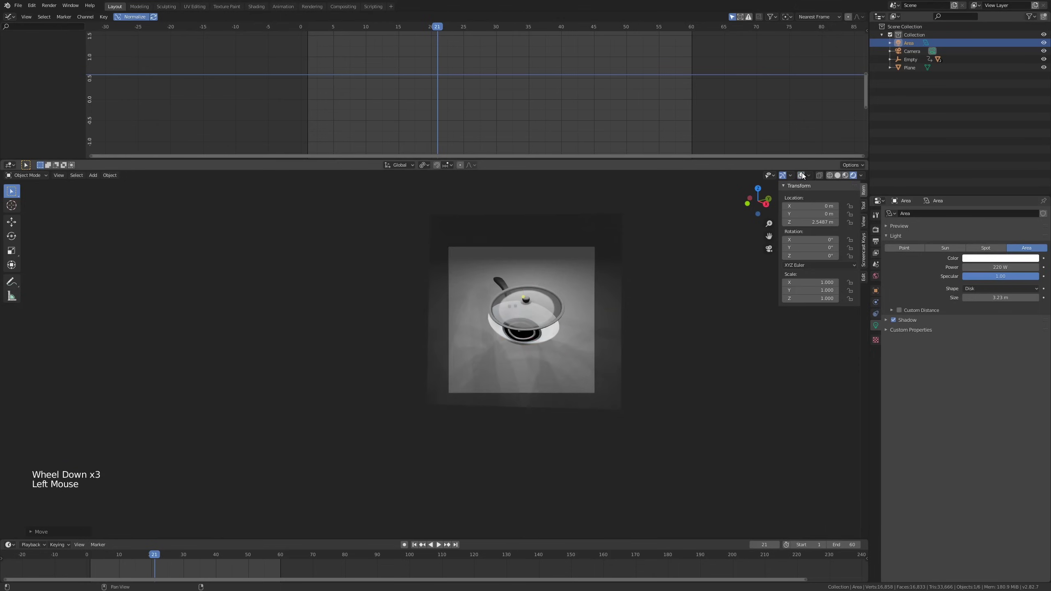
Enable Screen Space Reflections with Refraction in the Eevee render settings.
{"action": "left_click", "coordinate": [876, 229]}
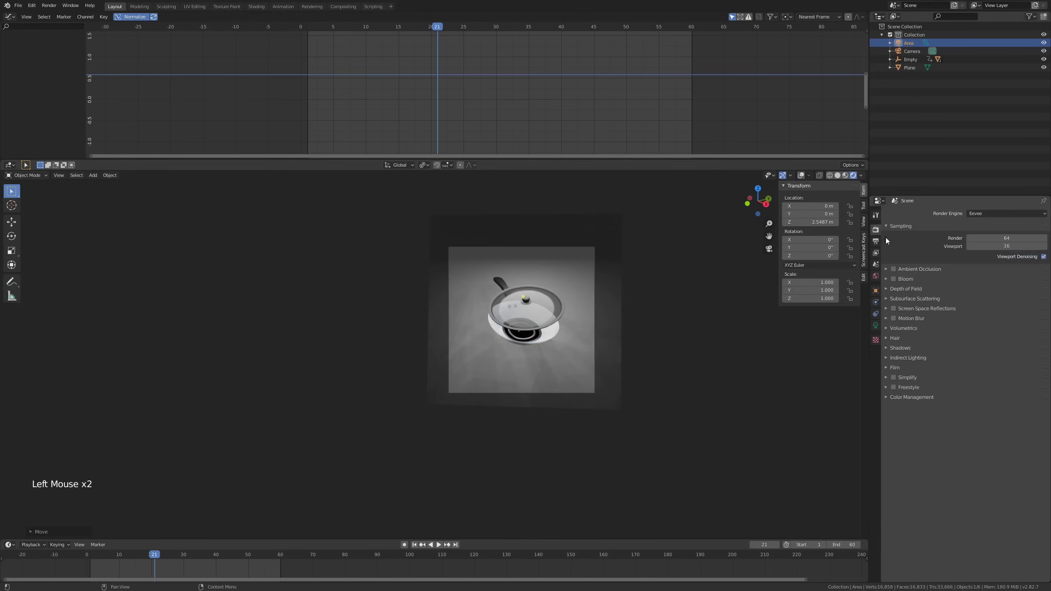
{"action": "left_click", "coordinate": [910, 280]}
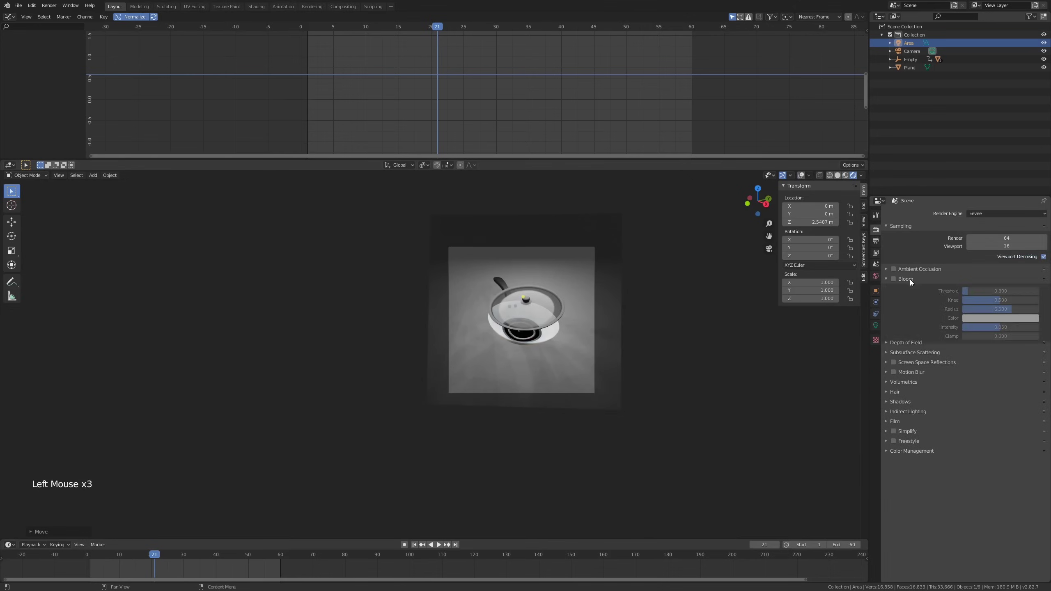
{"action": "left_click", "coordinate": [906, 280]}
{"action": "left_click", "coordinate": [920, 298]}
{"action": "left_click", "coordinate": [920, 298]}
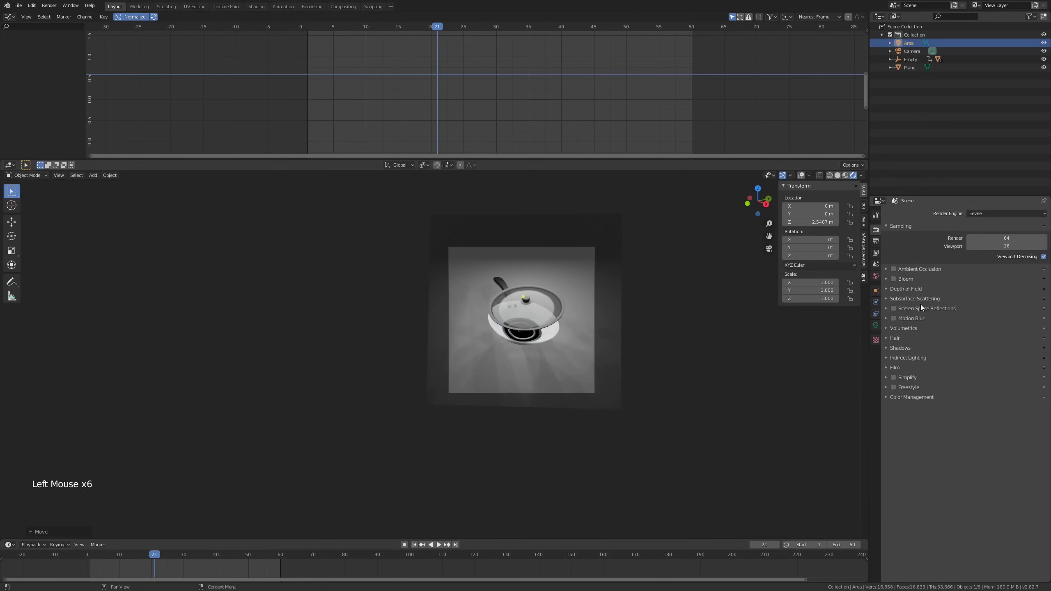
{"action": "left_click", "coordinate": [920, 307]}
{"action": "left_click", "coordinate": [893, 308]}
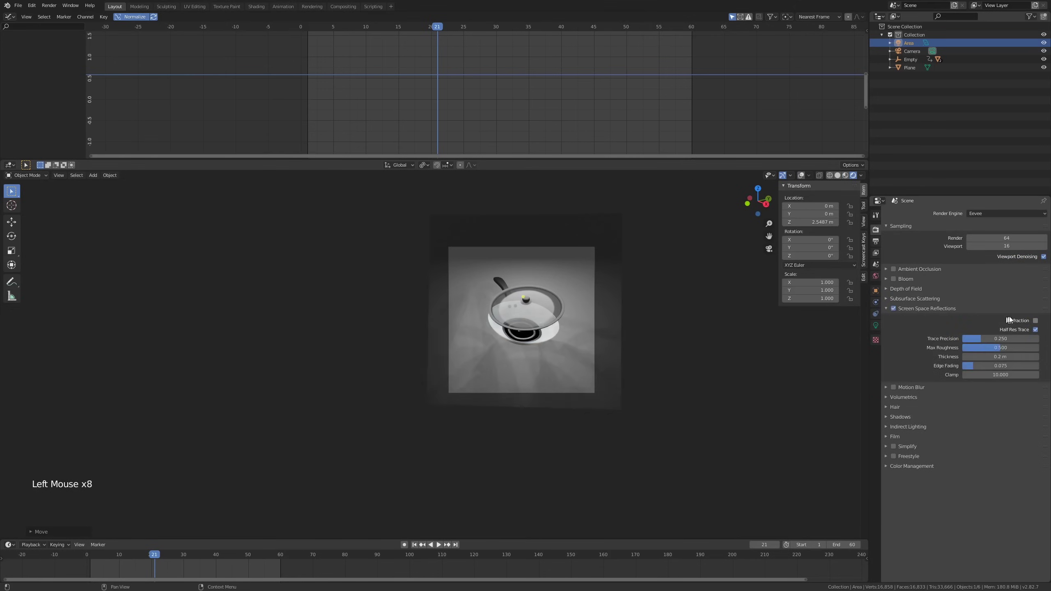
Enable High Bitdepth for the Eevee shadows and check the result up close on the pan.
{"action": "left_click", "coordinate": [912, 417]}
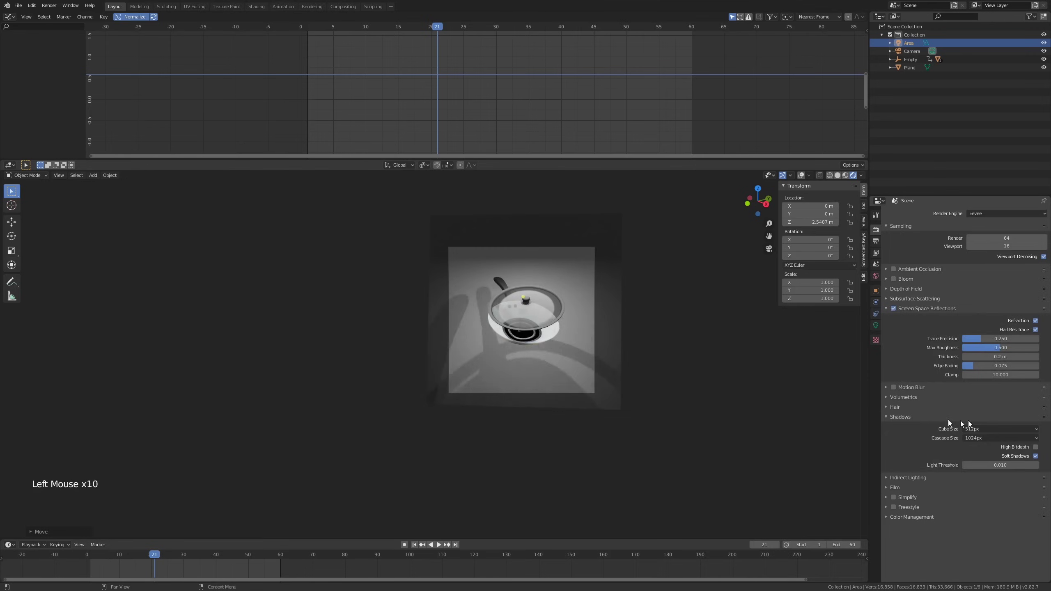
{"action": "left_click", "coordinate": [1035, 448]}
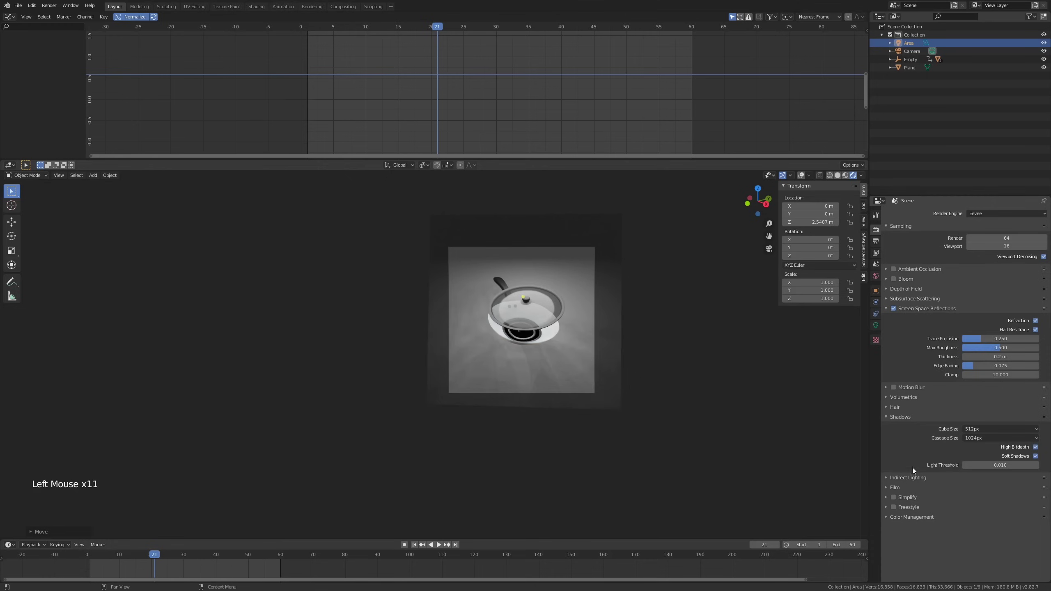
{"action": "scroll", "coordinate": [582, 344], "scroll_direction": "up", "scroll_amount": 2}
{"action": "scroll", "coordinate": [554, 323], "scroll_direction": "up", "scroll_amount": 1}
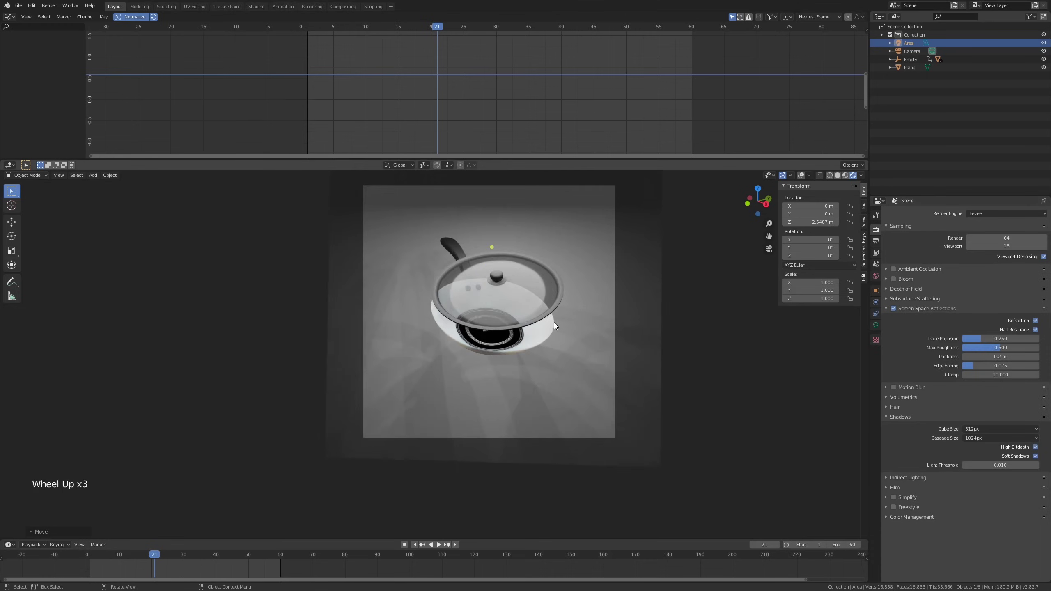
{"action": "scroll", "coordinate": [553, 322], "scroll_direction": "down", "scroll_amount": 2}
Add a point light at the world origin and turn the view to see the gap between pan and backdrop.
{"action": "middle_click_drag", "start_coordinate": [553, 322], "coordinate": [509, 325]}
{"action": "scroll", "coordinate": [514, 310], "scroll_direction": "down", "scroll_amount": 3}
{"action": "scroll", "coordinate": [509, 326], "scroll_direction": "down", "scroll_amount": 1, "text": "shift"}
{"action": "key", "text": "shift+a"}
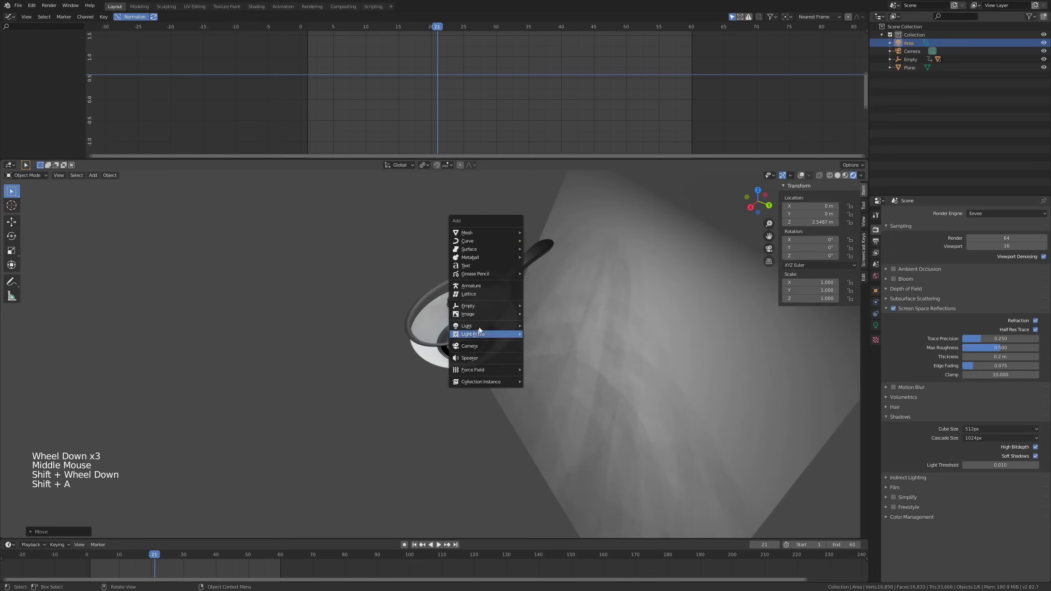
{"action": "mouse_move", "coordinate": [472, 326]}
{"action": "left_click", "coordinate": [556, 326]}
{"action": "middle_click_drag", "start_coordinate": [557, 325], "coordinate": [484, 289], "text": "shift"}
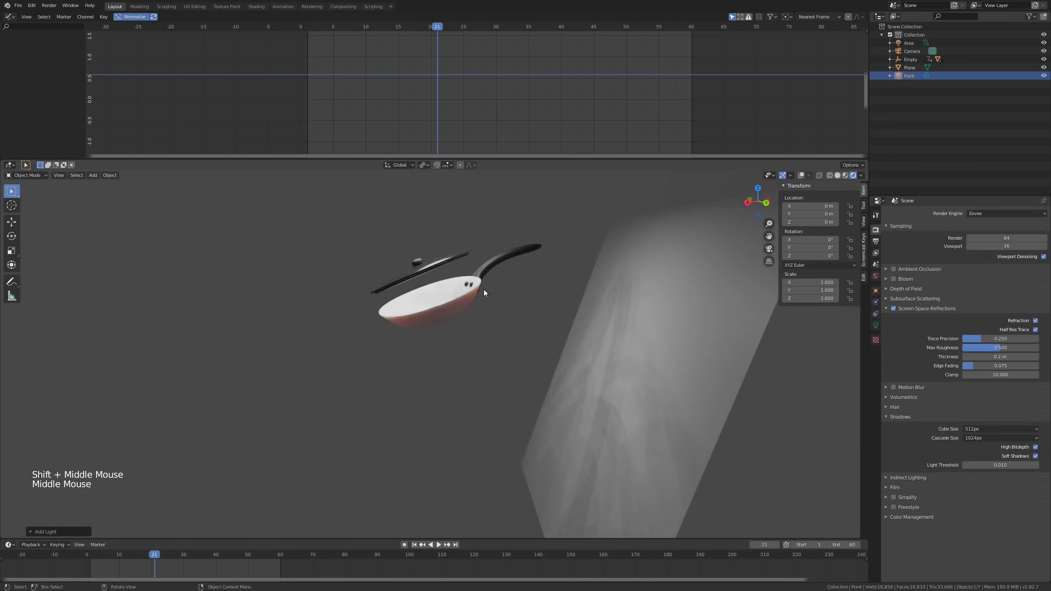
Show the viewport overlays and move the point light behind the pan, to about X -2.69, Y 2.23, Z -0.46 m.
{"action": "key", "text": "g"}
{"action": "left_click", "coordinate": [799, 177]}
{"action": "left_click", "coordinate": [800, 177]}
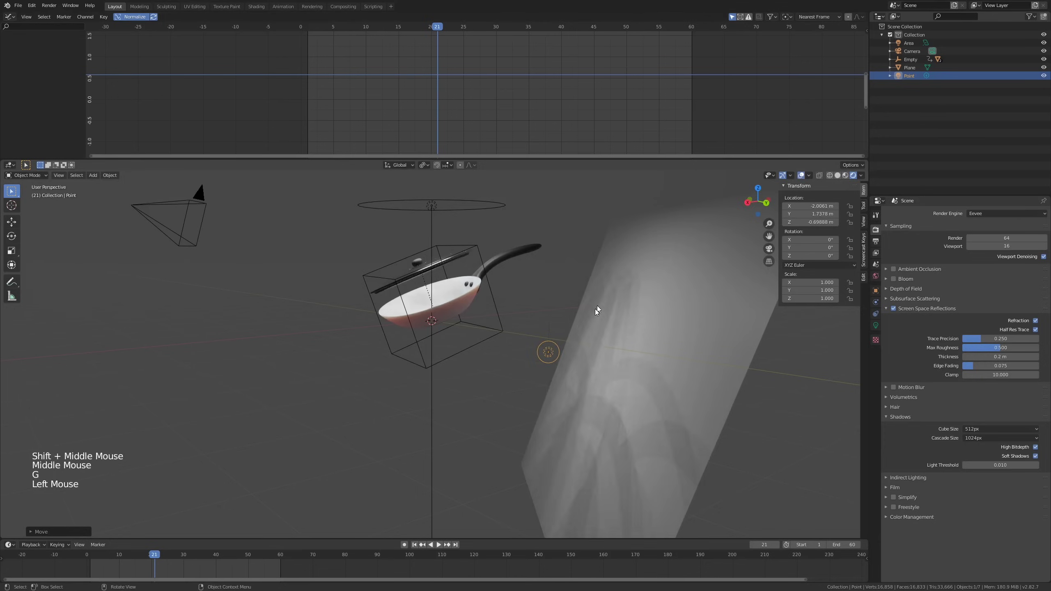
{"action": "key", "text": "g"}
{"action": "middle_click_drag", "start_coordinate": [632, 299], "coordinate": [682, 313]}
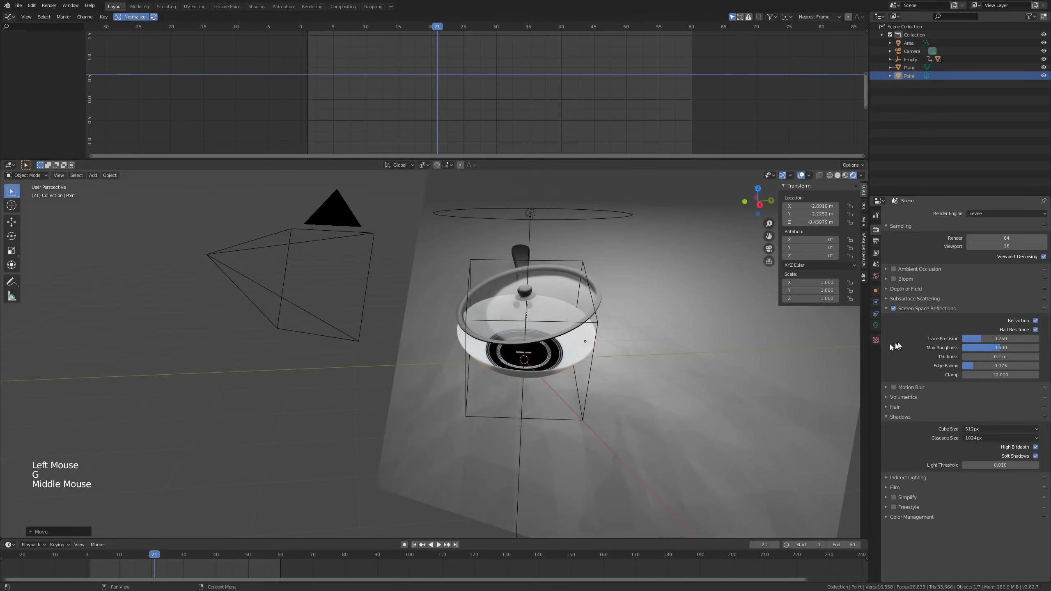
Disable Soft Shadows in the Eevee render settings and check the shadows on the backdrop.
{"action": "left_click", "coordinate": [875, 326]}
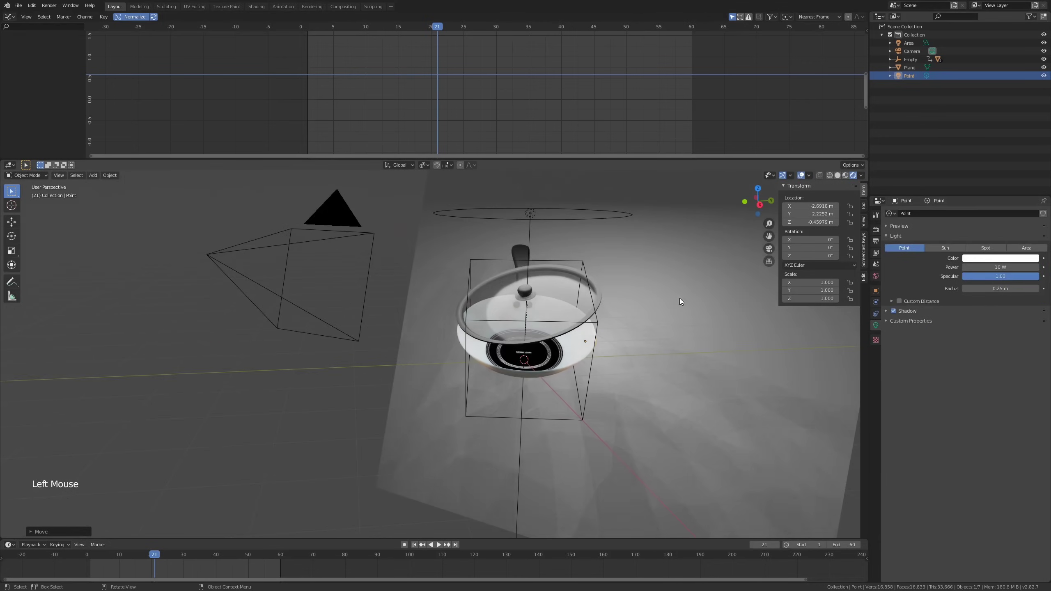
{"action": "left_click", "coordinate": [876, 240]}
{"action": "left_click", "coordinate": [875, 229]}
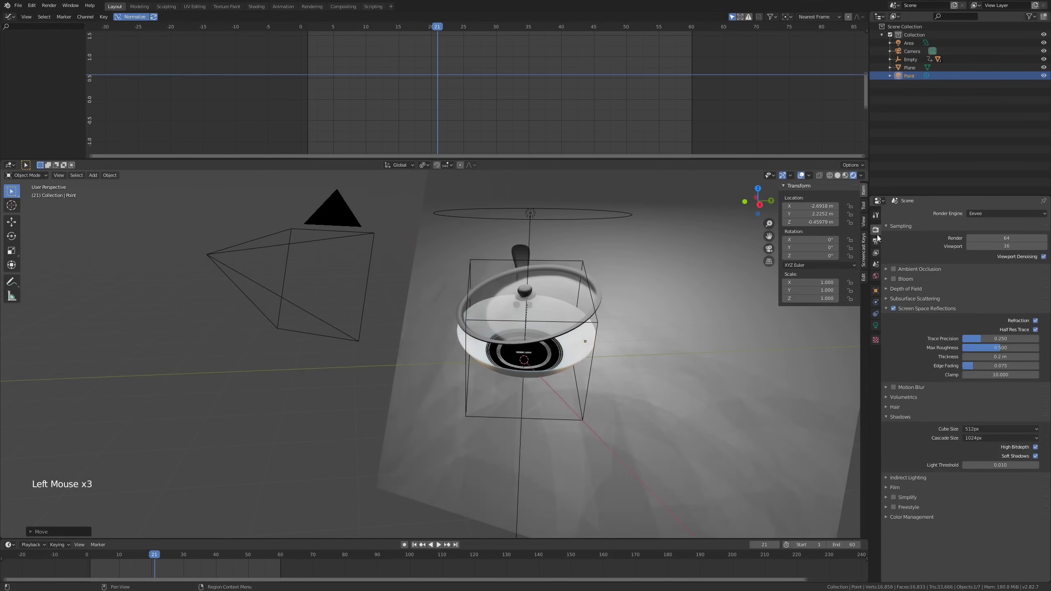
{"action": "left_click", "coordinate": [1035, 456]}
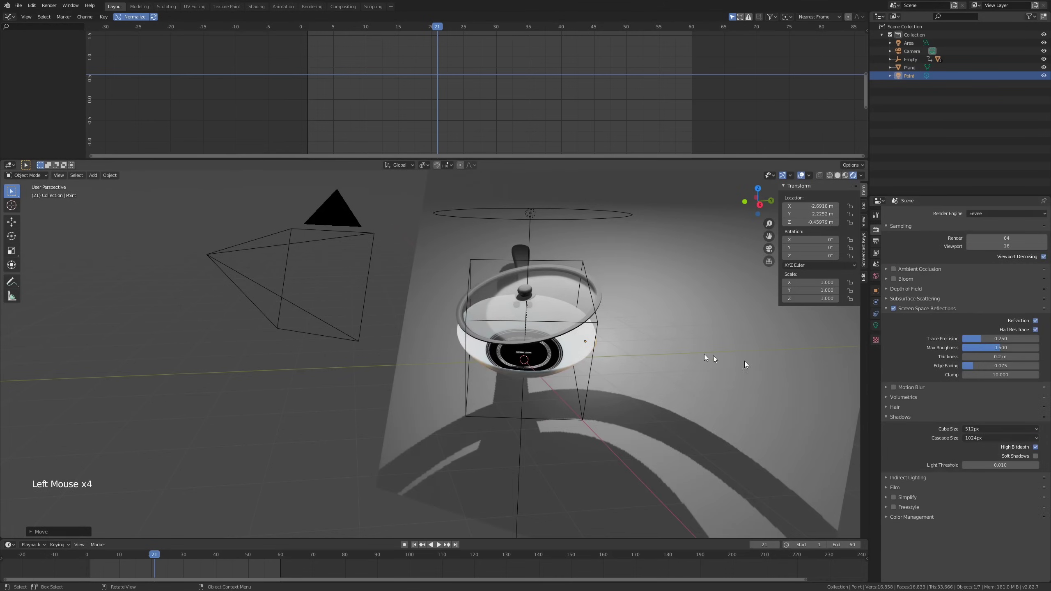
{"action": "middle_click_drag", "start_coordinate": [708, 359], "coordinate": [627, 340]}
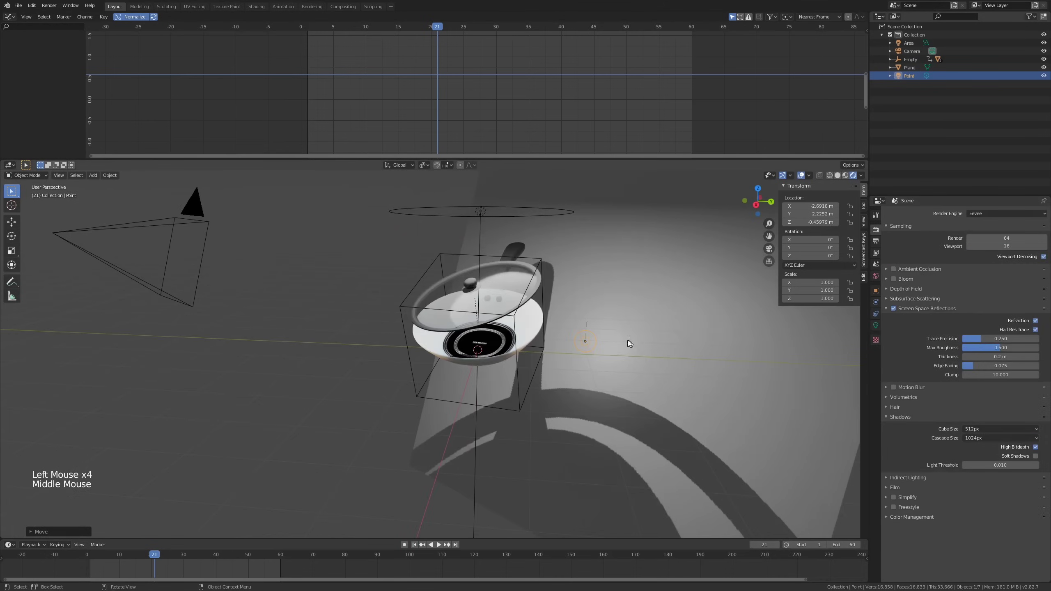
Set the point light's power to about 215 W and its radius to about 1.02 m, and return to camera view.
{"action": "left_click", "coordinate": [875, 326]}
{"action": "left_click_drag", "start_coordinate": [1000, 267], "coordinate": [1031, 289]}
{"action": "key", "text": "KP_0"}
{"action": "scroll", "coordinate": [637, 297], "scroll_direction": "up", "scroll_amount": 1}
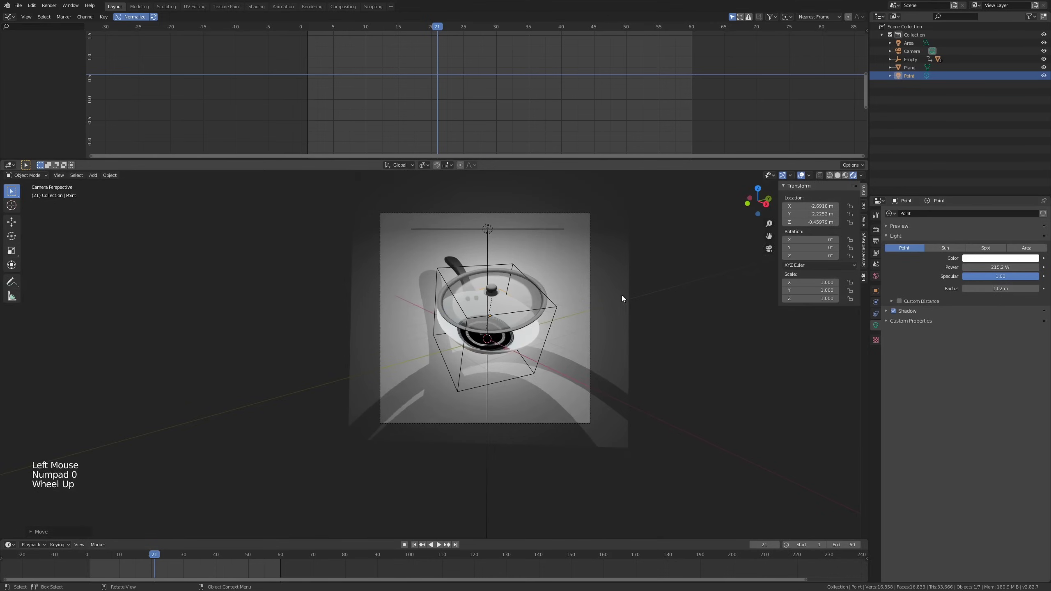
Select the backdrop plane and give it a new material.
{"action": "left_click", "coordinate": [622, 291]}
{"action": "left_click", "coordinate": [622, 292]}
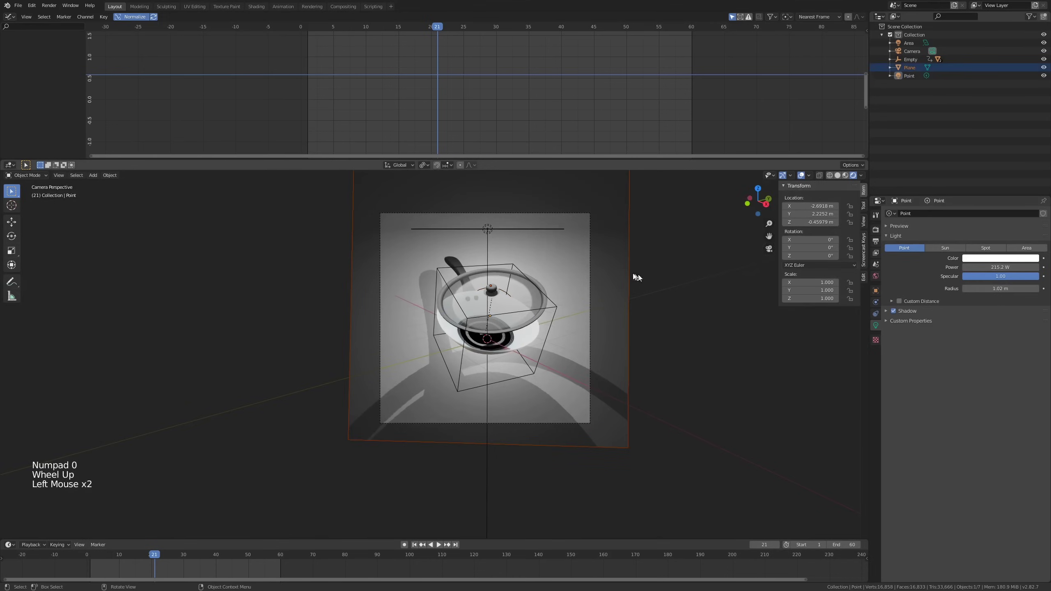
{"action": "left_click", "coordinate": [637, 278]}
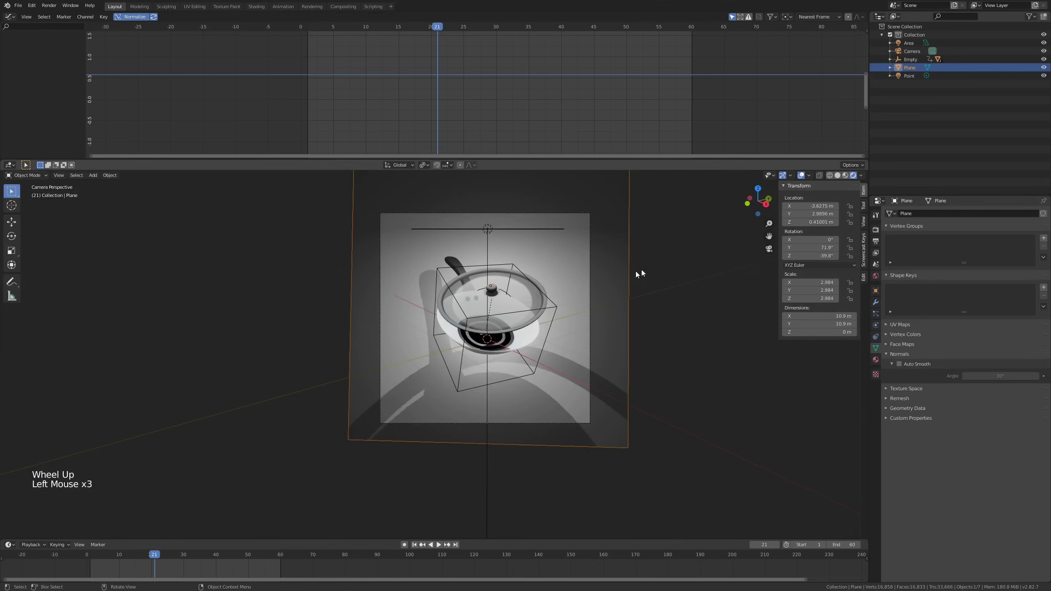
{"action": "left_click", "coordinate": [876, 361]}
{"action": "left_click", "coordinate": [956, 249]}
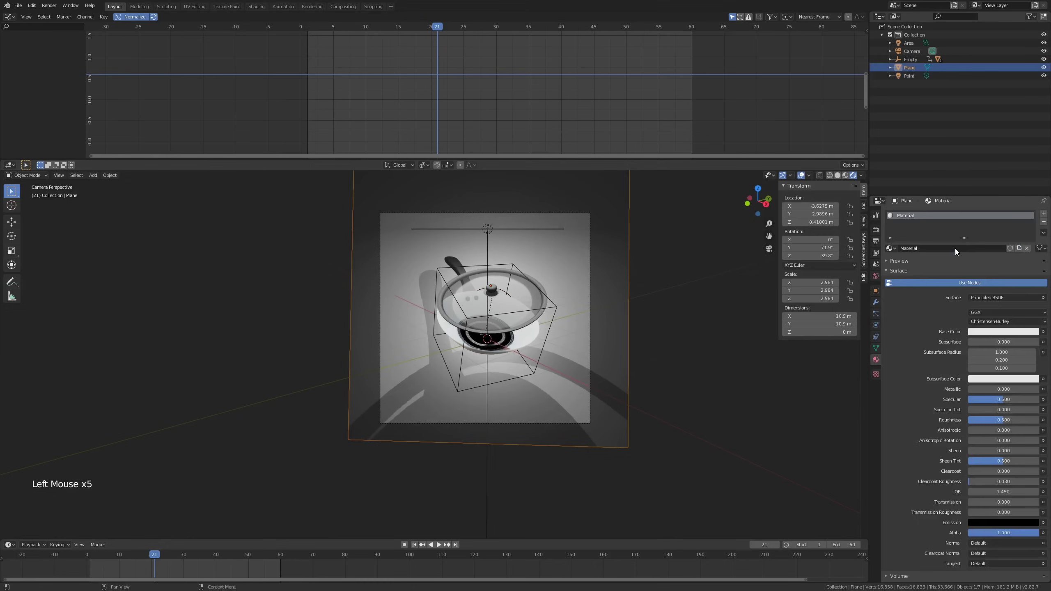
Darken the backdrop material's base color to dark grey, with specular 0.3 and roughness 0.9.
{"action": "left_click", "coordinate": [979, 335]}
{"action": "left_click_drag", "start_coordinate": [1009, 311], "coordinate": [985, 311], "text": "ctrl"}
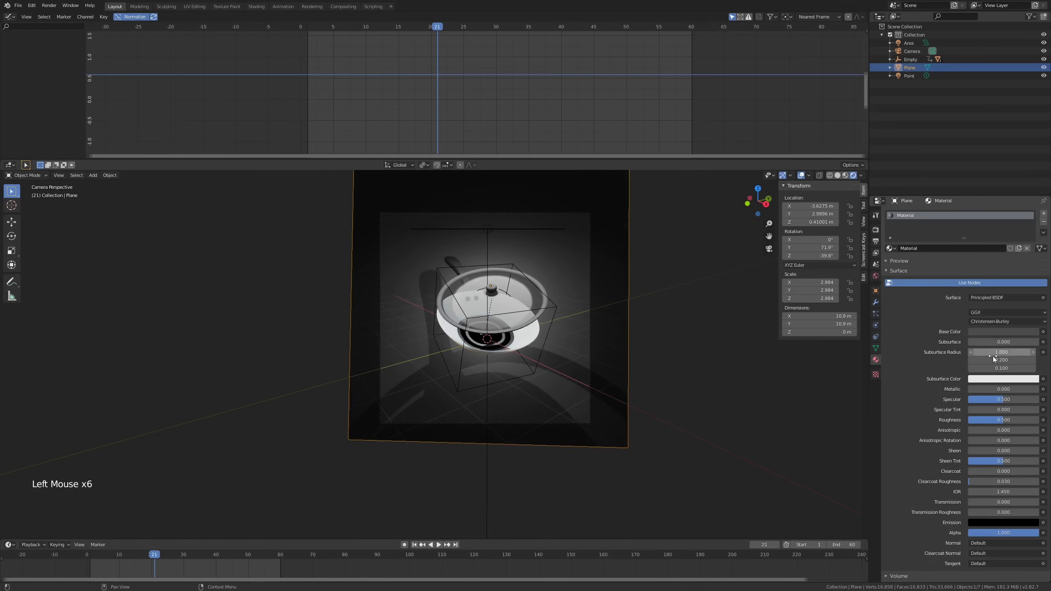
{"action": "mouse_move", "coordinate": [1011, 419]}
{"action": "left_mouse_down", "text": "ctrl"}
{"action": "mouse_move", "coordinate": [1031, 419]}
{"action": "mouse_move", "coordinate": [1011, 400]}
{"action": "left_mouse_up", "text": "ctrl"}
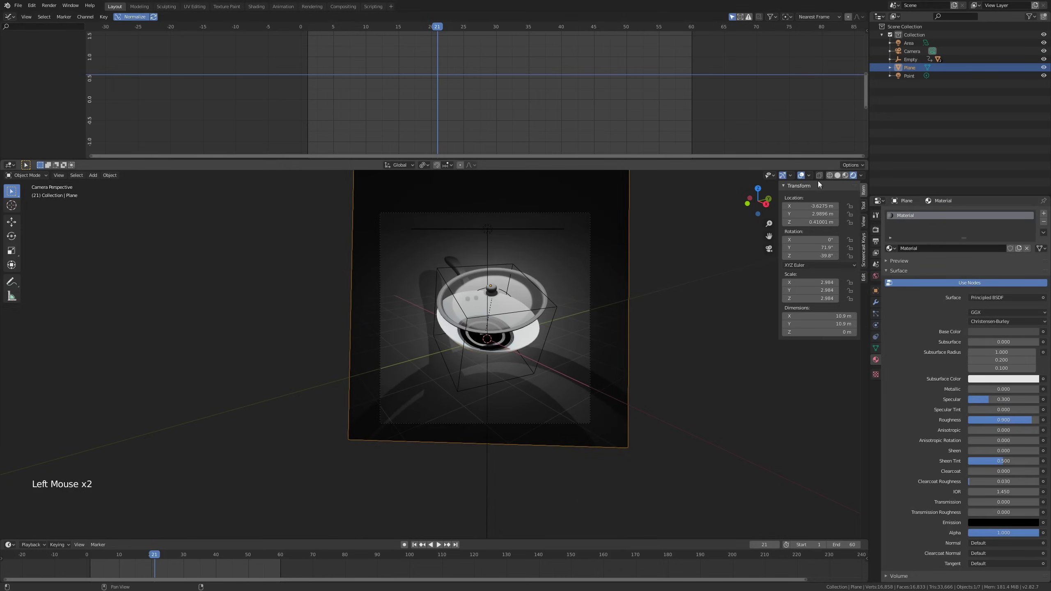
Hide the viewport overlays, play the animation in camera view, and scrub the timeline to frame 66.
{"action": "left_click", "coordinate": [801, 175]}
{"action": "scroll", "coordinate": [538, 335], "scroll_direction": "up", "scroll_amount": 1}
{"action": "scroll", "coordinate": [534, 347], "scroll_direction": "down", "scroll_amount": 1}
{"action": "middle_click_drag", "start_coordinate": [534, 347], "coordinate": [573, 339], "text": "shift"}
{"action": "key", "text": "space"}
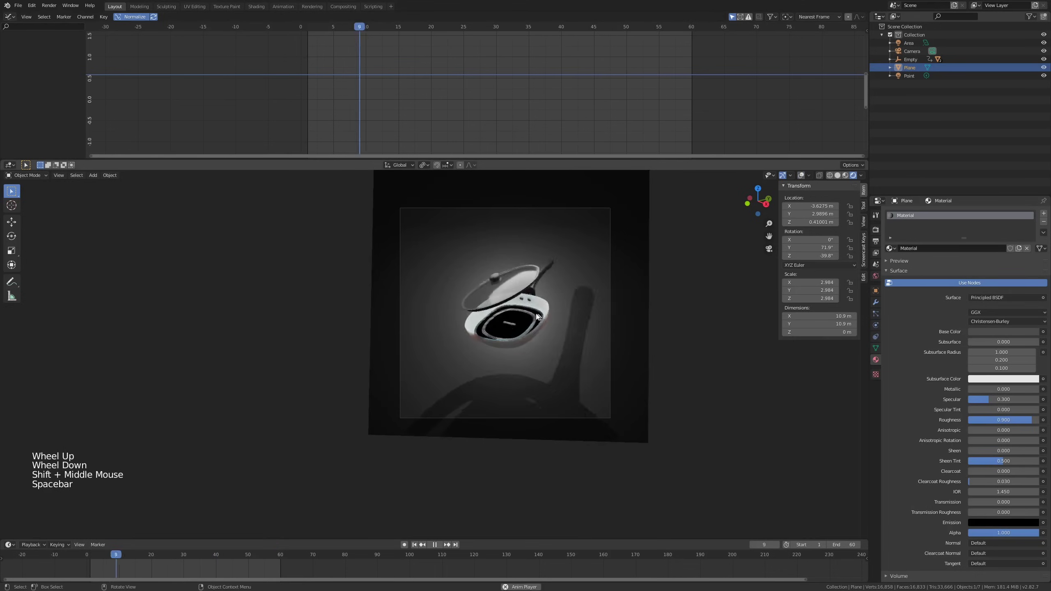
{"action": "scroll", "coordinate": [539, 312], "scroll_direction": "up", "scroll_amount": 4}
{"action": "scroll", "coordinate": [544, 311], "scroll_direction": "down", "scroll_amount": 2}
{"action": "key", "text": "space"}
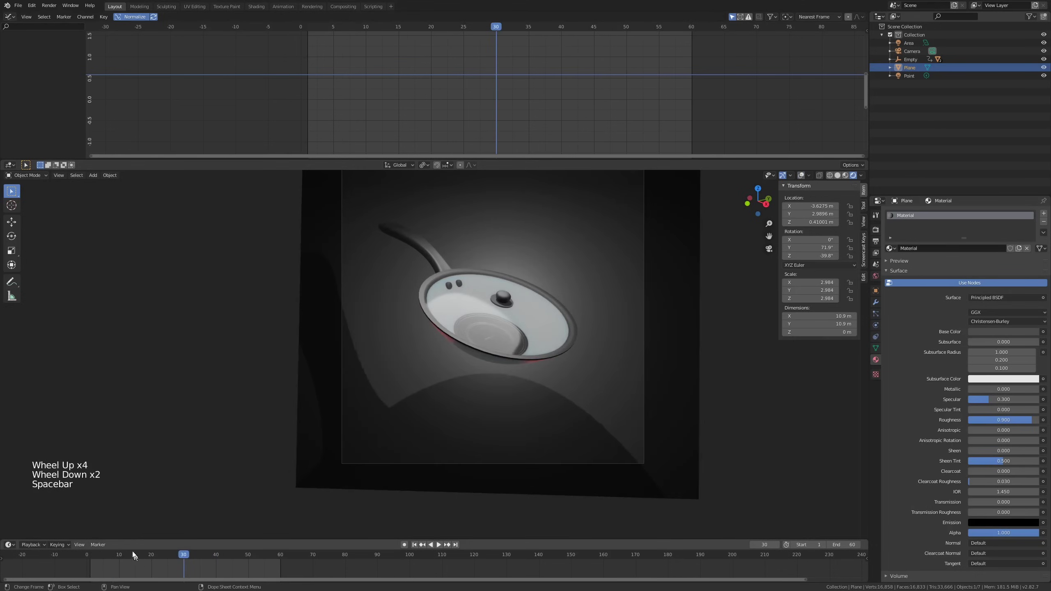
{"action": "left_click_drag", "start_coordinate": [183, 556], "coordinate": [300, 557]}
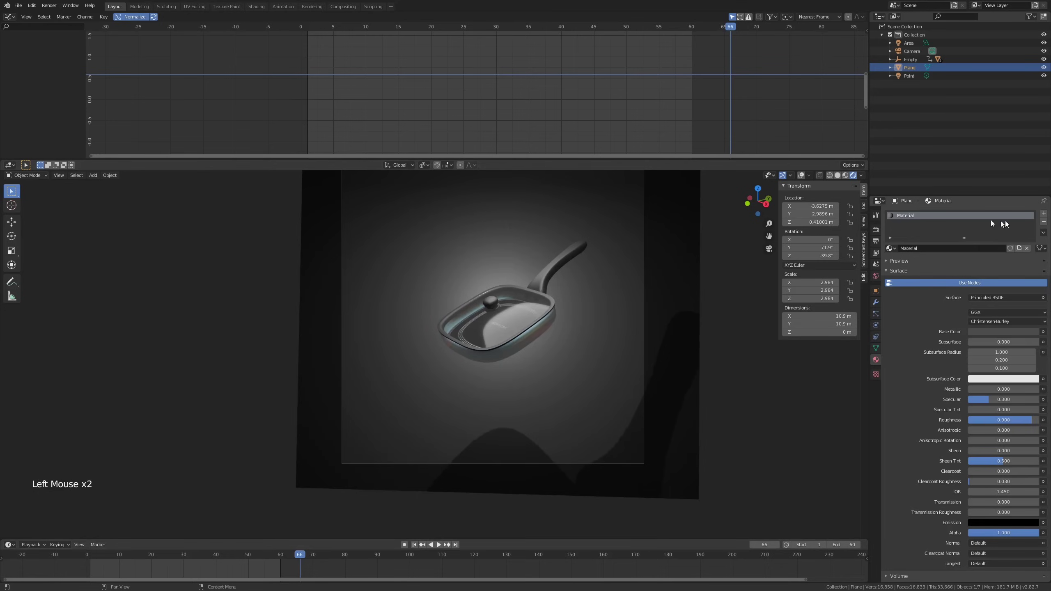
Select the pan's lid and inspect it up close with its handle material settings.
{"action": "scroll", "coordinate": [591, 307], "scroll_direction": "up", "scroll_amount": 5}
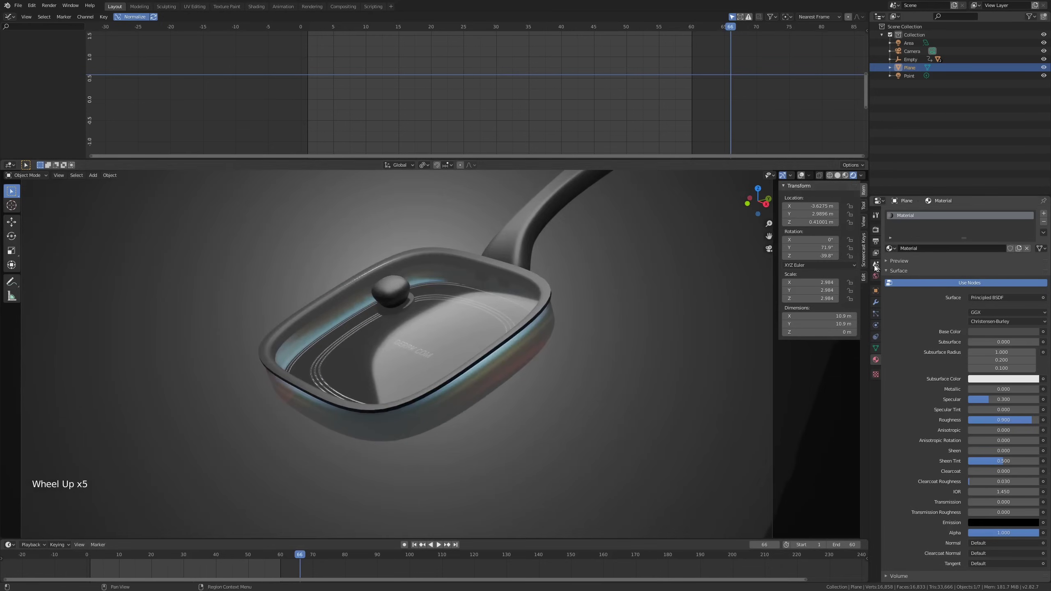
{"action": "scroll", "coordinate": [542, 298], "scroll_direction": "up", "scroll_amount": 1}
{"action": "left_click", "coordinate": [551, 286]}
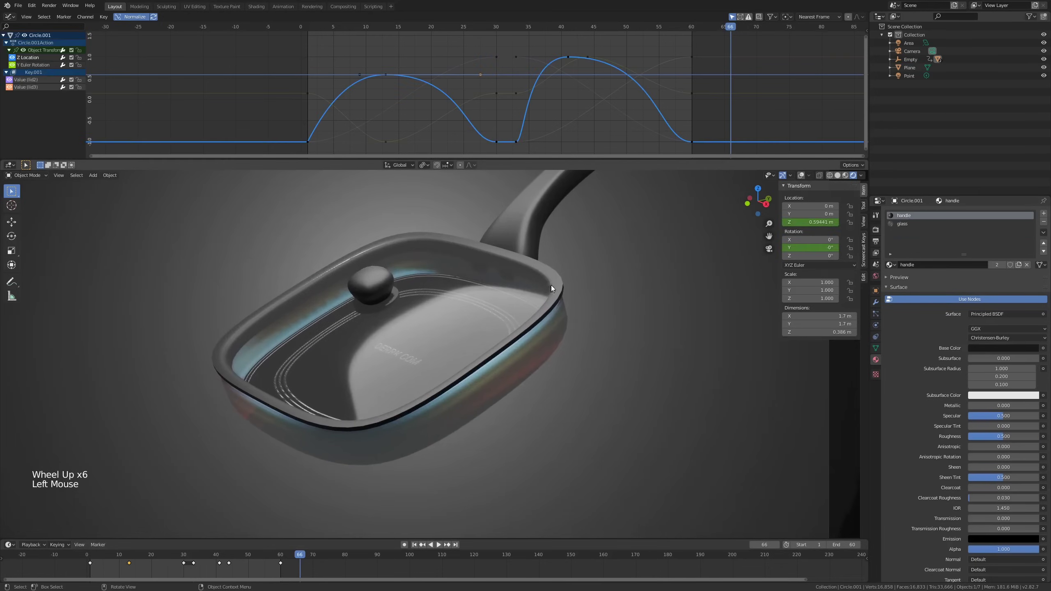
{"action": "left_click", "coordinate": [554, 280]}
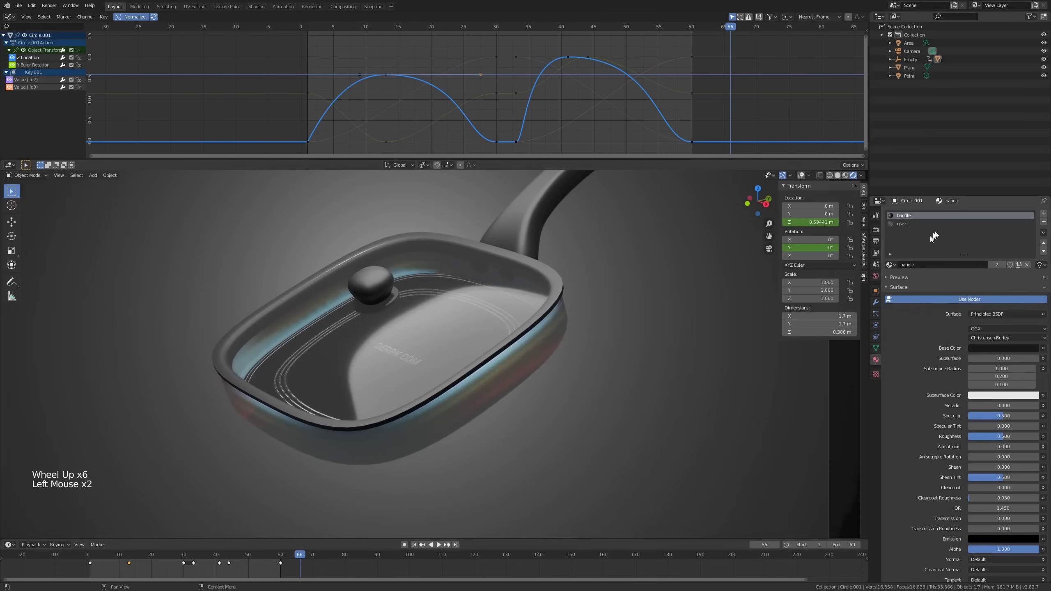
Switch to the OBS window.
{"action": "key", "text": "alt+Tab"}
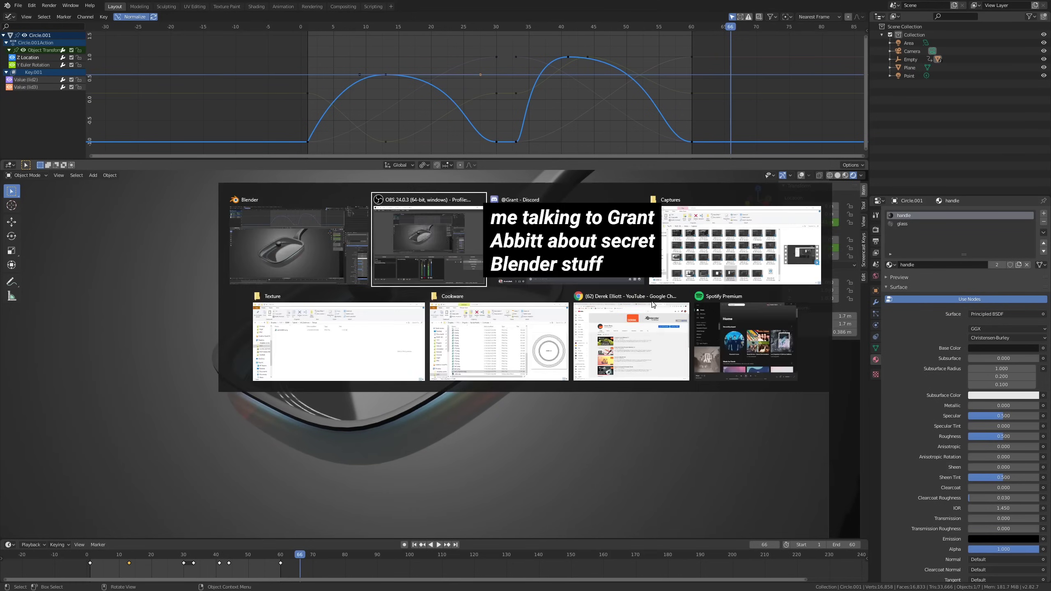
{"action": "left_click", "coordinate": [471, 247]}
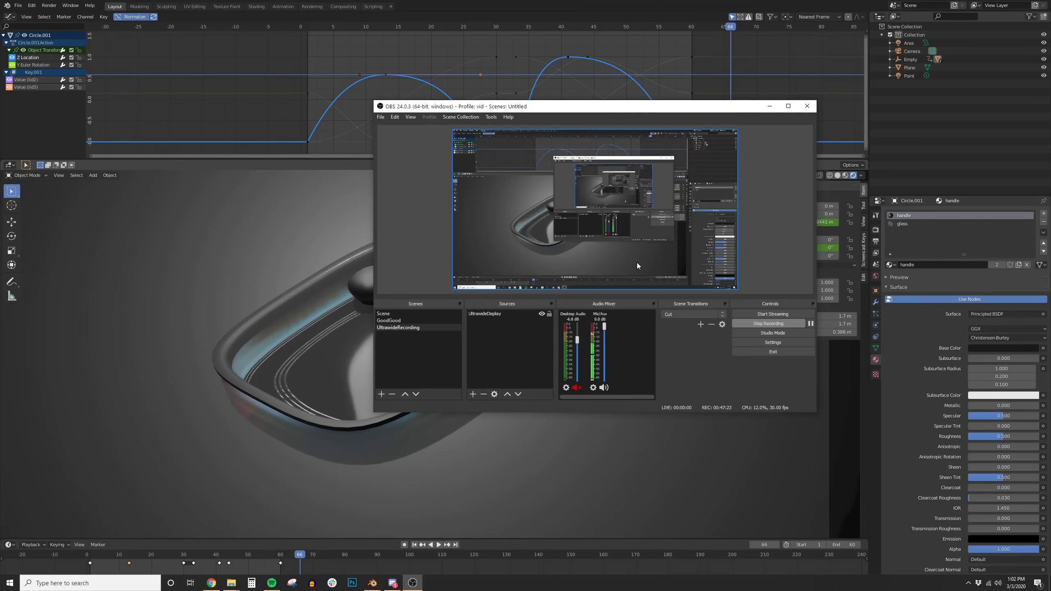
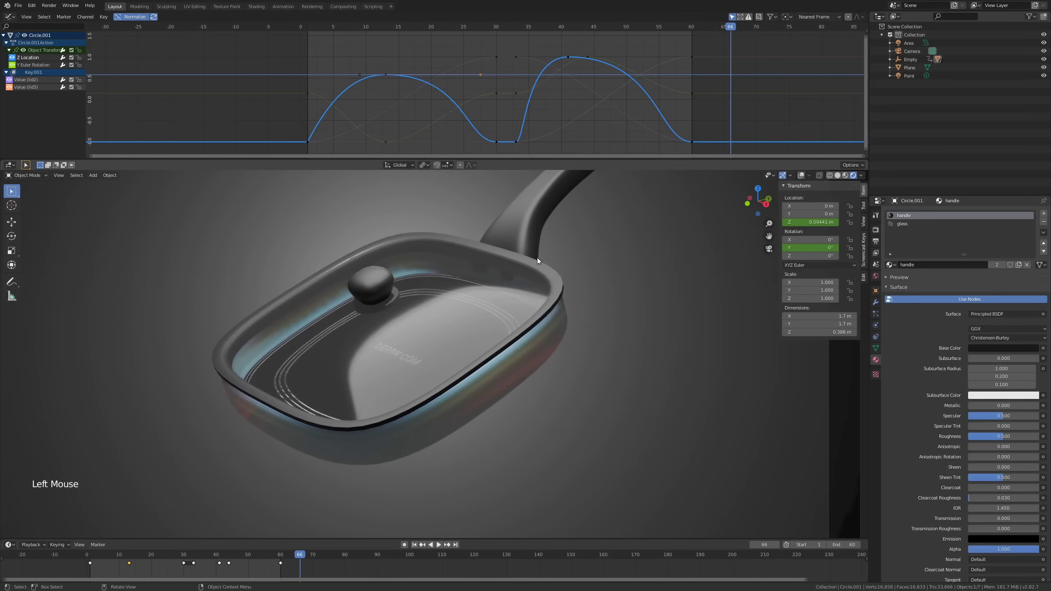
Add a third material slot to the lid with a new material named derrkred.
{"action": "mouse_move", "coordinate": [537, 257]}
{"action": "middle_mouse_down", "text": "shift"}
{"action": "mouse_move", "coordinate": [554, 274]}
{"action": "mouse_move", "coordinate": [544, 273]}
{"action": "middle_mouse_up", "text": "shift"}
{"action": "scroll", "coordinate": [556, 266], "scroll_direction": "down", "scroll_amount": 1}
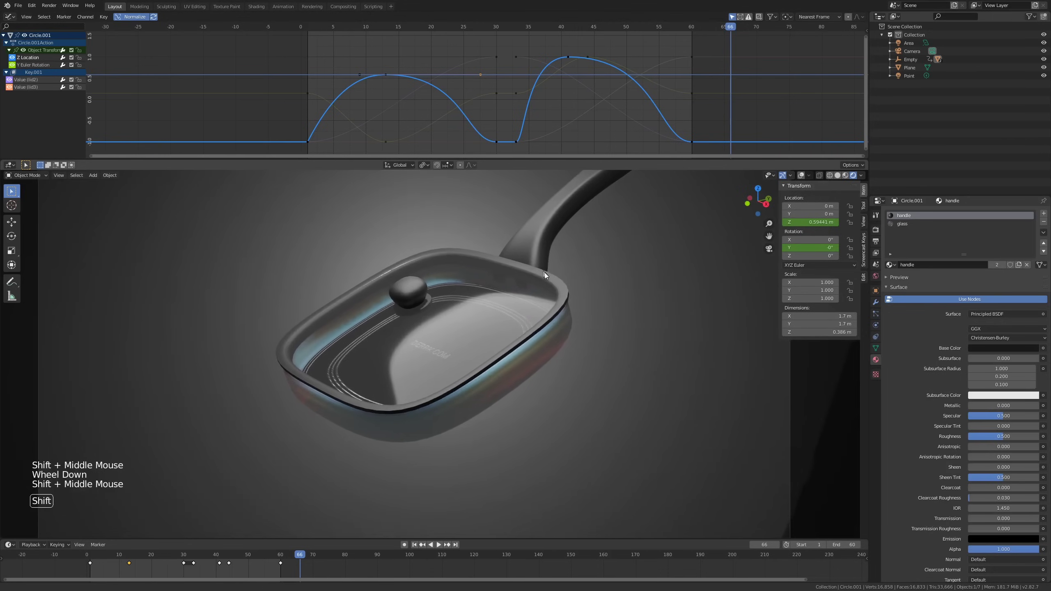
{"action": "scroll", "coordinate": [546, 289], "scroll_direction": "down", "scroll_amount": 2}
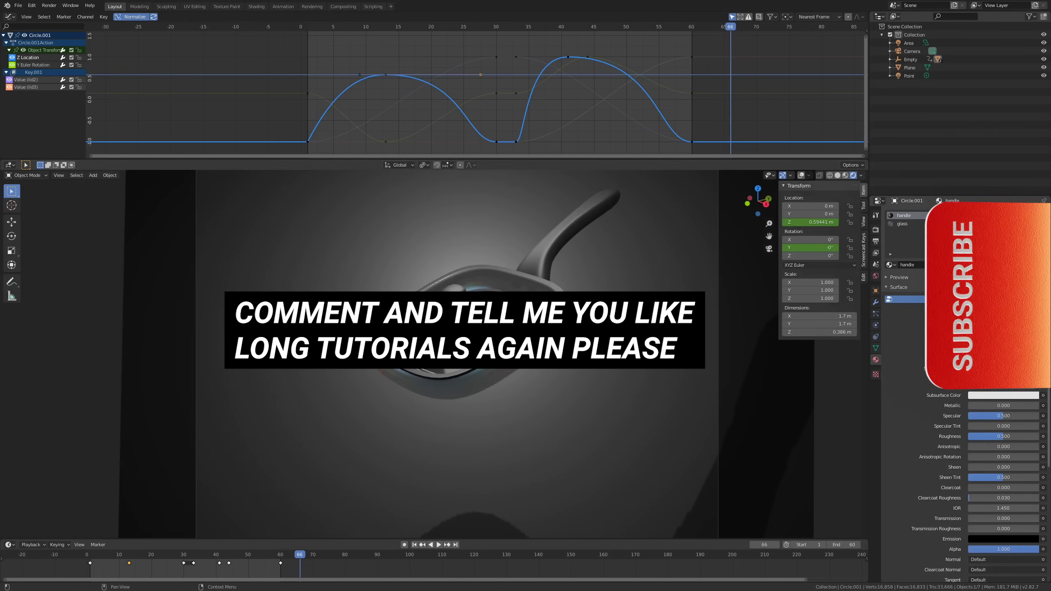
{"action": "left_click", "coordinate": [1043, 214]}
{"action": "left_click", "coordinate": [931, 265]}
{"action": "left_click", "coordinate": [930, 266]}
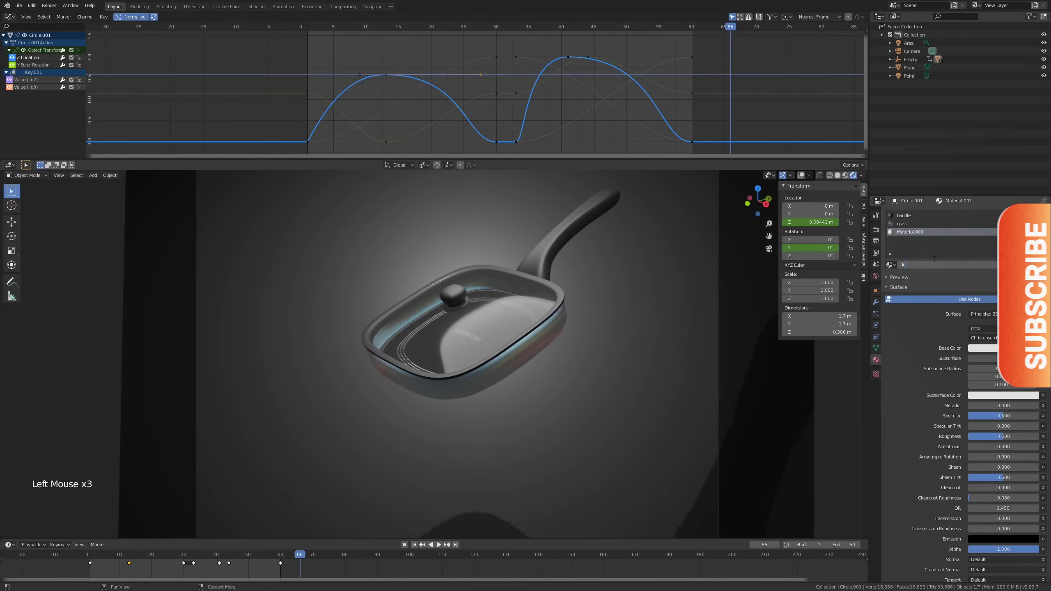
{"action": "type", "text": "derrkt"}
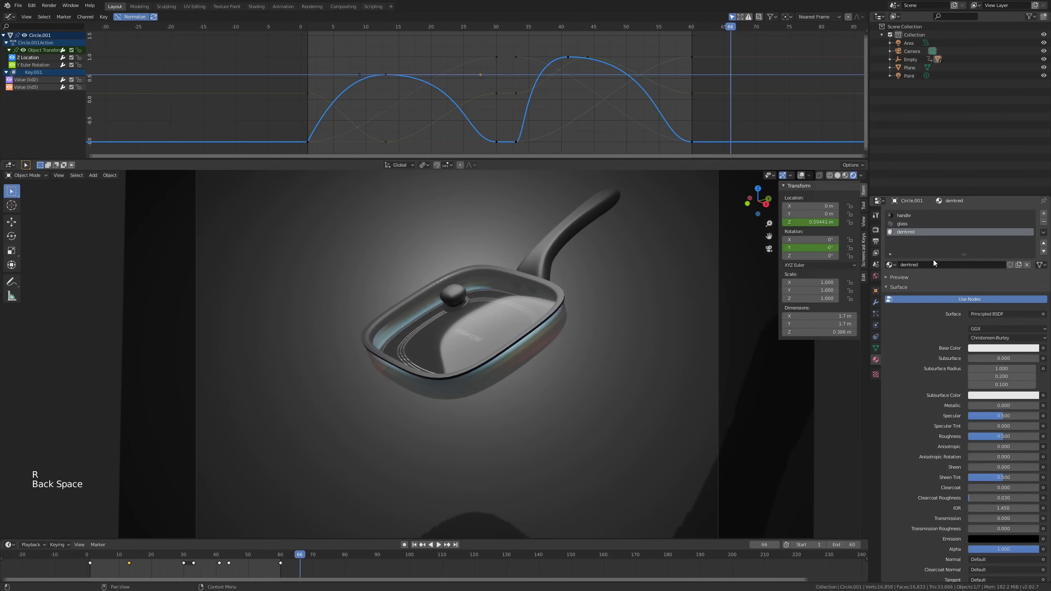
{"action": "key", "text": "Tab"}
{"action": "key", "text": "Tab"}
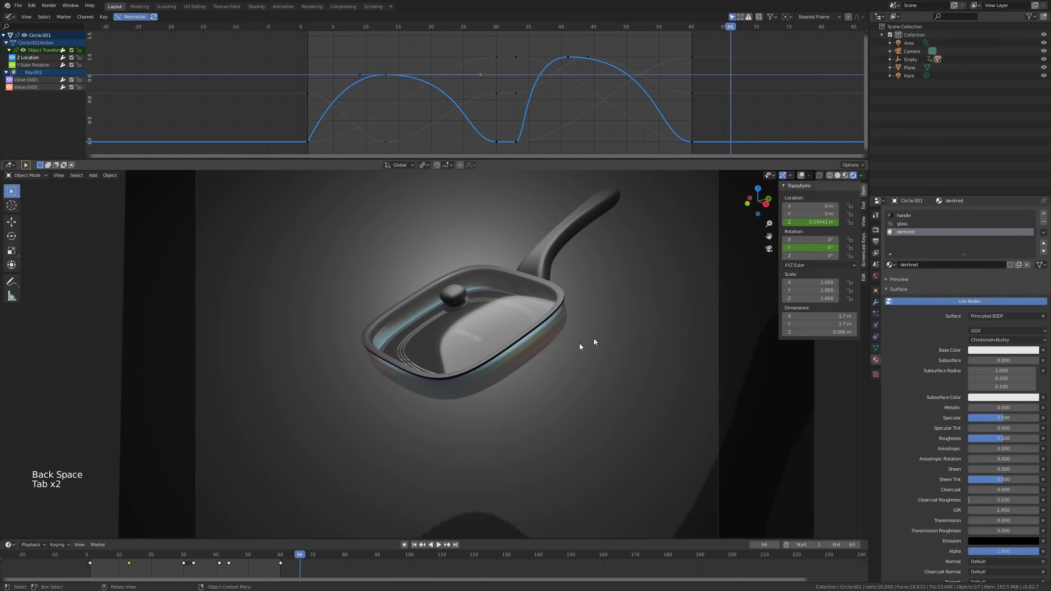
Set the derrkred material's base color to orange-red, hex E73400.
{"action": "scroll", "coordinate": [996, 284], "scroll_direction": "down", "scroll_amount": 1}
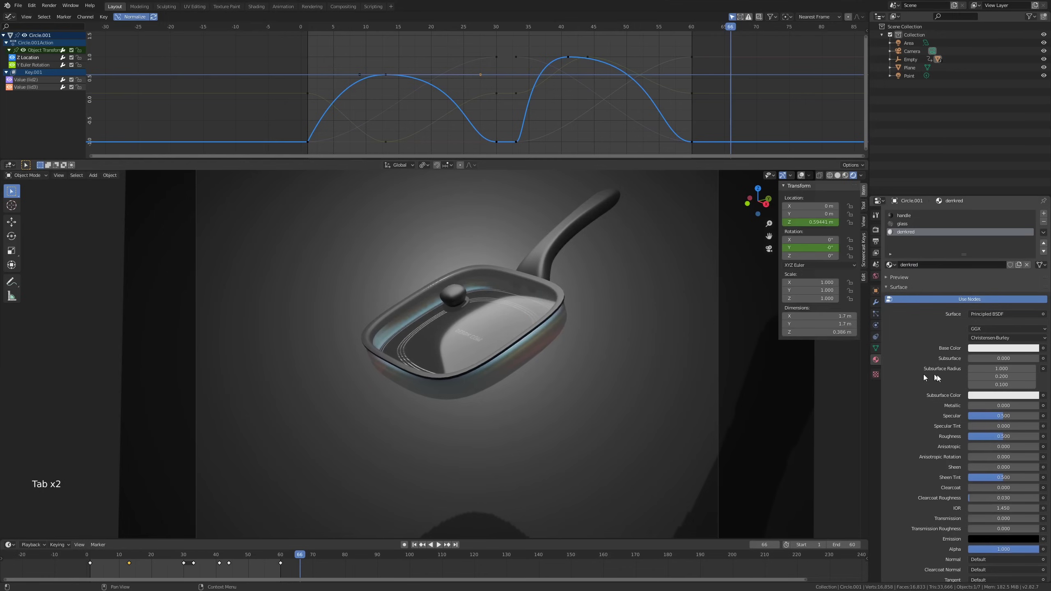
{"action": "left_click", "coordinate": [978, 349]}
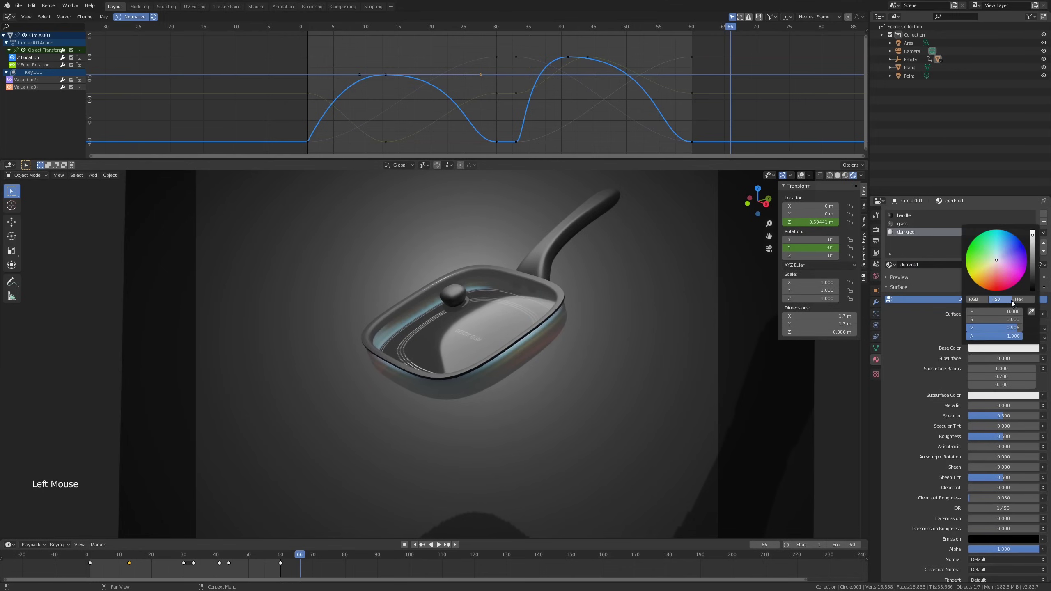
{"action": "left_click_drag", "start_coordinate": [1000, 274], "coordinate": [994, 290]}
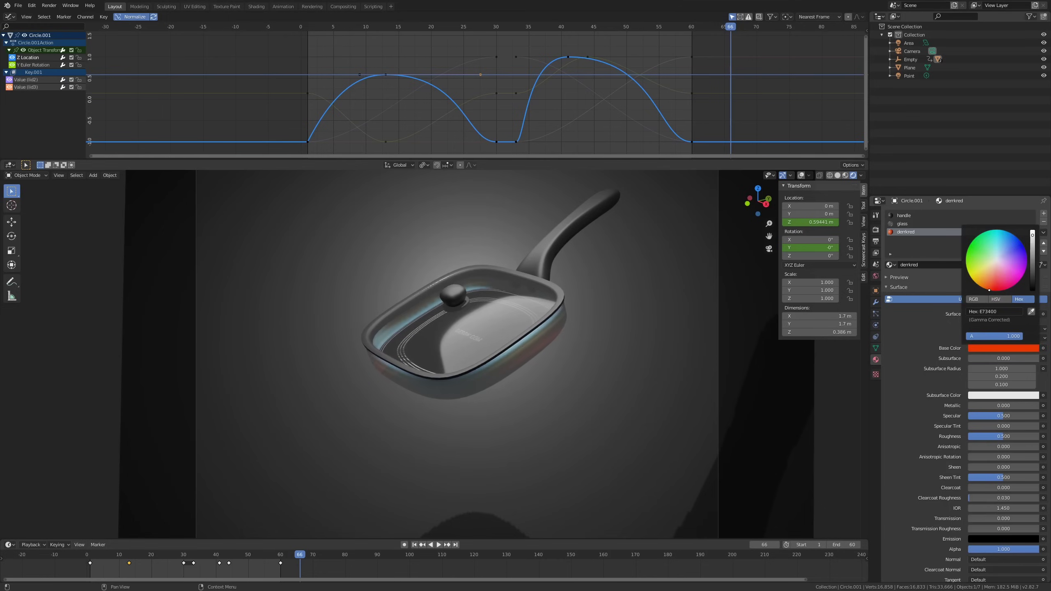
Set the rim material index offset to 2 in the lid's Solidify modifier.
{"action": "middle_click_drag", "start_coordinate": [442, 348], "coordinate": [452, 346]}
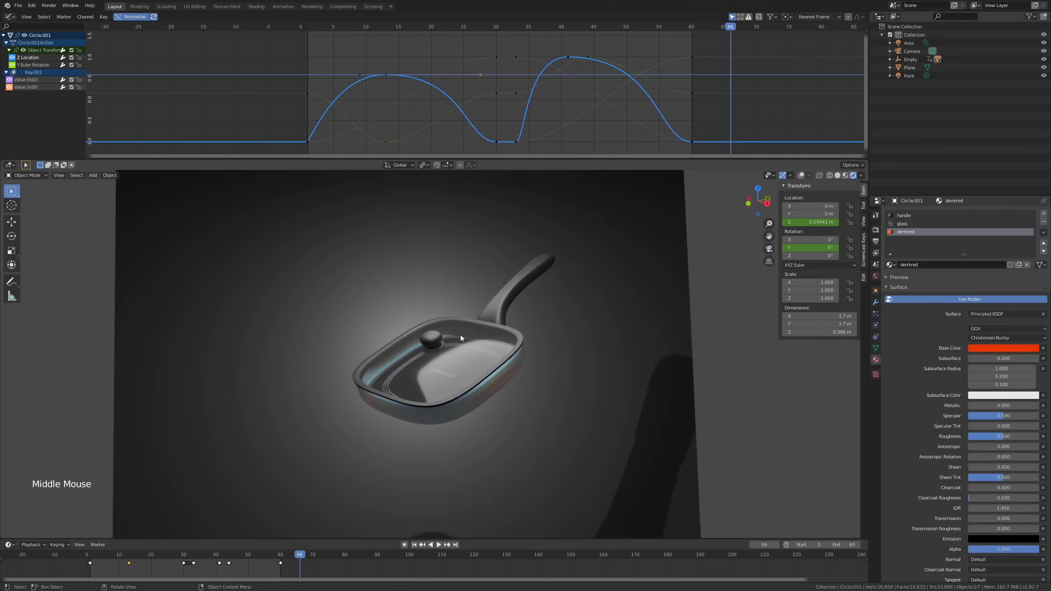
{"action": "left_click", "coordinate": [876, 303]}
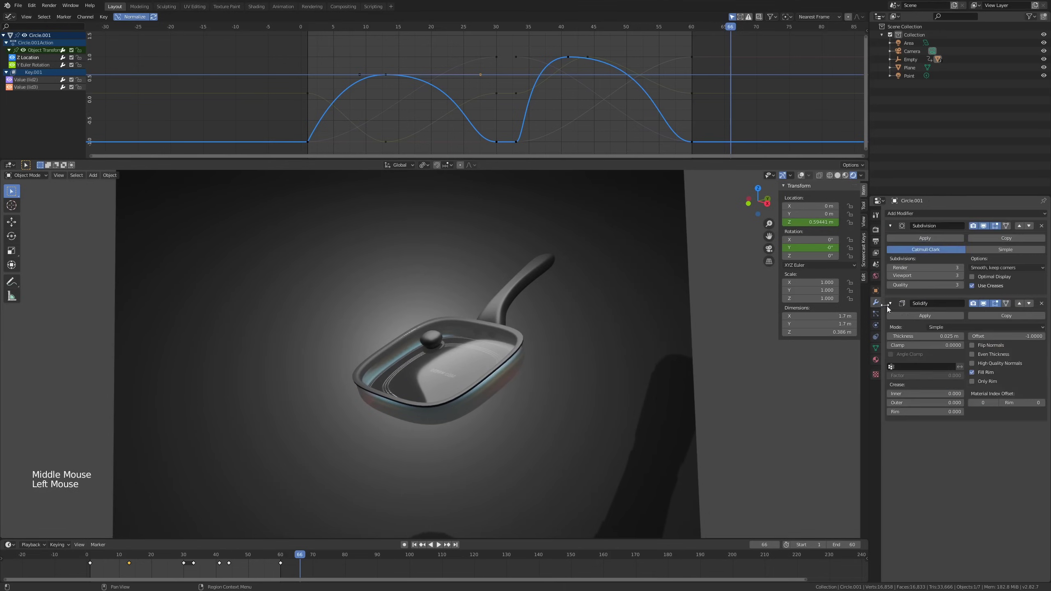
{"action": "left_click", "coordinate": [1042, 404]}
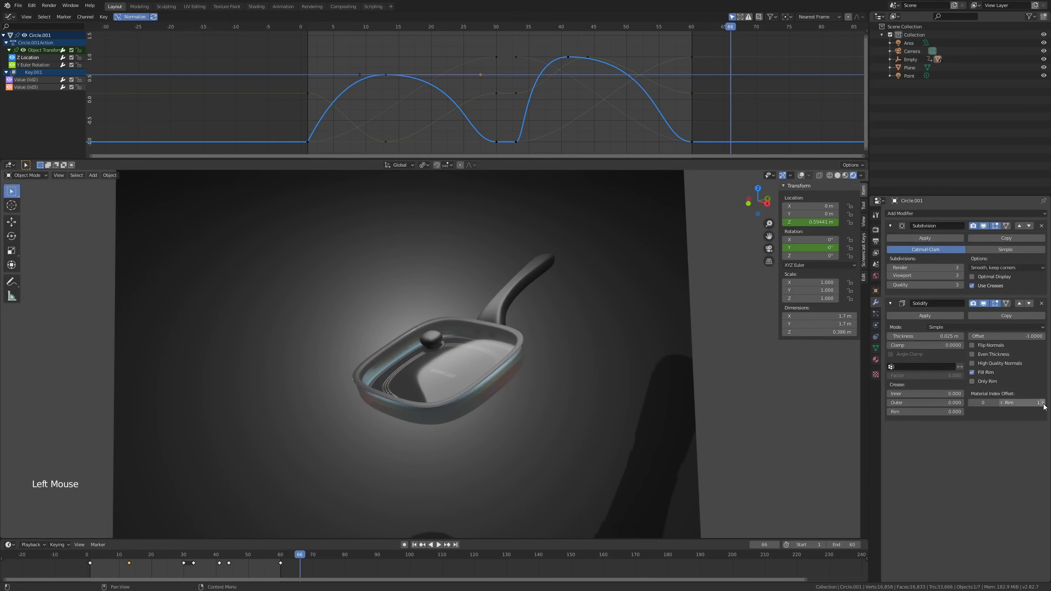
{"action": "scroll", "coordinate": [459, 396], "scroll_direction": "up", "scroll_amount": 3}
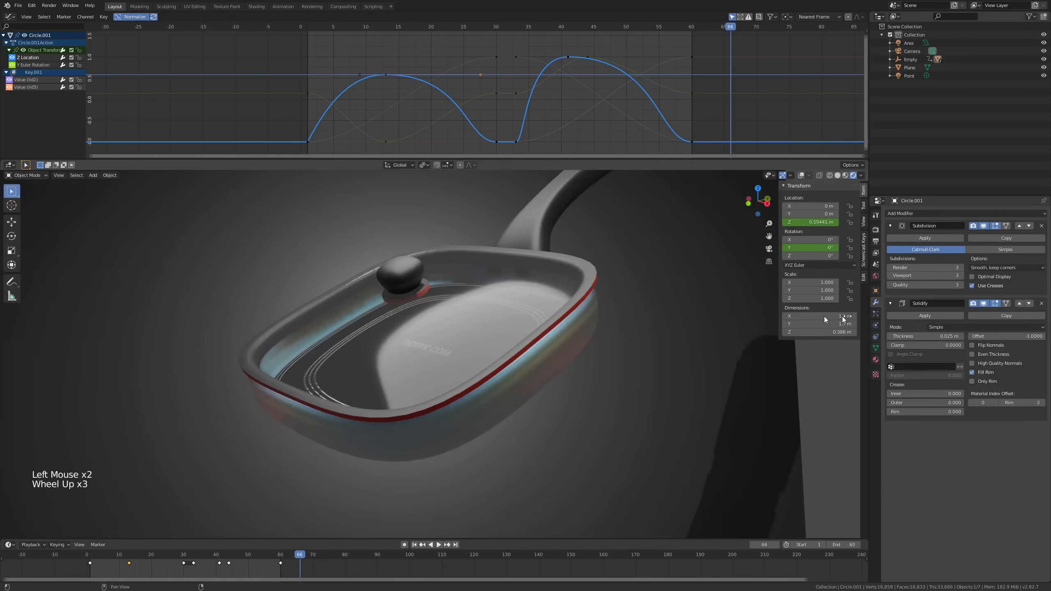
Set the derrkred material's roughness to 0.8 and specular to 0.3, and brighten its orange-red base color.
{"action": "left_click", "coordinate": [875, 359]}
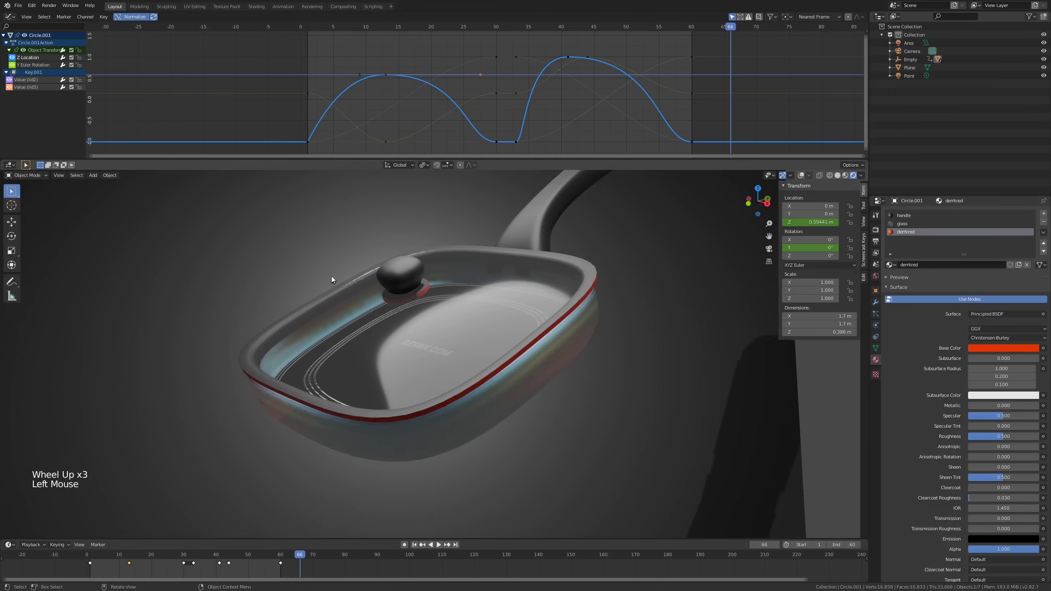
{"action": "scroll", "coordinate": [332, 276], "scroll_direction": "up", "scroll_amount": 3}
{"action": "middle_click_drag", "start_coordinate": [430, 305], "coordinate": [491, 296], "text": "shift"}
{"action": "scroll", "coordinate": [496, 299], "scroll_direction": "down", "scroll_amount": 2}
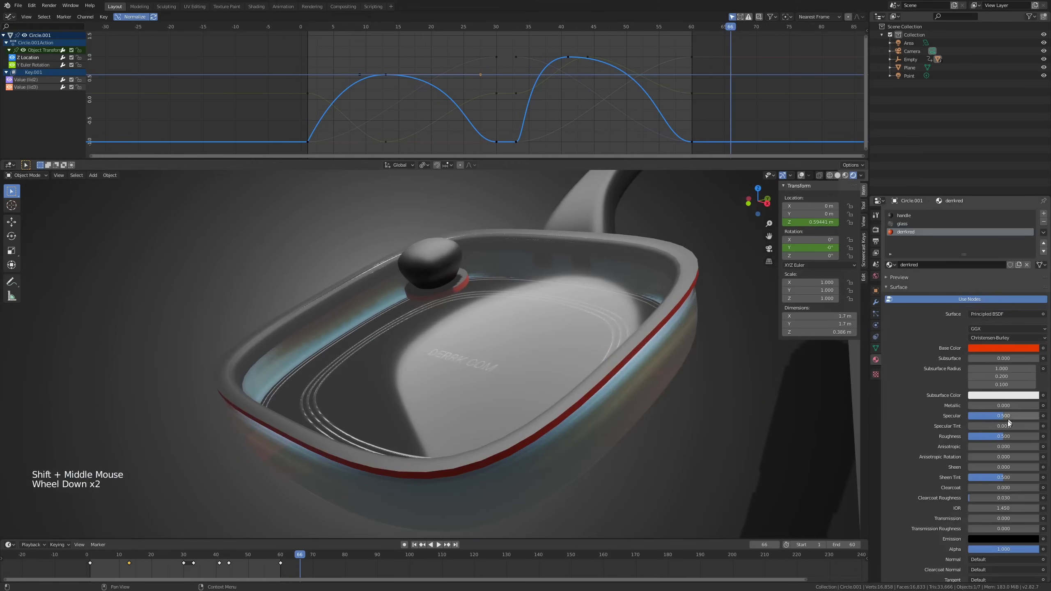
{"action": "left_click_drag", "start_coordinate": [1023, 436], "coordinate": [1022, 436]}
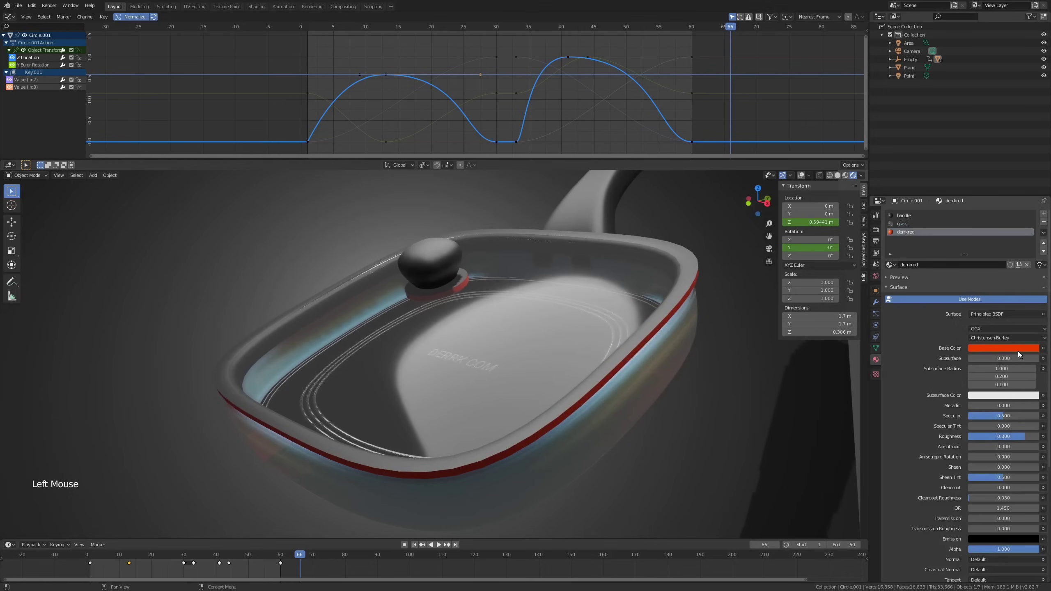
{"action": "left_click", "coordinate": [1018, 352]}
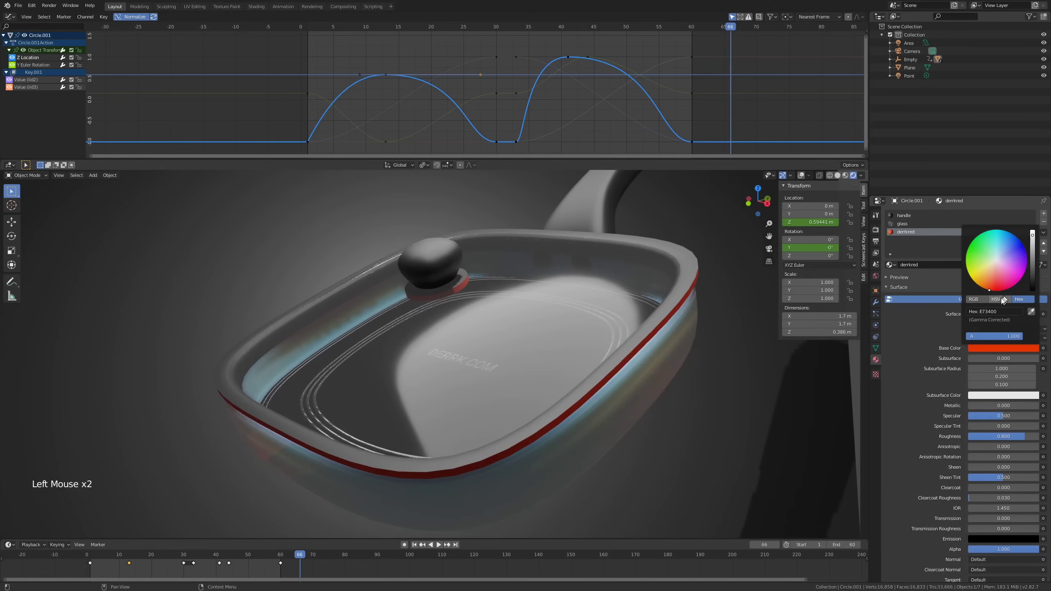
{"action": "mouse_move", "coordinate": [1000, 329]}
{"action": "left_mouse_down"}
{"action": "mouse_move", "coordinate": [973, 322]}
{"action": "mouse_move", "coordinate": [997, 322]}
{"action": "left_mouse_up"}
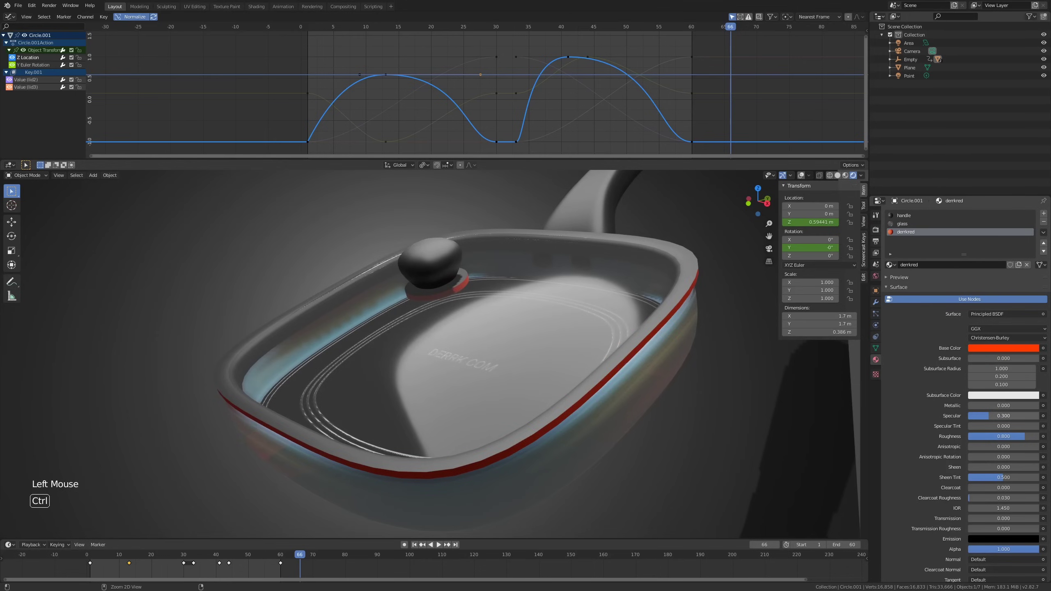
{"action": "left_click", "coordinate": [876, 303]}
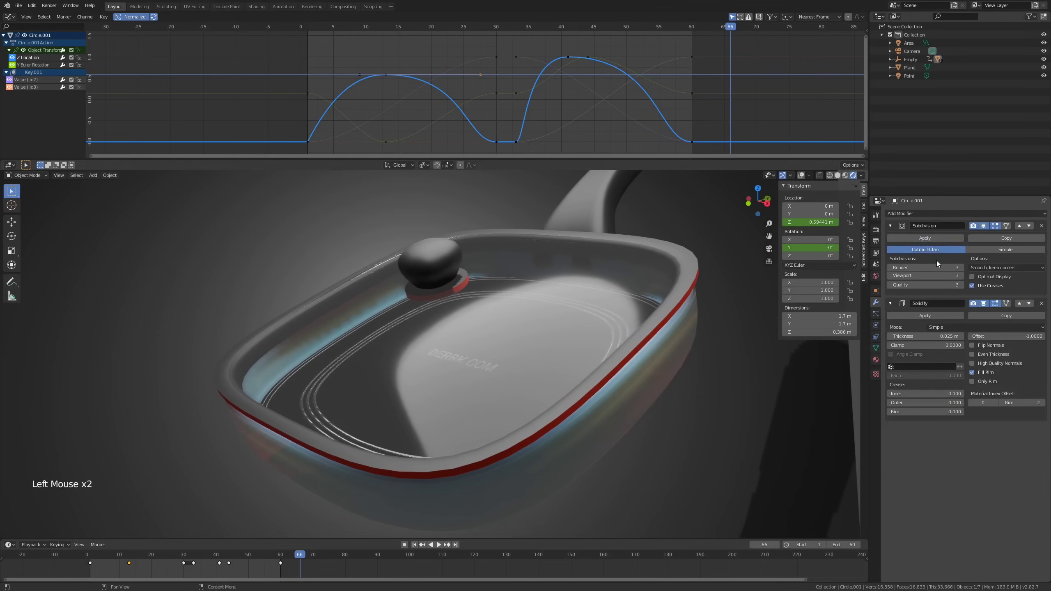
{"action": "scroll", "coordinate": [637, 296], "scroll_direction": "down", "scroll_amount": 3}
{"action": "scroll", "coordinate": [635, 302], "scroll_direction": "up", "scroll_amount": 2}
{"action": "scroll", "coordinate": [635, 302], "scroll_direction": "down", "scroll_amount": 1}
{"action": "key", "text": "r"}
{"action": "key", "text": "r"}
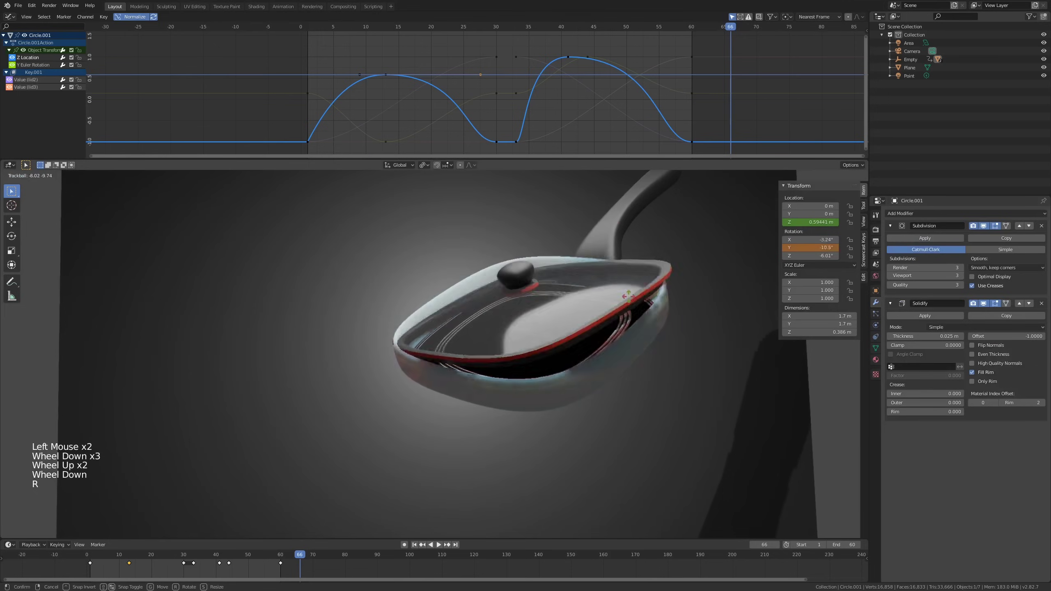
{"action": "right_click", "coordinate": [645, 314]}
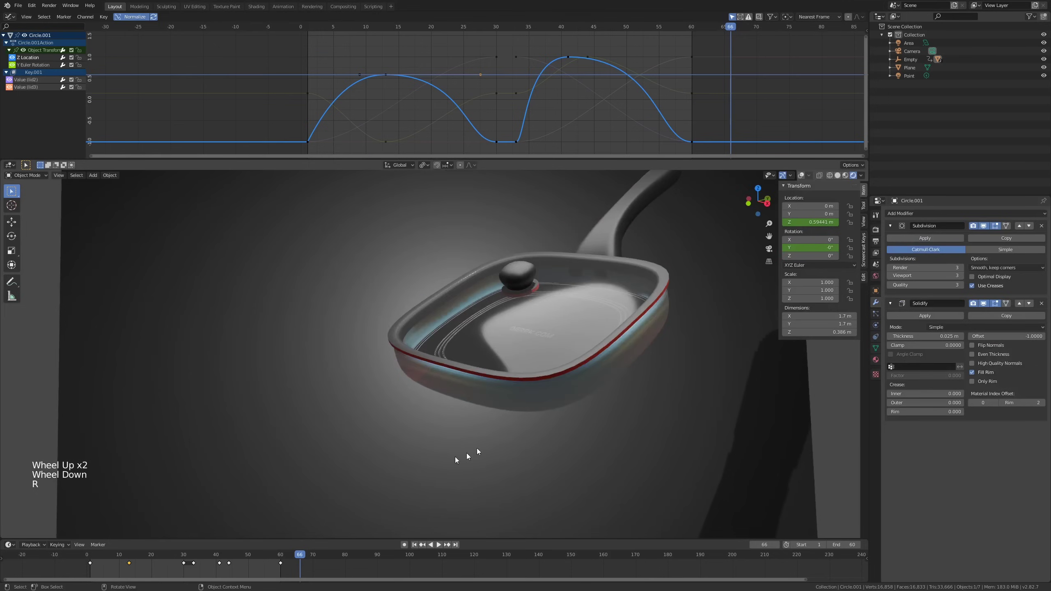
Scrub the animation to frame 56 and bring the whole backdrop plane into view.
{"action": "left_click_drag", "start_coordinate": [132, 559], "coordinate": [265, 544]}
{"action": "scroll", "coordinate": [577, 310], "scroll_direction": "down", "scroll_amount": 5}
{"action": "scroll", "coordinate": [596, 311], "scroll_direction": "down", "scroll_amount": 2}
{"action": "middle_click_drag", "start_coordinate": [579, 310], "coordinate": [563, 328]}
{"action": "scroll", "coordinate": [596, 312], "scroll_direction": "down", "scroll_amount": 1, "text": "shift"}
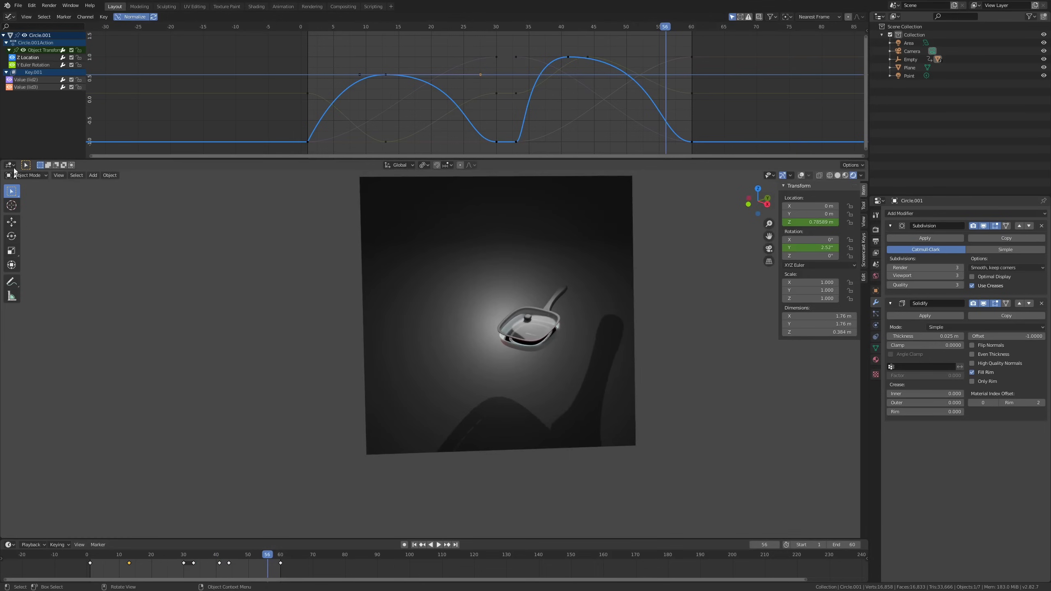
Split the 3D viewport in two and put the rendered one in camera view with its sidebar and toolbar hidden.
{"action": "left_click_drag", "start_coordinate": [3, 161], "coordinate": [447, 252]}
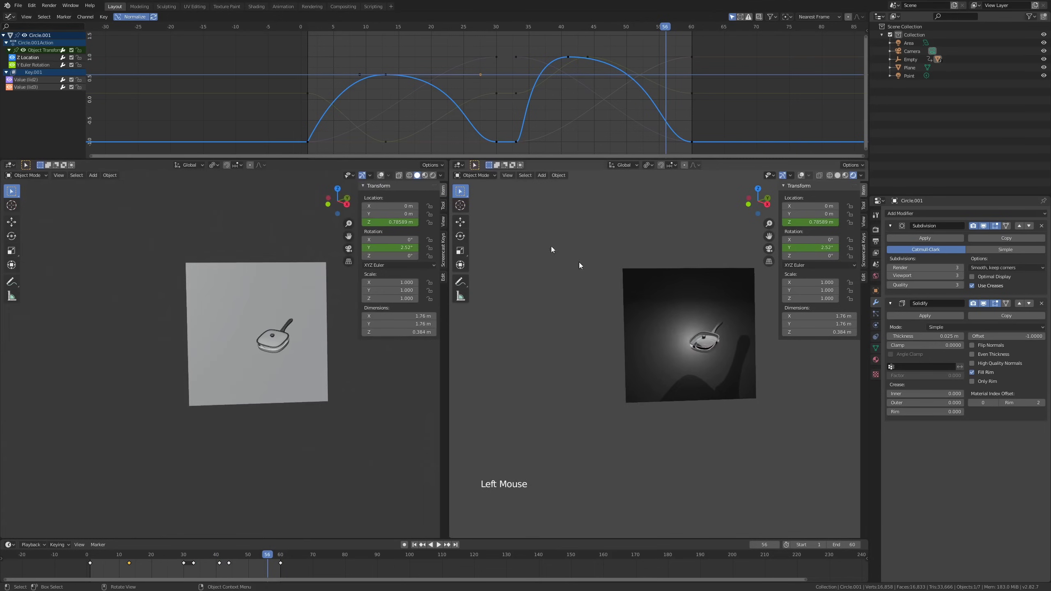
{"action": "key", "text": "KP_0"}
{"action": "middle_click_drag", "start_coordinate": [678, 301], "coordinate": [636, 332], "text": "shift"}
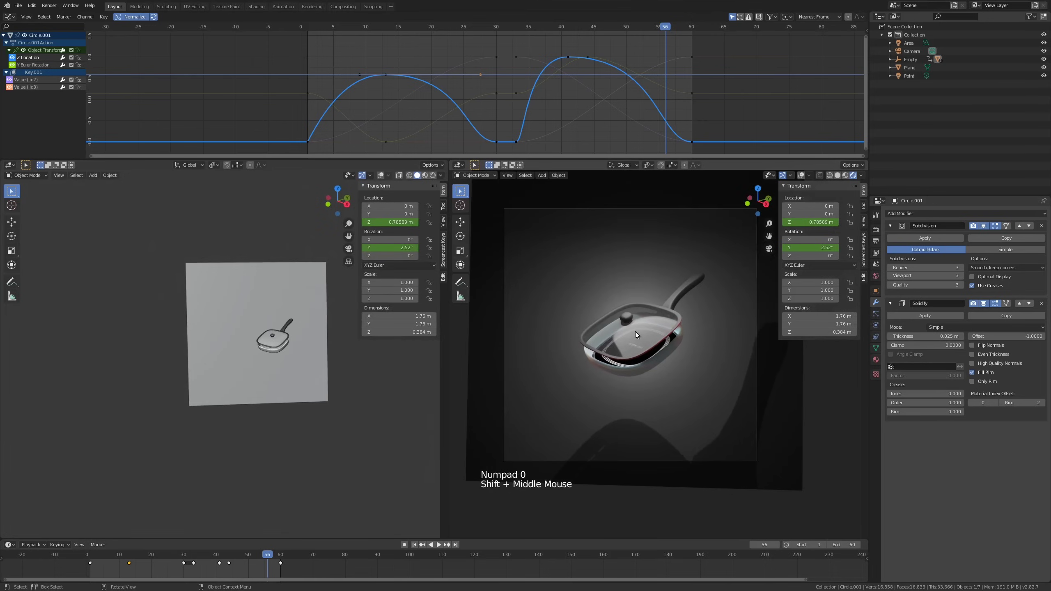
{"action": "key", "text": "b"}
{"action": "key", "text": "n"}
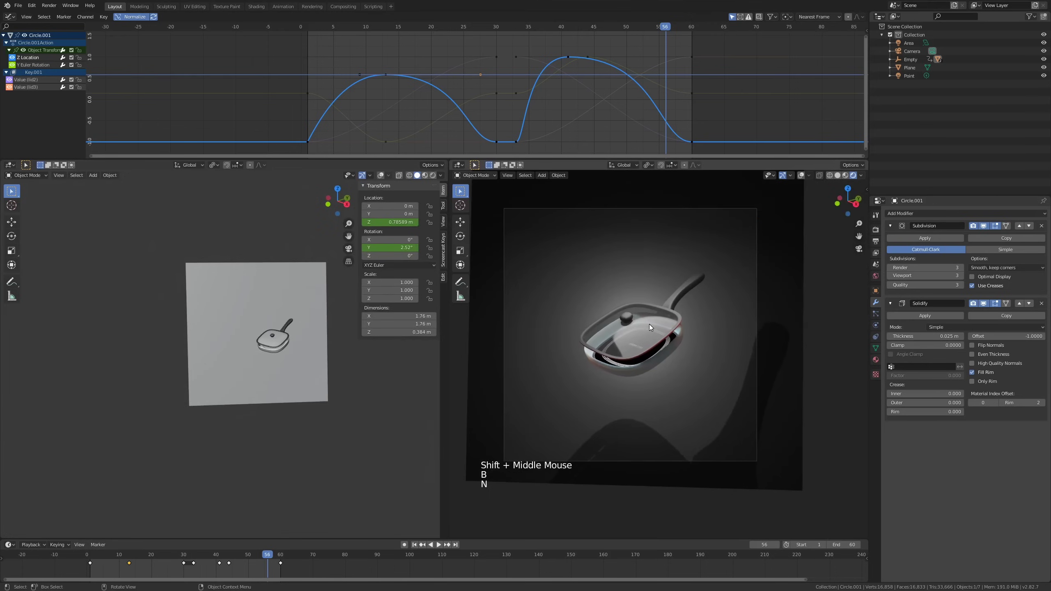
{"action": "key", "text": "t"}
{"action": "scroll", "coordinate": [649, 324], "scroll_direction": "up", "scroll_amount": 2}
{"action": "middle_click_drag", "start_coordinate": [648, 323], "coordinate": [719, 352], "text": "shift"}
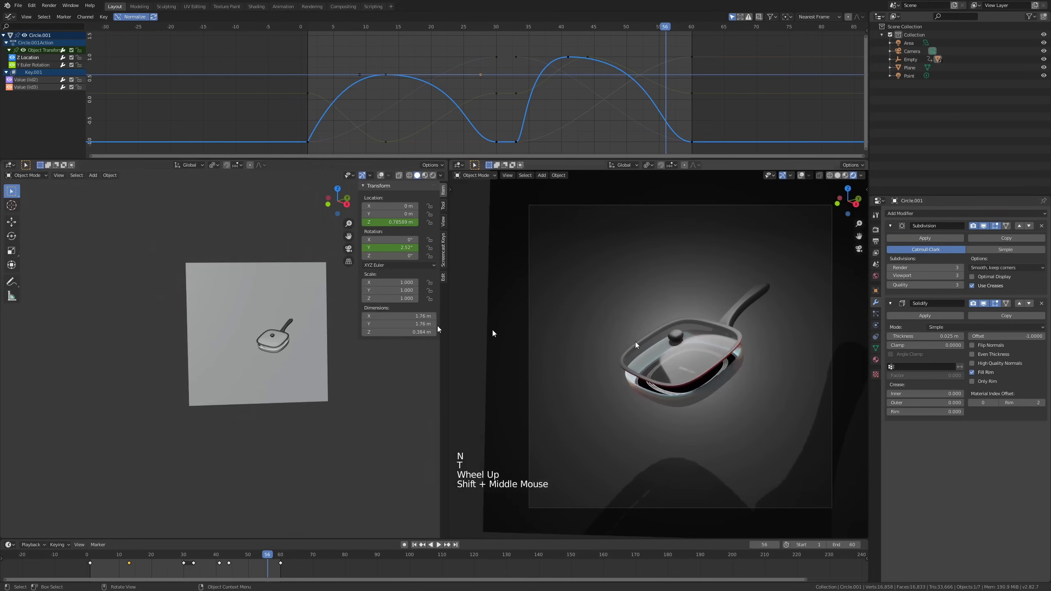
Show the overlays in the solid-shaded viewport and raise the area light along Z to about 3.37 m.
{"action": "scroll", "coordinate": [299, 340], "scroll_direction": "up", "scroll_amount": 3}
{"action": "left_click", "coordinate": [381, 175]}
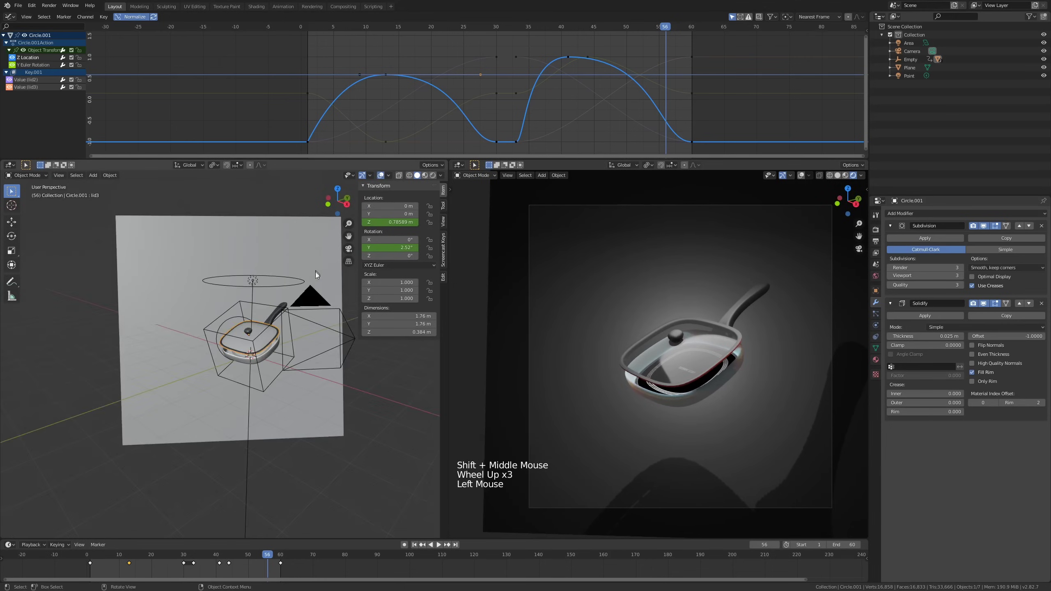
{"action": "mouse_move", "coordinate": [316, 272]}
{"action": "middle_mouse_down"}
{"action": "mouse_move", "coordinate": [247, 285]}
{"action": "mouse_move", "coordinate": [305, 281]}
{"action": "middle_mouse_up"}
{"action": "left_click", "coordinate": [248, 284]}
{"action": "left_click", "coordinate": [254, 280]}
{"action": "key", "text": "g"}
{"action": "key", "text": "z"}
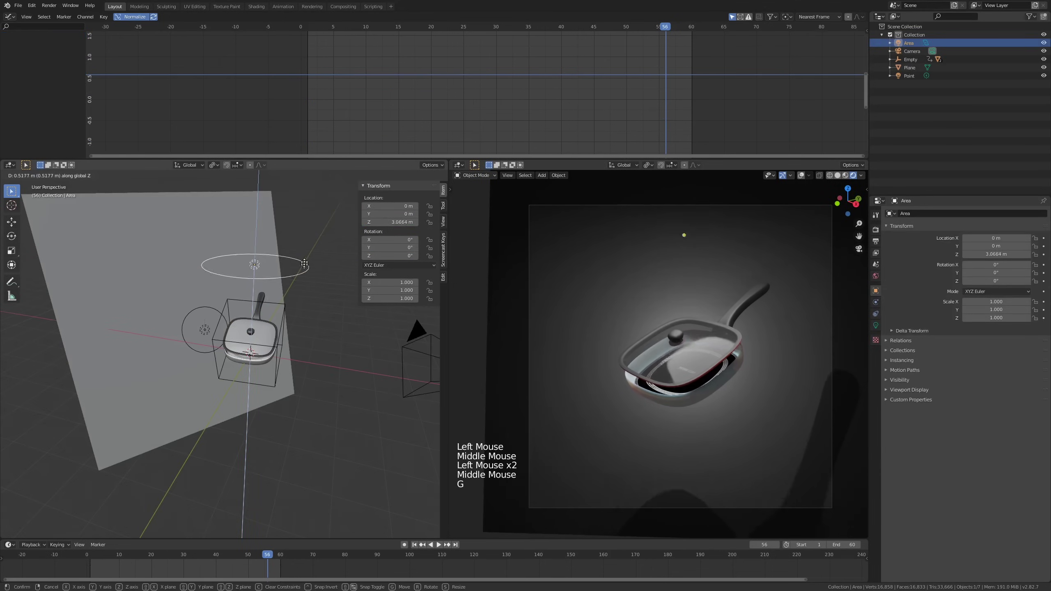
{"action": "left_click", "coordinate": [298, 268]}
In the side view, tilt the area light to -35.1° about X and move it to about Y 1.31 m, Z 3.47 m.
{"action": "key", "text": "KP_1"}
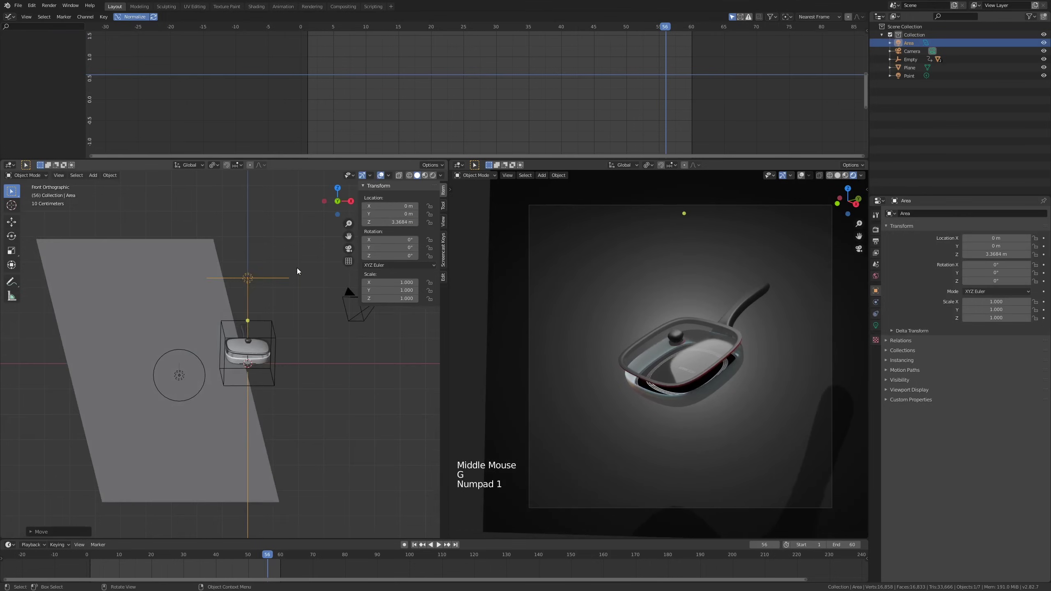
{"action": "key", "text": "KP_3"}
{"action": "key", "text": "r"}
{"action": "key", "text": "g"}
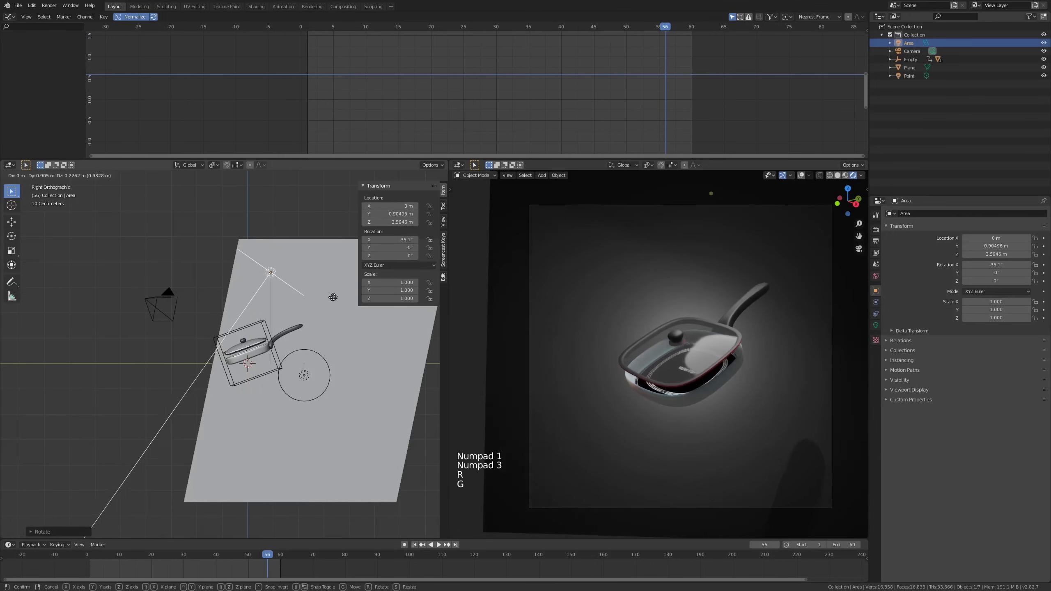
{"action": "left_click", "coordinate": [344, 300]}
In the top view, rotate the area light to 46.6° about Z and move it to about X -0.81 m, Y 1.5 m.
{"action": "middle_click_drag", "start_coordinate": [345, 301], "coordinate": [348, 356]}
{"action": "scroll", "coordinate": [334, 339], "scroll_direction": "down", "scroll_amount": 2}
{"action": "key", "text": "KP_7"}
{"action": "key", "text": "r"}
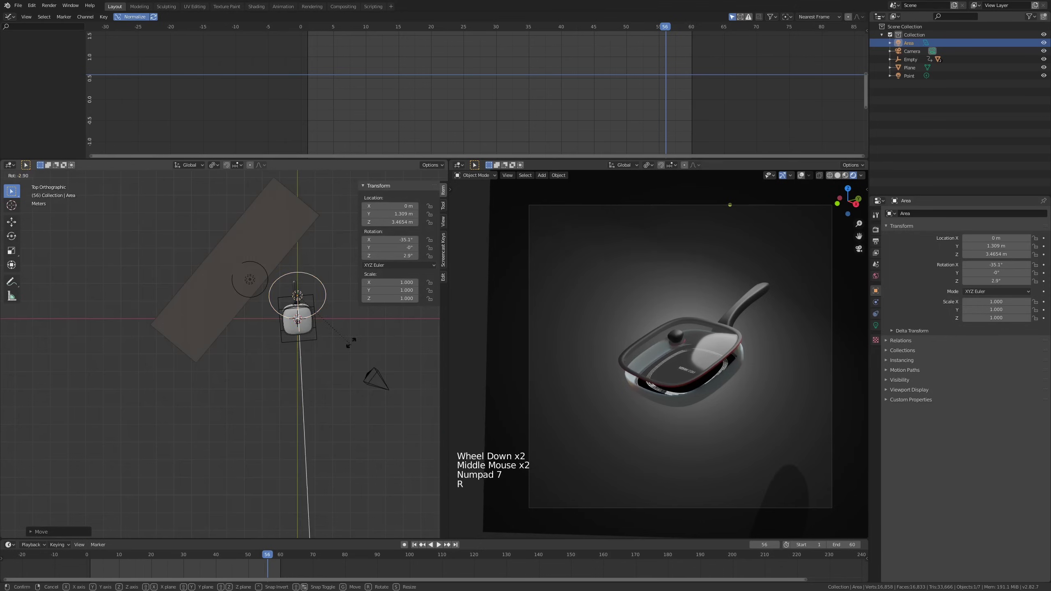
{"action": "left_click", "coordinate": [340, 306]}
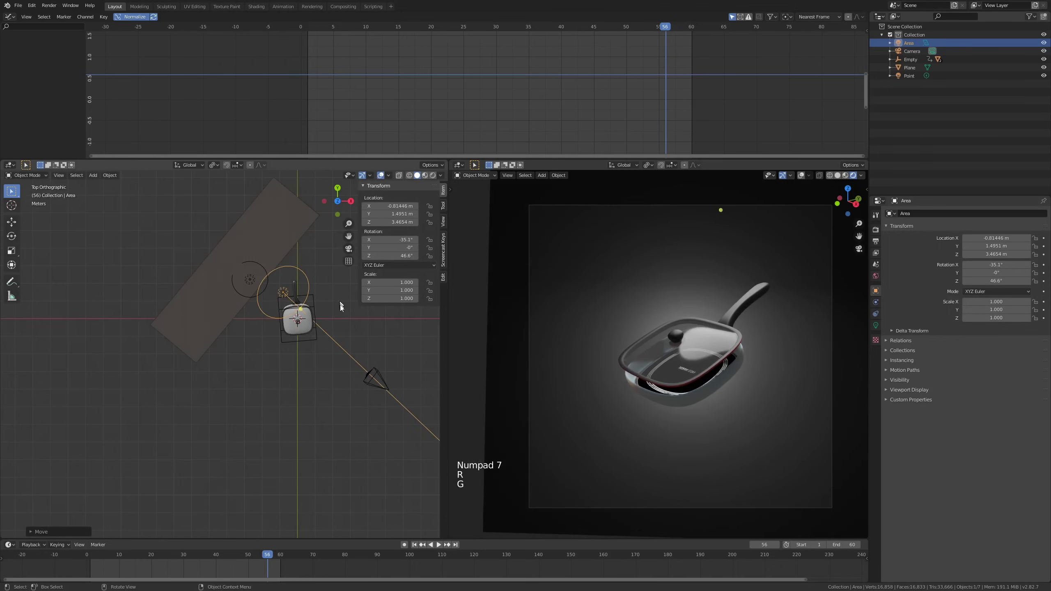
Shift the area light to about X -1.28 m, Y 1.24 m and rotate it to 51.4° about Z.
{"action": "middle_click_drag", "start_coordinate": [400, 385], "coordinate": [391, 385], "text": "shift"}
{"action": "key", "text": "g"}
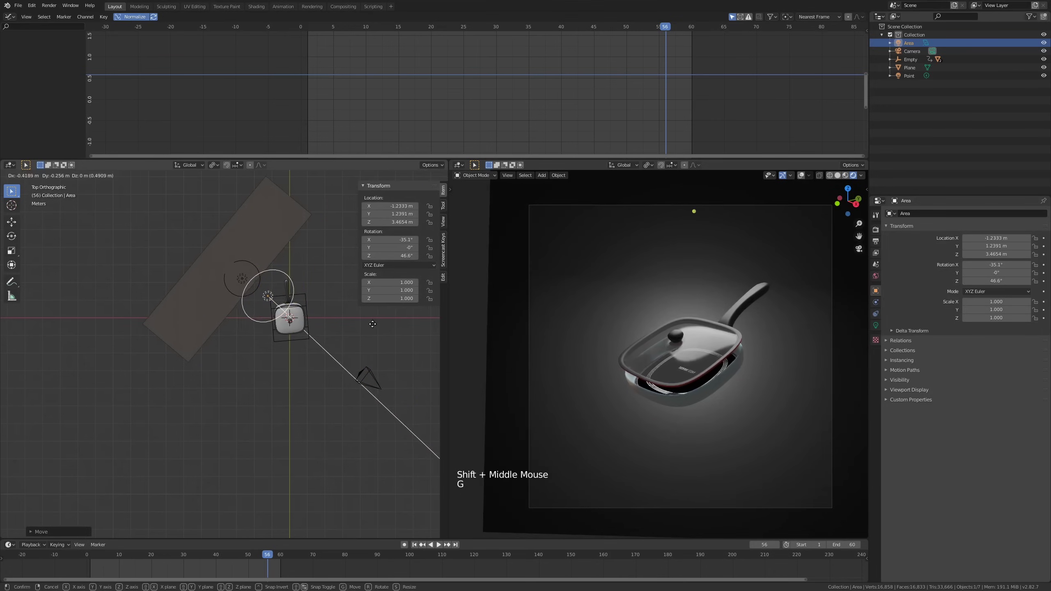
{"action": "left_click", "coordinate": [375, 325]}
{"action": "key", "text": "r"}
{"action": "left_click", "coordinate": [371, 316]}
{"action": "middle_click_drag", "start_coordinate": [366, 337], "coordinate": [334, 255]}
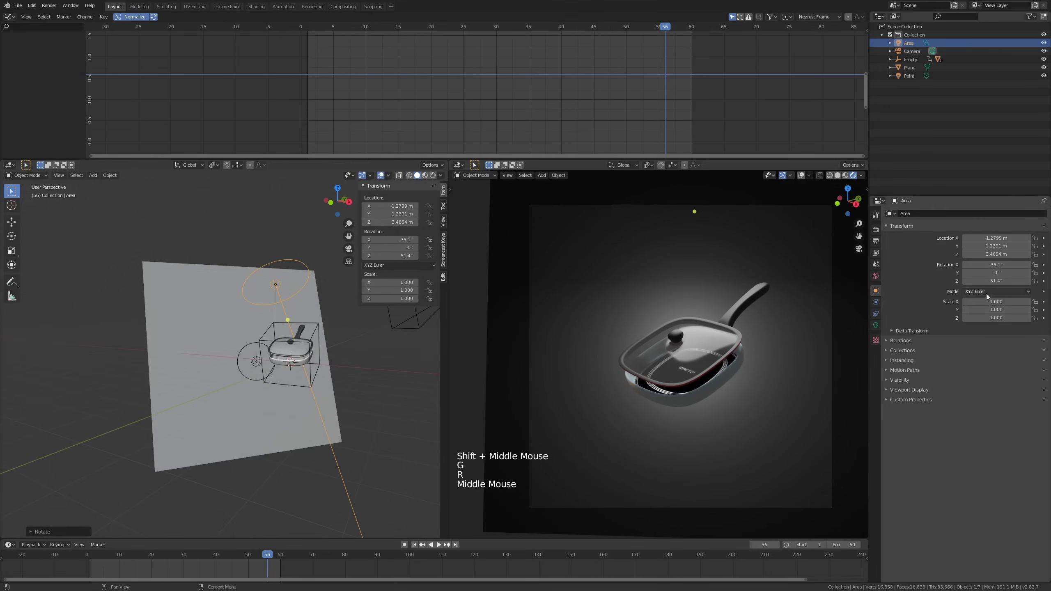
Raise the area light's power to about 2760 W and move it up along Z to about 6.22 m.
{"action": "left_click", "coordinate": [873, 327]}
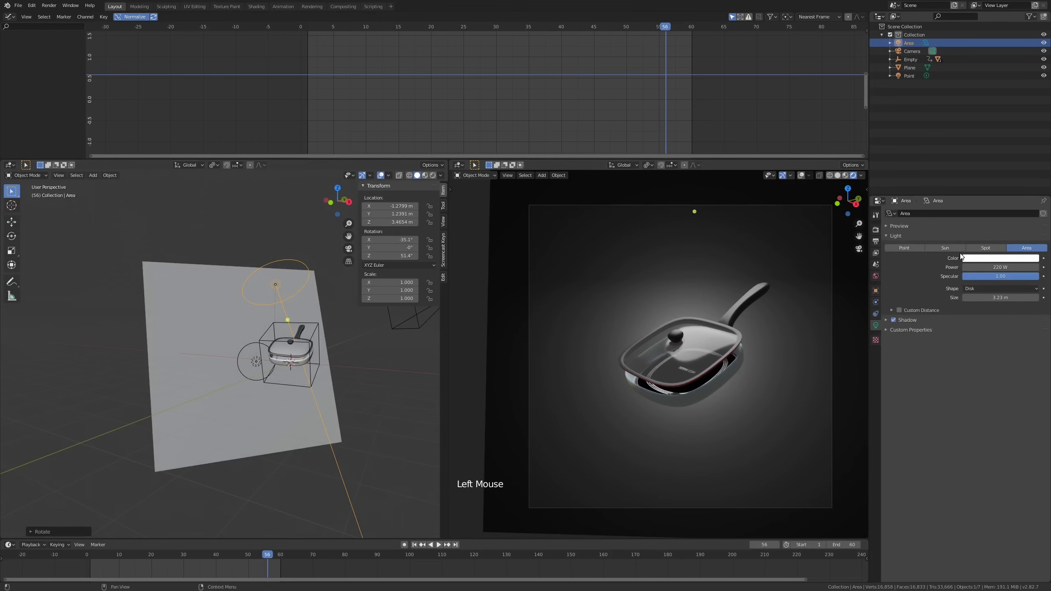
{"action": "left_click_drag", "start_coordinate": [1000, 268], "coordinate": [1035, 267]}
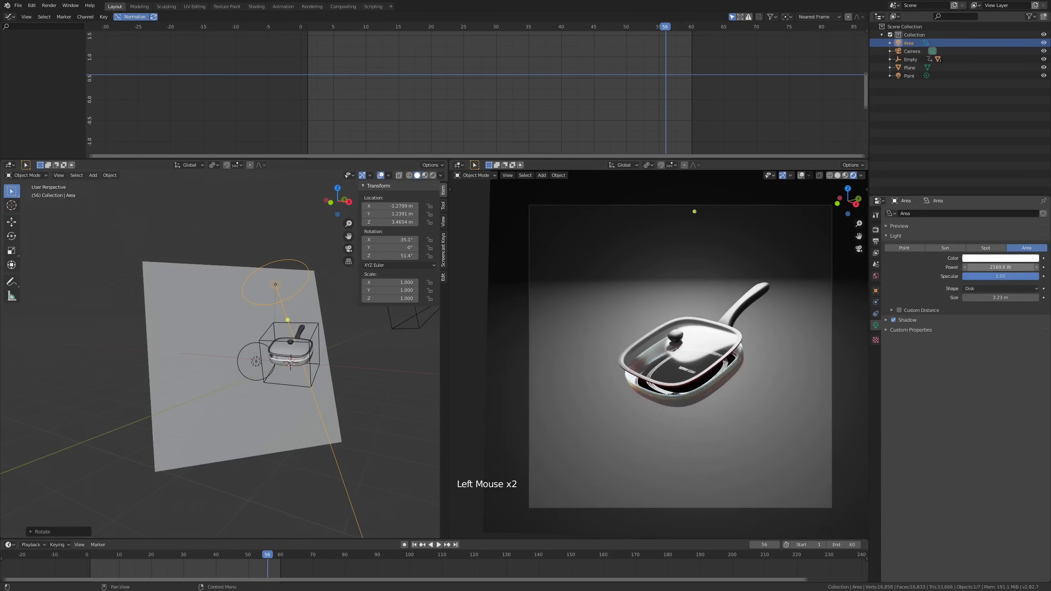
{"action": "key", "text": "g"}
{"action": "key", "text": "z"}
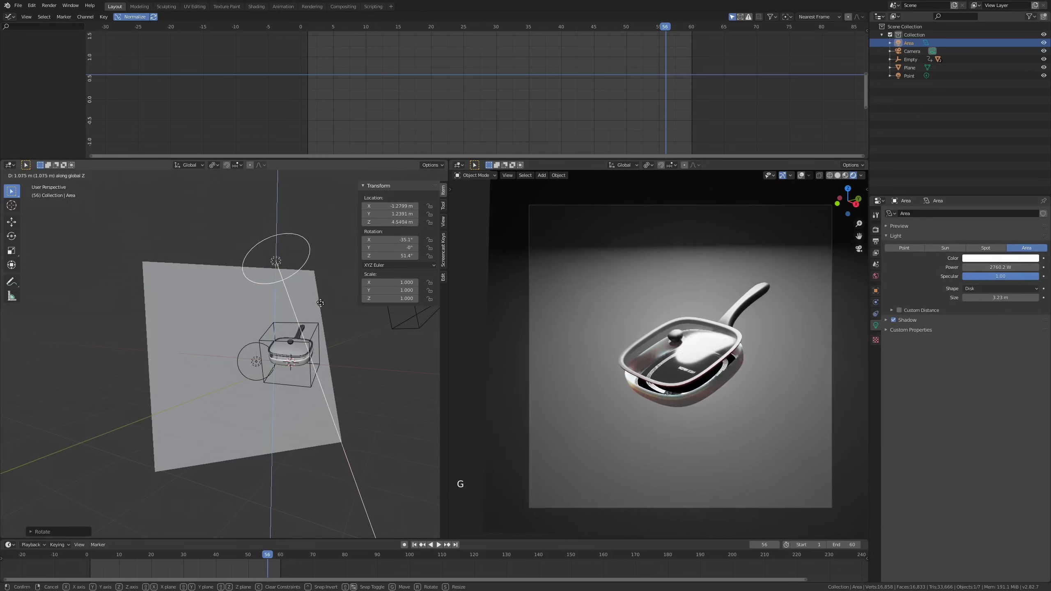
{"action": "left_click", "coordinate": [320, 265]}
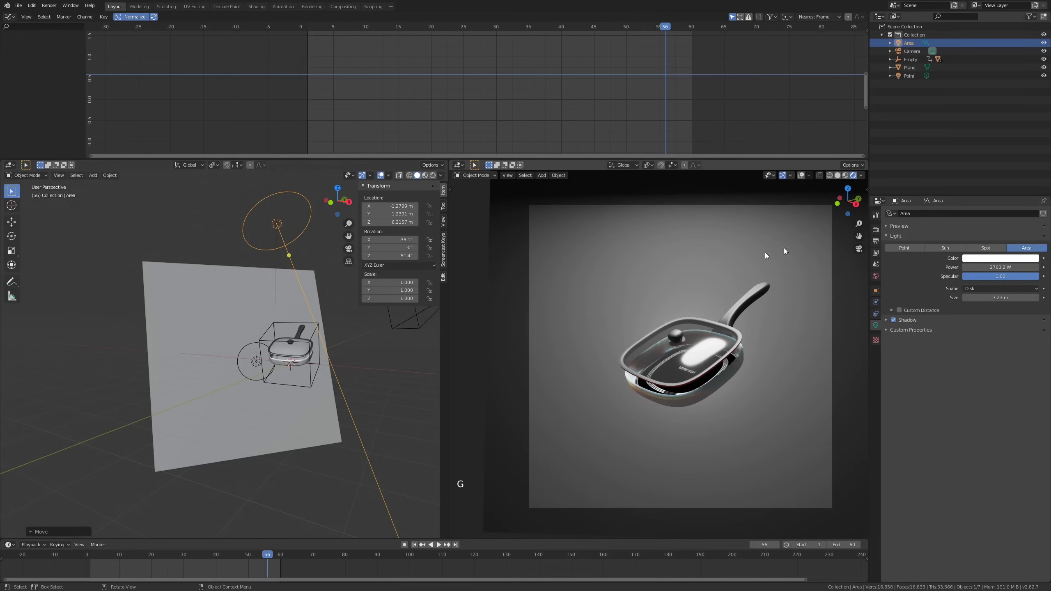
Raise the point light to about Z 1.16 m, and in the top view shift it to about X -2.18 m, Y 1.6 m.
{"action": "mouse_move", "coordinate": [331, 328]}
{"action": "middle_mouse_down"}
{"action": "mouse_move", "coordinate": [314, 331]}
{"action": "mouse_move", "coordinate": [323, 338]}
{"action": "middle_mouse_up"}
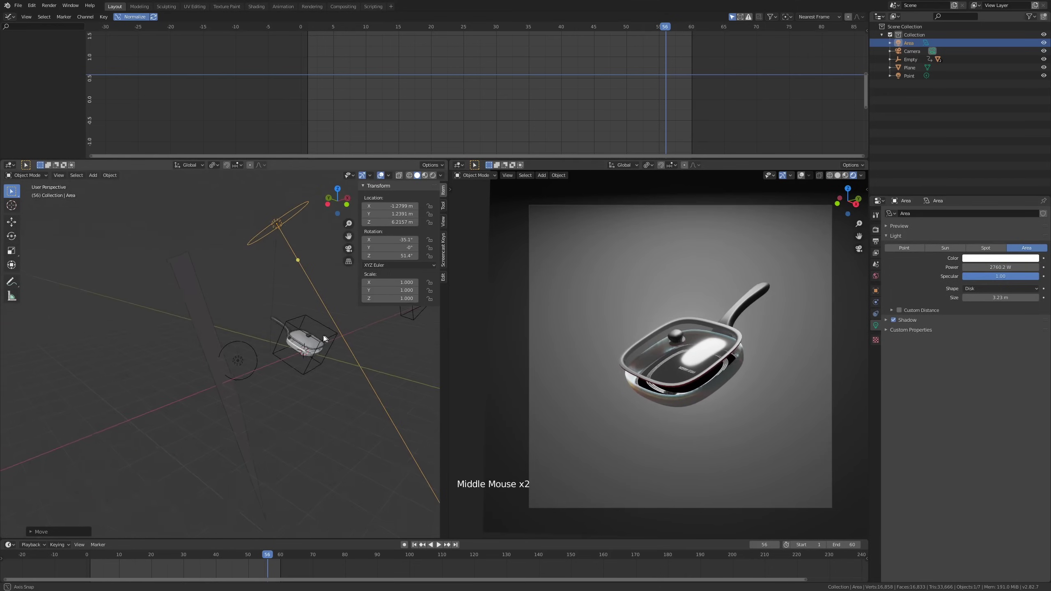
{"action": "left_click", "coordinate": [242, 364]}
{"action": "key", "text": "g"}
{"action": "key", "text": "z"}
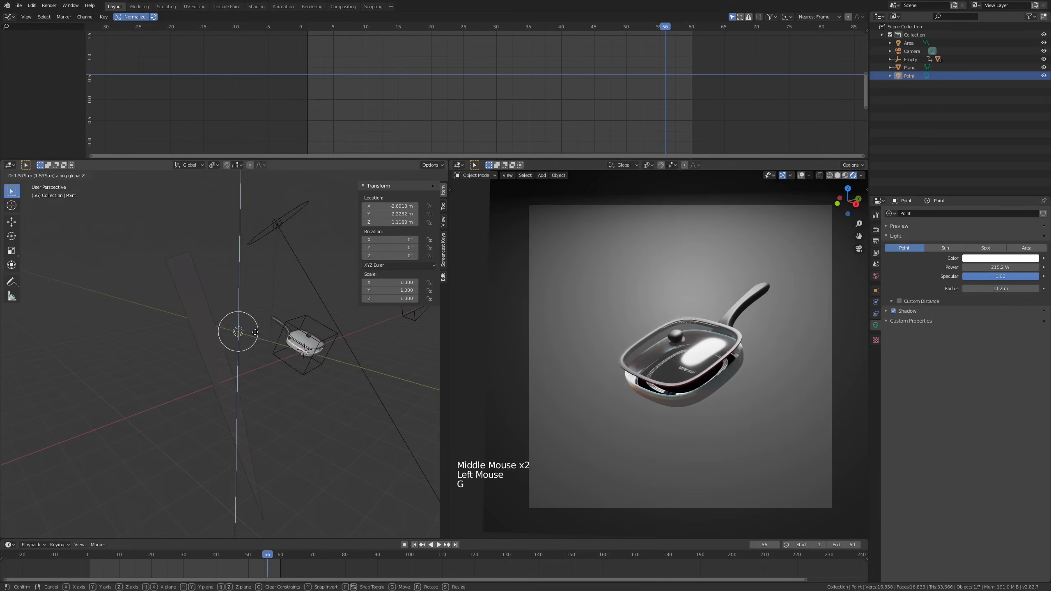
{"action": "left_click", "coordinate": [248, 338]}
{"action": "middle_click_drag", "start_coordinate": [248, 339], "coordinate": [256, 341]}
{"action": "key", "text": "KP_7"}
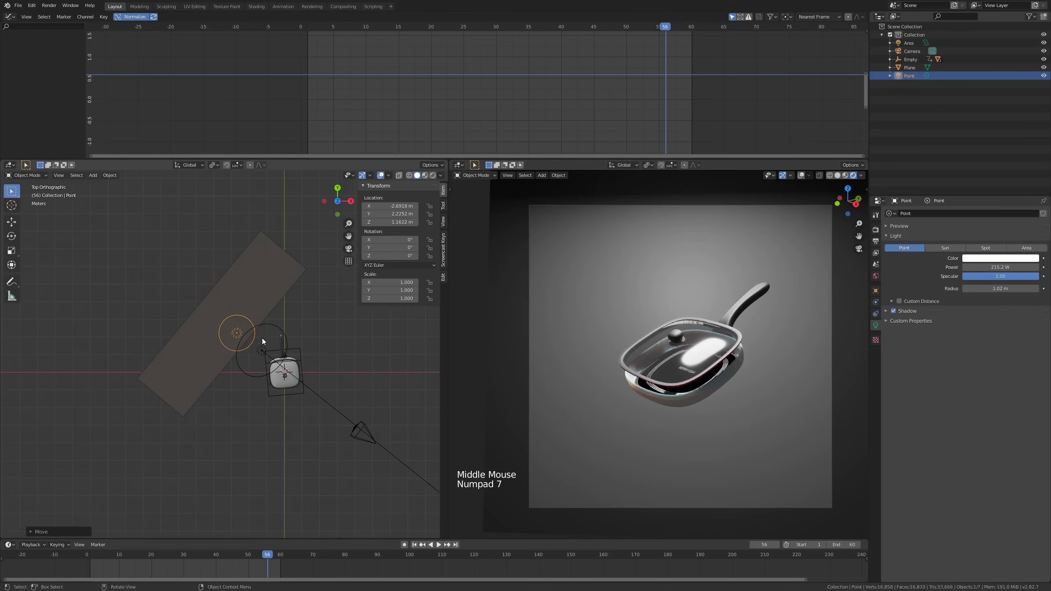
{"action": "key", "text": "g"}
{"action": "left_click", "coordinate": [269, 346]}
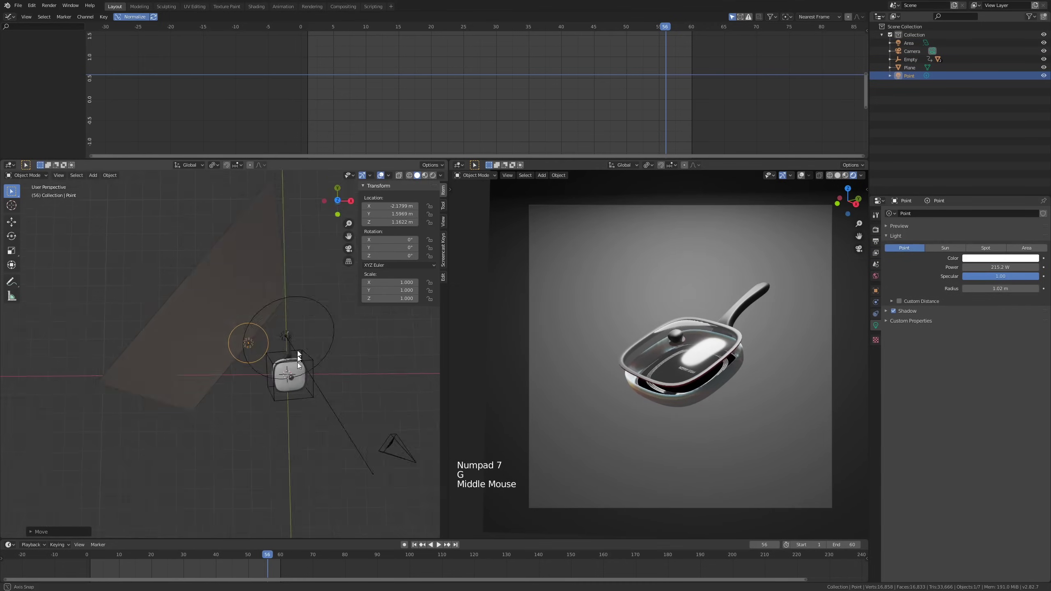
Go to frame 26, duplicate the area light and place the copy on the camera side of the pan.
{"action": "middle_click_drag", "start_coordinate": [269, 346], "coordinate": [490, 353]}
{"action": "scroll", "coordinate": [328, 381], "scroll_direction": "up", "scroll_amount": 2}
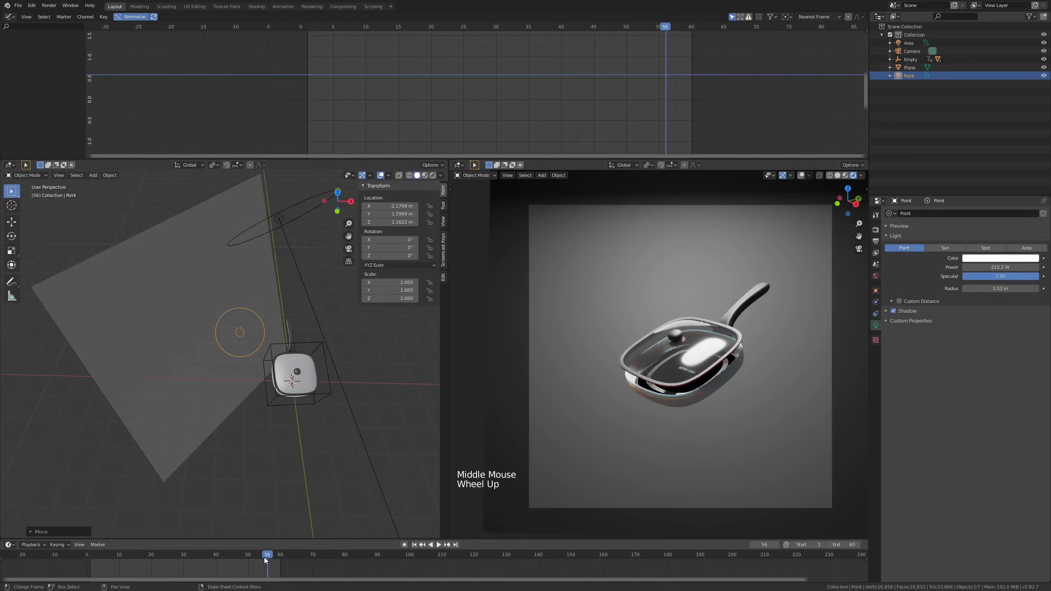
{"action": "left_click_drag", "start_coordinate": [265, 555], "coordinate": [171, 555]}
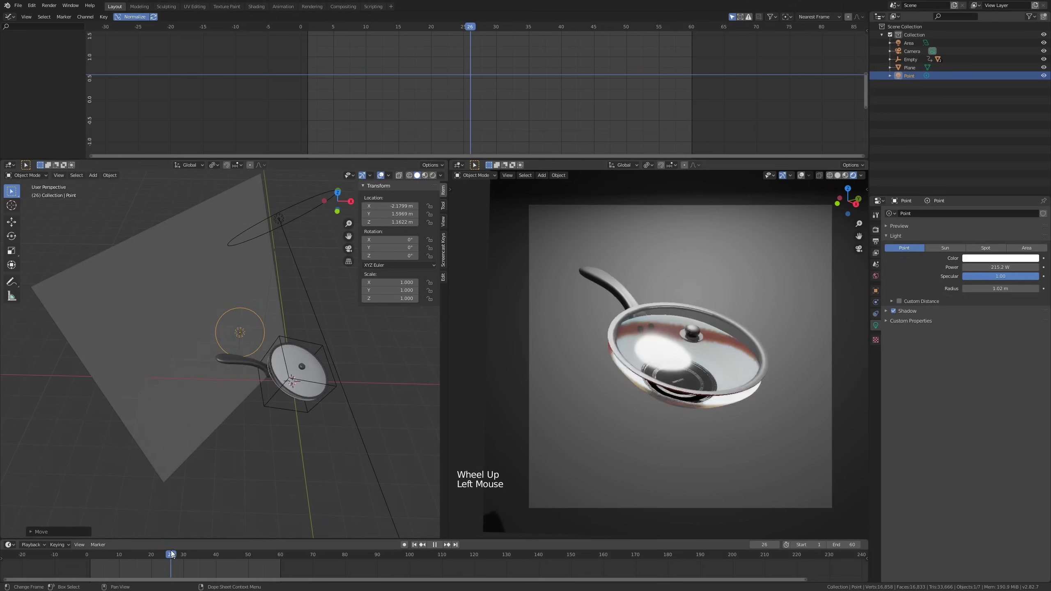
{"action": "scroll", "coordinate": [321, 378], "scroll_direction": "down", "scroll_amount": 2}
{"action": "left_click", "coordinate": [320, 338]}
{"action": "left_click", "coordinate": [313, 352]}
{"action": "middle_click_drag", "start_coordinate": [314, 352], "coordinate": [339, 298], "text": "shift"}
{"action": "key", "text": "shift+d"}
{"action": "left_click", "coordinate": [237, 400]}
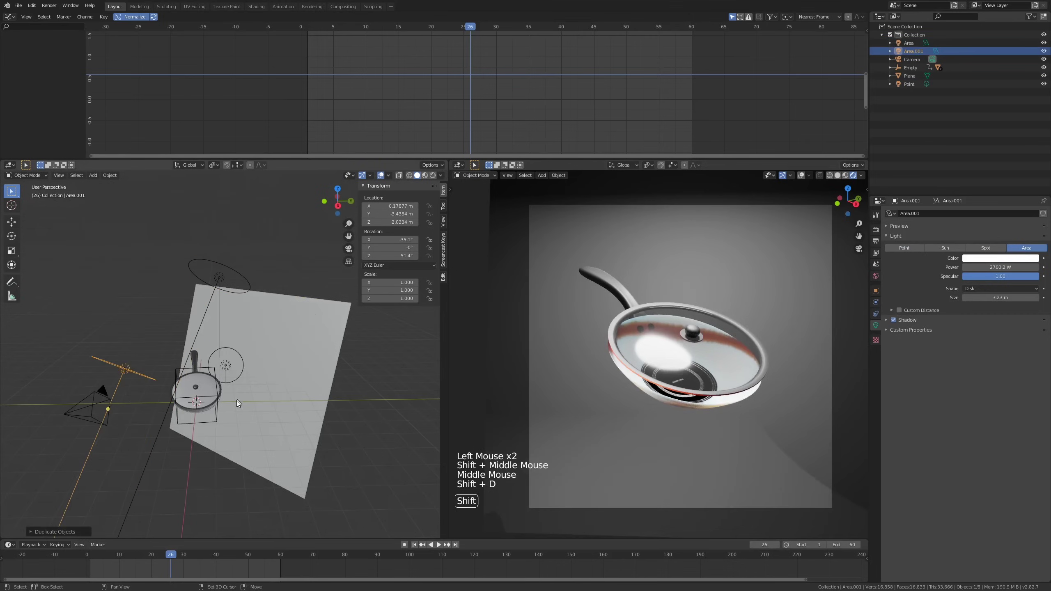
Move the duplicated area light below the pan and rotate it freely to about X 138°, Y 72.8°, Z 38.5°.
{"action": "middle_click_drag", "start_coordinate": [236, 401], "coordinate": [333, 330], "text": "shift"}
{"action": "key", "text": "r"}
{"action": "key", "text": "r"}
{"action": "left_click", "coordinate": [260, 389]}
{"action": "middle_click_drag", "start_coordinate": [260, 391], "coordinate": [331, 339]}
{"action": "key", "text": "g"}
{"action": "left_click", "coordinate": [306, 368]}
{"action": "key", "text": "g"}
{"action": "left_click", "coordinate": [264, 364]}
{"action": "key", "text": "r"}
{"action": "key", "text": "r"}
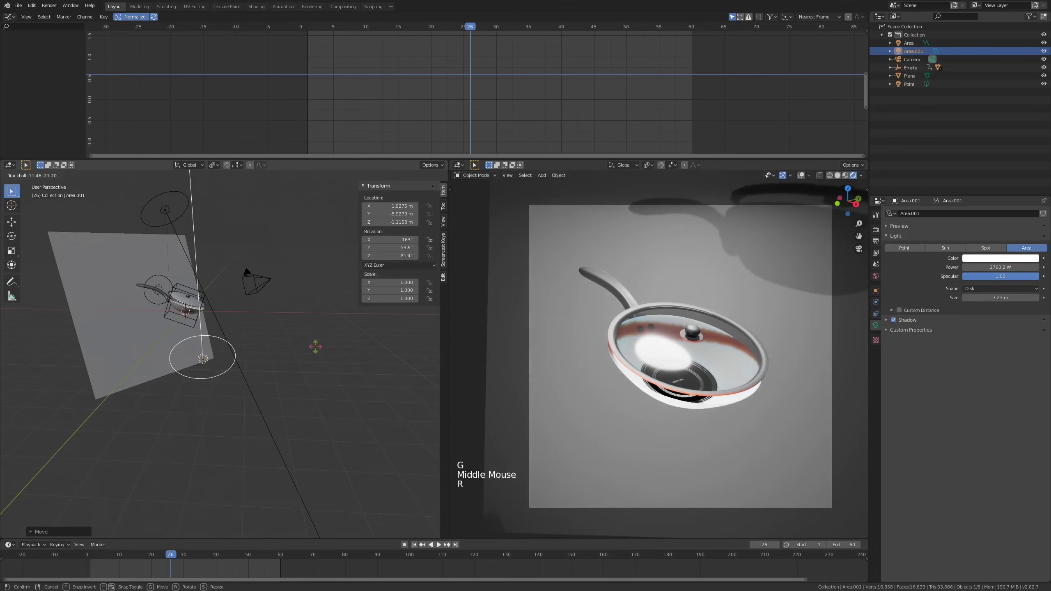
{"action": "left_click", "coordinate": [302, 334]}
Move the duplicated area light to about X -0.88 m, Y -5.66 m, Z -1.02 m and set its power to 300 W.
{"action": "key", "text": "g"}
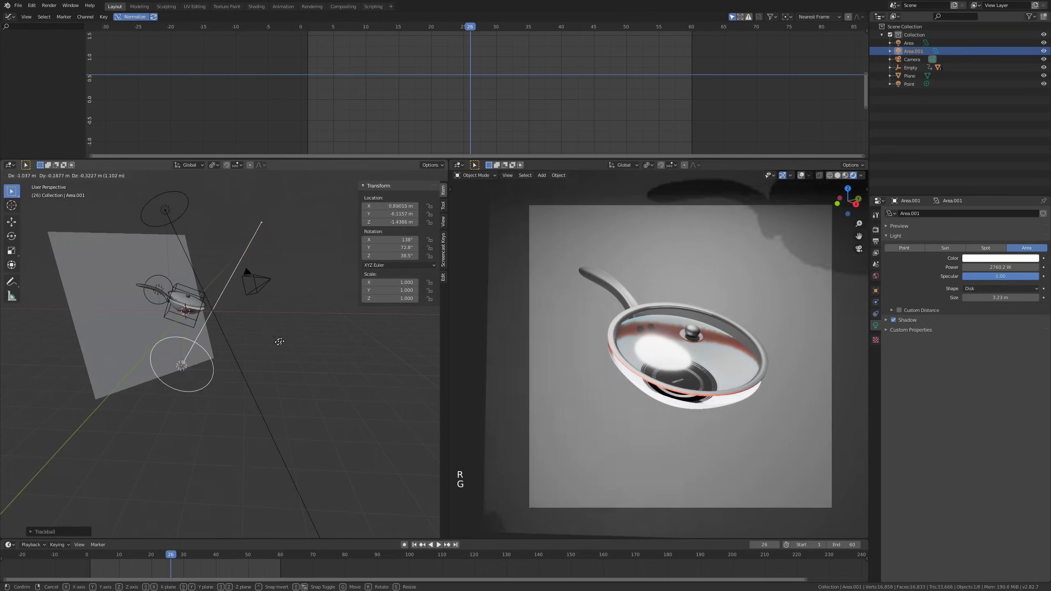
{"action": "left_click", "coordinate": [256, 333]}
{"action": "middle_click_drag", "start_coordinate": [256, 334], "coordinate": [301, 326]}
{"action": "key", "text": "g"}
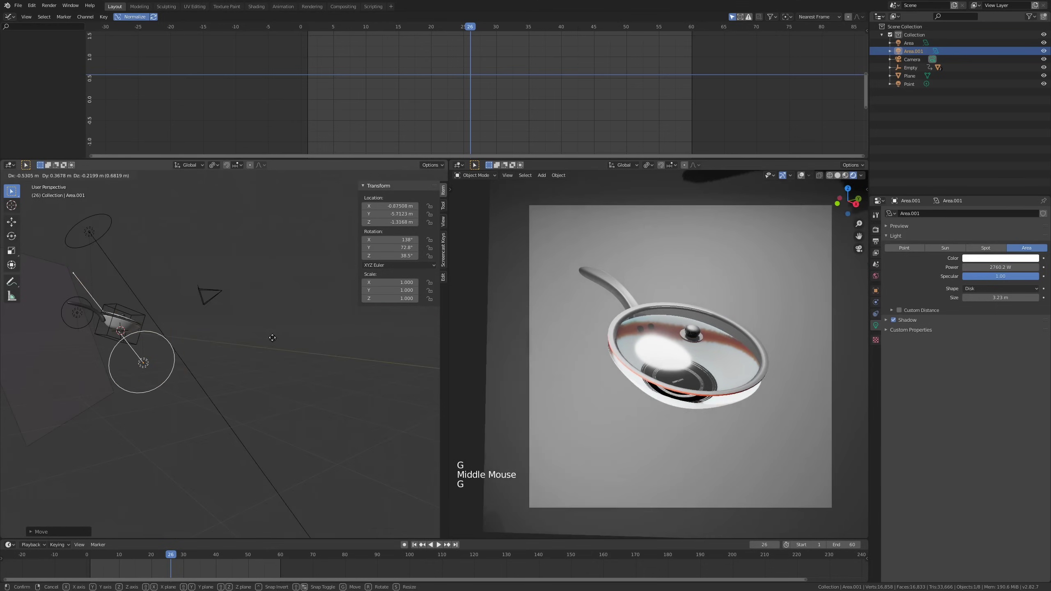
{"action": "left_click", "coordinate": [286, 323]}
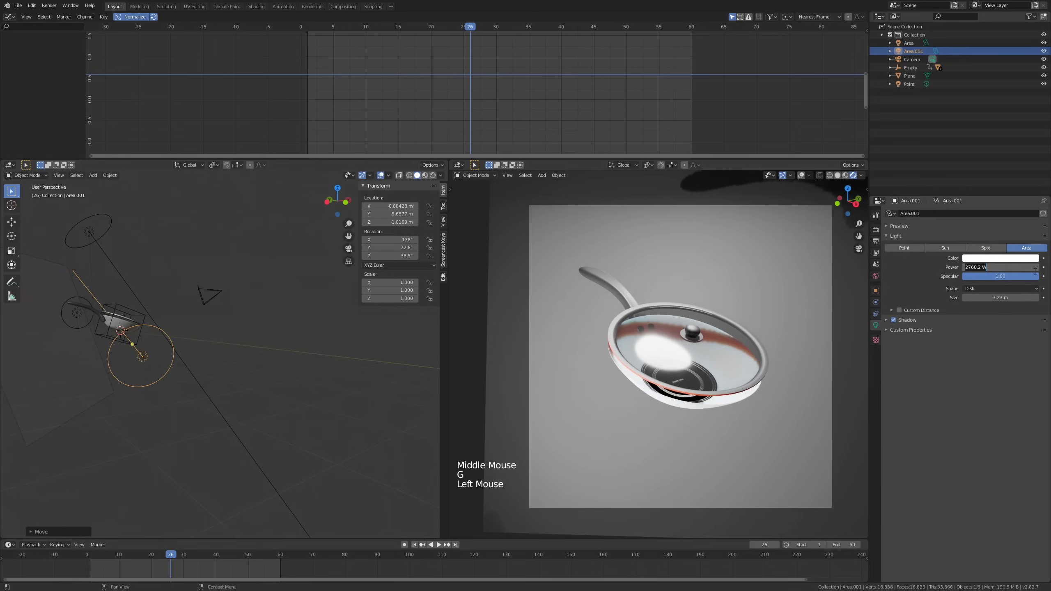
{"action": "type", "text": "300"}
{"action": "key", "text": "Return"}
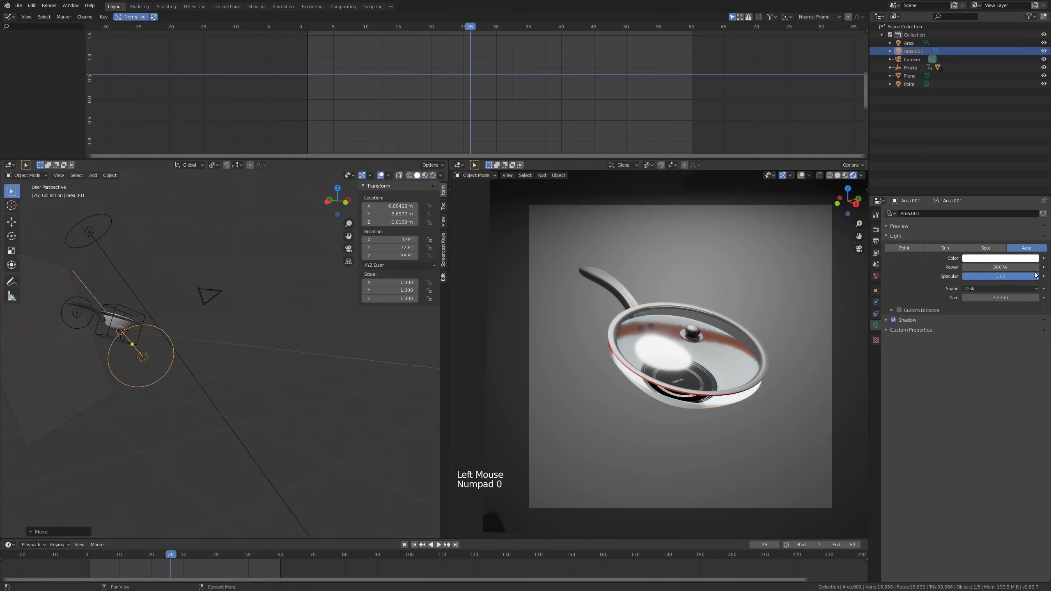
Play the animation and scrub through its frames to examine the lighting on the pan and lid, stopping at frame 18.
{"action": "key", "text": "space"}
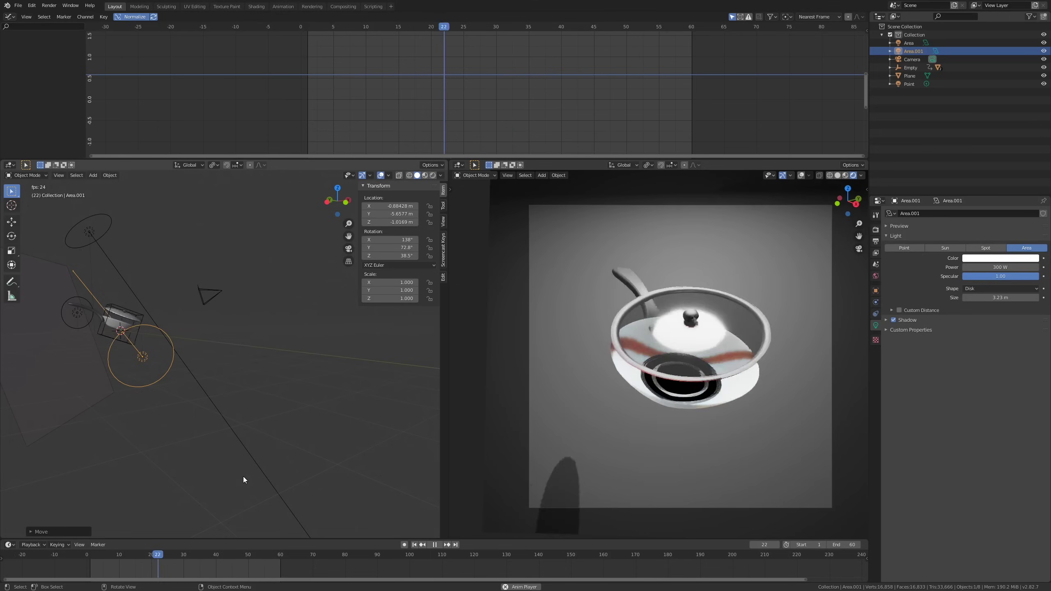
{"action": "key", "text": "space"}
{"action": "left_click_drag", "start_coordinate": [218, 556], "coordinate": [113, 559]}
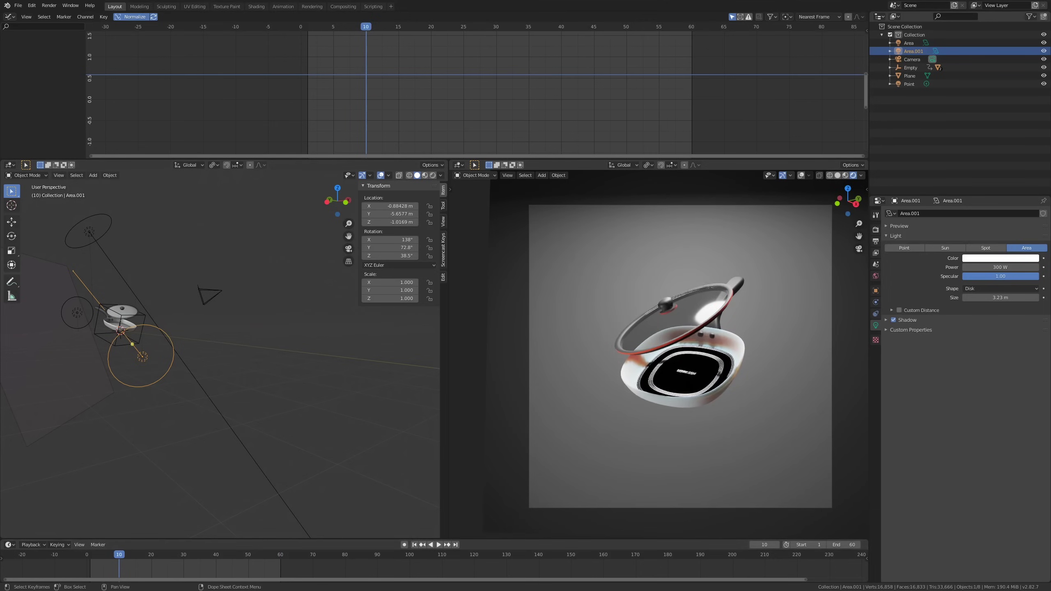
{"action": "mouse_move", "coordinate": [99, 556]}
{"action": "left_mouse_down"}
{"action": "mouse_move", "coordinate": [225, 550]}
{"action": "mouse_move", "coordinate": [118, 560]}
{"action": "left_mouse_up"}
{"action": "mouse_move", "coordinate": [267, 552]}
{"action": "left_mouse_down"}
{"action": "mouse_move", "coordinate": [96, 558]}
{"action": "mouse_move", "coordinate": [305, 549]}
{"action": "mouse_move", "coordinate": [237, 555]}
{"action": "mouse_move", "coordinate": [286, 550]}
{"action": "left_mouse_up"}
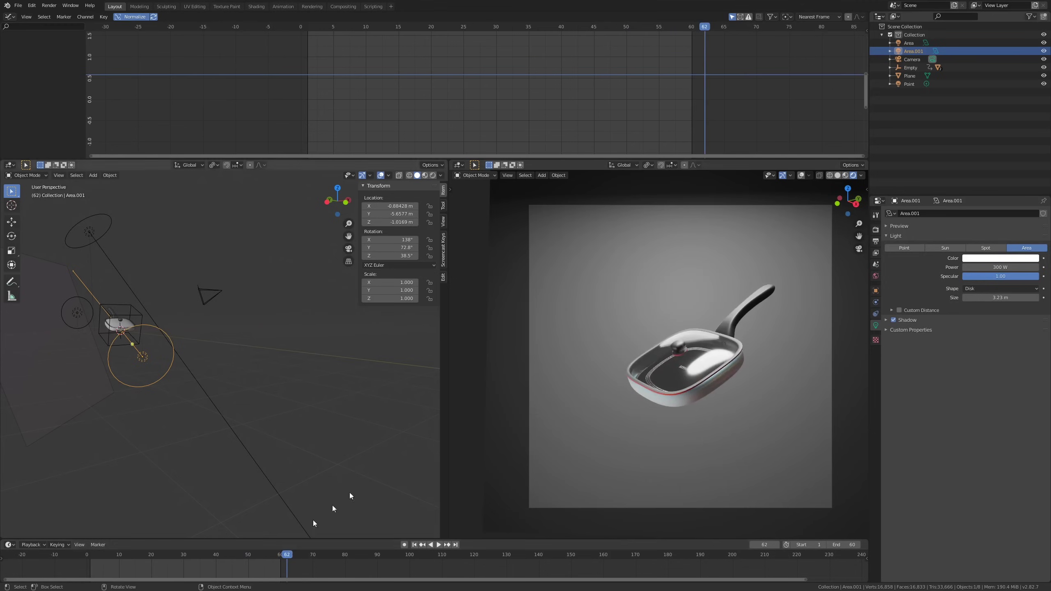
{"action": "left_click_drag", "start_coordinate": [195, 554], "coordinate": [145, 555]}
Select the pan body and show its material settings.
{"action": "scroll", "coordinate": [151, 314], "scroll_direction": "up", "scroll_amount": 1}
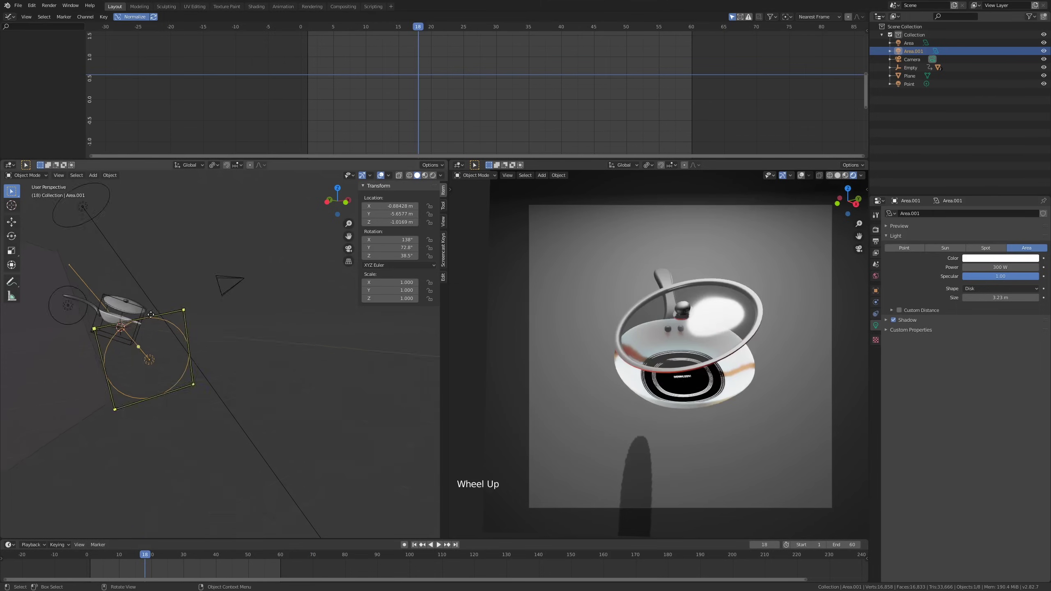
{"action": "scroll", "coordinate": [143, 304], "scroll_direction": "up", "scroll_amount": 3}
{"action": "middle_click_drag", "start_coordinate": [136, 300], "coordinate": [207, 312], "text": "shift"}
{"action": "scroll", "coordinate": [123, 312], "scroll_direction": "up", "scroll_amount": 6}
{"action": "mouse_move", "coordinate": [123, 312]}
{"action": "middle_mouse_down", "text": "shift"}
{"action": "mouse_move", "coordinate": [101, 315]}
{"action": "mouse_move", "coordinate": [111, 311]}
{"action": "middle_mouse_up", "text": "shift"}
{"action": "left_click", "coordinate": [111, 311]}
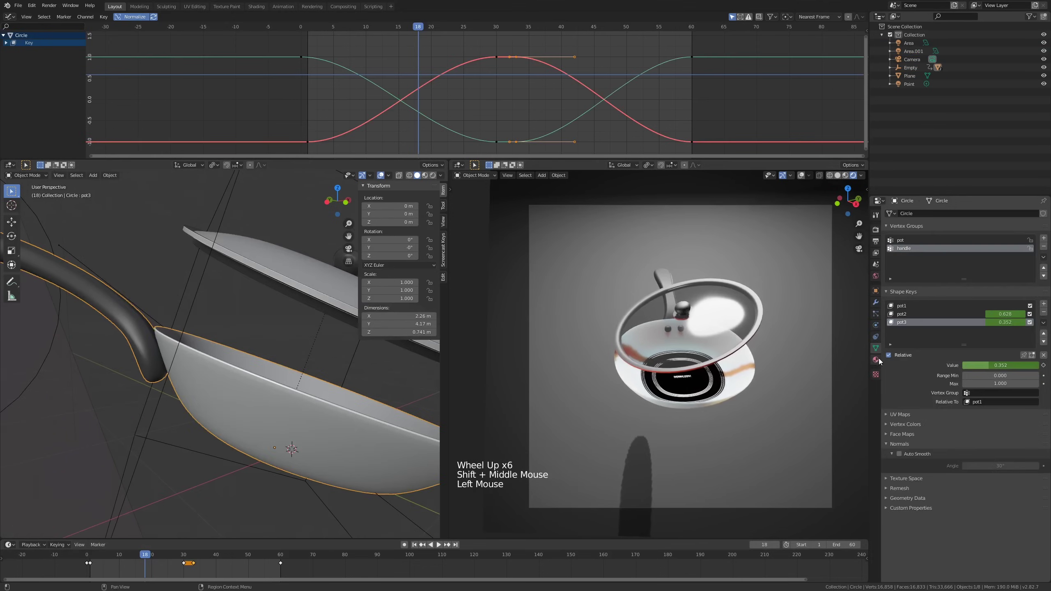
{"action": "left_click", "coordinate": [876, 359]}
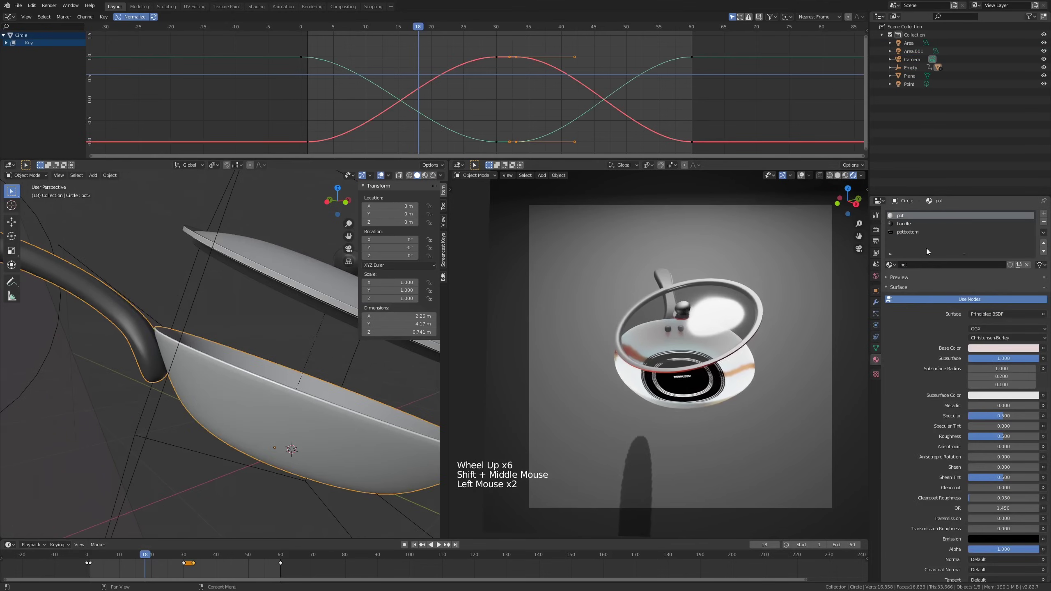
Change the Graph Editor area to the Shader Editor and bring the pot material's nodes into view.
{"action": "left_click", "coordinate": [18, 5]}
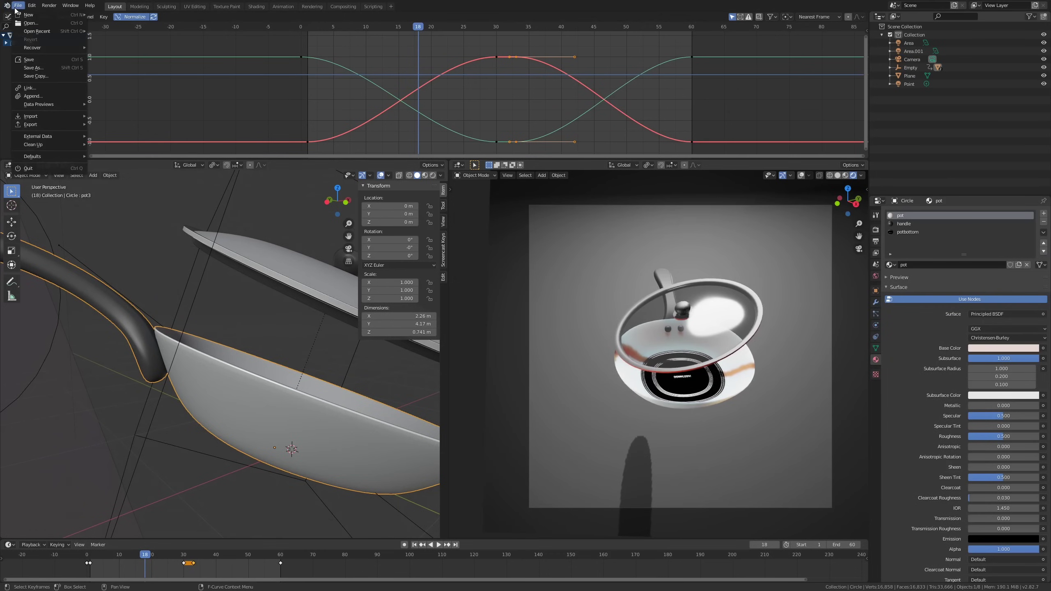
{"action": "left_click", "coordinate": [9, 17]}
{"action": "left_click", "coordinate": [32, 61]}
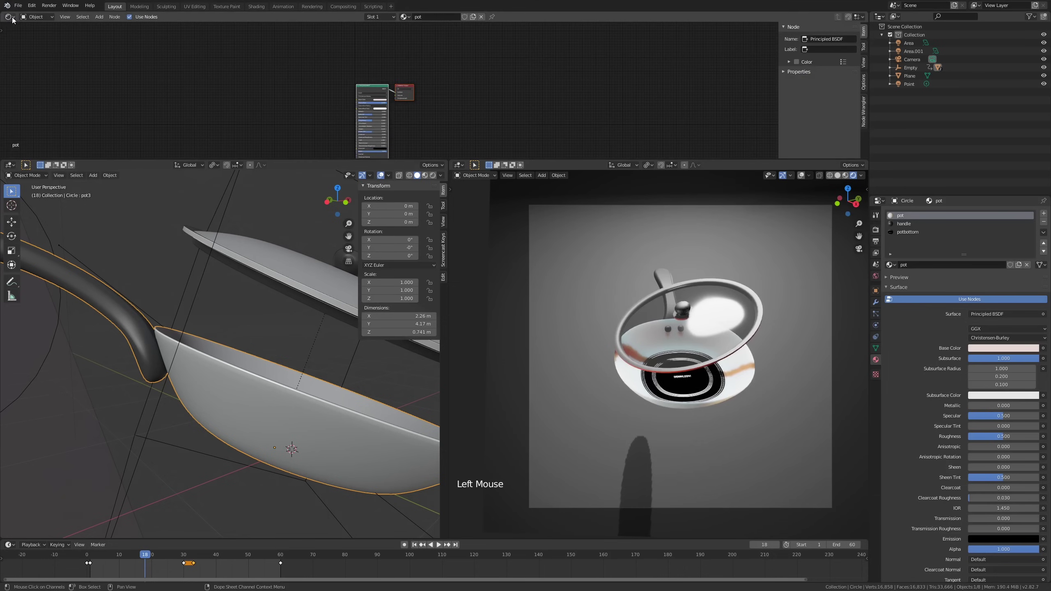
{"action": "middle_click_drag", "start_coordinate": [269, 75], "coordinate": [293, 64]}
{"action": "scroll", "coordinate": [633, 287], "scroll_direction": "up", "scroll_amount": 5}
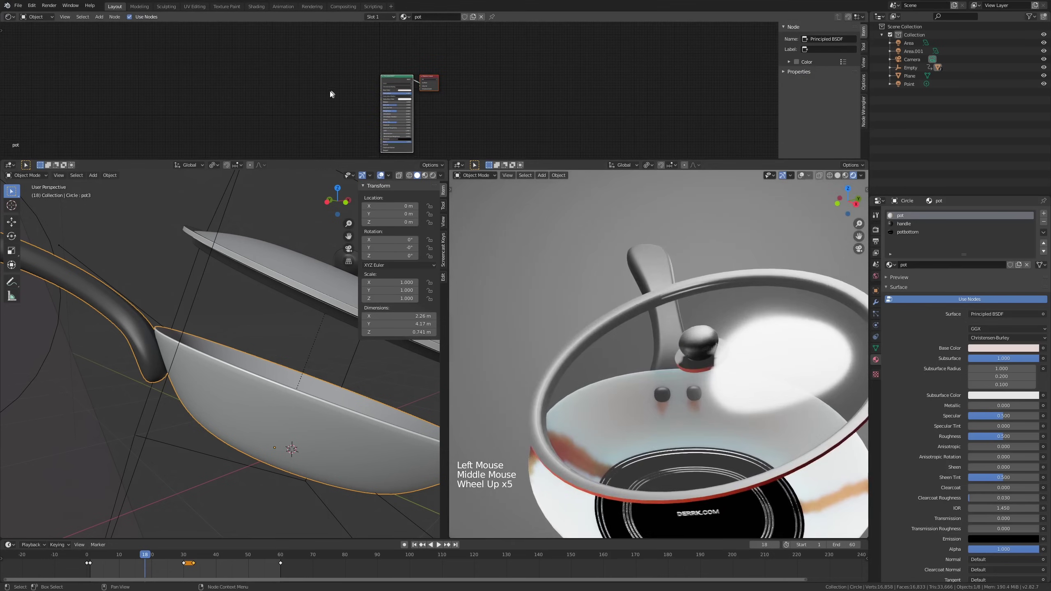
{"action": "left_click", "coordinate": [332, 94]}
{"action": "middle_click_drag", "start_coordinate": [369, 101], "coordinate": [406, 104]}
{"action": "scroll", "coordinate": [376, 94], "scroll_direction": "up", "scroll_amount": 2}
Select the pan's handle material and set its roughness to 0.8.
{"action": "left_click", "coordinate": [922, 224]}
{"action": "scroll", "coordinate": [406, 106], "scroll_direction": "up", "scroll_amount": 7}
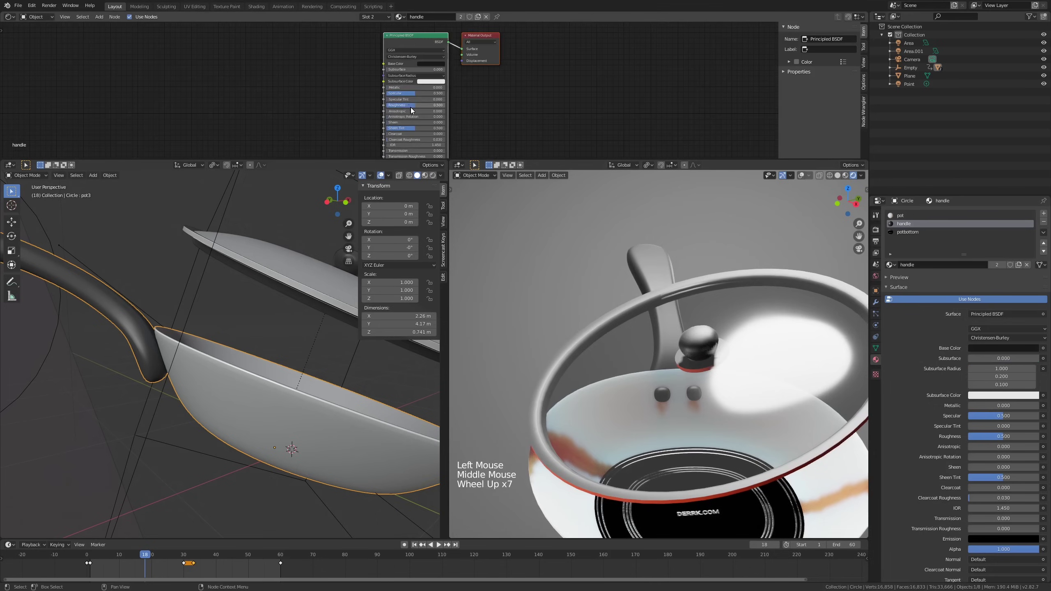
{"action": "left_click_drag", "start_coordinate": [415, 107], "coordinate": [432, 107]}
Add a Noise Texture node to the handle material and connect its Fac output to the Principled BSDF's Normal input.
{"action": "key", "text": "shift+a"}
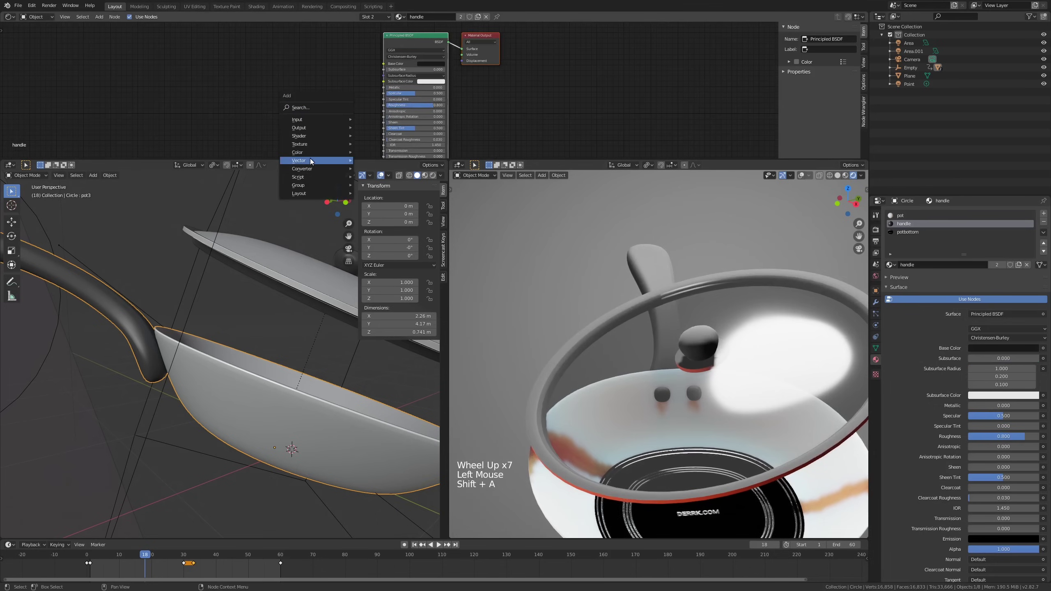
{"action": "mouse_move", "coordinate": [318, 145]}
{"action": "left_click", "coordinate": [396, 236]}
{"action": "left_click", "coordinate": [286, 88]}
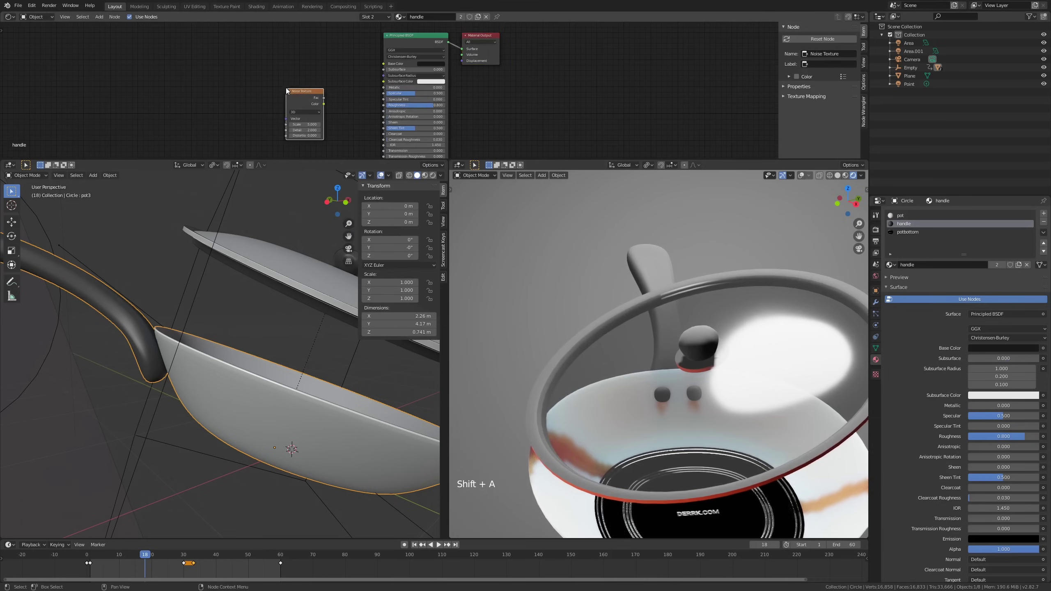
{"action": "middle_click_drag", "start_coordinate": [307, 119], "coordinate": [321, 67]}
{"action": "scroll", "coordinate": [320, 67], "scroll_direction": "up", "scroll_amount": 1}
{"action": "left_click_drag", "start_coordinate": [326, 44], "coordinate": [331, 107]}
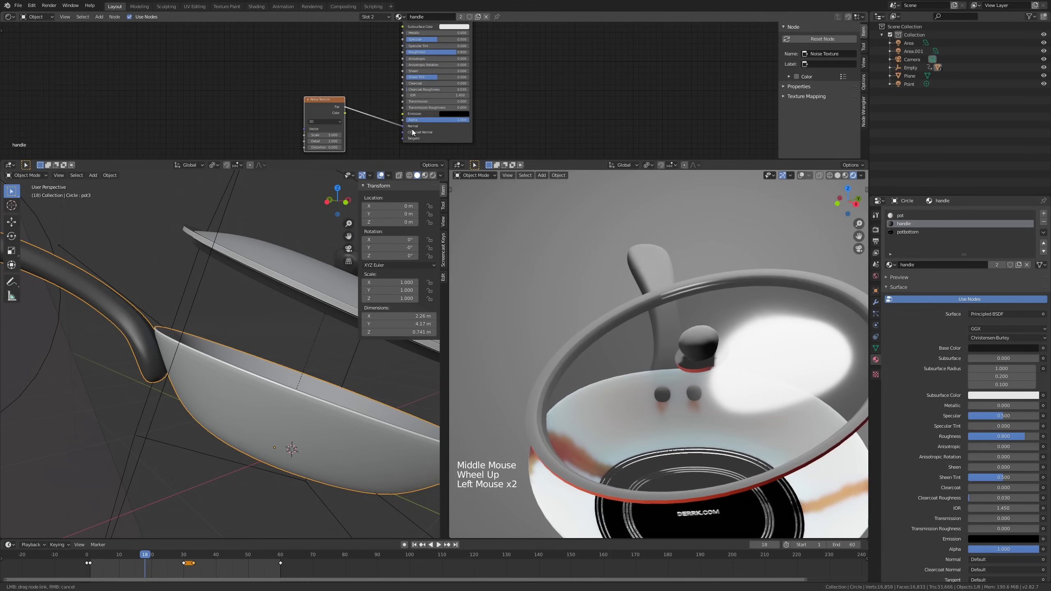
{"action": "left_click_drag", "start_coordinate": [407, 130], "coordinate": [407, 129]}
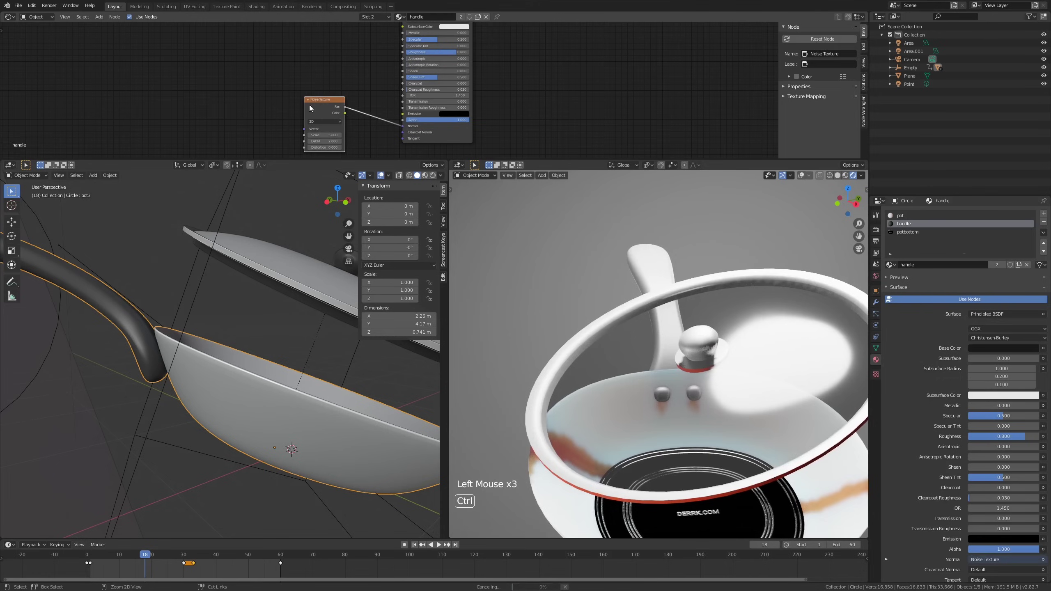
Add Texture Coordinate and Mapping nodes to the Noise Texture and feed the Object coordinates into the mapping vector.
{"action": "key", "text": "ctrl+t"}
{"action": "middle_click_drag", "start_coordinate": [310, 108], "coordinate": [396, 104]}
{"action": "scroll", "coordinate": [319, 106], "scroll_direction": "up", "scroll_amount": 1}
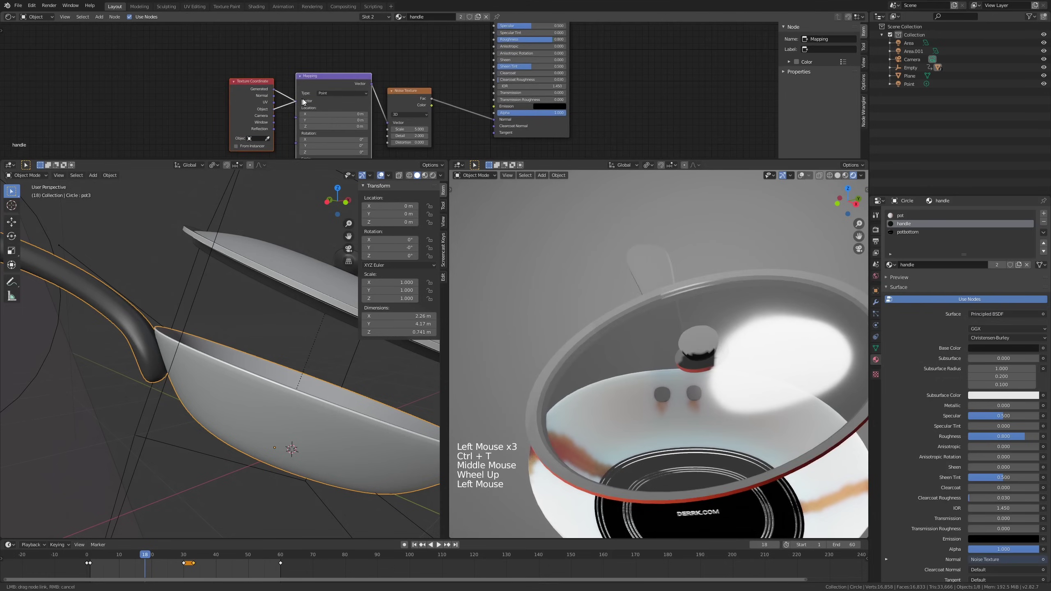
{"action": "left_click_drag", "start_coordinate": [304, 101], "coordinate": [304, 102]}
Insert a Bump node on the link between the Noise Texture and the Principled BSDF's Normal input.
{"action": "key", "text": "shift+a"}
{"action": "mouse_move", "coordinate": [460, 136]}
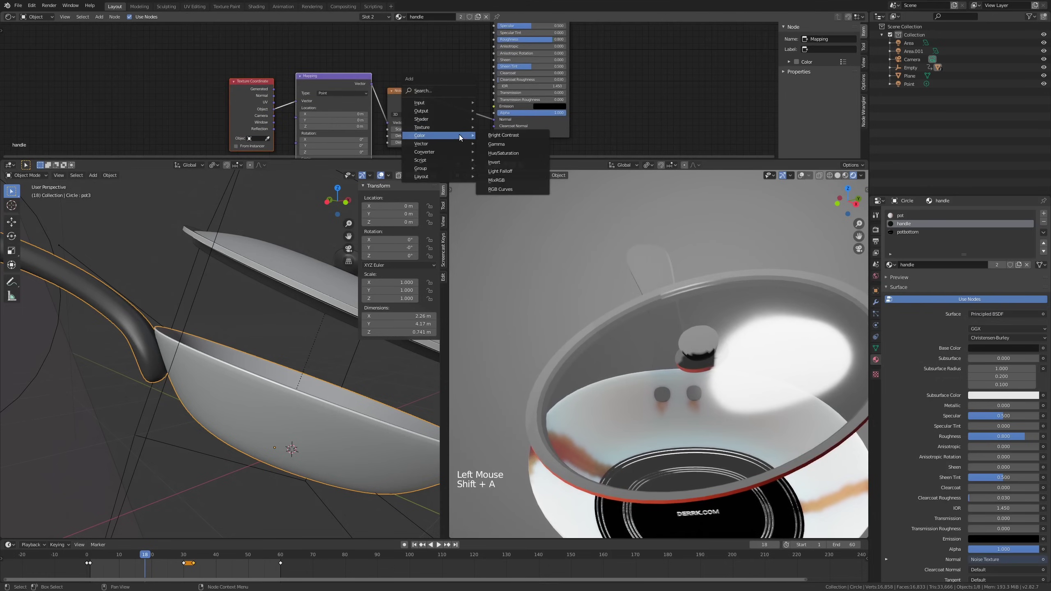
{"action": "left_click", "coordinate": [497, 144]}
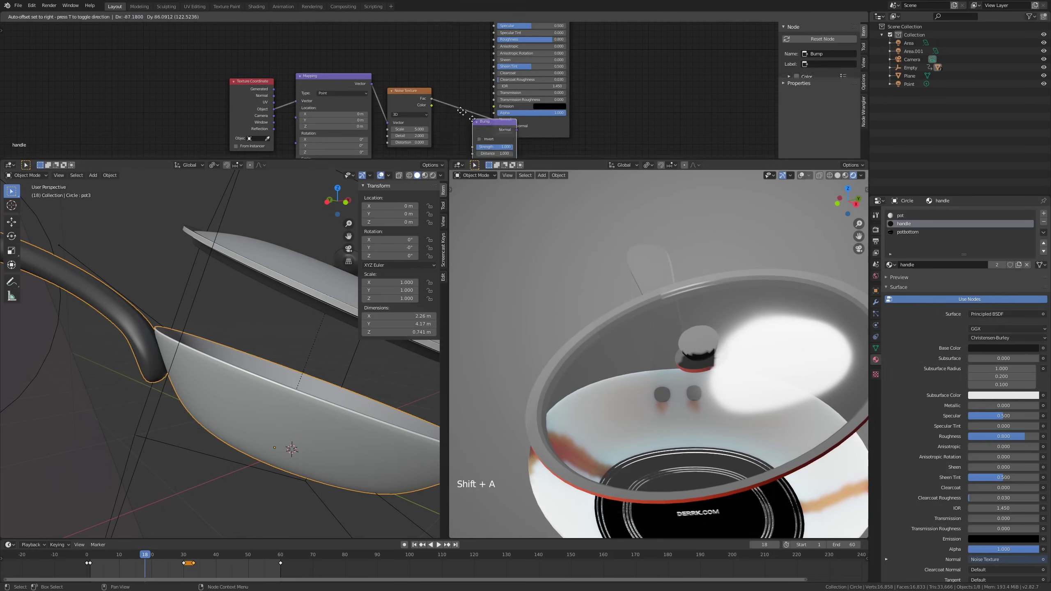
{"action": "left_click", "coordinate": [450, 120]}
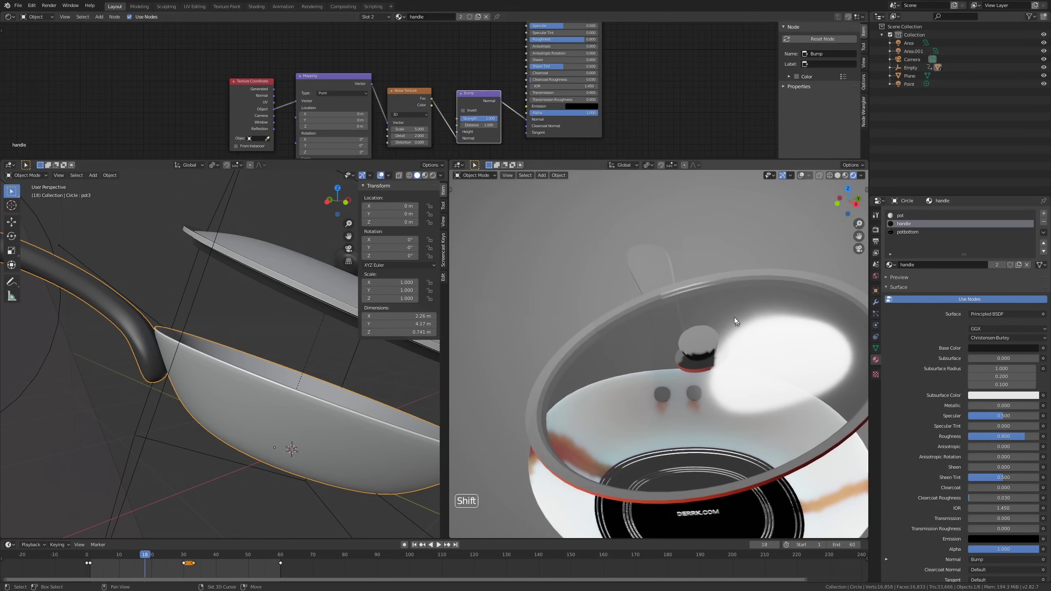
{"action": "middle_click_drag", "start_coordinate": [736, 321], "coordinate": [699, 305], "text": "shift"}
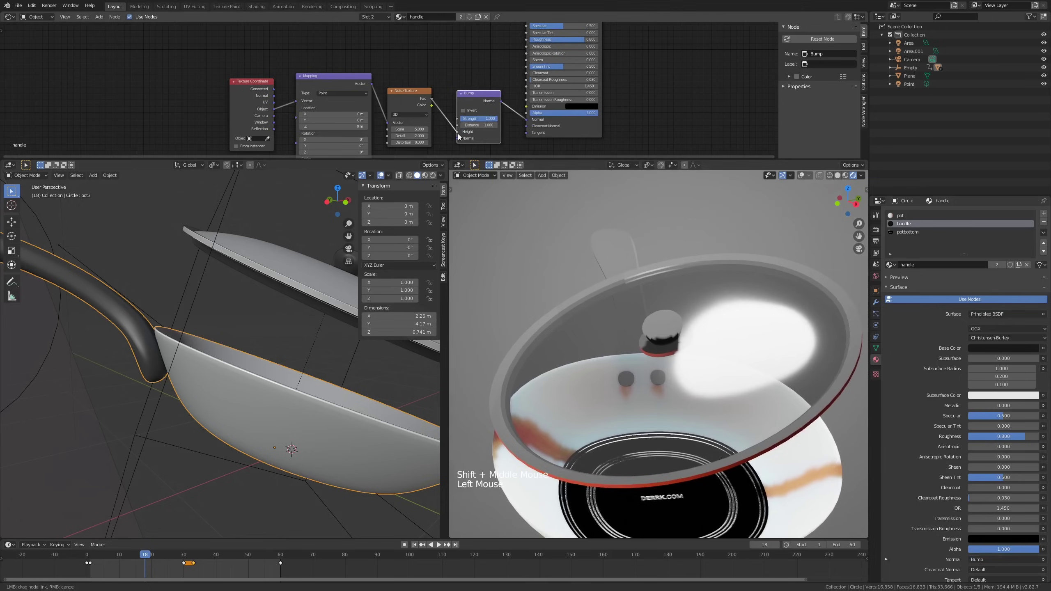
Connect the Noise Texture's Fac output to the Bump node's Height input and check the handle's bump in the rendered view.
{"action": "mouse_move", "coordinate": [460, 136]}
{"action": "left_mouse_down"}
{"action": "mouse_move", "coordinate": [422, 129]}
{"action": "mouse_move", "coordinate": [469, 129]}
{"action": "mouse_move", "coordinate": [470, 118]}
{"action": "mouse_move", "coordinate": [452, 118]}
{"action": "left_mouse_up"}
{"action": "middle_click_drag", "start_coordinate": [744, 264], "coordinate": [685, 253], "text": "shift"}
{"action": "right_click", "coordinate": [687, 252]}
{"action": "left_click", "coordinate": [687, 250]}
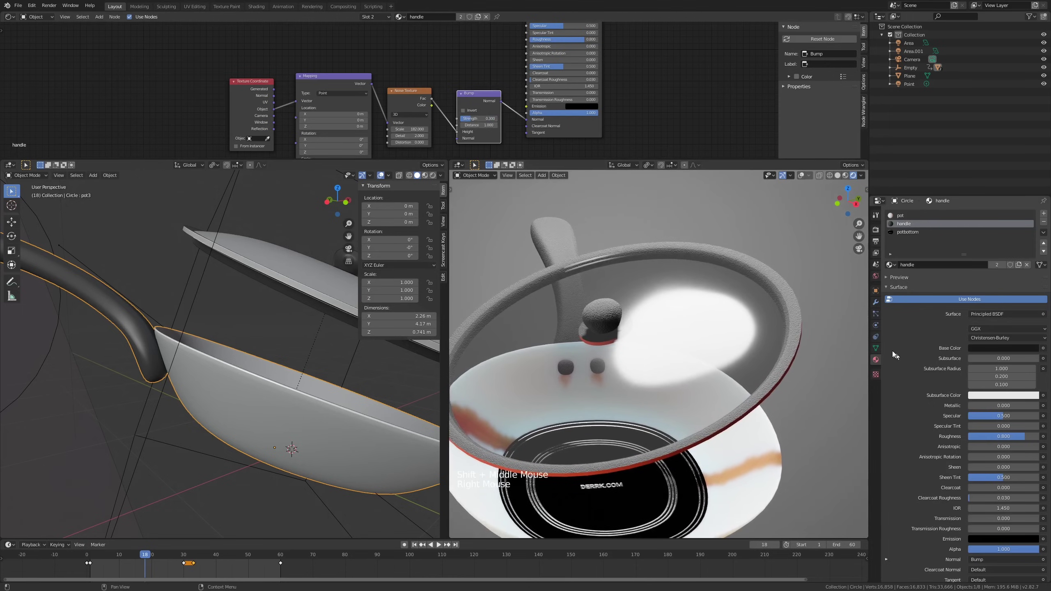
Enable Auto Smooth for the pan's normals with an angle of 52°.
{"action": "left_click", "coordinate": [875, 348]}
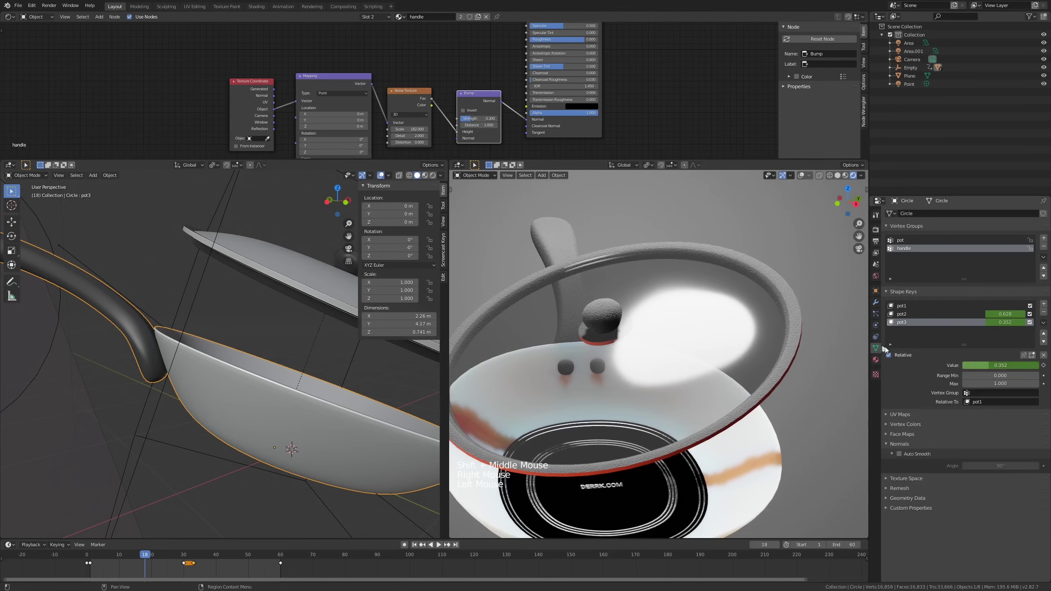
{"action": "left_click", "coordinate": [899, 454]}
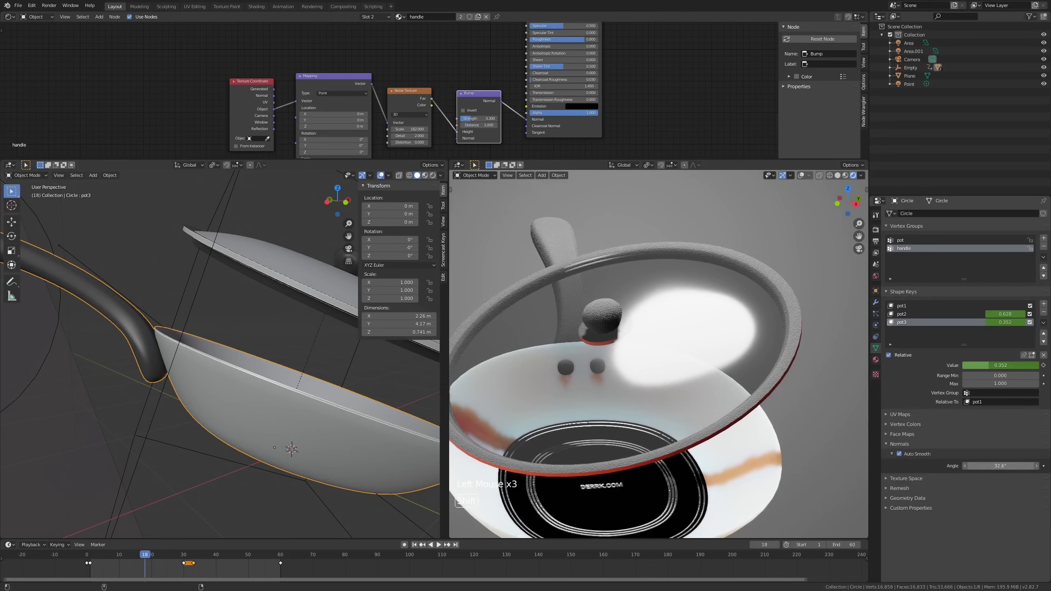
{"action": "left_click_drag", "start_coordinate": [1000, 466], "coordinate": [1004, 466], "text": "ctrl+shift"}
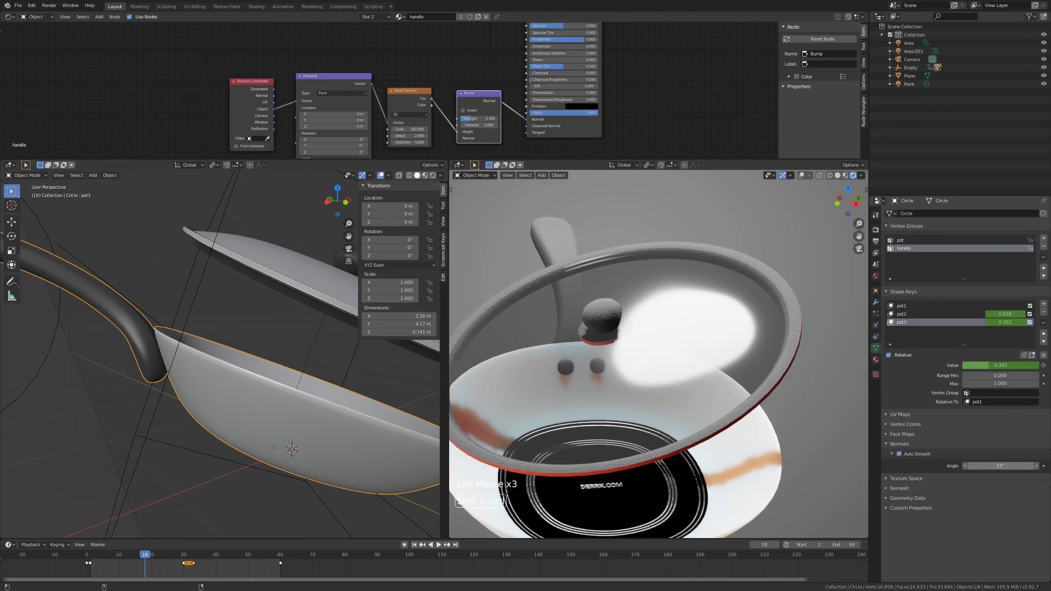
{"action": "scroll", "coordinate": [780, 366], "scroll_direction": "down", "scroll_amount": 2}
{"action": "key", "text": "Tab"}
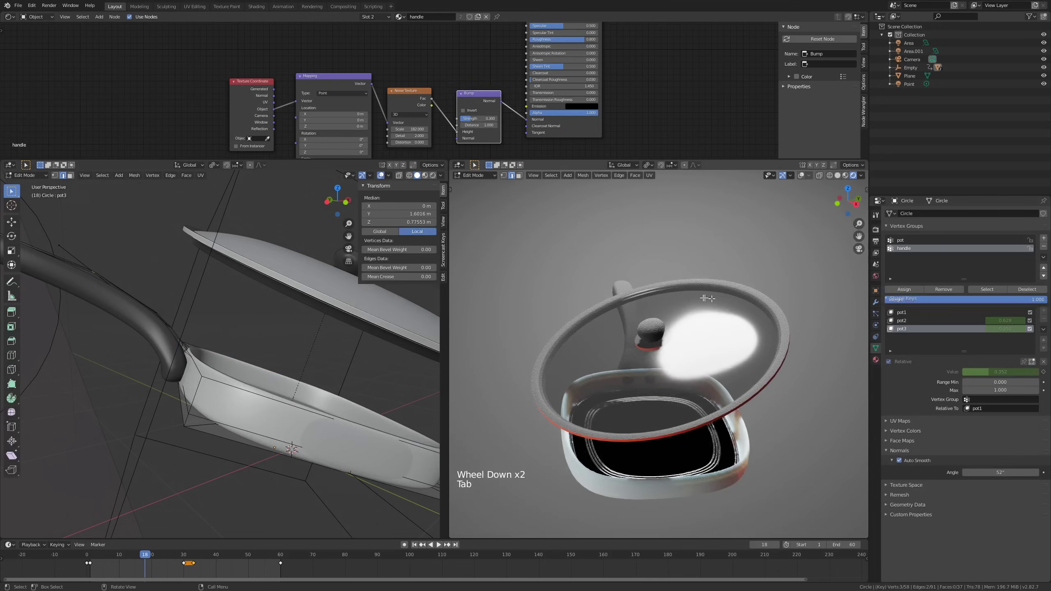
{"action": "key", "text": "Tab"}
Set the handle material's roughness to 1.0 and its base color to black.
{"action": "middle_click_drag", "start_coordinate": [484, 42], "coordinate": [503, 60]}
{"action": "middle_click_drag", "start_coordinate": [498, 102], "coordinate": [501, 76]}
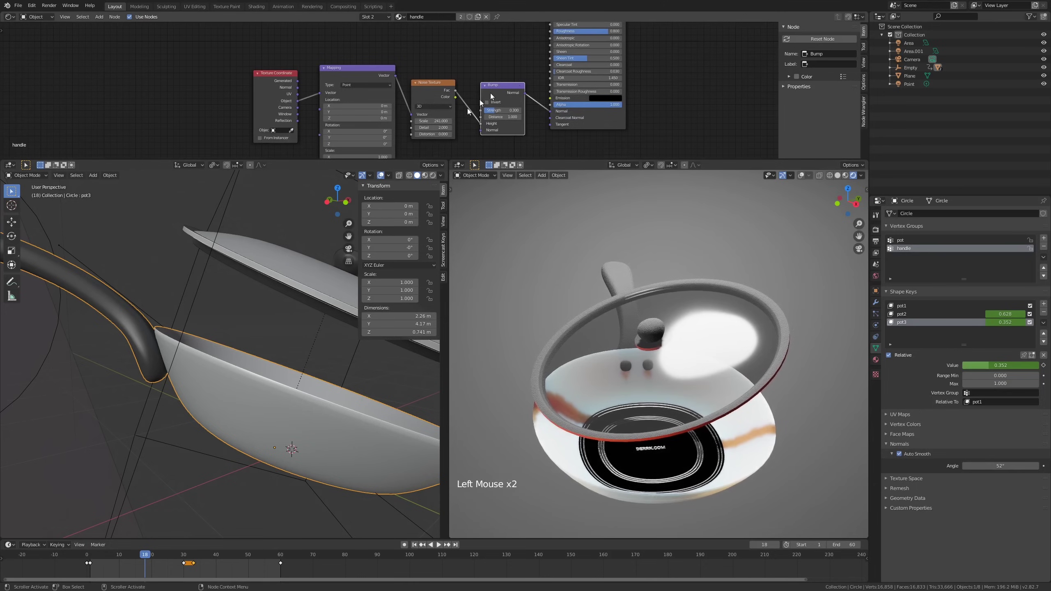
{"action": "middle_click_drag", "start_coordinate": [611, 34], "coordinate": [593, 102]}
{"action": "left_click_drag", "start_coordinate": [591, 100], "coordinate": [604, 101], "text": "ctrl"}
{"action": "middle_click_drag", "start_coordinate": [605, 78], "coordinate": [595, 112]}
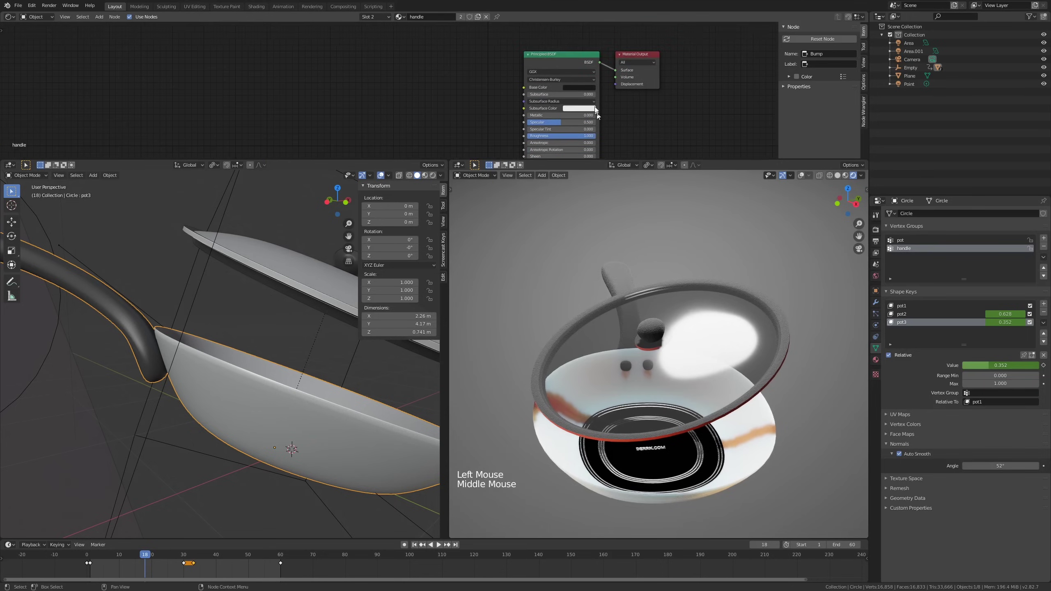
{"action": "left_click", "coordinate": [577, 89]}
{"action": "left_click_drag", "start_coordinate": [600, 170], "coordinate": [570, 170], "text": "ctrl"}
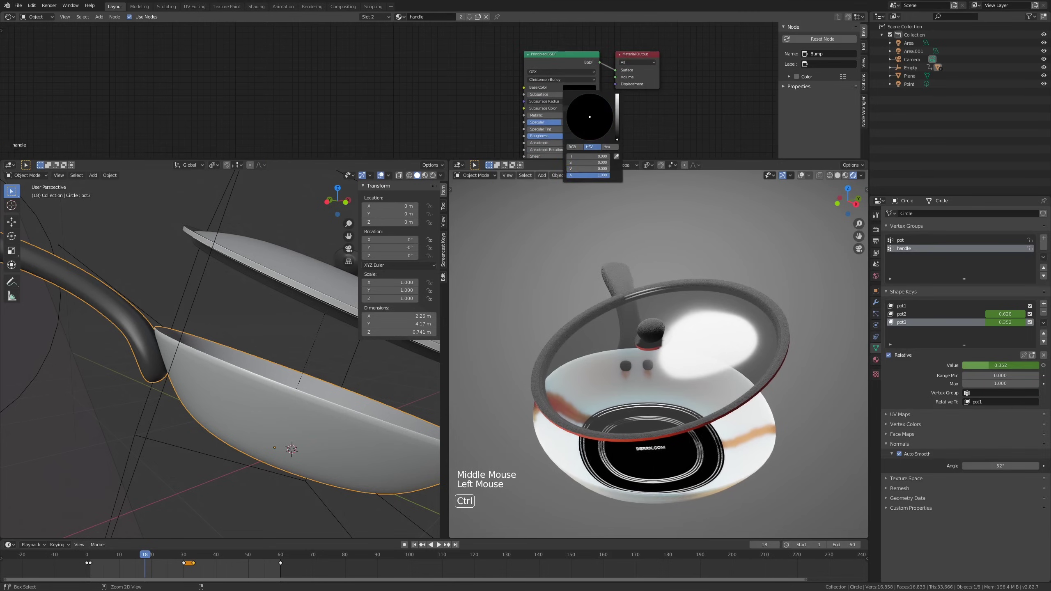
Play and scrub through the pan and lid animation in the rendered camera view, stopping at frame 59.
{"action": "middle_click_drag", "start_coordinate": [565, 343], "coordinate": [589, 314], "text": "shift"}
{"action": "key", "text": "space"}
{"action": "scroll", "coordinate": [578, 305], "scroll_direction": "down", "scroll_amount": 2}
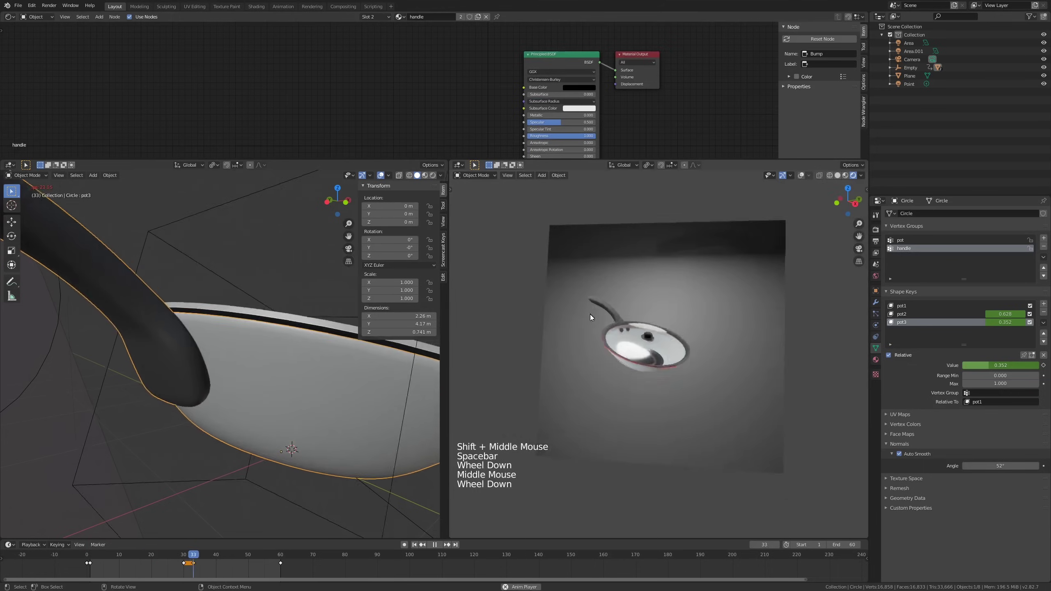
{"action": "scroll", "coordinate": [638, 331], "scroll_direction": "up", "scroll_amount": 3}
{"action": "key", "text": "KP_0"}
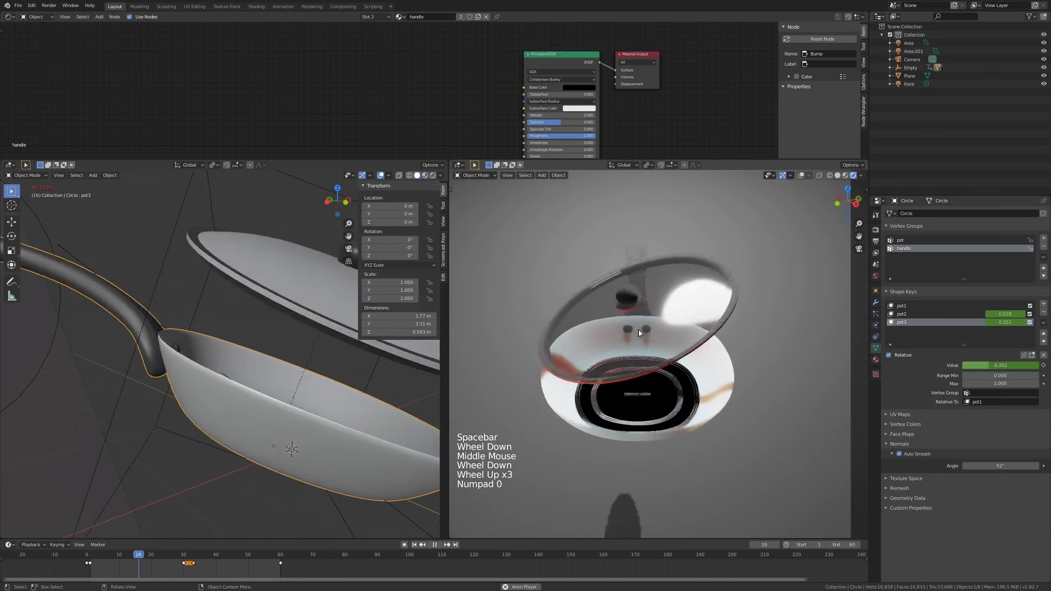
{"action": "scroll", "coordinate": [647, 334], "scroll_direction": "down", "scroll_amount": 4}
{"action": "key", "text": "space"}
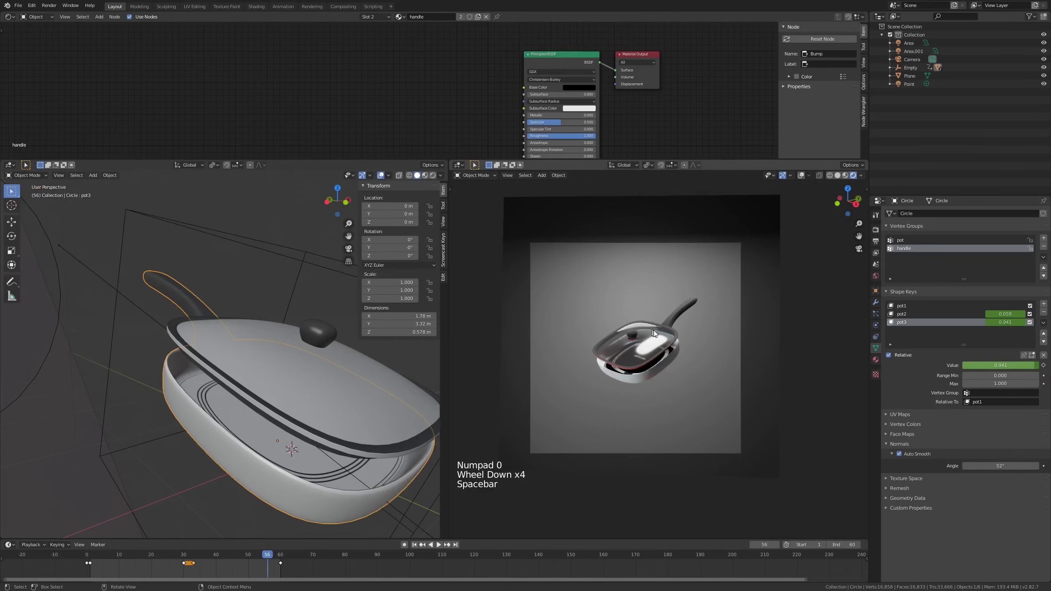
{"action": "left_click", "coordinate": [130, 562]}
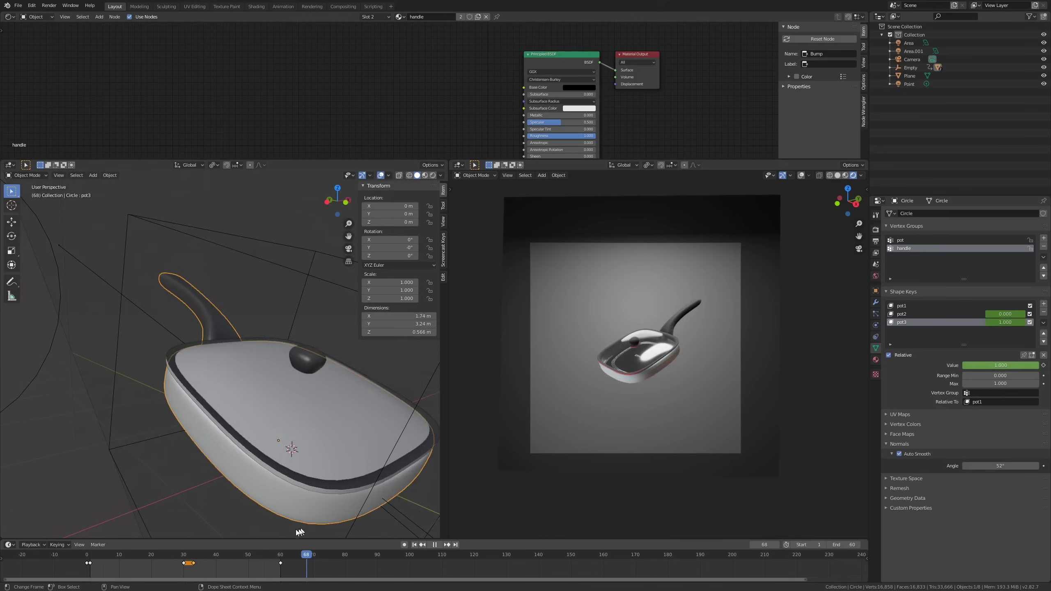
{"action": "left_click_drag", "start_coordinate": [297, 530], "coordinate": [354, 513]}
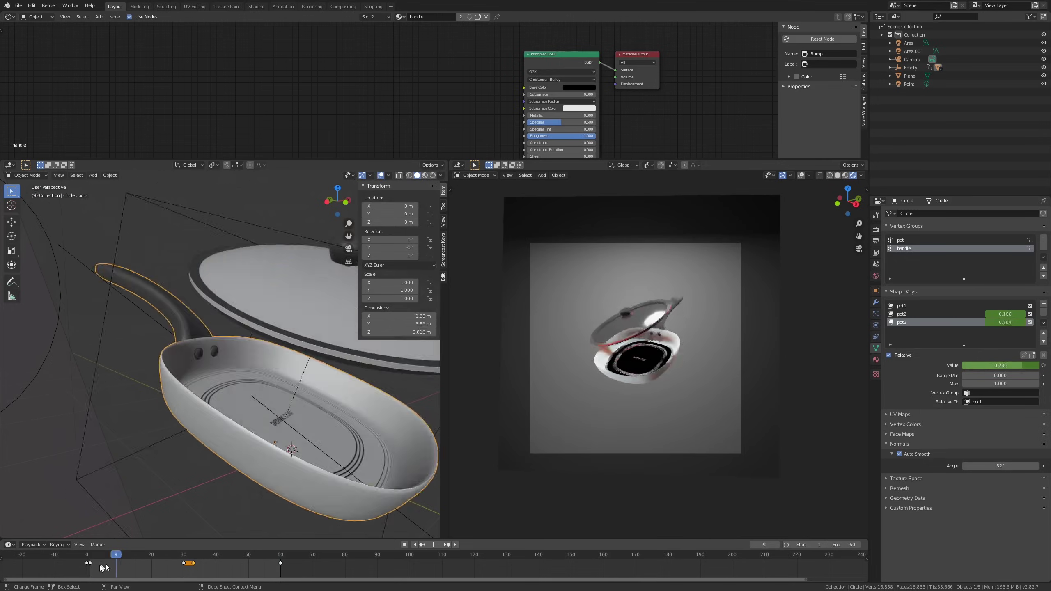
{"action": "left_click_drag", "start_coordinate": [201, 544], "coordinate": [277, 540]}
{"action": "key", "text": "space"}
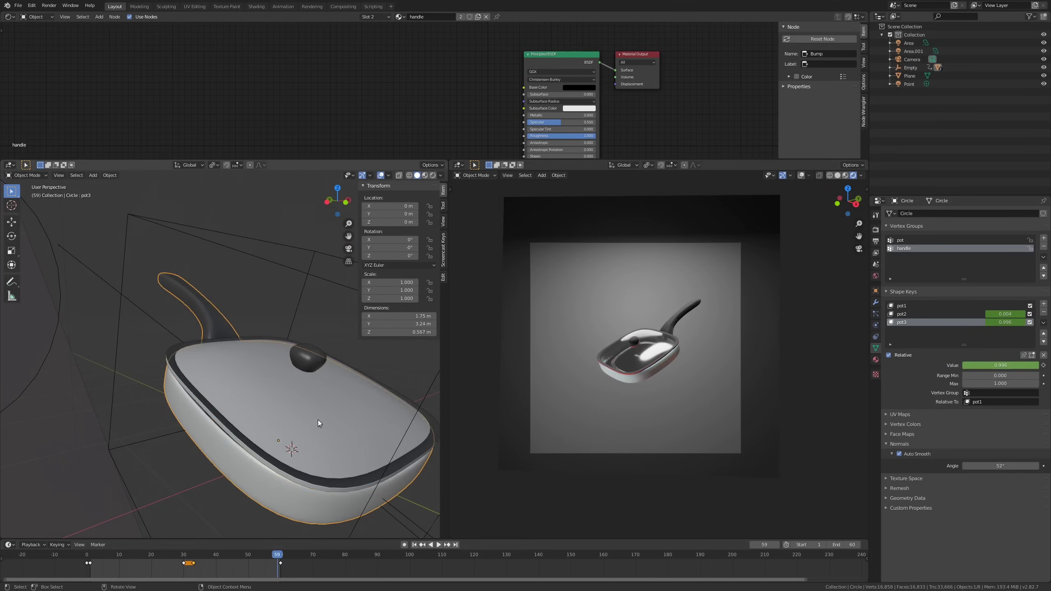
Select the lid, view its glass material settings, and scrub the timeline back toward the start.
{"action": "left_click", "coordinate": [318, 419]}
{"action": "left_click", "coordinate": [876, 360]}
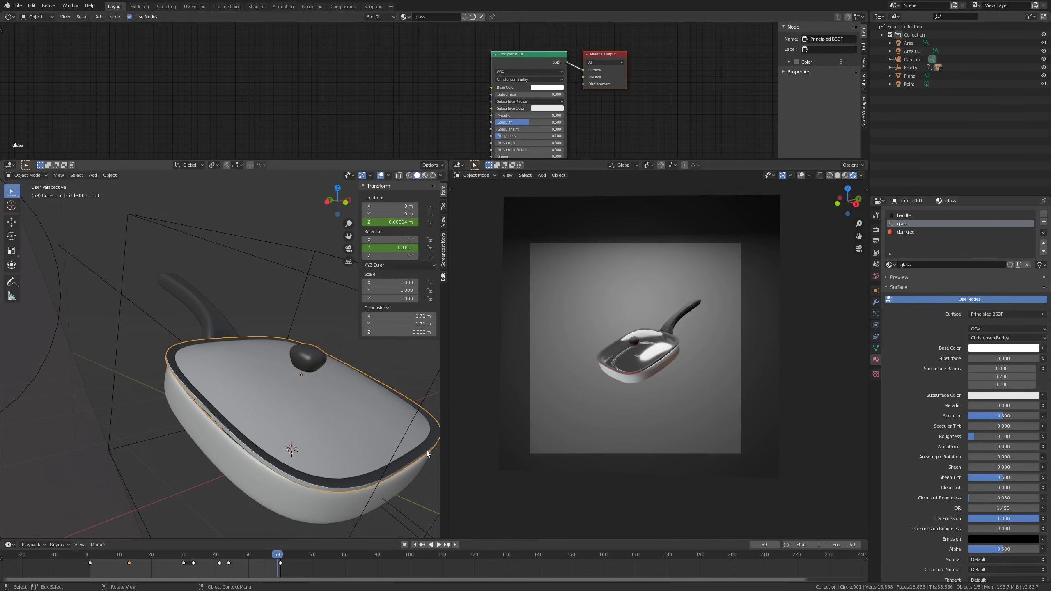
{"action": "left_click_drag", "start_coordinate": [231, 559], "coordinate": [88, 576]}
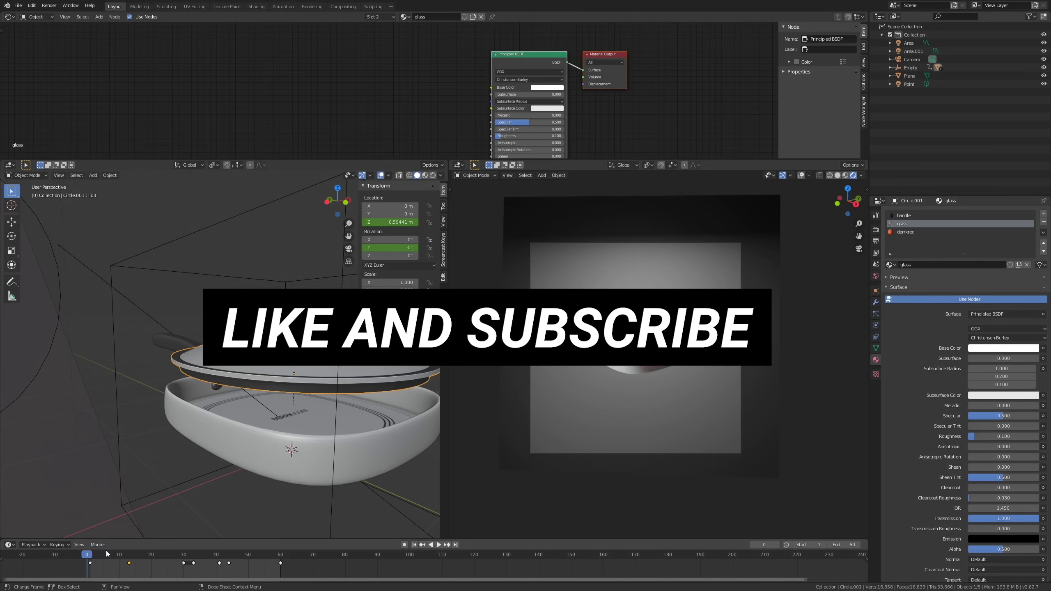
{"action": "mouse_move", "coordinate": [105, 556]}
{"action": "left_mouse_down"}
{"action": "mouse_move", "coordinate": [193, 554]}
{"action": "mouse_move", "coordinate": [175, 566]}
{"action": "mouse_move", "coordinate": [109, 571]}
{"action": "left_mouse_up"}
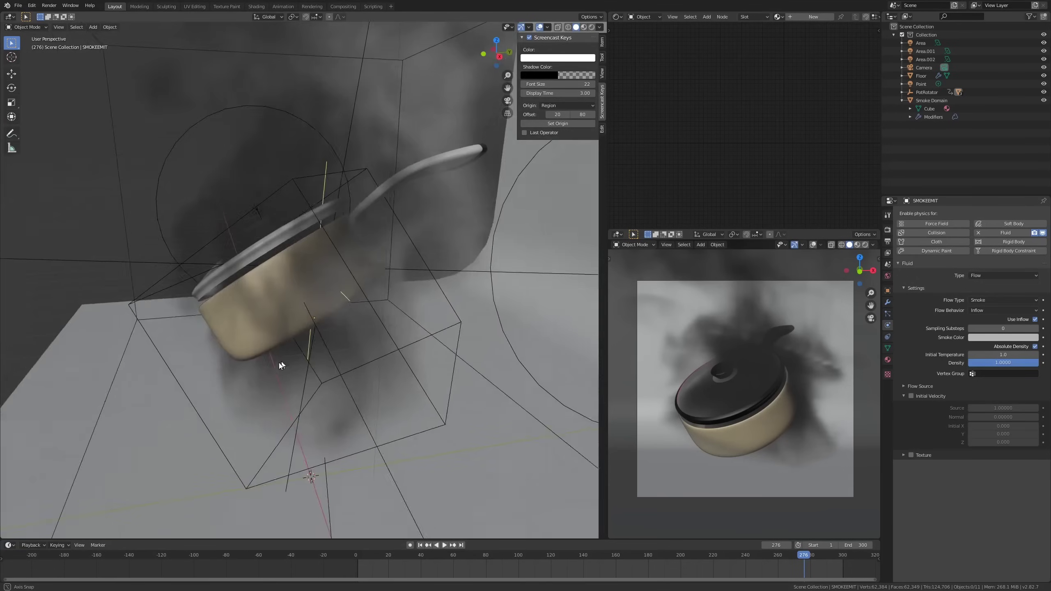
Play the pot's smoke simulation from frame 0 and scrub its early frames, viewing the smoke from different sides.
{"action": "middle_click_drag", "start_coordinate": [281, 365], "coordinate": [334, 545]}
{"action": "left_click", "coordinate": [361, 559]}
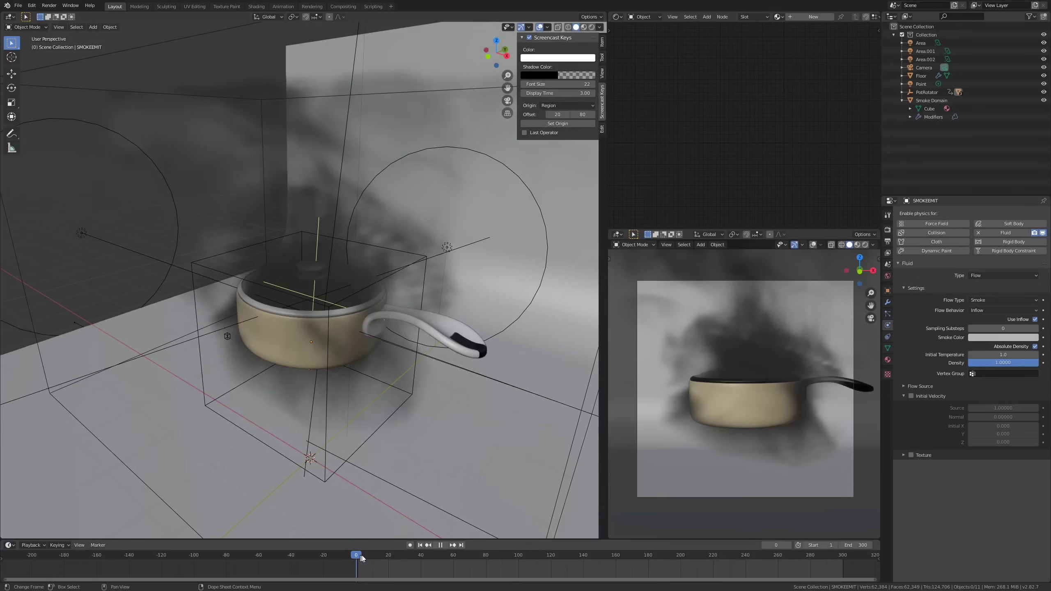
{"action": "key", "text": "space"}
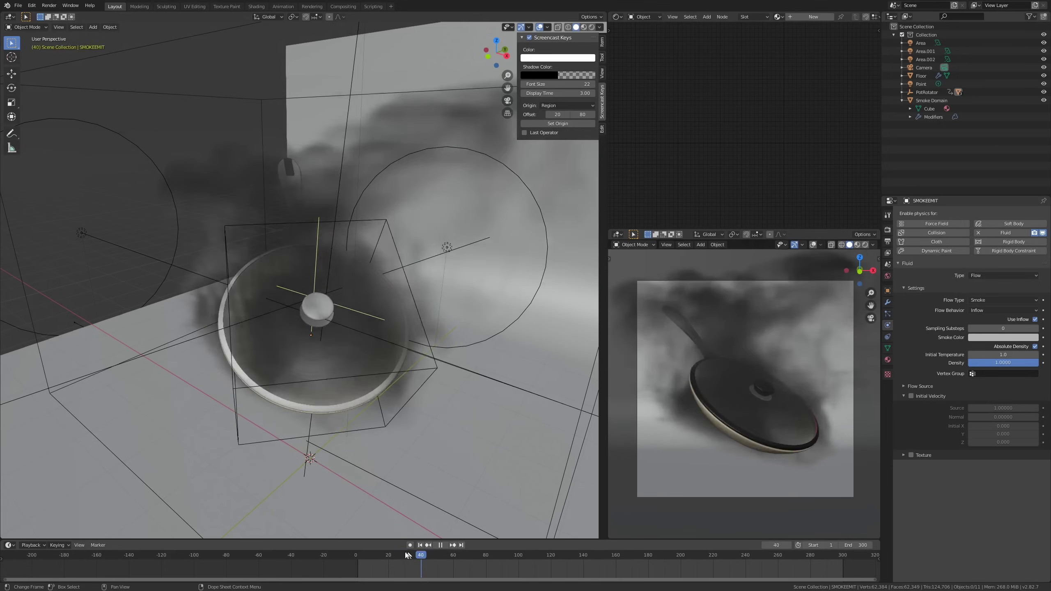
{"action": "left_click", "coordinate": [363, 555]}
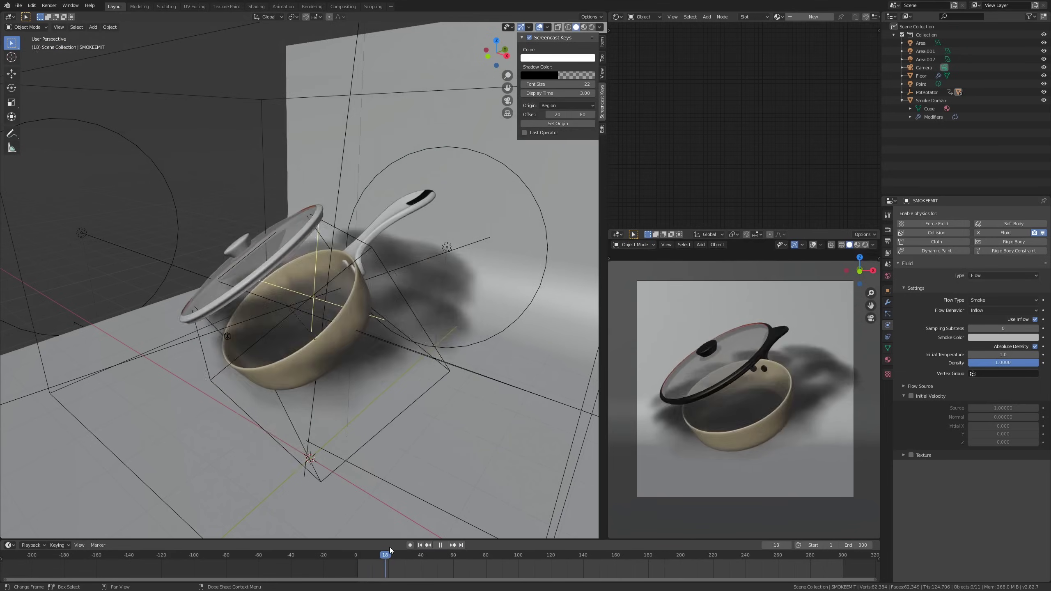
{"action": "left_click_drag", "start_coordinate": [453, 534], "coordinate": [368, 534]}
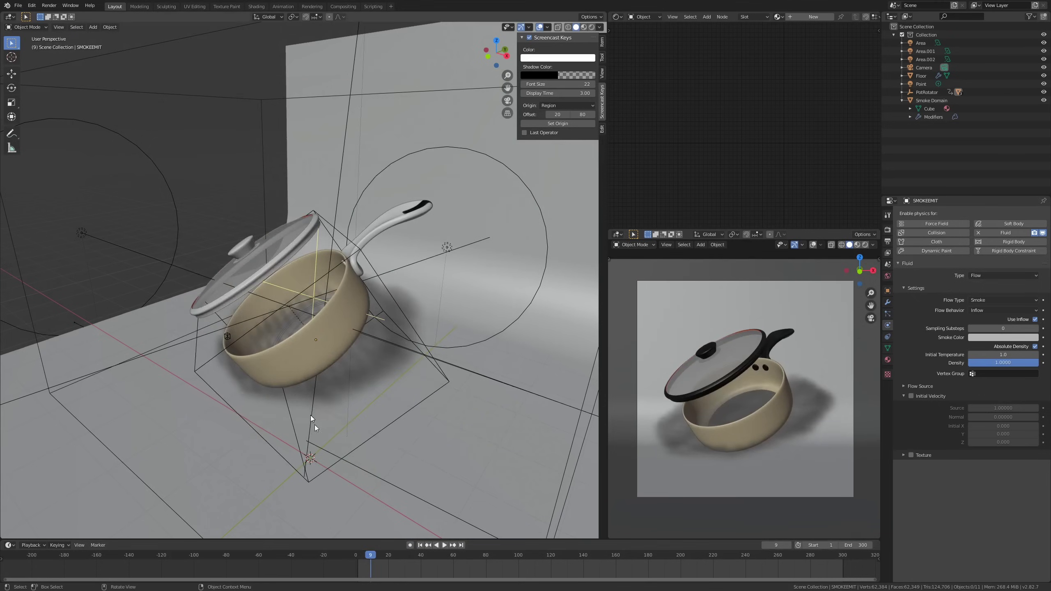
{"action": "middle_click_drag", "start_coordinate": [329, 402], "coordinate": [413, 425]}
{"action": "key", "text": "space"}
{"action": "left_click", "coordinate": [356, 553]}
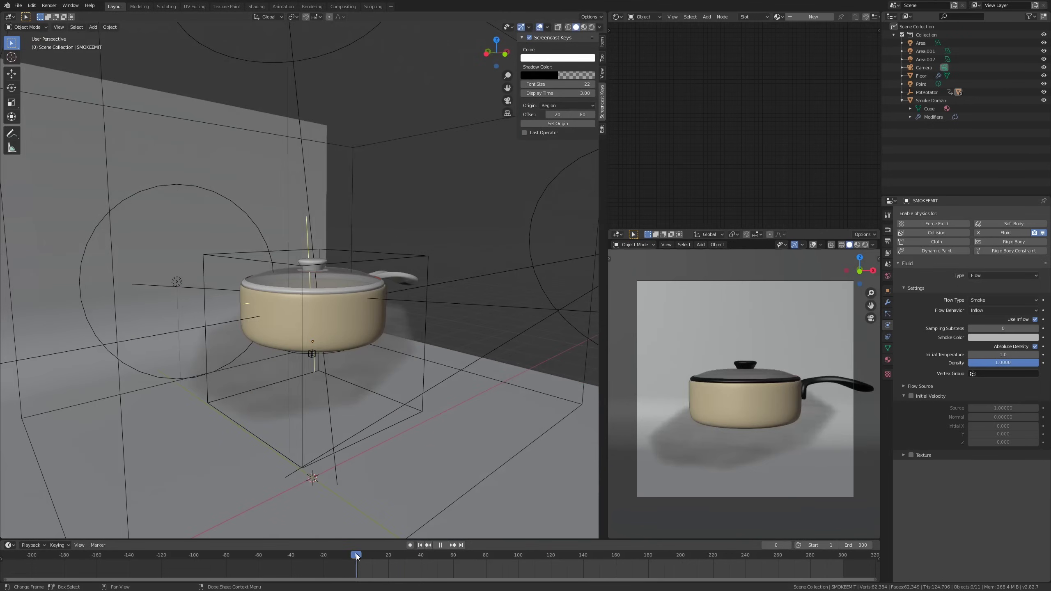
{"action": "key", "text": "space"}
{"action": "left_click_drag", "start_coordinate": [448, 553], "coordinate": [382, 536]}
Inspect the pot and lid up close, then scrub and replay the smoke animation from an angled view.
{"action": "middle_click_drag", "start_coordinate": [407, 366], "coordinate": [360, 451]}
{"action": "scroll", "coordinate": [382, 439], "scroll_direction": "up", "scroll_amount": 4}
{"action": "scroll", "coordinate": [356, 405], "scroll_direction": "down", "scroll_amount": 2}
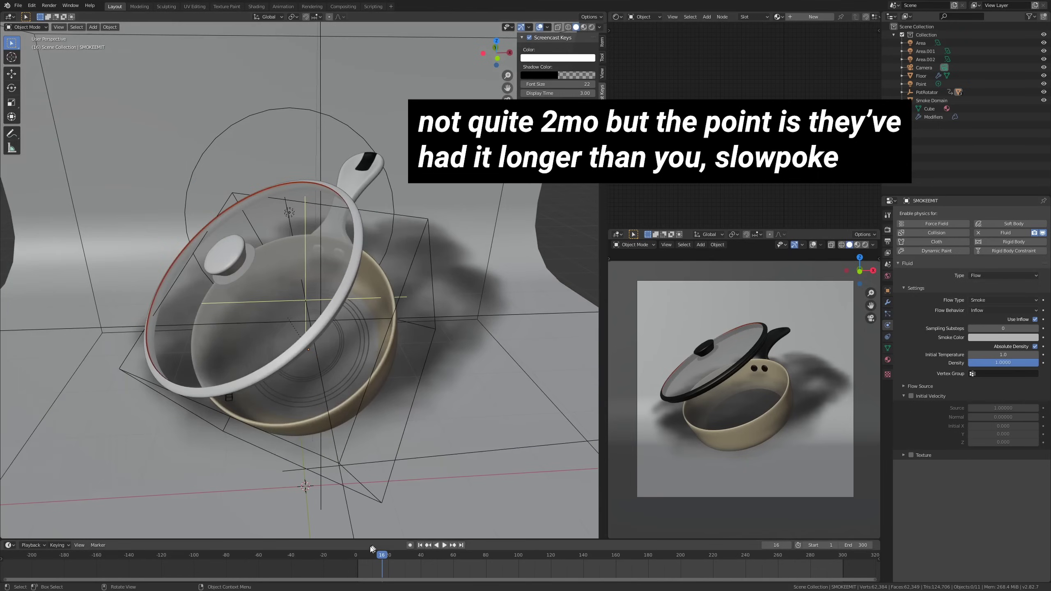
{"action": "left_click_drag", "start_coordinate": [366, 553], "coordinate": [476, 554]}
{"action": "middle_click_drag", "start_coordinate": [441, 427], "coordinate": [390, 399]}
{"action": "left_click", "coordinate": [361, 554]}
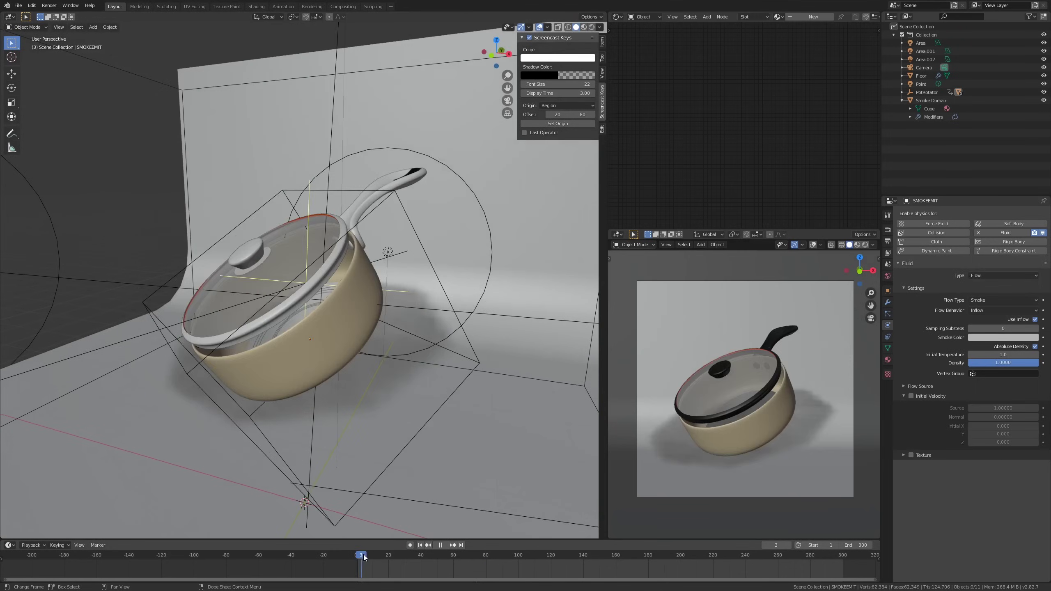
{"action": "key", "text": "space"}
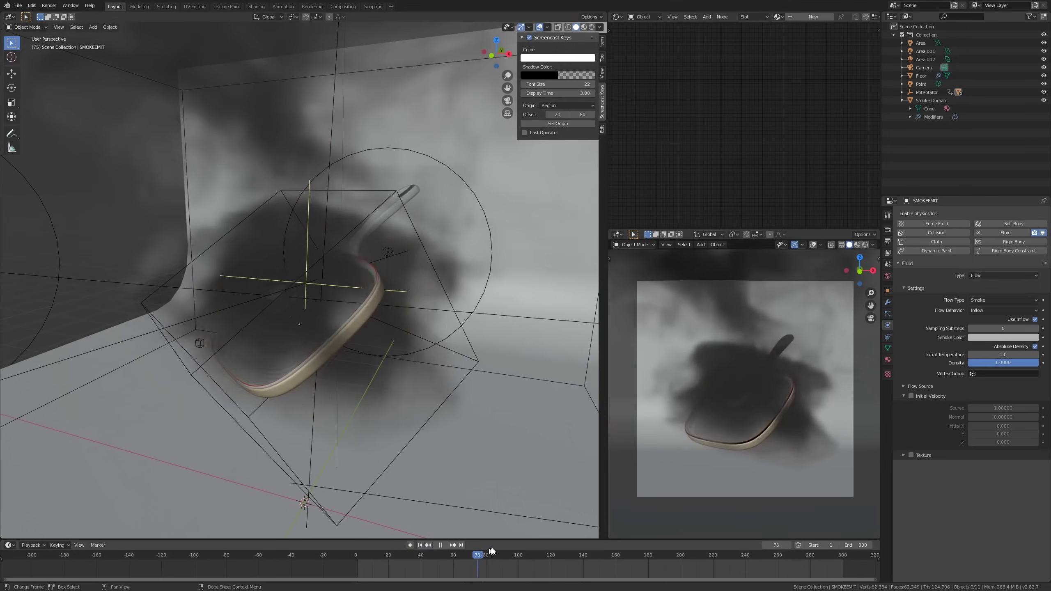
{"action": "key", "text": "space"}
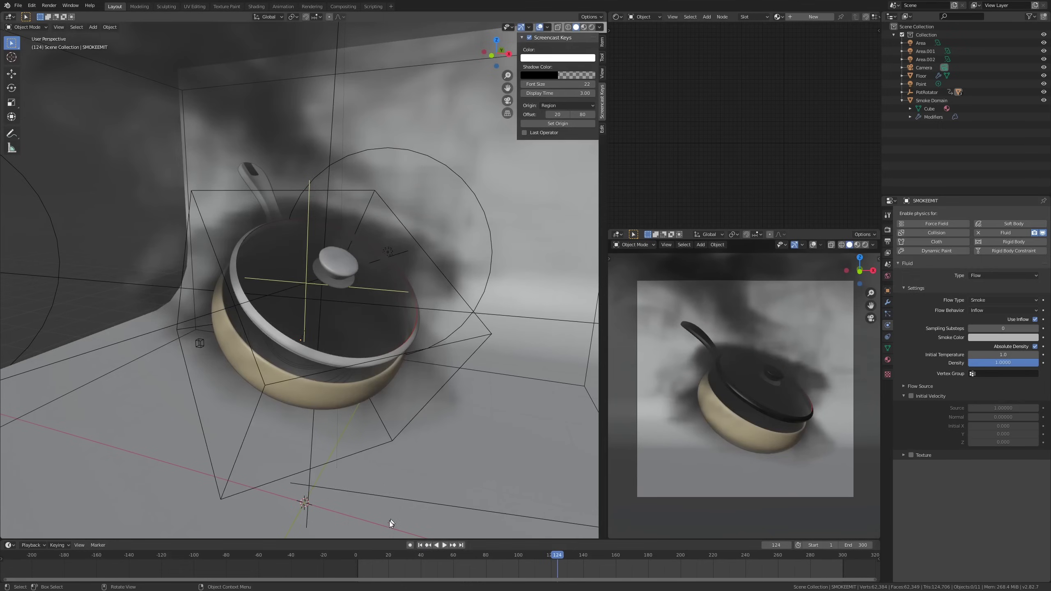
Rewind the smoke animation to its first frames, view the pot from the other side and move to frame 23.
{"action": "left_click", "coordinate": [358, 556]}
{"action": "key", "text": "space"}
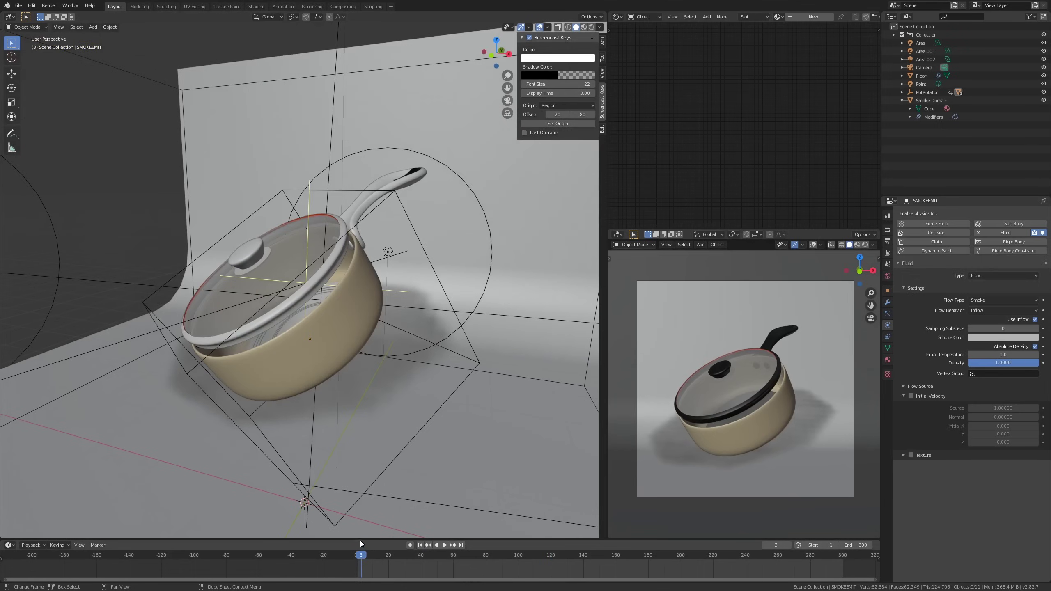
{"action": "key", "text": "space"}
{"action": "left_click", "coordinate": [357, 555]}
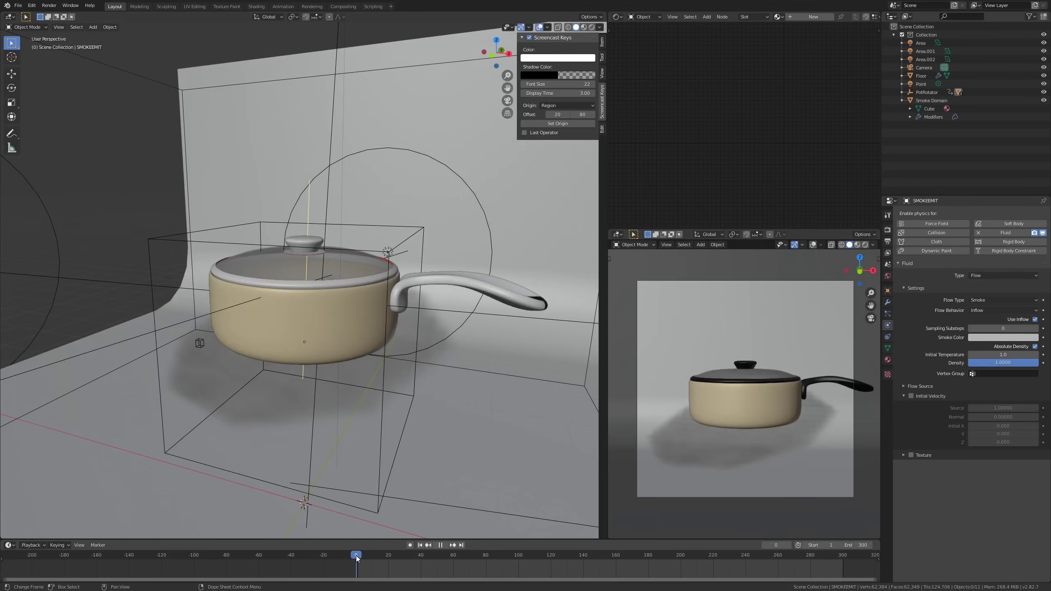
{"action": "mouse_move", "coordinate": [356, 555]}
{"action": "left_mouse_down"}
{"action": "mouse_move", "coordinate": [475, 543]}
{"action": "mouse_move", "coordinate": [357, 546]}
{"action": "left_mouse_up"}
{"action": "key", "text": "space"}
{"action": "middle_click_drag", "start_coordinate": [357, 434], "coordinate": [439, 432]}
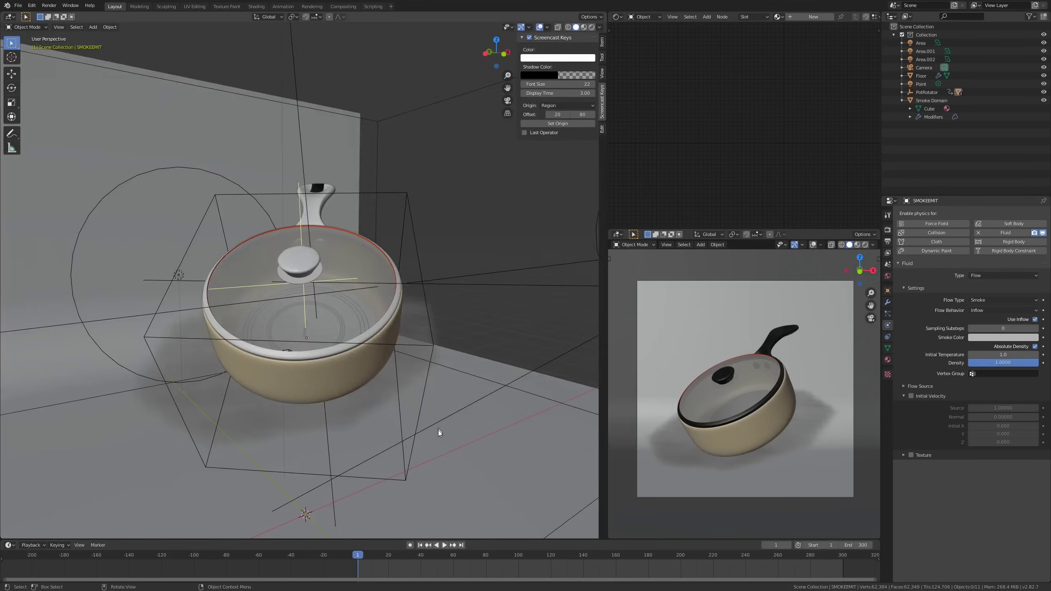
{"action": "left_click_drag", "start_coordinate": [366, 555], "coordinate": [393, 544]}
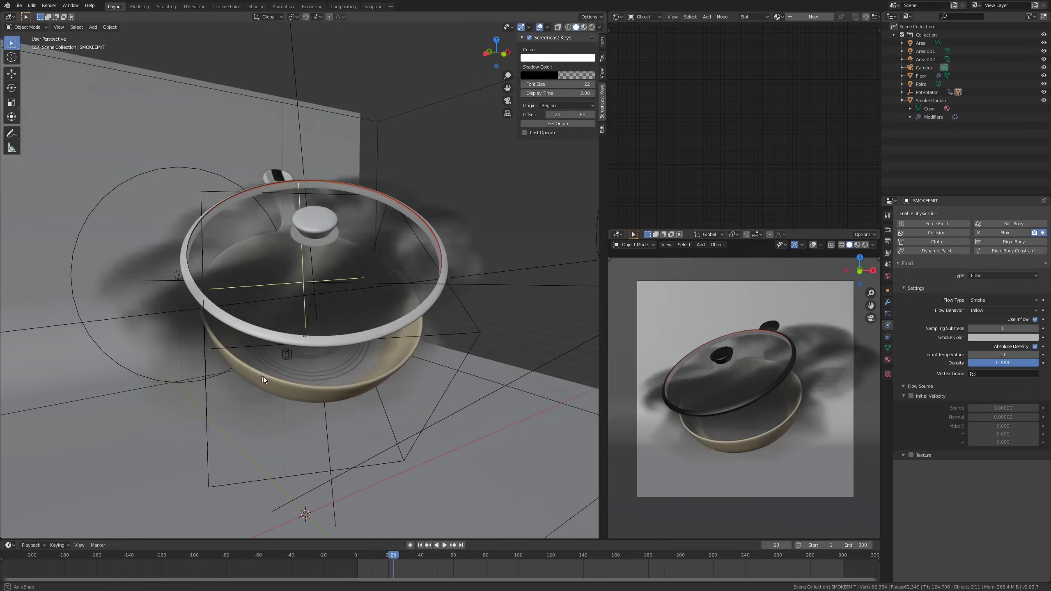
Select the smoke emitter disc beneath the pot and examine its placement and Fluid flow settings from several angles.
{"action": "middle_click_drag", "start_coordinate": [265, 381], "coordinate": [348, 354]}
{"action": "left_click", "coordinate": [324, 359]}
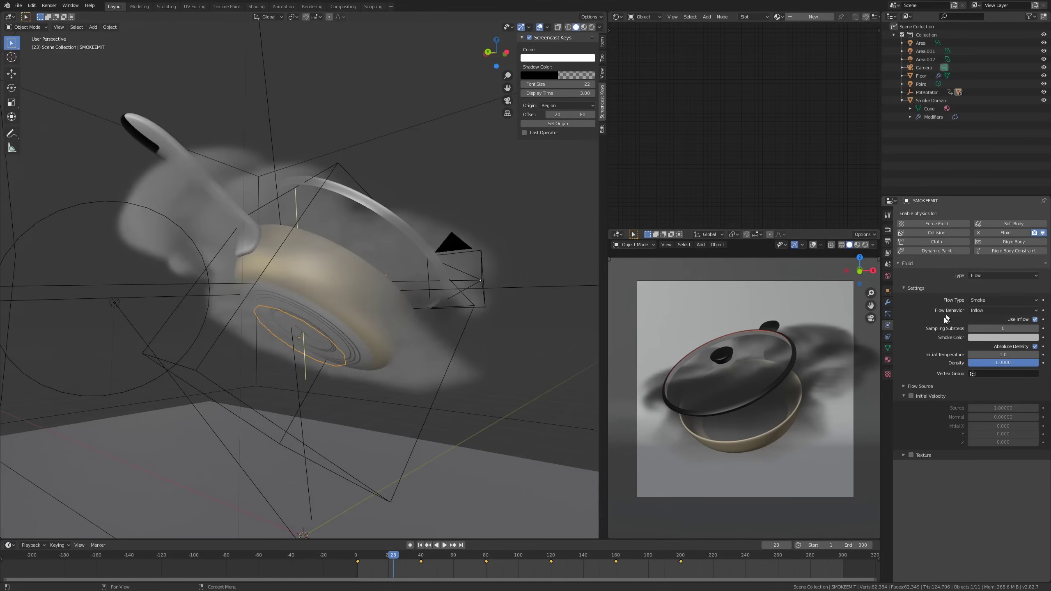
{"action": "middle_click_drag", "start_coordinate": [409, 298], "coordinate": [393, 307]}
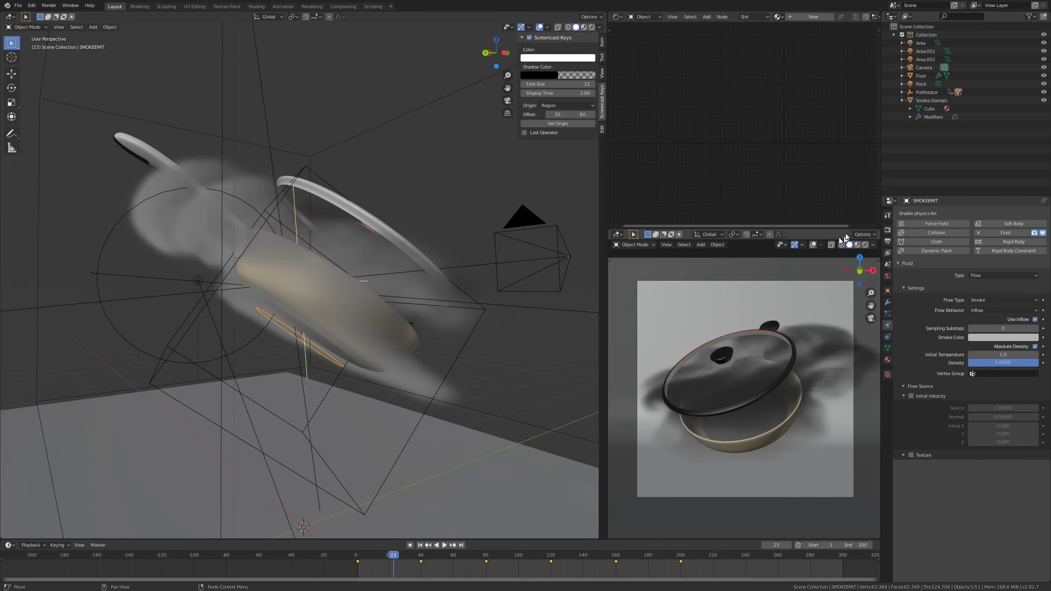
{"action": "middle_click_drag", "start_coordinate": [399, 311], "coordinate": [320, 327]}
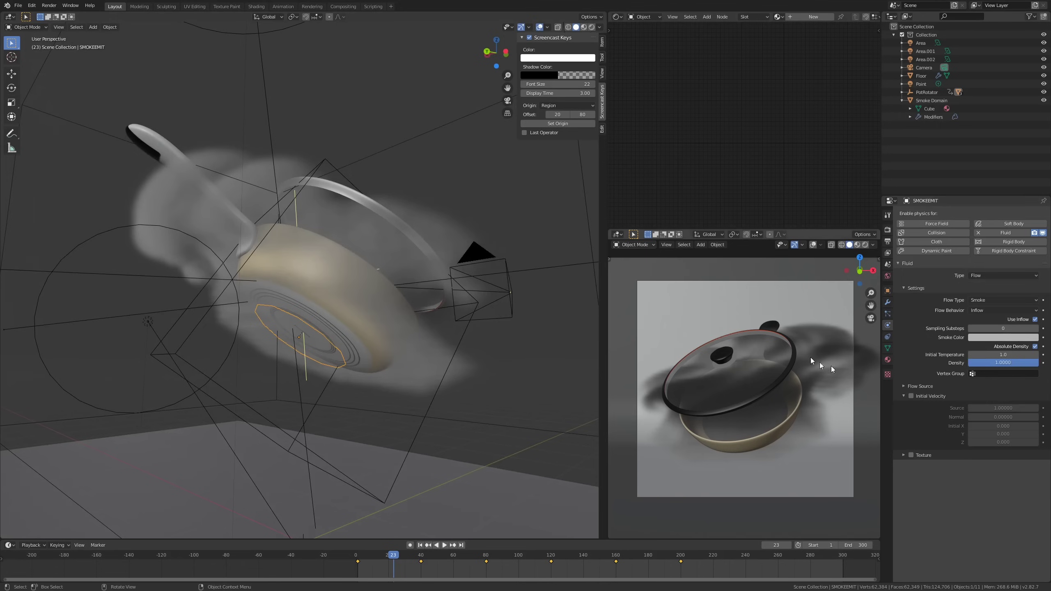
{"action": "middle_click_drag", "start_coordinate": [339, 303], "coordinate": [258, 319]}
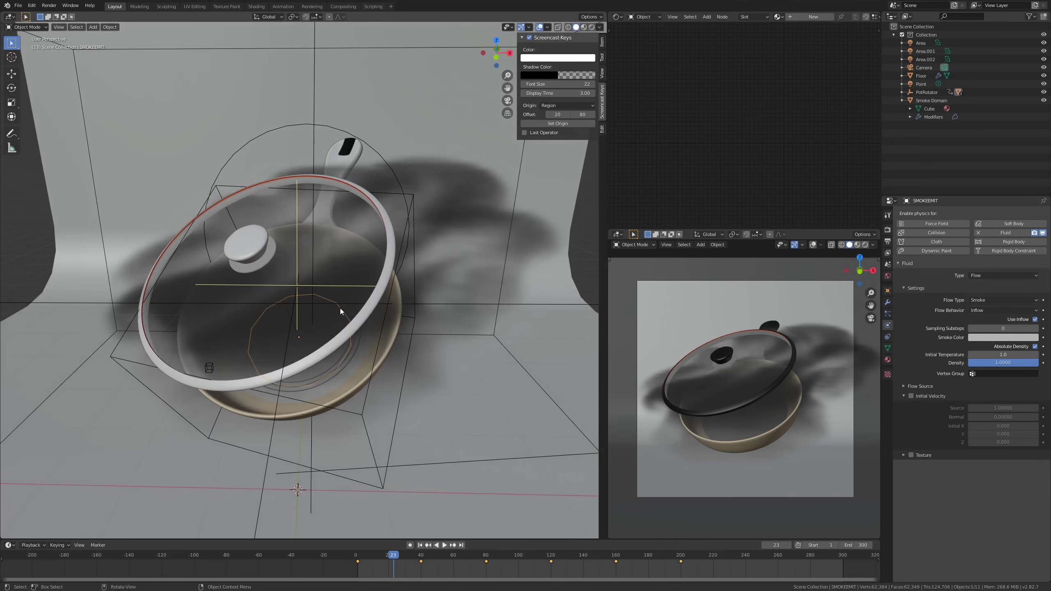
{"action": "middle_click_drag", "start_coordinate": [340, 307], "coordinate": [443, 300]}
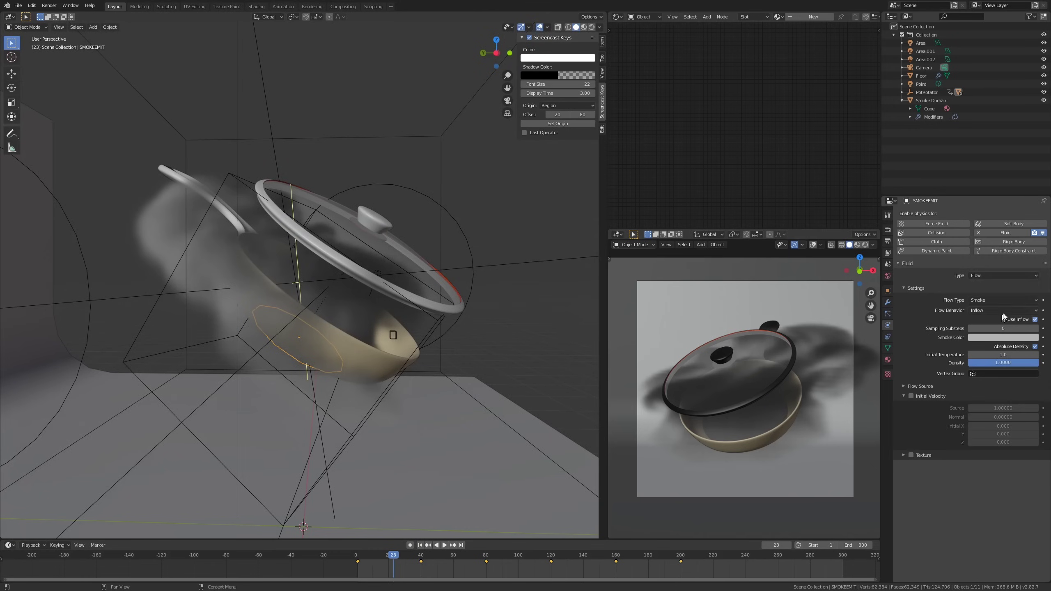
Examine the smoke emitter disc's mesh data and transform values, viewing it from beneath the pot.
{"action": "middle_click_drag", "start_coordinate": [292, 349], "coordinate": [321, 342]}
{"action": "left_click", "coordinate": [888, 348]}
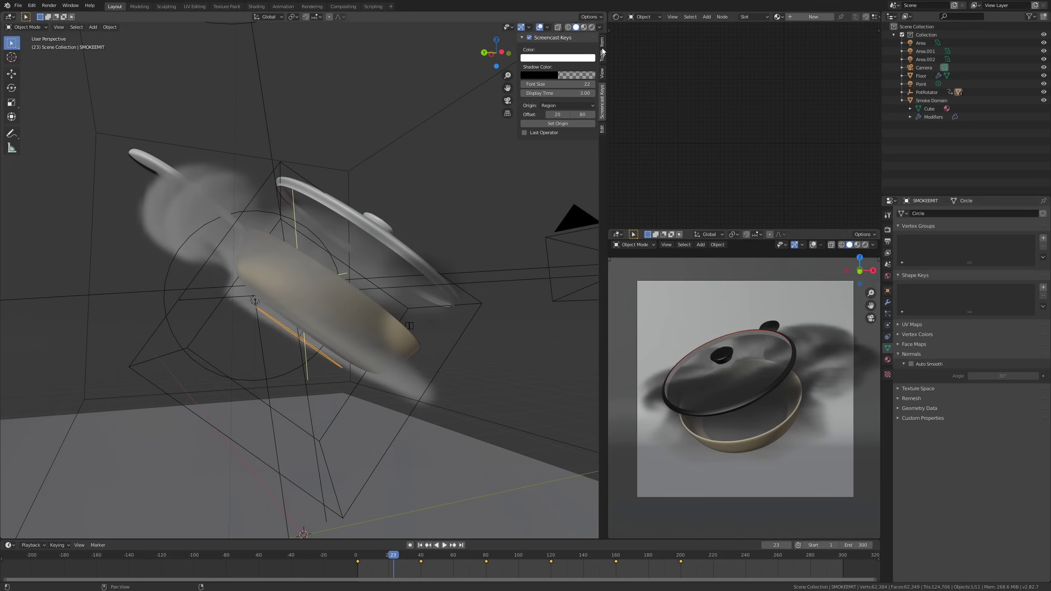
{"action": "left_click", "coordinate": [602, 53]}
{"action": "left_click", "coordinate": [602, 44]}
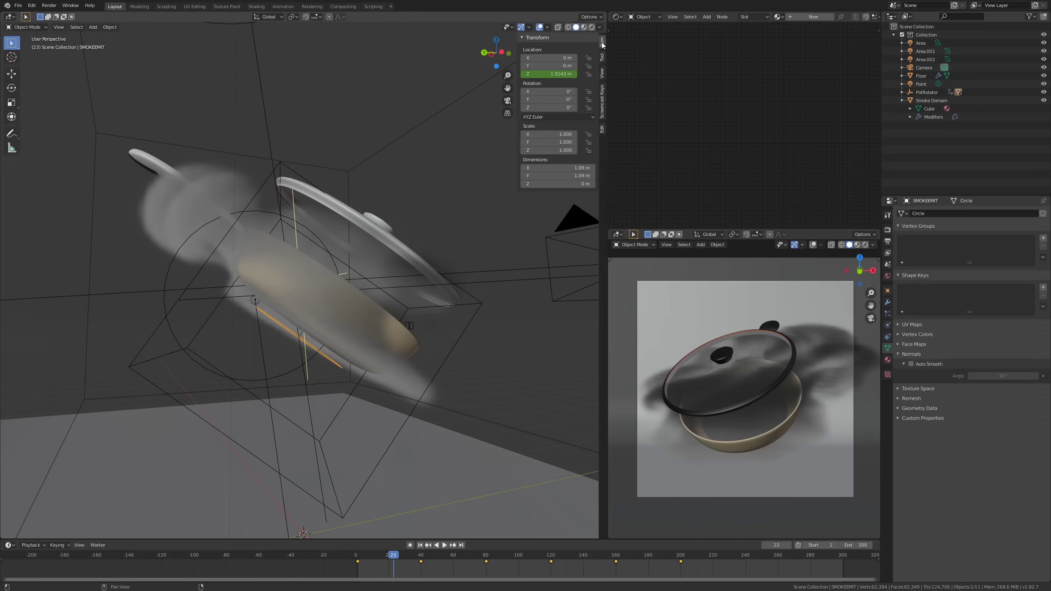
{"action": "middle_click_drag", "start_coordinate": [344, 239], "coordinate": [421, 252]}
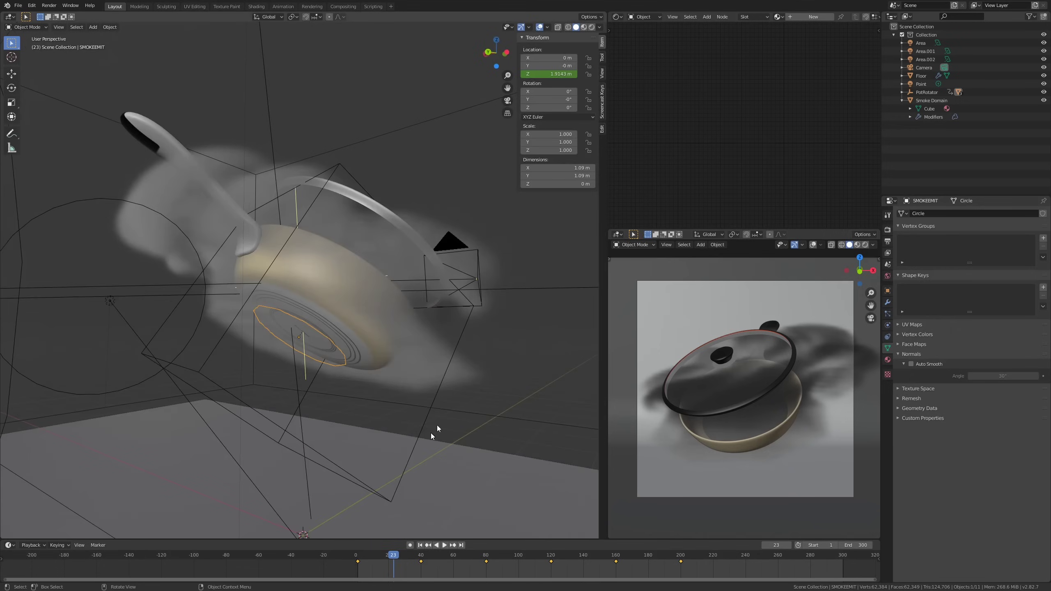
Replay the smoke animation from its first frames, viewing the pot from another side, and stop at frame 144.
{"action": "left_click", "coordinate": [358, 557]}
{"action": "key", "text": "space"}
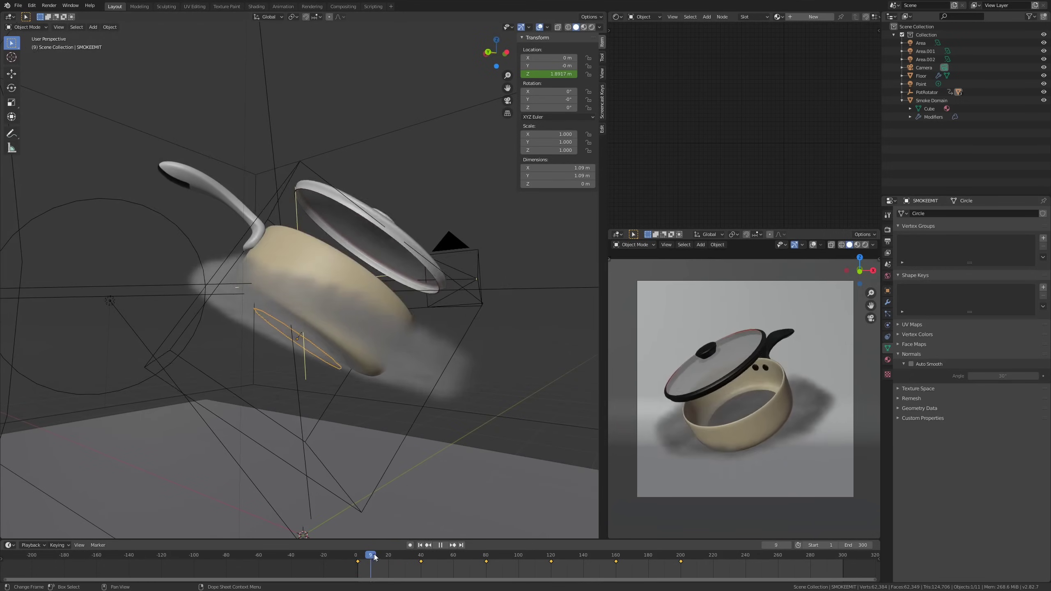
{"action": "left_click", "coordinate": [446, 544]}
{"action": "middle_click_drag", "start_coordinate": [389, 347], "coordinate": [325, 355]}
{"action": "key", "text": "space"}
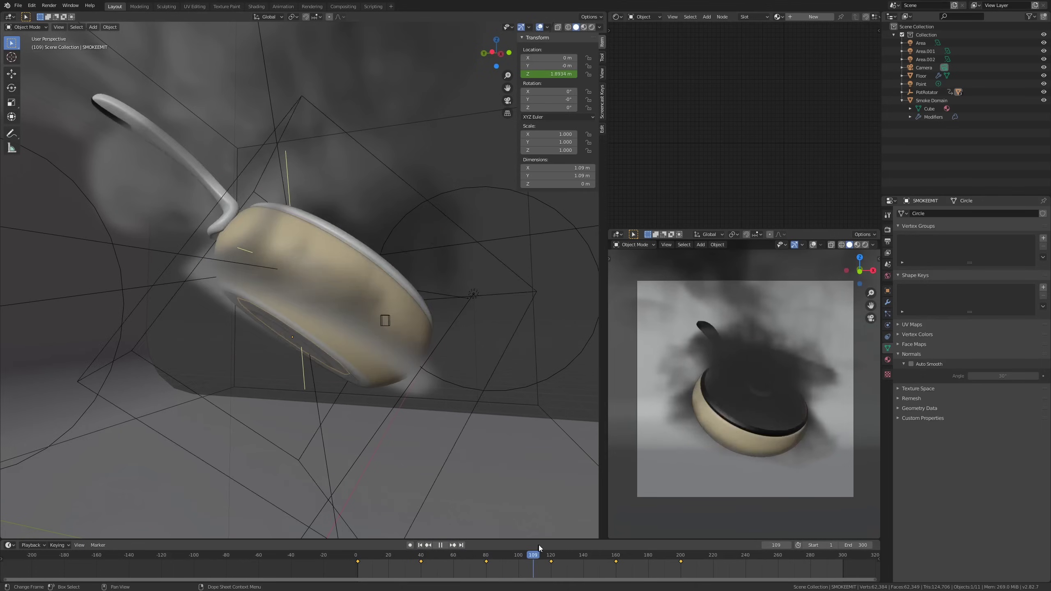
{"action": "key", "text": "space"}
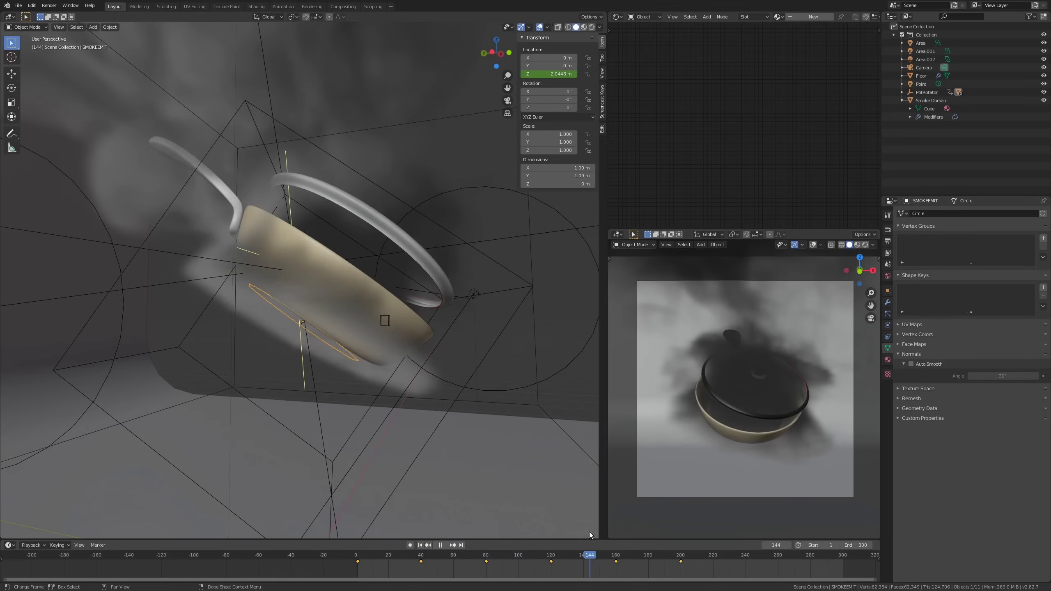
Select the pot and show its Fluid effector physics settings.
{"action": "left_click", "coordinate": [370, 275]}
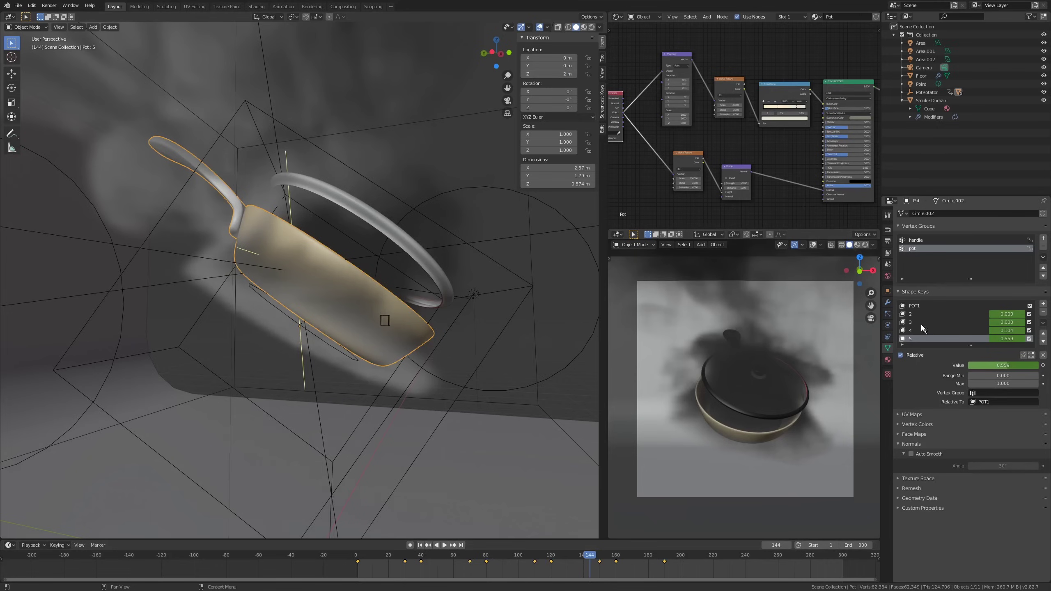
{"action": "left_click", "coordinate": [888, 315]}
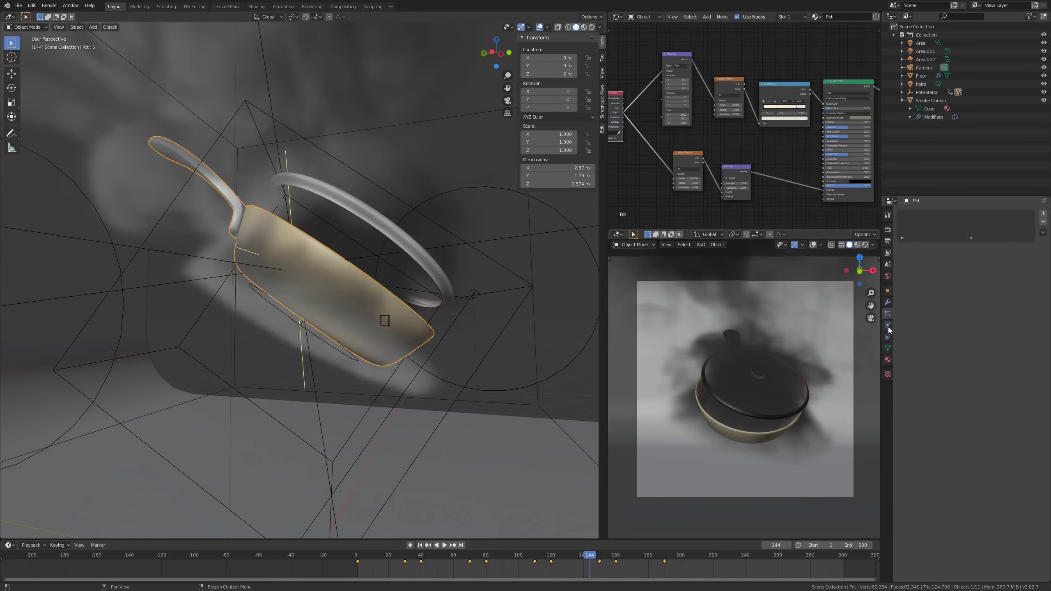
{"action": "left_click", "coordinate": [888, 348]}
{"action": "left_click", "coordinate": [888, 326]}
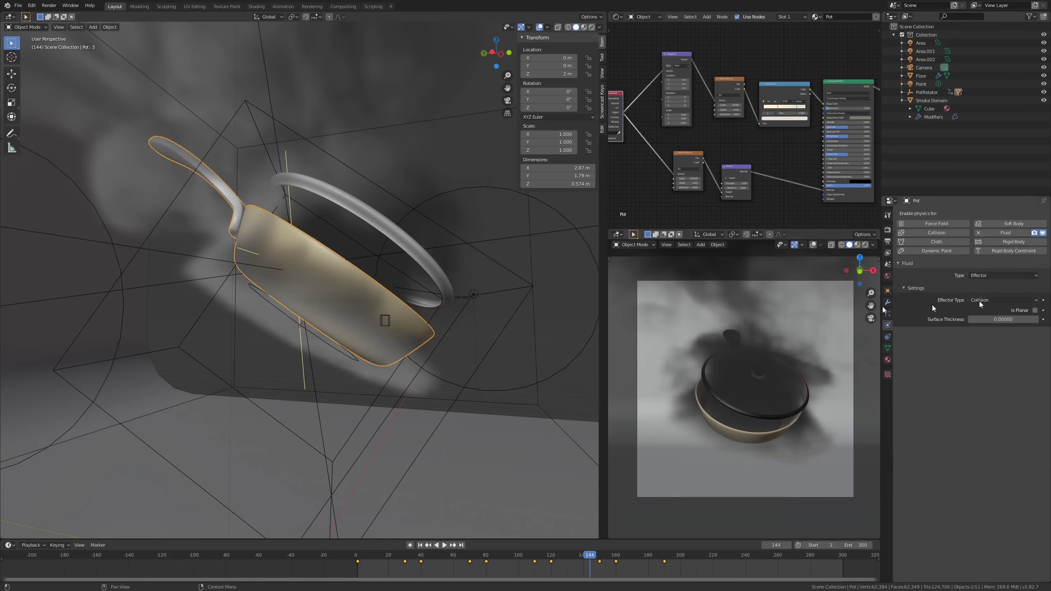
Select the lid to check its Fluid effector settings, then reselect the pot and compare both from several angles.
{"action": "left_click", "coordinate": [391, 235]}
{"action": "middle_click_drag", "start_coordinate": [391, 234], "coordinate": [315, 278]}
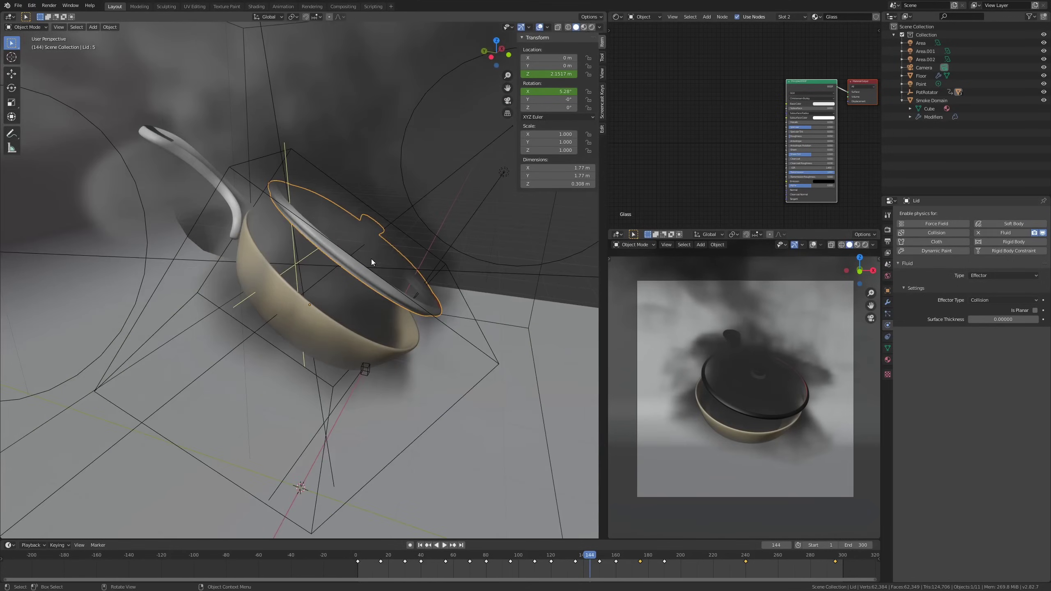
{"action": "middle_click_drag", "start_coordinate": [372, 259], "coordinate": [479, 313]}
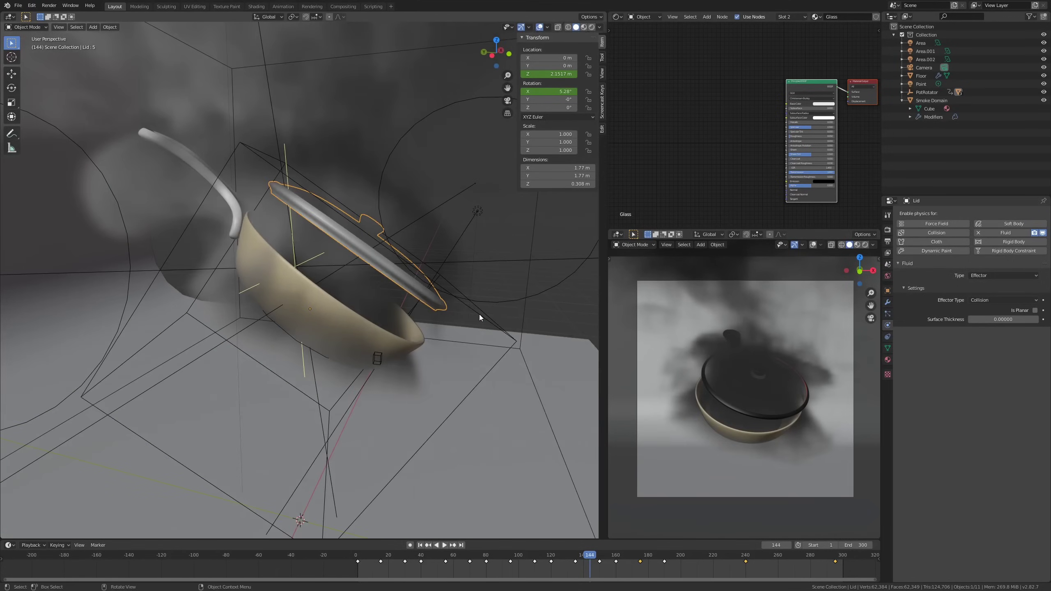
{"action": "left_click", "coordinate": [480, 313]}
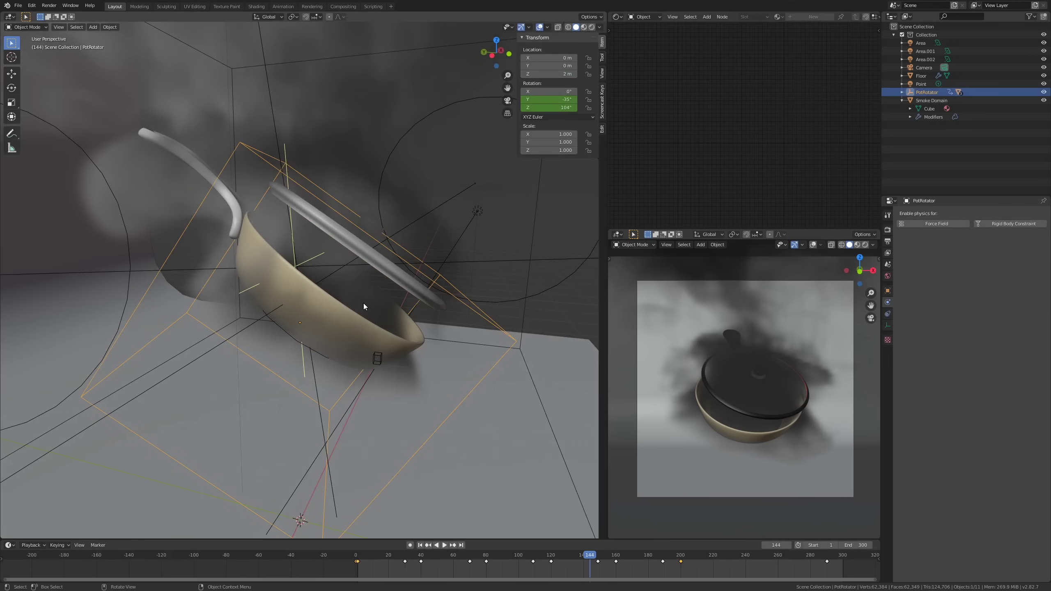
{"action": "left_click", "coordinate": [340, 315]}
{"action": "middle_click_drag", "start_coordinate": [340, 315], "coordinate": [540, 309]}
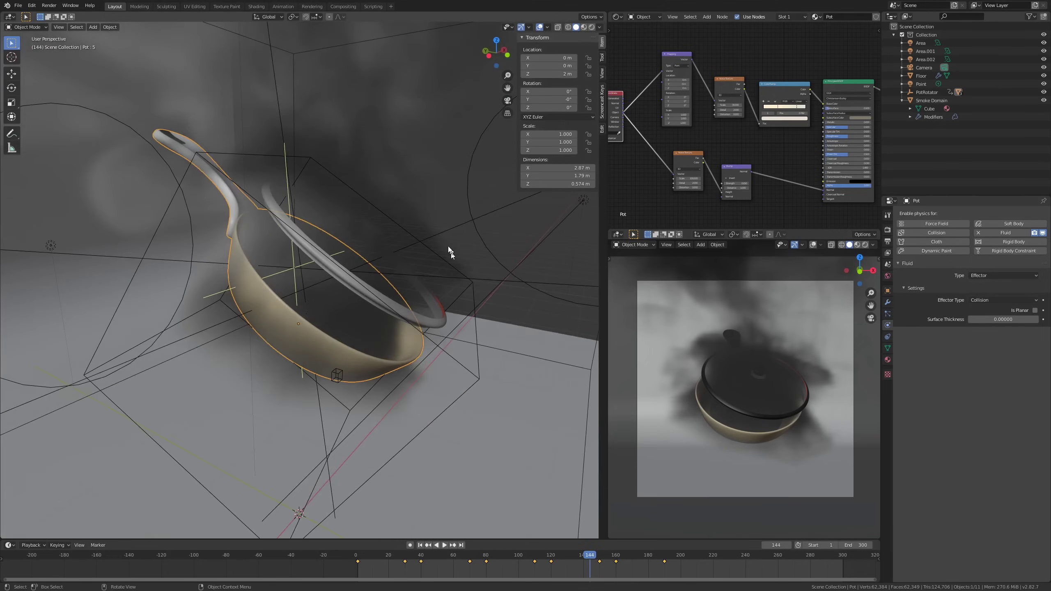
Select the smoke domain box around the pot and review its resolution, smoke, noise and cache settings.
{"action": "scroll", "coordinate": [365, 254], "scroll_direction": "down", "scroll_amount": 4}
{"action": "left_click", "coordinate": [388, 119]}
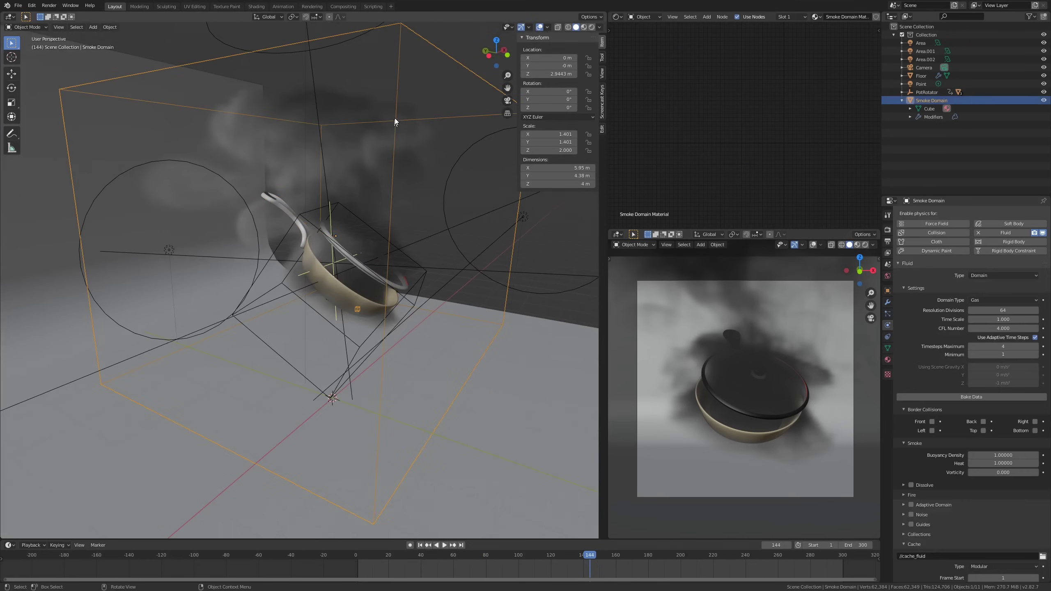
{"action": "middle_click_drag", "start_coordinate": [433, 238], "coordinate": [438, 253]}
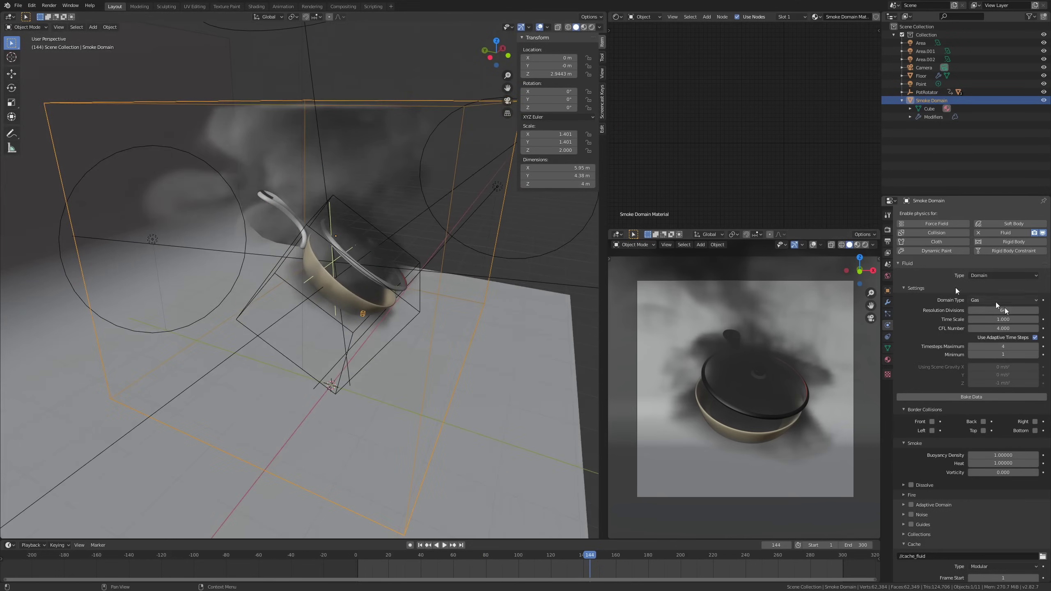
{"action": "scroll", "coordinate": [961, 318], "scroll_direction": "down", "scroll_amount": 3}
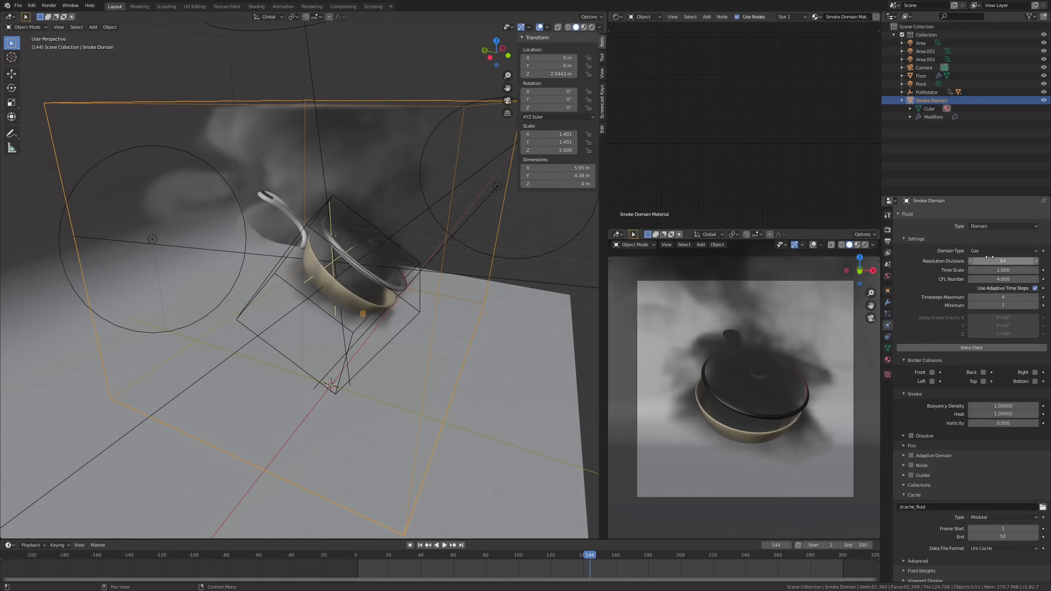
{"action": "scroll", "coordinate": [984, 276], "scroll_direction": "down", "scroll_amount": 1}
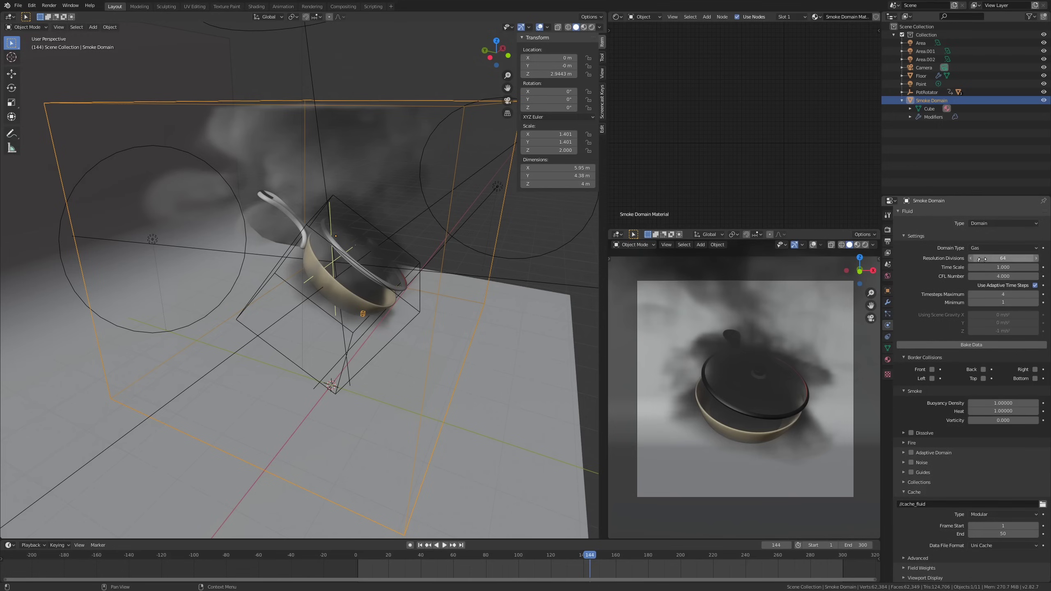
{"action": "scroll", "coordinate": [984, 265], "scroll_direction": "up", "scroll_amount": 3}
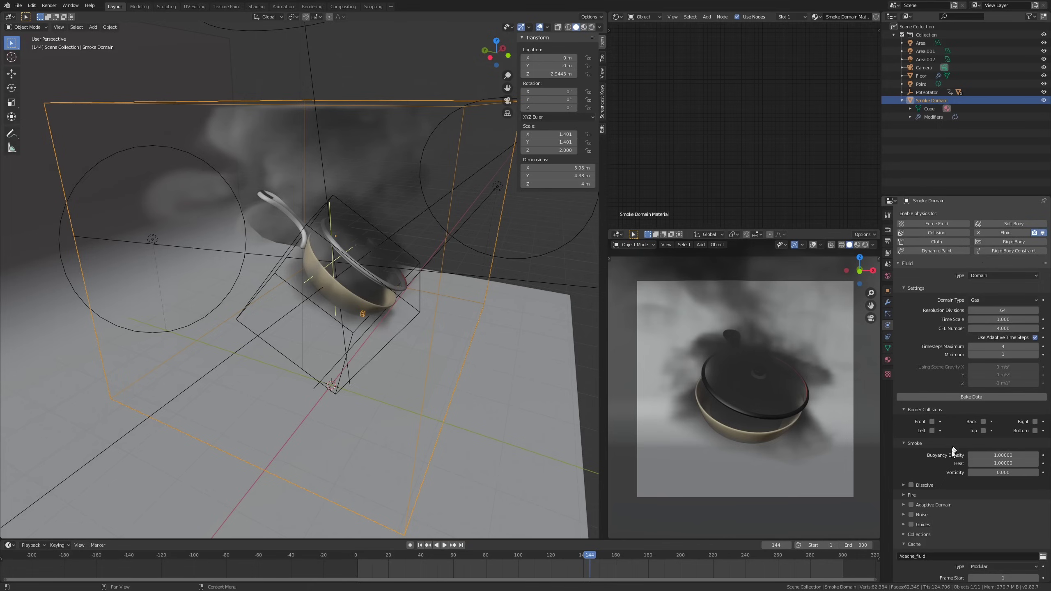
{"action": "scroll", "coordinate": [945, 485], "scroll_direction": "down", "scroll_amount": 2}
{"action": "left_click", "coordinate": [936, 482]}
{"action": "left_click", "coordinate": [935, 482]}
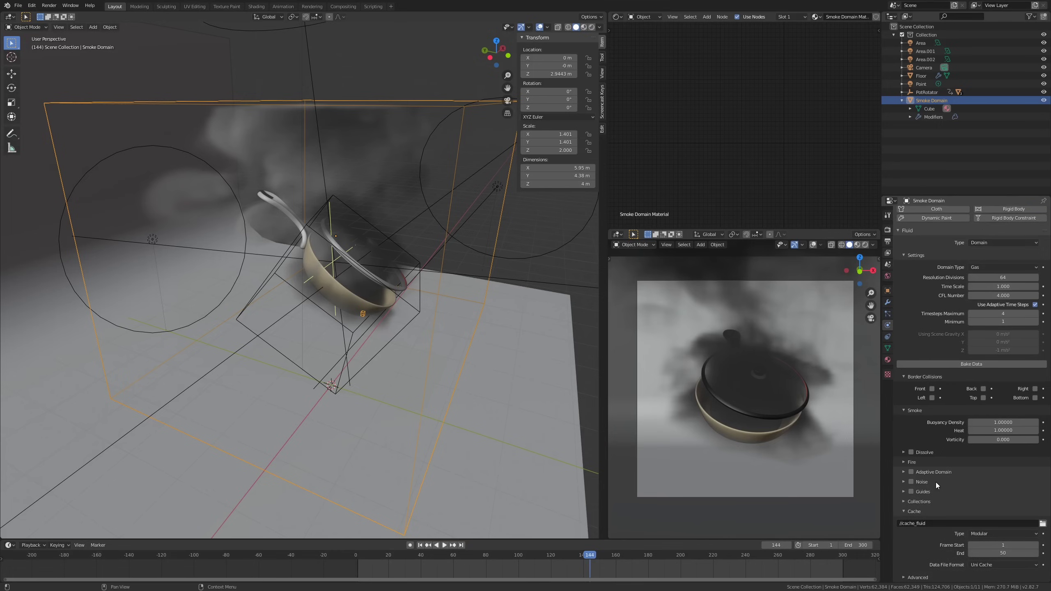
{"action": "scroll", "coordinate": [943, 455], "scroll_direction": "down", "scroll_amount": 1}
{"action": "scroll", "coordinate": [957, 345], "scroll_direction": "up", "scroll_amount": 3}
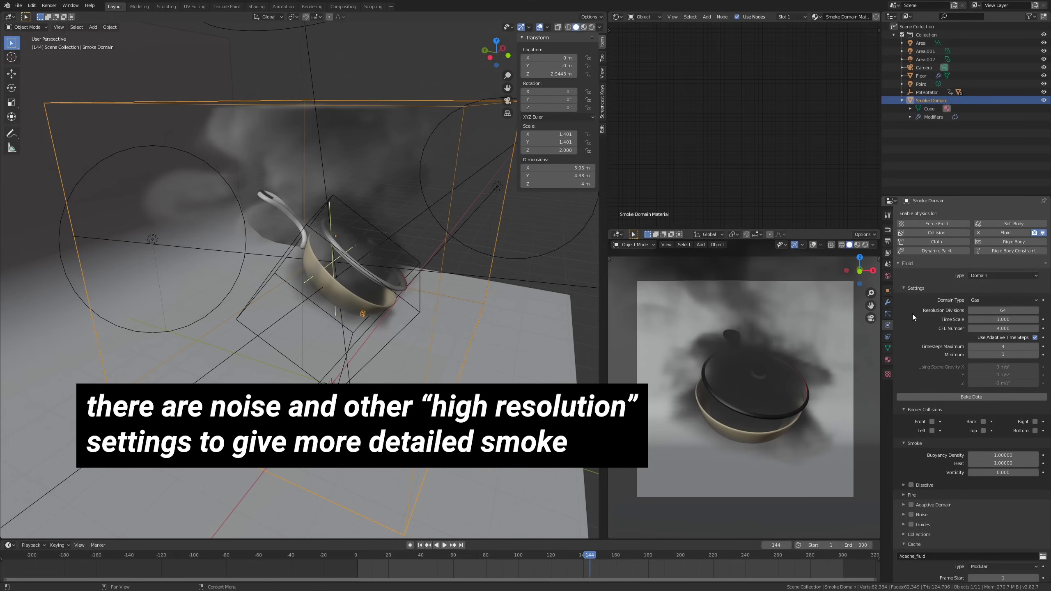
Revisit the smoke emitter disc beneath the pot up close, then reselect the surrounding smoke domain and inspect the smoke.
{"action": "middle_click_drag", "start_coordinate": [550, 314], "coordinate": [530, 291]}
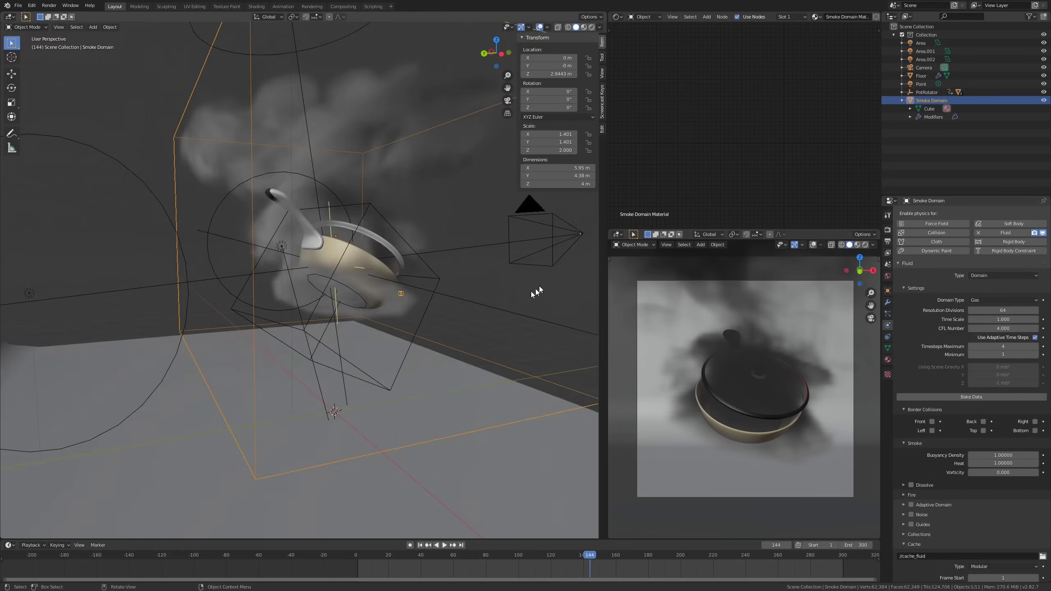
{"action": "scroll", "coordinate": [364, 298], "scroll_direction": "up", "scroll_amount": 4}
{"action": "left_click", "coordinate": [337, 300]}
{"action": "middle_click_drag", "start_coordinate": [339, 300], "coordinate": [341, 309]}
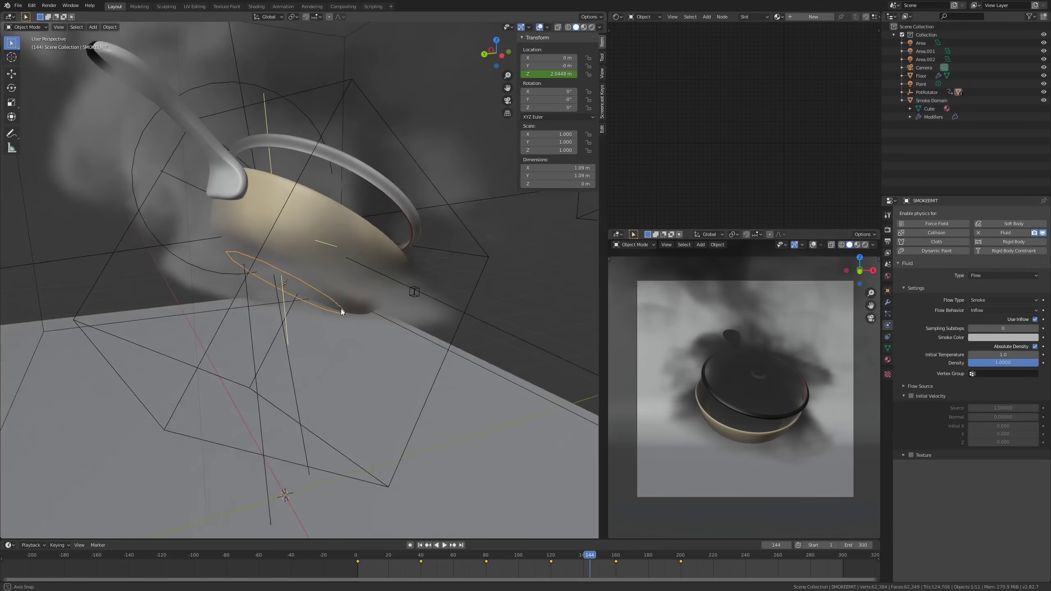
{"action": "scroll", "coordinate": [352, 296], "scroll_direction": "down", "scroll_amount": 6}
{"action": "left_click", "coordinate": [416, 132]}
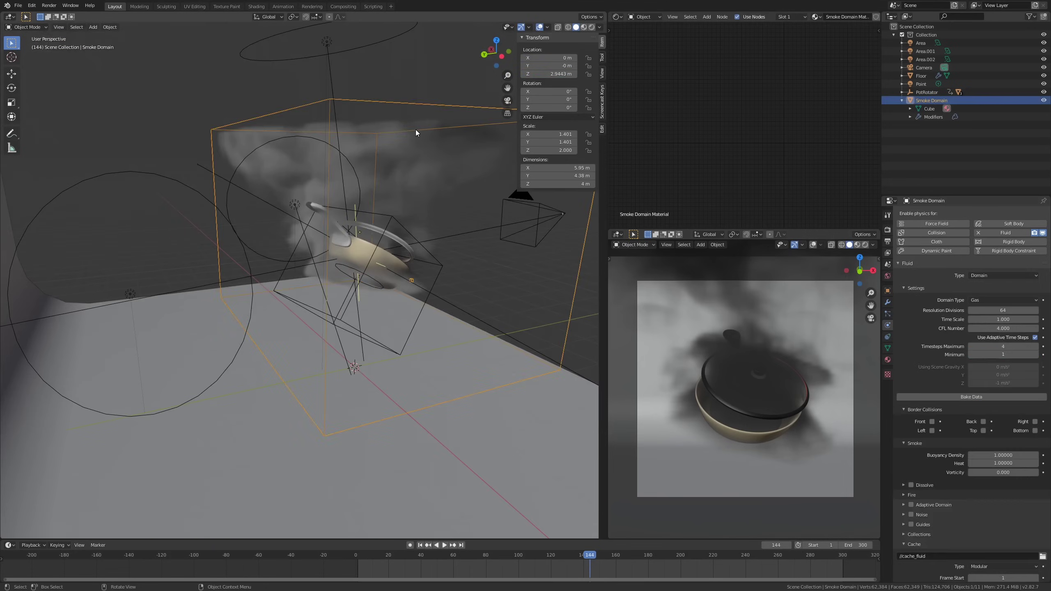
{"action": "scroll", "coordinate": [372, 230], "scroll_direction": "up", "scroll_amount": 5}
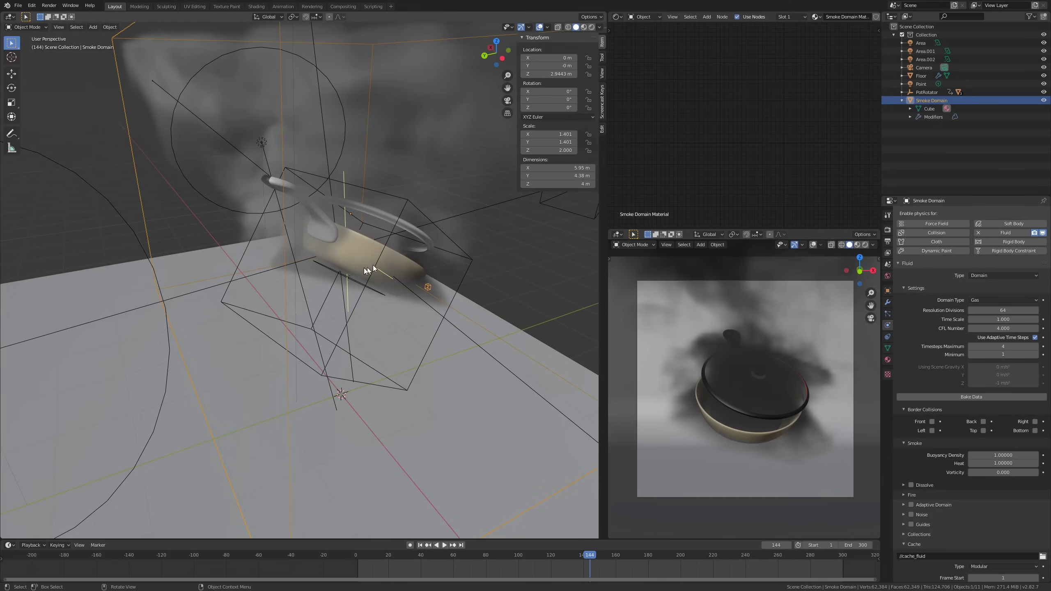
{"action": "scroll", "coordinate": [360, 267], "scroll_direction": "up", "scroll_amount": 1}
{"action": "scroll", "coordinate": [370, 262], "scroll_direction": "down", "scroll_amount": 1}
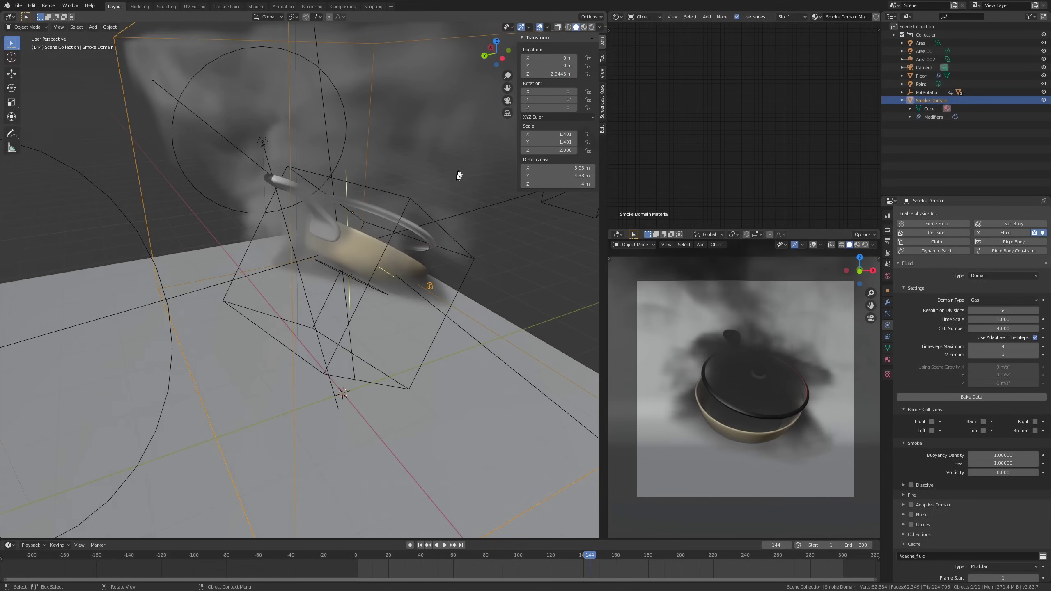
Bring the smoke domain material's nodes into view and enlarge the Principled Volume node for reading.
{"action": "left_click", "coordinate": [618, 17]}
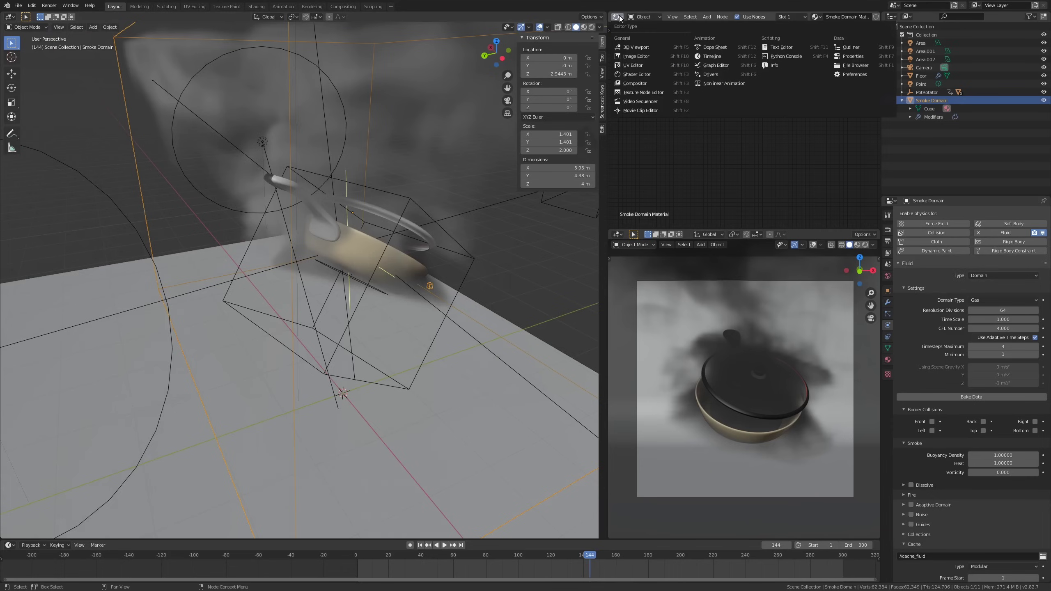
{"action": "middle_click_drag", "start_coordinate": [435, 187], "coordinate": [474, 164]}
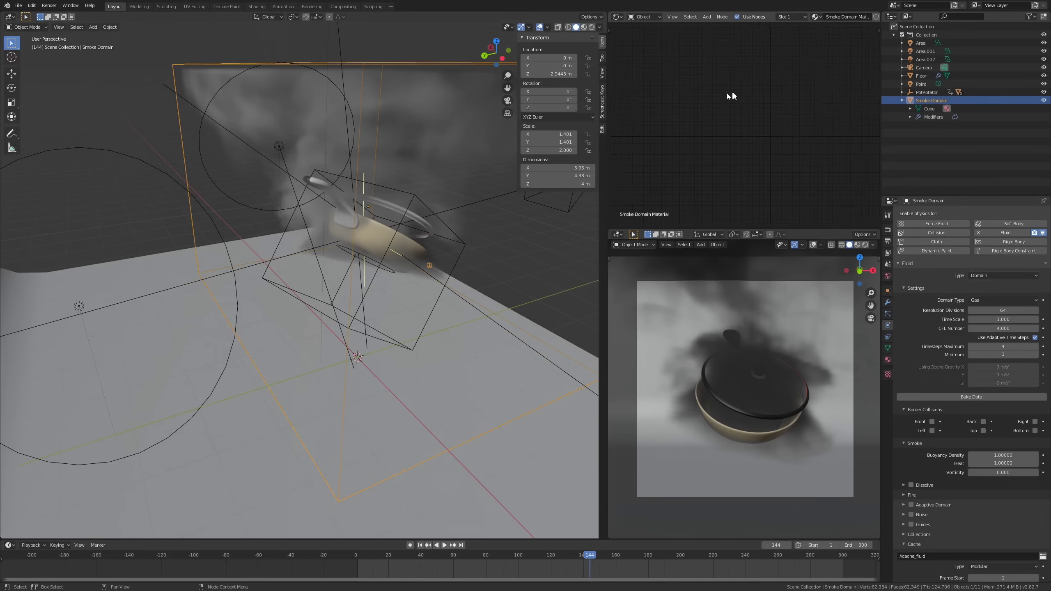
{"action": "key", "text": "Home"}
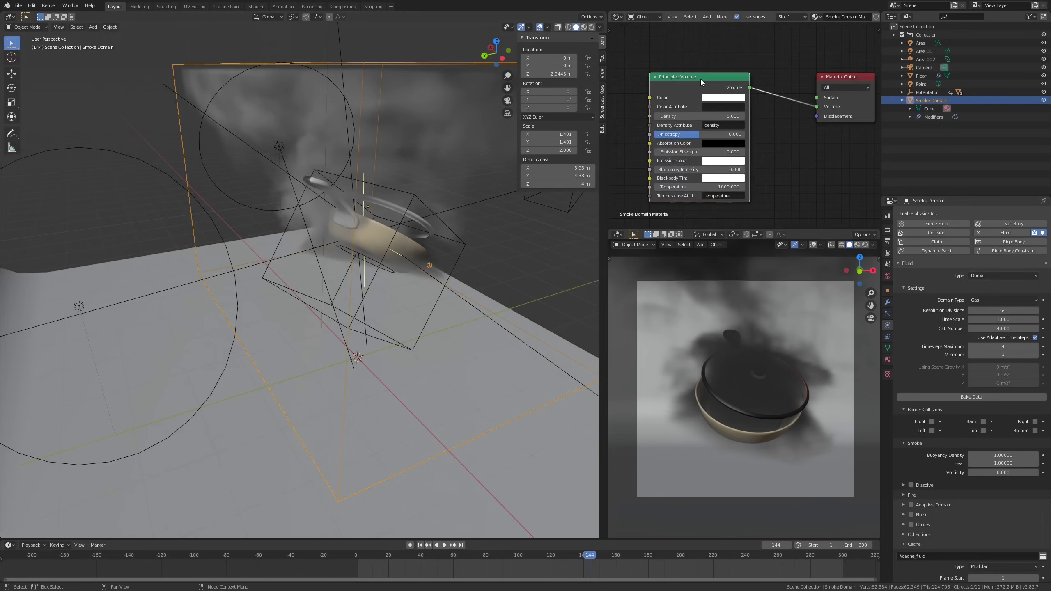
{"action": "left_click_drag", "start_coordinate": [700, 79], "coordinate": [701, 65]}
{"action": "middle_click_drag", "start_coordinate": [702, 70], "coordinate": [712, 71]}
{"action": "scroll", "coordinate": [712, 73], "scroll_direction": "up", "scroll_amount": 2}
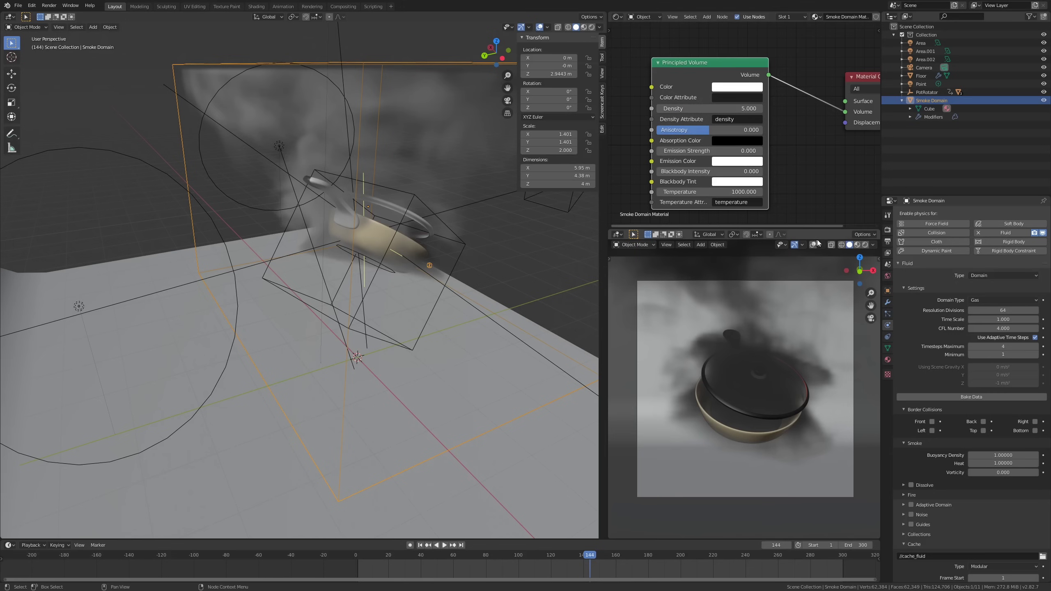
Switch the camera viewport to rendered shading to preview the smoke at frame 144 and bring the timeline's full range into view.
{"action": "left_click", "coordinate": [864, 246]}
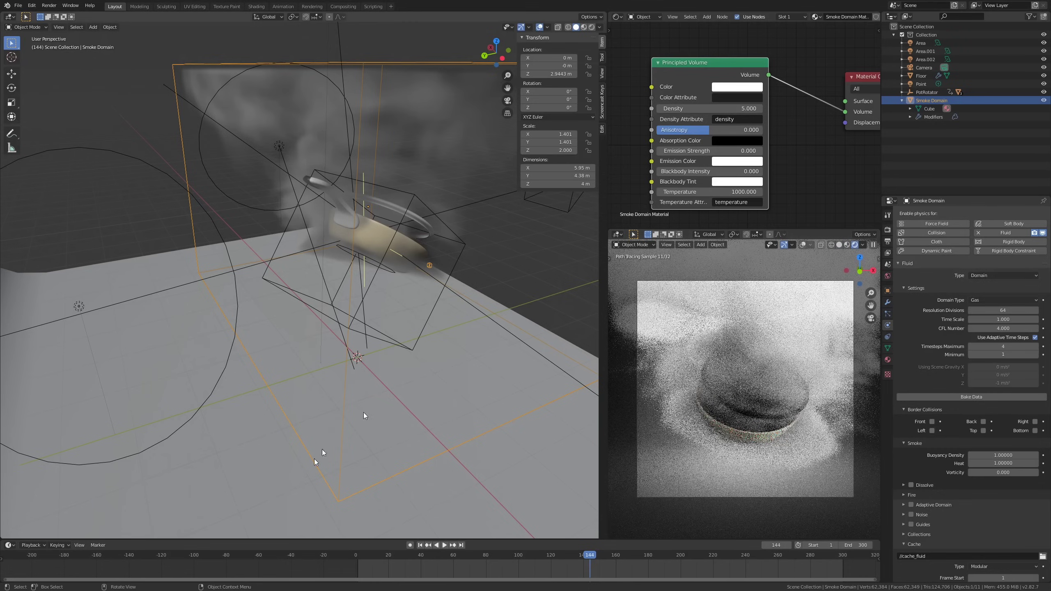
{"action": "middle_click_drag", "start_coordinate": [407, 559], "coordinate": [208, 575]}
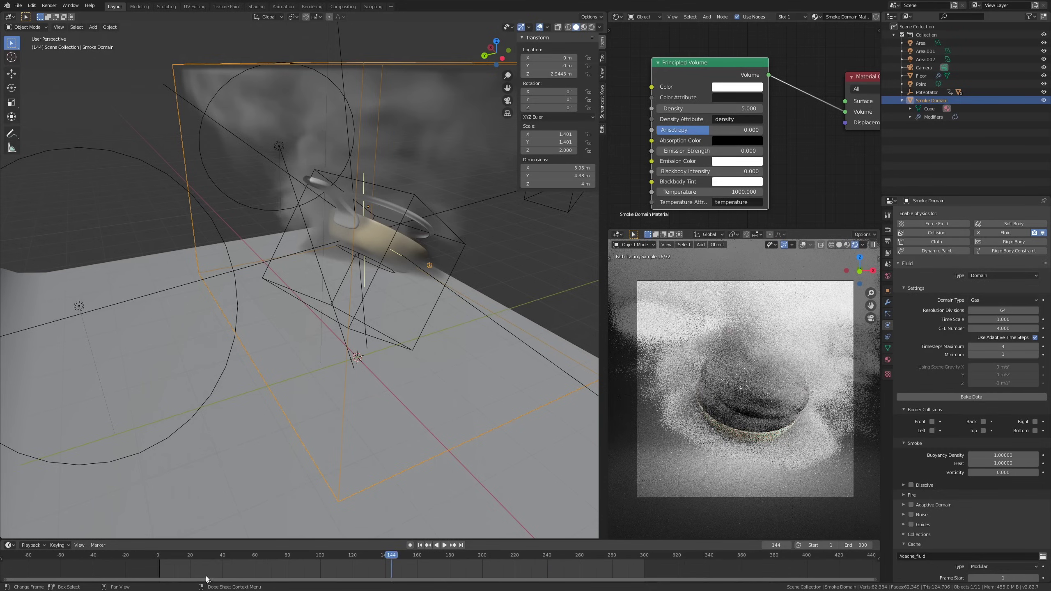
{"action": "scroll", "coordinate": [203, 569], "scroll_direction": "down", "scroll_amount": 1}
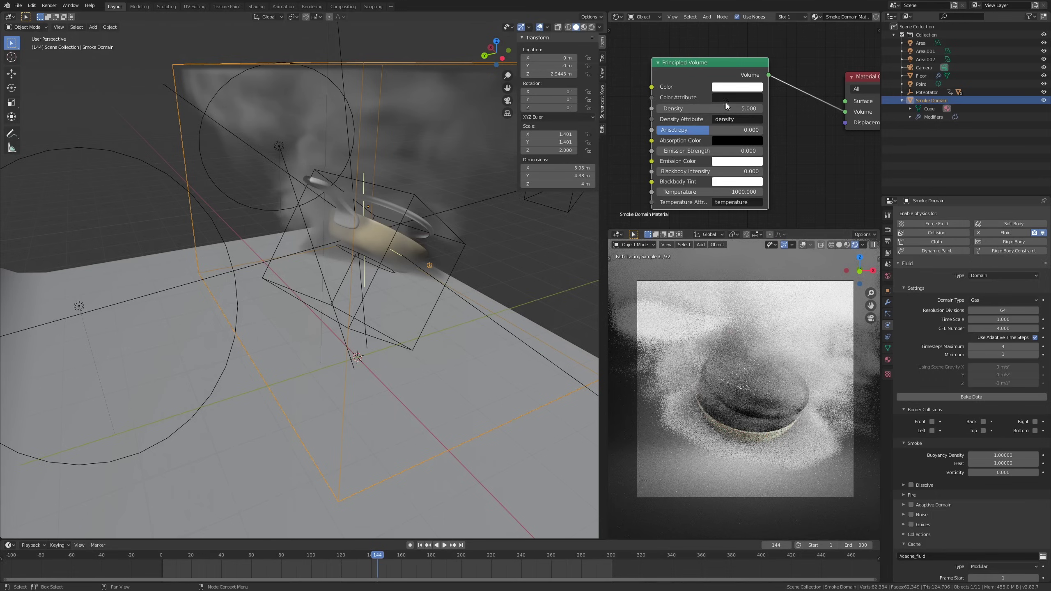
Look through the smoke domain's bake, border collision and cache options again.
{"action": "scroll", "coordinate": [940, 302], "scroll_direction": "down", "scroll_amount": 2}
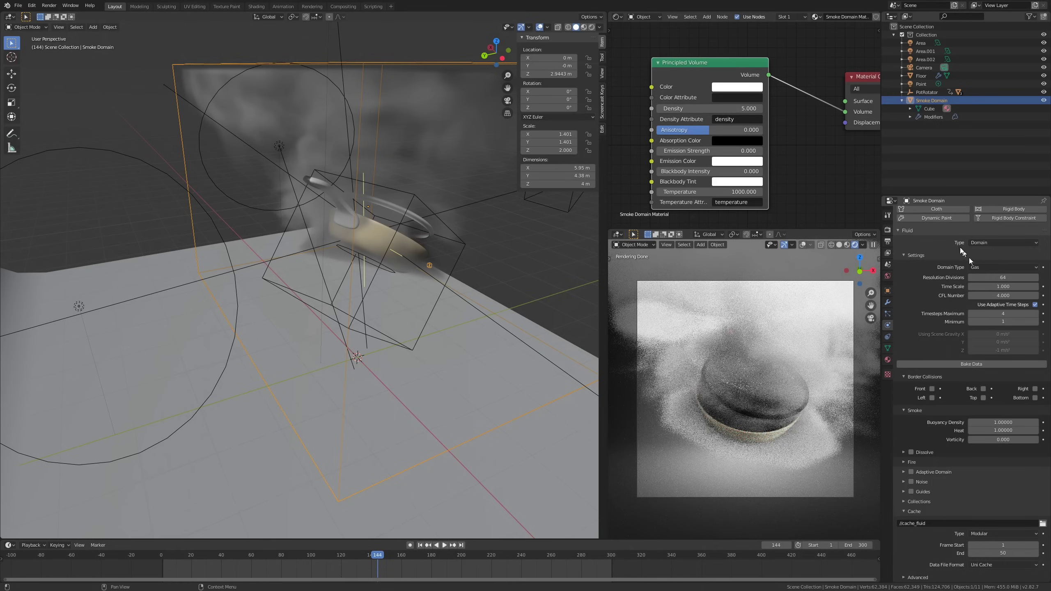
{"action": "scroll", "coordinate": [957, 245], "scroll_direction": "down", "scroll_amount": 1}
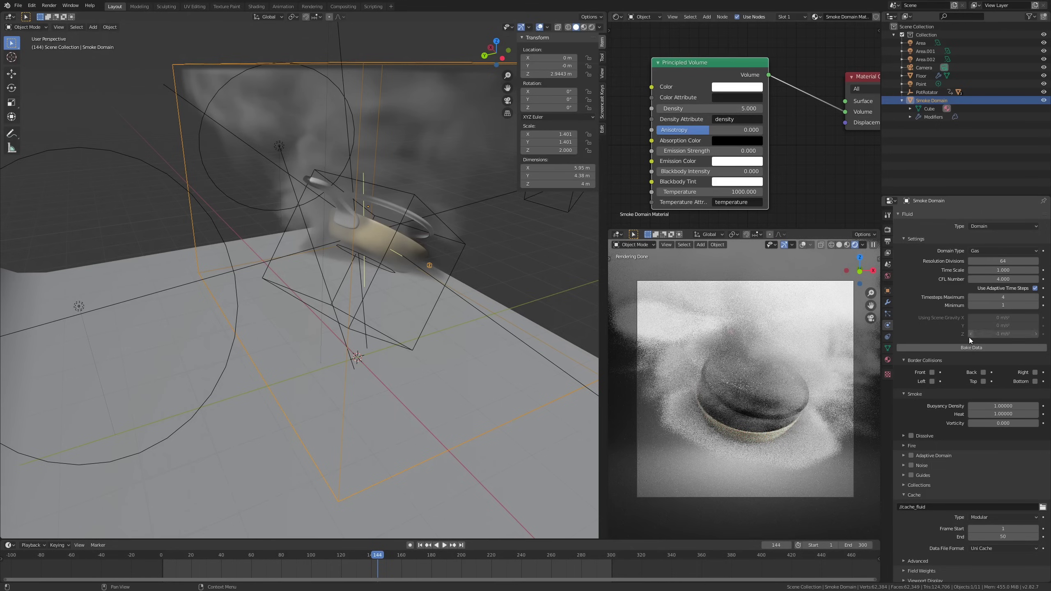
{"action": "scroll", "coordinate": [964, 331], "scroll_direction": "down", "scroll_amount": 1}
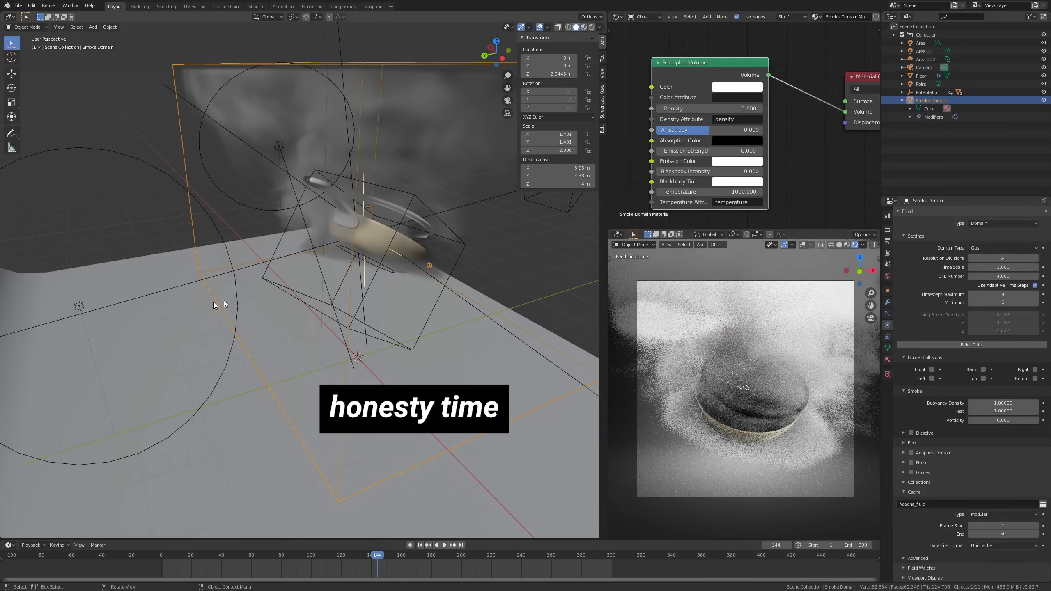
{"action": "scroll", "coordinate": [138, 312], "scroll_direction": "down", "scroll_amount": 1}
{"action": "scroll", "coordinate": [277, 256], "scroll_direction": "up", "scroll_amount": 2}
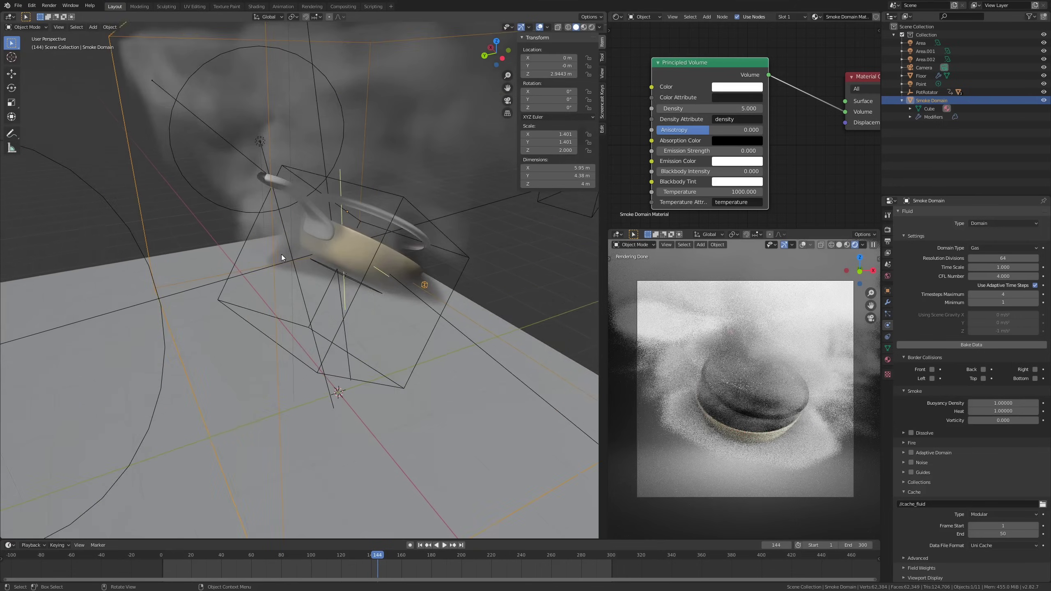
{"action": "scroll", "coordinate": [216, 269], "scroll_direction": "down", "scroll_amount": 2}
{"action": "scroll", "coordinate": [387, 237], "scroll_direction": "up", "scroll_amount": 2}
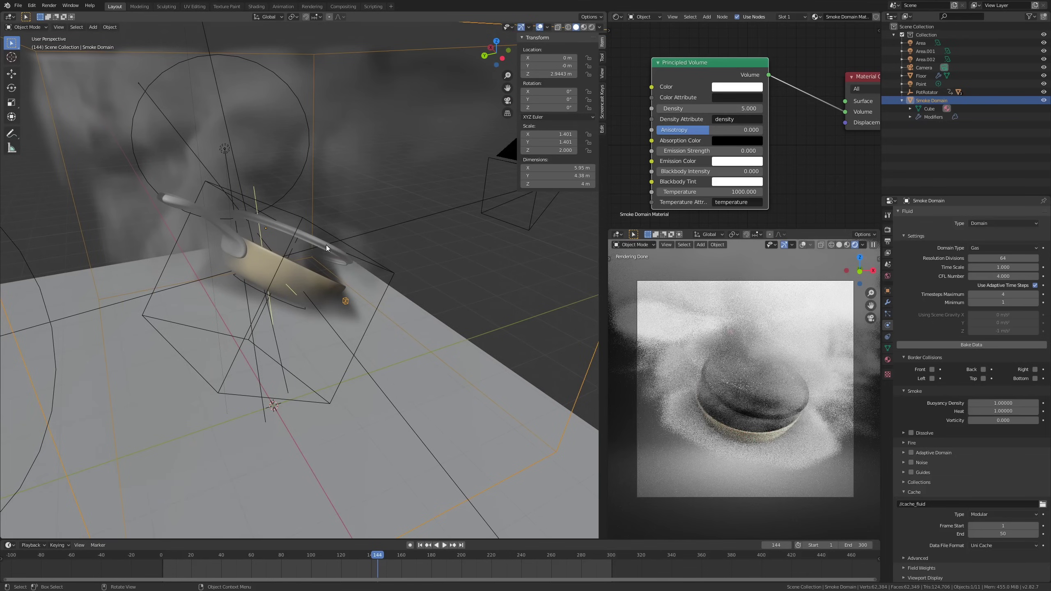
{"action": "middle_click_drag", "start_coordinate": [385, 217], "coordinate": [414, 228]}
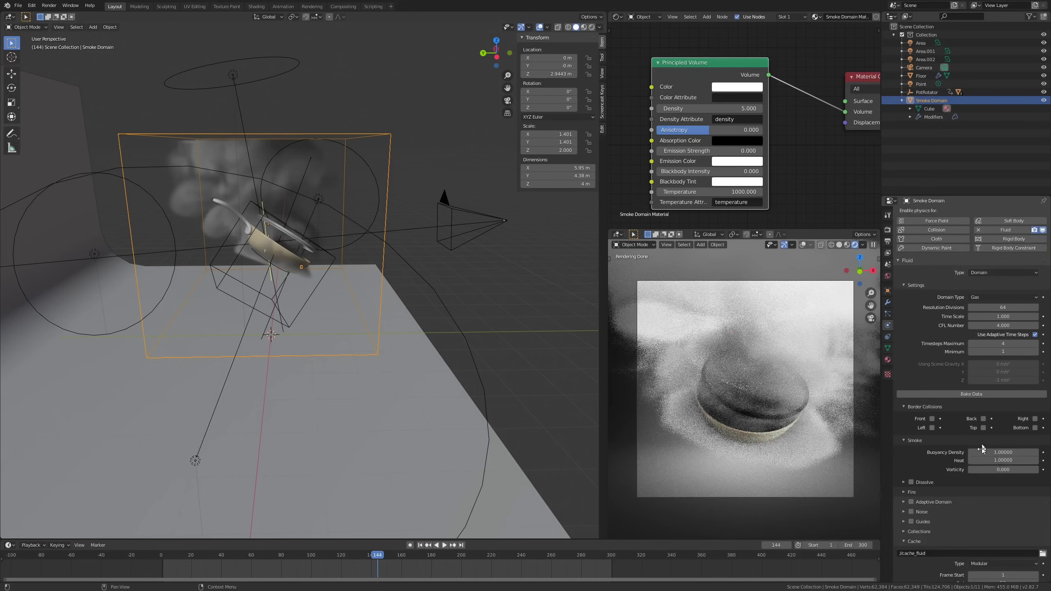
{"action": "scroll", "coordinate": [966, 460], "scroll_direction": "up", "scroll_amount": 3}
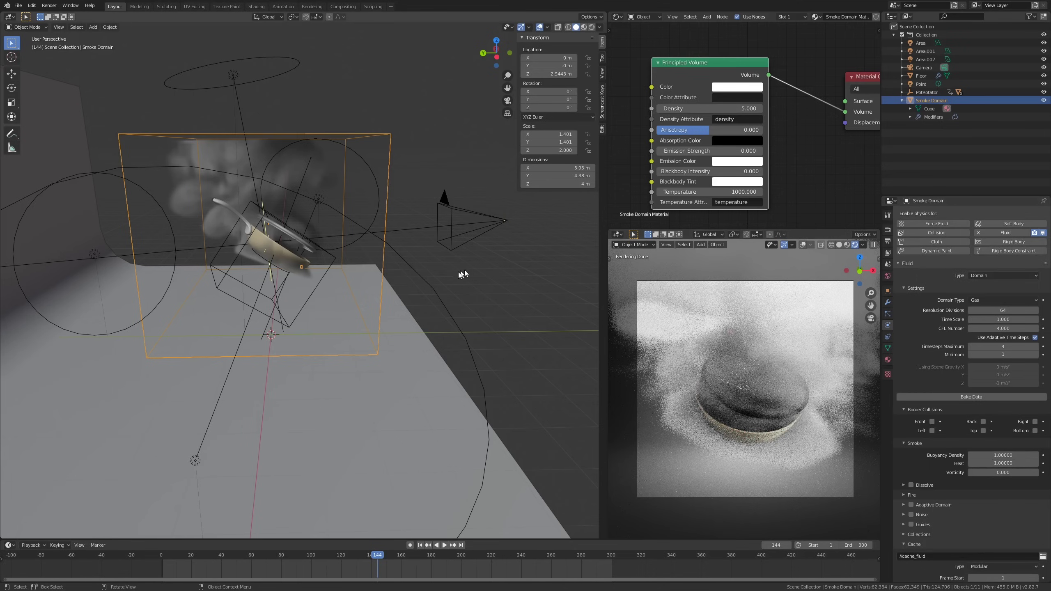
Select the pot to review its fluid effector settings and inspect the smoke around its underside and opening.
{"action": "middle_click_drag", "start_coordinate": [462, 272], "coordinate": [323, 252]}
{"action": "left_click", "coordinate": [272, 237]}
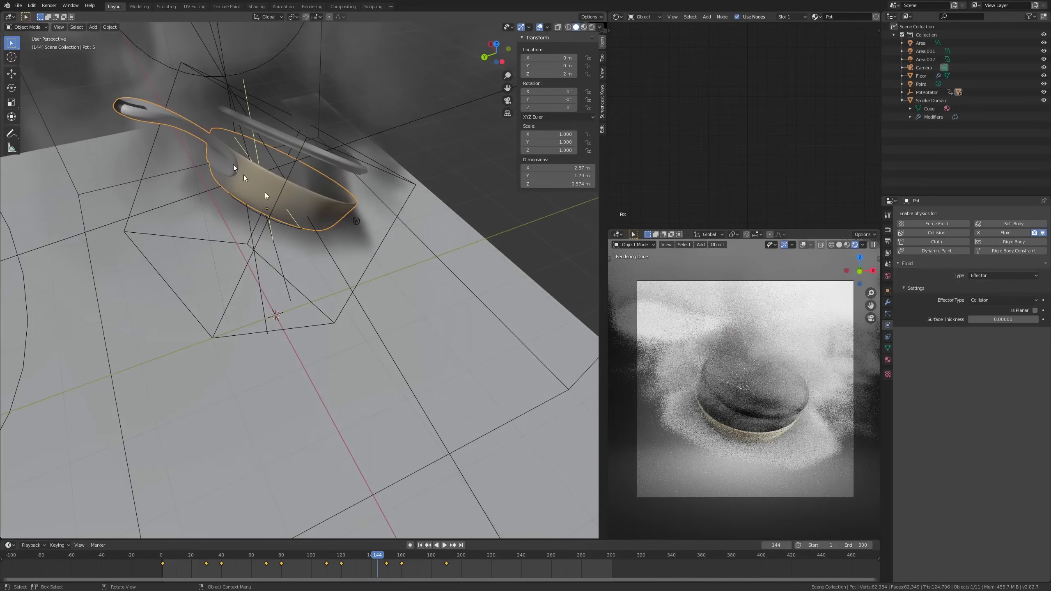
{"action": "middle_click_drag", "start_coordinate": [130, 92], "coordinate": [368, 239]}
{"action": "scroll", "coordinate": [360, 240], "scroll_direction": "up", "scroll_amount": 4}
{"action": "scroll", "coordinate": [259, 195], "scroll_direction": "up", "scroll_amount": 3}
{"action": "middle_click_drag", "start_coordinate": [260, 195], "coordinate": [178, 223]}
{"action": "scroll", "coordinate": [177, 226], "scroll_direction": "down", "scroll_amount": 5}
{"action": "middle_click_drag", "start_coordinate": [468, 237], "coordinate": [227, 264]}
{"action": "scroll", "coordinate": [393, 199], "scroll_direction": "up", "scroll_amount": 3}
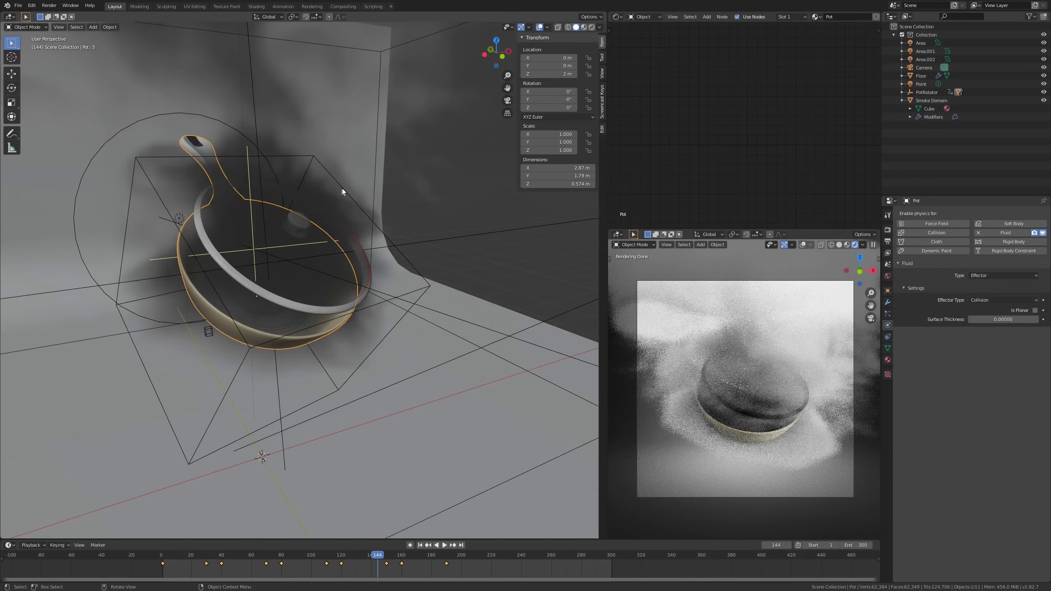
Select the pot's rotator empty and then the smoke emitter disc, reviewing the emitter's flow settings and its placement in the pot.
{"action": "left_click", "coordinate": [343, 188]}
{"action": "middle_click_drag", "start_coordinate": [343, 185], "coordinate": [415, 179]}
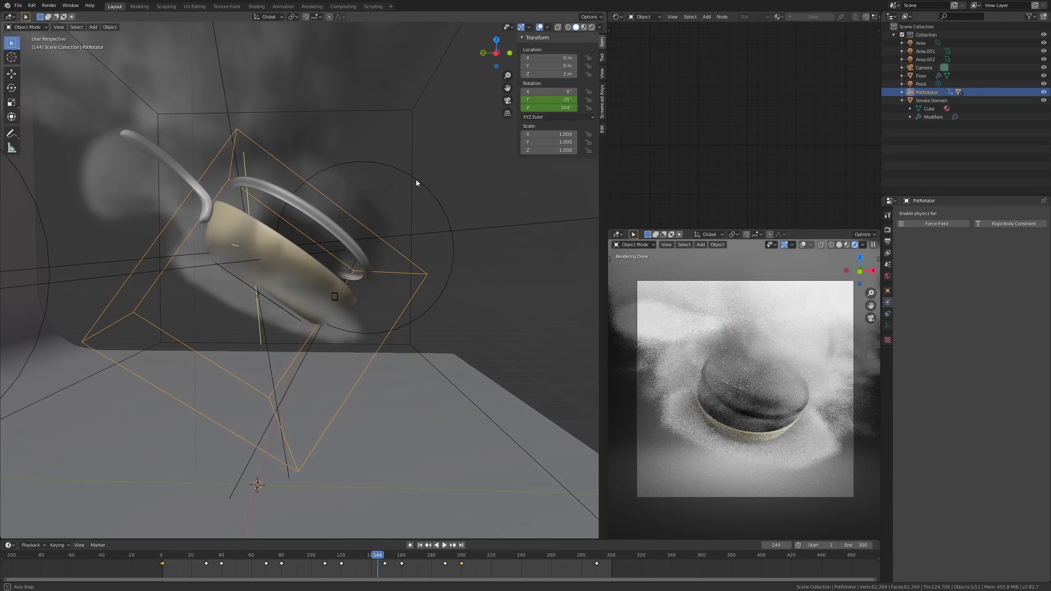
{"action": "left_click", "coordinate": [247, 285]}
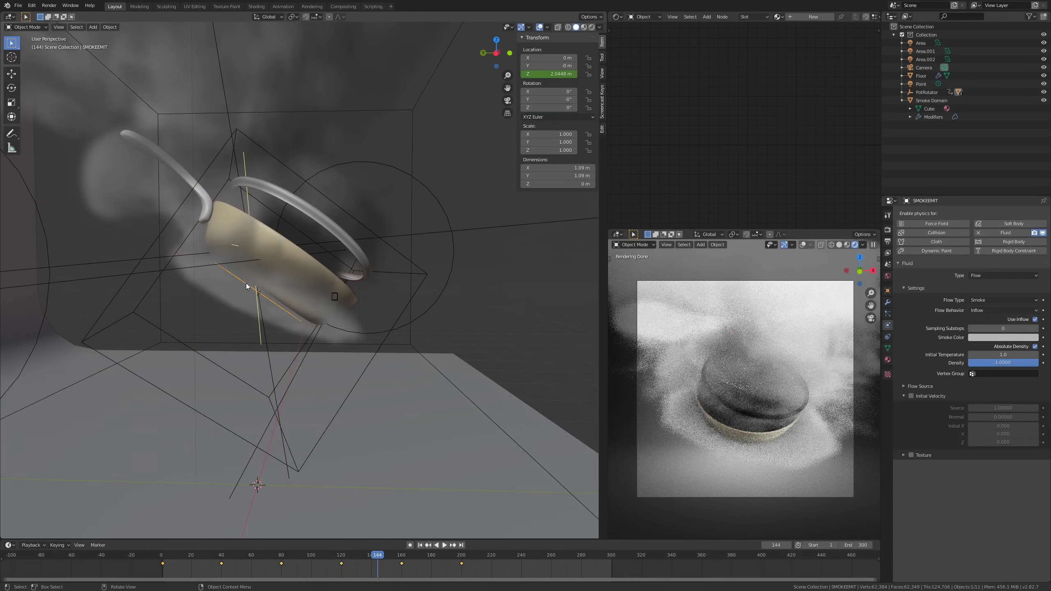
{"action": "middle_click_drag", "start_coordinate": [462, 213], "coordinate": [333, 293]}
{"action": "scroll", "coordinate": [340, 273], "scroll_direction": "up", "scroll_amount": 4}
Select the pot's glass lid to review its fluid effector settings.
{"action": "left_click", "coordinate": [347, 271]}
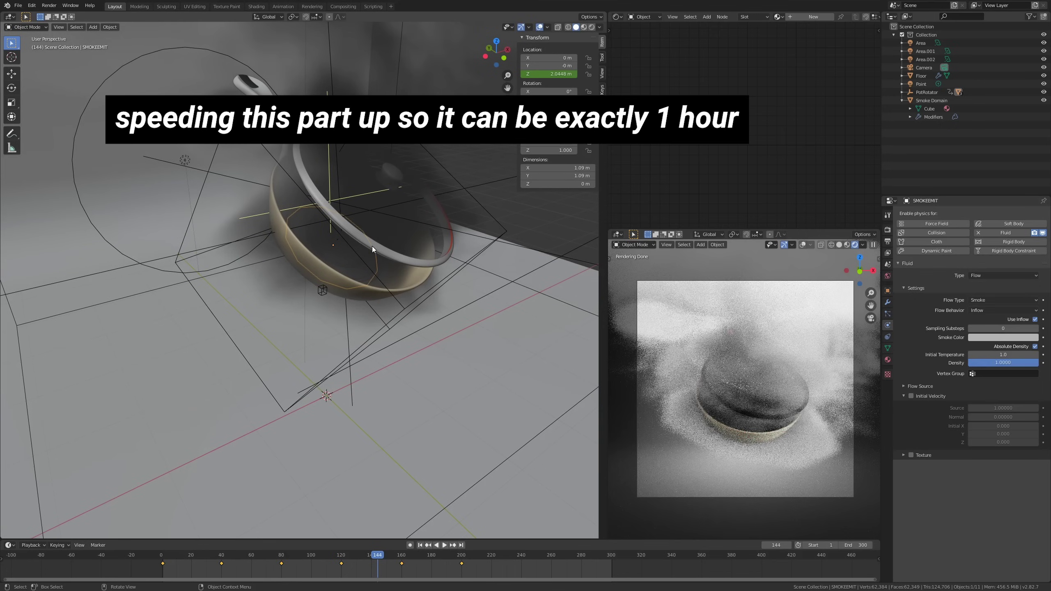
{"action": "middle_click_drag", "start_coordinate": [376, 225], "coordinate": [373, 282]}
{"action": "left_click", "coordinate": [363, 274]}
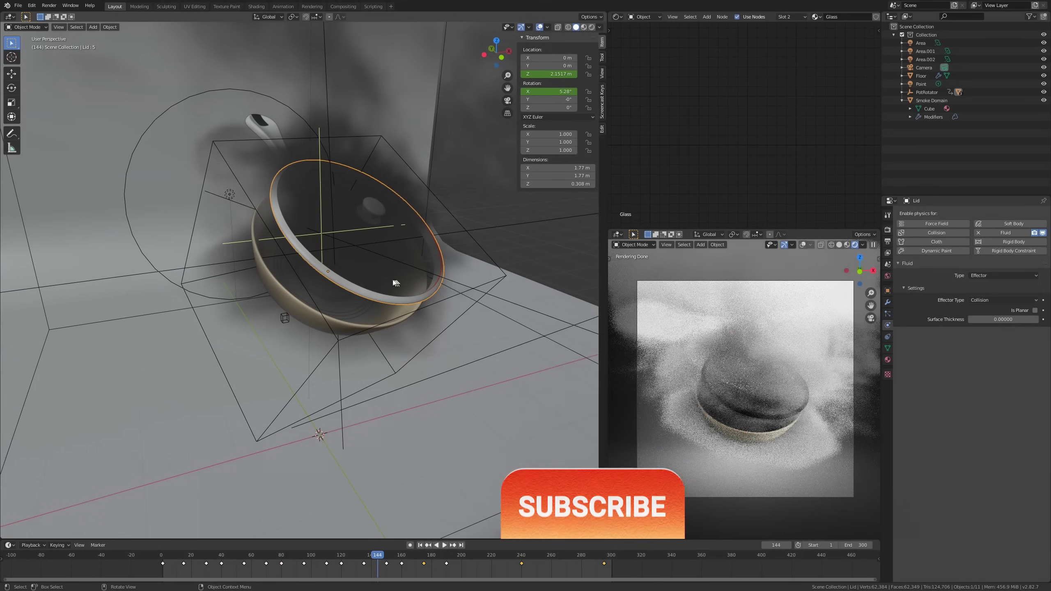